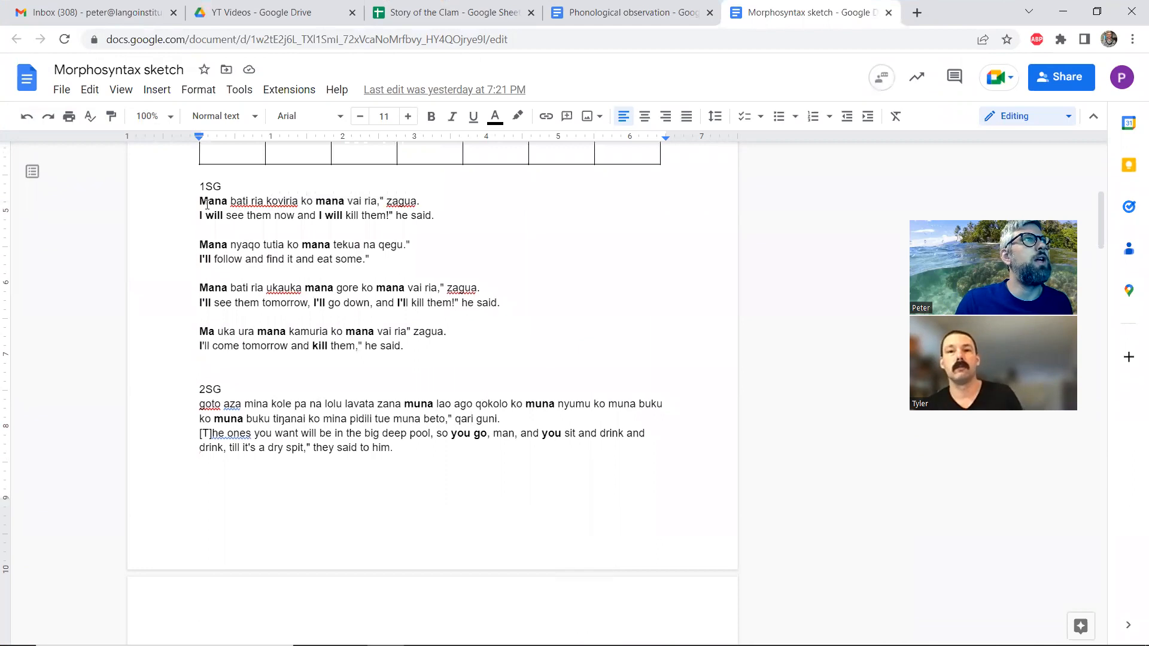
Examine the 1SG example sentences alongside the 1SG and 2PL entries of the subject pronoun table
{"action": "left_click_drag", "start_coordinate": [303, 209], "coordinate": [434, 216]}
{"action": "left_click", "coordinate": [413, 216]}
{"action": "scroll", "coordinate": [317, 218], "scroll_direction": "up", "scroll_amount": 1}
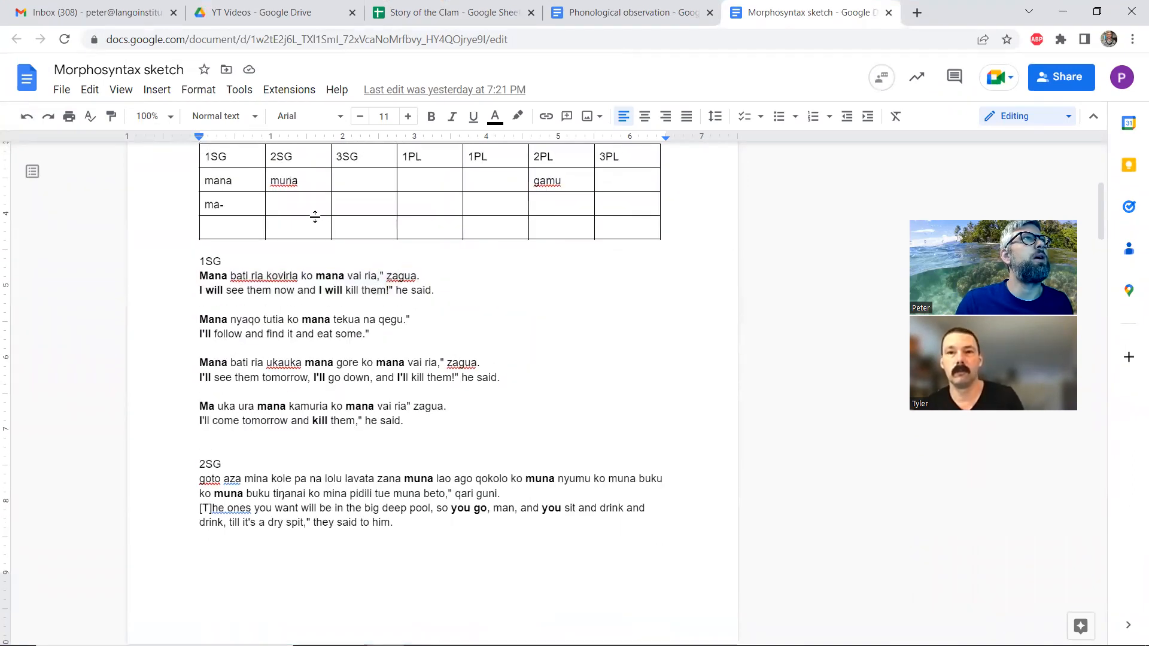
{"action": "left_click", "coordinate": [244, 180]}
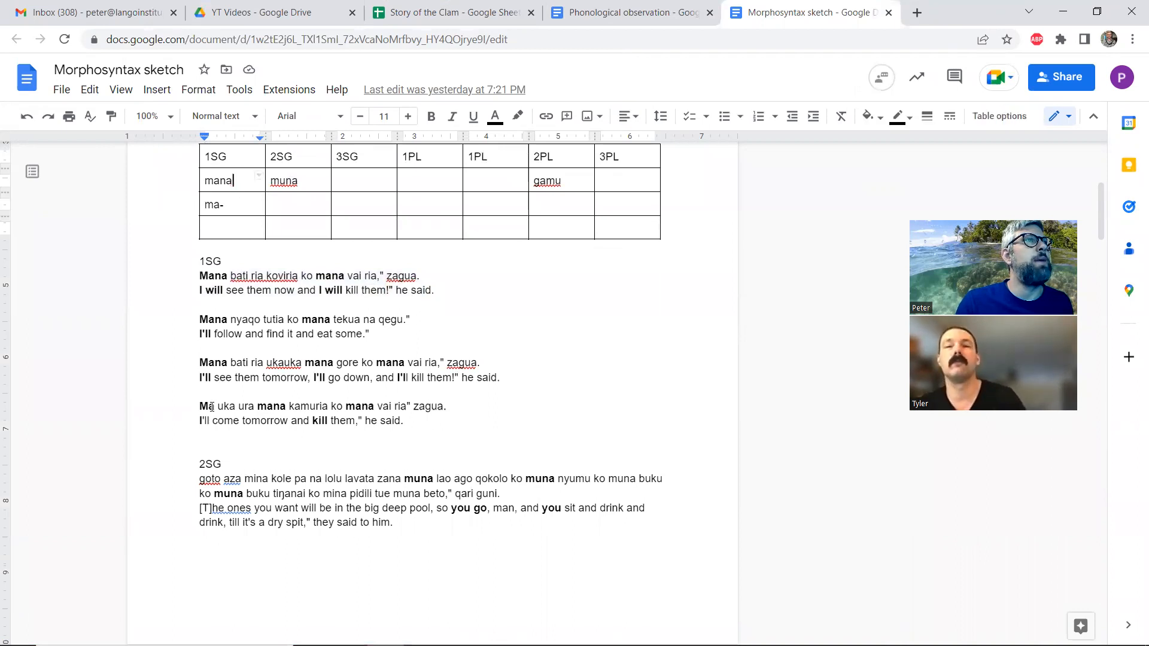
{"action": "left_click", "coordinate": [212, 406]}
{"action": "left_click", "coordinate": [301, 407]}
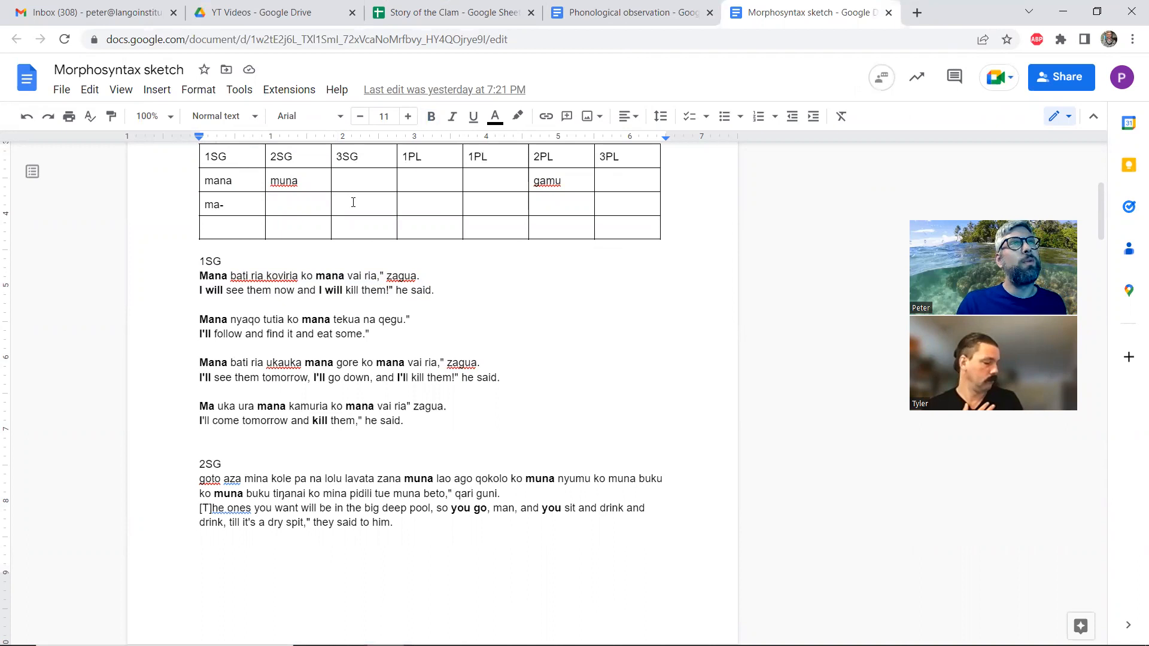
{"action": "left_click", "coordinate": [541, 178]}
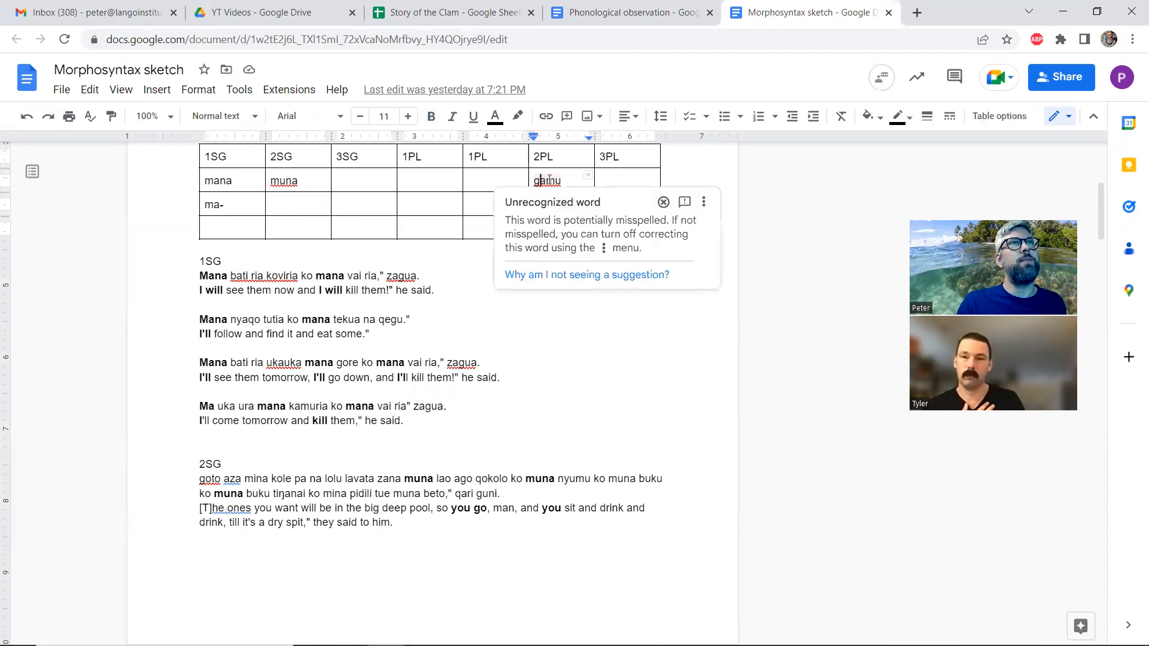
{"action": "left_click", "coordinate": [437, 278]}
Read through the 2SG, 3SG and 2PL subject agreement examples, comparing them with the subject pronoun table
{"action": "scroll", "coordinate": [436, 277], "scroll_direction": "down", "scroll_amount": 6}
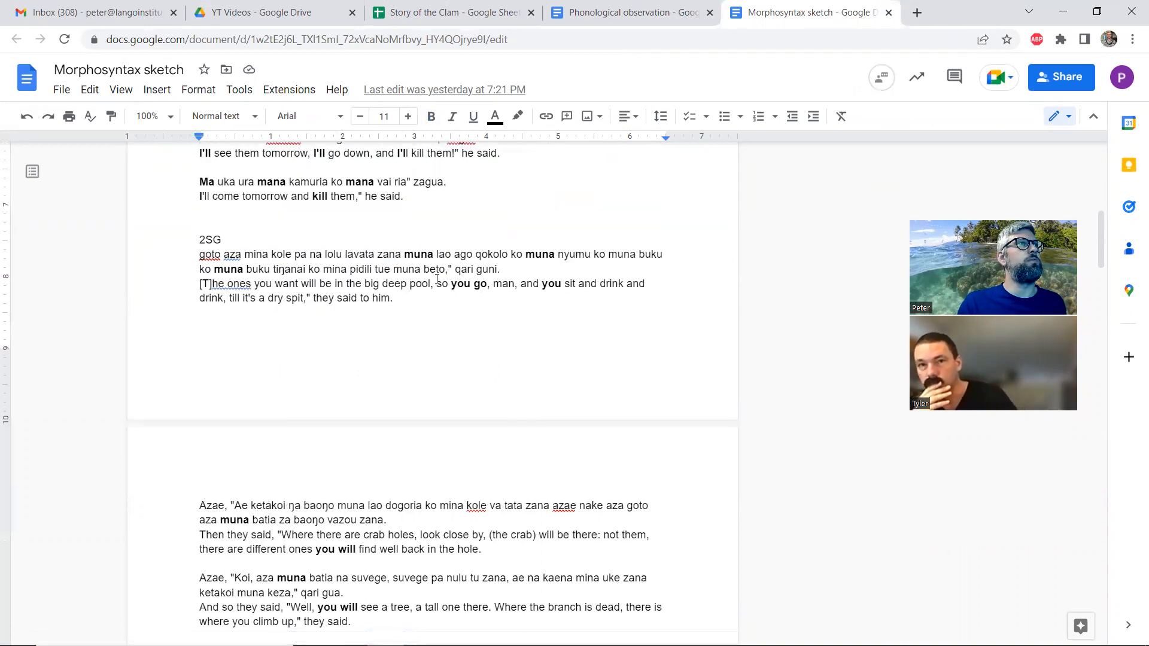
{"action": "scroll", "coordinate": [380, 300], "scroll_direction": "down", "scroll_amount": 3}
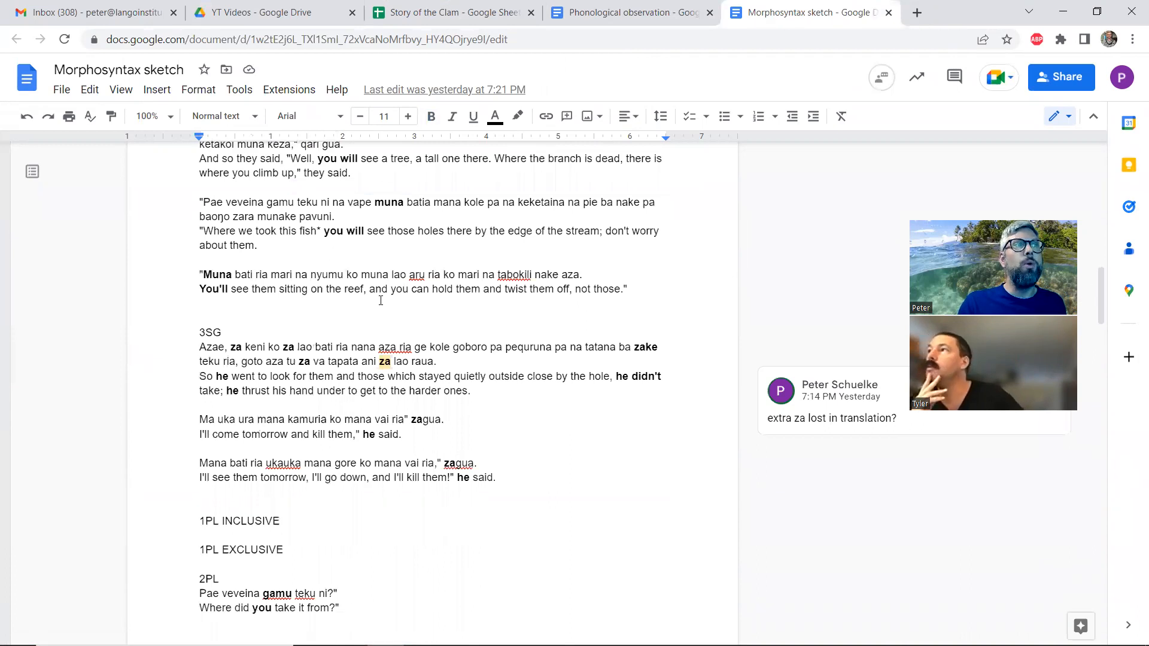
{"action": "scroll", "coordinate": [380, 300], "scroll_direction": "down", "scroll_amount": 4}
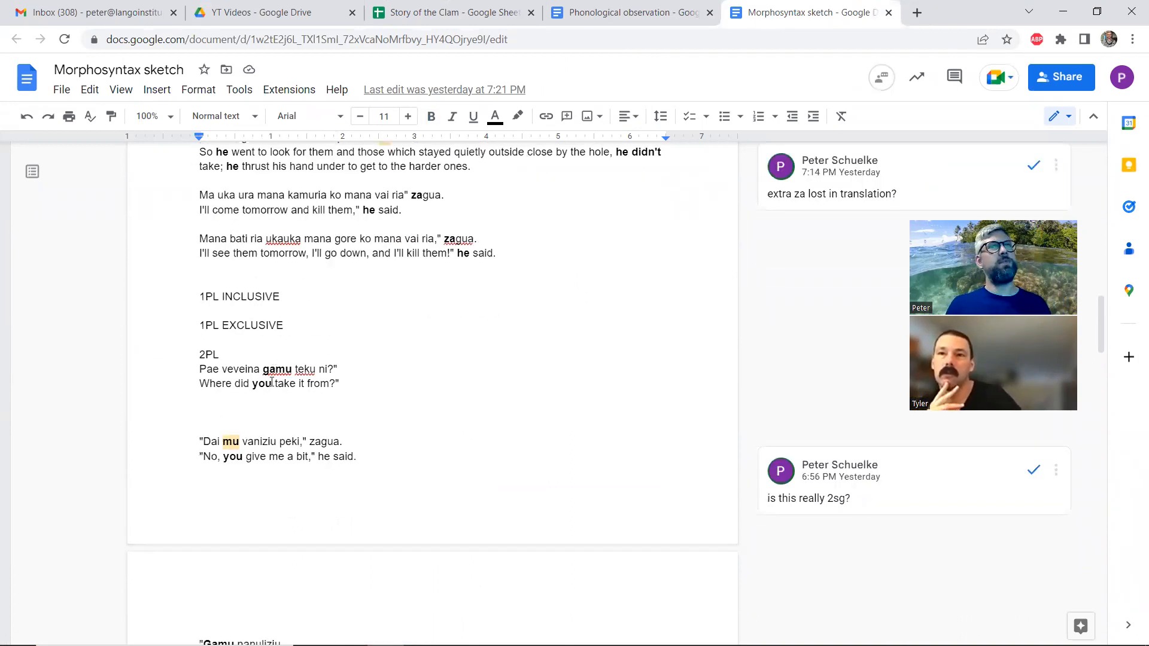
{"action": "scroll", "coordinate": [272, 381], "scroll_direction": "up", "scroll_amount": 15}
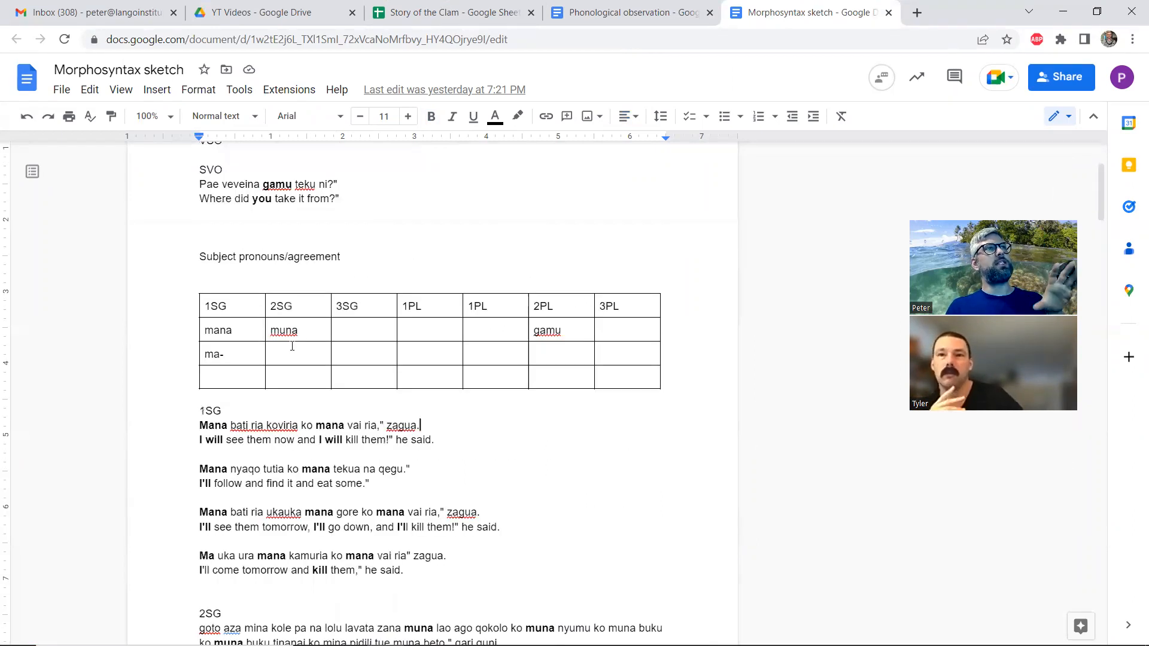
{"action": "scroll", "coordinate": [292, 345], "scroll_direction": "down", "scroll_amount": 20}
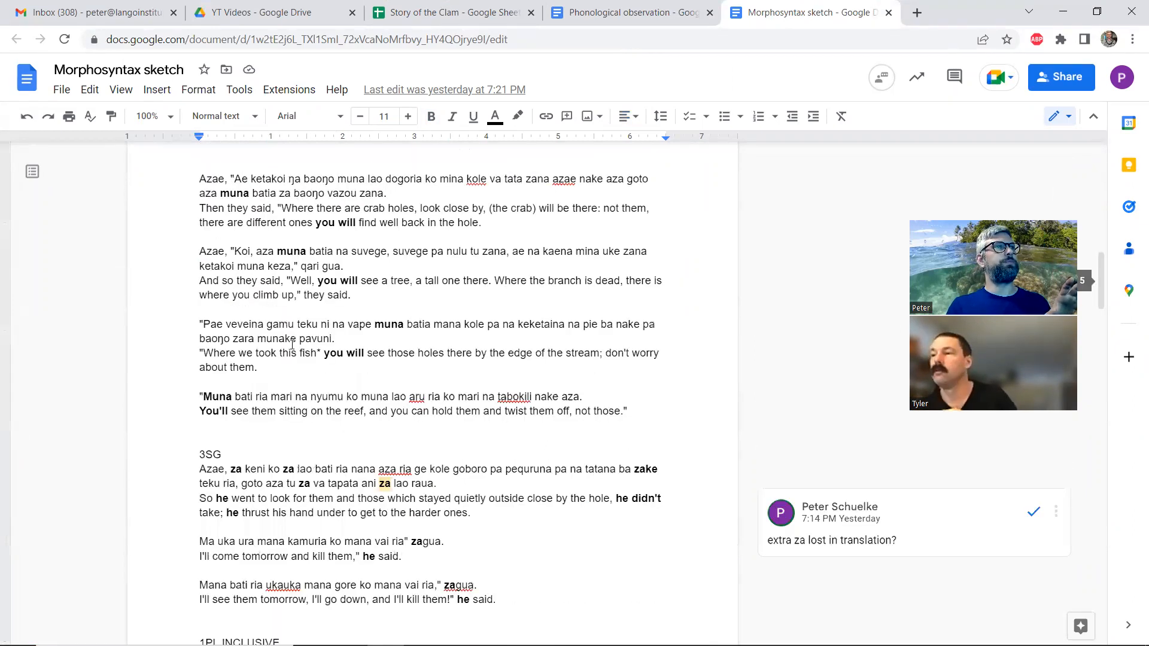
{"action": "scroll", "coordinate": [292, 346], "scroll_direction": "down", "scroll_amount": 6}
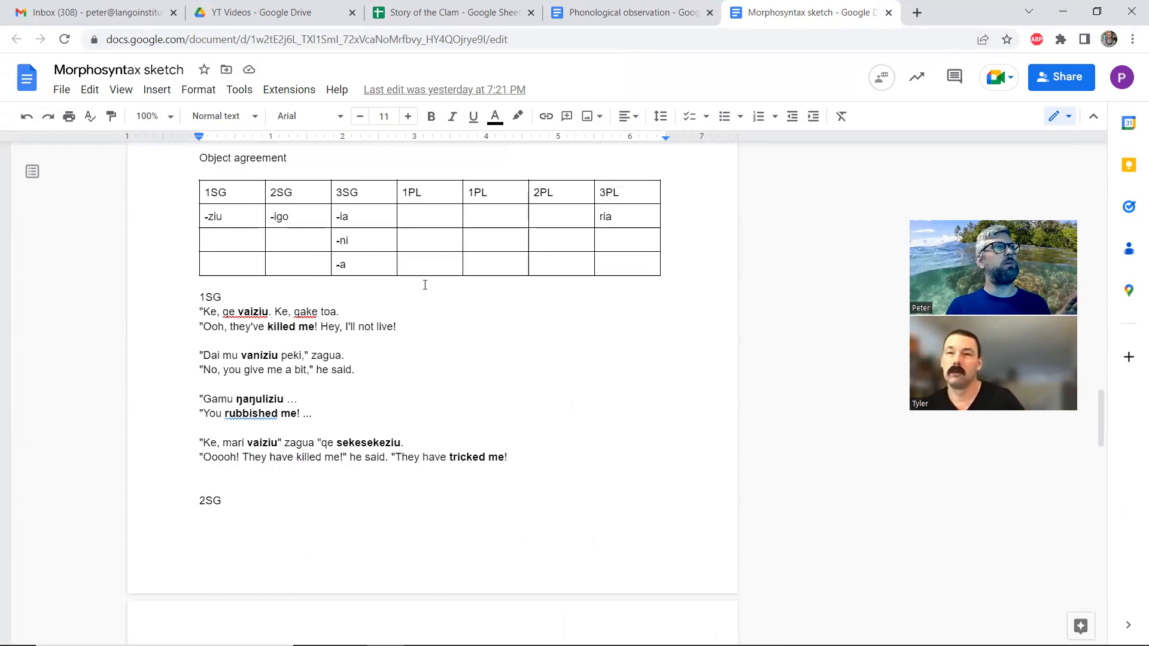
Review the object agreement examples from 2SG to 3PL and examine the two 1PL columns of the object agreement table
{"action": "scroll", "coordinate": [273, 299], "scroll_direction": "down", "scroll_amount": 2}
{"action": "scroll", "coordinate": [272, 299], "scroll_direction": "down", "scroll_amount": 10}
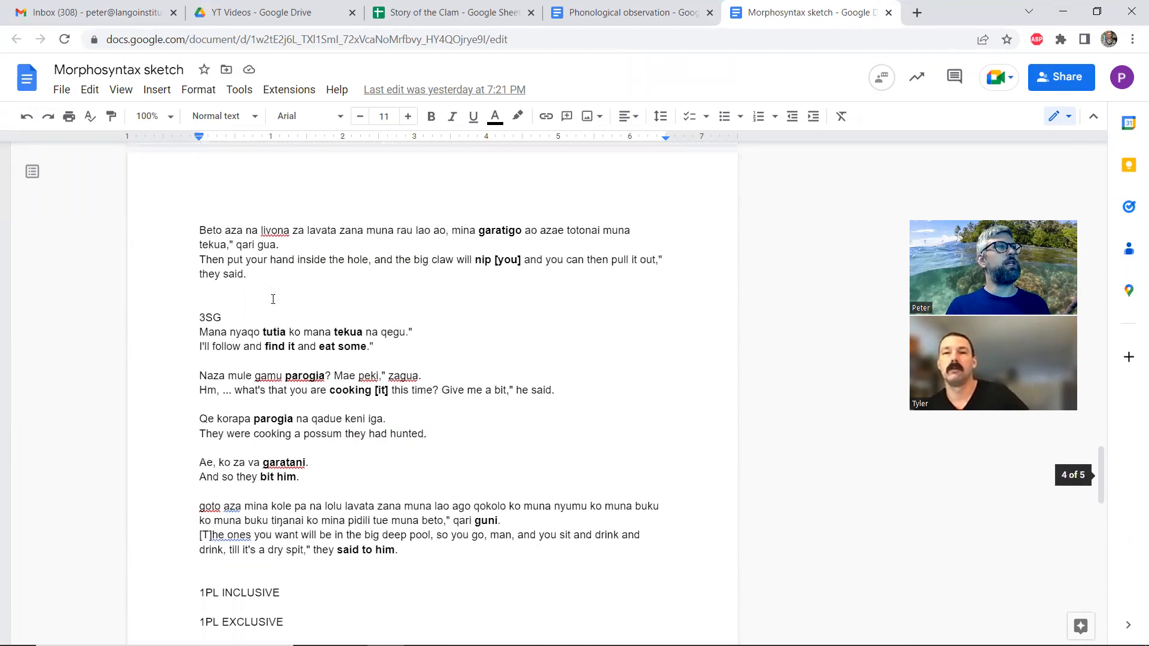
{"action": "scroll", "coordinate": [303, 380], "scroll_direction": "down", "scroll_amount": 6}
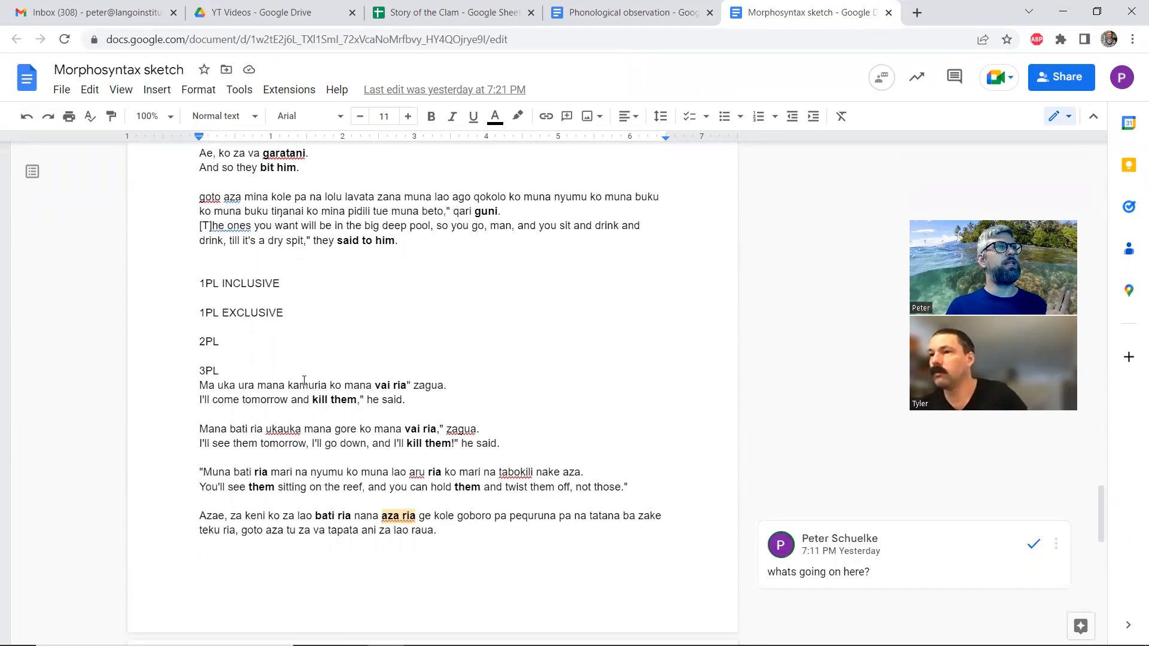
{"action": "scroll", "coordinate": [304, 380], "scroll_direction": "up", "scroll_amount": 9}
{"action": "scroll", "coordinate": [304, 380], "scroll_direction": "up", "scroll_amount": 8}
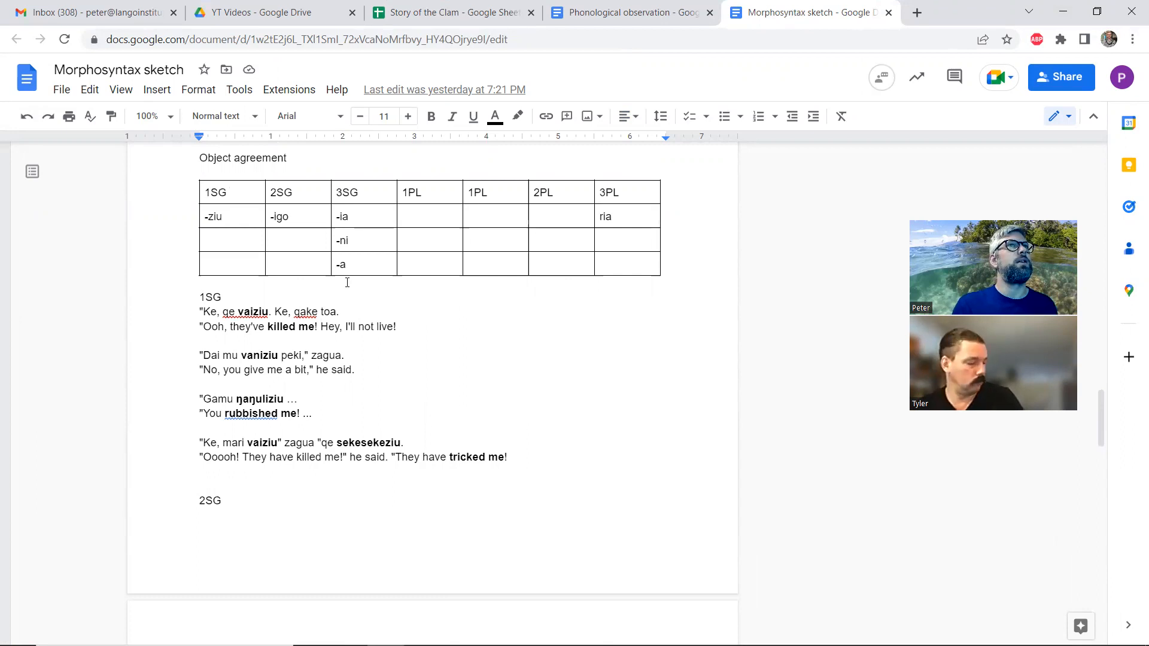
{"action": "scroll", "coordinate": [347, 283], "scroll_direction": "up", "scroll_amount": 1}
{"action": "scroll", "coordinate": [356, 281], "scroll_direction": "up", "scroll_amount": 1}
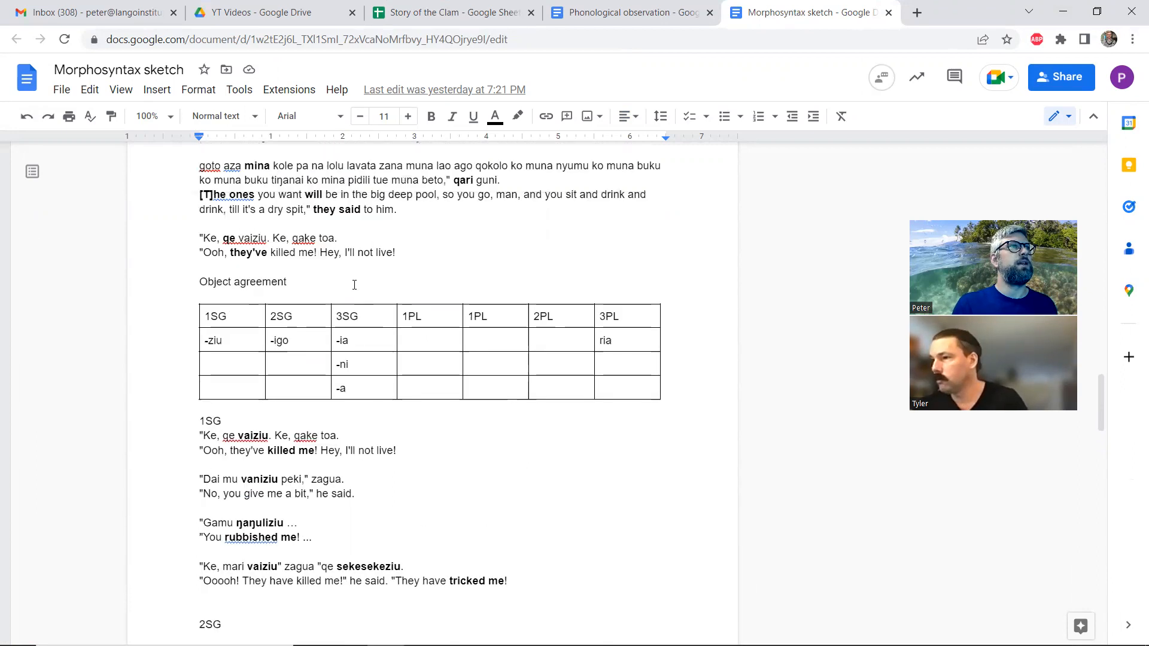
{"action": "scroll", "coordinate": [371, 277], "scroll_direction": "down", "scroll_amount": 1}
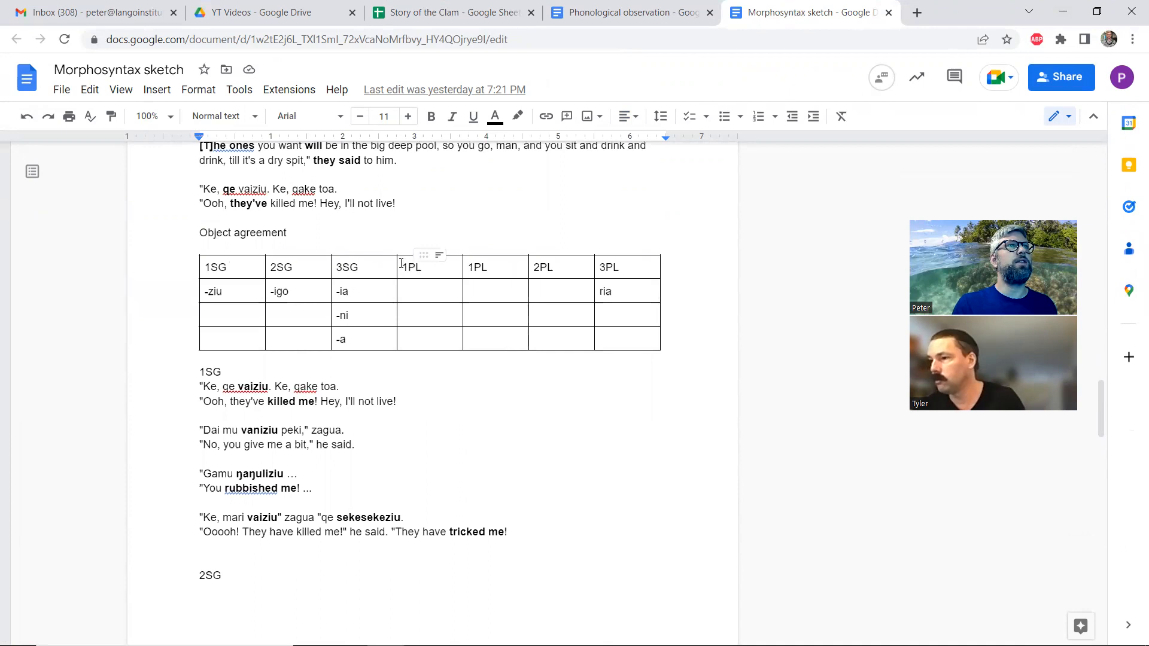
{"action": "left_click", "coordinate": [425, 270]}
{"action": "left_click", "coordinate": [497, 267]}
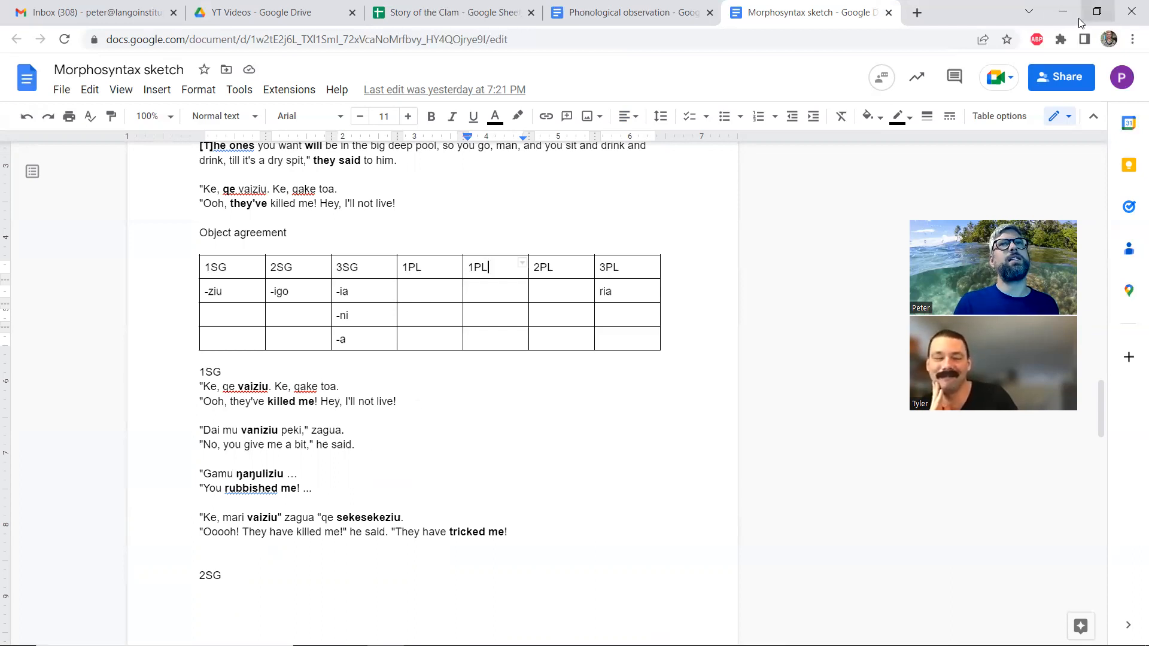
Switch to FieldWorks Language Explorer and look through the interlinear glosses and free translations of Story of the clam
{"action": "left_click", "coordinate": [1097, 12]}
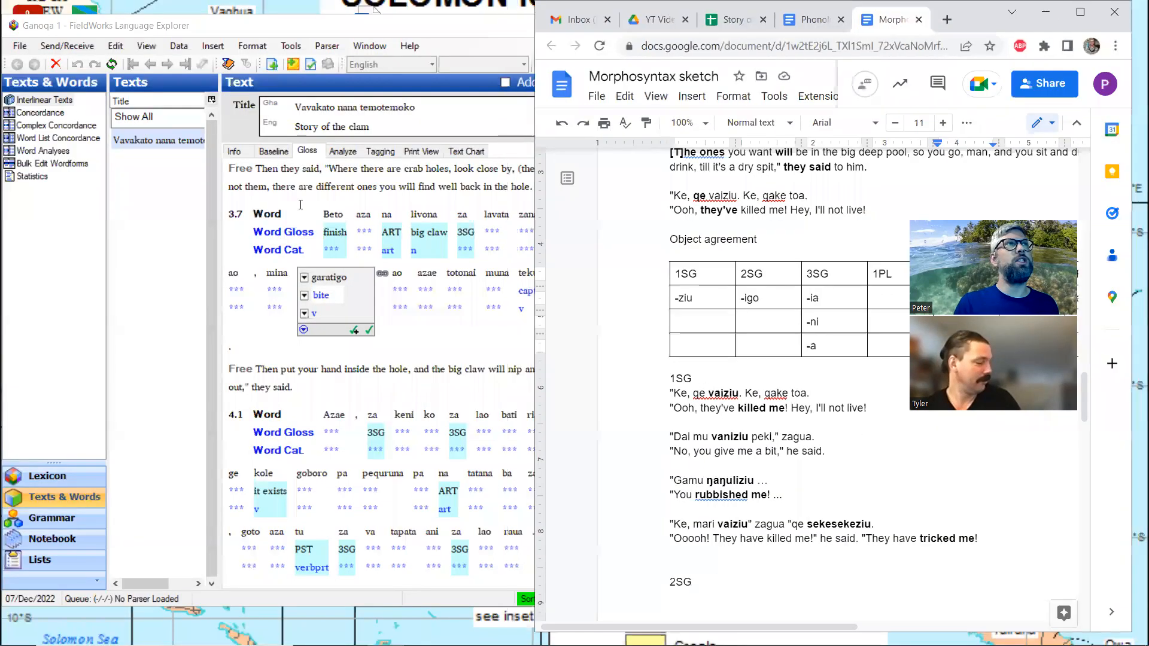
{"action": "left_click", "coordinate": [76, 34]}
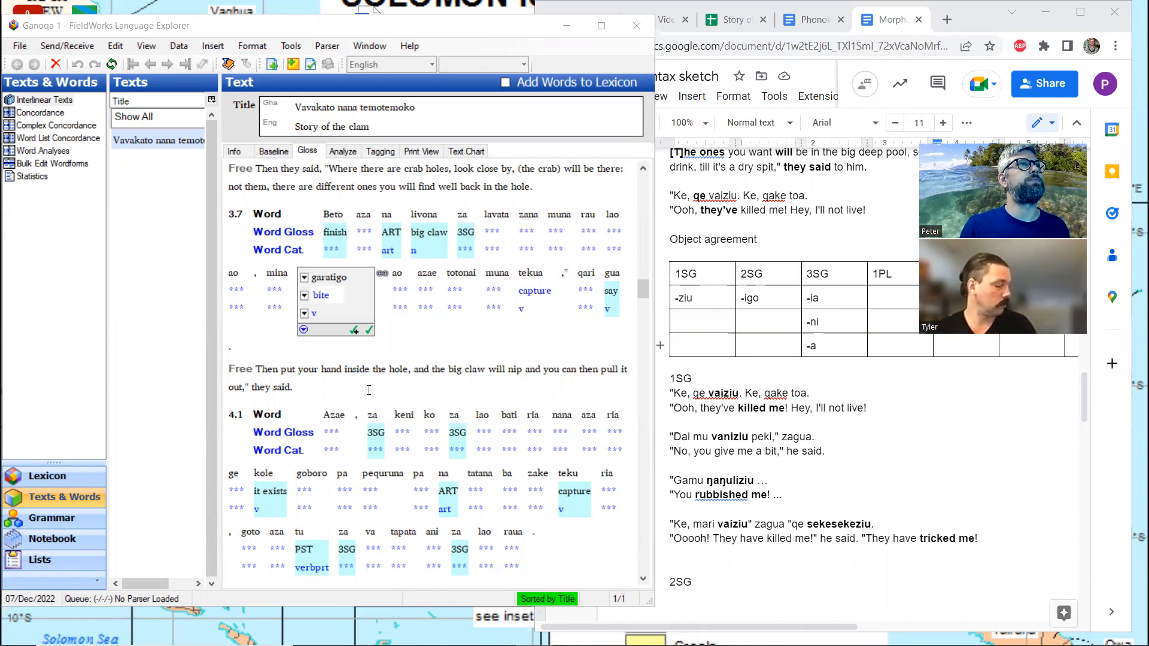
{"action": "left_click", "coordinate": [328, 395]}
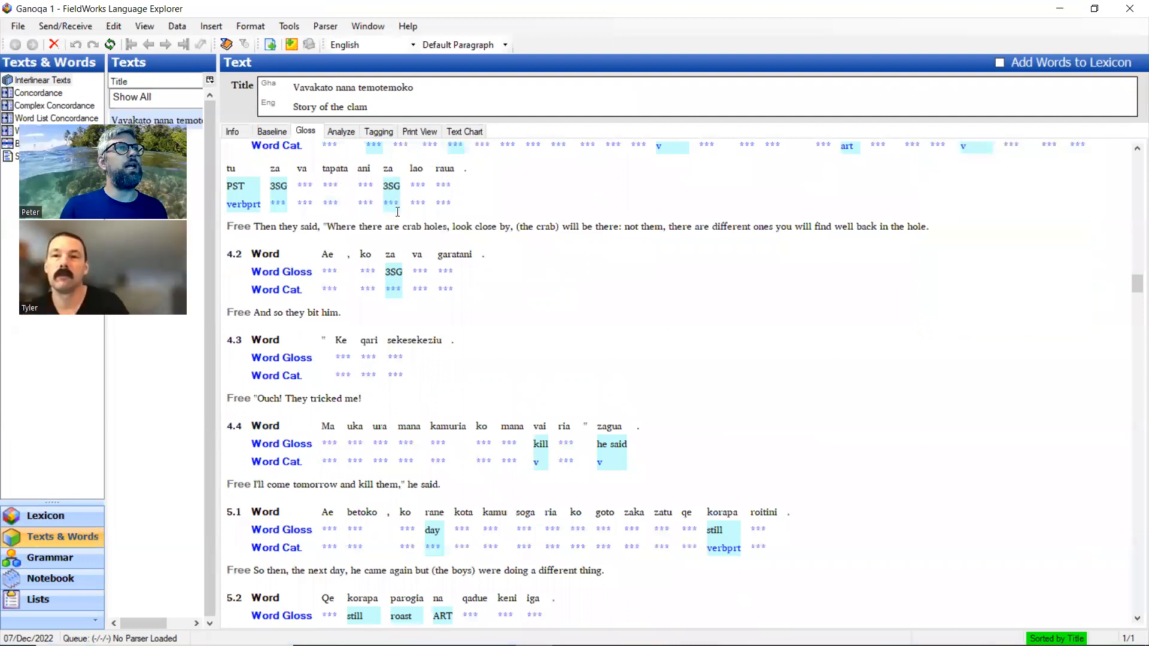
{"action": "scroll", "coordinate": [475, 233], "scroll_direction": "down", "scroll_amount": 10}
{"action": "scroll", "coordinate": [476, 233], "scroll_direction": "down", "scroll_amount": 15}
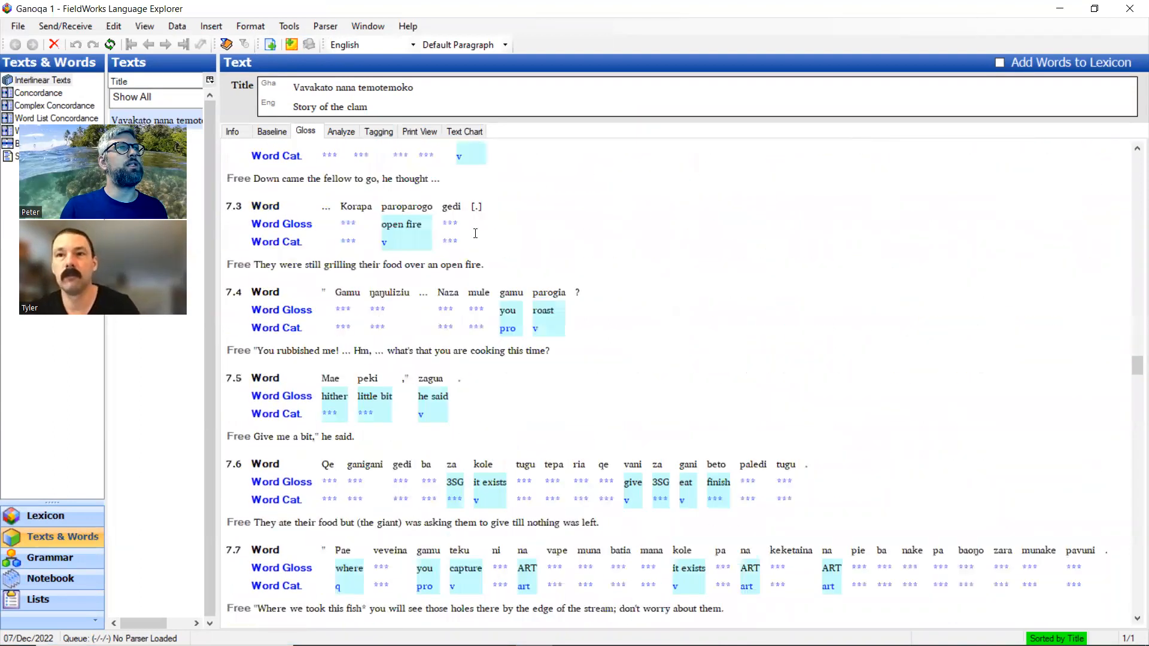
{"action": "scroll", "coordinate": [476, 233], "scroll_direction": "down", "scroll_amount": 15}
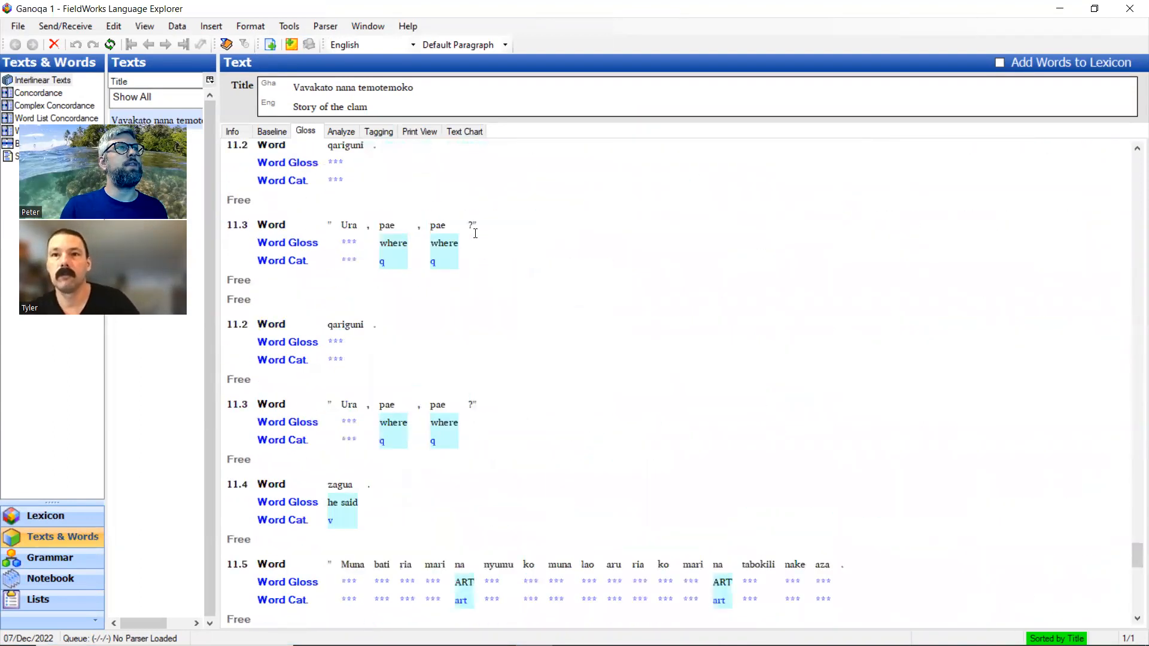
{"action": "left_click_drag", "start_coordinate": [1135, 599], "coordinate": [1118, 479]}
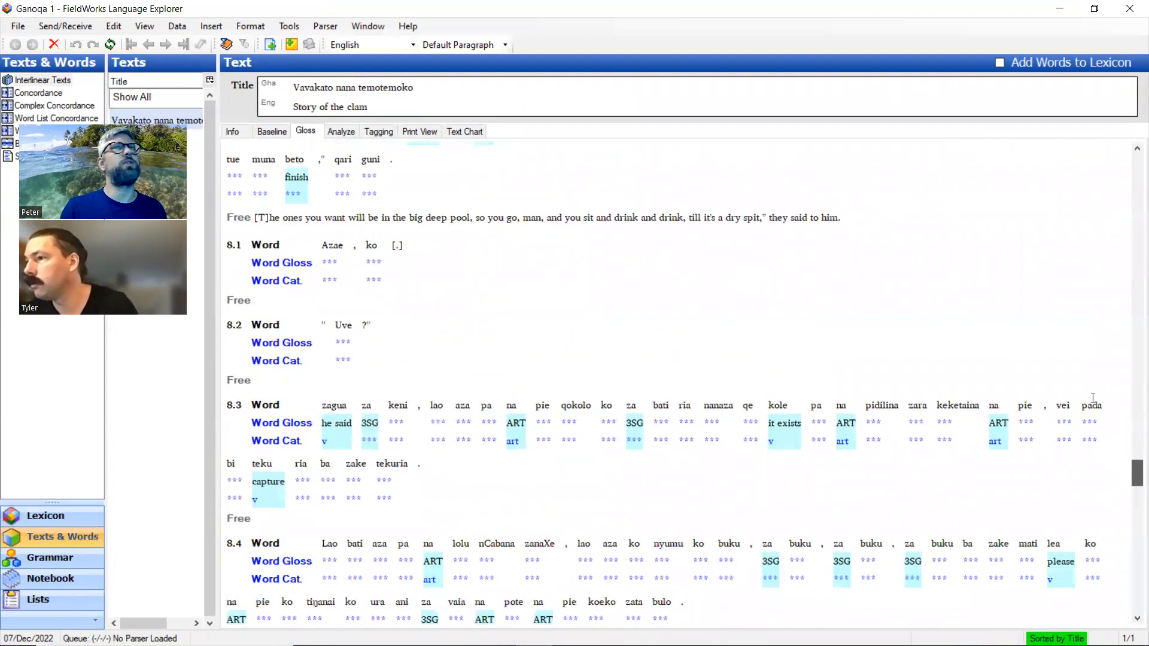
Restore the FieldWorks window to its smaller size beside the browser and locate the word Azae in line 8.1
{"action": "left_click", "coordinate": [1094, 9]}
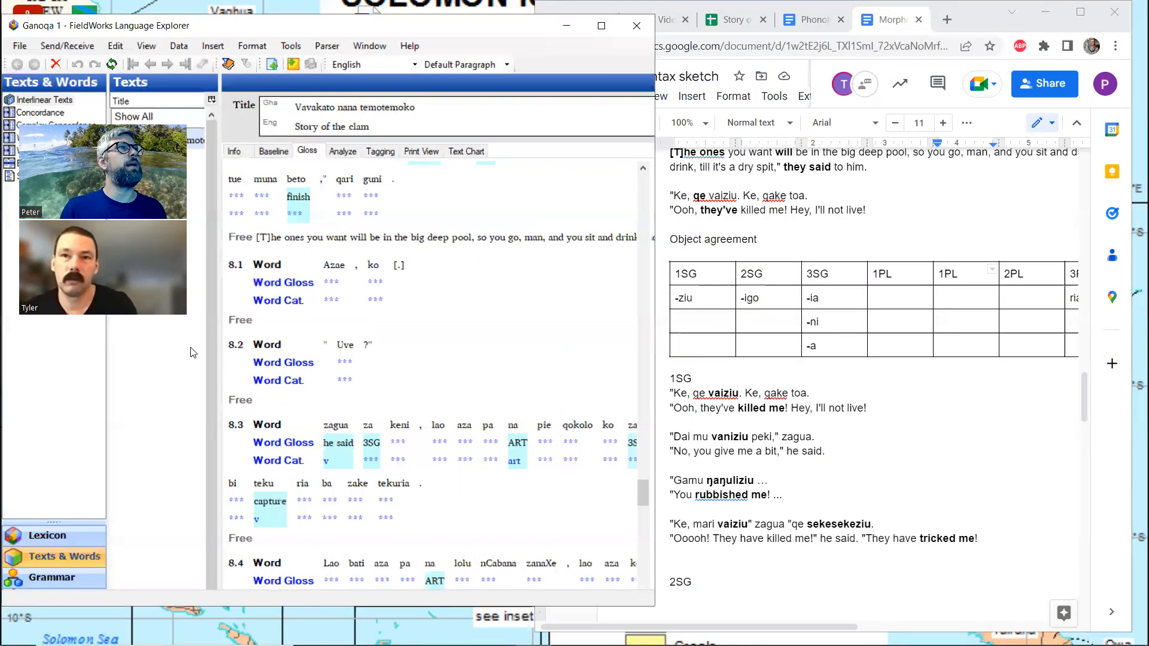
{"action": "scroll", "coordinate": [242, 320], "scroll_direction": "down", "scroll_amount": 5}
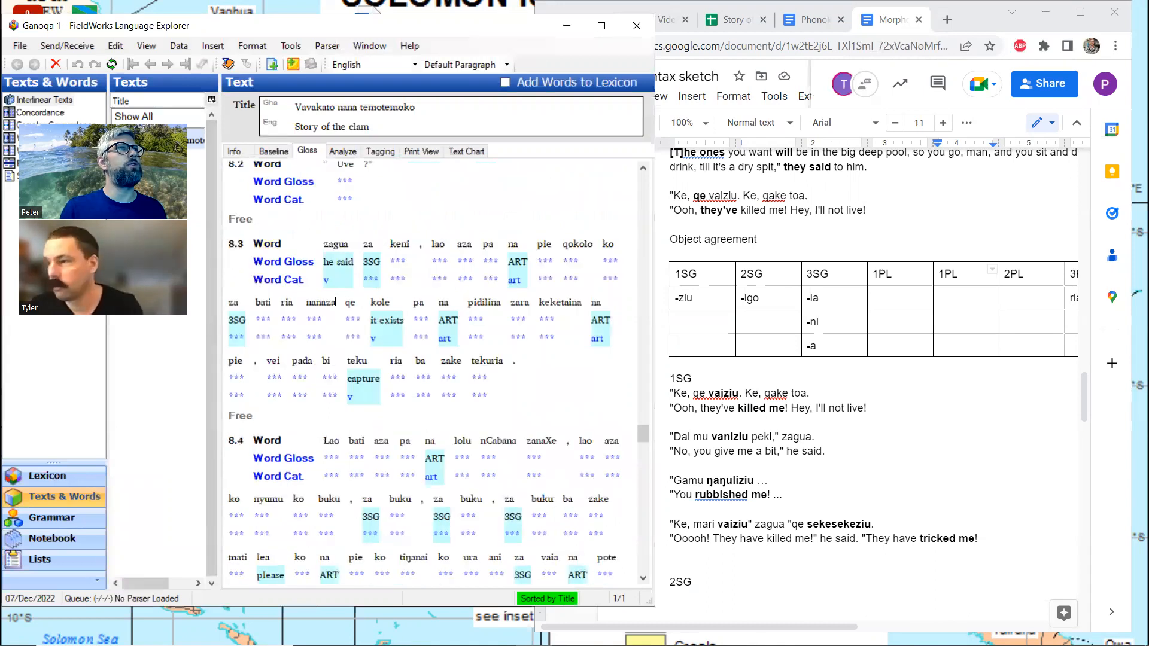
{"action": "scroll", "coordinate": [335, 301], "scroll_direction": "up", "scroll_amount": 5}
{"action": "left_click", "coordinate": [341, 355]}
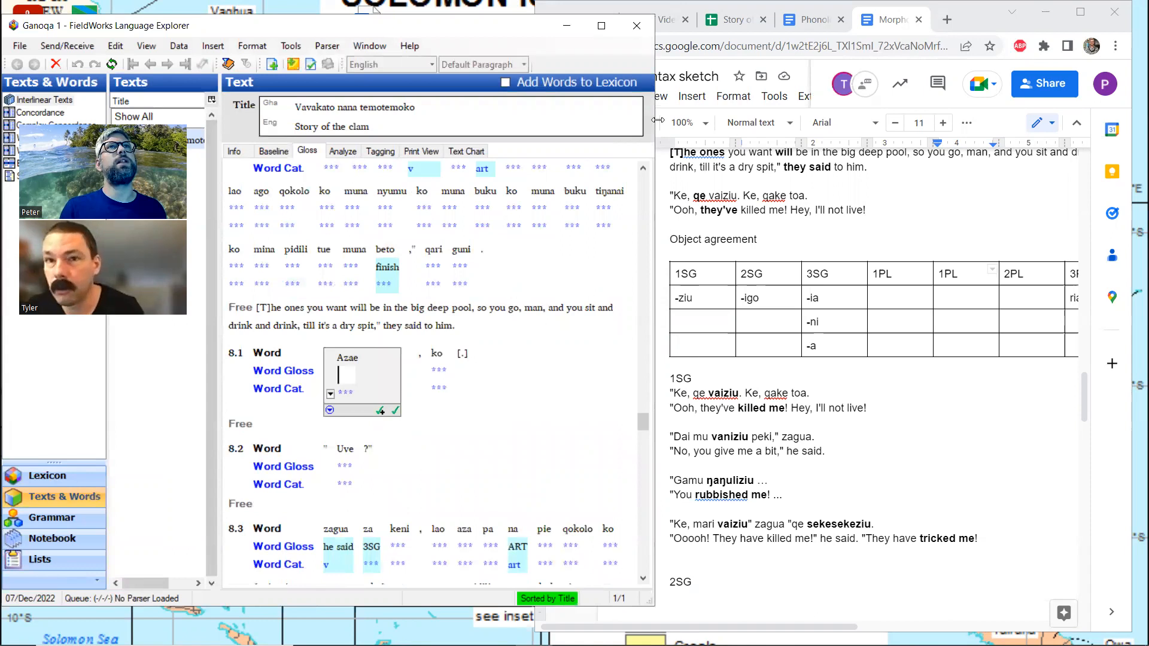
Switch to the Story of the Clam spreadsheet in the browser and locate the rows for page 8
{"action": "left_click", "coordinate": [734, 20]}
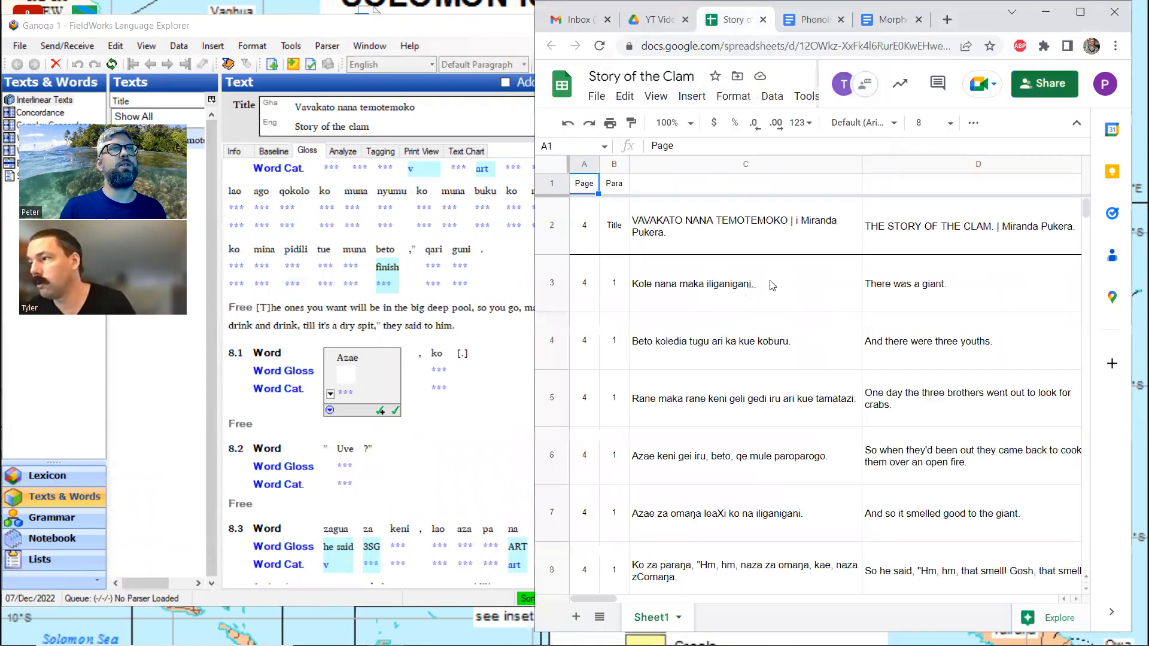
{"action": "scroll", "coordinate": [770, 285], "scroll_direction": "down", "scroll_amount": 6}
{"action": "scroll", "coordinate": [770, 286], "scroll_direction": "down", "scroll_amount": 8}
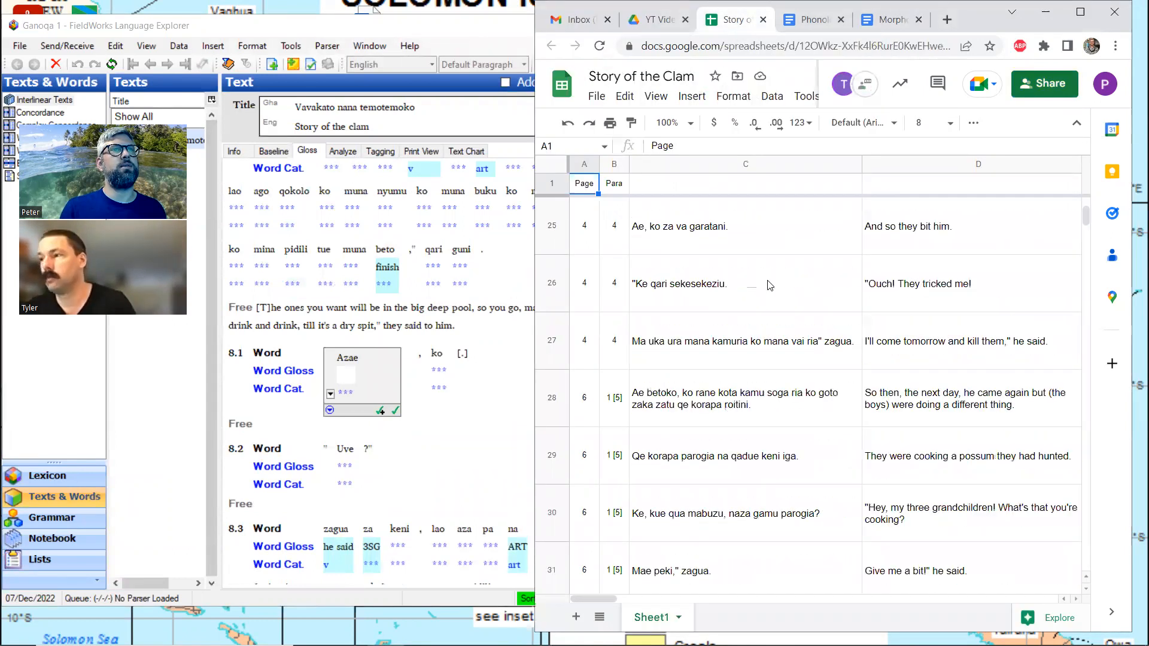
{"action": "scroll", "coordinate": [770, 285], "scroll_direction": "down", "scroll_amount": 3}
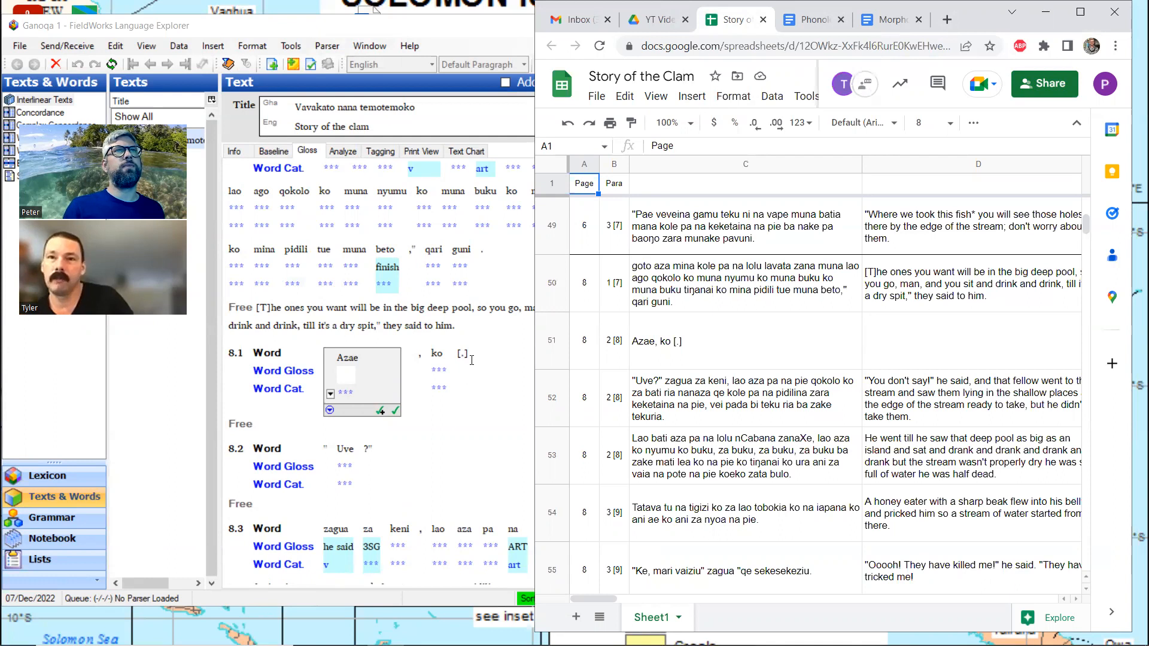
Compare qari and the empty free translation of line 8.1 in FieldWorks with spreadsheet cells C51 and C52
{"action": "left_click", "coordinate": [433, 249]}
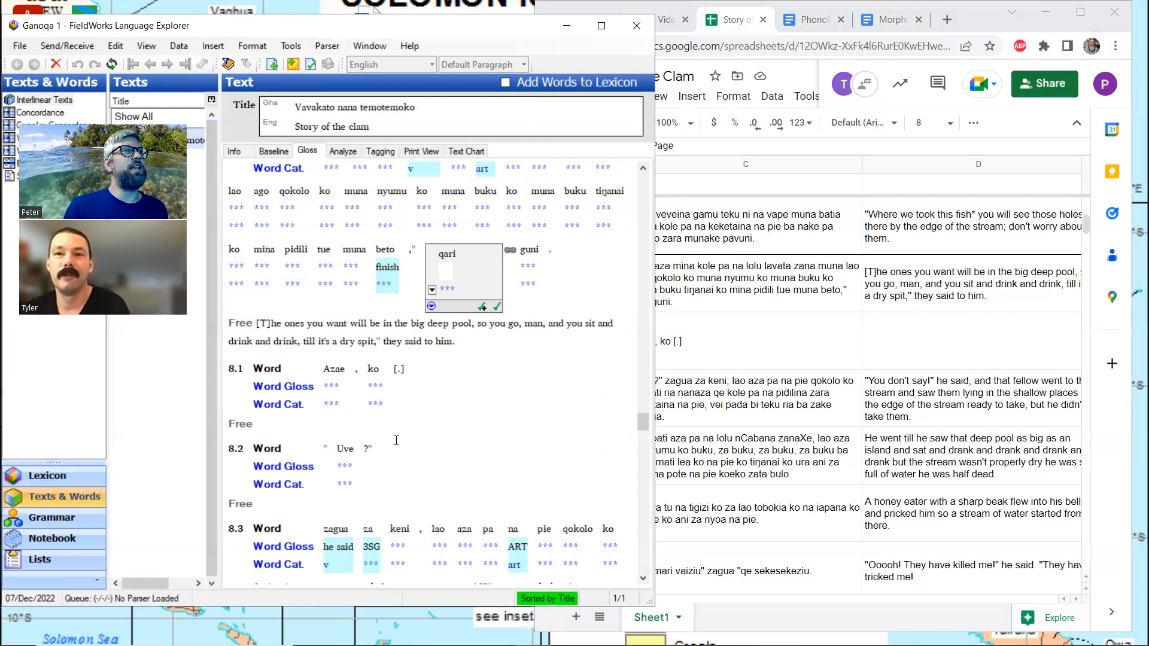
{"action": "left_click", "coordinate": [343, 419]}
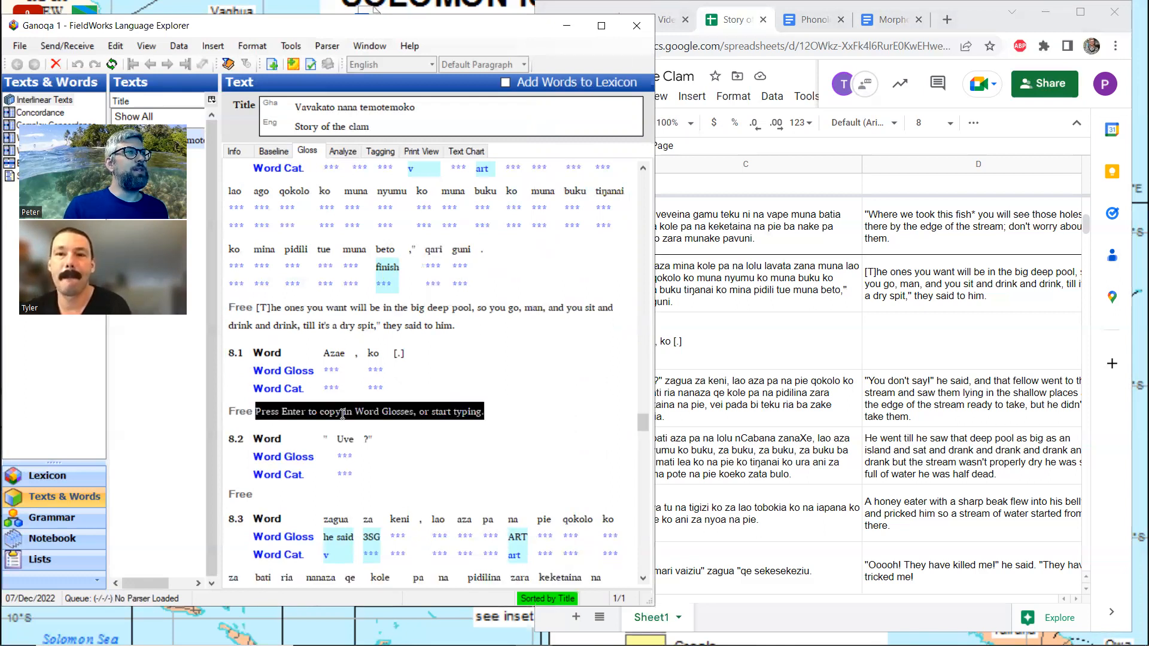
{"action": "scroll", "coordinate": [352, 389], "scroll_direction": "down", "scroll_amount": 3}
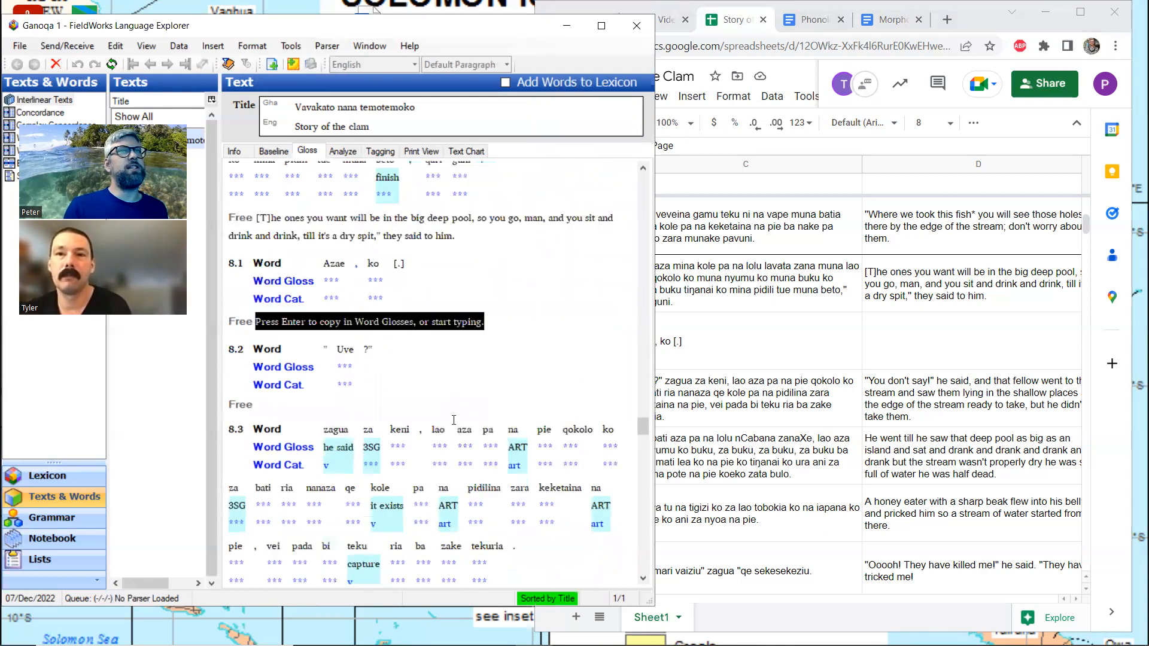
{"action": "left_click", "coordinate": [771, 344]}
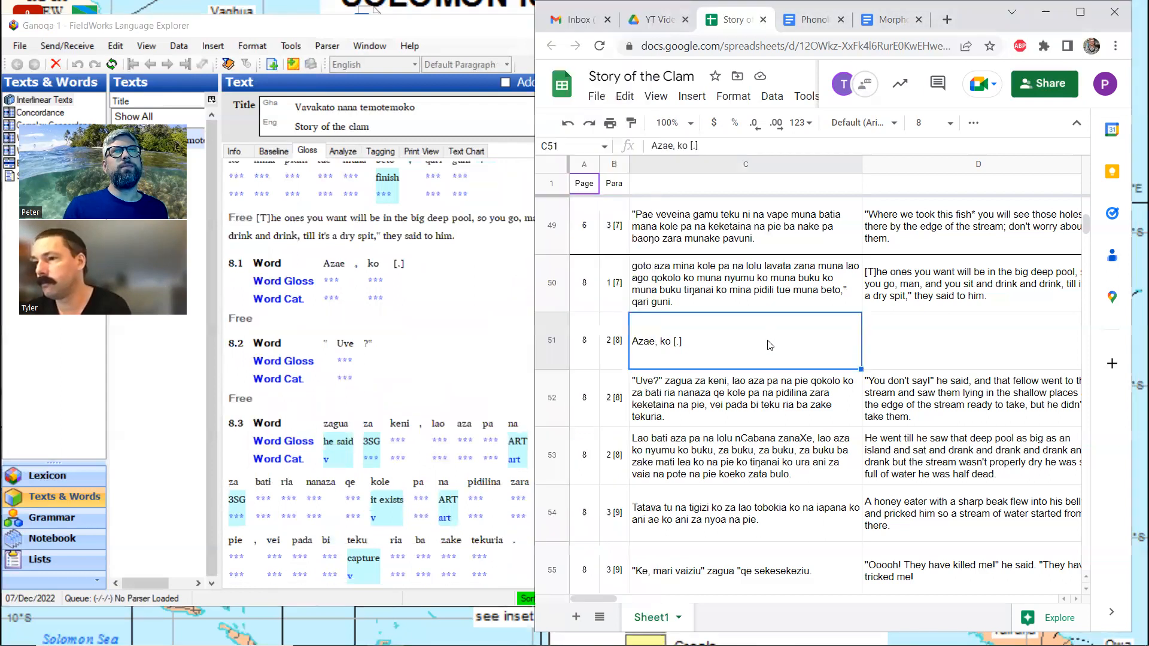
{"action": "left_click", "coordinate": [776, 388]}
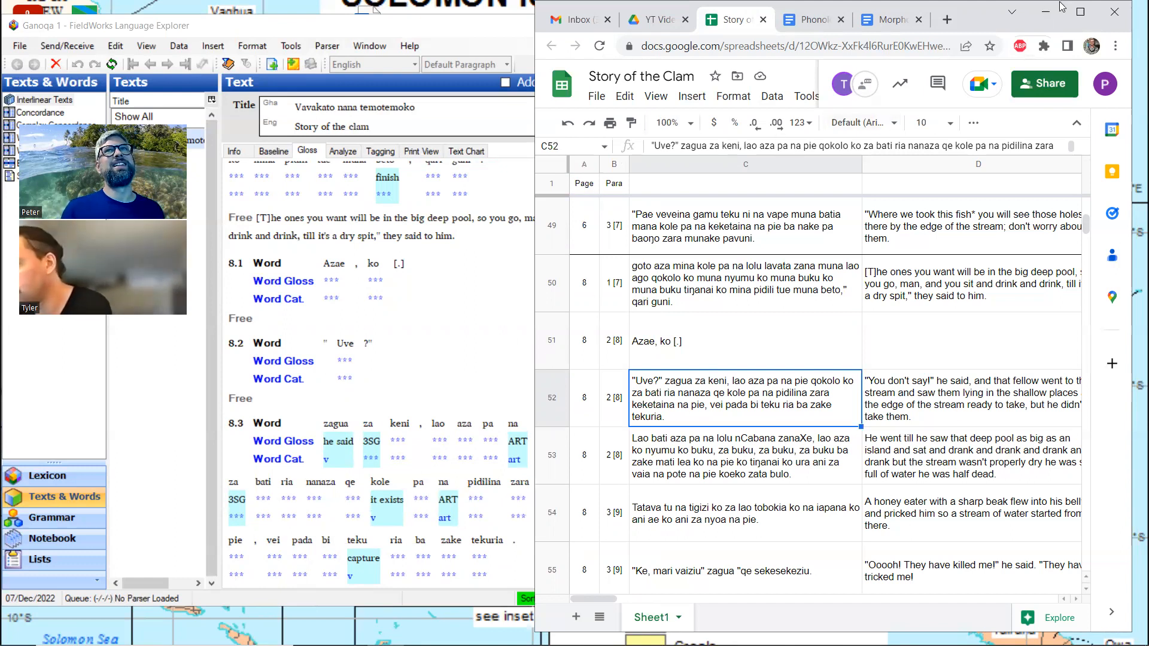
Maximize the browser and search the Story of the Clam spreadsheet for uve, reading the earlier matches around rows 37 to 39
{"action": "left_click", "coordinate": [1080, 12]}
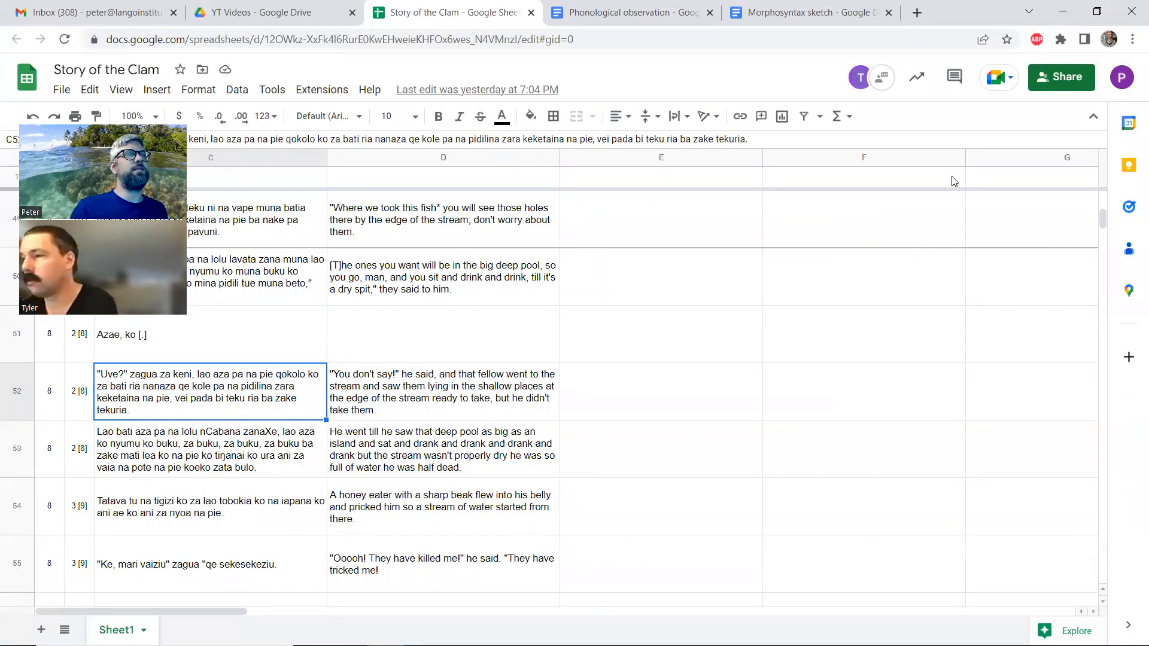
{"action": "key", "text": "ctrl+f"}
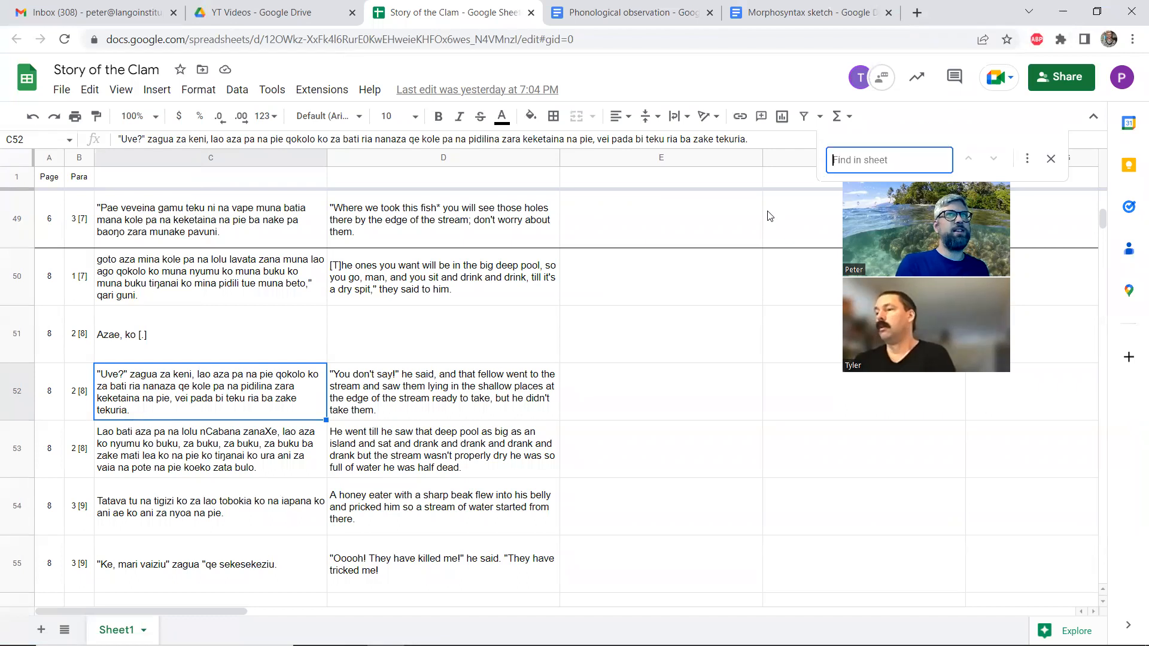
{"action": "type", "text": "uve"}
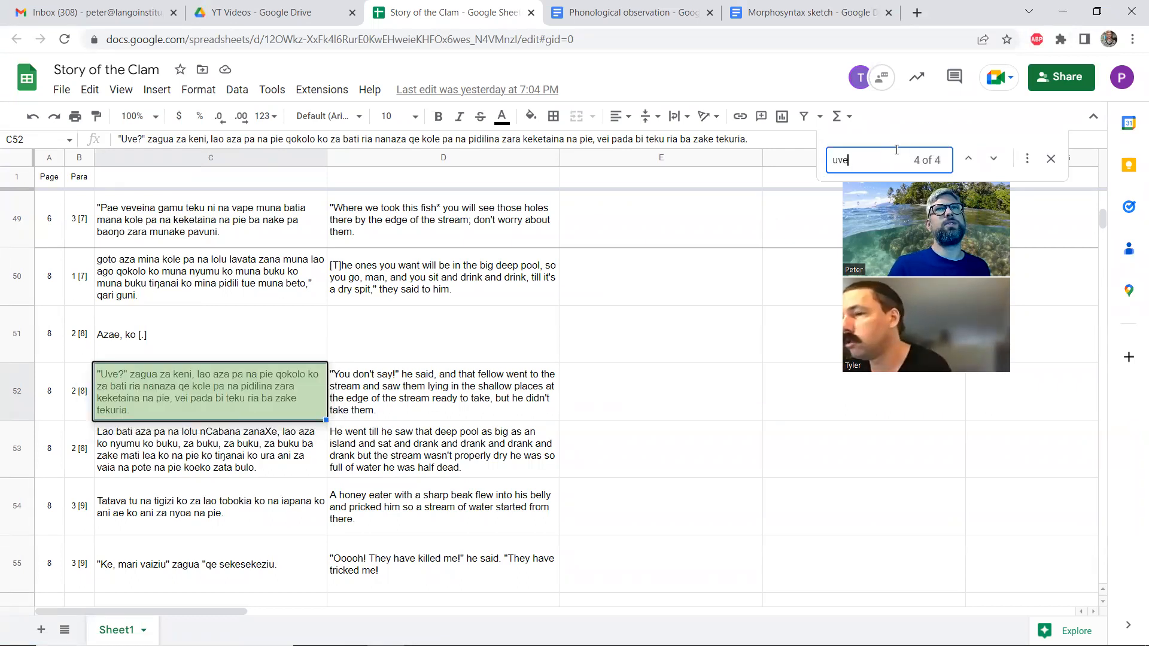
{"action": "left_click", "coordinate": [969, 159]}
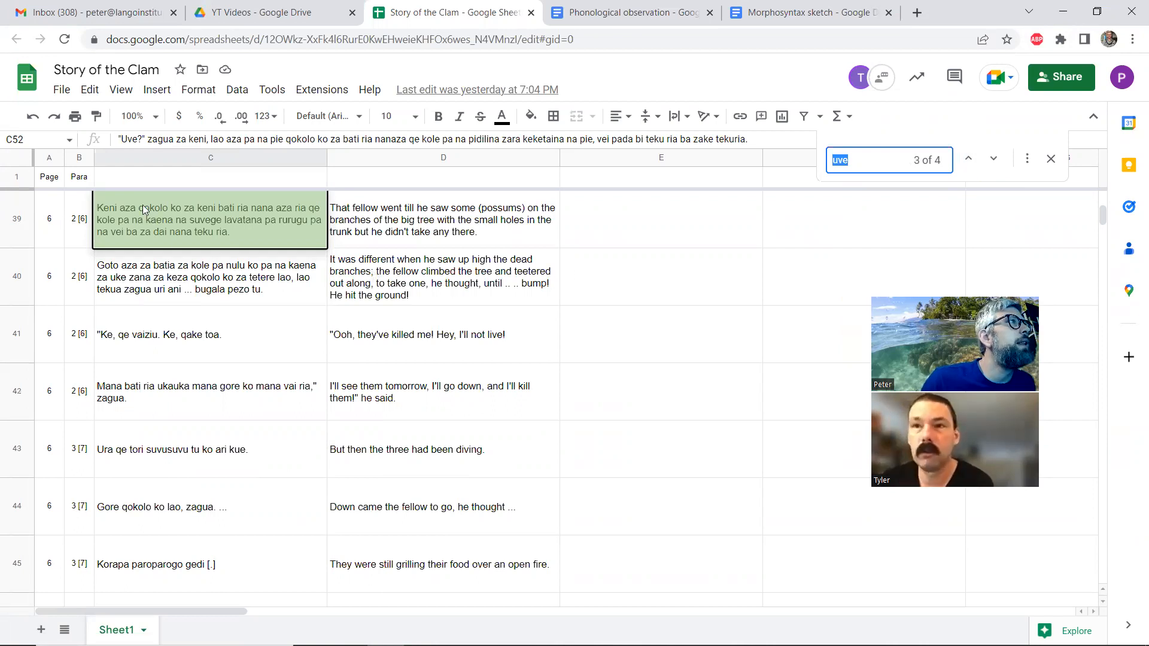
{"action": "scroll", "coordinate": [143, 209], "scroll_direction": "up", "scroll_amount": 1}
{"action": "scroll", "coordinate": [174, 250], "scroll_direction": "up", "scroll_amount": 1}
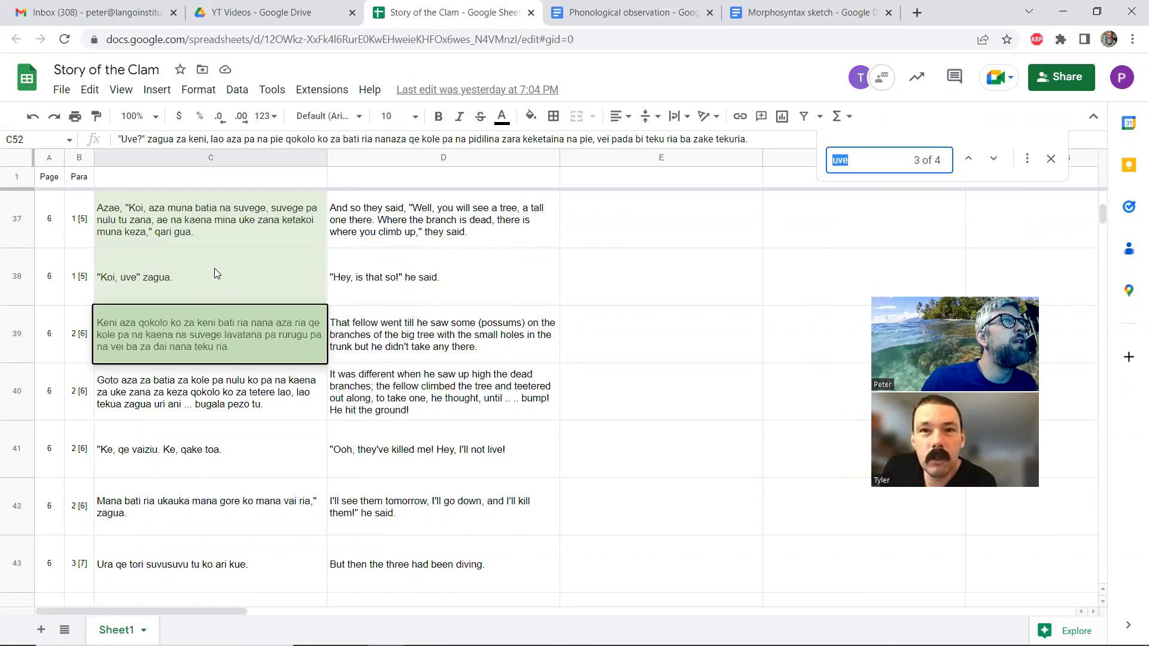
{"action": "scroll", "coordinate": [214, 269], "scroll_direction": "up", "scroll_amount": 2}
{"action": "scroll", "coordinate": [215, 273], "scroll_direction": "down", "scroll_amount": 1}
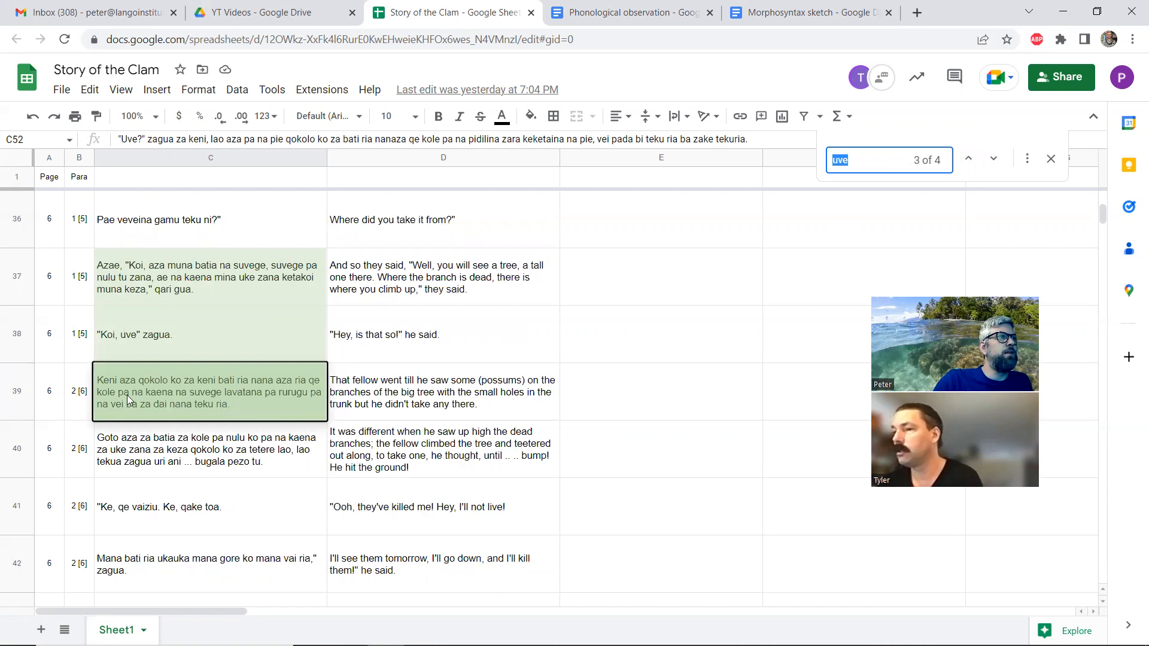
{"action": "left_click", "coordinate": [971, 158]}
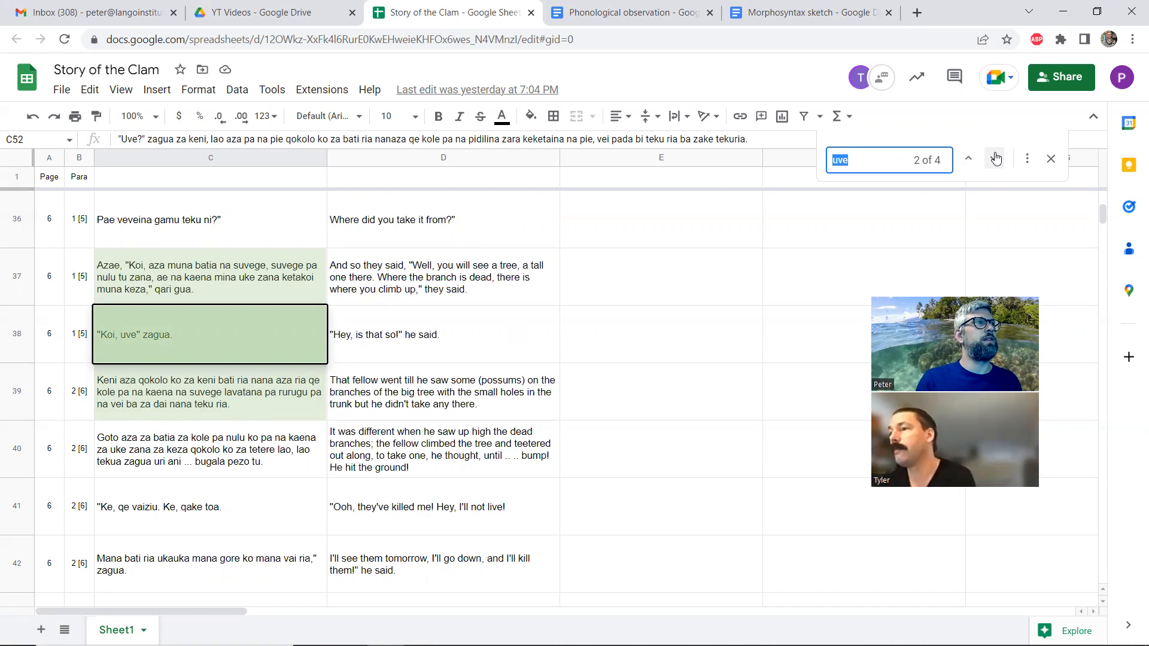
Restore the browser to its smaller size, switch to FieldWorks and locate lines 5.9 and 5.10 in the interlinear text
{"action": "left_click", "coordinate": [1097, 12]}
{"action": "left_click", "coordinate": [440, 316]}
{"action": "scroll", "coordinate": [441, 316], "scroll_direction": "up", "scroll_amount": 10}
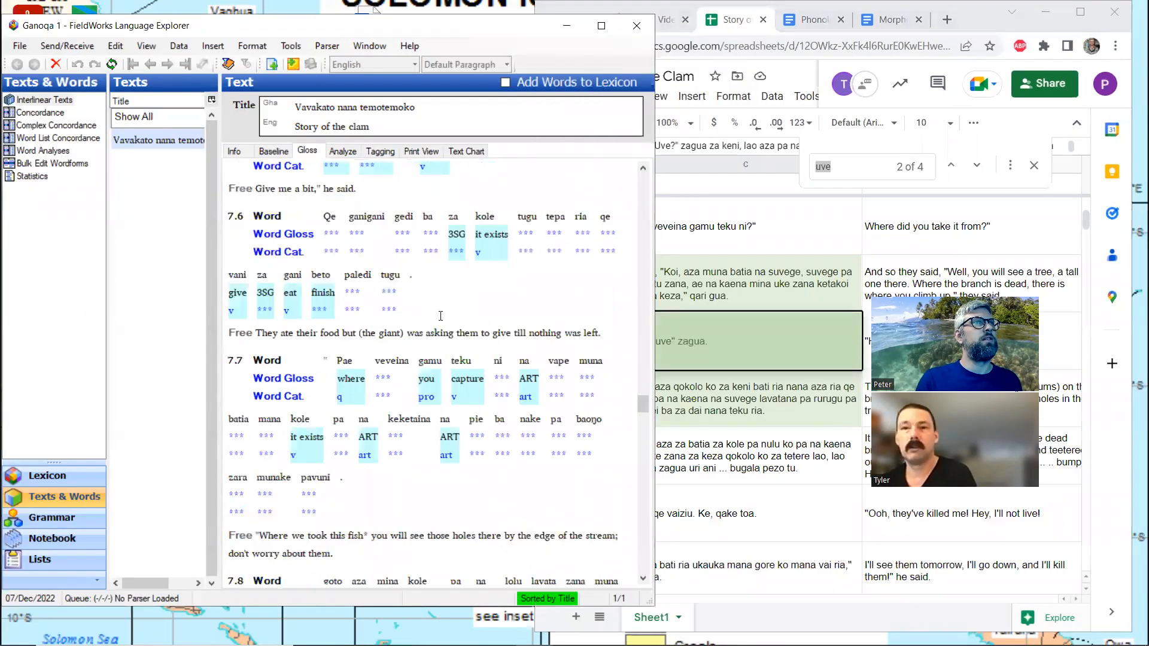
{"action": "left_click", "coordinate": [791, 289]}
{"action": "left_click", "coordinate": [322, 377]}
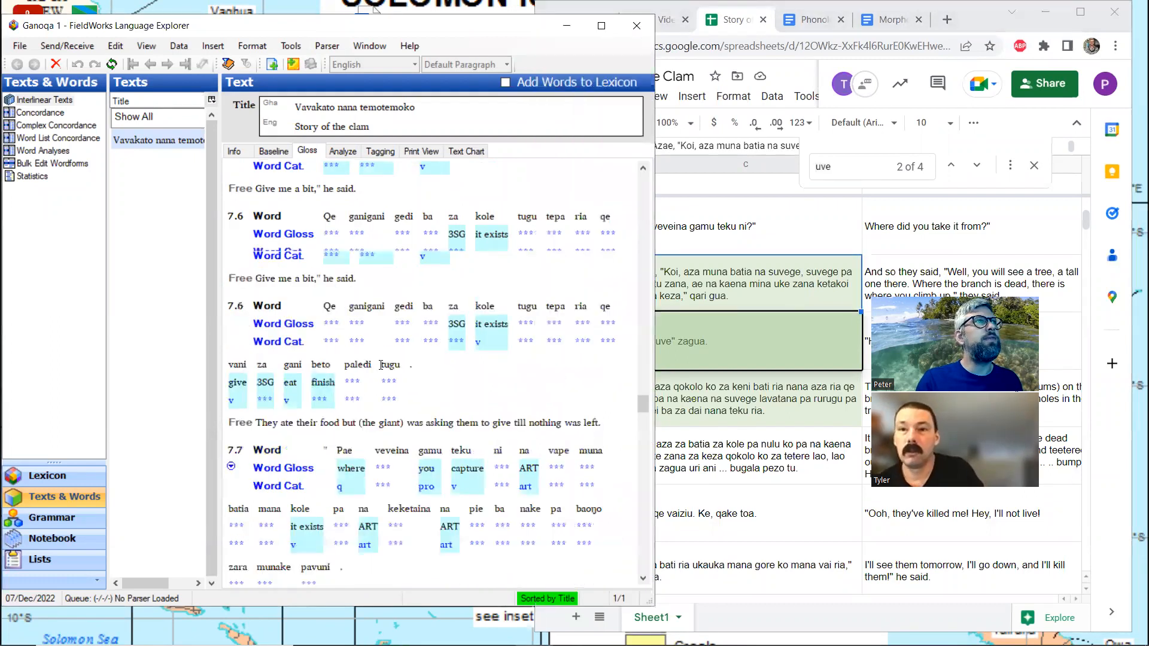
{"action": "scroll", "coordinate": [381, 365], "scroll_direction": "up", "scroll_amount": 10}
{"action": "scroll", "coordinate": [381, 365], "scroll_direction": "up", "scroll_amount": 8}
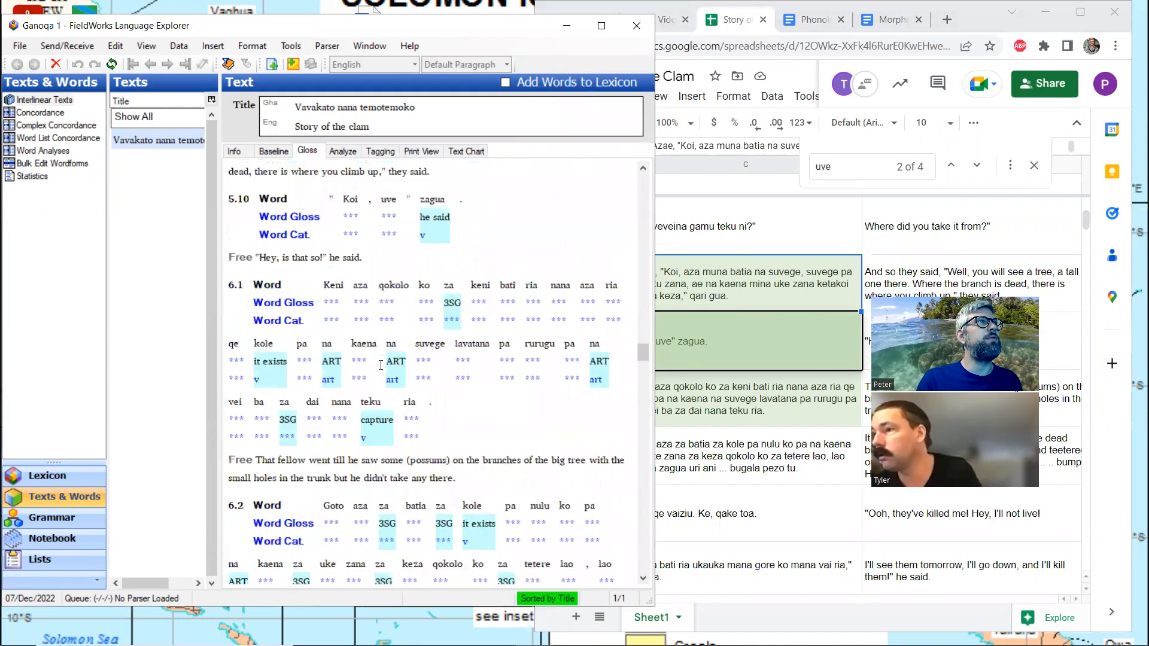
{"action": "scroll", "coordinate": [383, 363], "scroll_direction": "up", "scroll_amount": 3}
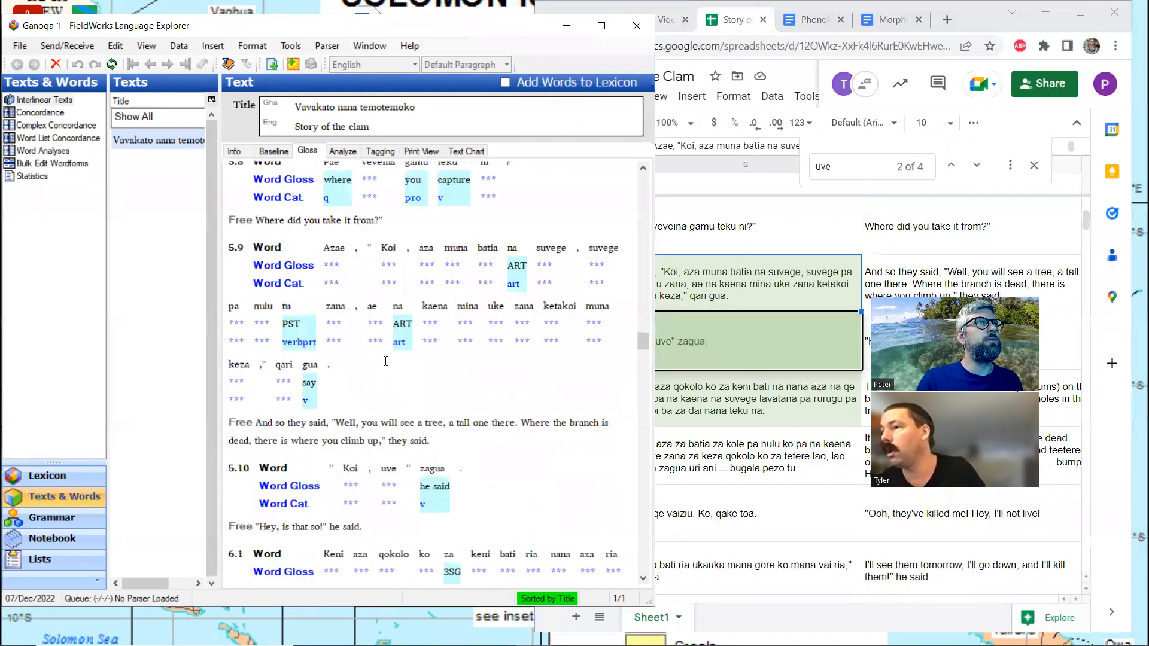
Create a new lexicon entry for suvege from line 5.9 in the Analyze view, with gloss tree and category Noun
{"action": "left_click", "coordinate": [564, 262]}
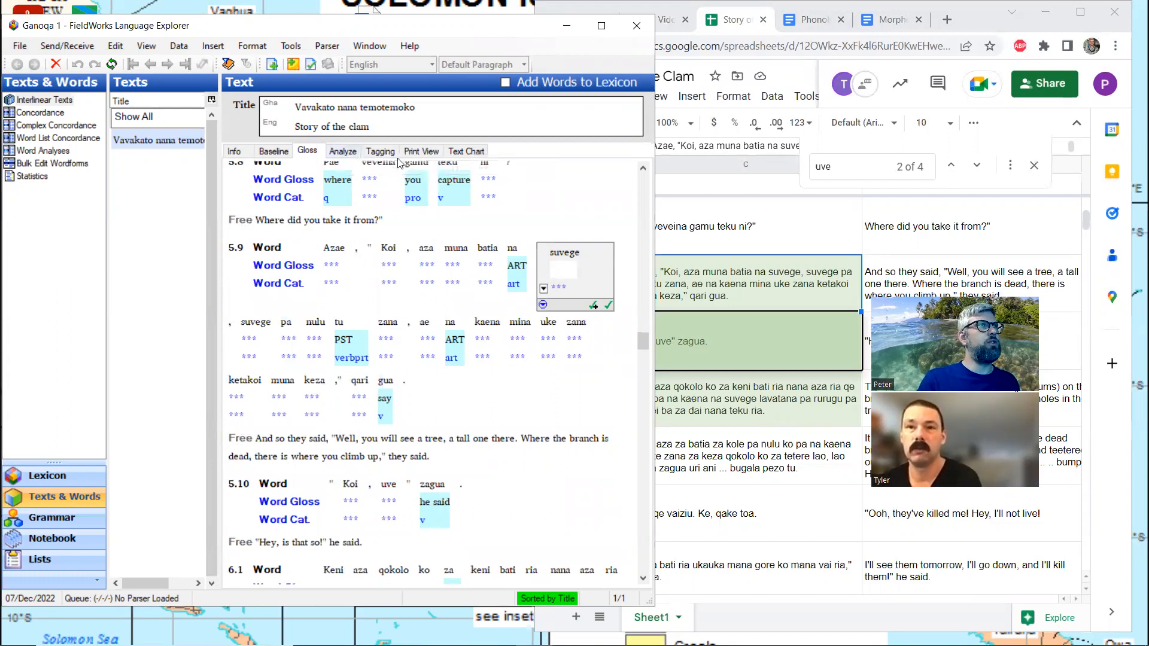
{"action": "left_click", "coordinate": [340, 151]}
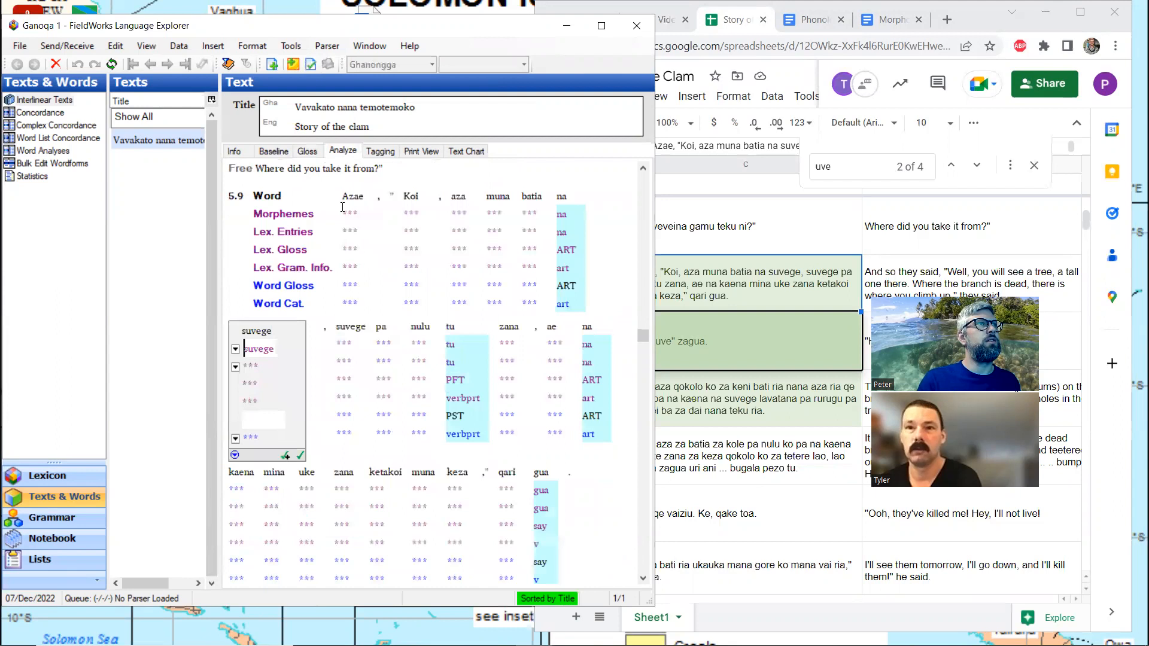
{"action": "left_click", "coordinate": [236, 367]}
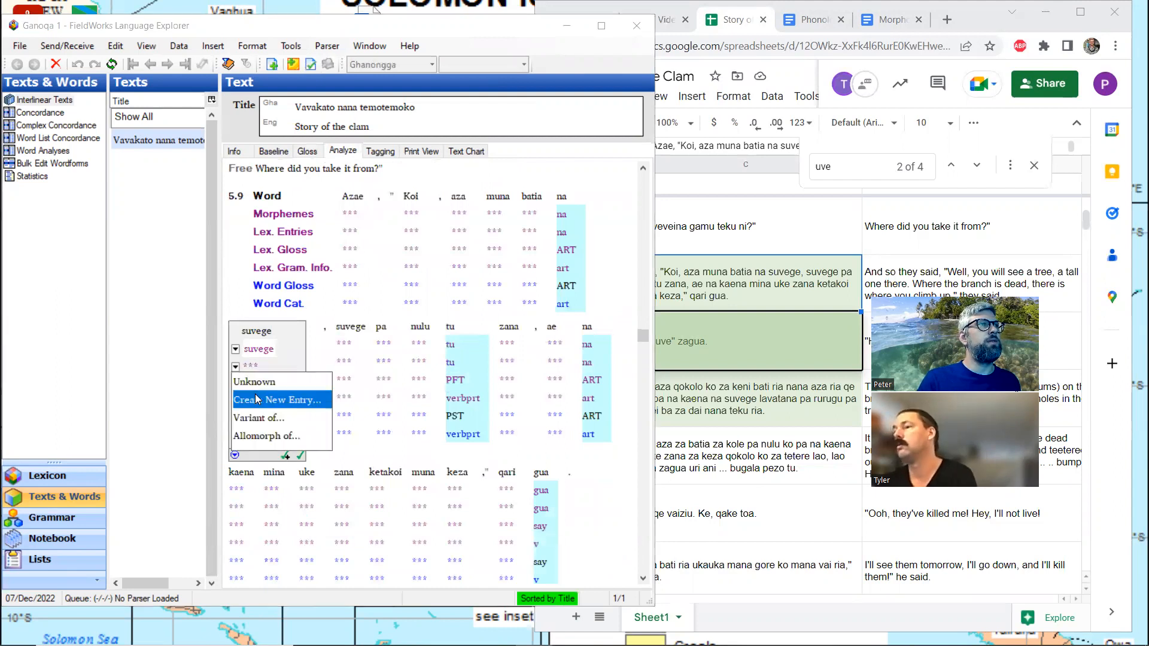
{"action": "left_click", "coordinate": [256, 400]}
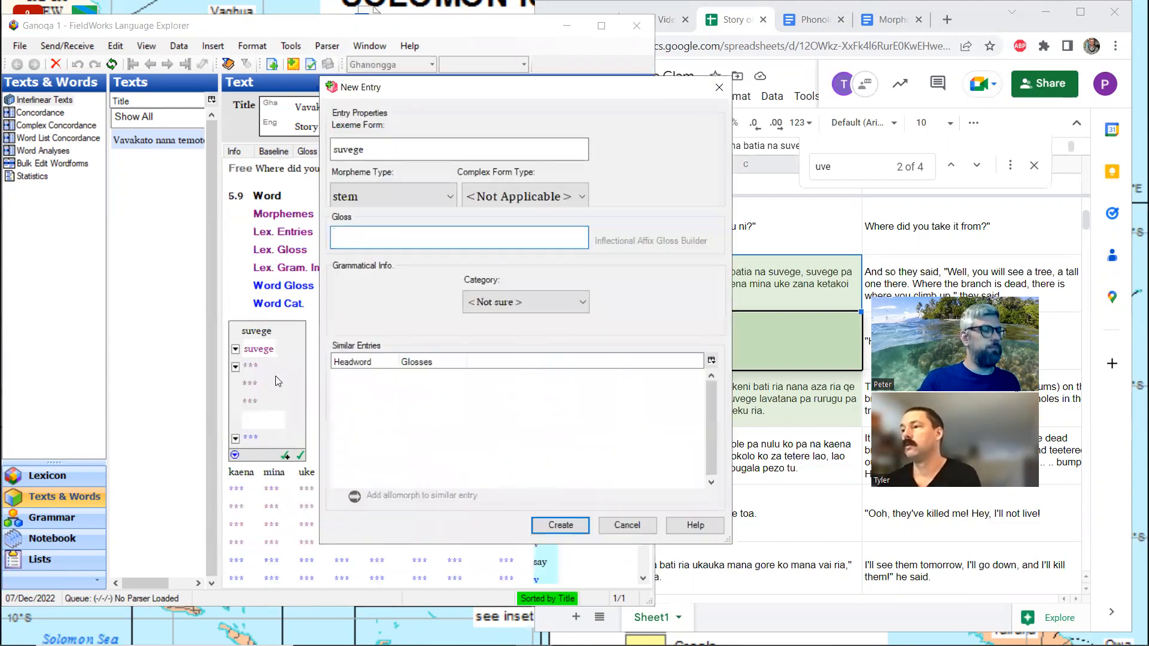
{"action": "type", "text": "tree"}
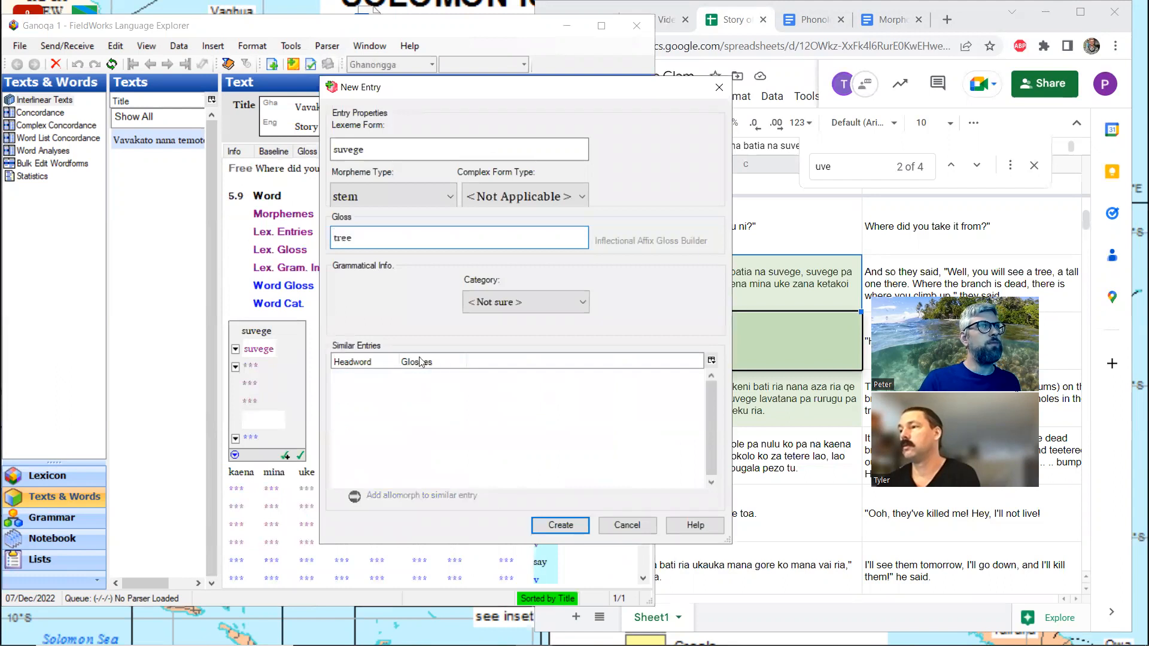
{"action": "left_click", "coordinate": [521, 302]}
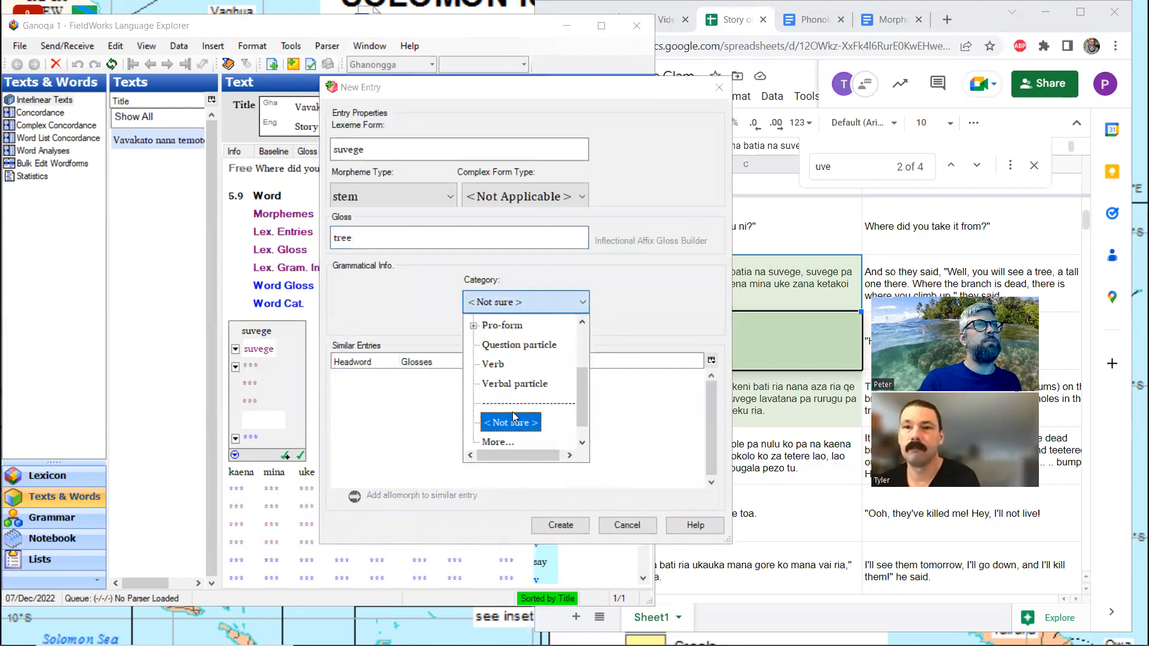
{"action": "scroll", "coordinate": [512, 412], "scroll_direction": "up", "scroll_amount": 2}
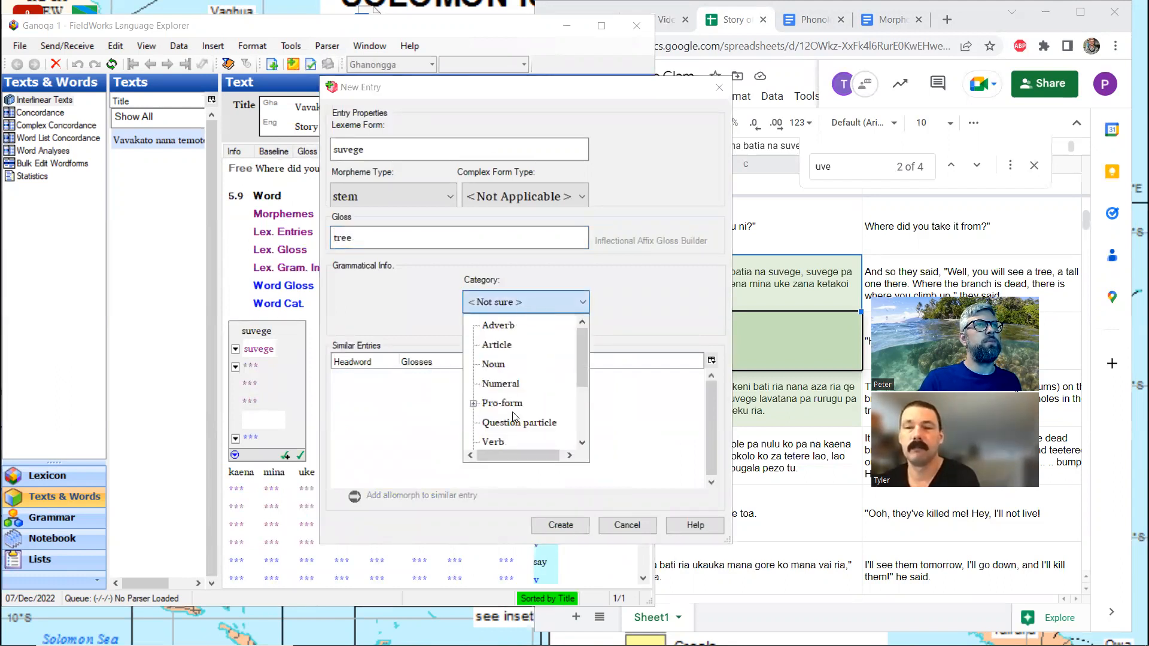
{"action": "left_click", "coordinate": [499, 357]}
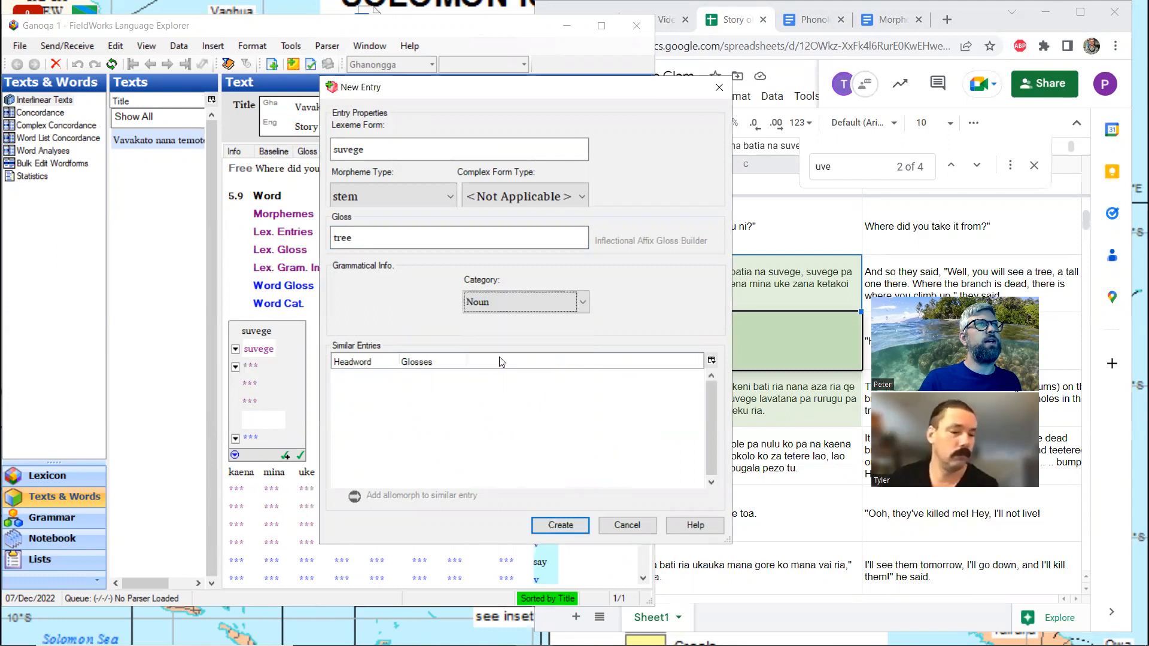
{"action": "left_click", "coordinate": [562, 527]}
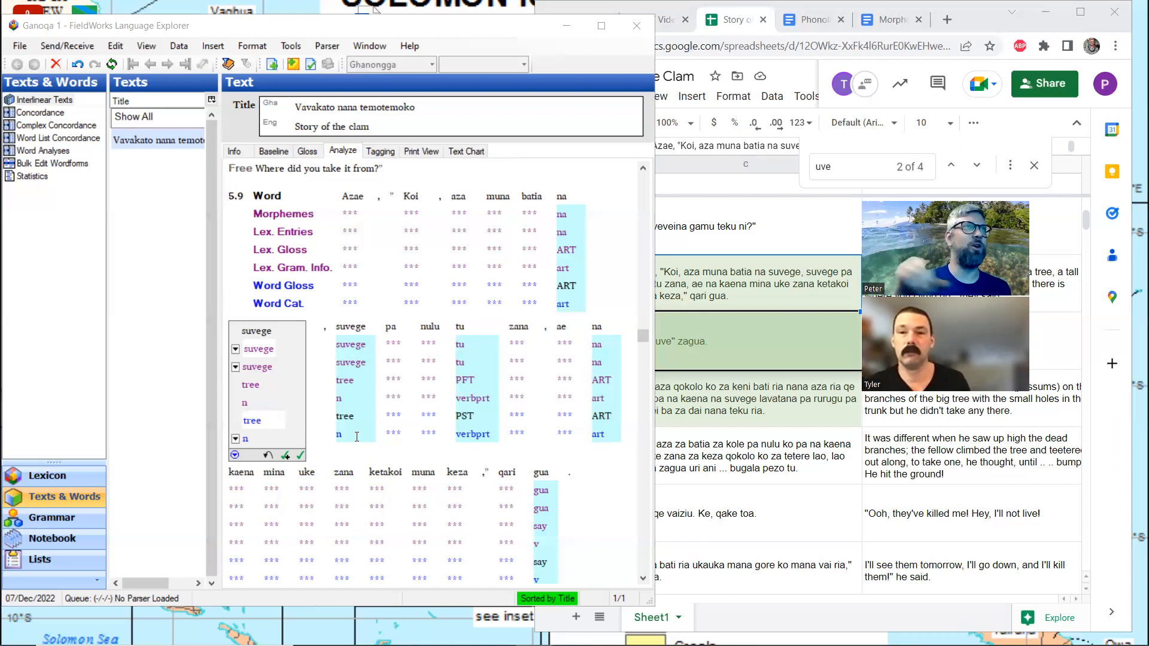
Look over the analyses following line 5.9, return to the Gloss view and locate Uve in line 8.2
{"action": "scroll", "coordinate": [357, 451], "scroll_direction": "down", "scroll_amount": 3}
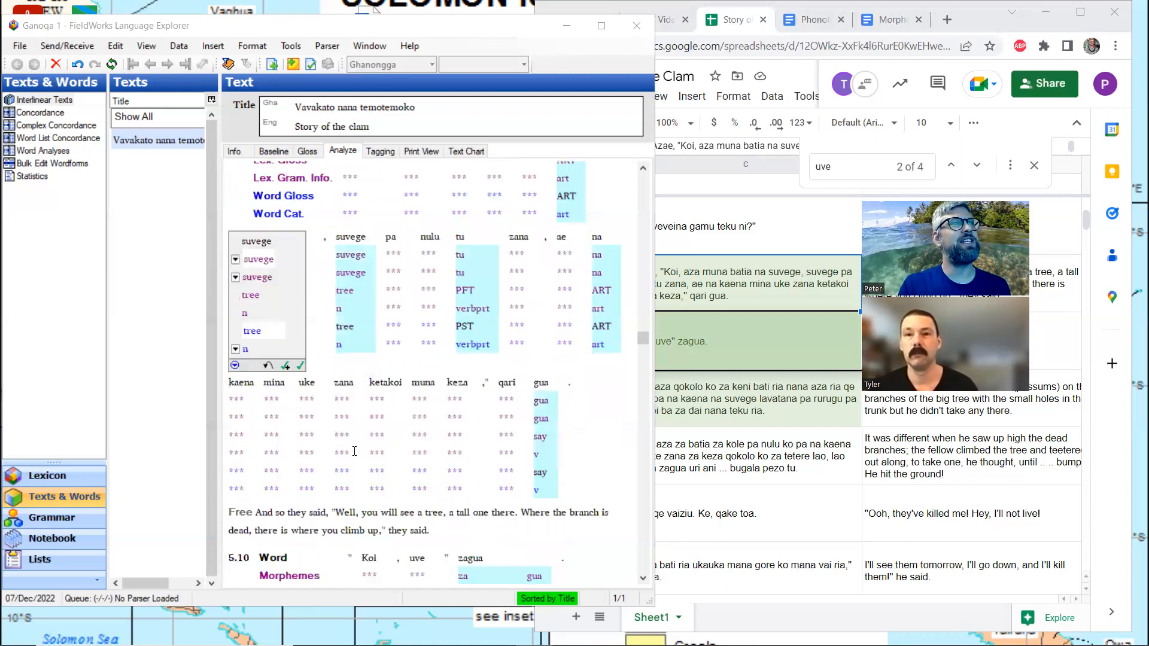
{"action": "scroll", "coordinate": [354, 451], "scroll_direction": "down", "scroll_amount": 3}
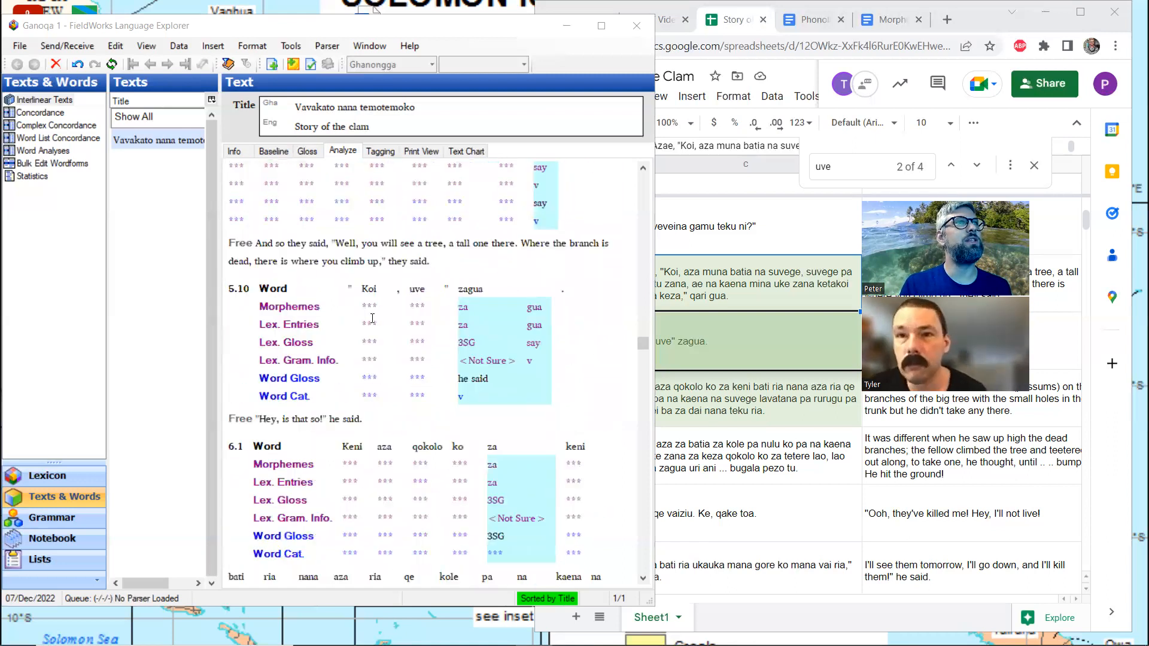
{"action": "scroll", "coordinate": [372, 319], "scroll_direction": "up", "scroll_amount": 3}
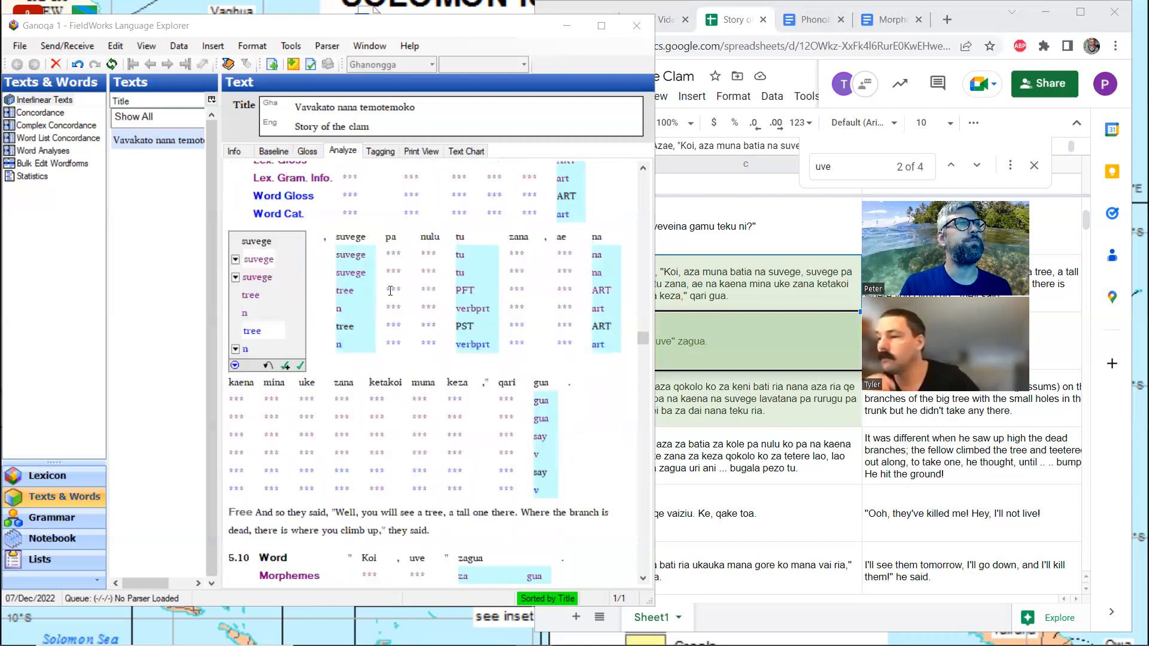
{"action": "scroll", "coordinate": [436, 293], "scroll_direction": "down", "scroll_amount": 10}
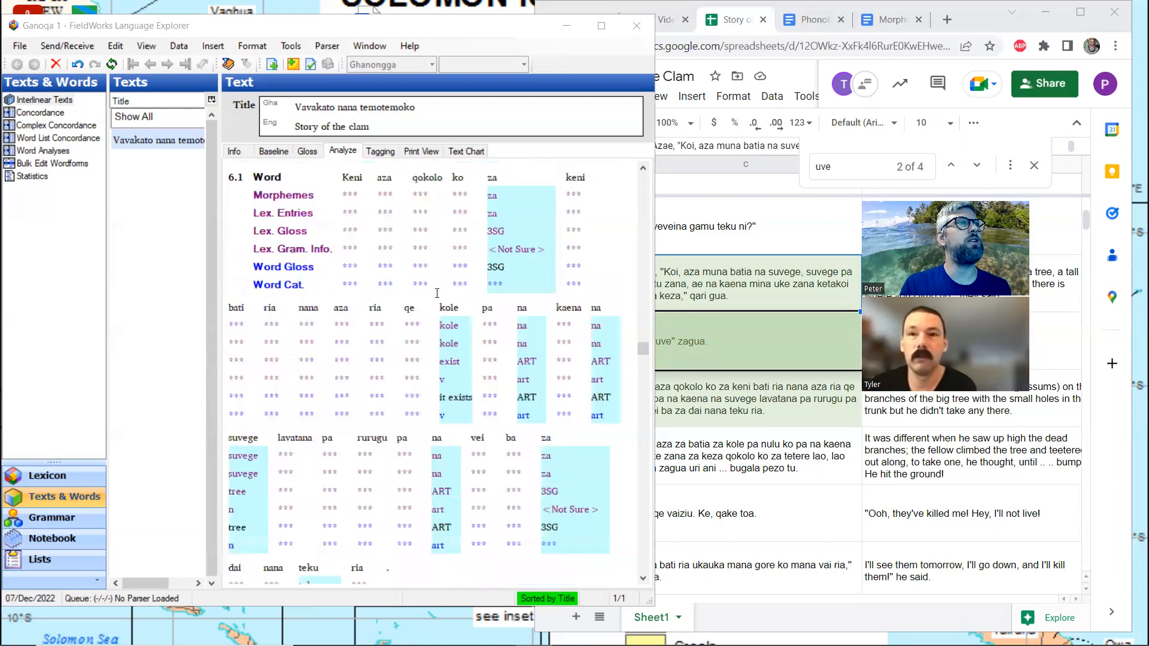
{"action": "left_click", "coordinate": [307, 151]}
{"action": "scroll", "coordinate": [399, 314], "scroll_direction": "down", "scroll_amount": 3}
{"action": "scroll", "coordinate": [398, 314], "scroll_direction": "down", "scroll_amount": 15}
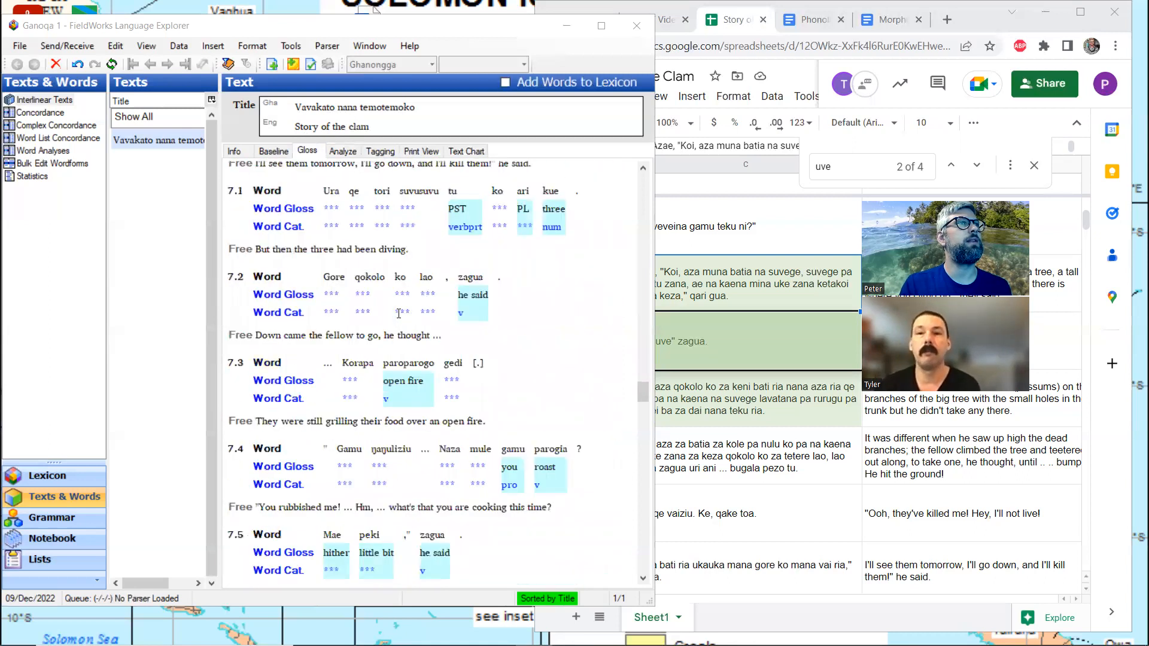
{"action": "scroll", "coordinate": [398, 314], "scroll_direction": "down", "scroll_amount": 3}
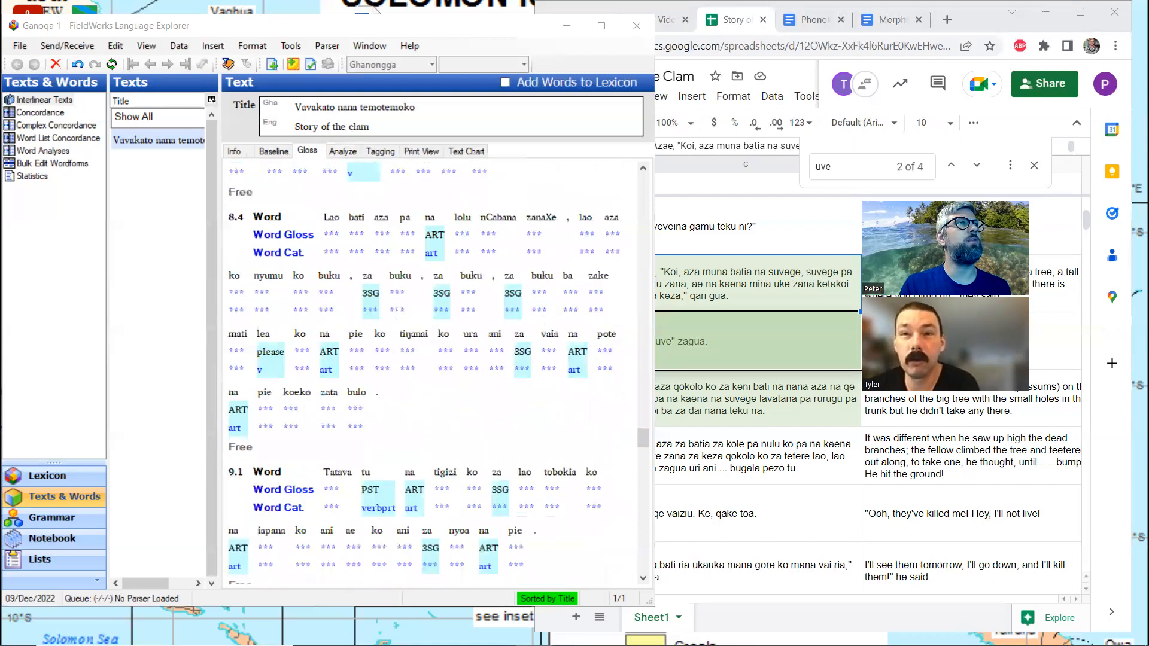
{"action": "scroll", "coordinate": [398, 314], "scroll_direction": "up", "scroll_amount": 6}
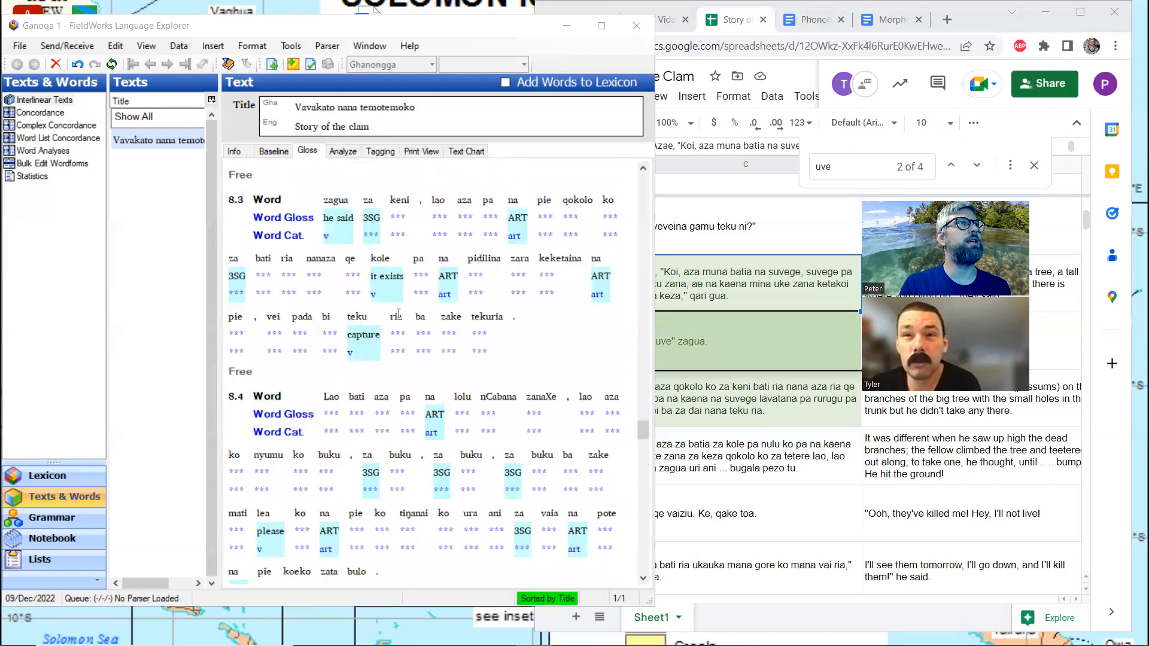
{"action": "scroll", "coordinate": [398, 314], "scroll_direction": "up", "scroll_amount": 9}
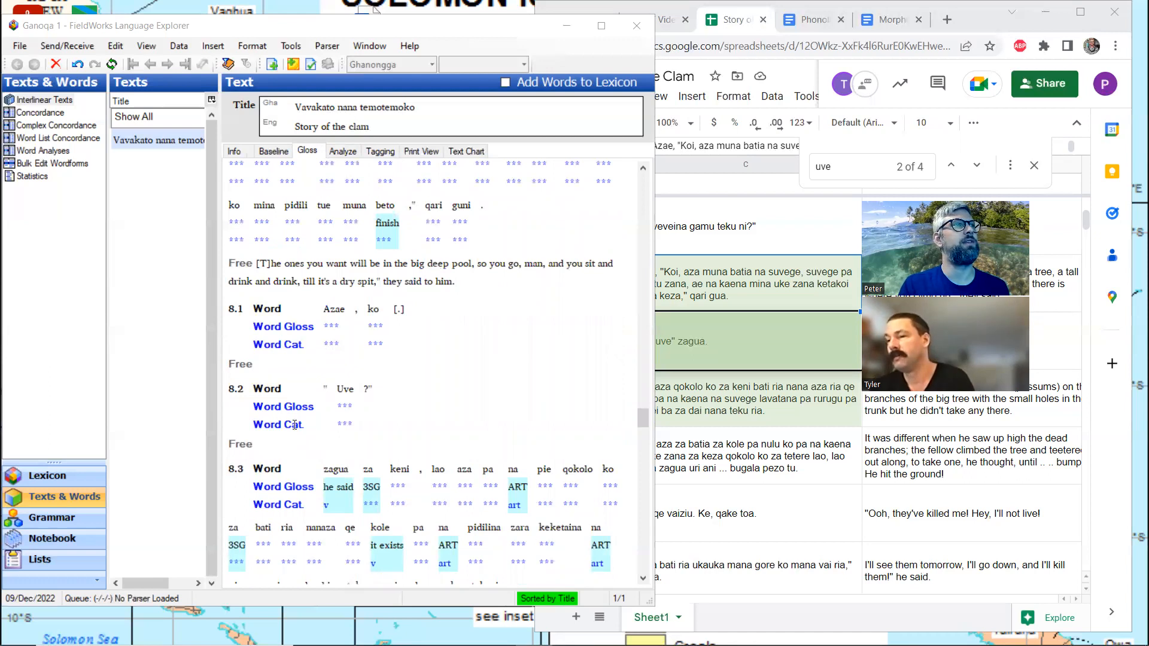
{"action": "left_click", "coordinate": [345, 389]}
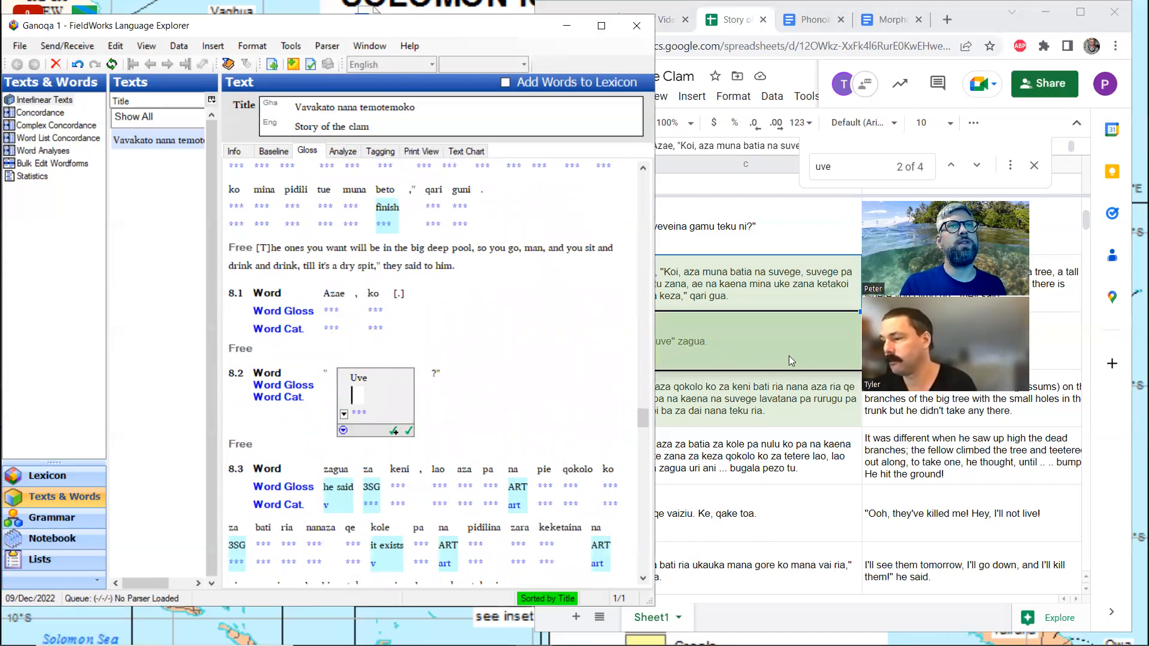
Close the search in the Story of the Clam spreadsheet and select cell C51 containing Azae, ko
{"action": "left_click", "coordinate": [1032, 169]}
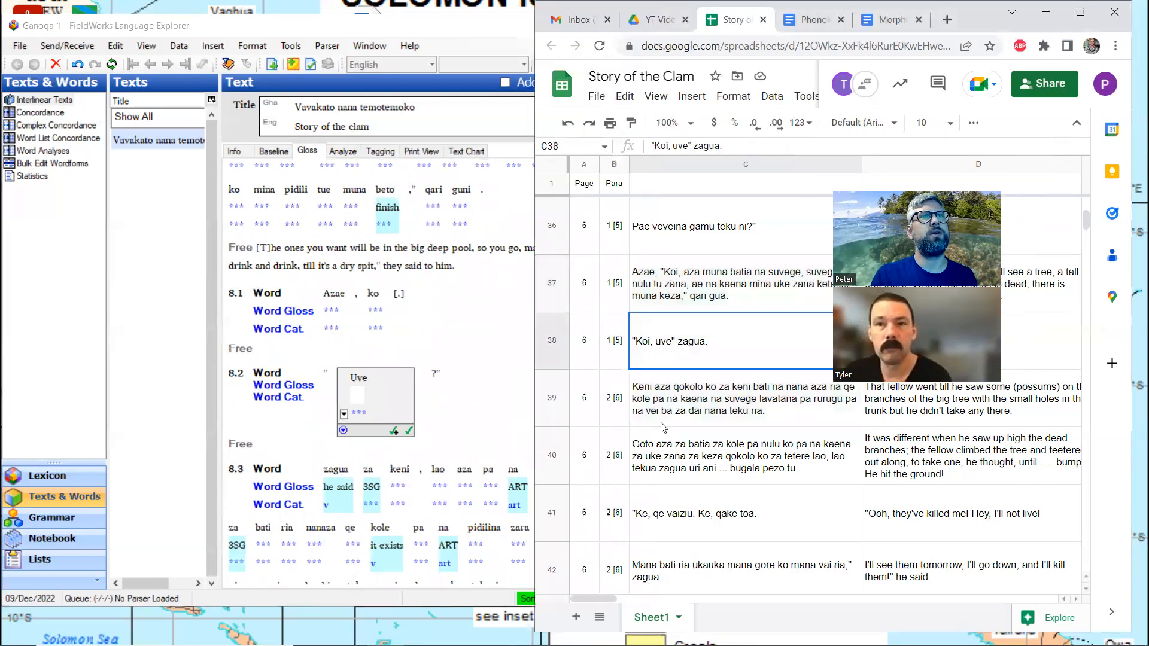
{"action": "scroll", "coordinate": [663, 426], "scroll_direction": "down", "scroll_amount": 10}
{"action": "scroll", "coordinate": [664, 406], "scroll_direction": "up", "scroll_amount": 4}
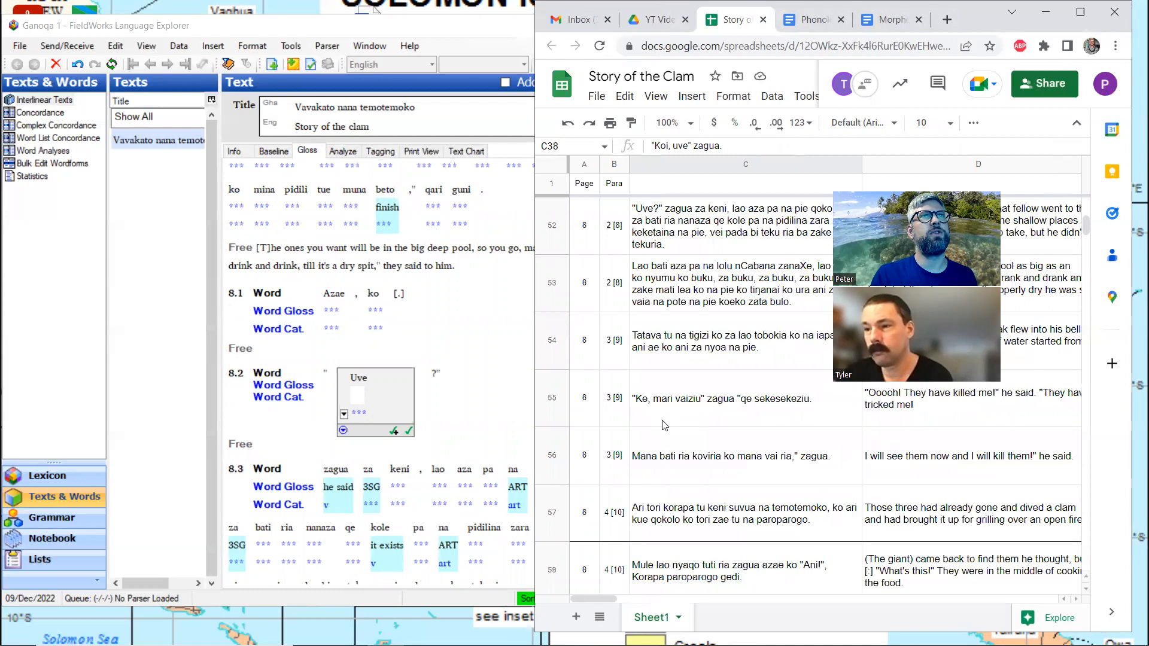
{"action": "left_click", "coordinate": [766, 281]}
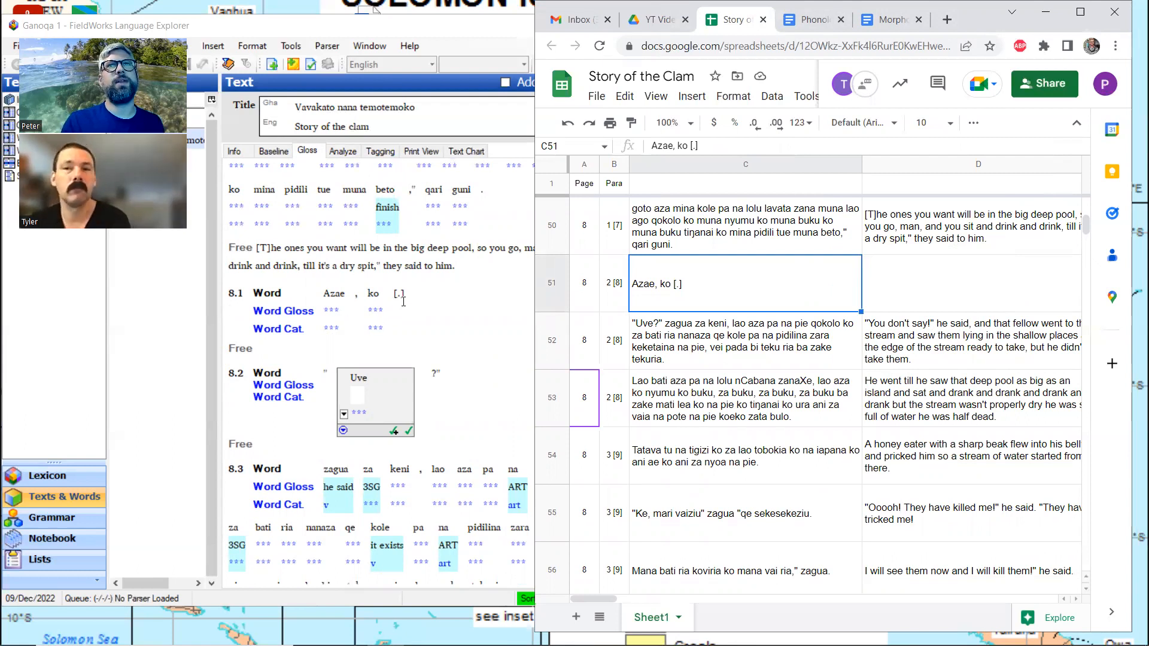
Enter [and so] as the free translation of line 8.1 in FieldWorks
{"action": "left_click", "coordinate": [302, 352]}
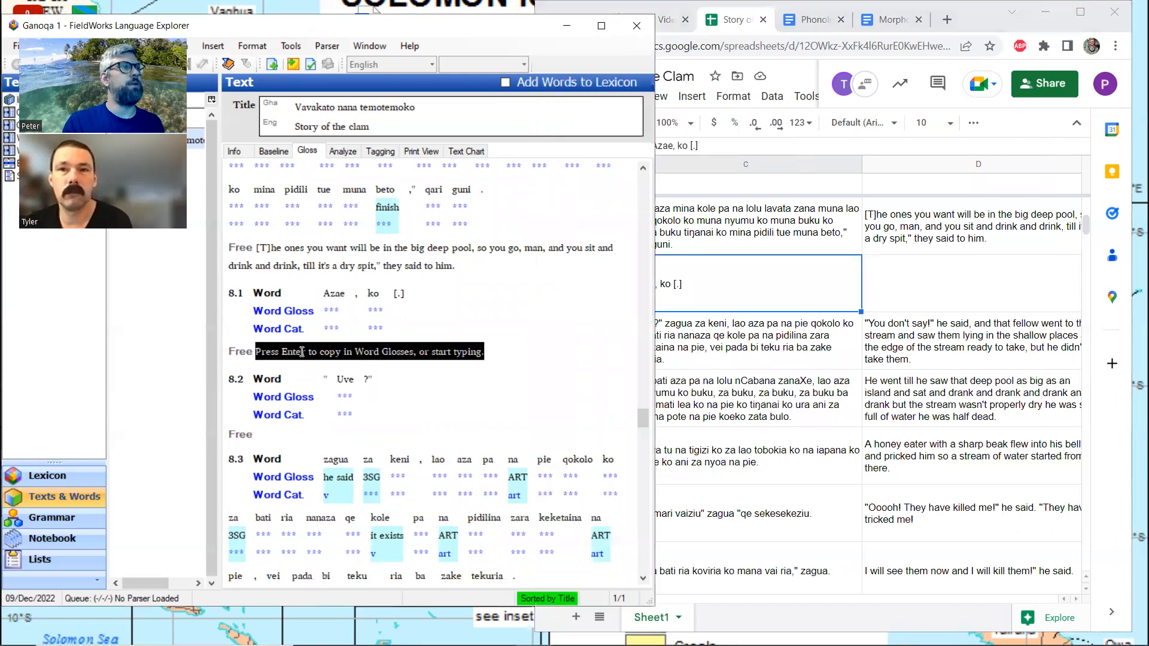
{"action": "type", "text": "[and spo"}
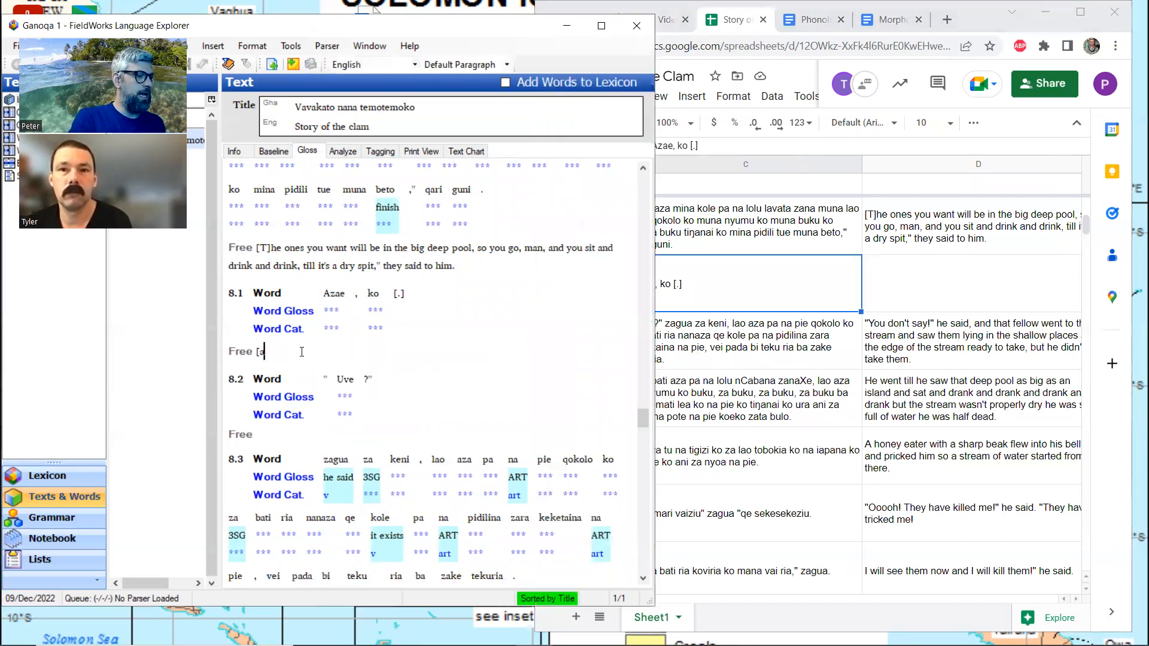
{"action": "key", "text": "BackSpace"}
{"action": "key", "text": "BackSpace"}
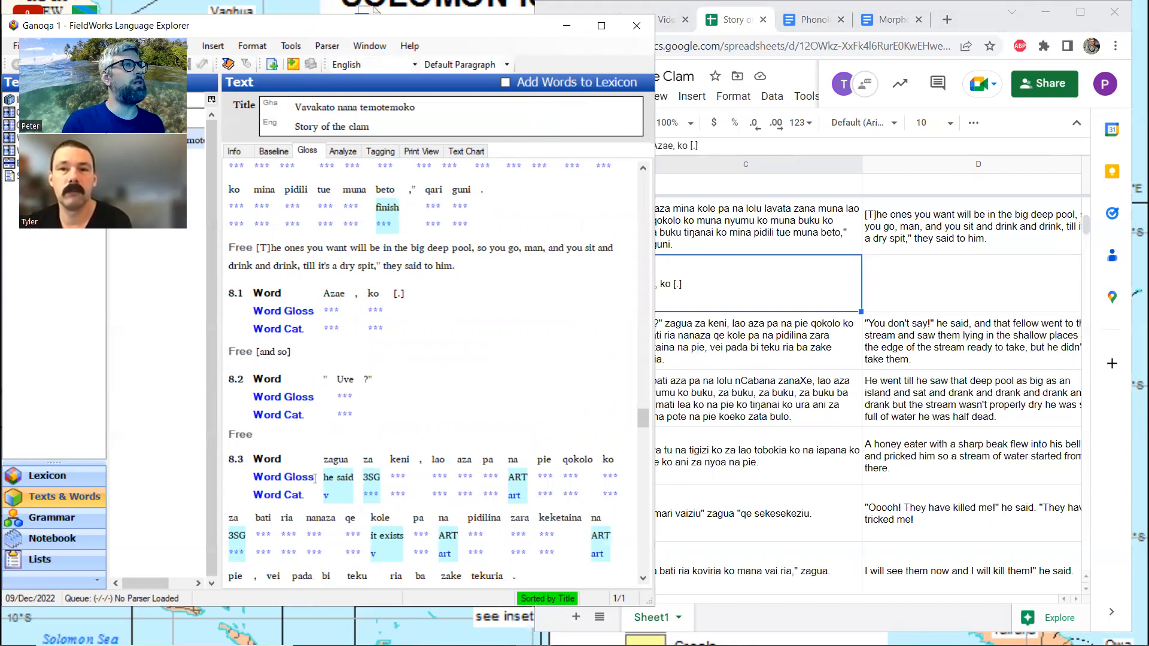
Enter "You don't say!" [yes?] as the free translation of line 8.2, checking the punctuation against row 52 of the spreadsheet
{"action": "left_click", "coordinate": [283, 434]}
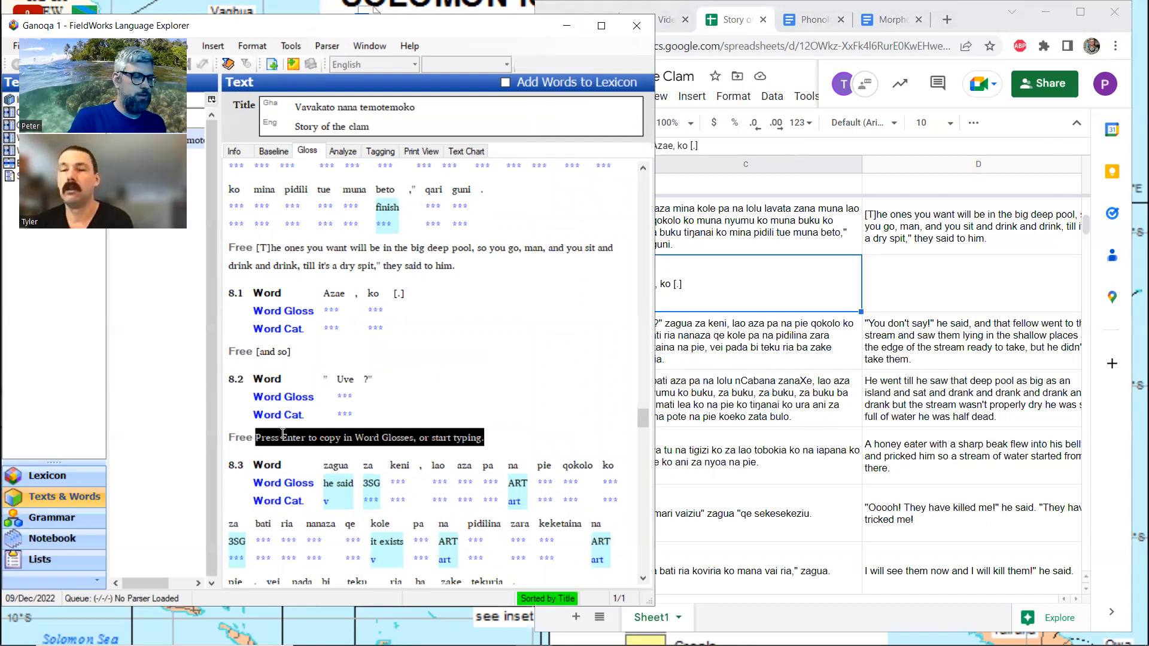
{"action": "type", "text": "\"You don't say"}
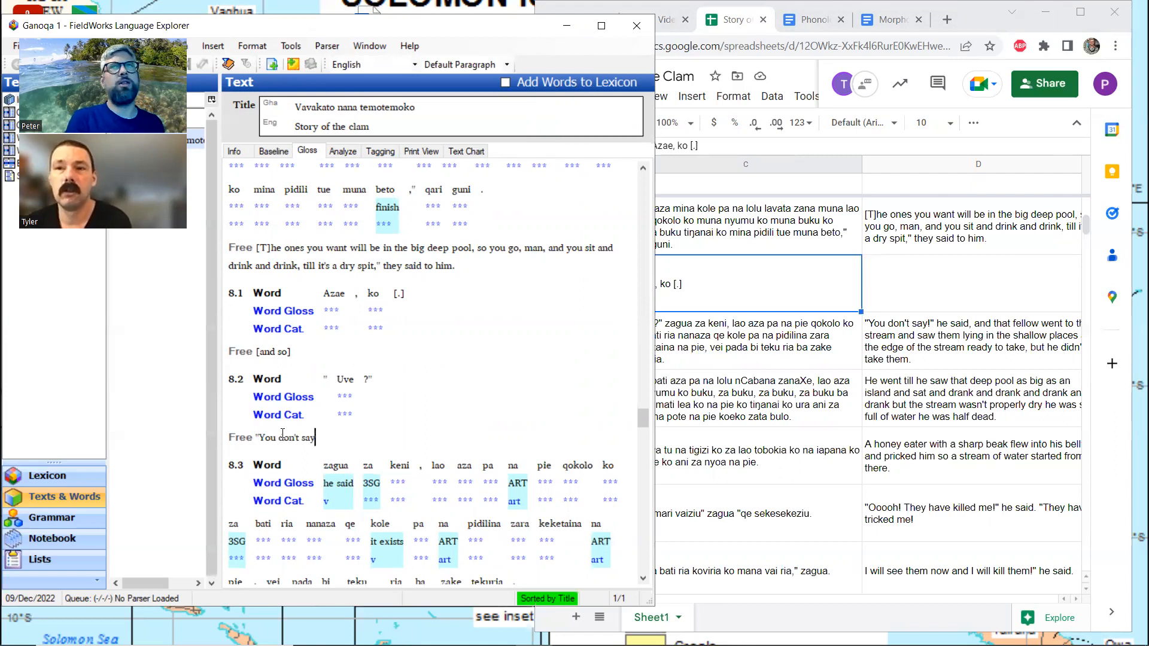
{"action": "left_click", "coordinate": [791, 338]}
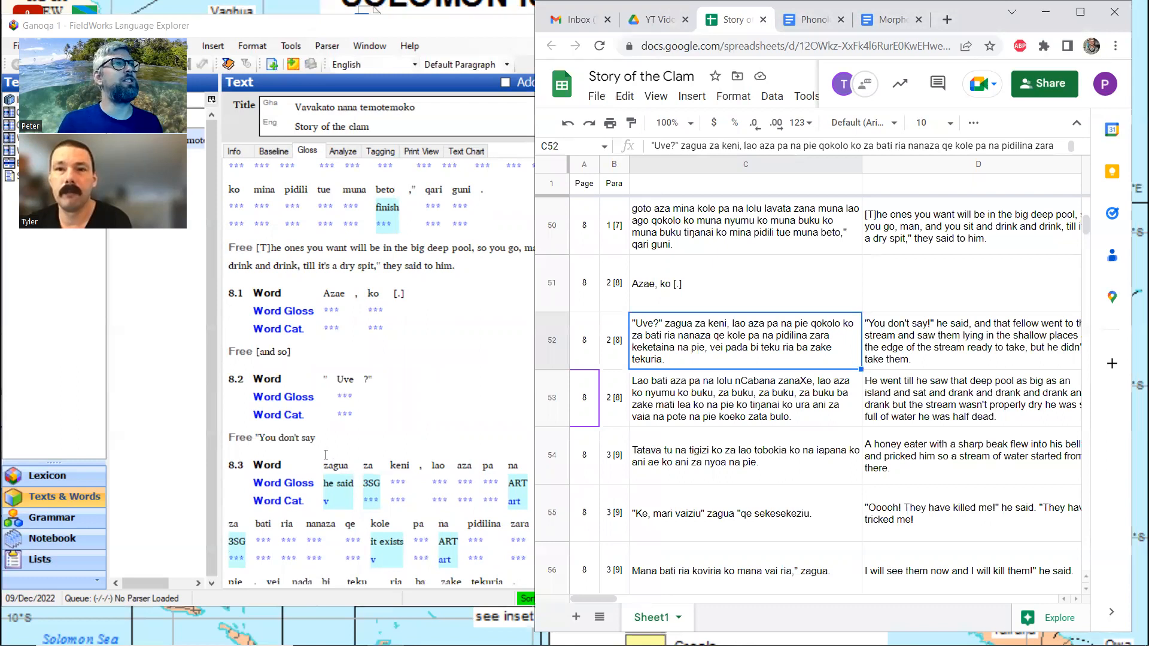
{"action": "left_click", "coordinate": [325, 435]}
{"action": "type", "text": "!"}
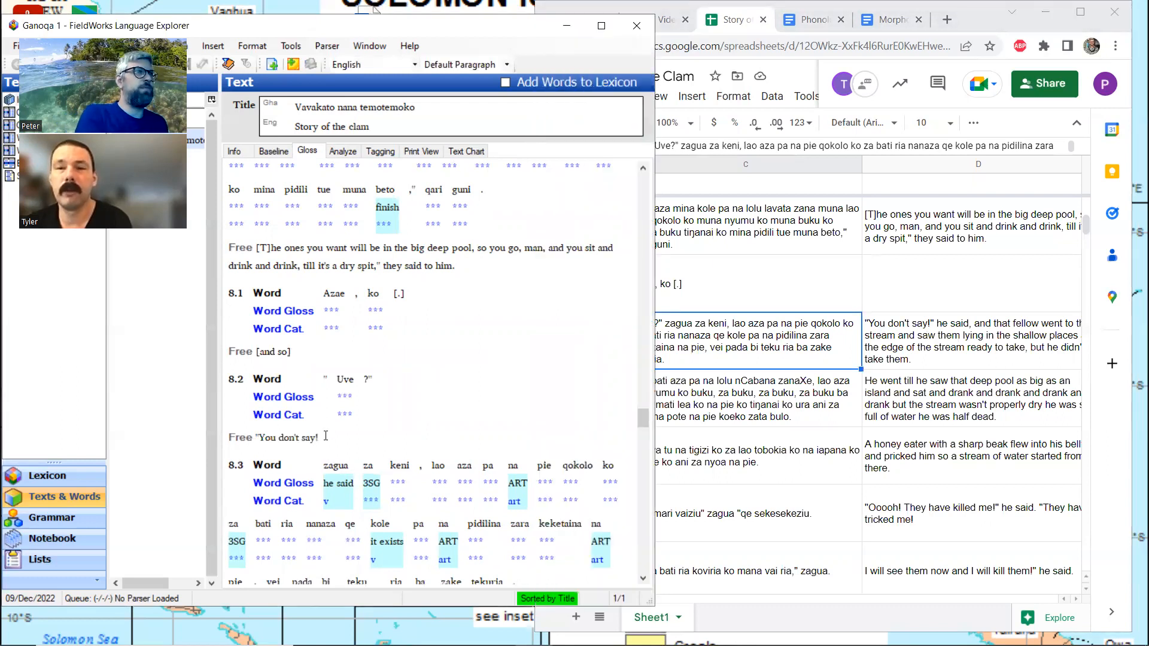
{"action": "type", "text": "\""}
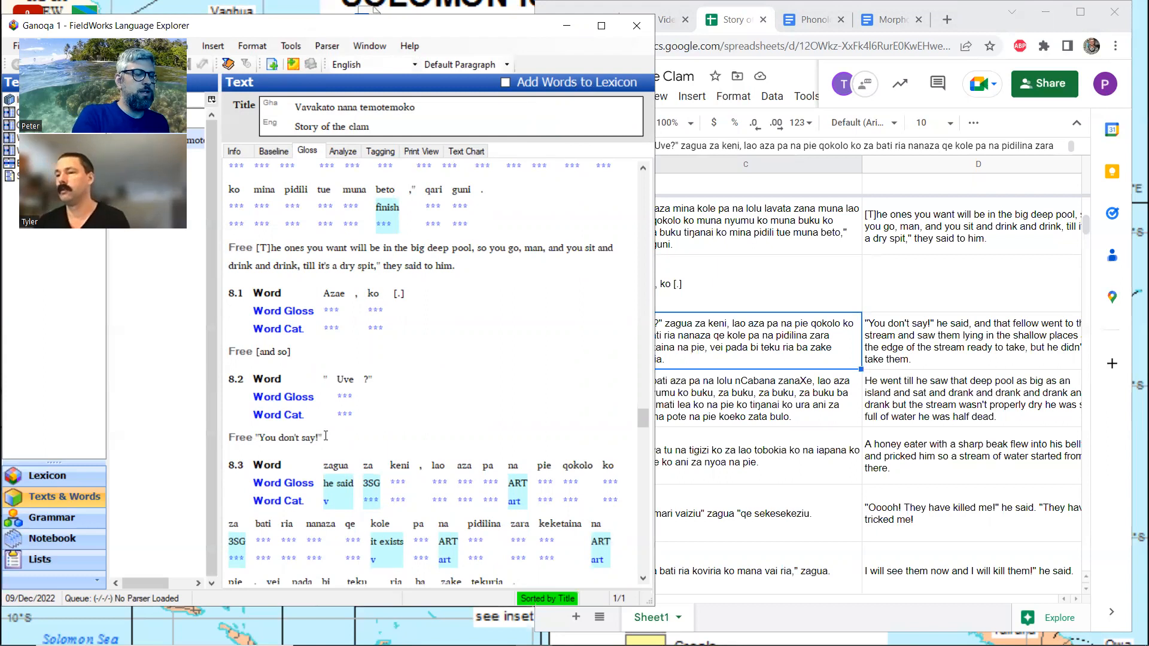
{"action": "type", "text": " ["}
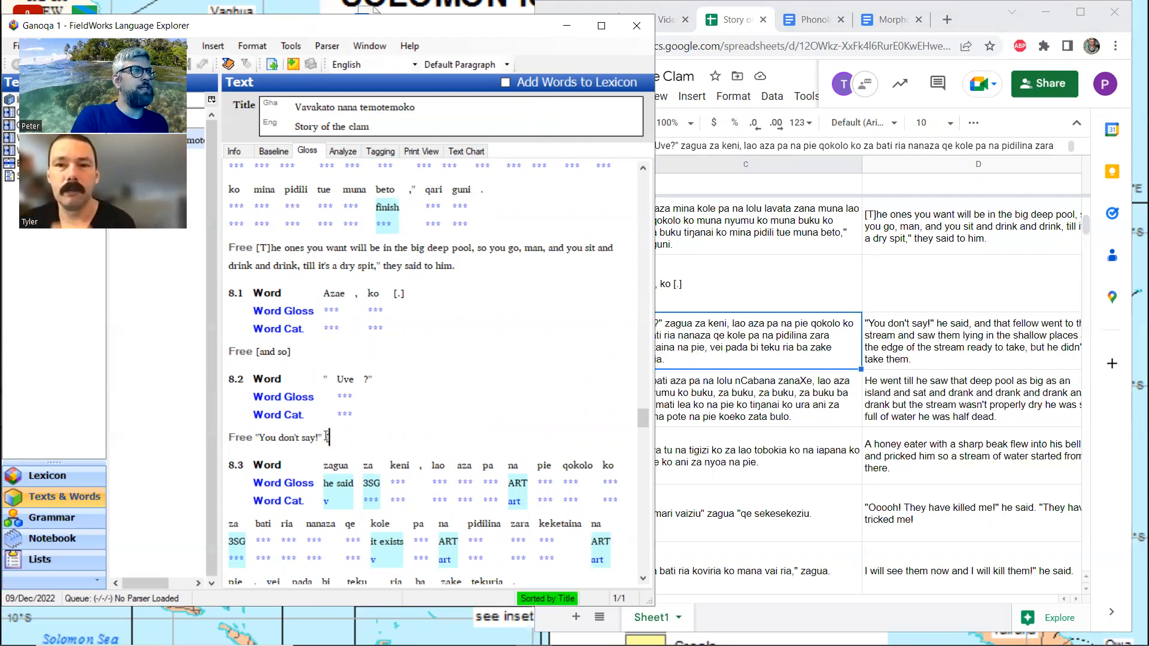
{"action": "type", "text": "yes?"}
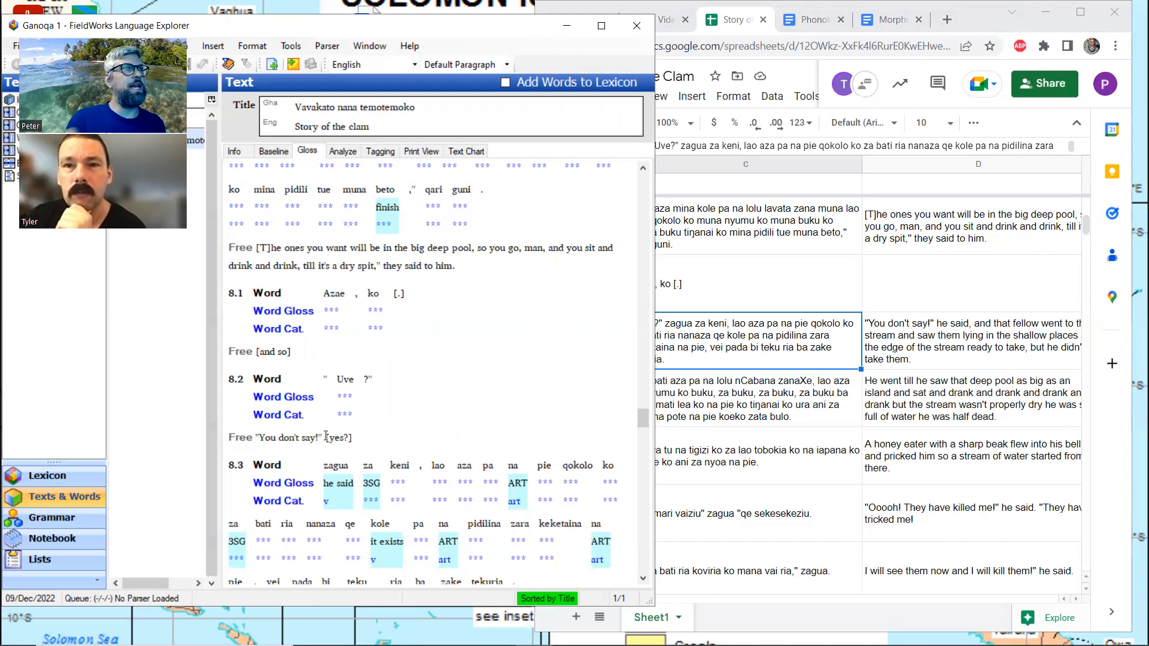
{"action": "type", "text": "]"}
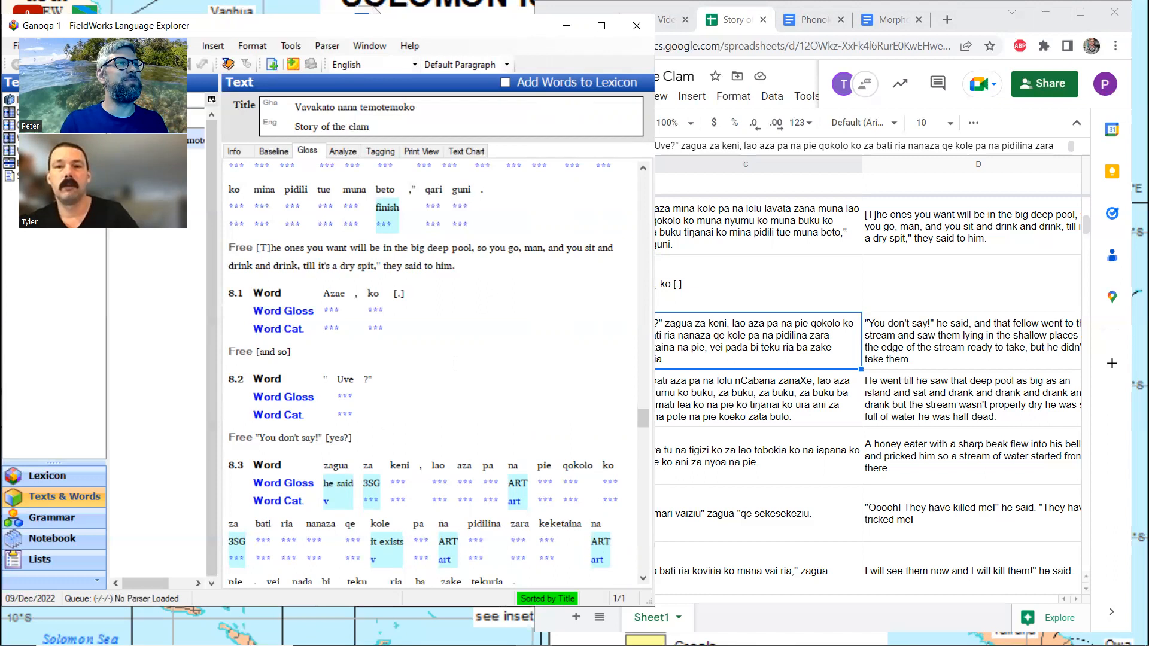
Copy the part of spreadsheet cell D52 from "he said" to its end into the free translation of line 8.3 in FieldWorks
{"action": "scroll", "coordinate": [455, 363], "scroll_direction": "down", "scroll_amount": 3}
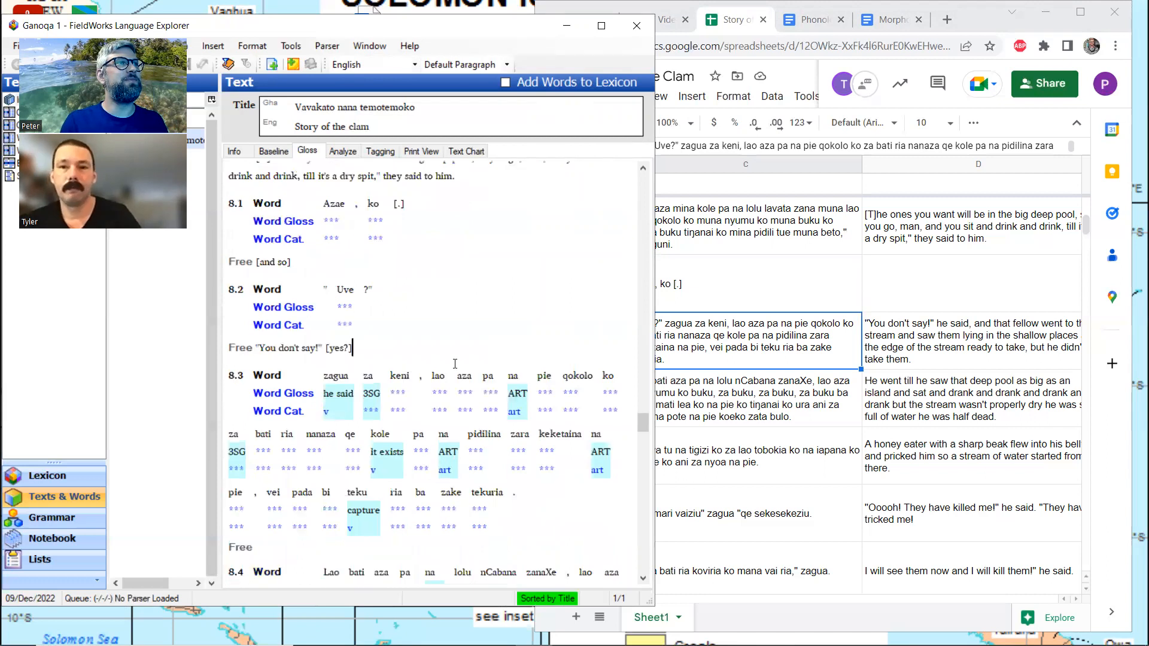
{"action": "left_click", "coordinate": [933, 353]}
{"action": "left_click", "coordinate": [716, 146]}
{"action": "key", "text": "shift+Right"}
{"action": "key", "text": "shift+Right"}
{"action": "key", "text": "shift+Right"}
{"action": "key", "text": "shift+Right"}
{"action": "key", "text": "shift+Right"}
{"action": "key", "text": "shift+Right"}
{"action": "key", "text": "shift+Right"}
{"action": "key", "text": "shift+Right"}
{"action": "key", "text": "shift+Right"}
{"action": "key", "text": "shift+Right"}
{"action": "key", "text": "shift+Right"}
{"action": "key", "text": "shift+Right"}
{"action": "key", "text": "shift+Right"}
{"action": "key", "text": "shift+Right"}
{"action": "key", "text": "shift+Right"}
{"action": "key", "text": "shift+Right"}
{"action": "key", "text": "shift+Right"}
{"action": "key", "text": "shift+Right"}
{"action": "key", "text": "shift+Right"}
{"action": "key", "text": "shift+Right"}
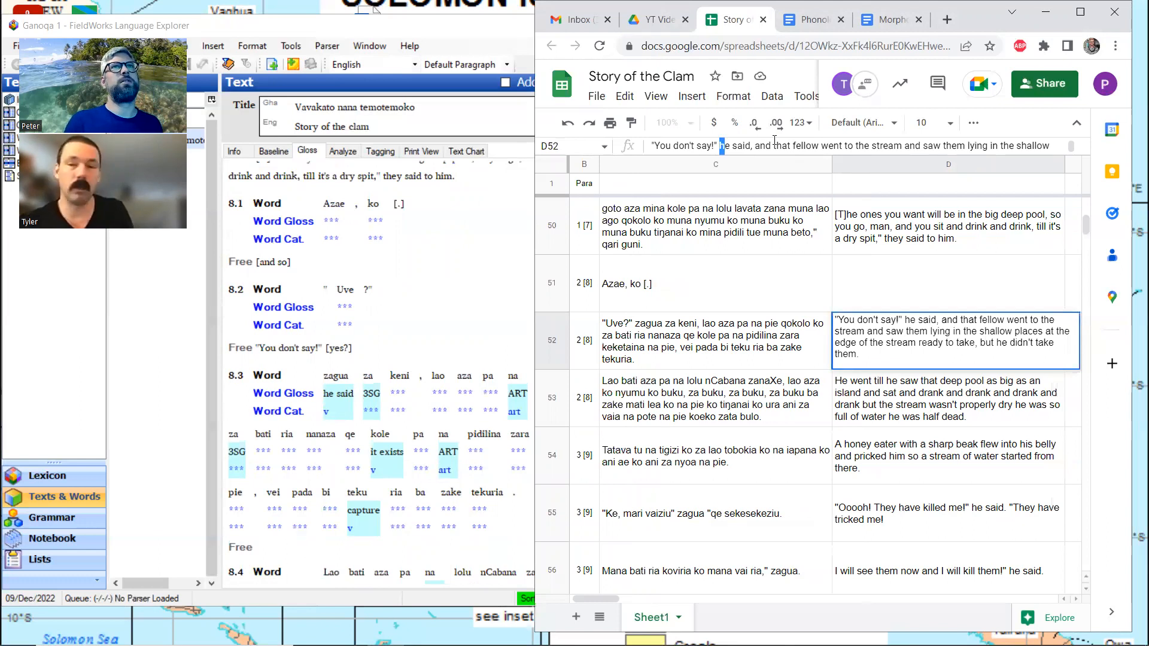
{"action": "key", "text": "shift+Right"}
{"action": "key", "text": "shift+Right"}
{"action": "key", "text": "shift+Right"}
{"action": "key", "text": "shift+Right"}
{"action": "key", "text": "shift+Right"}
{"action": "key", "text": "shift+Right"}
{"action": "key", "text": "shift+Right"}
{"action": "key", "text": "shift+Right"}
{"action": "key", "text": "shift+Right"}
{"action": "key", "text": "shift+Right"}
{"action": "key", "text": "shift+Right"}
{"action": "key", "text": "shift+Right"}
{"action": "key", "text": "shift+Right"}
{"action": "key", "text": "shift+Right"}
{"action": "key", "text": "shift+Right"}
{"action": "key", "text": "shift+Right"}
{"action": "key", "text": "shift+Right"}
{"action": "key", "text": "shift+Right"}
{"action": "key", "text": "shift+Right"}
{"action": "key", "text": "shift+Right"}
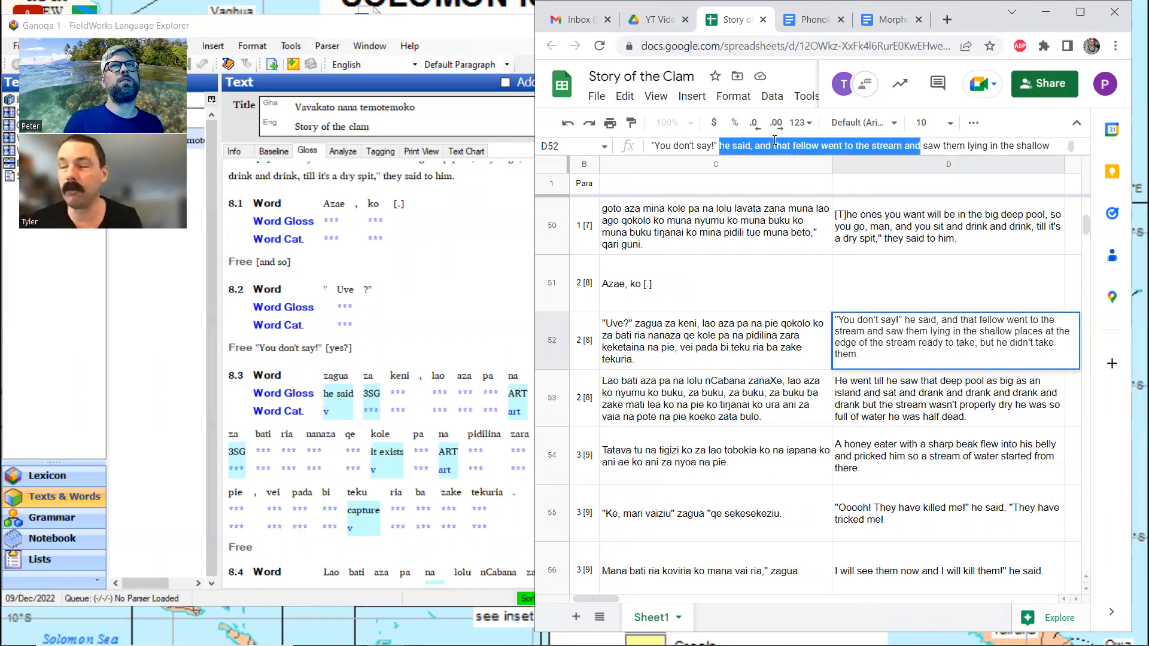
{"action": "key", "text": "shift+Right"}
{"action": "key", "text": "shift+Right"}
{"action": "key", "text": "shift+Right"}
{"action": "key", "text": "shift+Right"}
{"action": "key", "text": "shift+Right"}
{"action": "key", "text": "shift+Right"}
{"action": "key", "text": "shift+Right"}
{"action": "key", "text": "shift+Right"}
{"action": "key", "text": "shift+Right"}
{"action": "key", "text": "shift+Right"}
{"action": "key", "text": "shift+Right"}
{"action": "key", "text": "shift+Right"}
{"action": "key", "text": "shift+Right"}
{"action": "key", "text": "shift+Right"}
{"action": "key", "text": "shift+Right"}
{"action": "key", "text": "shift+Right"}
{"action": "key", "text": "shift+Right"}
{"action": "key", "text": "shift+Right"}
{"action": "key", "text": "shift+Right"}
{"action": "key", "text": "shift+Right"}
{"action": "key", "text": "ctrl+c"}
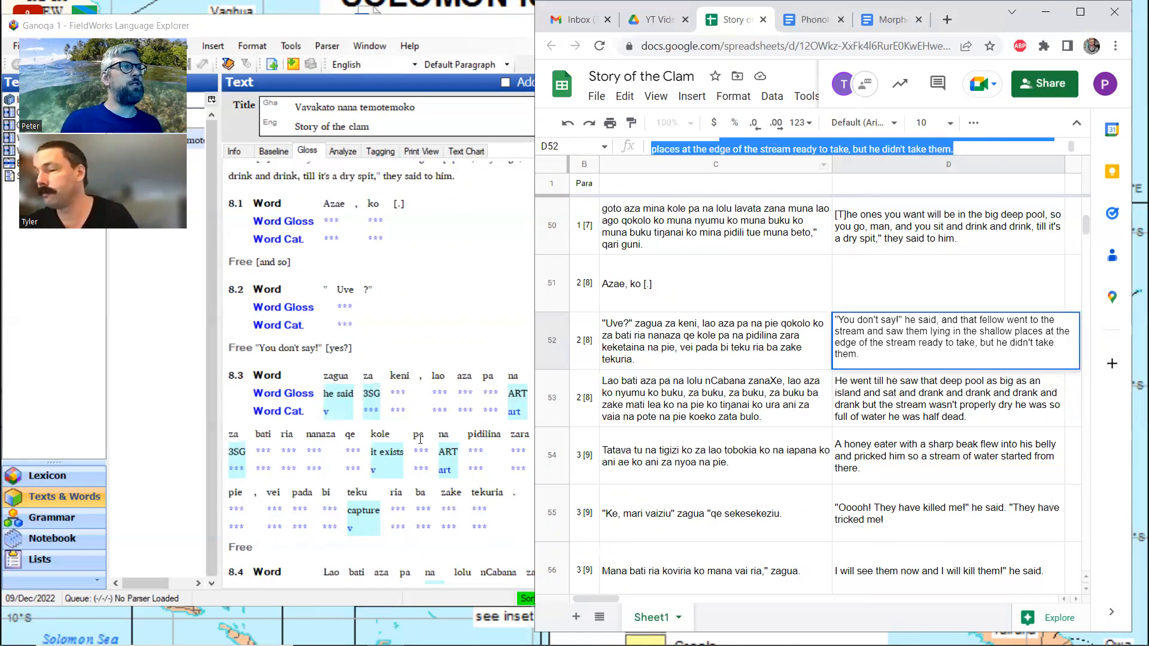
{"action": "left_click", "coordinate": [280, 551]}
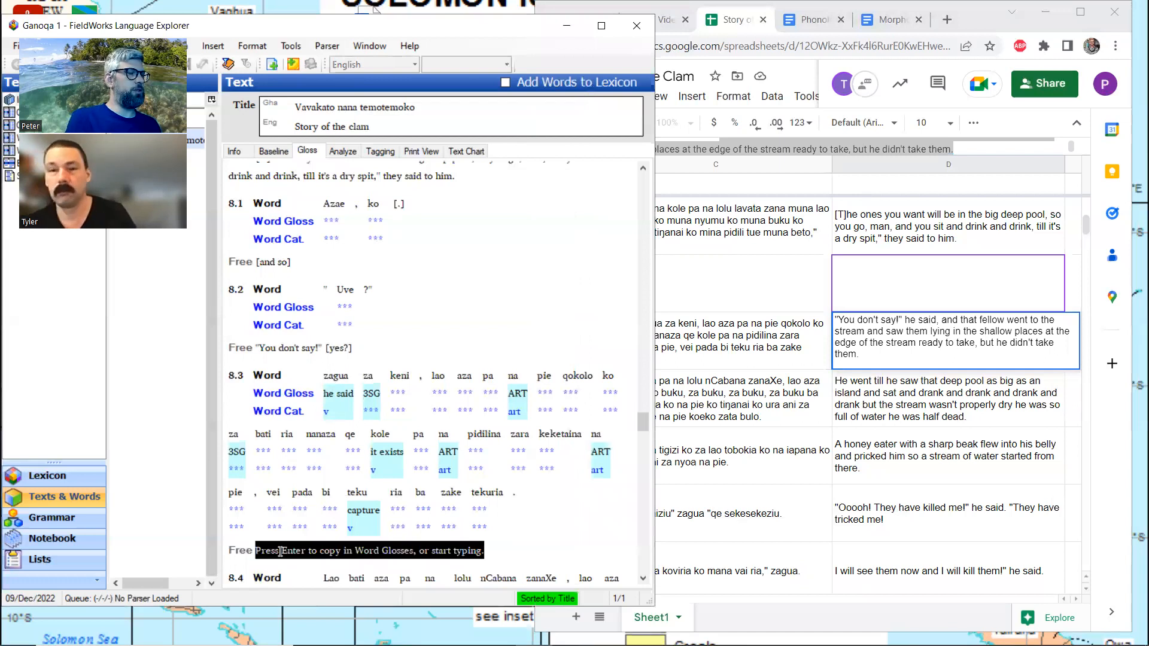
{"action": "key", "text": "ctrl+v"}
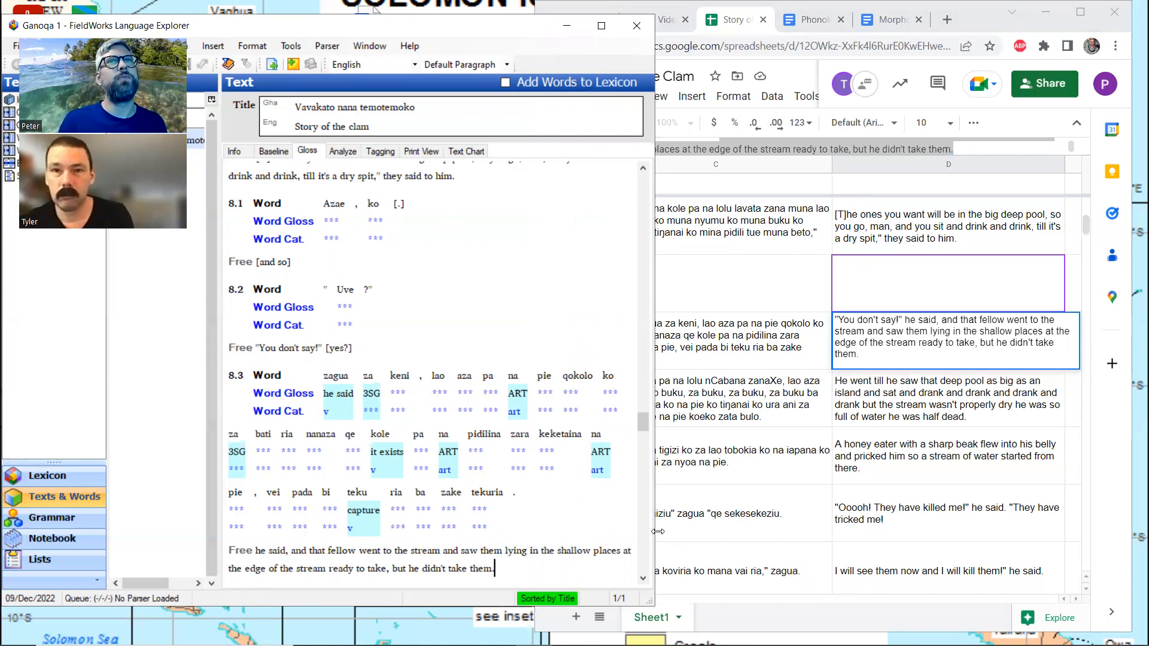
Check row 53 of the spreadsheet against line 8.4 and copy cell D53 into that line's free translation in FieldWorks
{"action": "left_click", "coordinate": [771, 346]}
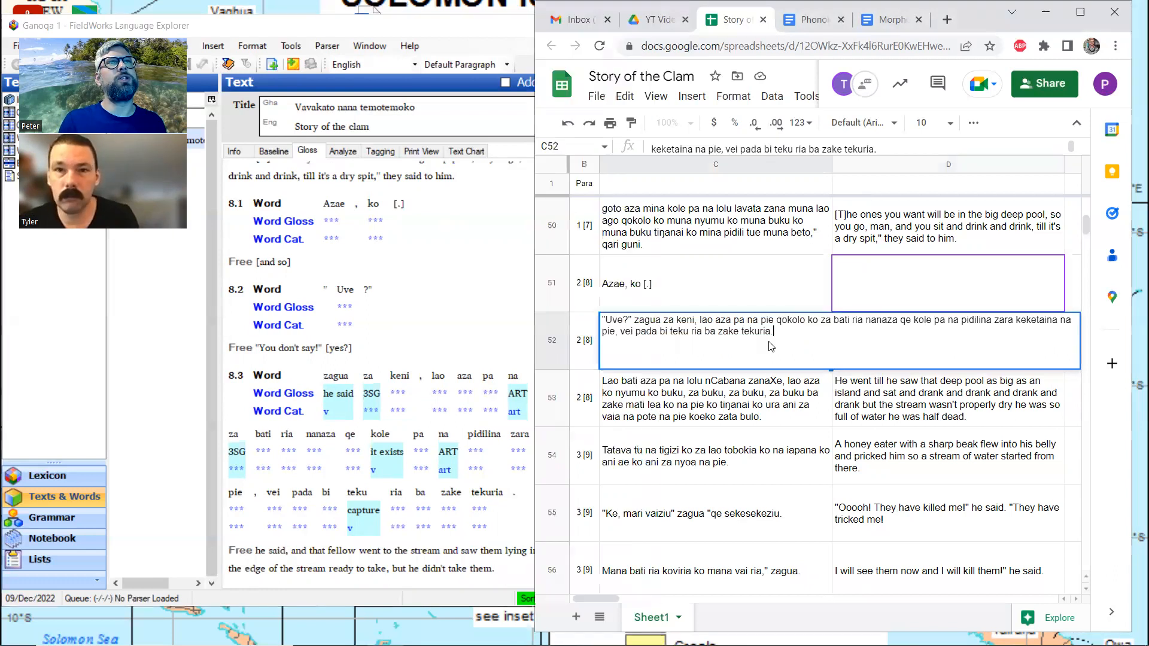
{"action": "left_click", "coordinate": [757, 392]}
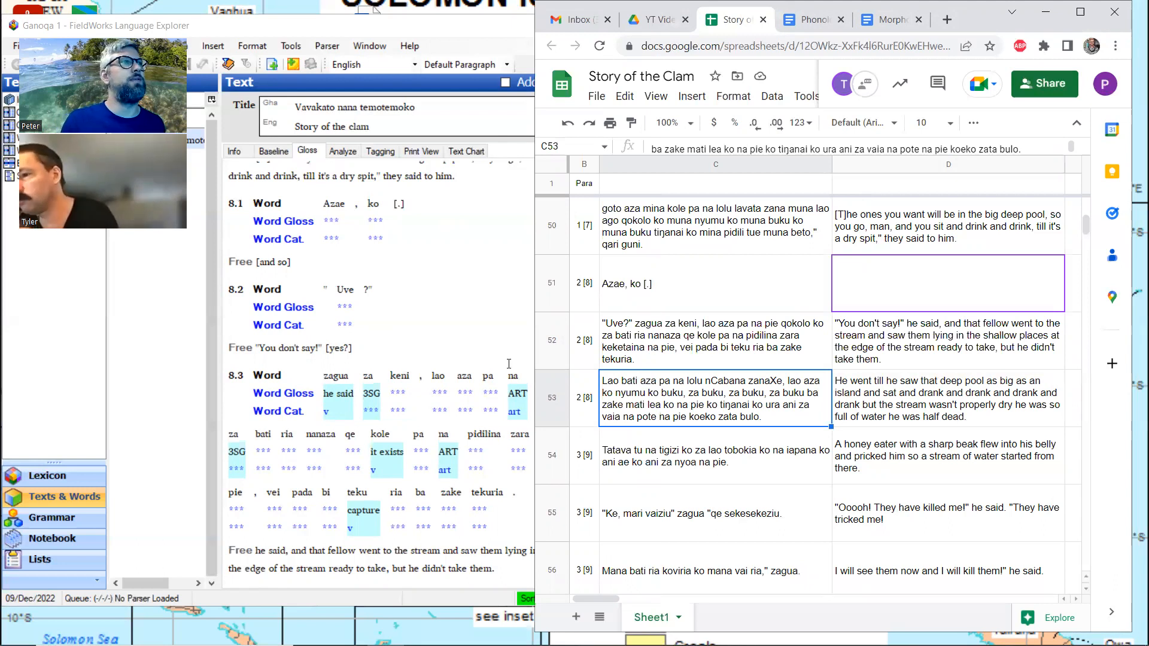
{"action": "left_click", "coordinate": [405, 325]}
{"action": "scroll", "coordinate": [404, 330], "scroll_direction": "down", "scroll_amount": 4}
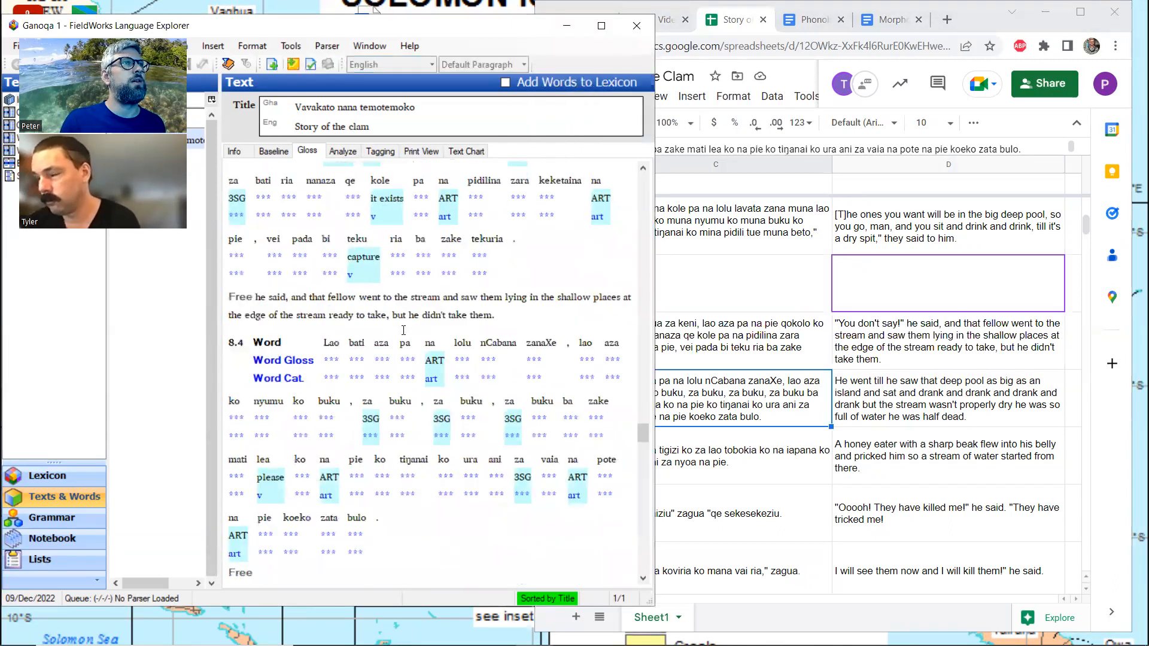
{"action": "scroll", "coordinate": [404, 331], "scroll_direction": "down", "scroll_amount": 3}
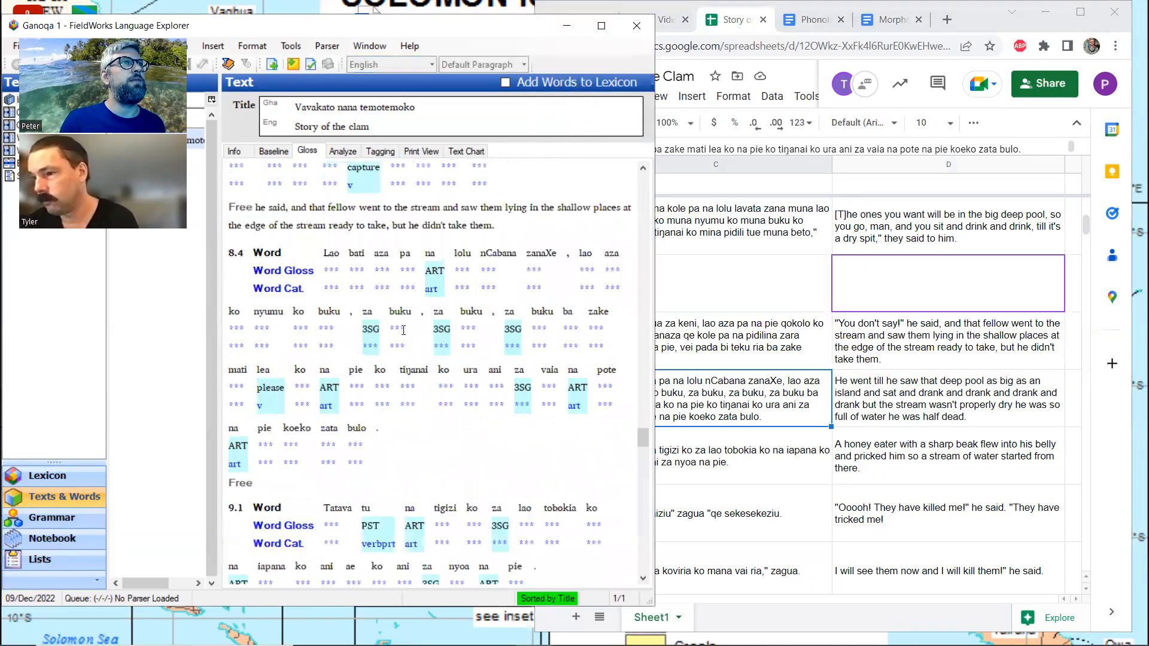
{"action": "left_click", "coordinate": [884, 402]}
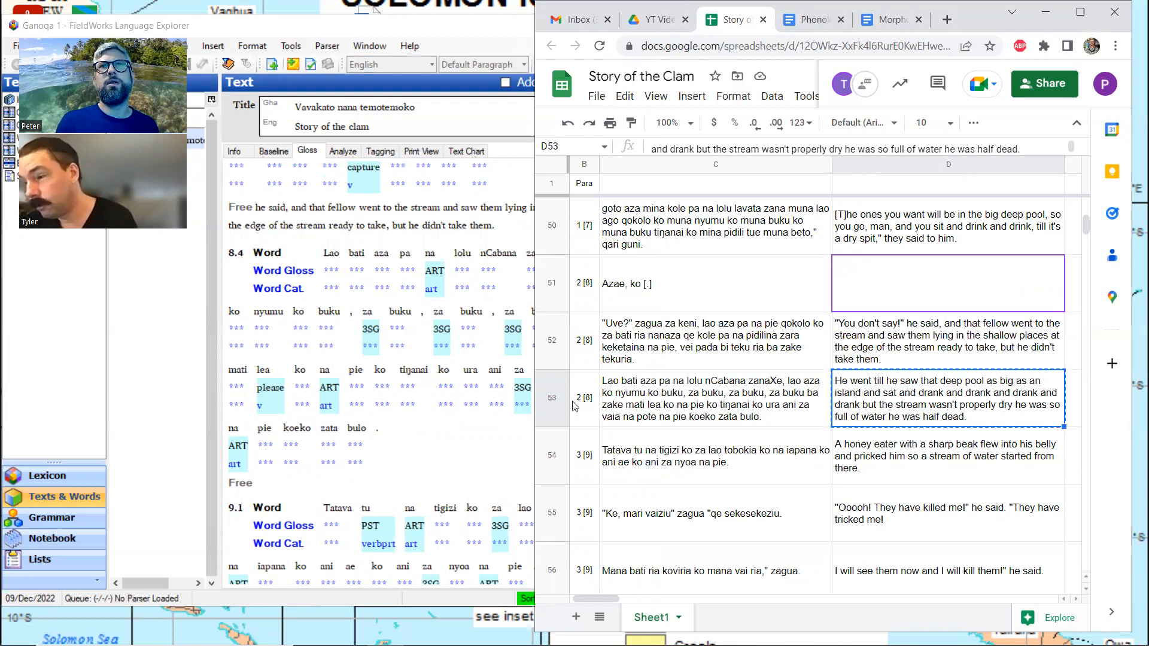
{"action": "left_click", "coordinate": [299, 485]}
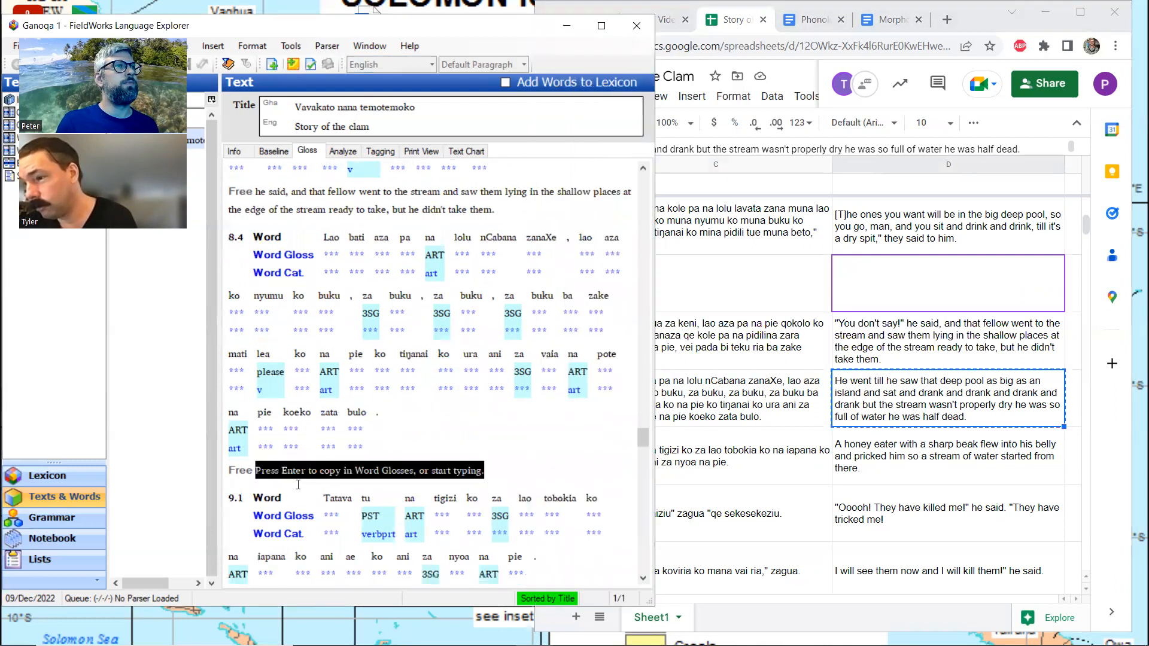
{"action": "type", "text": "He went till he saw that deep pool as big as an island and sat and drank and drank and drank and drank but the stream wasn't properly dry he was so full of water he was half dead."}
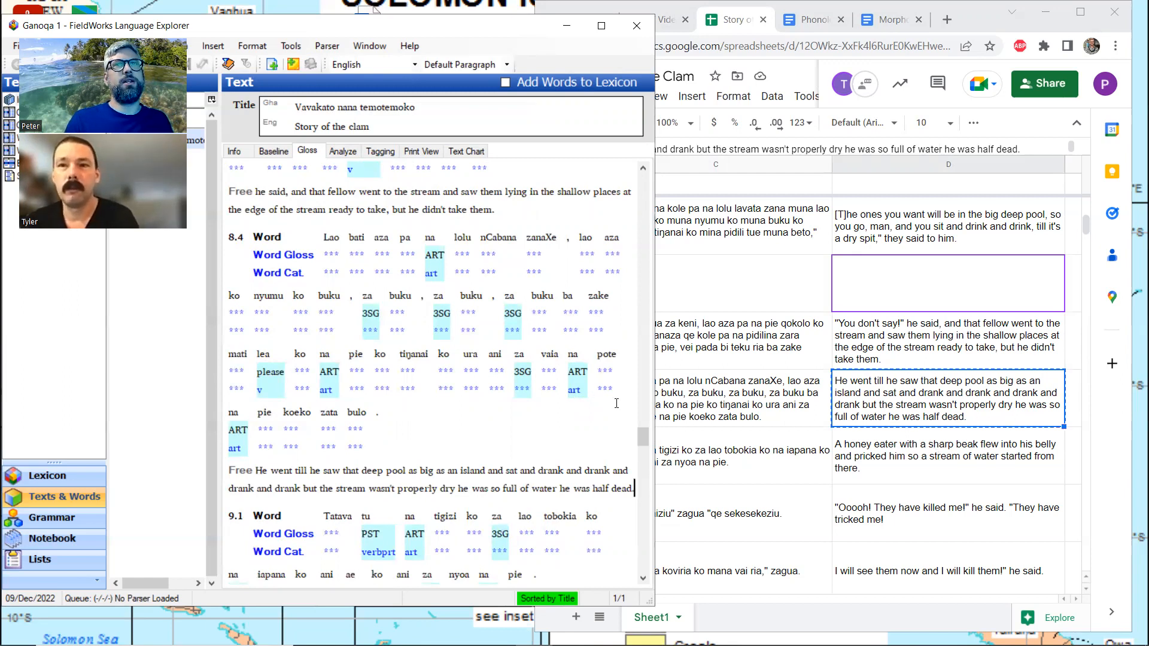
Copy the honey eater sentence from spreadsheet cell D54 into the free translation of line 9.1 in FieldWorks
{"action": "scroll", "coordinate": [446, 363], "scroll_direction": "down", "scroll_amount": 3}
{"action": "scroll", "coordinate": [446, 364], "scroll_direction": "down", "scroll_amount": 3}
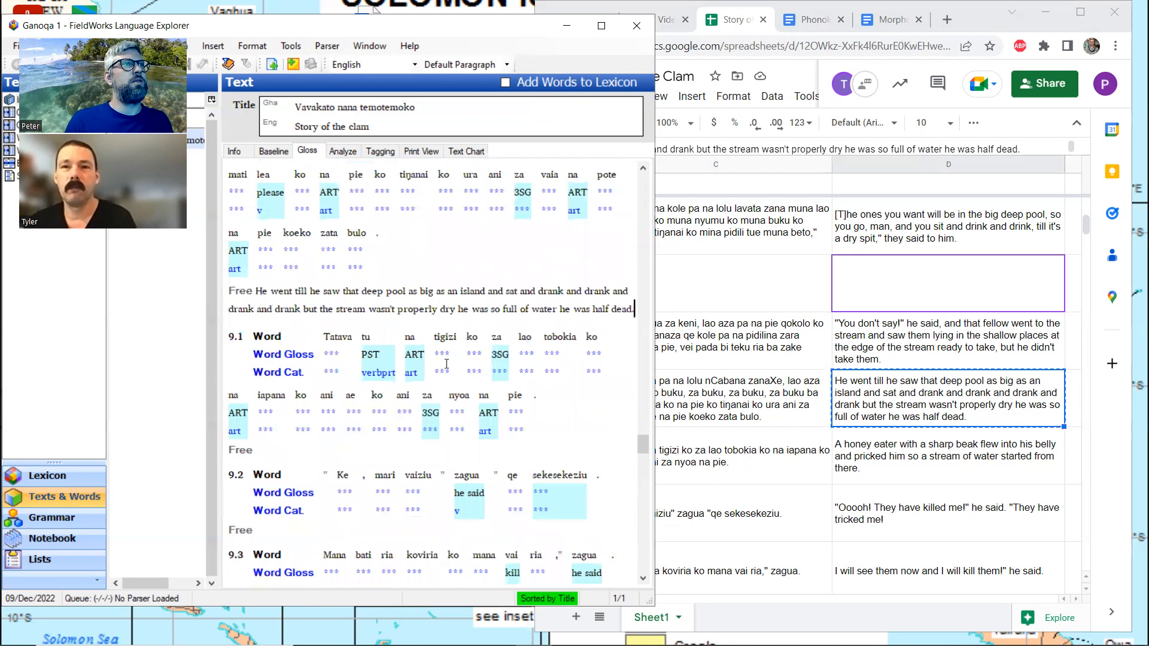
{"action": "scroll", "coordinate": [446, 364], "scroll_direction": "down", "scroll_amount": 3}
{"action": "left_click", "coordinate": [550, 377]}
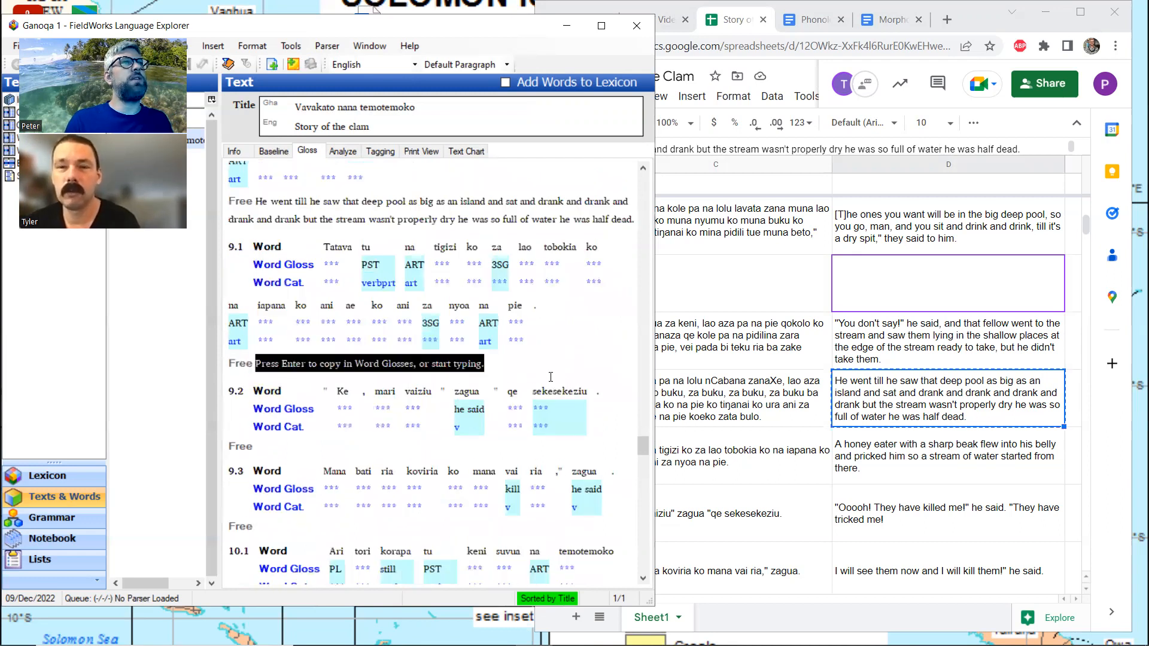
{"action": "left_click", "coordinate": [868, 458]}
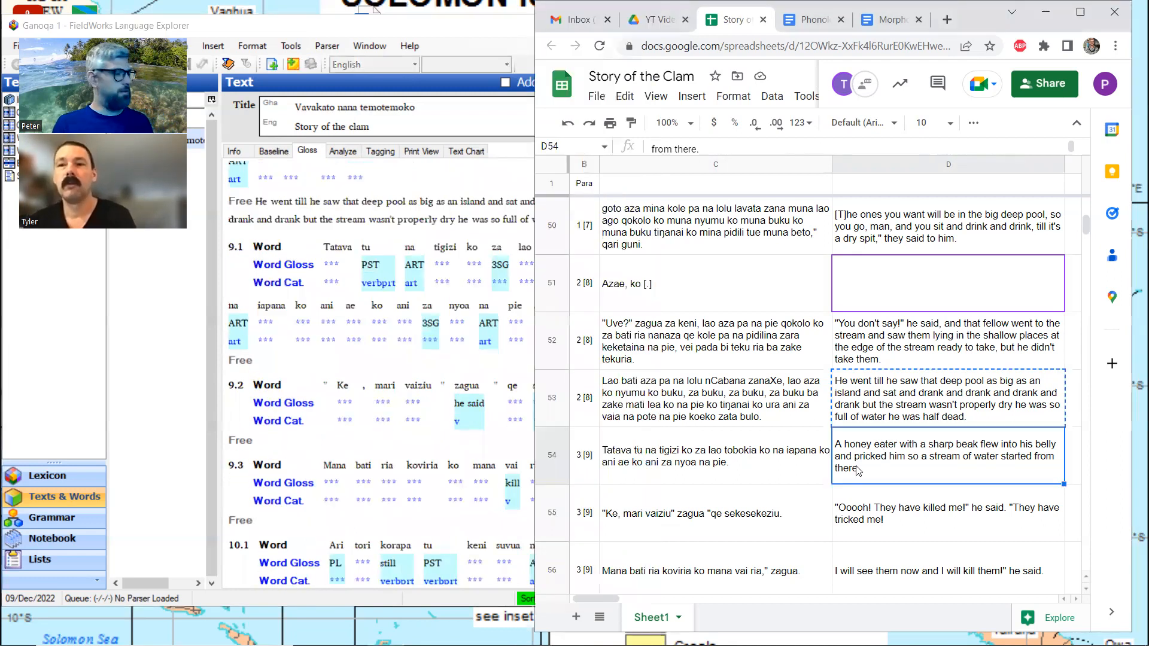
{"action": "key", "text": "ctrl+c"}
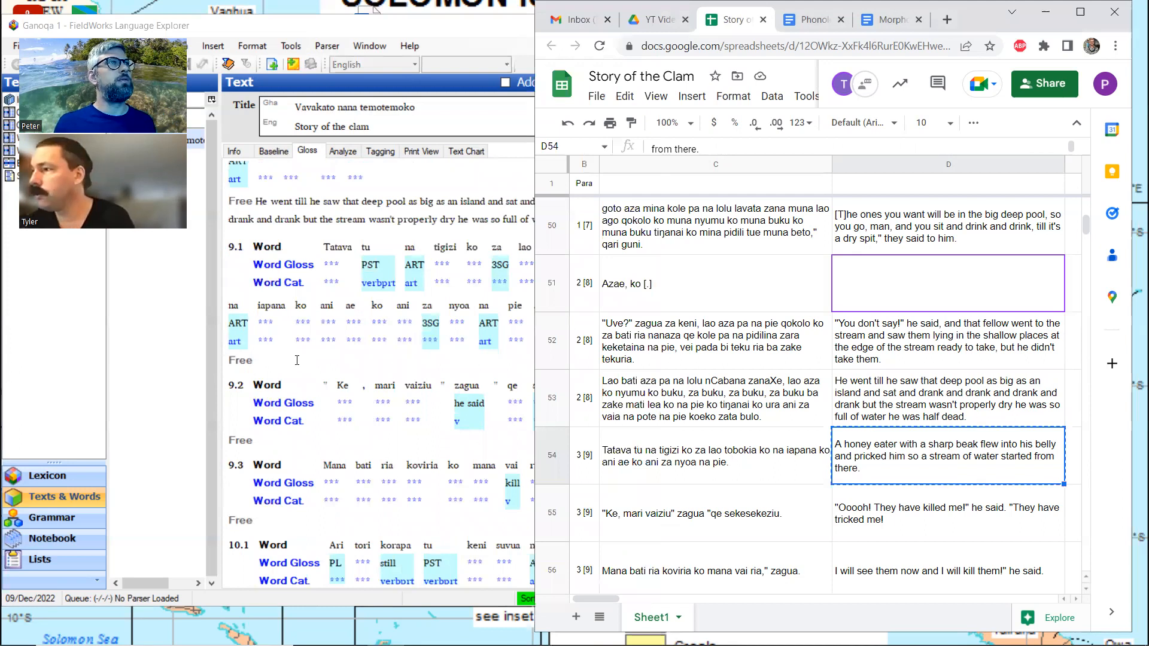
{"action": "left_click", "coordinate": [271, 363]}
{"action": "key", "text": "ctrl+v"}
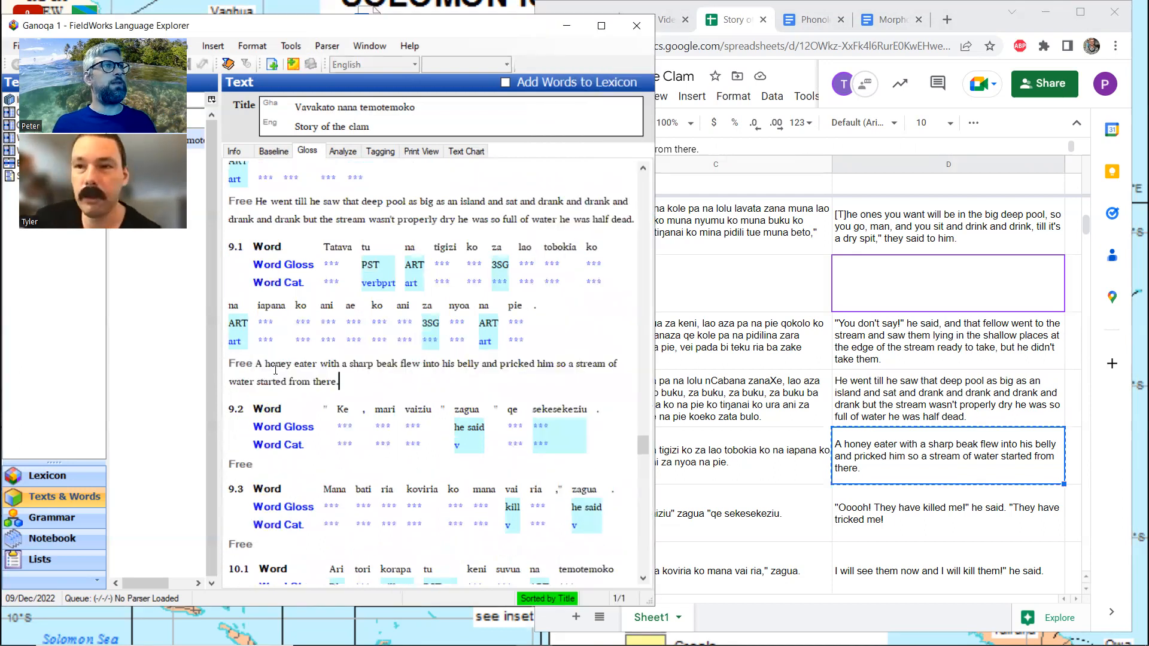
Copy spreadsheet cell D55, starting "Ooooh! They have killed me!", into the free translation of line 9.2 in FieldWorks
{"action": "scroll", "coordinate": [407, 336], "scroll_direction": "down", "scroll_amount": 3}
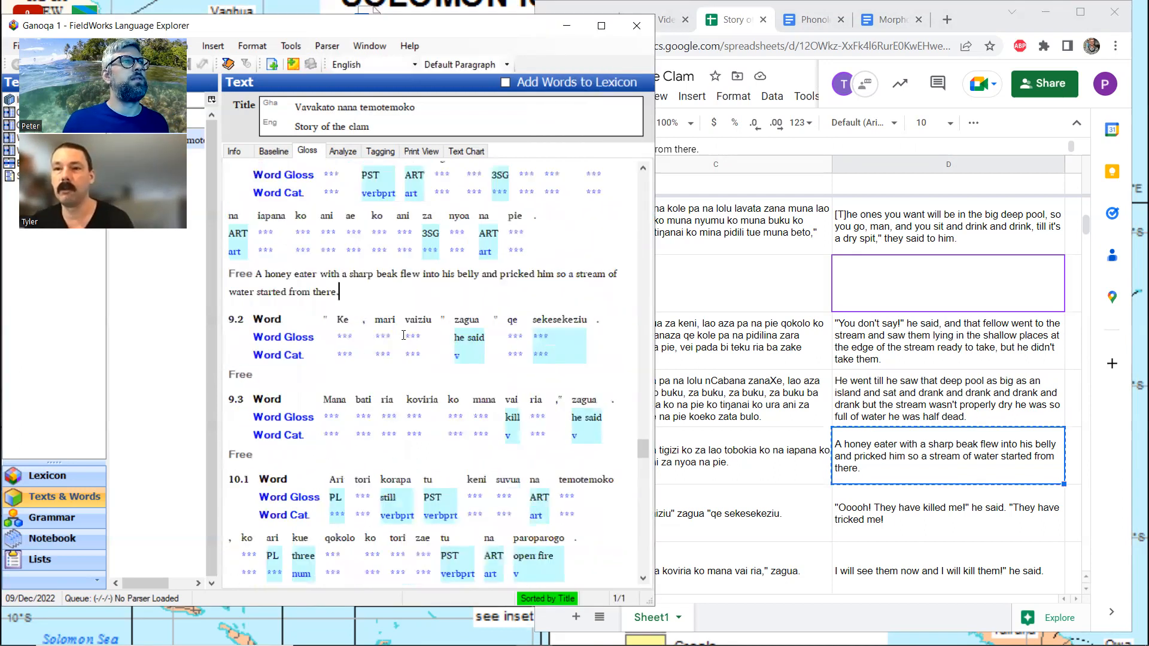
{"action": "left_click", "coordinate": [314, 375]}
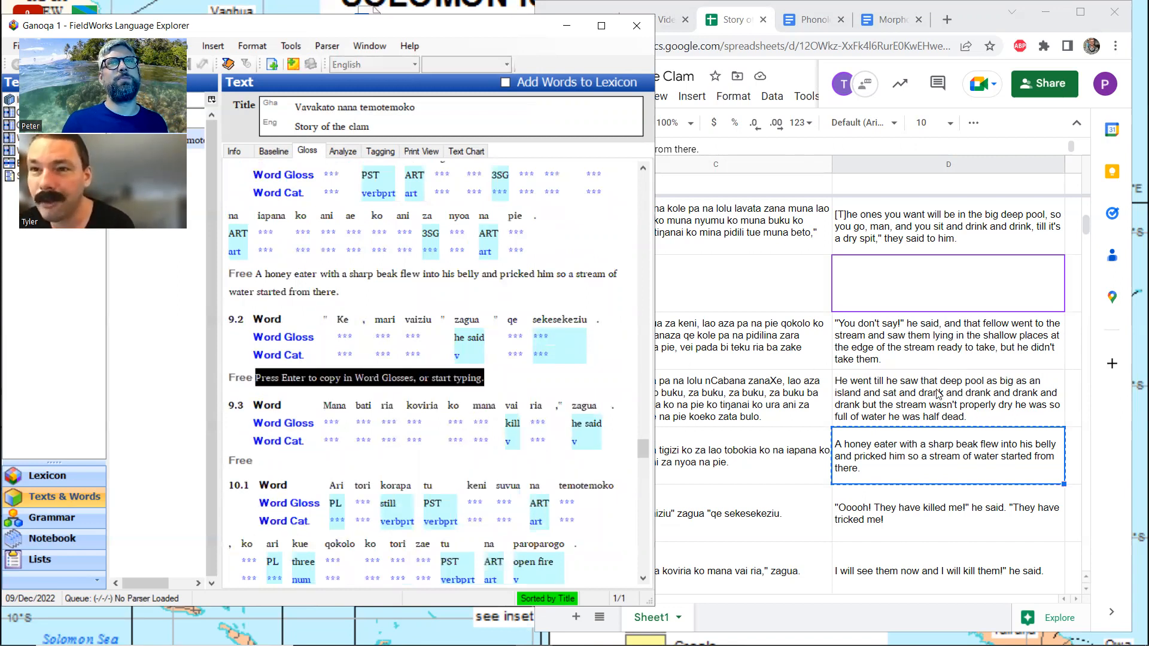
{"action": "scroll", "coordinate": [938, 394], "scroll_direction": "down", "scroll_amount": 2}
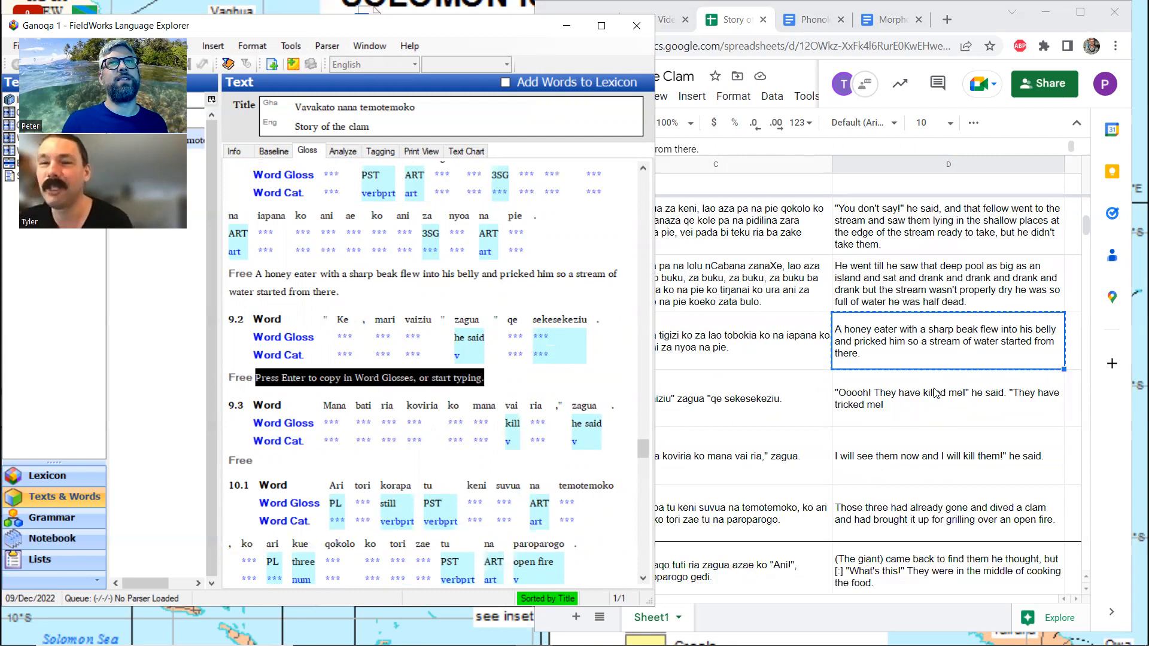
{"action": "left_click", "coordinate": [926, 395]}
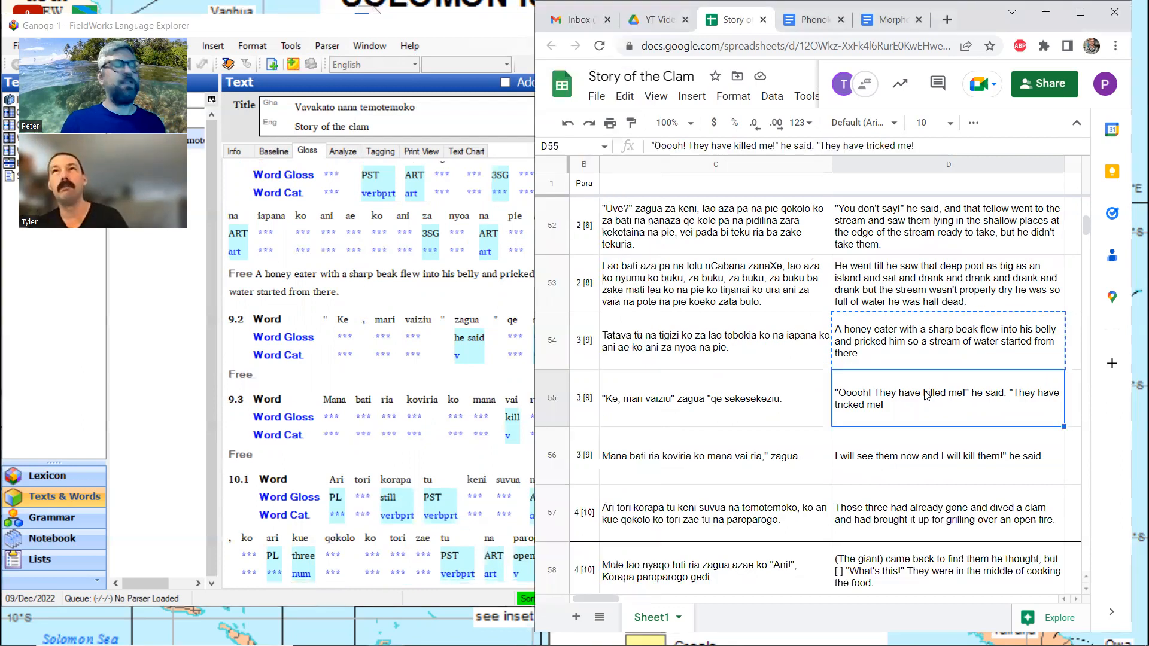
{"action": "key", "text": "ctrl+c"}
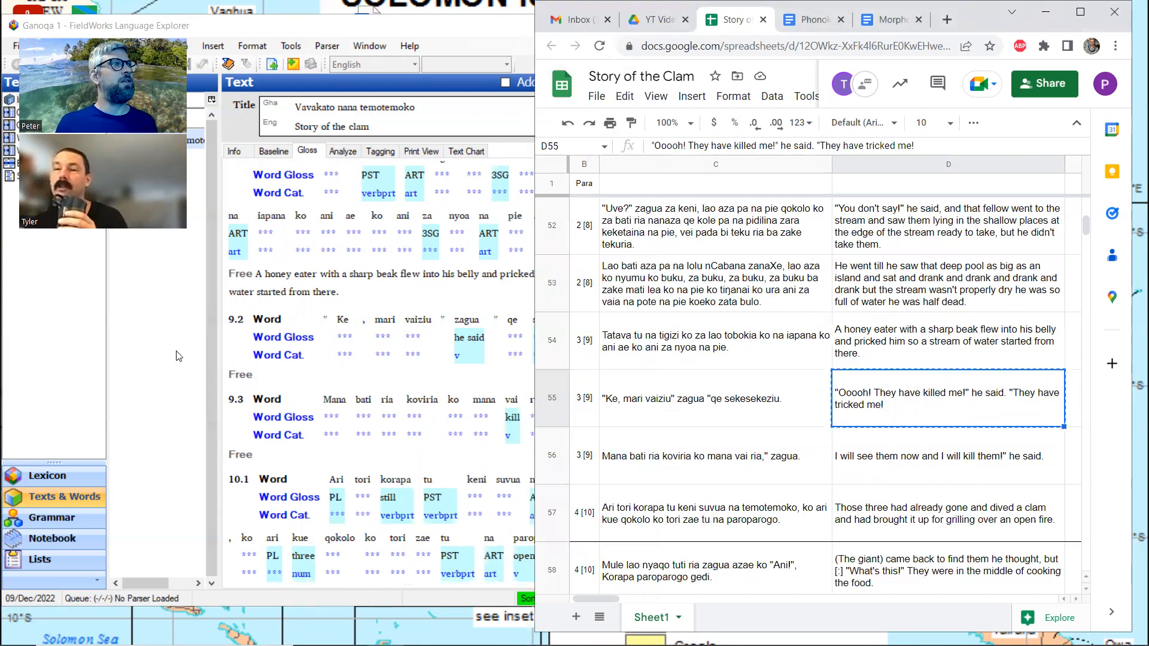
{"action": "left_click", "coordinate": [278, 382]}
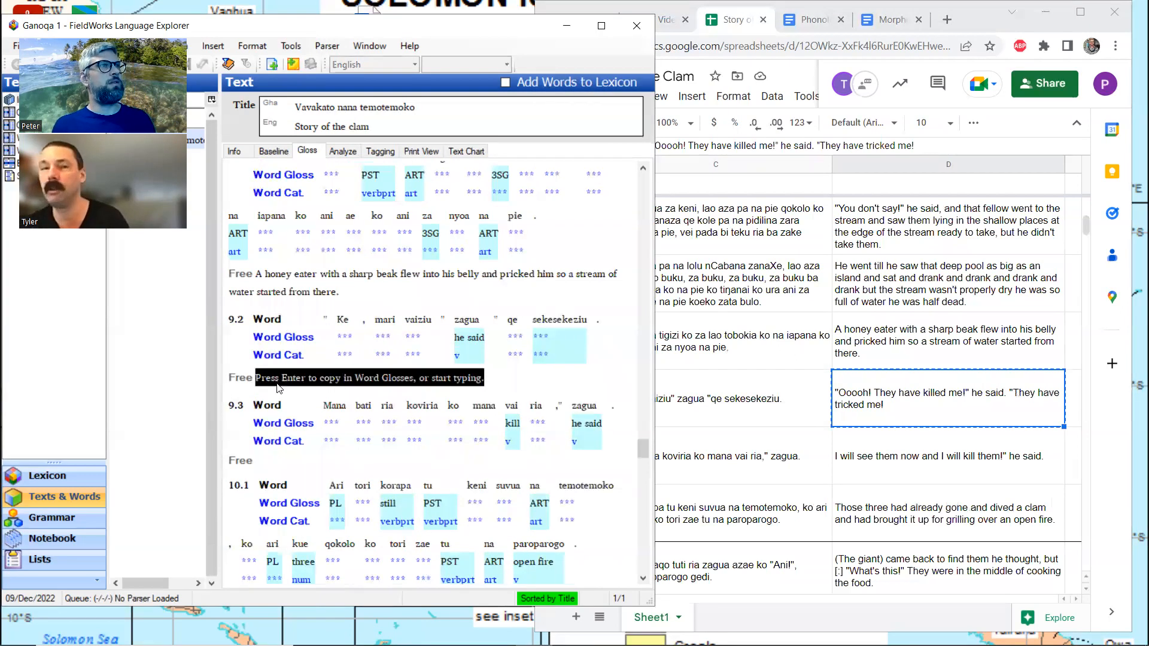
{"action": "key", "text": "ctrl+v"}
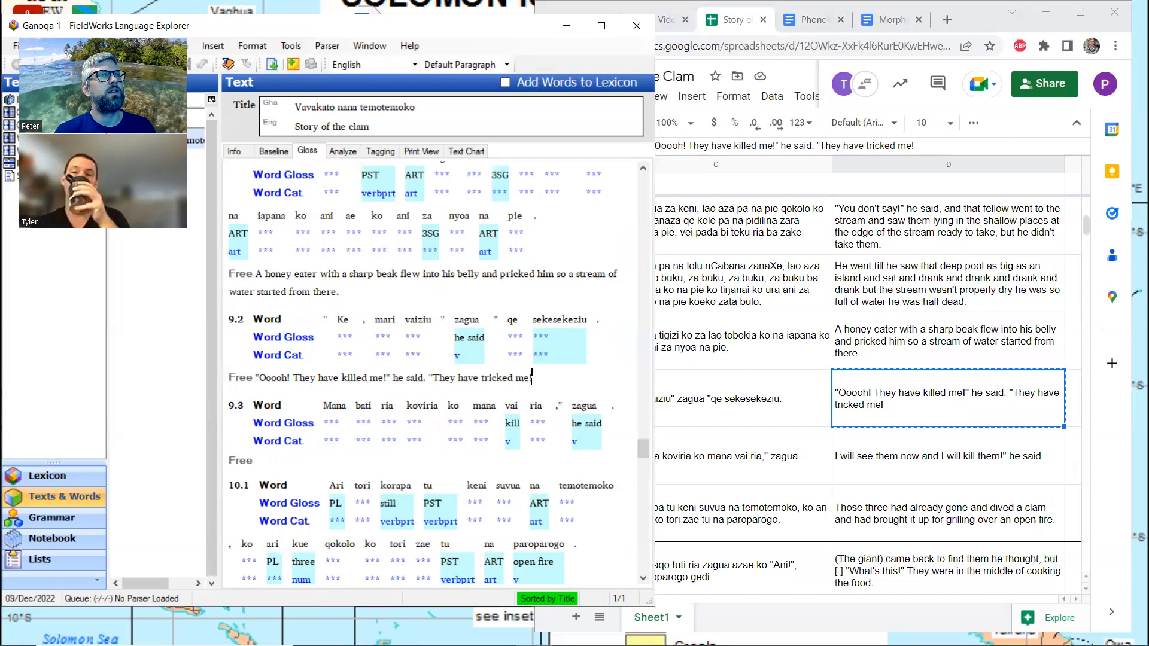
Copy spreadsheet cell D56, starting "I will see them now", into the free translation of line 9.3 in FieldWorks
{"action": "left_click", "coordinate": [897, 461]}
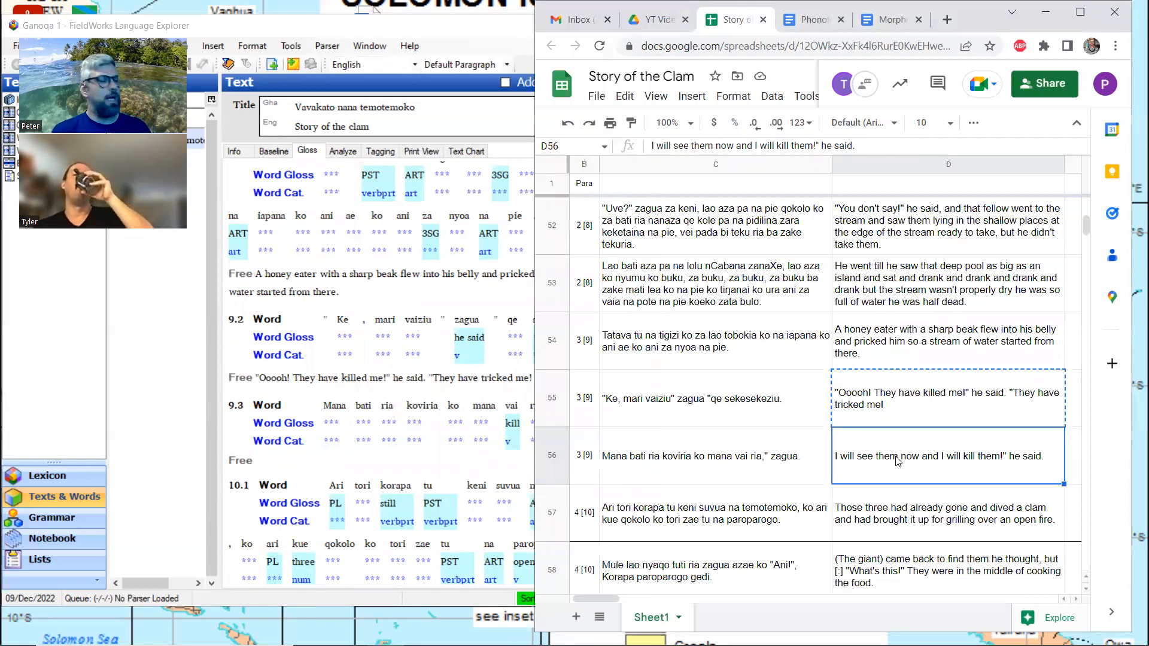
{"action": "key", "text": "ctrl+c"}
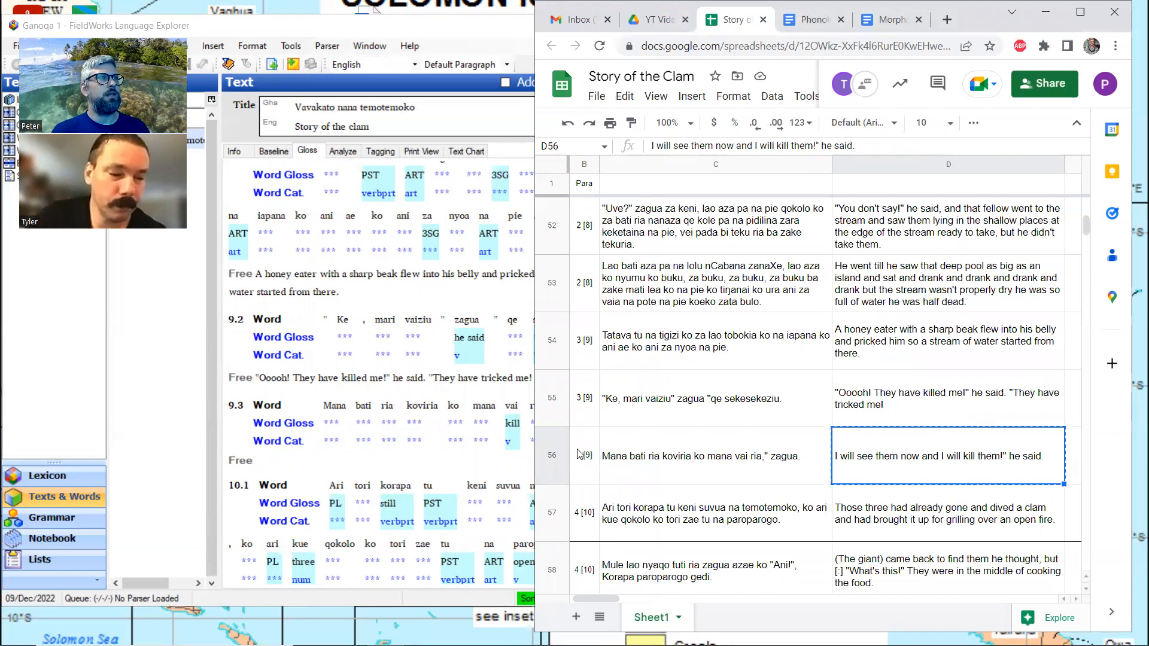
{"action": "left_click", "coordinate": [317, 462]}
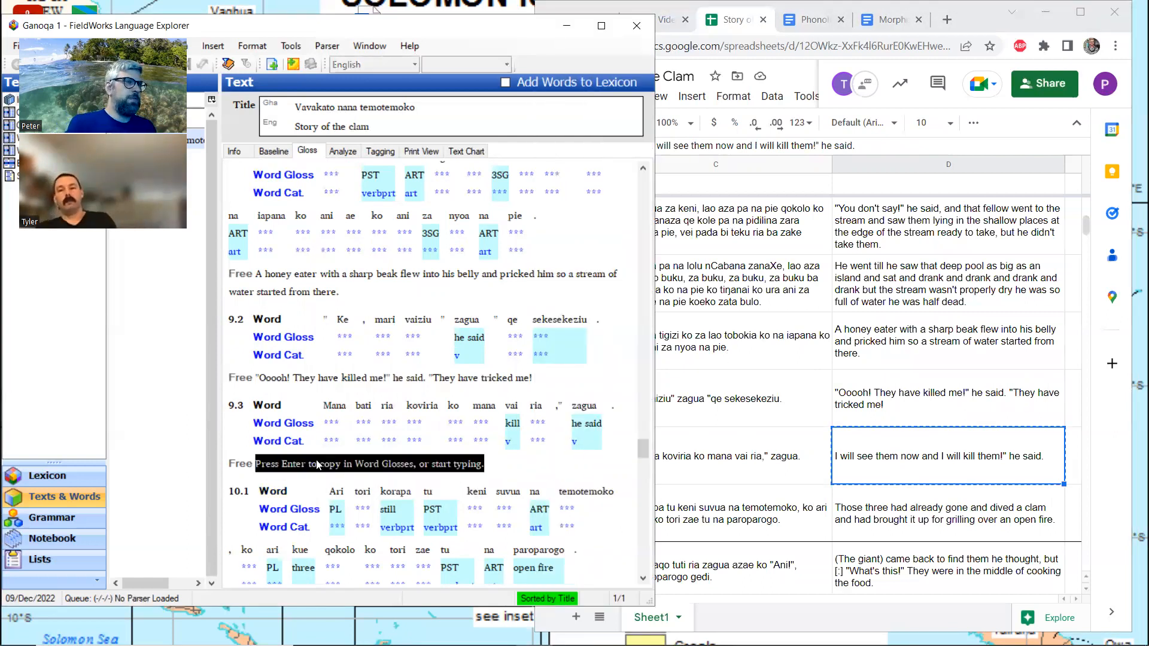
{"action": "key", "text": "ctrl+v"}
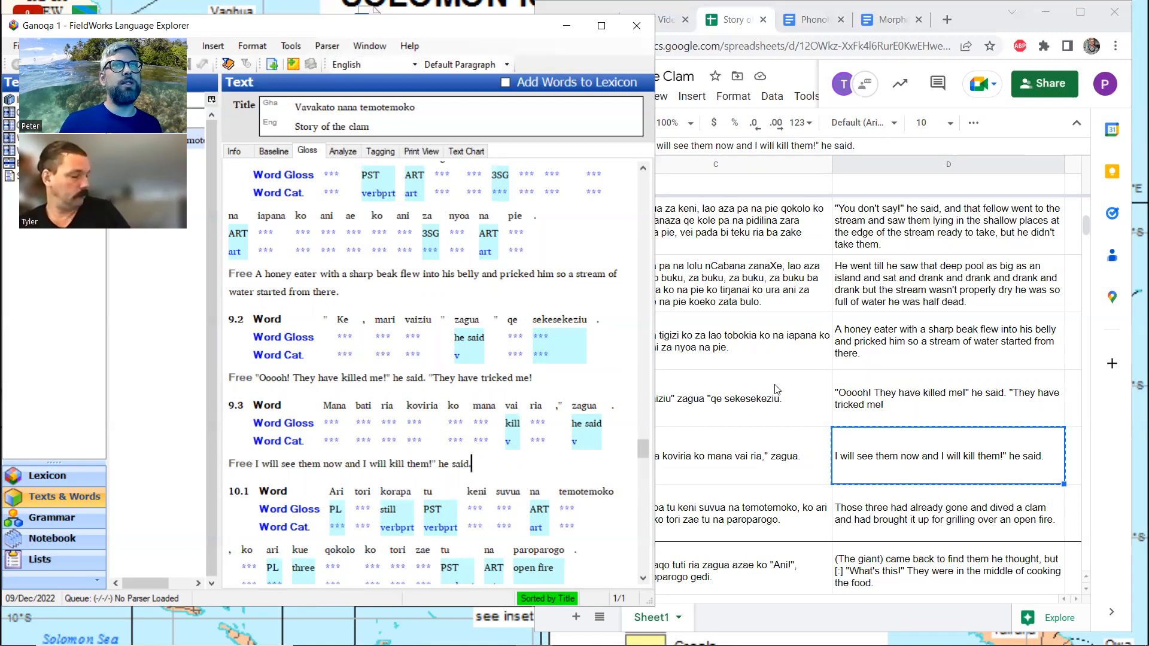
Copy spreadsheet cell D57, starting "Those three had already gone", into the free translation of line 10.1 in FieldWorks
{"action": "left_click", "coordinate": [903, 519]}
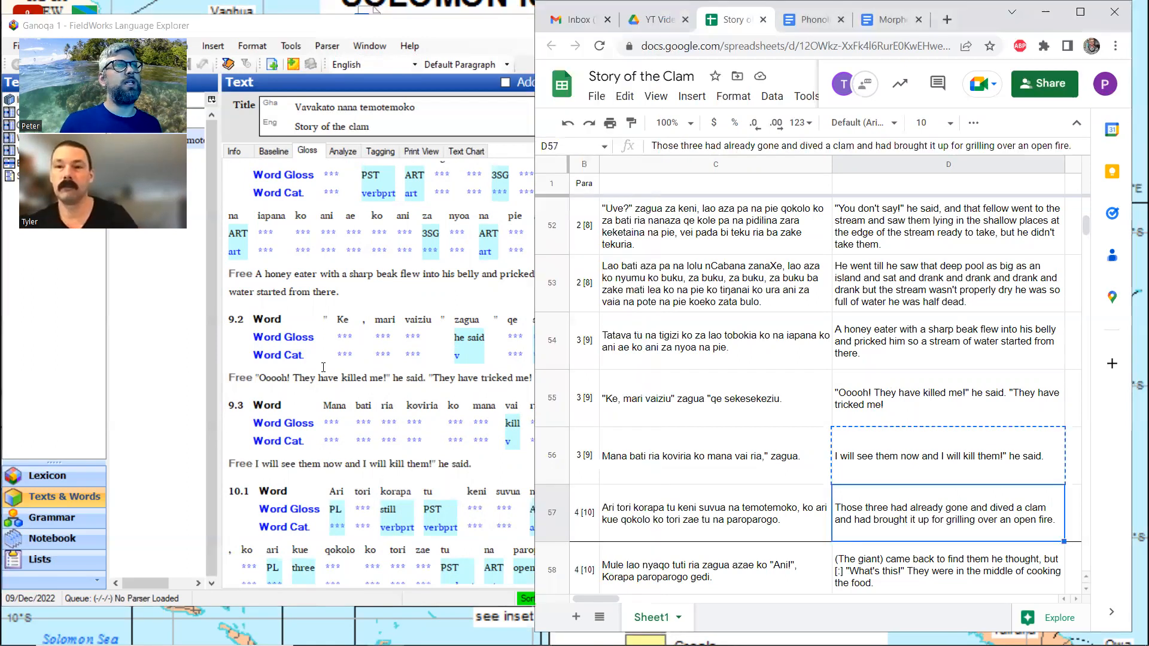
{"action": "left_click", "coordinate": [486, 462]}
{"action": "scroll", "coordinate": [486, 455], "scroll_direction": "down", "scroll_amount": 3}
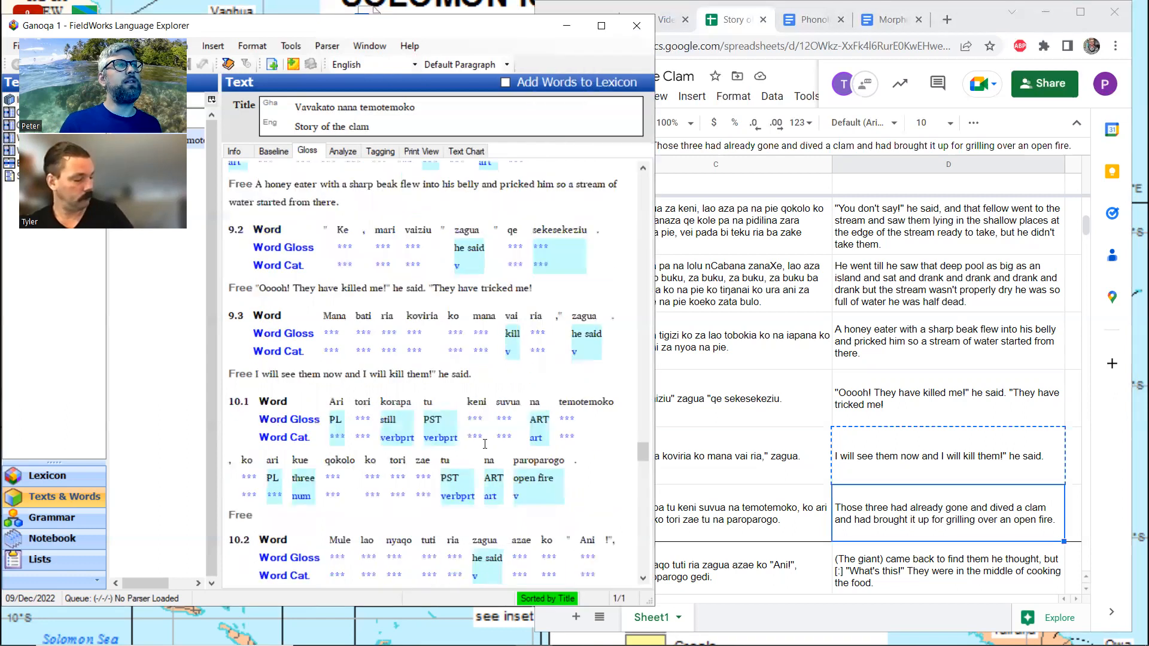
{"action": "left_click", "coordinate": [296, 430]}
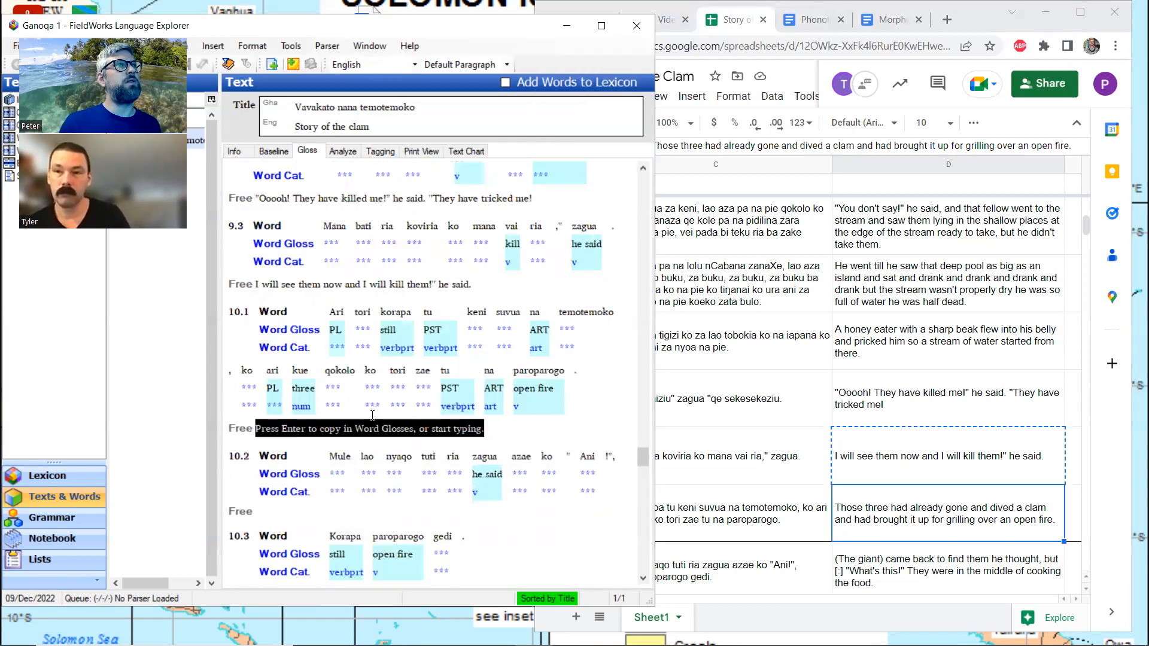
{"action": "left_click", "coordinate": [788, 480]}
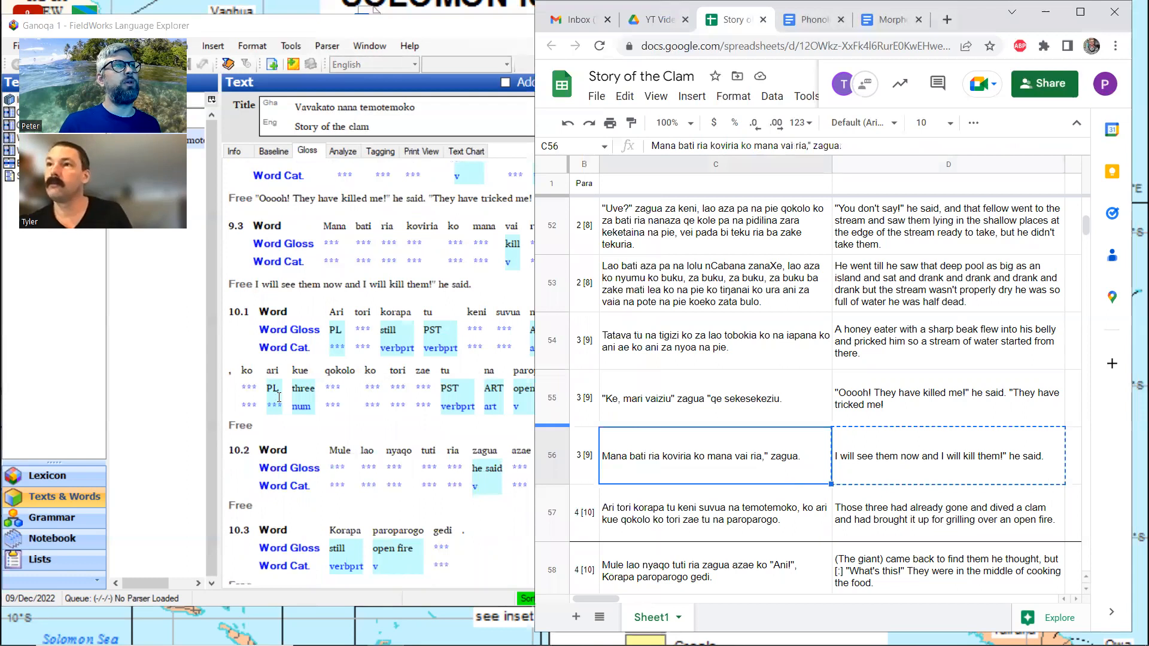
{"action": "left_click", "coordinate": [276, 423]}
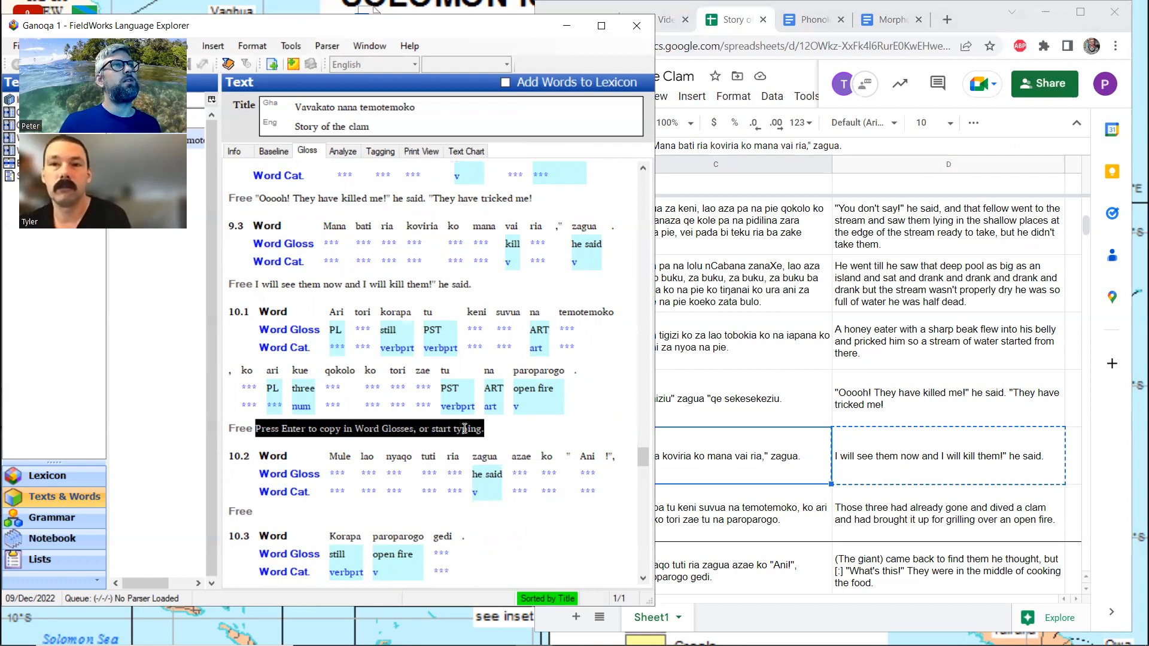
{"action": "left_click", "coordinate": [706, 442]}
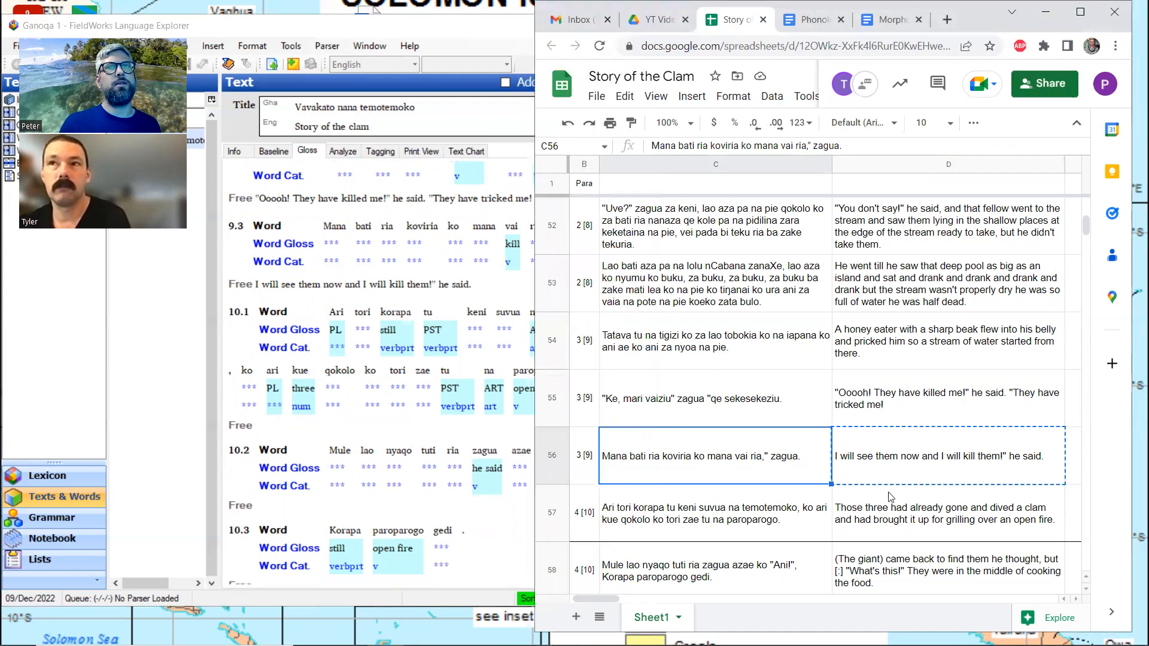
{"action": "left_click", "coordinate": [894, 510]}
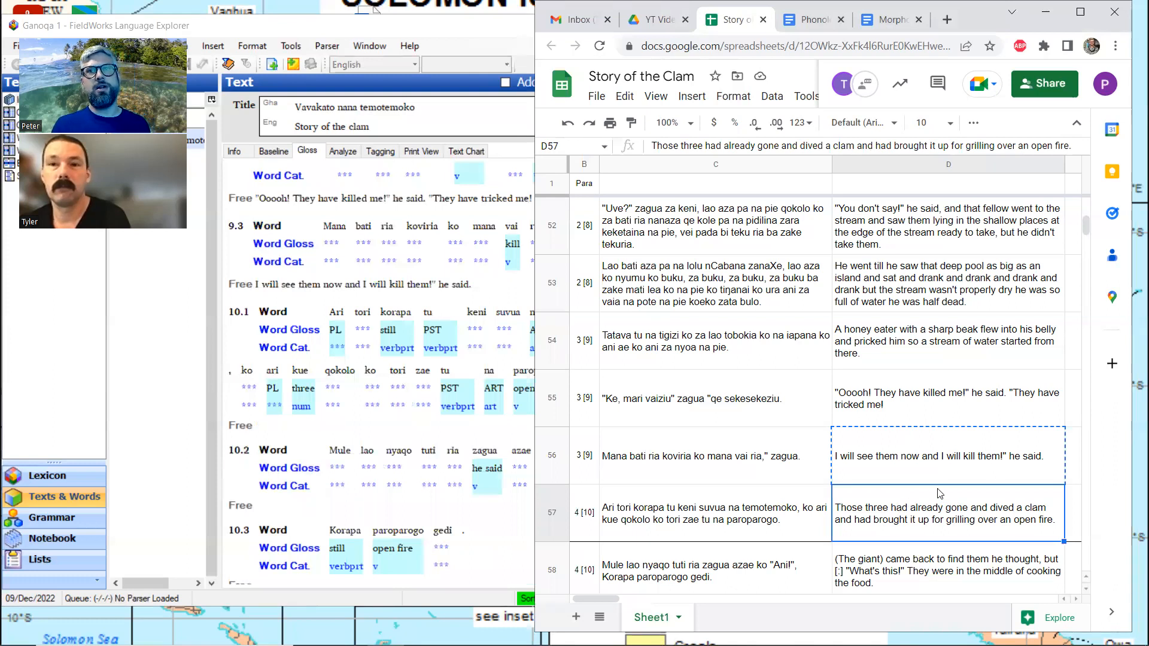
{"action": "key", "text": "ctrl+c"}
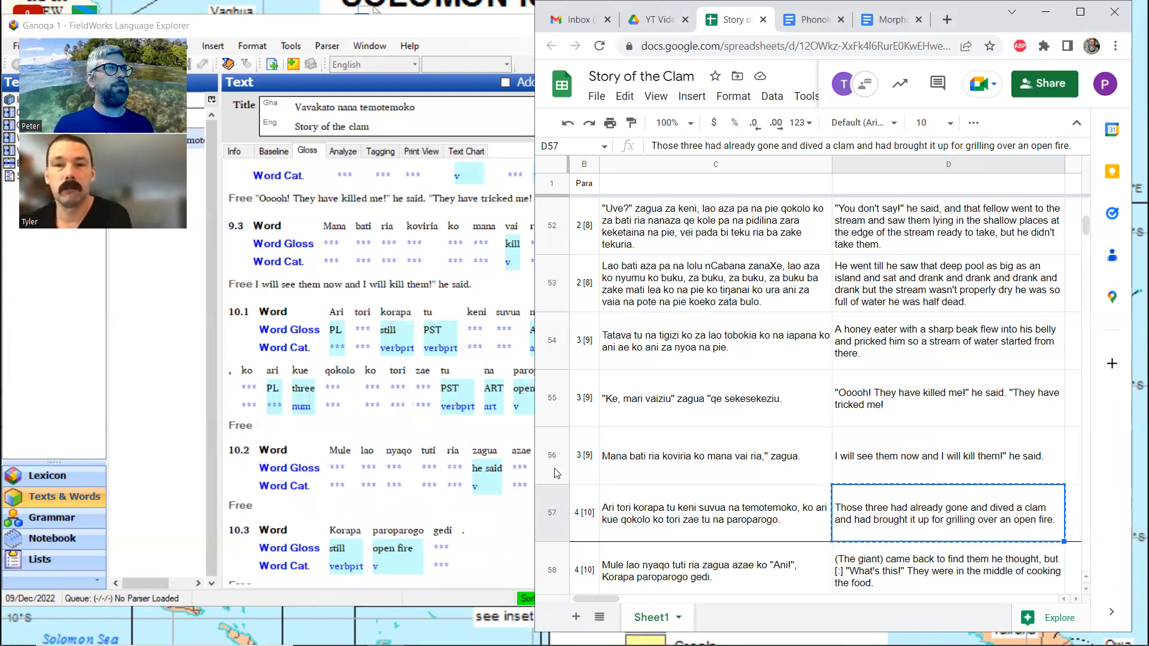
{"action": "left_click", "coordinate": [308, 433]}
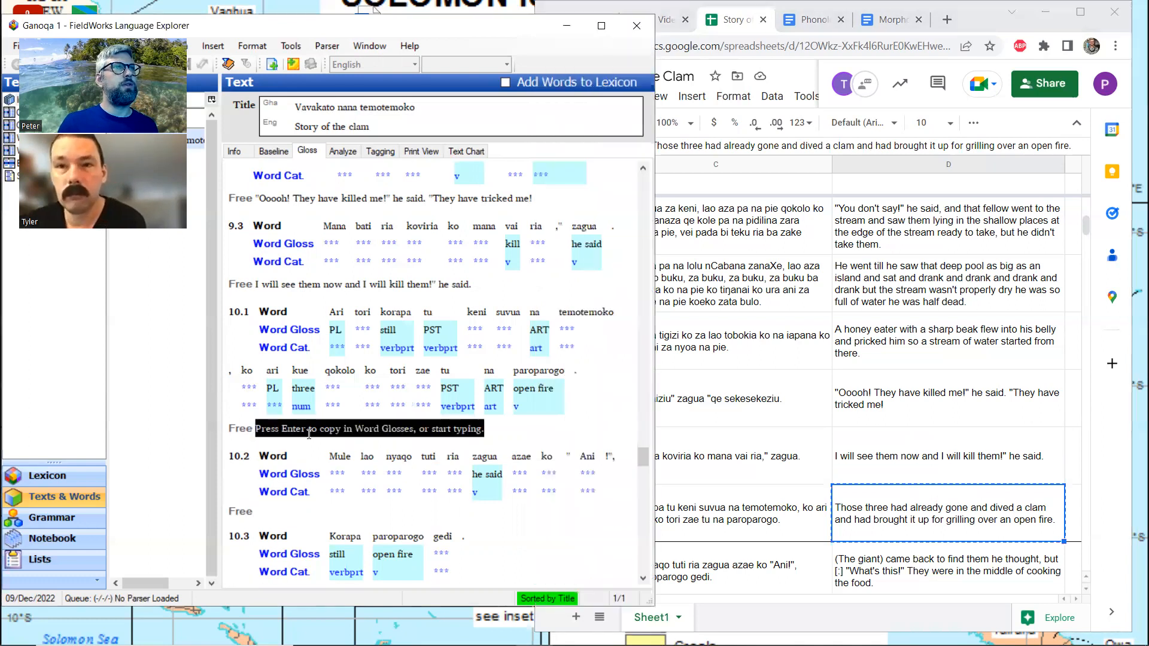
{"action": "key", "text": "ctrl+v"}
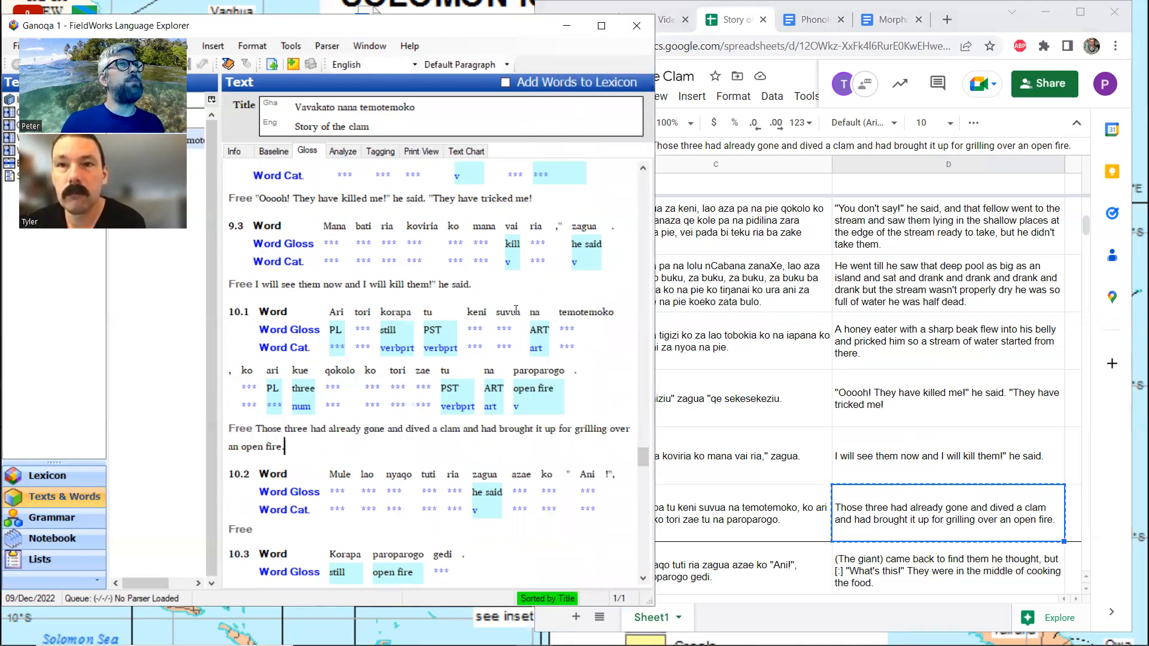
Switch to the Analyze view and break the word "suvua" in line 10.1 into the morphemes "suvu" and "-a"
{"action": "left_click", "coordinate": [516, 309]}
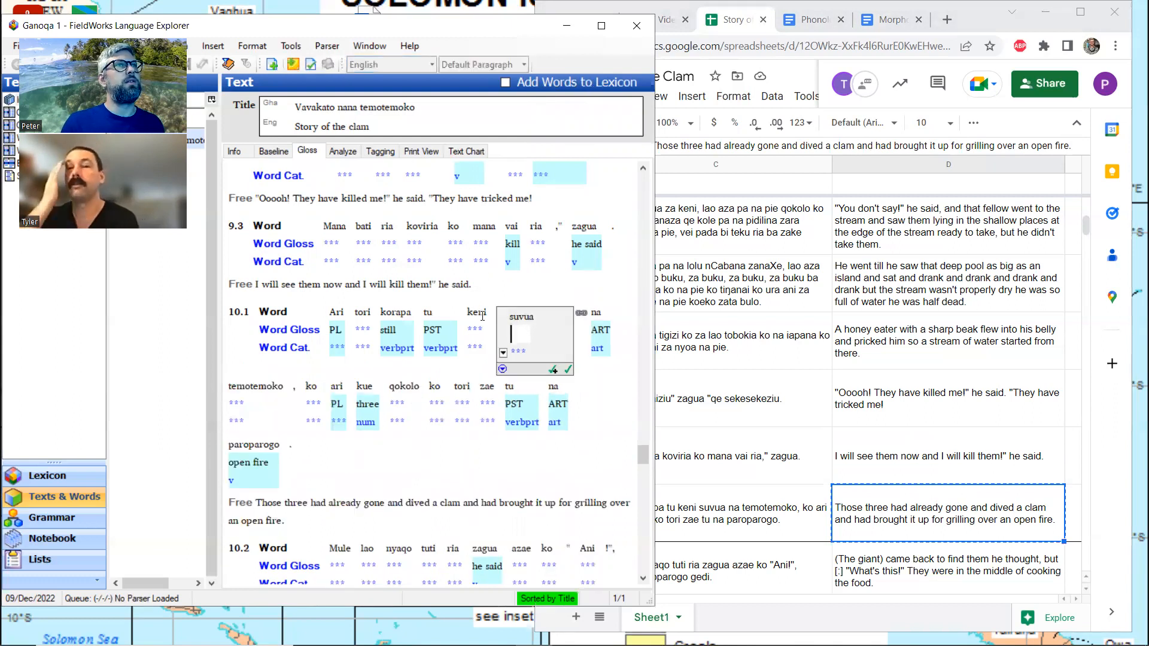
{"action": "left_click", "coordinate": [351, 153]}
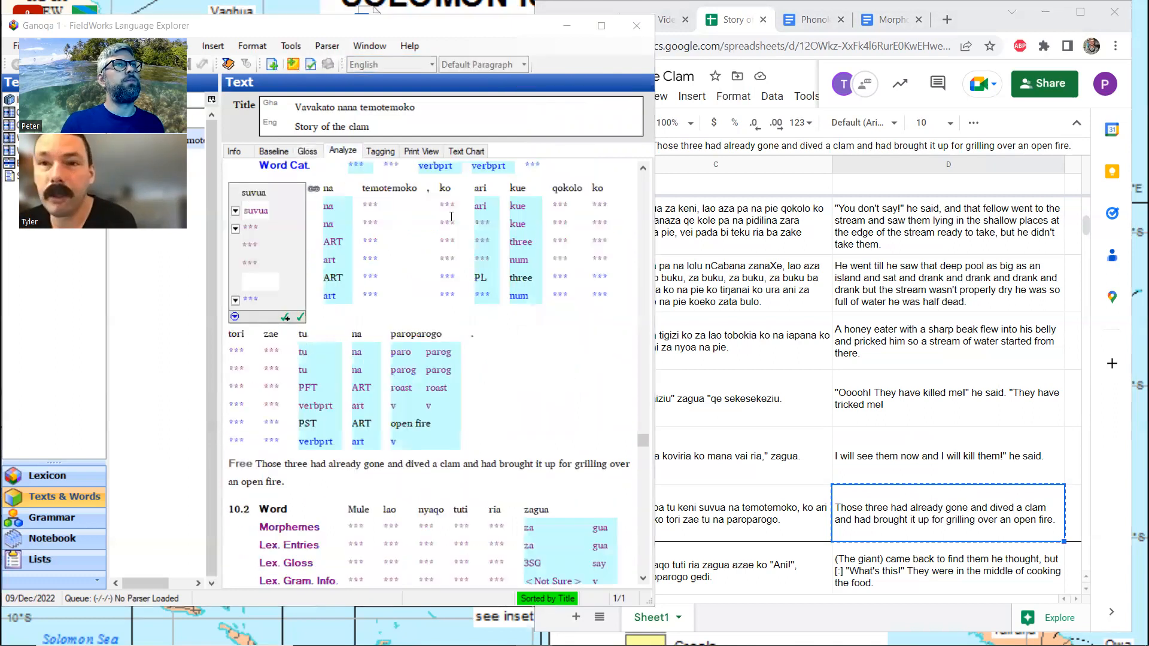
{"action": "left_click", "coordinate": [264, 217]}
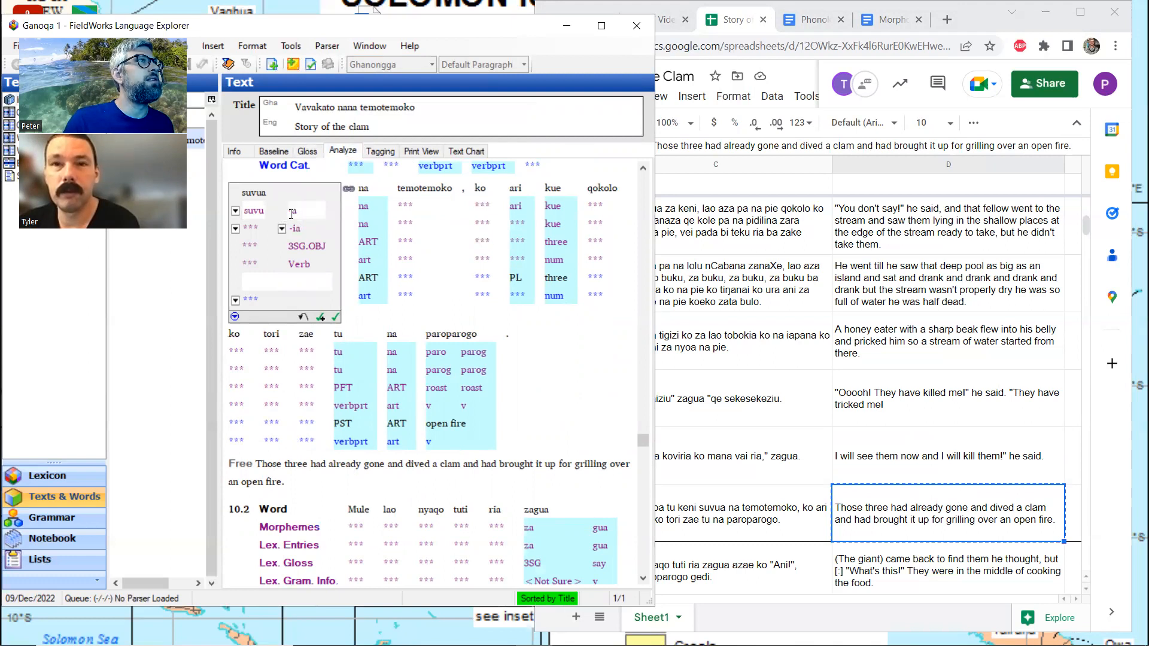
Create a new lexicon entry for the stem "suvu" with the gloss "dive" and the category Verb
{"action": "left_click", "coordinate": [236, 229]}
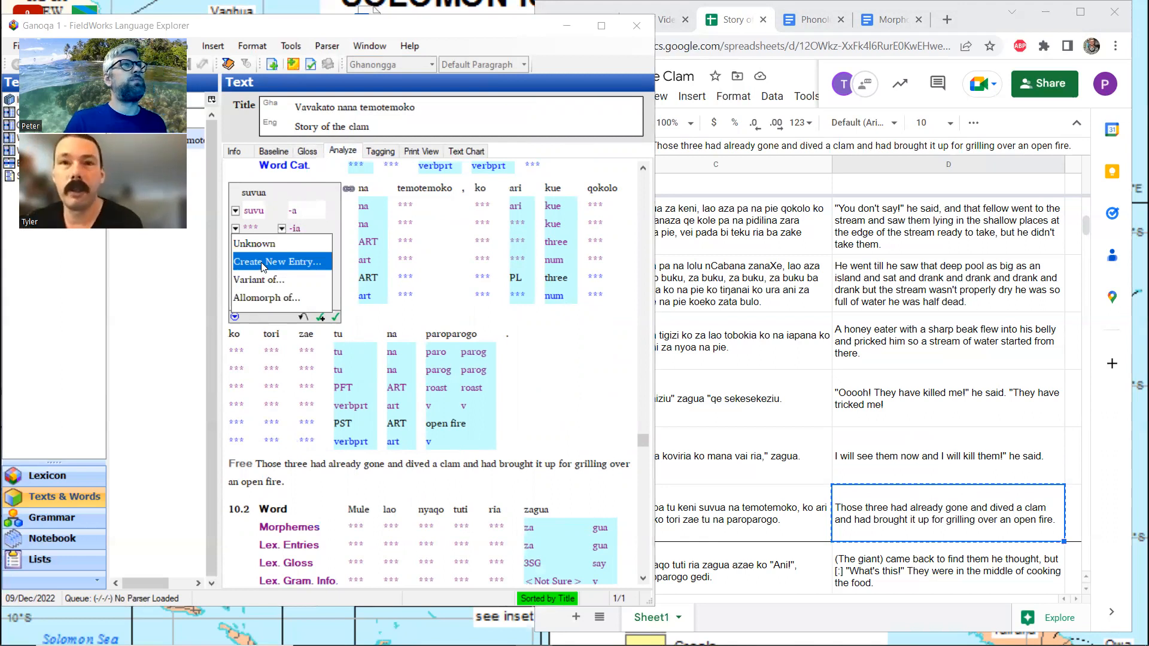
{"action": "left_click", "coordinate": [264, 263]}
{"action": "type", "text": "dive"}
{"action": "left_click", "coordinate": [492, 308]}
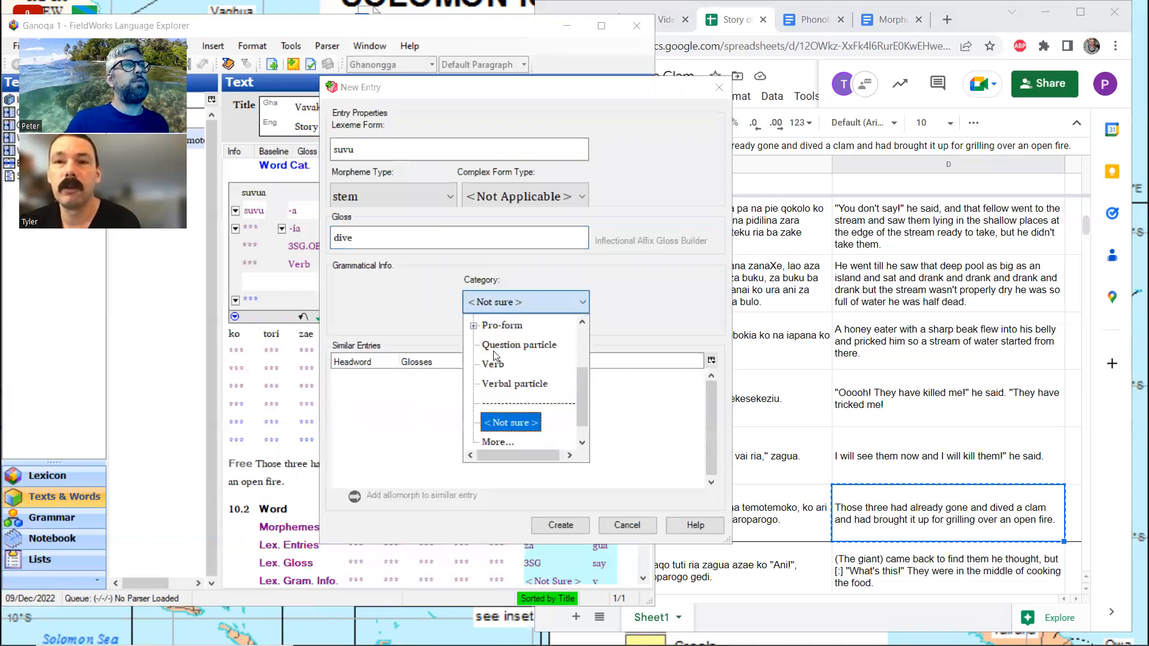
{"action": "left_click", "coordinate": [503, 364]}
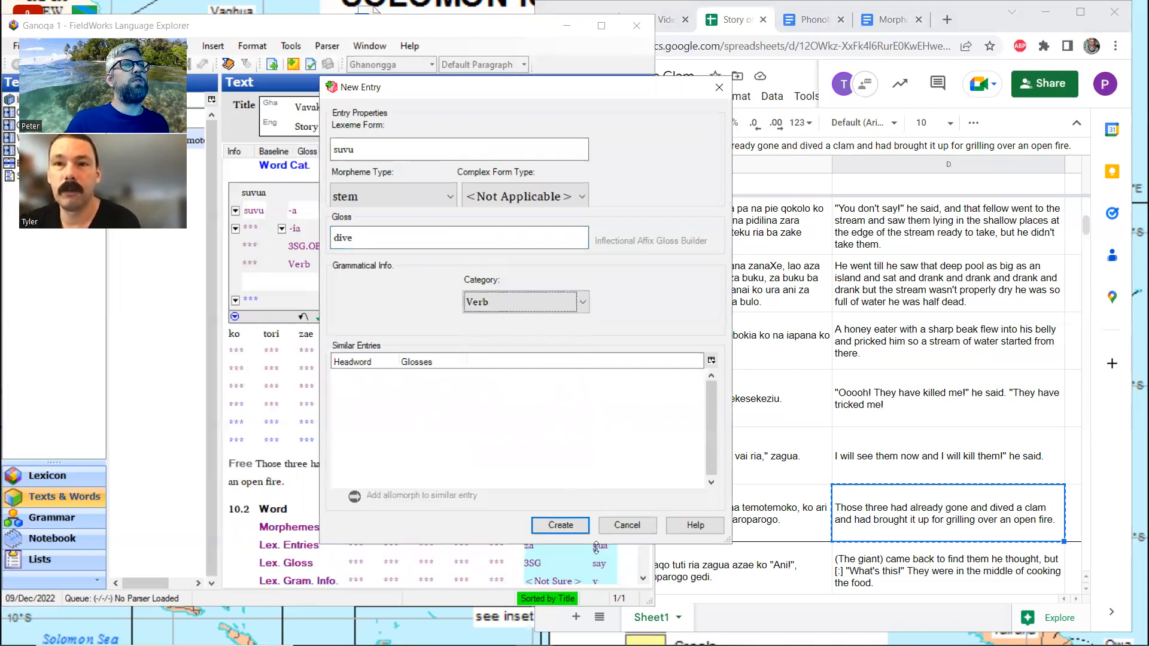
{"action": "left_click", "coordinate": [561, 526]}
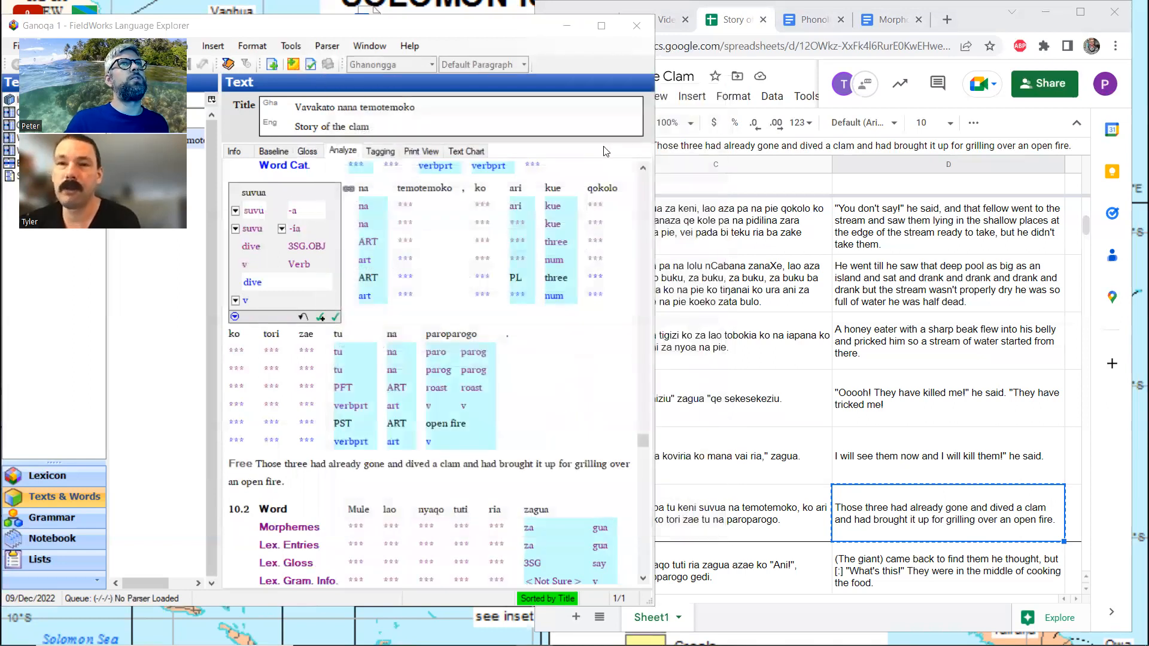
Inspect the "suvu" entry in the Lexicon with the window maximized, and return to the text at the smaller window size
{"action": "left_click", "coordinate": [605, 27]}
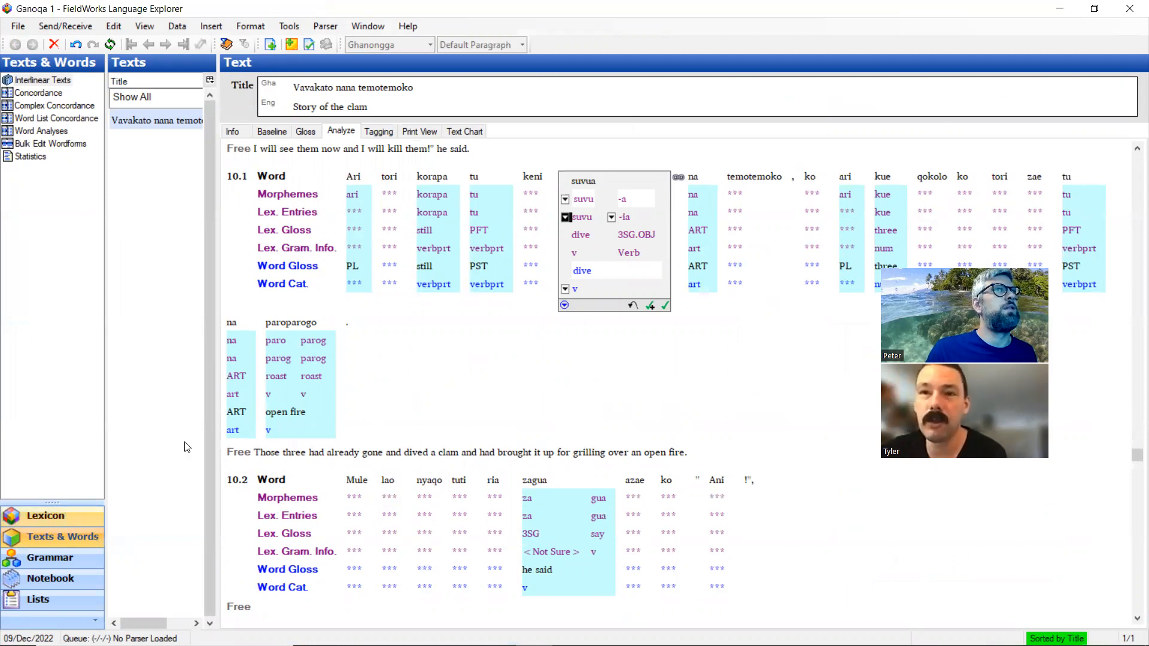
{"action": "left_click", "coordinate": [590, 199]}
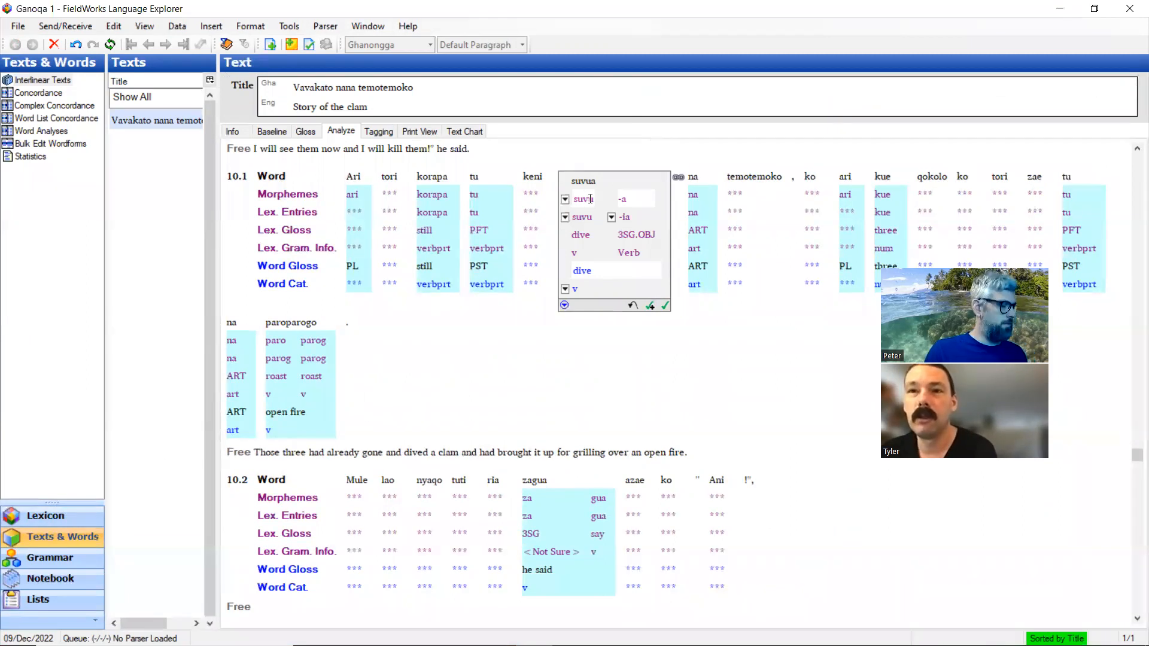
{"action": "left_click", "coordinate": [590, 199], "text": "ctrl"}
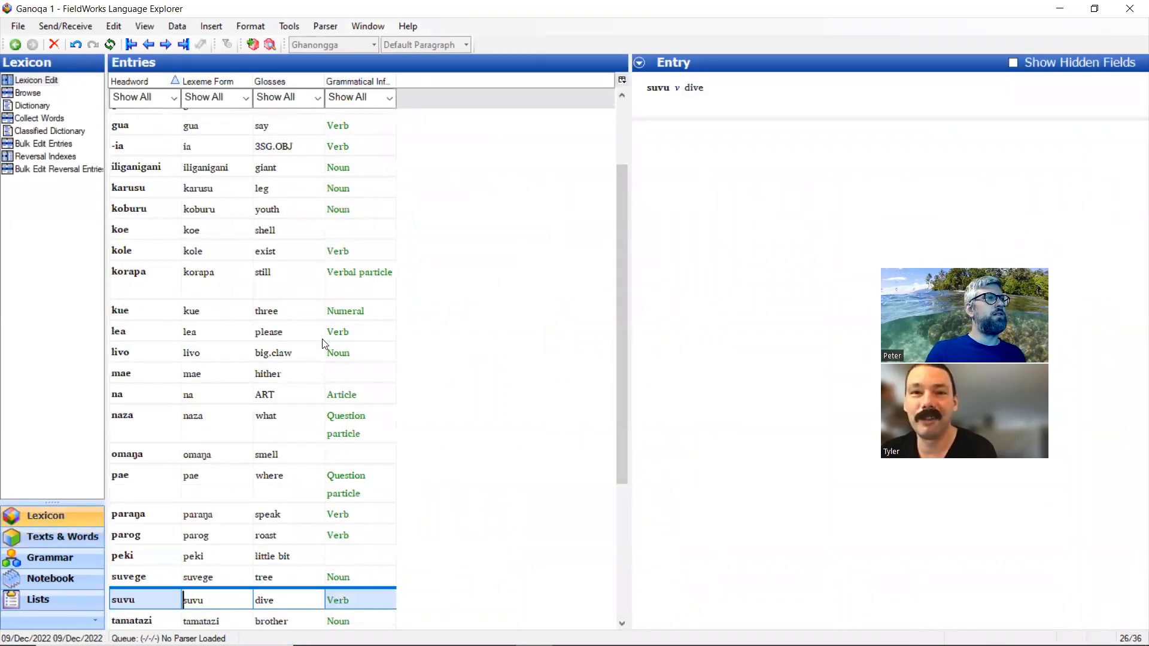
{"action": "scroll", "coordinate": [348, 340], "scroll_direction": "down", "scroll_amount": 2}
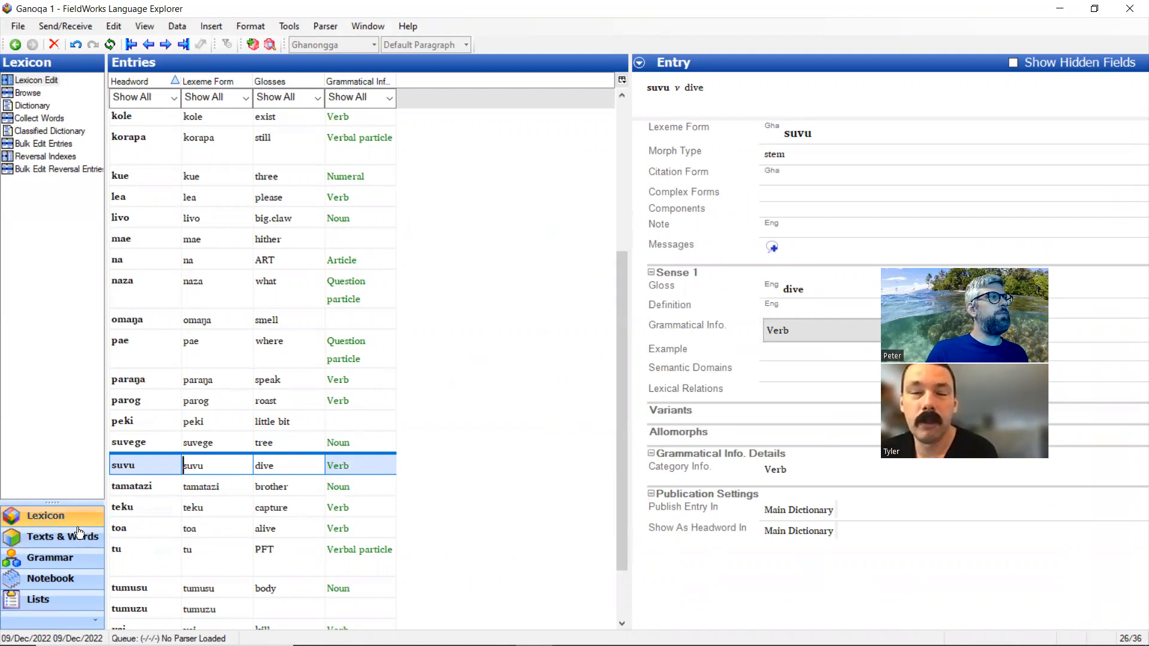
{"action": "left_click", "coordinate": [76, 536]}
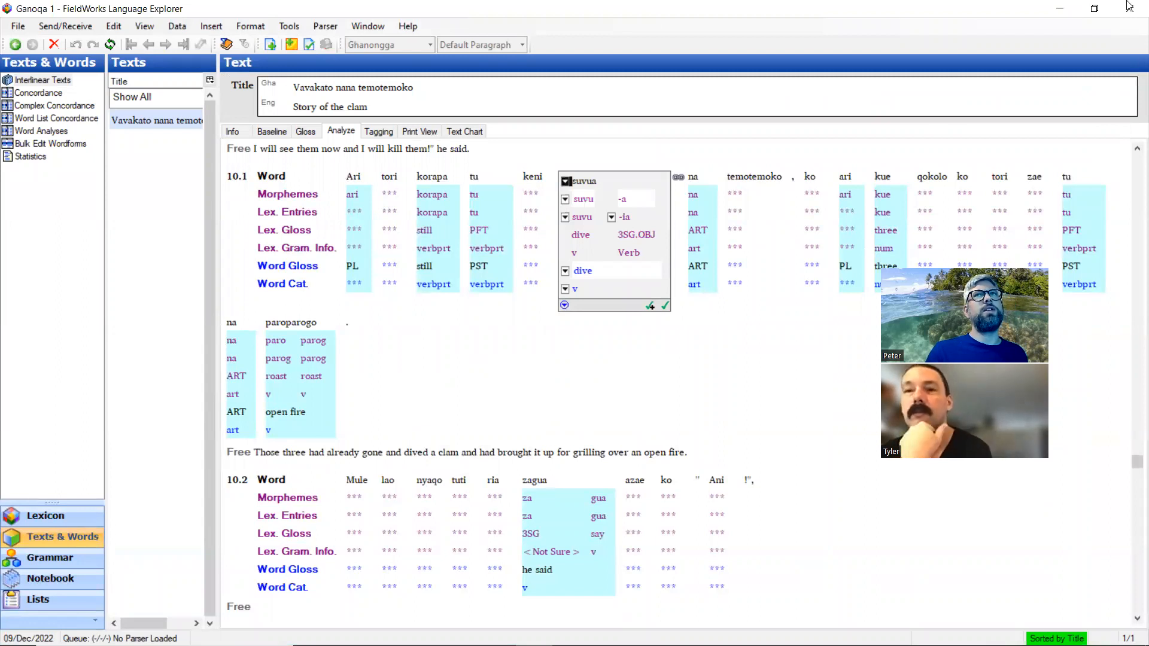
{"action": "left_click", "coordinate": [1094, 9]}
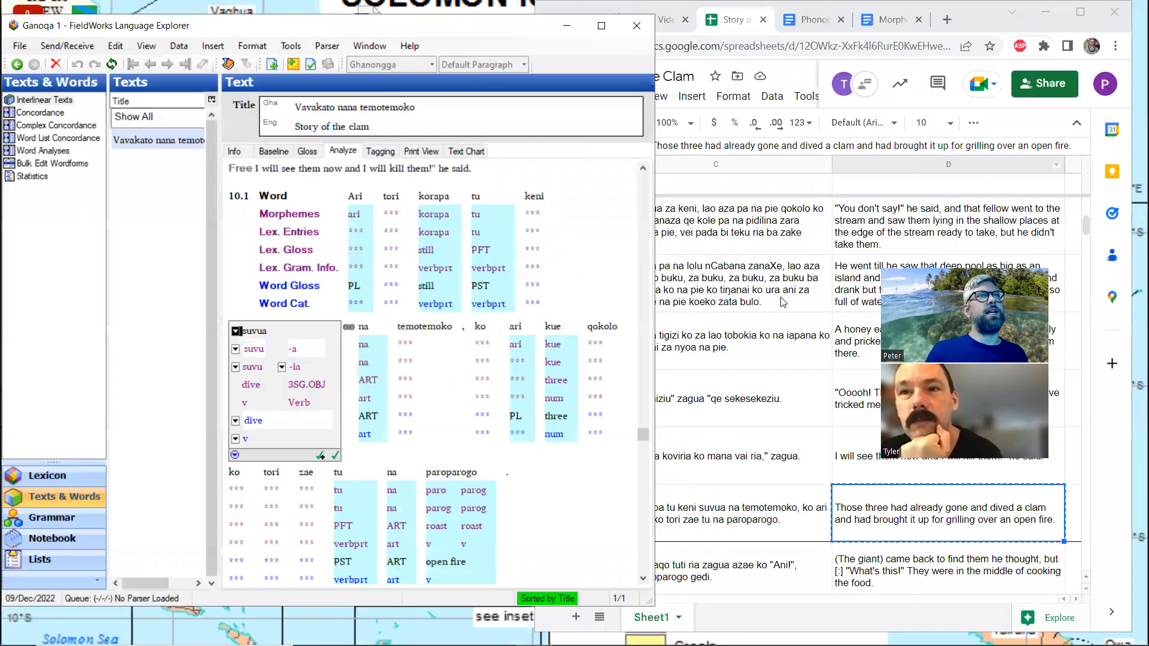
Examine the morpheme analysis of lines 10.1 and 10.2 for words that still lack lexicon entries
{"action": "scroll", "coordinate": [409, 371], "scroll_direction": "down", "scroll_amount": 3}
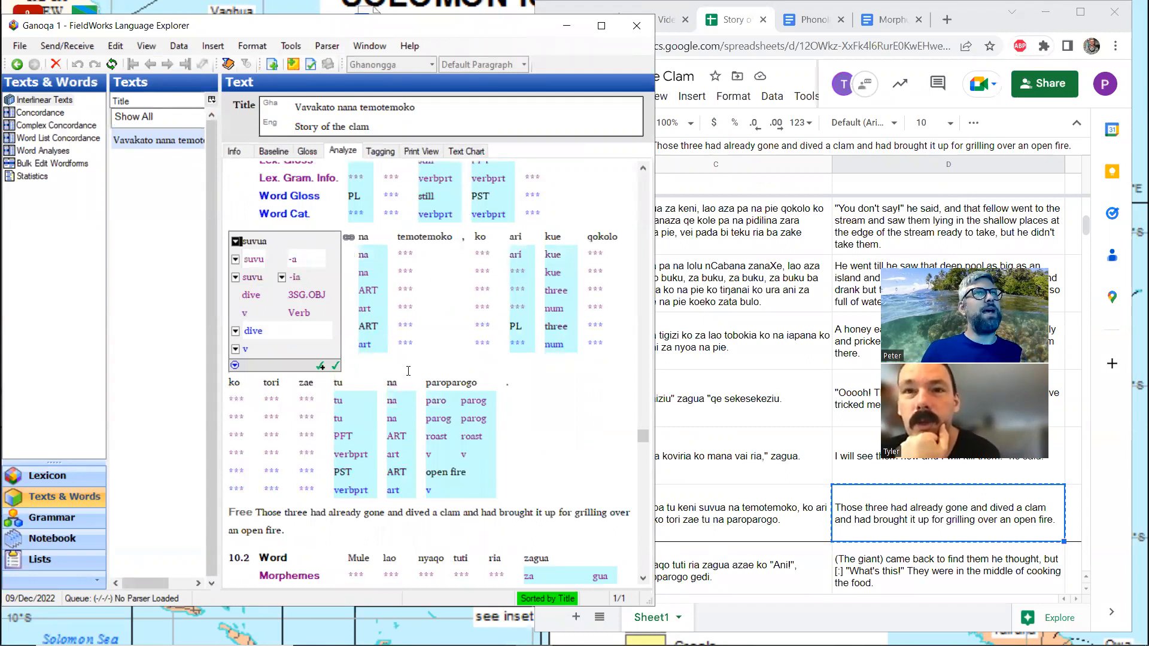
{"action": "scroll", "coordinate": [410, 345], "scroll_direction": "up", "scroll_amount": 3}
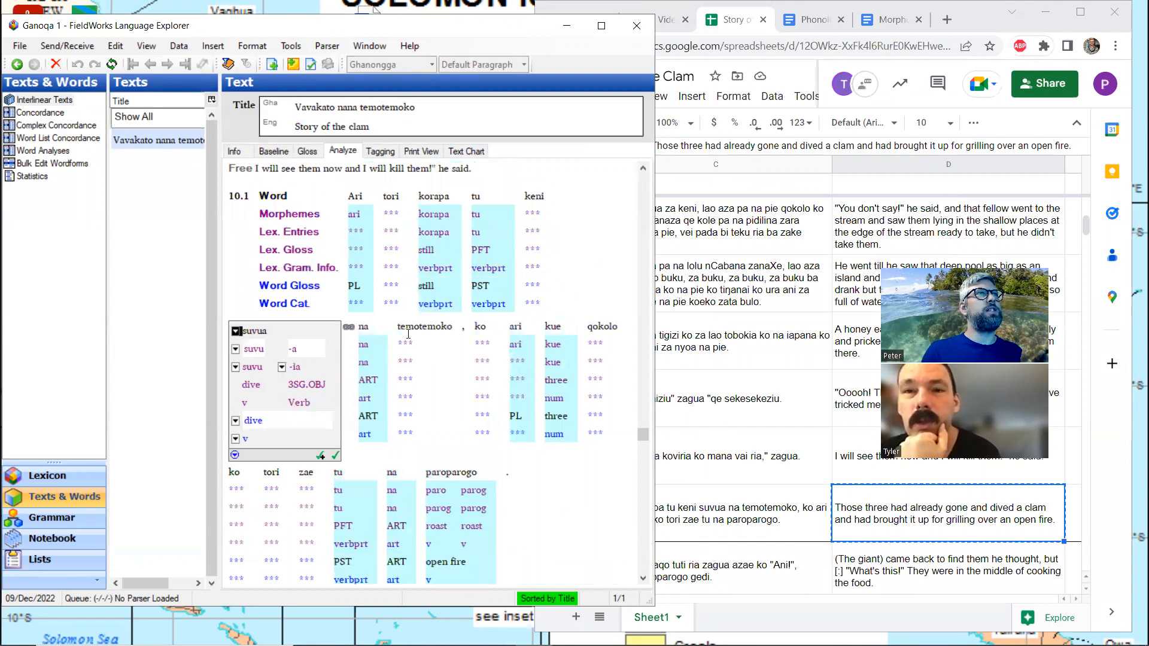
{"action": "scroll", "coordinate": [408, 334], "scroll_direction": "down", "scroll_amount": 3}
{"action": "scroll", "coordinate": [408, 334], "scroll_direction": "up", "scroll_amount": 3}
{"action": "scroll", "coordinate": [409, 334], "scroll_direction": "down", "scroll_amount": 3}
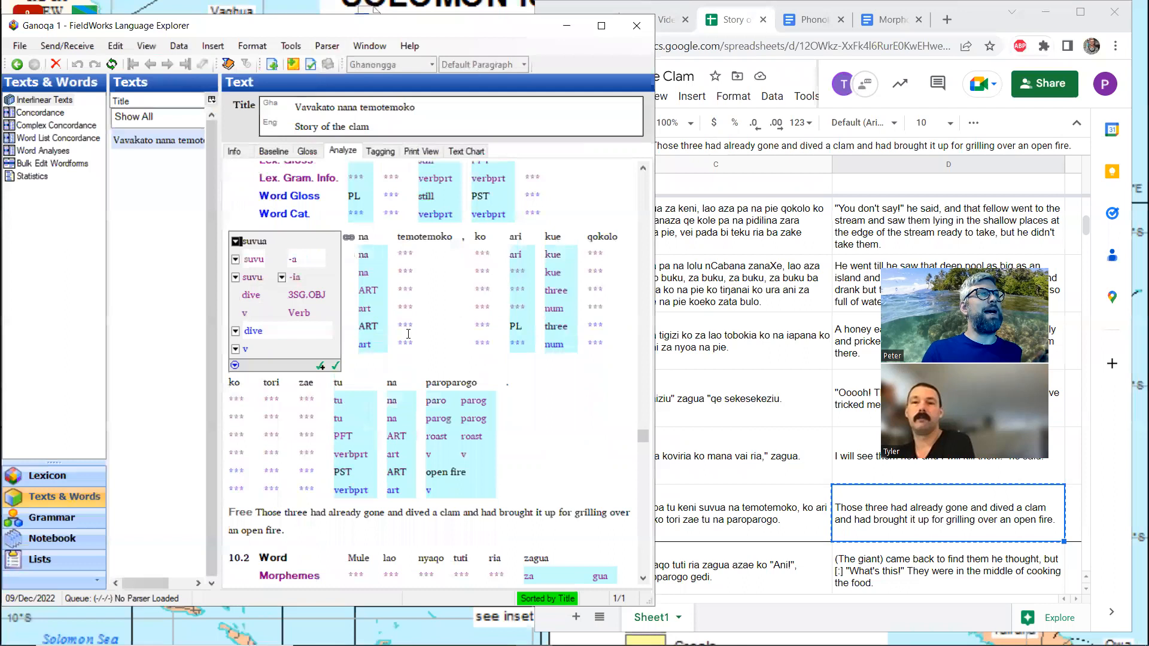
{"action": "scroll", "coordinate": [408, 334], "scroll_direction": "down", "scroll_amount": 3}
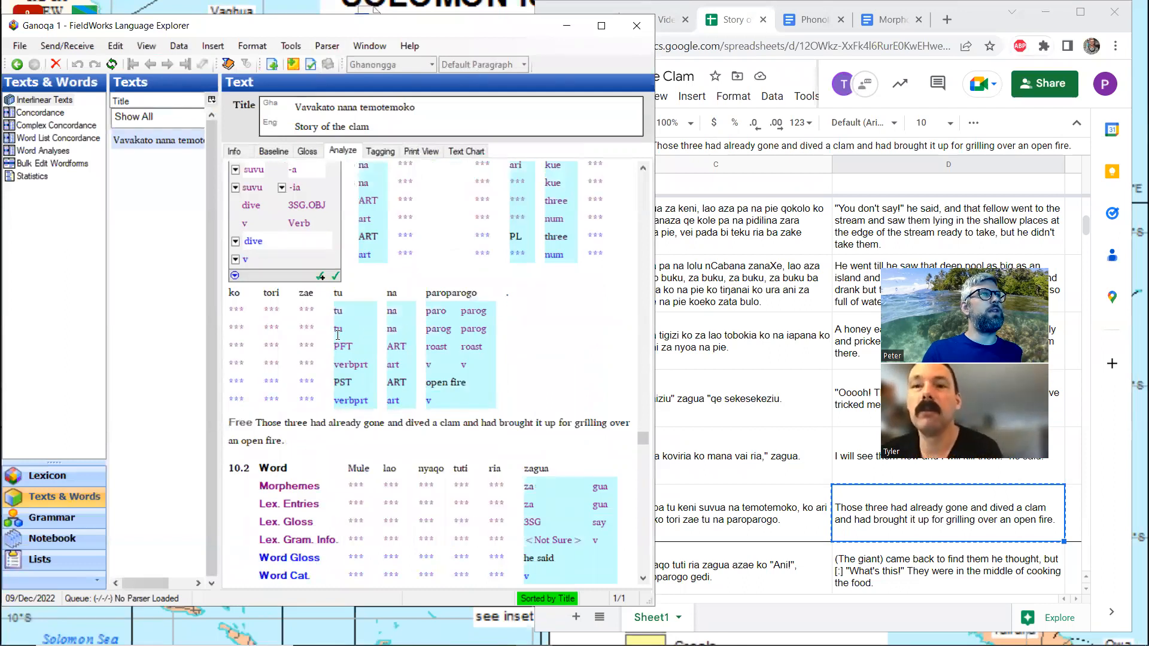
{"action": "scroll", "coordinate": [338, 332], "scroll_direction": "down", "scroll_amount": 6}
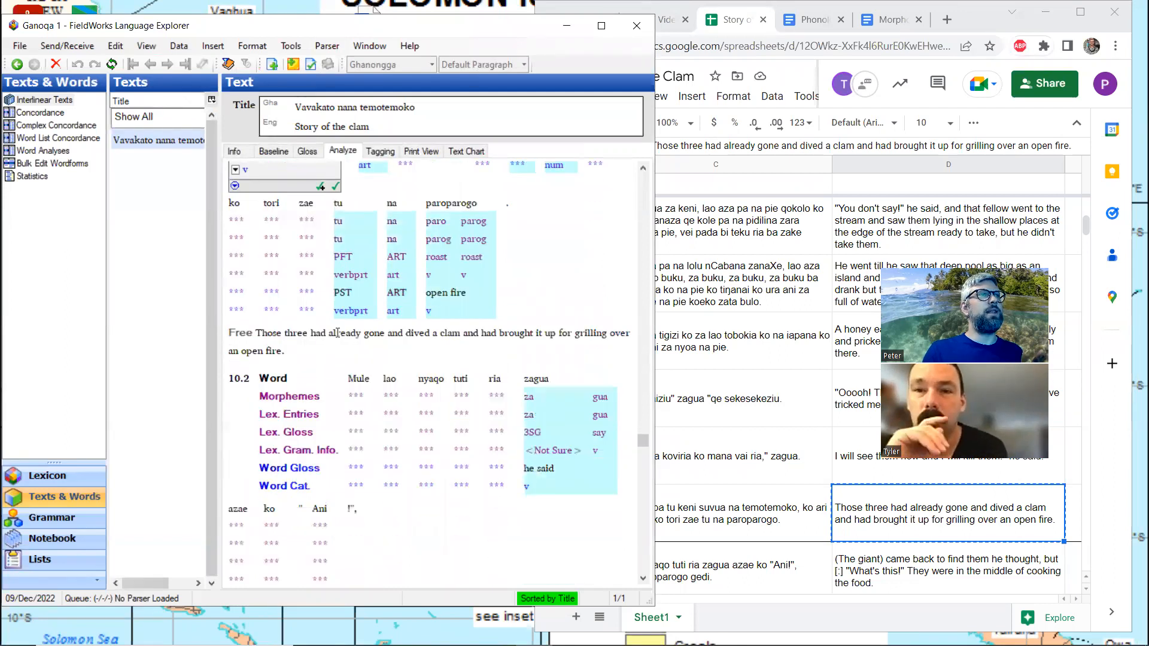
{"action": "scroll", "coordinate": [338, 332], "scroll_direction": "up", "scroll_amount": 9}
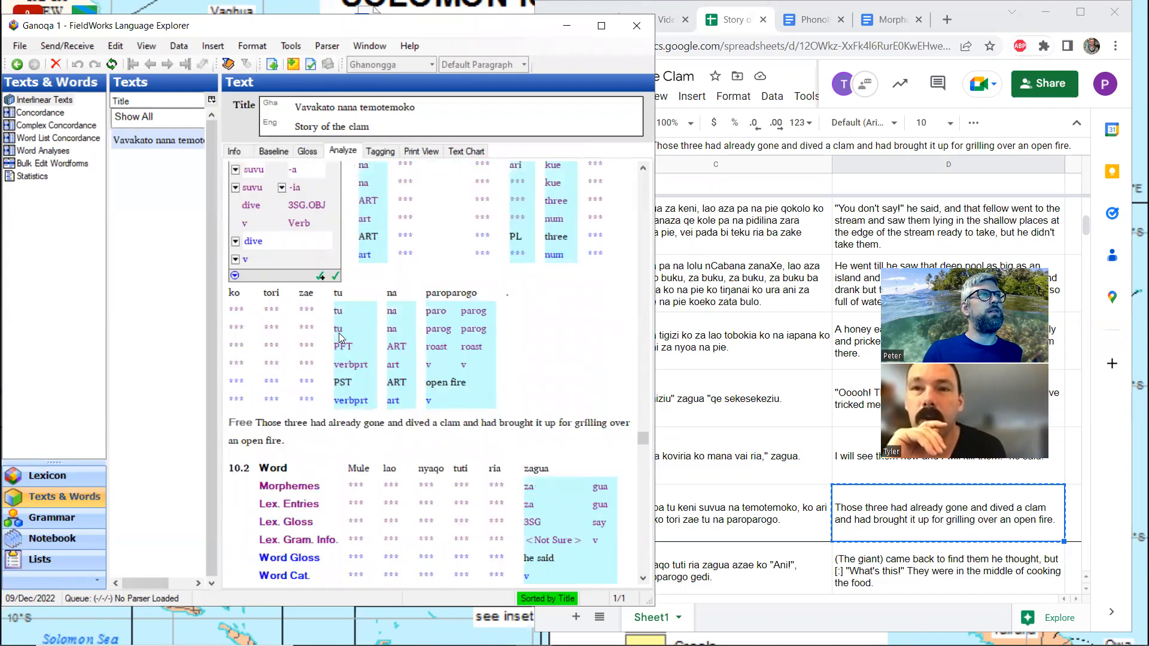
{"action": "scroll", "coordinate": [340, 323], "scroll_direction": "up", "scroll_amount": 3}
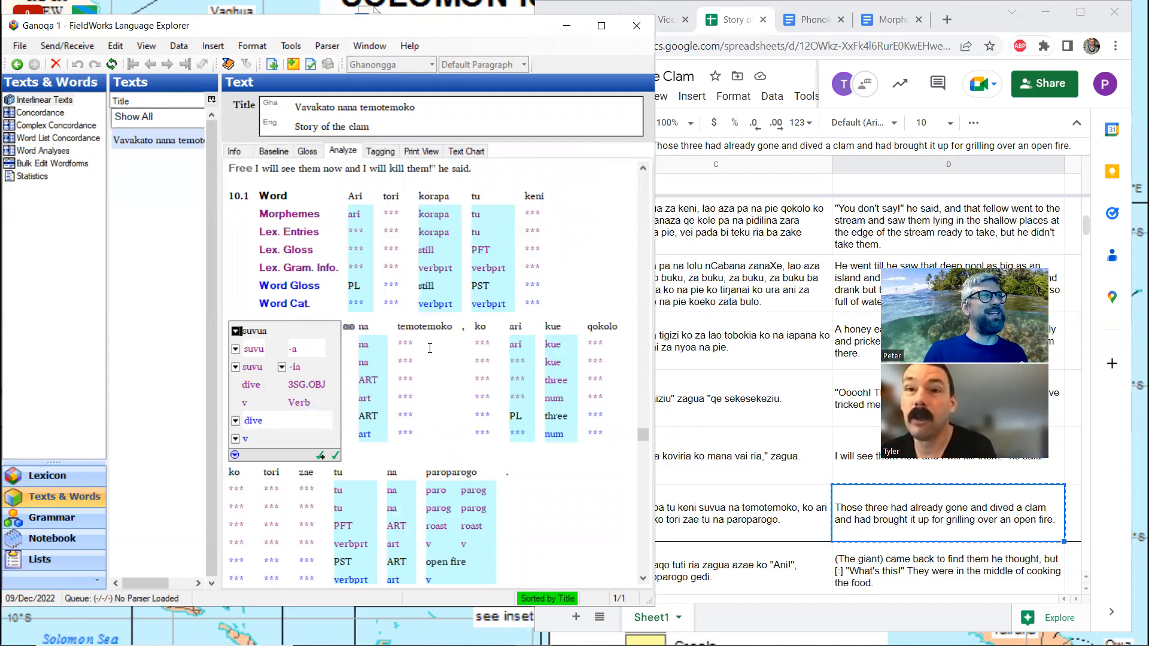
Create a new lexicon entry for the stem "temotemoko" in line 10.1 with the gloss "clam" and the category Noun
{"action": "left_click", "coordinate": [429, 348]}
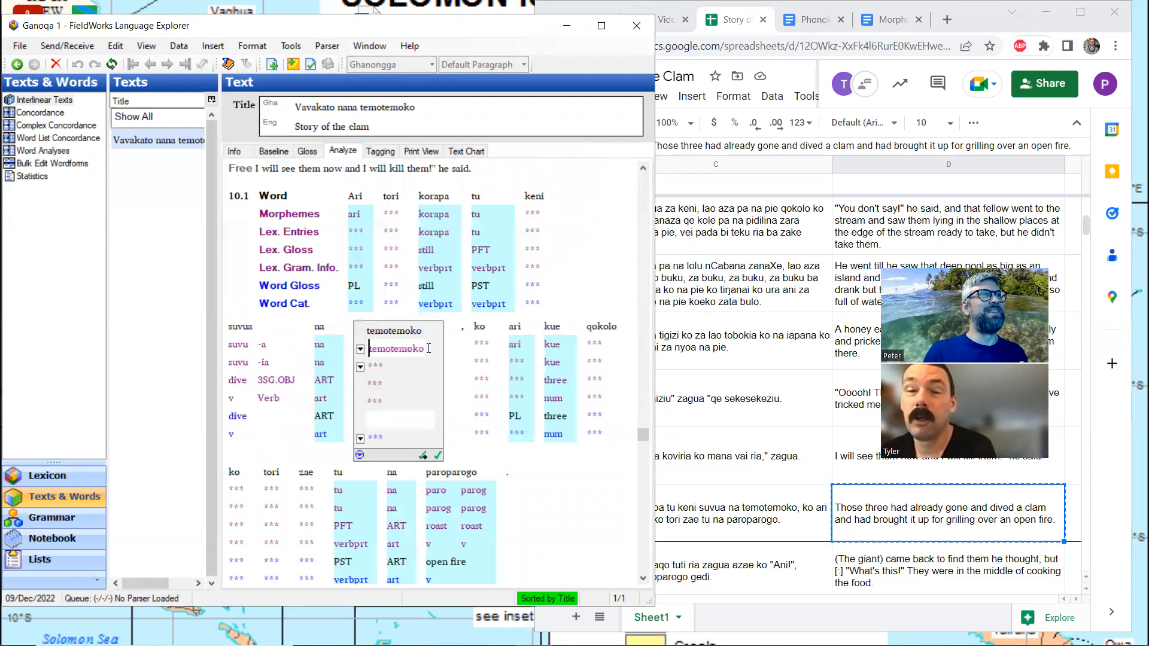
{"action": "left_click", "coordinate": [360, 367]}
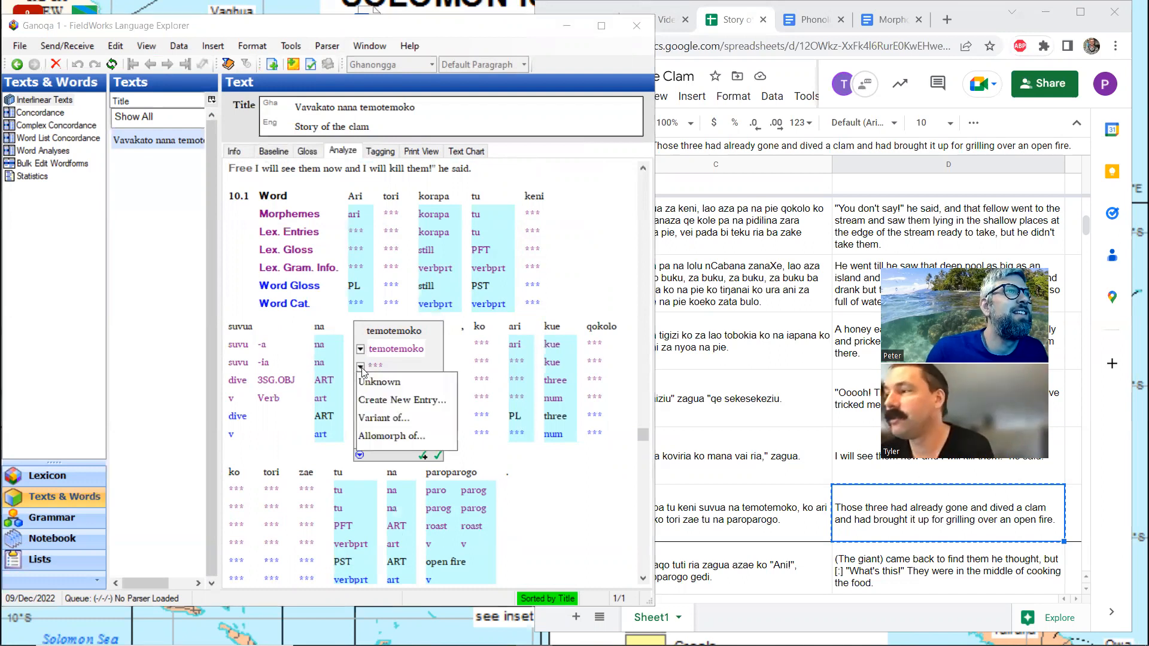
{"action": "left_click", "coordinate": [384, 401]}
{"action": "type", "text": "clam"}
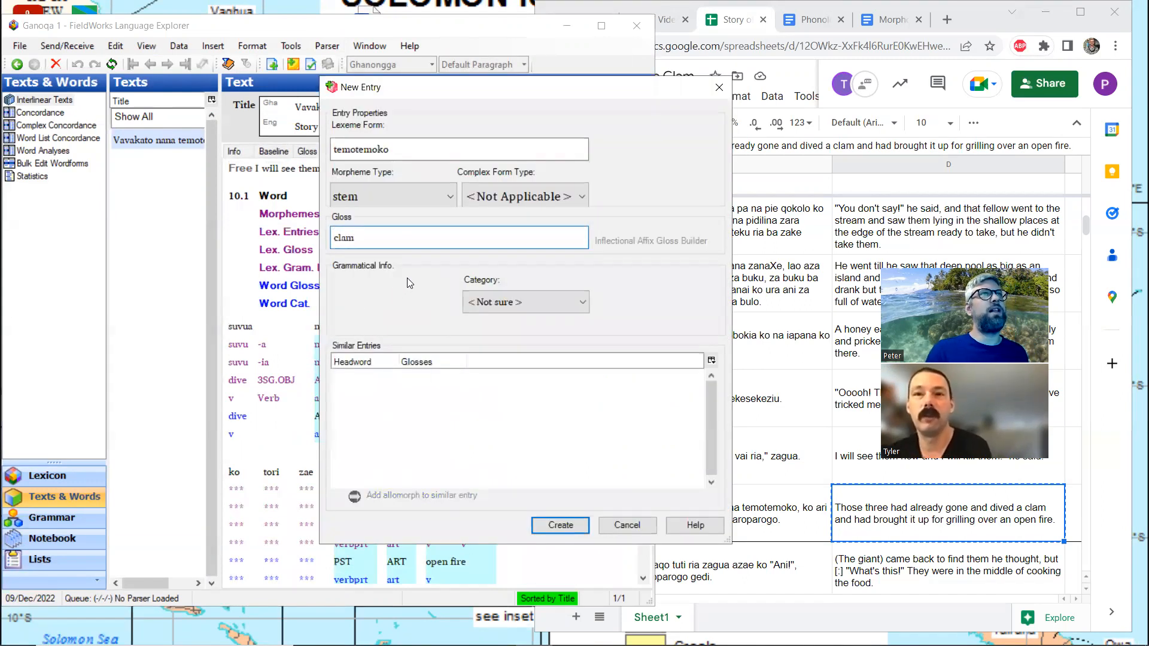
{"action": "left_click", "coordinate": [520, 309]}
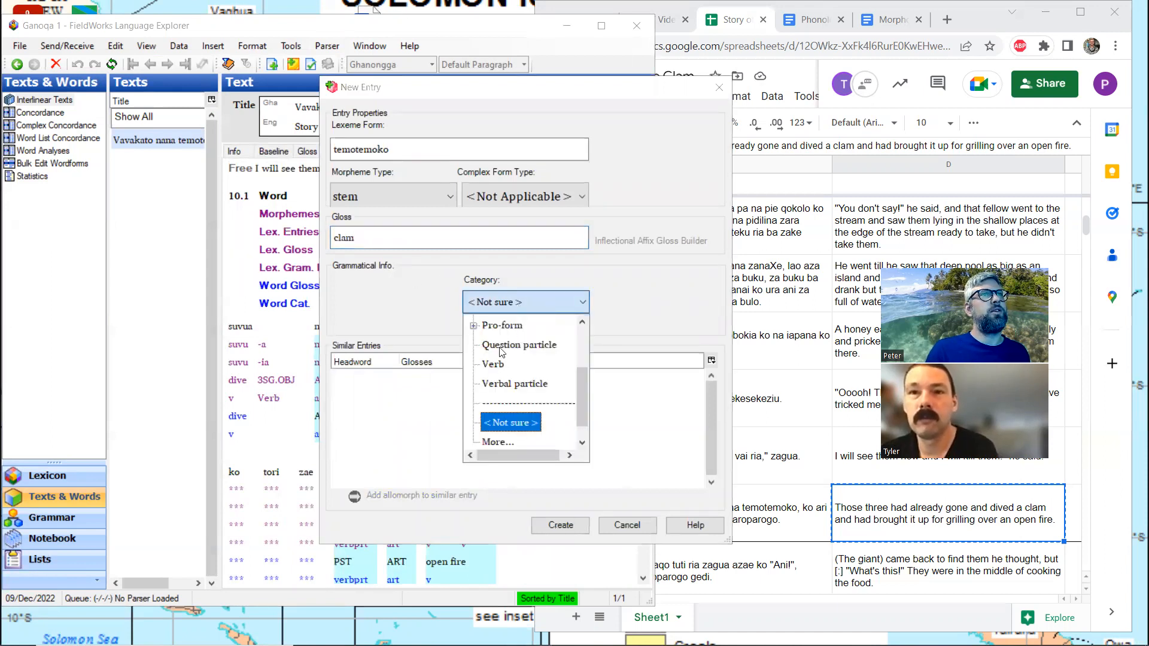
{"action": "scroll", "coordinate": [502, 352], "scroll_direction": "up", "scroll_amount": 1}
{"action": "left_click", "coordinate": [503, 346]}
{"action": "left_click", "coordinate": [582, 525]}
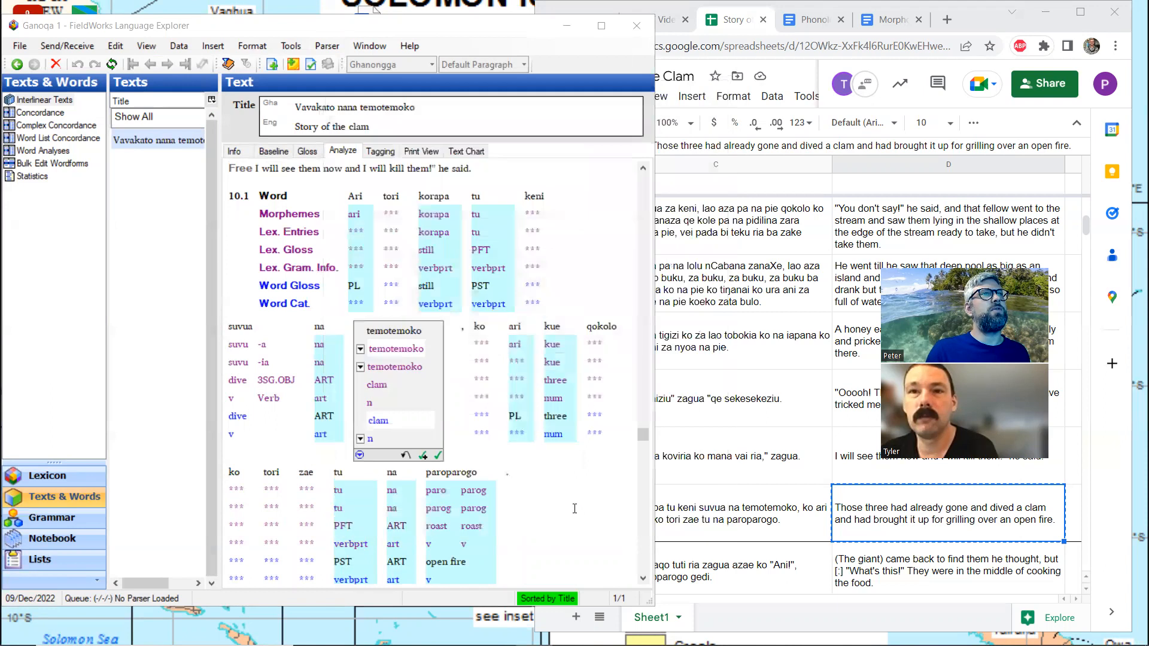
Create a new lexicon entry for the stem "ari" in line 10.1 with the gloss "PL", adding the category Particle from the catalog
{"action": "left_click", "coordinate": [517, 363]}
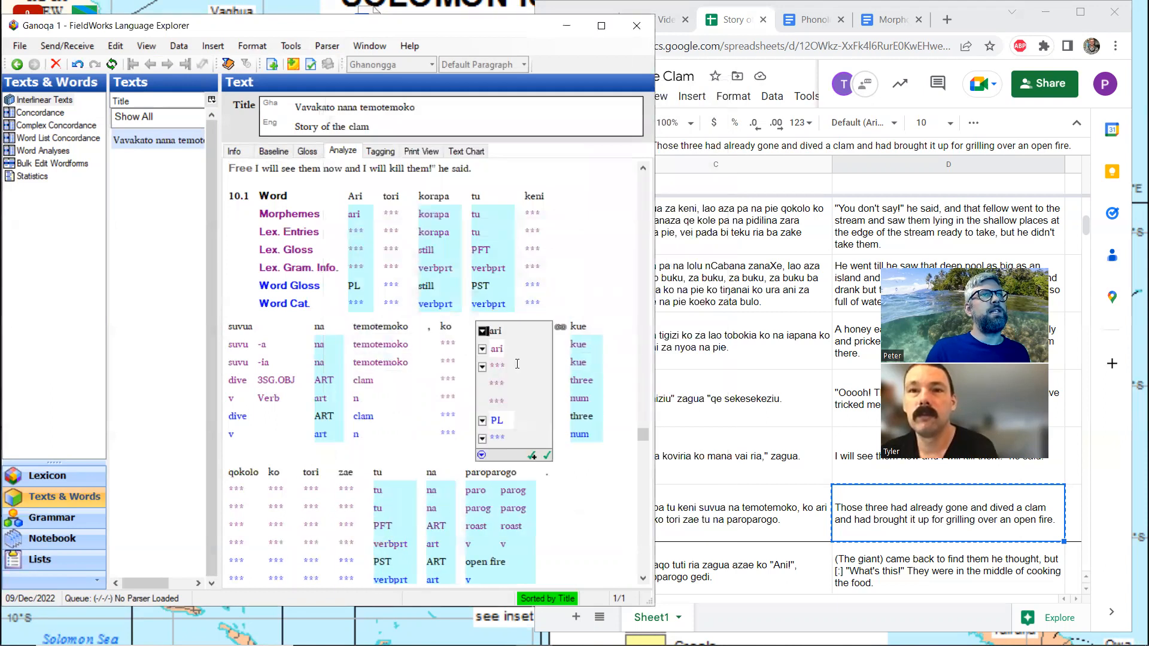
{"action": "left_click", "coordinate": [482, 366]}
{"action": "left_click", "coordinate": [507, 400]}
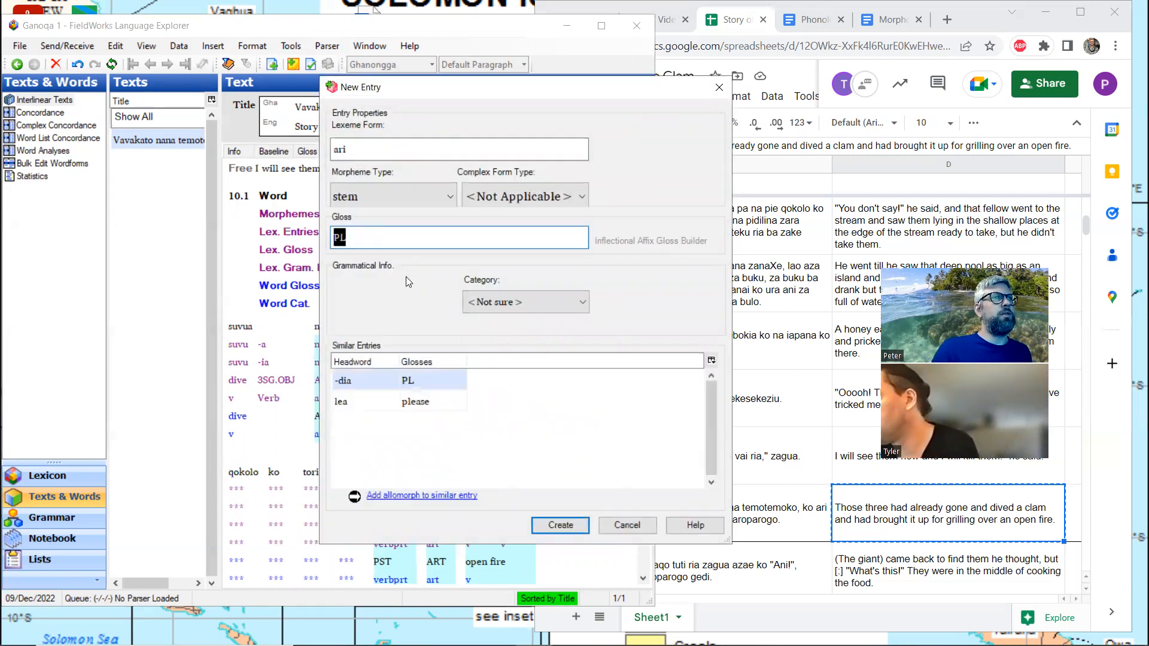
{"action": "left_click", "coordinate": [538, 302]}
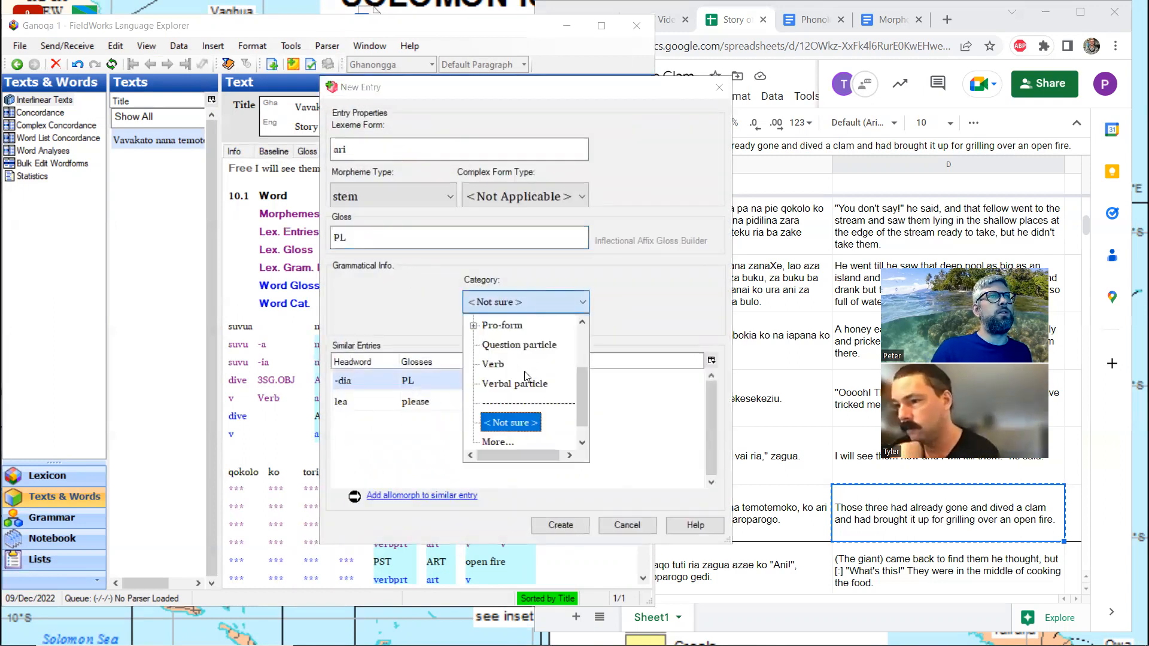
{"action": "scroll", "coordinate": [525, 372], "scroll_direction": "up", "scroll_amount": 1}
{"action": "scroll", "coordinate": [524, 372], "scroll_direction": "down", "scroll_amount": 2}
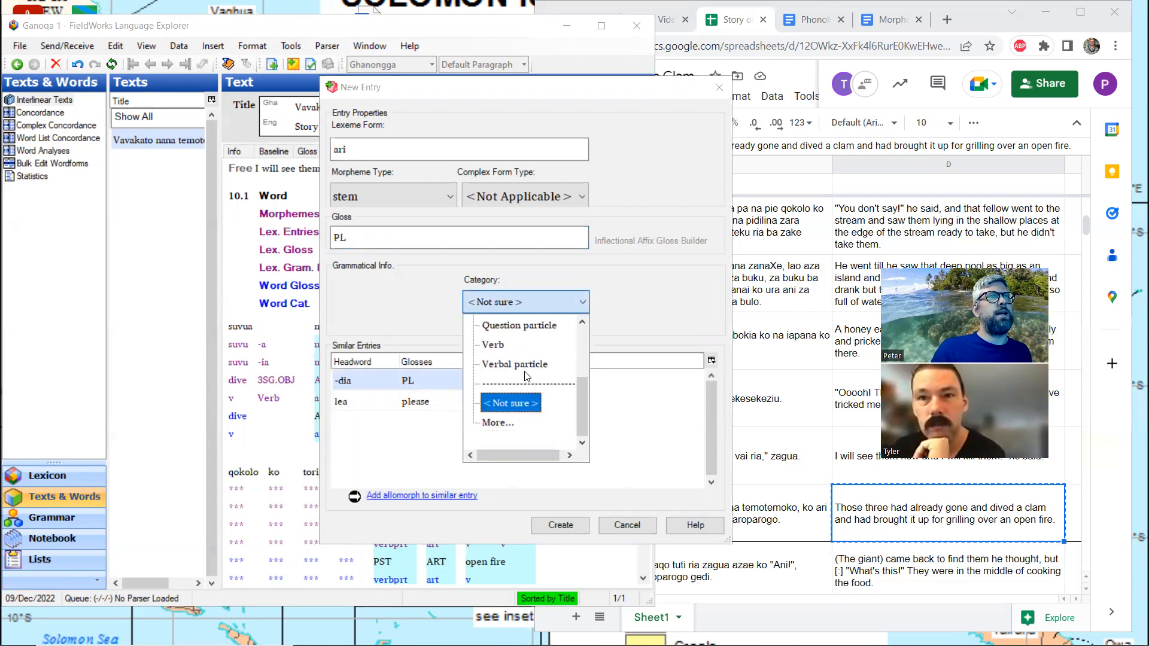
{"action": "left_click", "coordinate": [500, 423]}
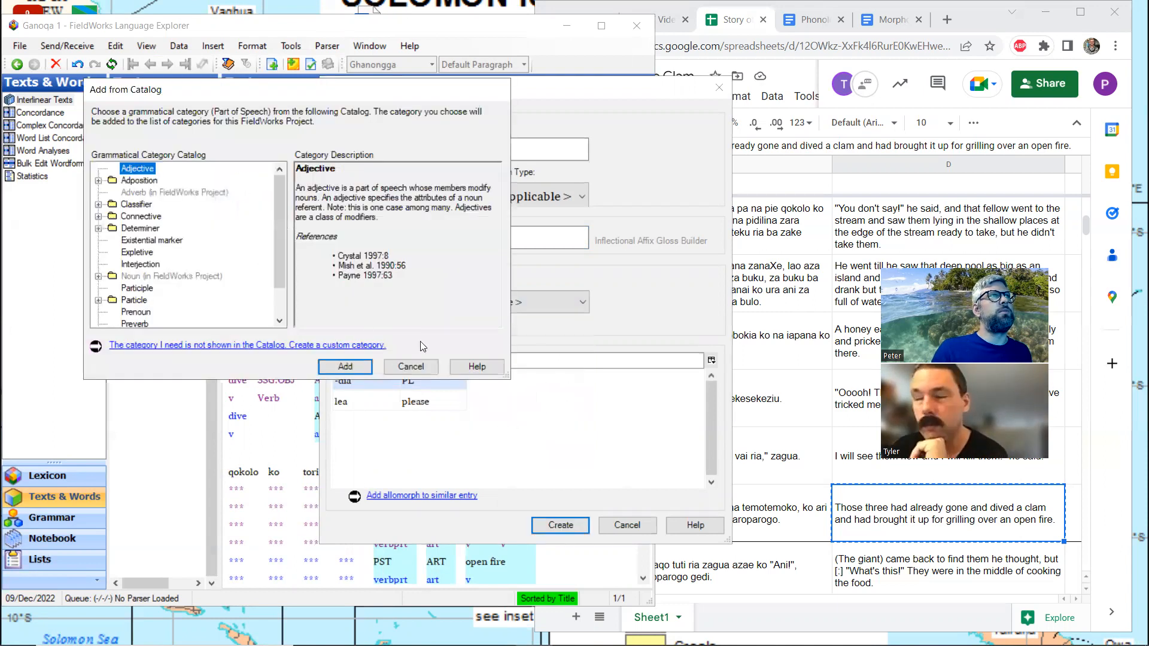
{"action": "left_click", "coordinate": [134, 300]}
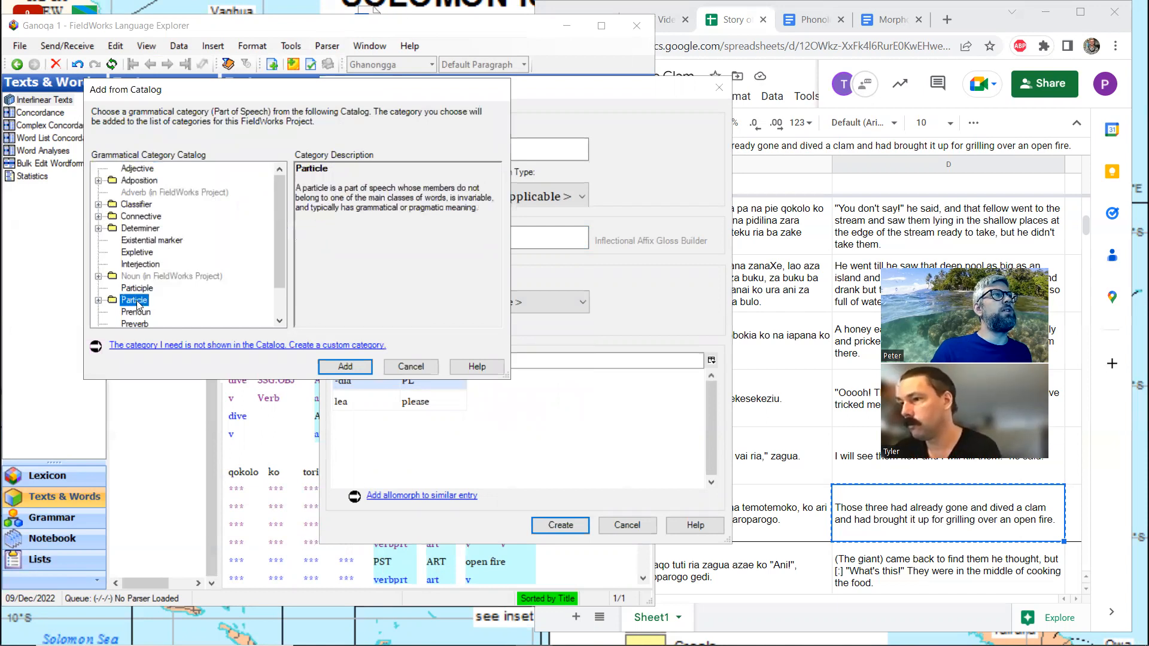
{"action": "left_click", "coordinate": [345, 367]}
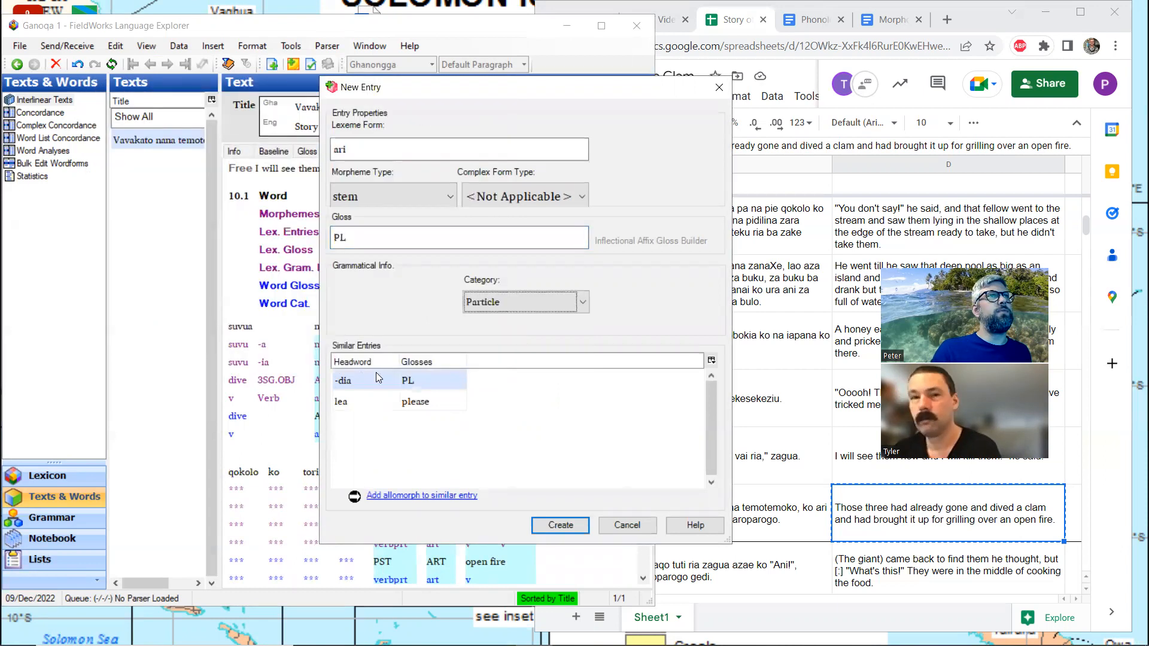
{"action": "left_click", "coordinate": [560, 525]}
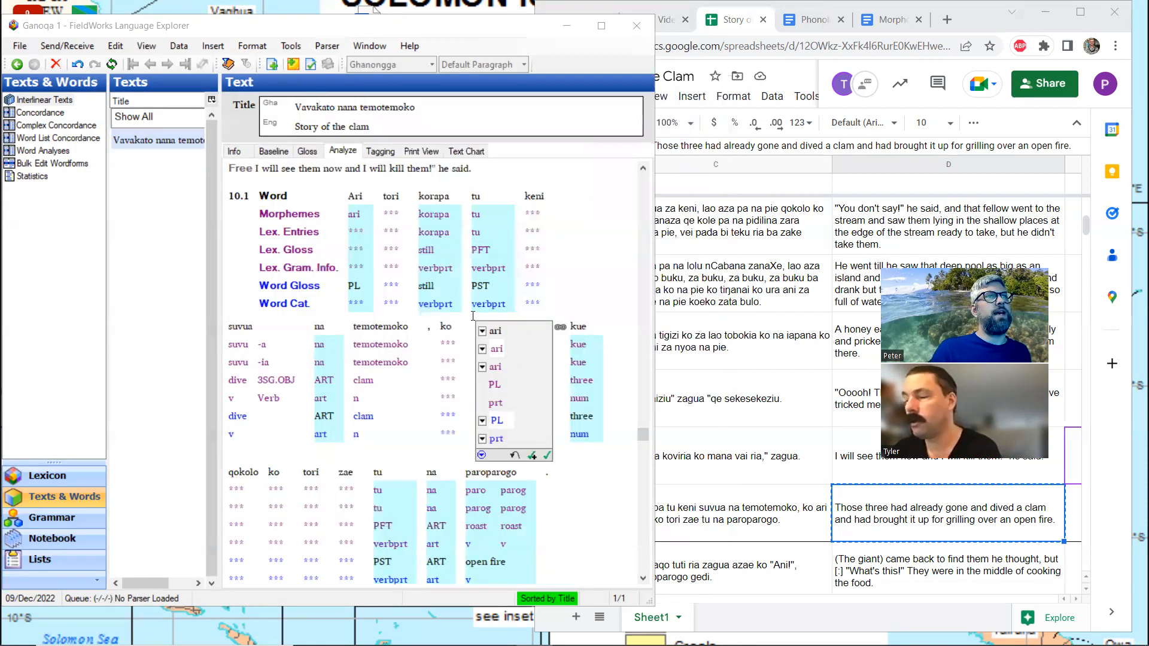
Switch to the Gloss view and copy the English translation from spreadsheet cell D58 into the free translation of line 10.2
{"action": "scroll", "coordinate": [473, 316], "scroll_direction": "down", "scroll_amount": 3}
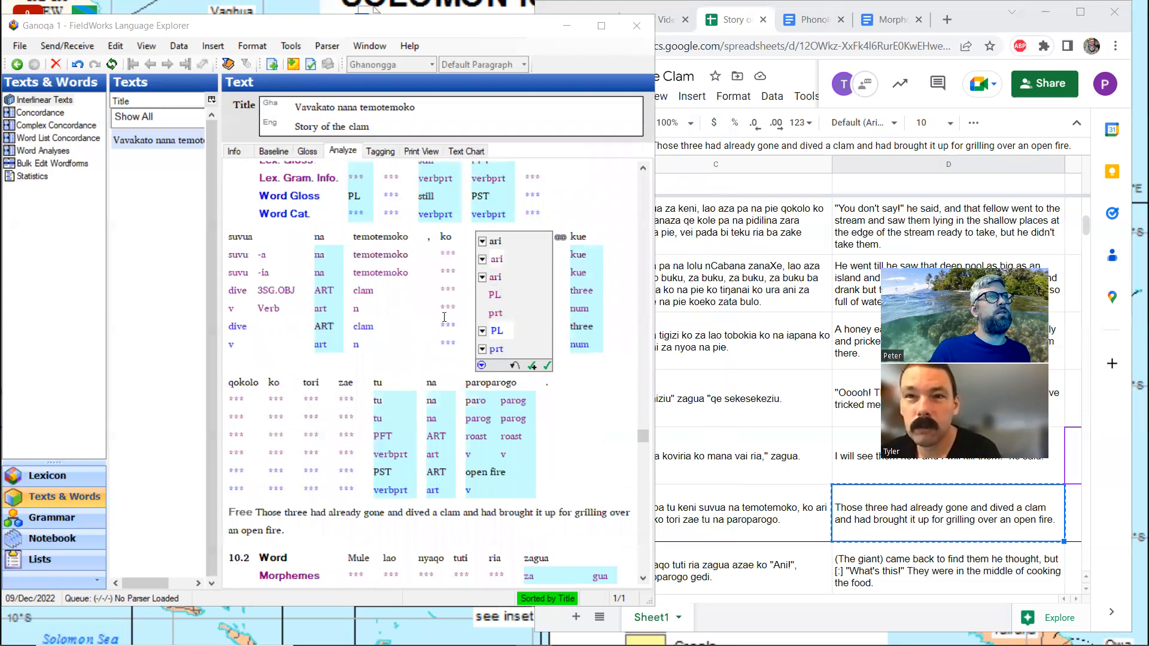
{"action": "scroll", "coordinate": [395, 321], "scroll_direction": "down", "scroll_amount": 6}
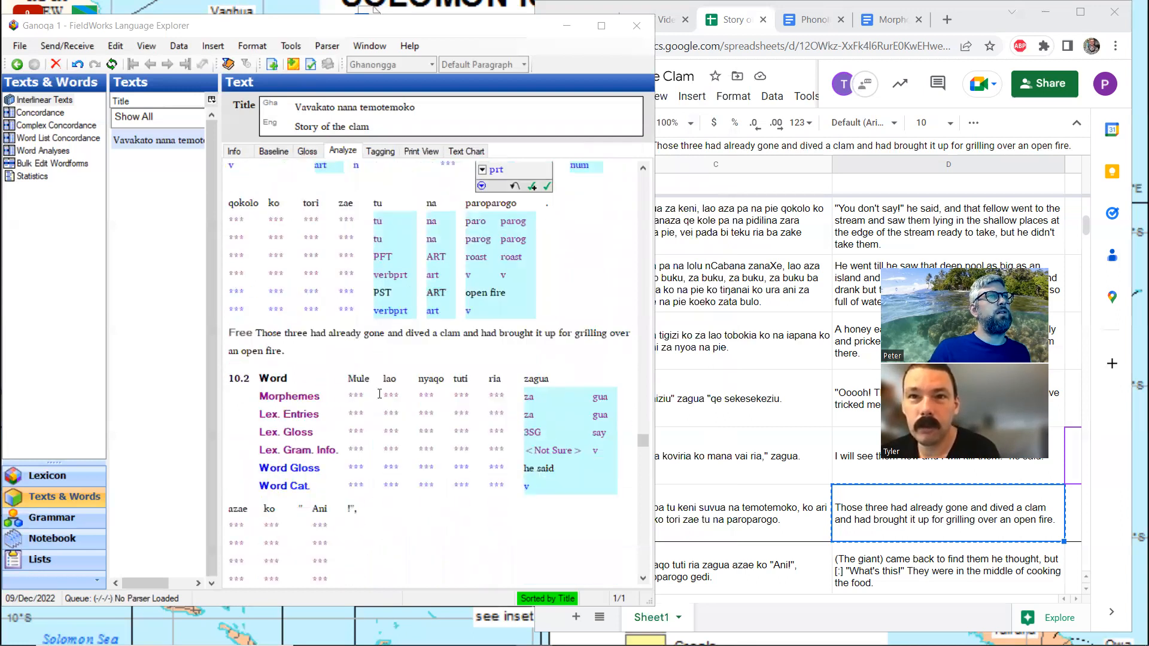
{"action": "left_click", "coordinate": [355, 379]}
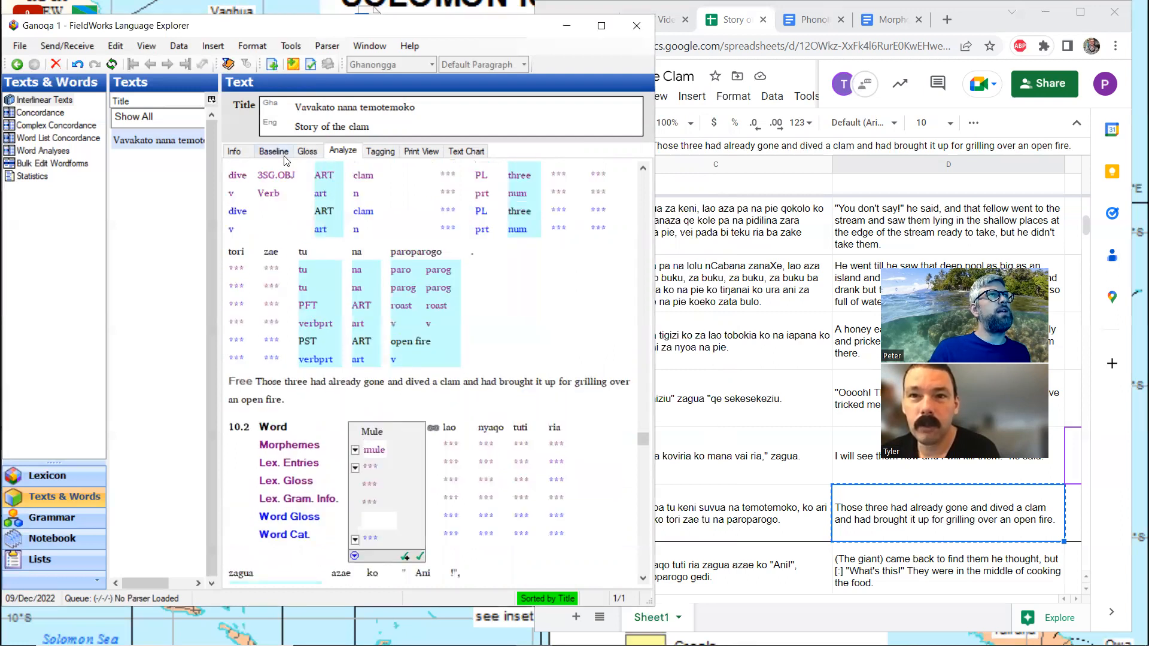
{"action": "left_click", "coordinate": [307, 153]}
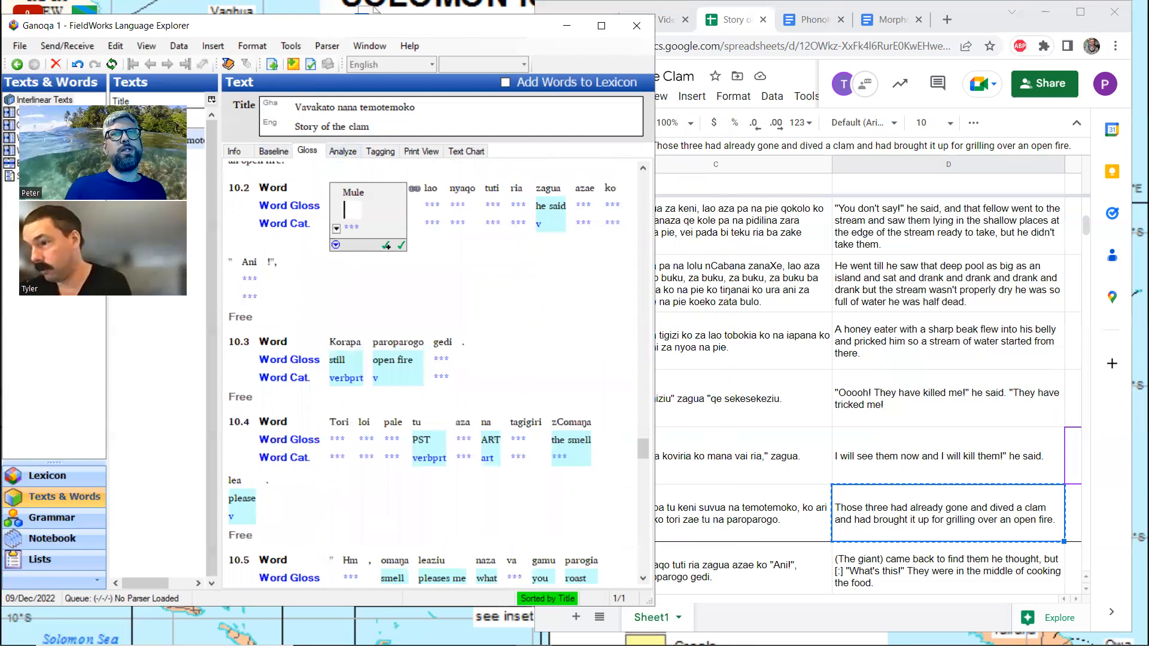
{"action": "left_click", "coordinate": [750, 512]}
{"action": "scroll", "coordinate": [750, 513], "scroll_direction": "down", "scroll_amount": 1}
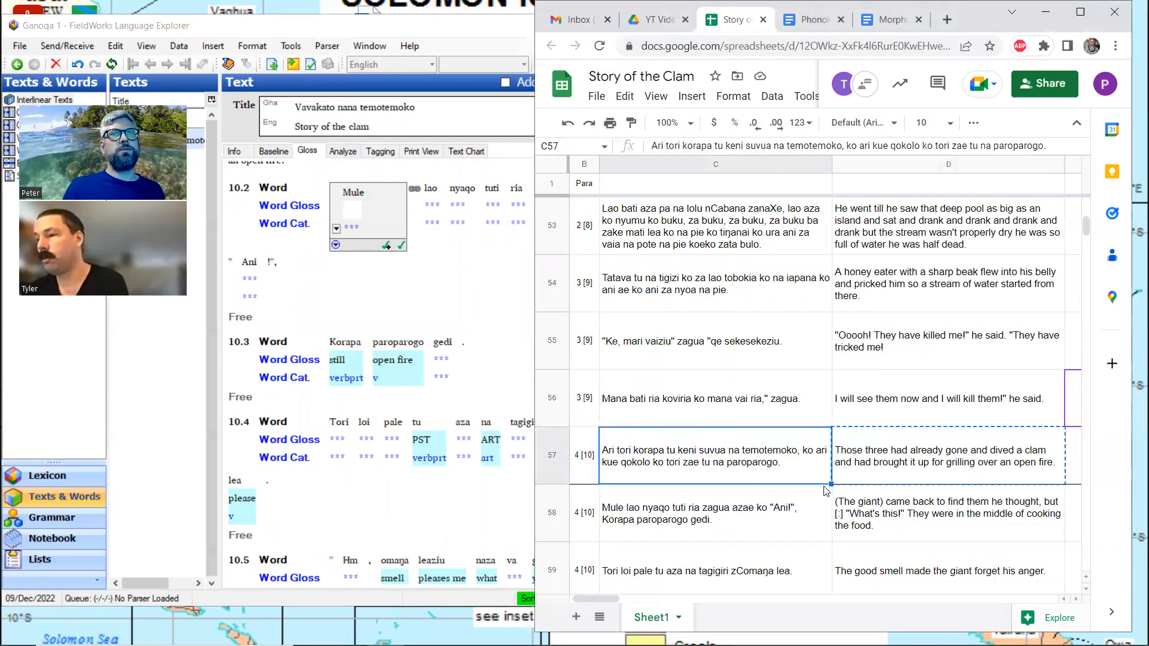
{"action": "left_click", "coordinate": [897, 512]}
{"action": "key", "text": "ctrl+c"}
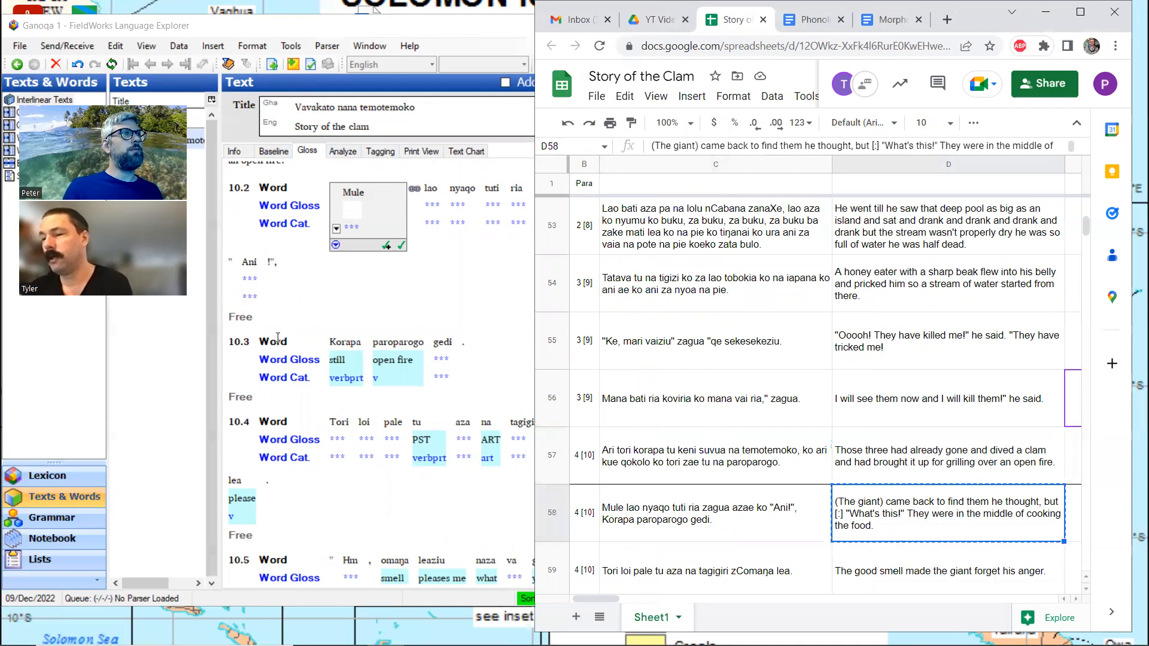
{"action": "left_click", "coordinate": [276, 319]}
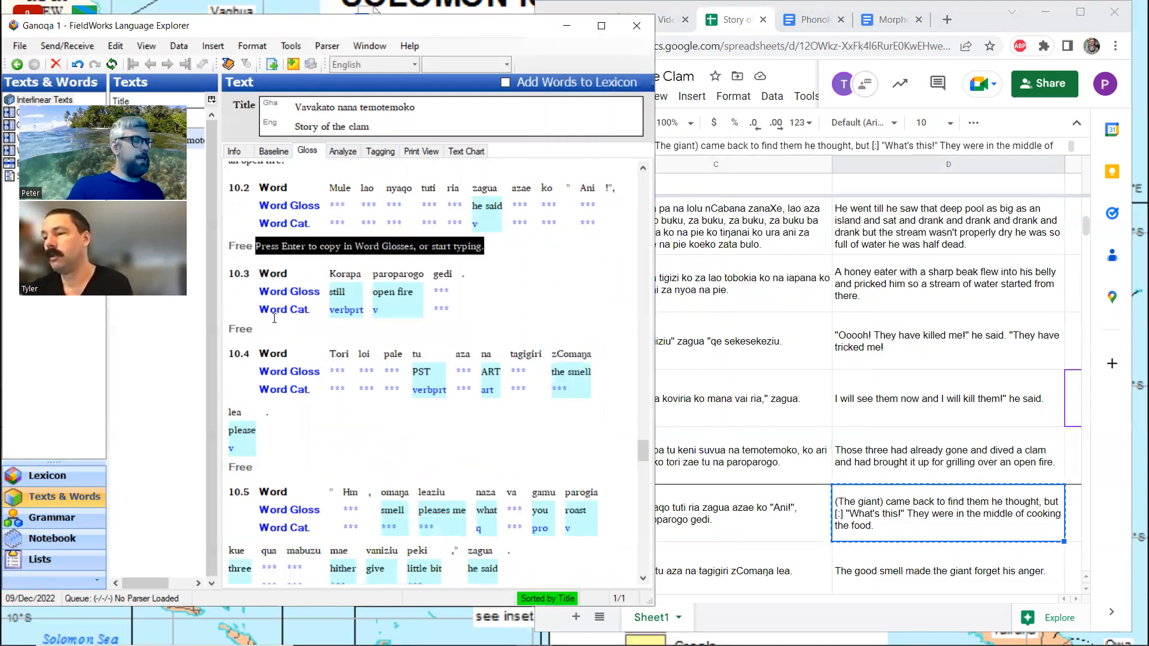
{"action": "key", "text": "ctrl+v"}
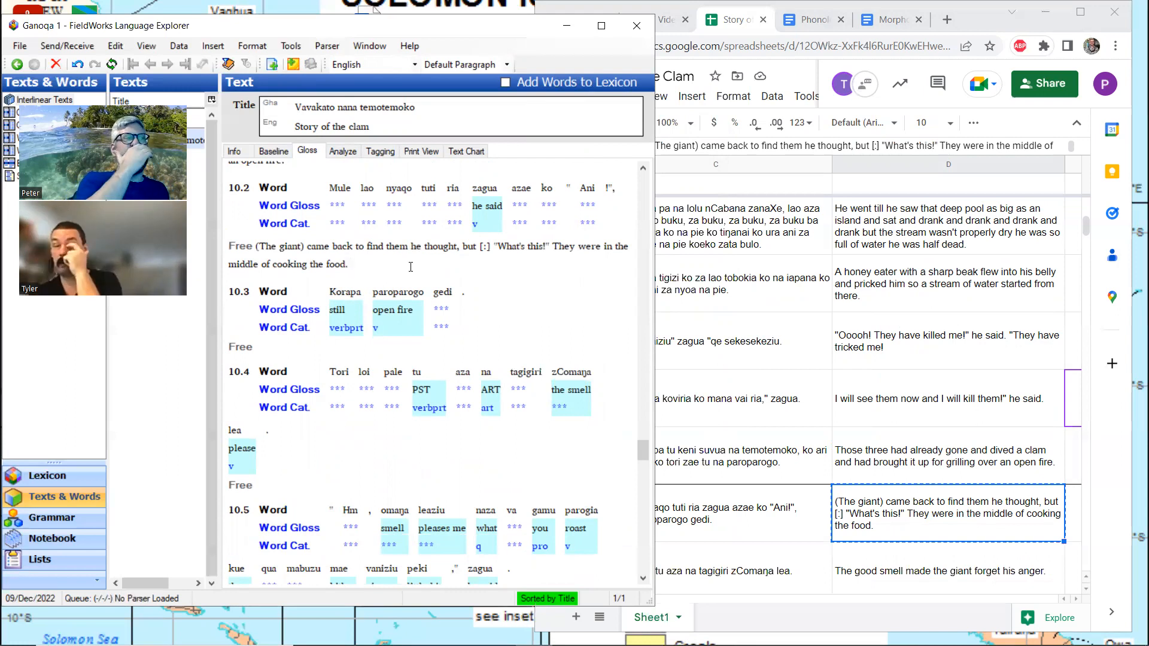
Maximize the Story of the Clam spreadsheet, search it for "lao", and go back through the matches to the first one
{"action": "left_click", "coordinate": [1067, 7]}
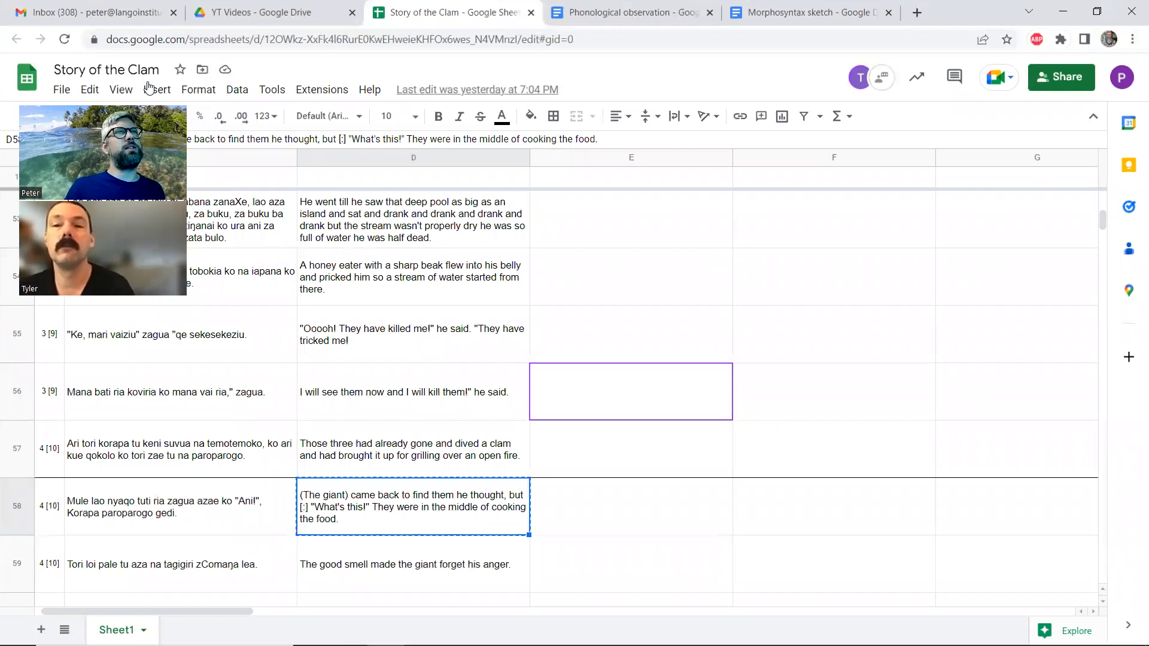
{"action": "key", "text": "ctrl+f"}
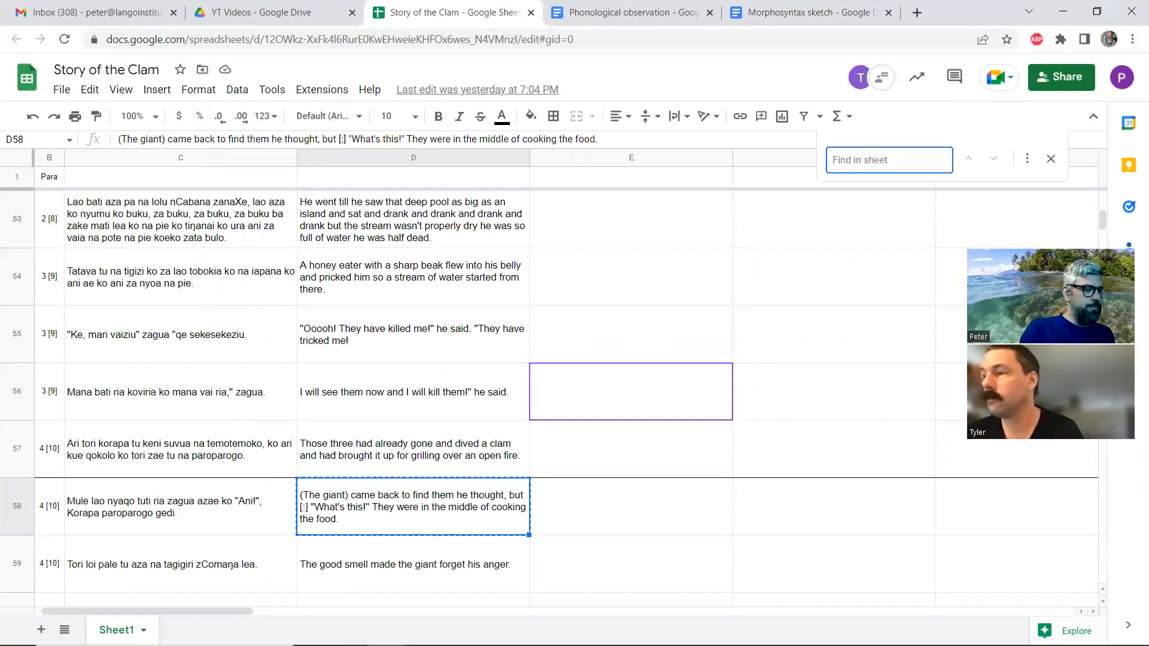
{"action": "type", "text": "lao"}
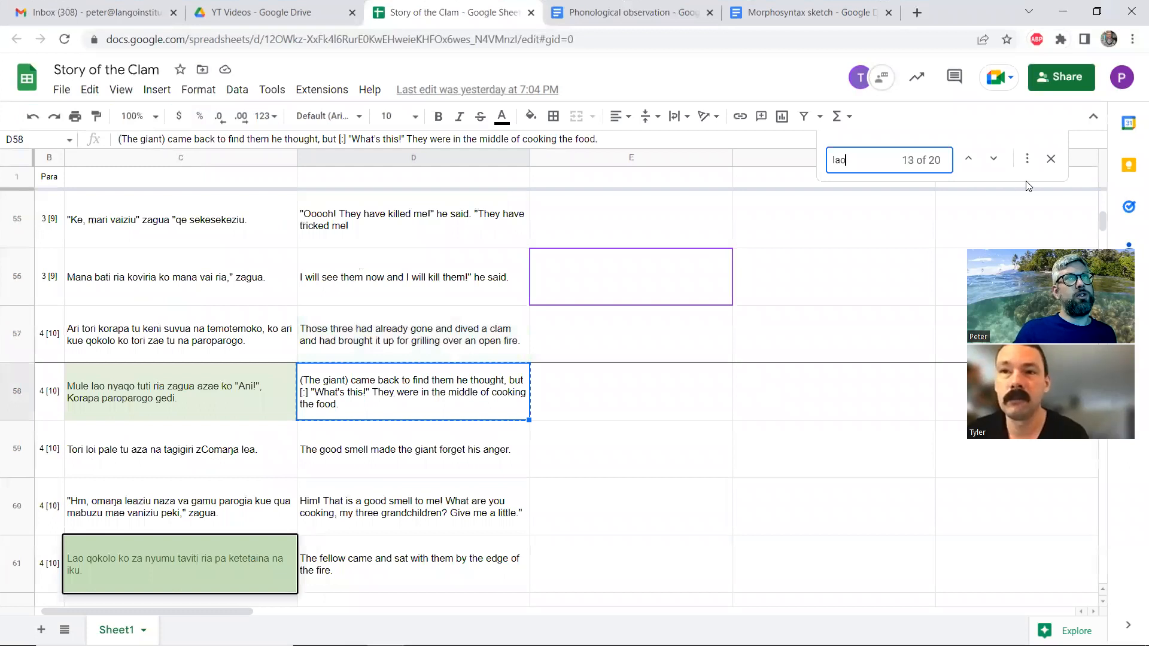
{"action": "left_click", "coordinate": [968, 158]}
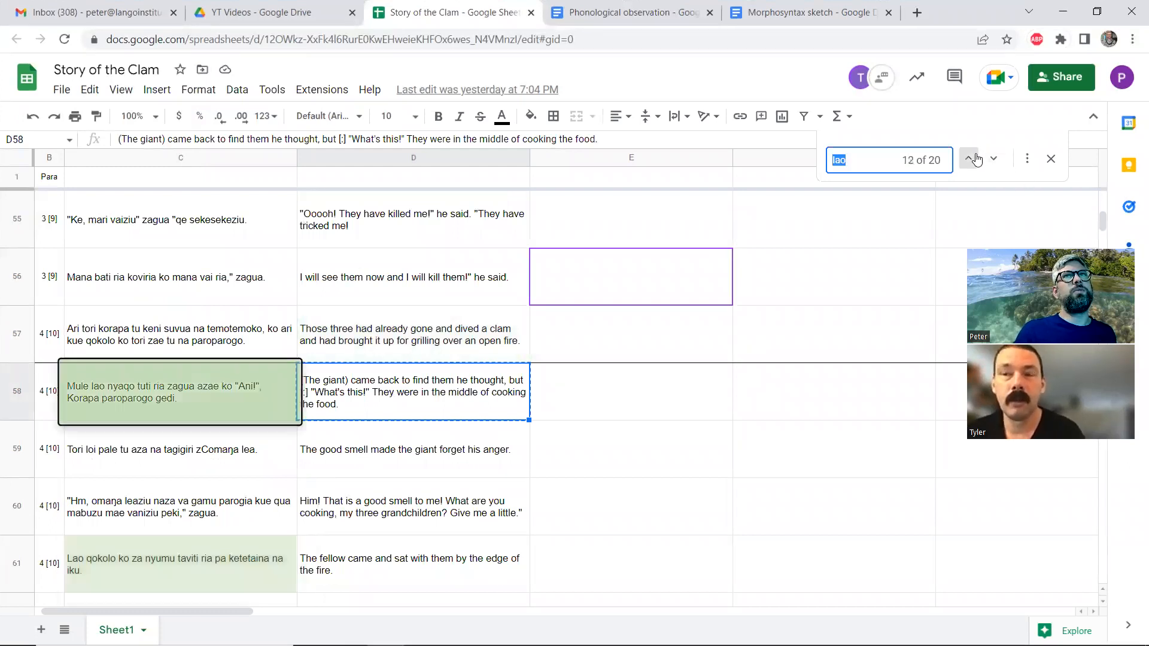
{"action": "left_click", "coordinate": [968, 159]}
{"action": "left_click", "coordinate": [969, 159]}
{"action": "left_click", "coordinate": [968, 158]}
{"action": "left_click", "coordinate": [975, 159]}
{"action": "left_click", "coordinate": [975, 159]}
{"action": "left_click", "coordinate": [975, 159]}
{"action": "left_click", "coordinate": [975, 159]}
{"action": "left_click", "coordinate": [976, 158]}
{"action": "left_click", "coordinate": [975, 159]}
{"action": "left_click", "coordinate": [976, 158]}
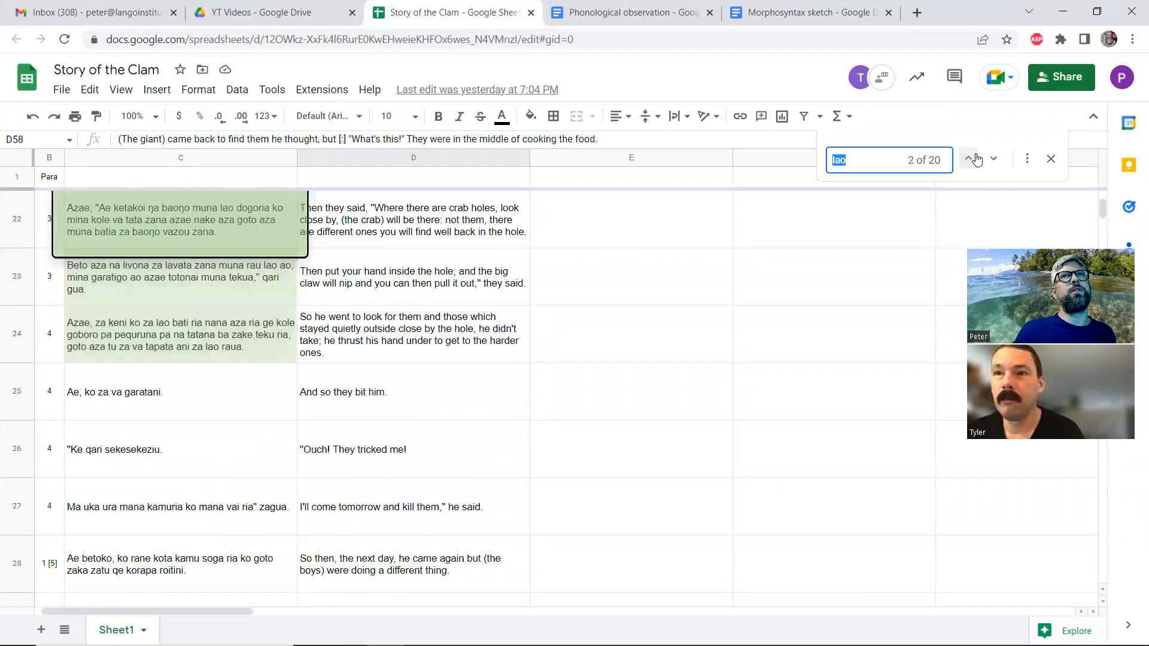
{"action": "left_click", "coordinate": [976, 158]}
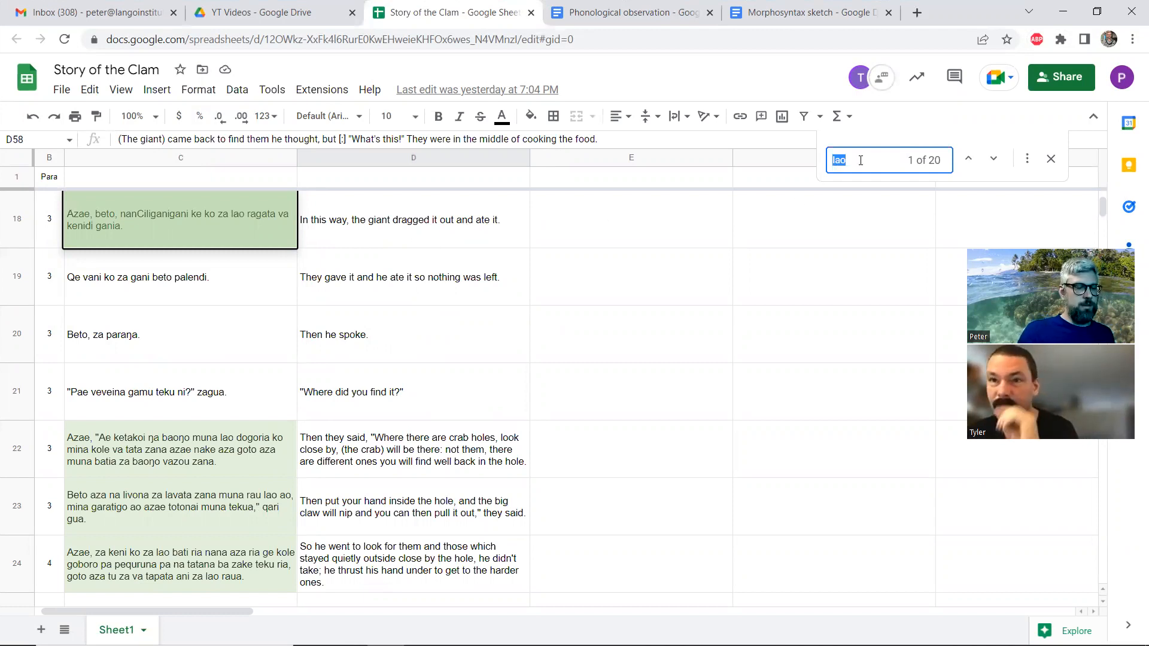
Narrow the search to "lao" preceded by a space, and go back through the matches to the first one
{"action": "type", "text": "lao"}
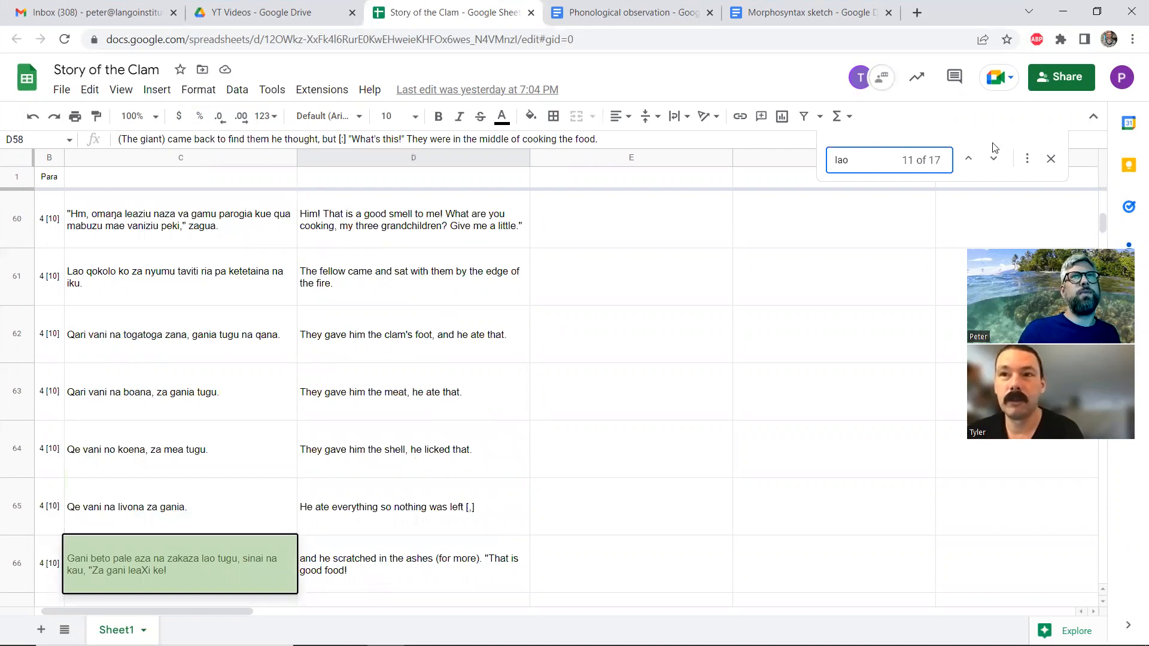
{"action": "key", "text": "BackSpace"}
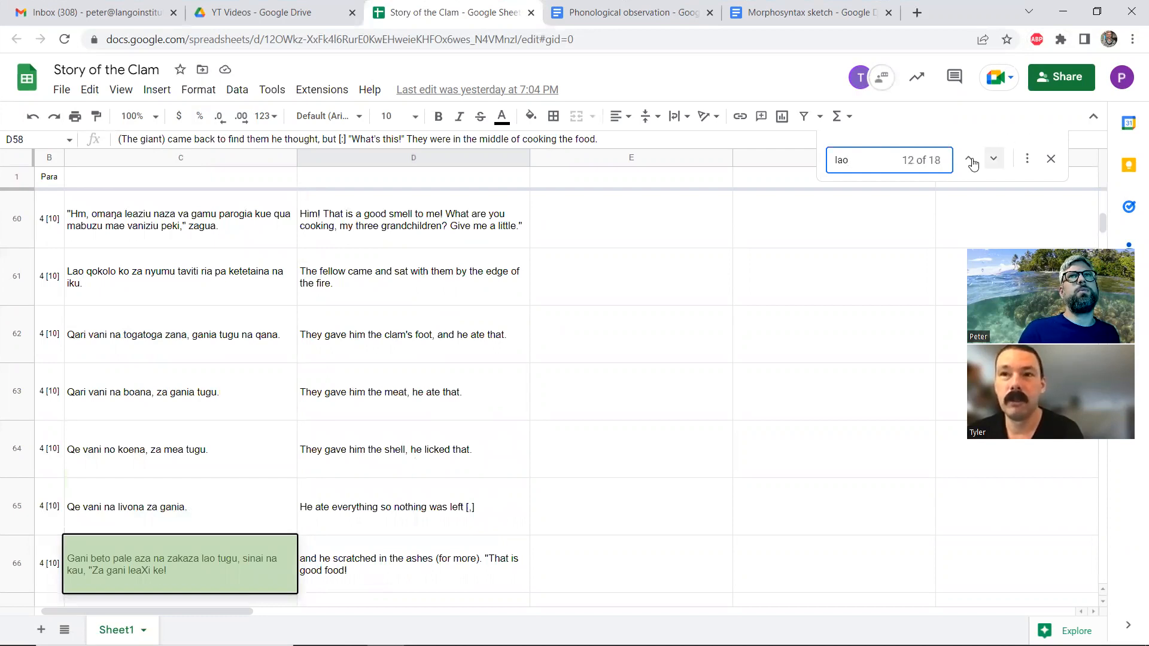
{"action": "left_click", "coordinate": [969, 159]}
{"action": "left_click", "coordinate": [973, 165]}
{"action": "left_click", "coordinate": [973, 164]}
{"action": "left_click", "coordinate": [973, 165]}
{"action": "left_click", "coordinate": [973, 165]}
{"action": "left_click", "coordinate": [973, 165]}
{"action": "left_click", "coordinate": [973, 164]}
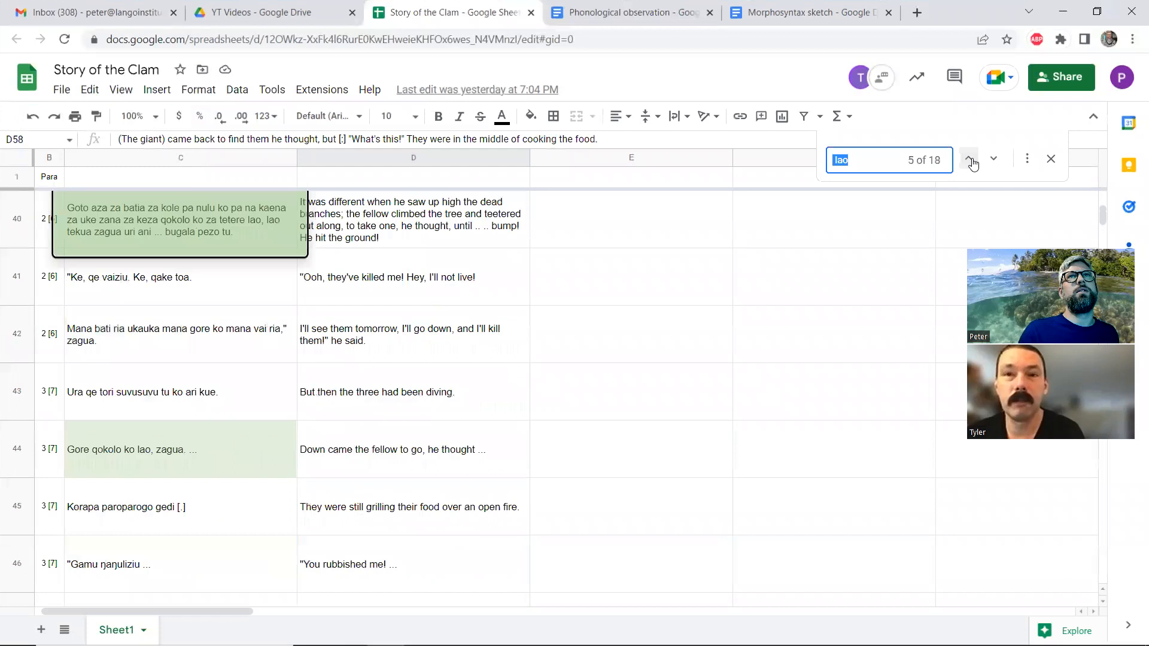
{"action": "left_click", "coordinate": [973, 164]}
{"action": "left_click", "coordinate": [973, 165]}
{"action": "left_click", "coordinate": [973, 165]}
{"action": "left_click", "coordinate": [973, 164]}
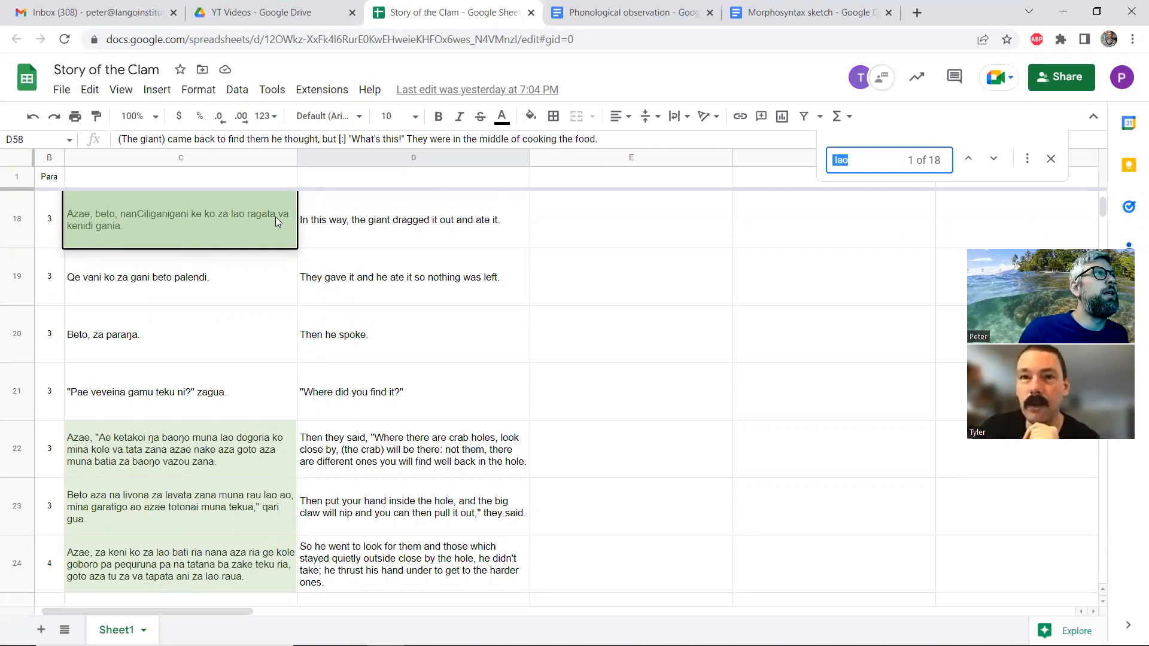
Step forward through the "lao" matches to the ninth, comparing each sentence with its English translation, and restore the spreadsheet window's size
{"action": "left_click", "coordinate": [992, 161]}
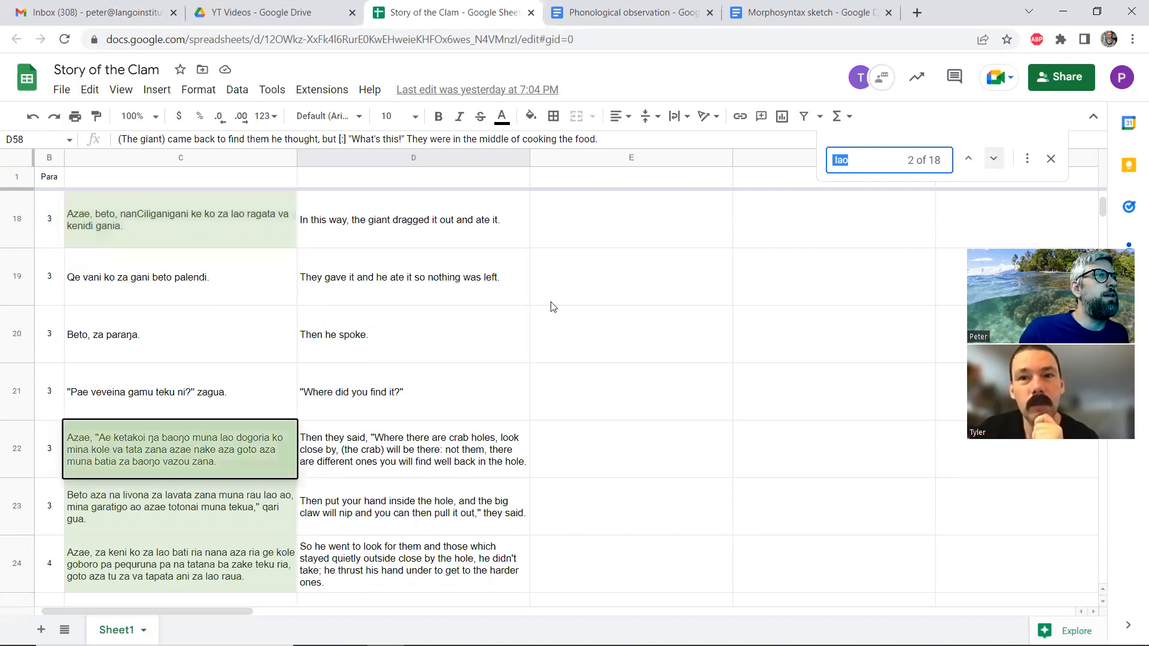
{"action": "scroll", "coordinate": [551, 306], "scroll_direction": "down", "scroll_amount": 1}
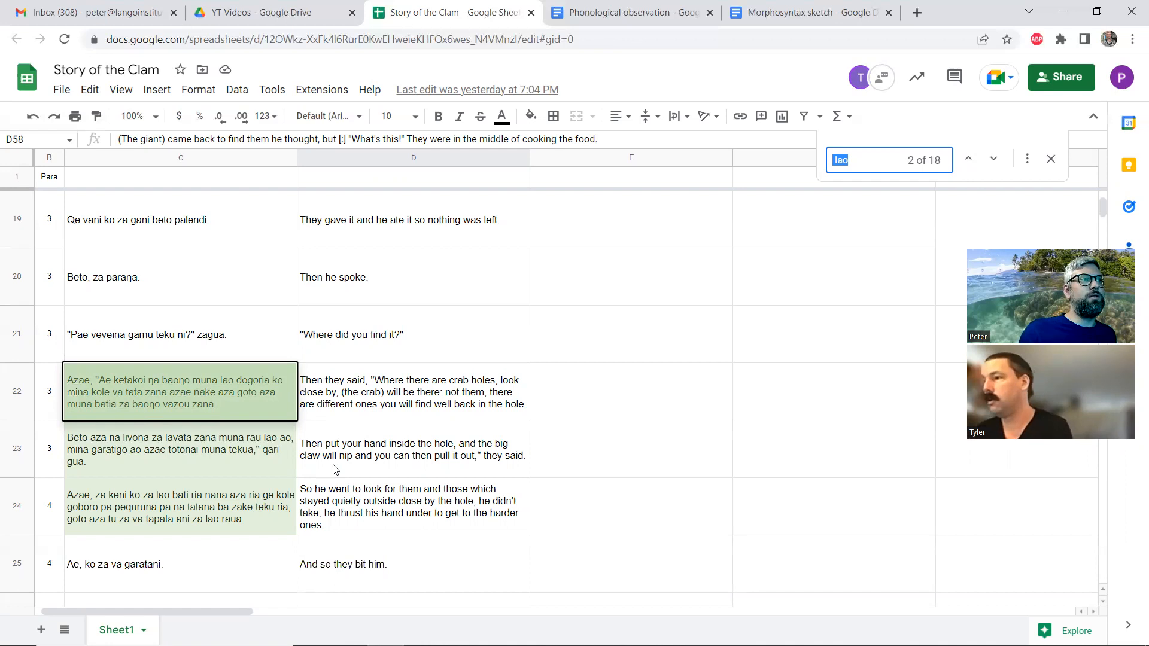
{"action": "left_click", "coordinate": [993, 160]}
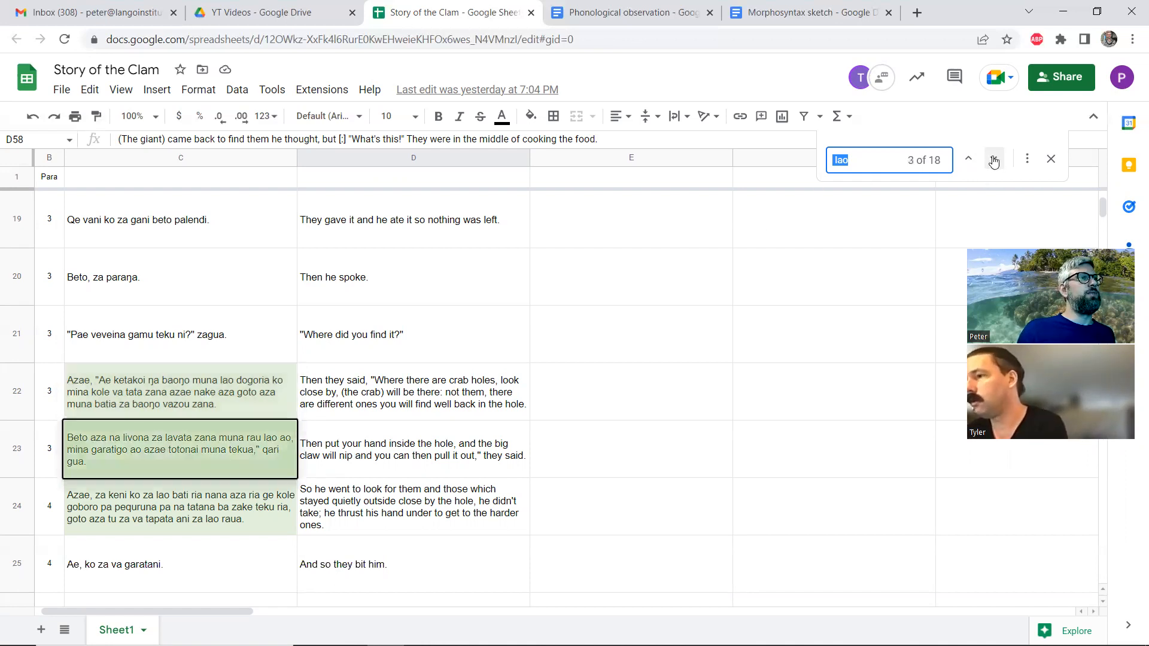
{"action": "double_click", "coordinate": [993, 160]}
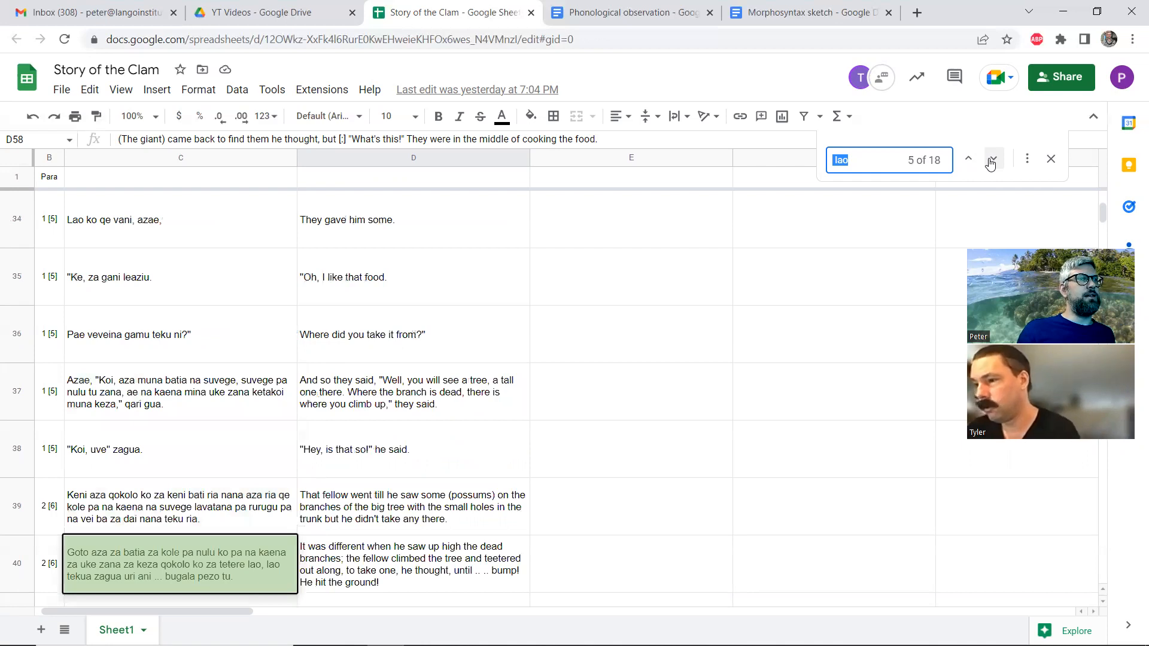
{"action": "left_click", "coordinate": [993, 160]}
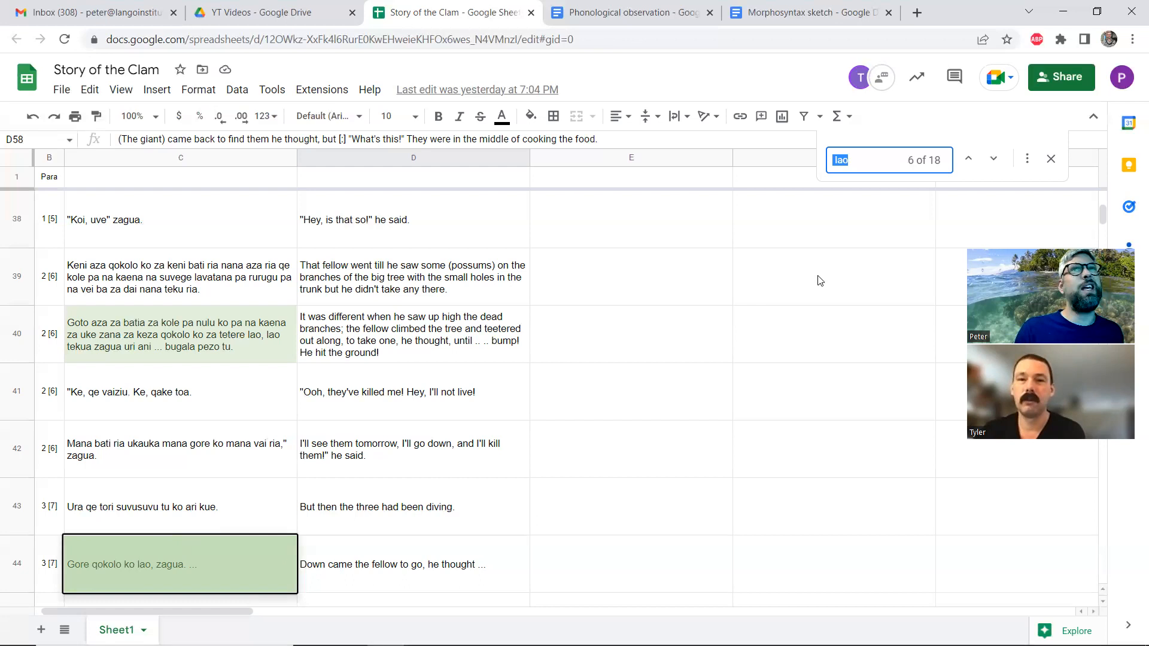
{"action": "left_click", "coordinate": [994, 166]}
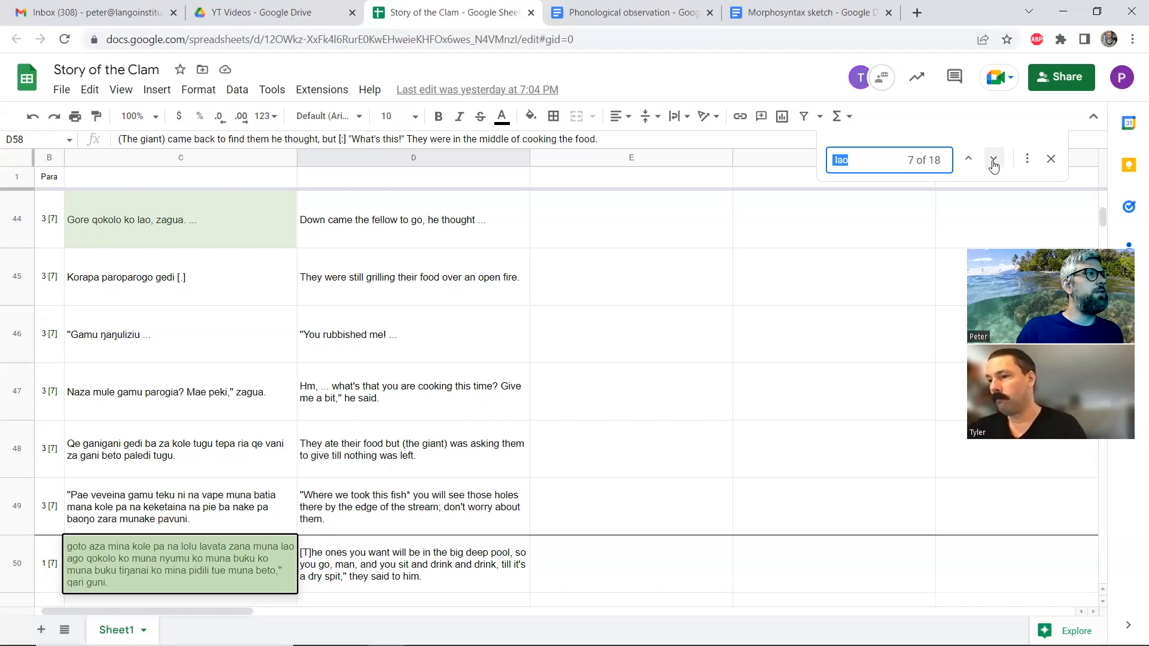
{"action": "left_click", "coordinate": [993, 160]}
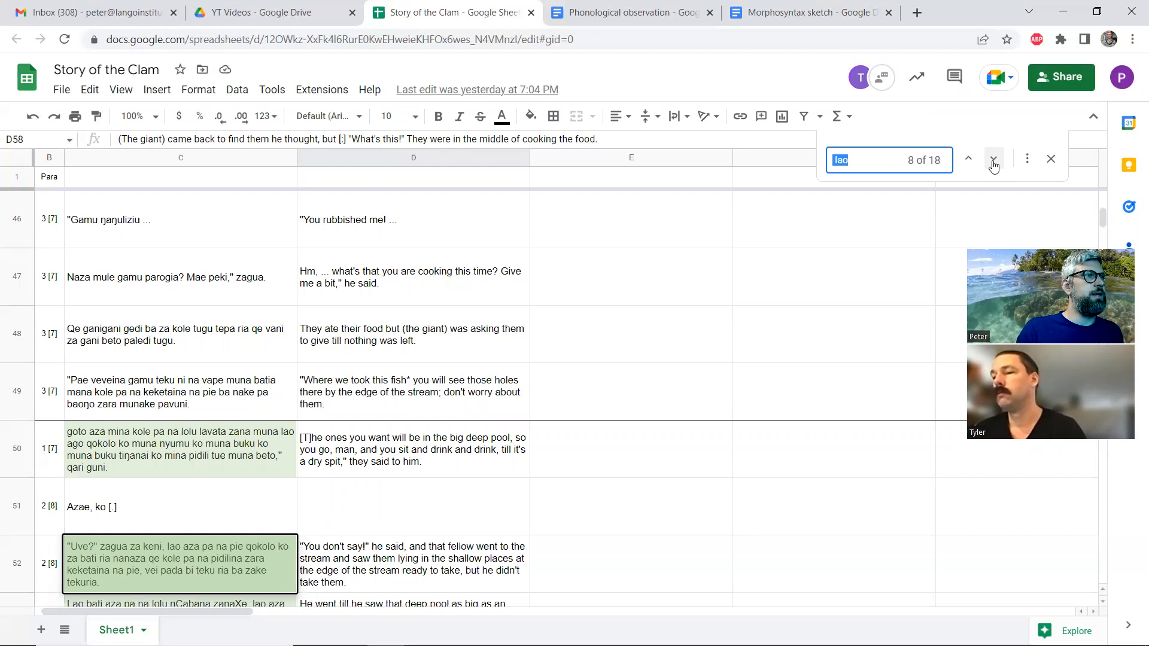
{"action": "left_click", "coordinate": [994, 161]}
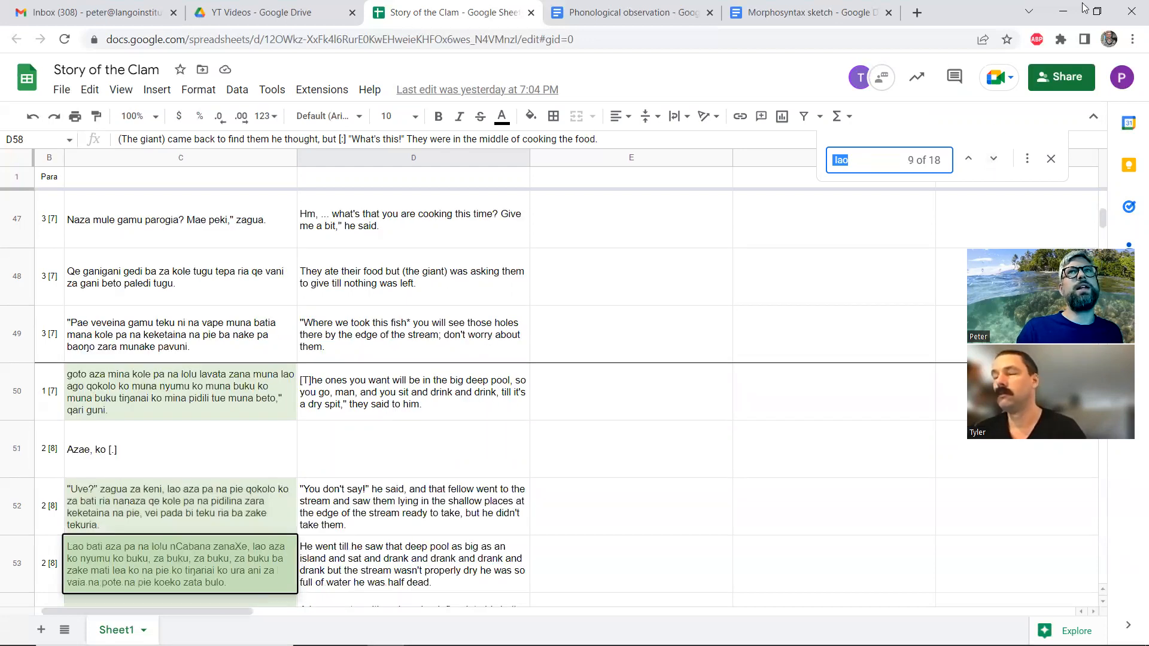
{"action": "left_click", "coordinate": [1101, 10]}
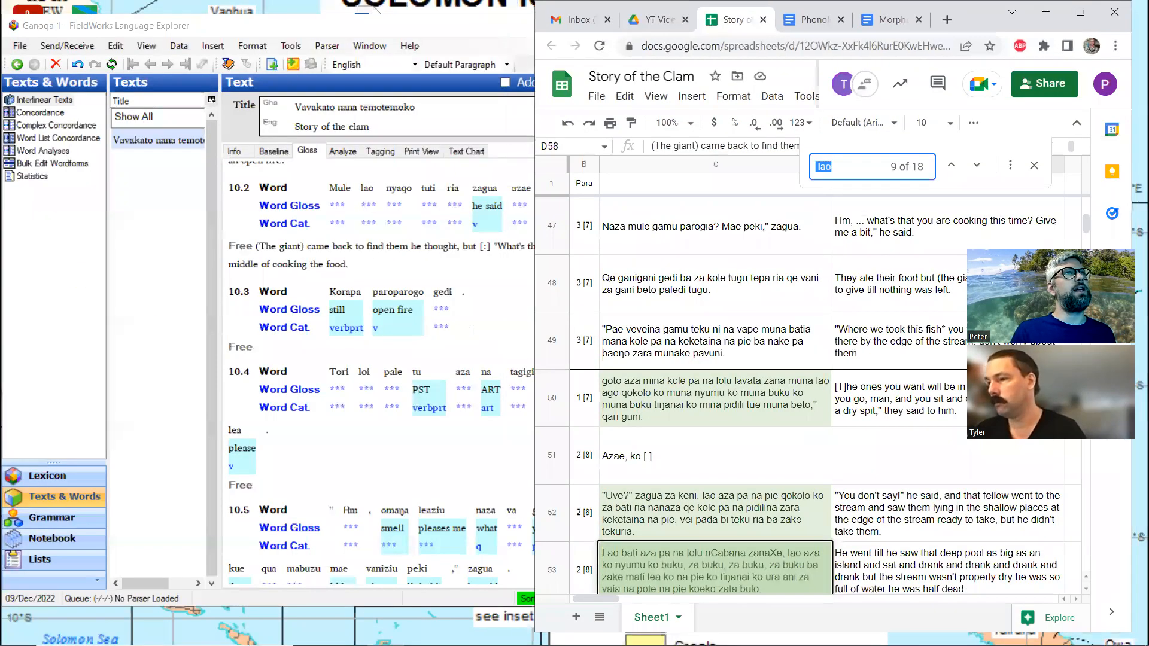
Switch to FieldWorks and create a new lexicon entry for the stem "lao" in line 10.2 with the gloss "go", returning to the Gloss view
{"action": "left_click", "coordinate": [472, 332]}
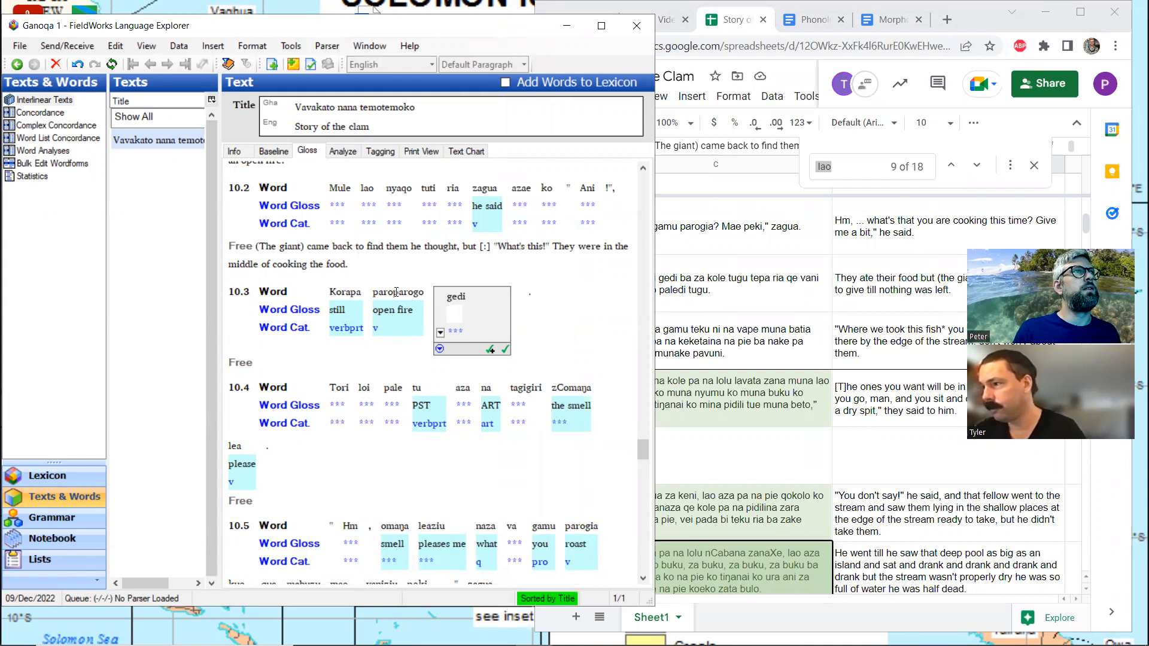
{"action": "scroll", "coordinate": [396, 292], "scroll_direction": "up", "scroll_amount": 3}
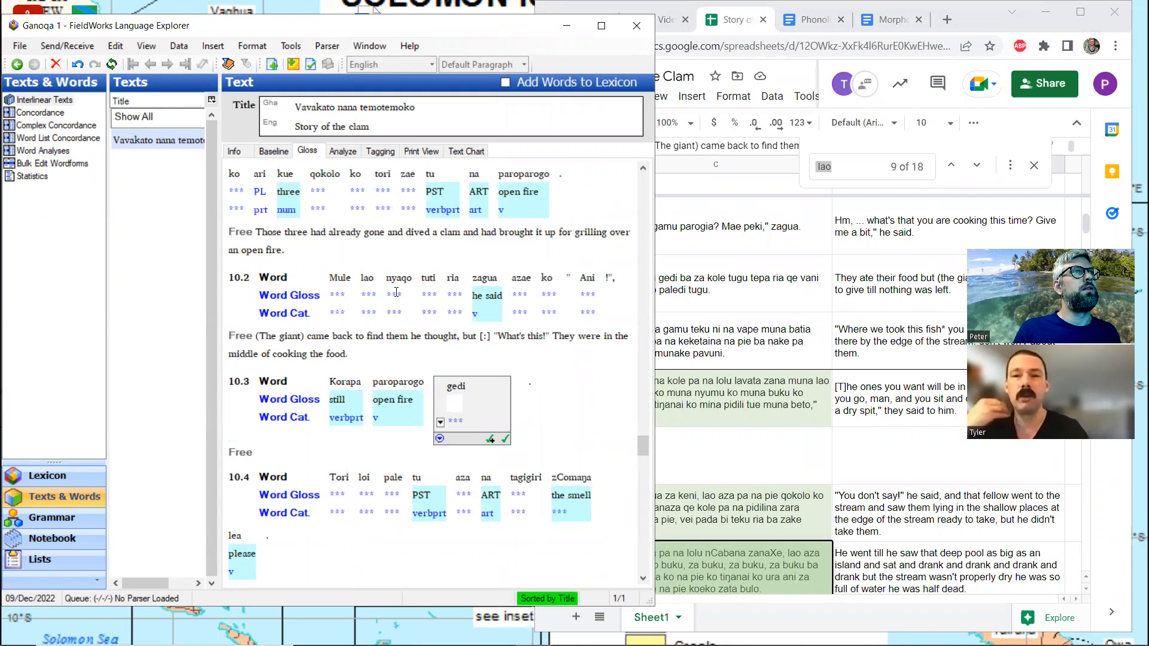
{"action": "left_click", "coordinate": [368, 282]}
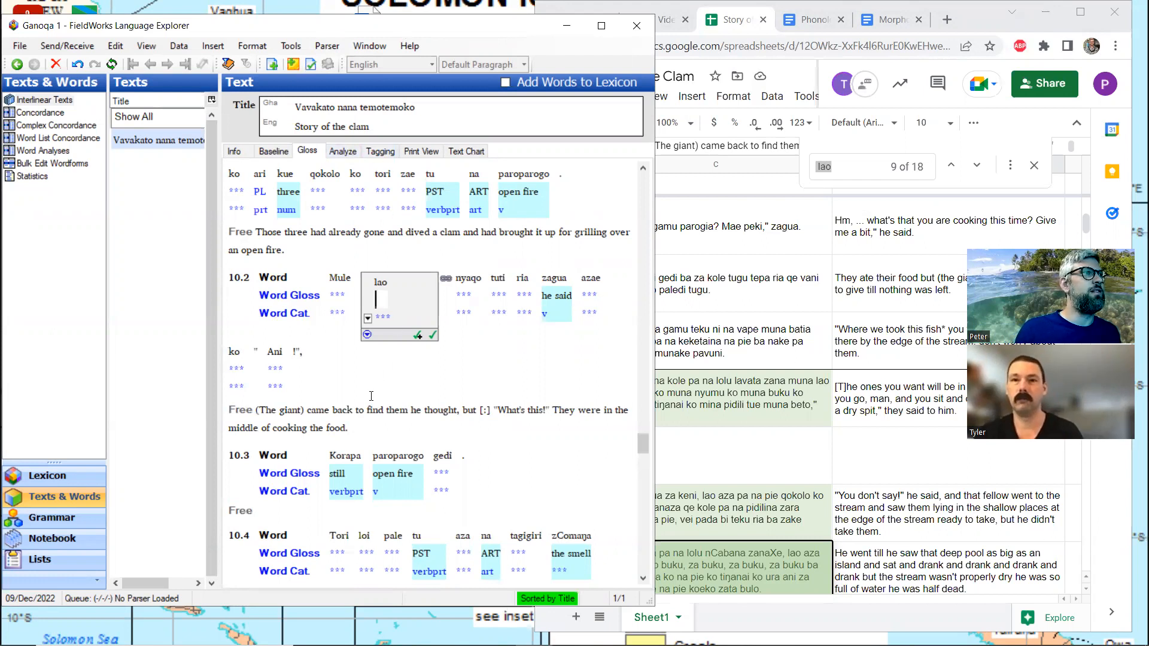
{"action": "left_click", "coordinate": [336, 152]}
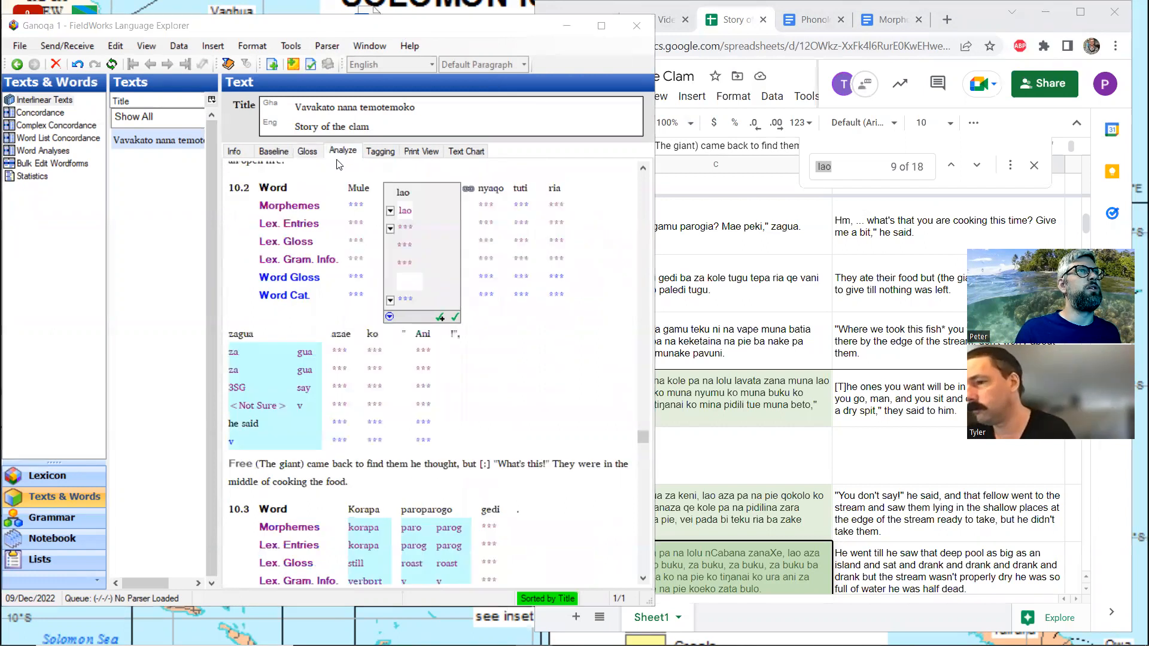
{"action": "left_click", "coordinate": [390, 228]}
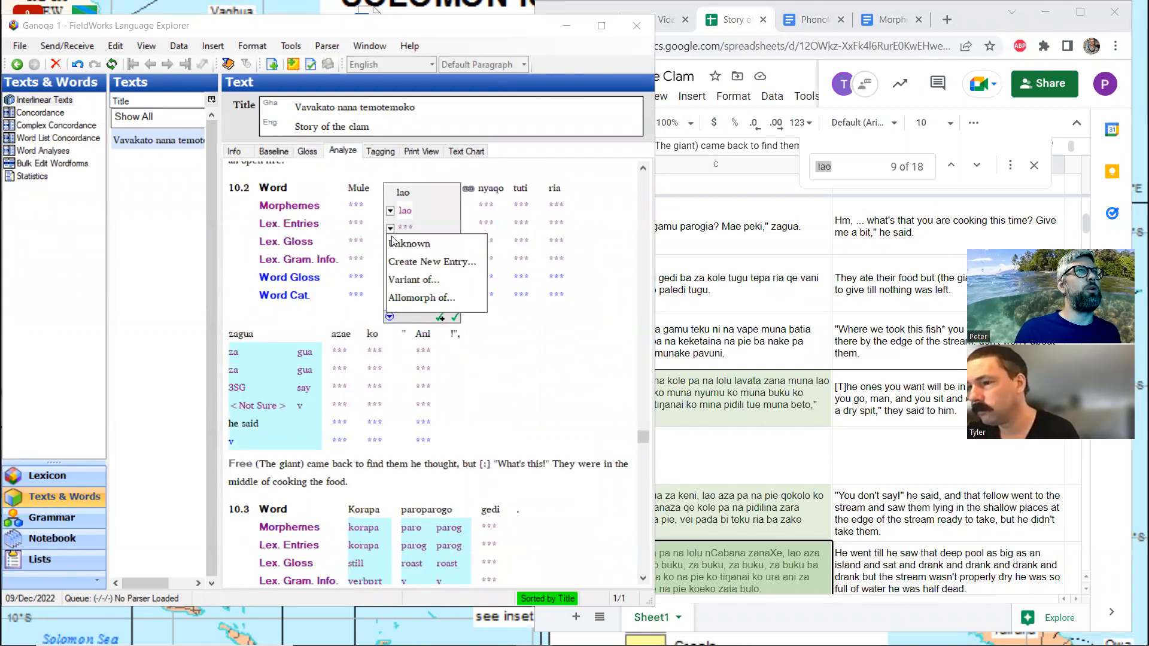
{"action": "left_click", "coordinate": [411, 264]}
{"action": "type", "text": "go"}
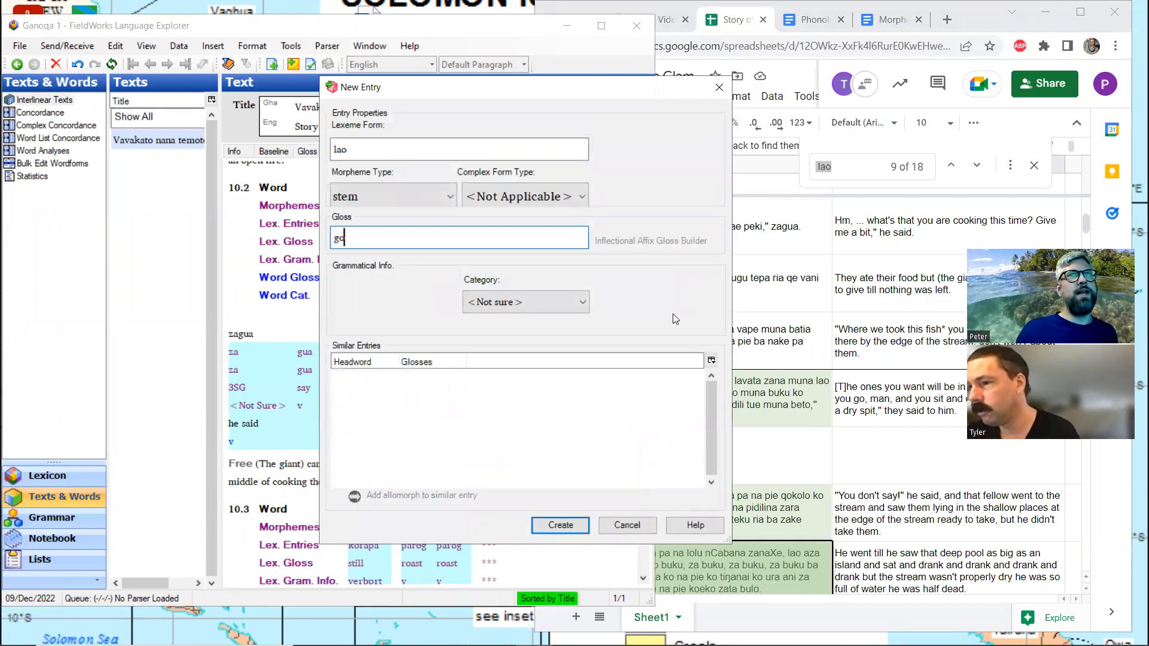
{"action": "left_click", "coordinate": [558, 524]}
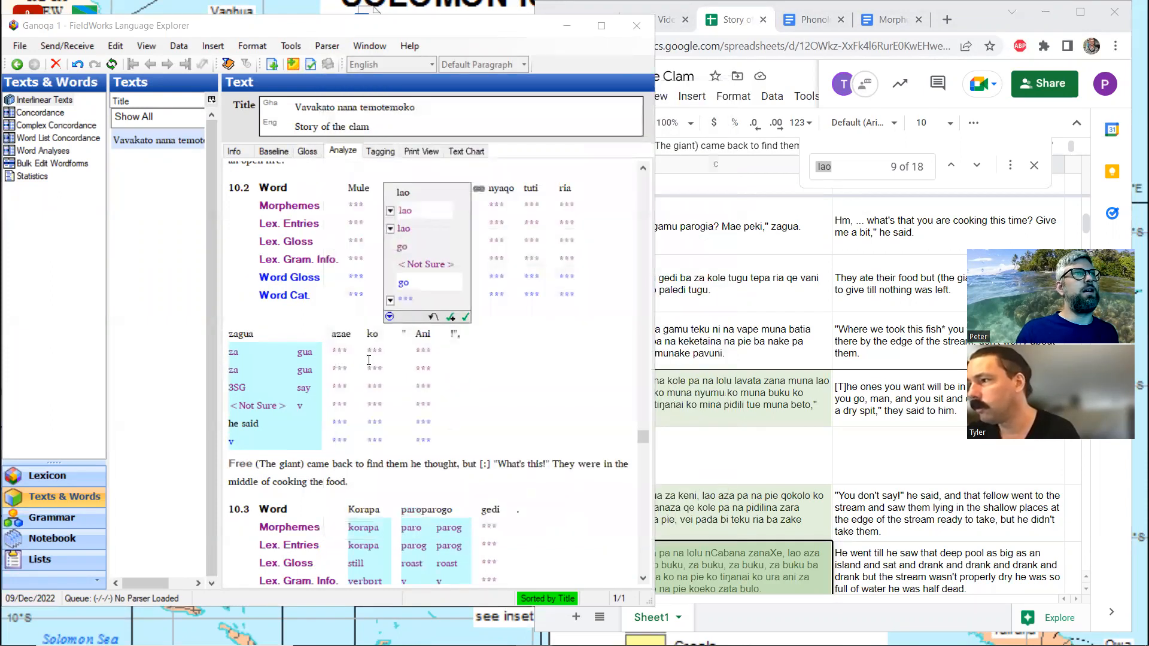
{"action": "left_click", "coordinate": [307, 151]}
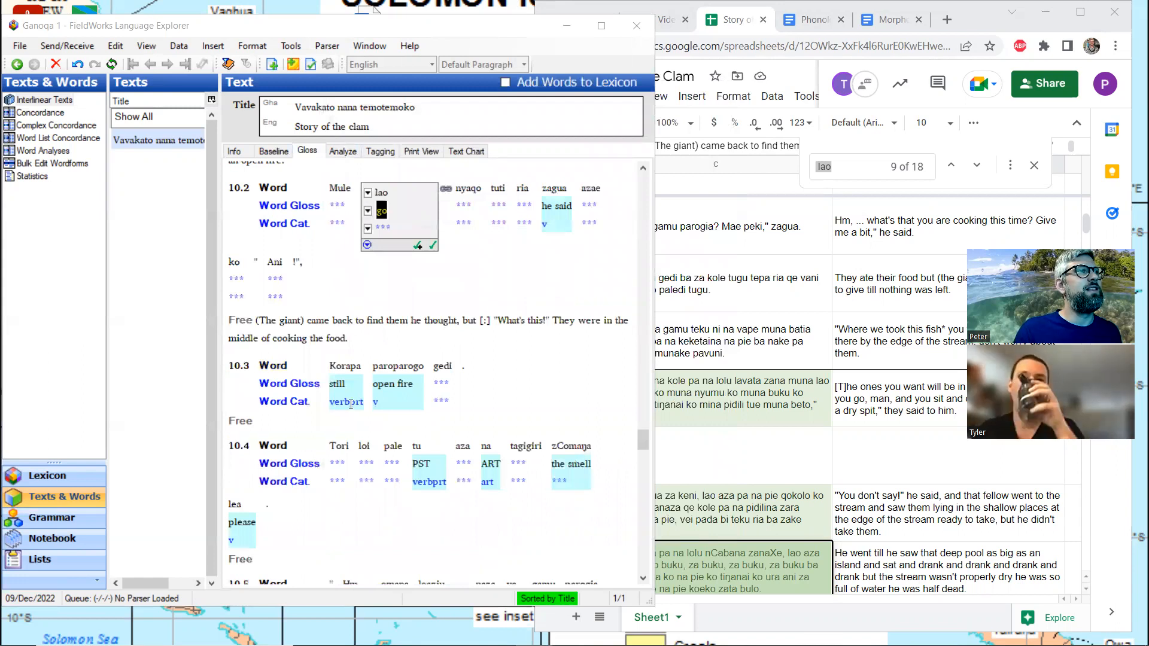
Locate the empty free translation of line 10.3, then close the spreadsheet search and find the matching English translation in row 58
{"action": "left_click", "coordinate": [276, 559]}
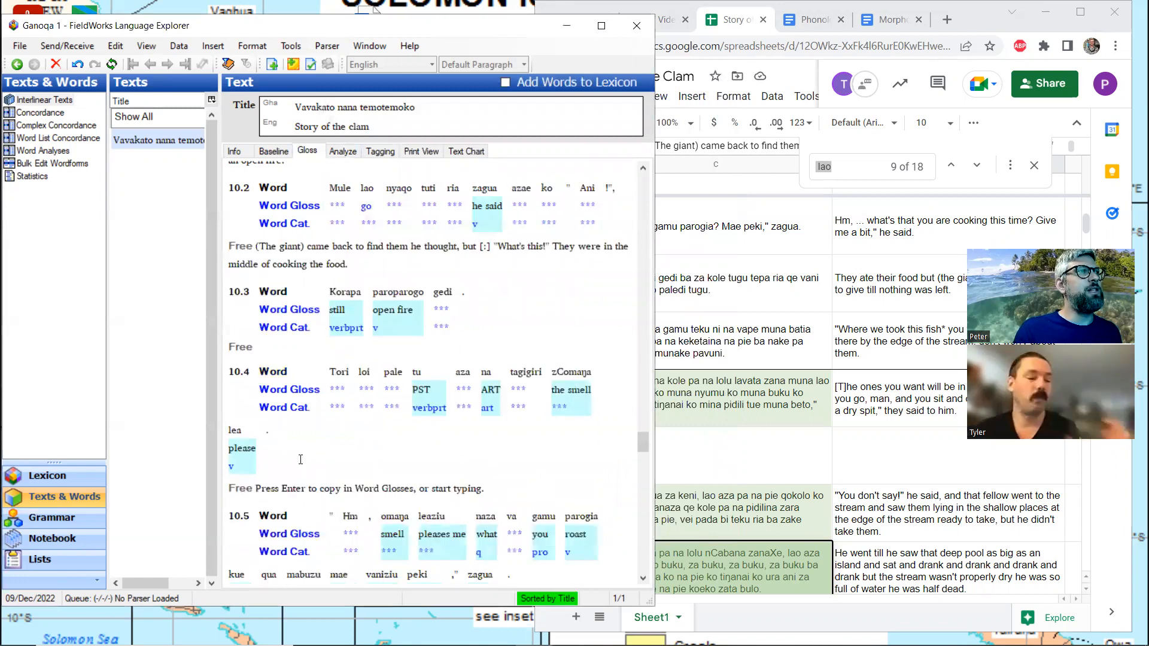
{"action": "scroll", "coordinate": [304, 443], "scroll_direction": "down", "scroll_amount": 5}
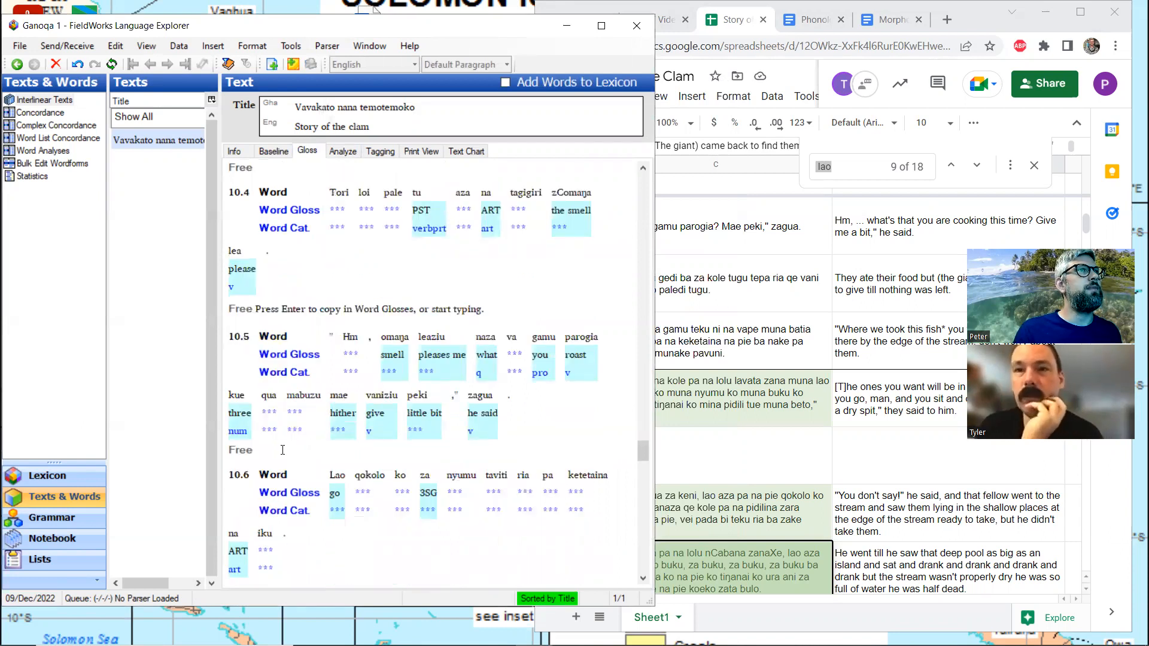
{"action": "scroll", "coordinate": [283, 450], "scroll_direction": "up", "scroll_amount": 5}
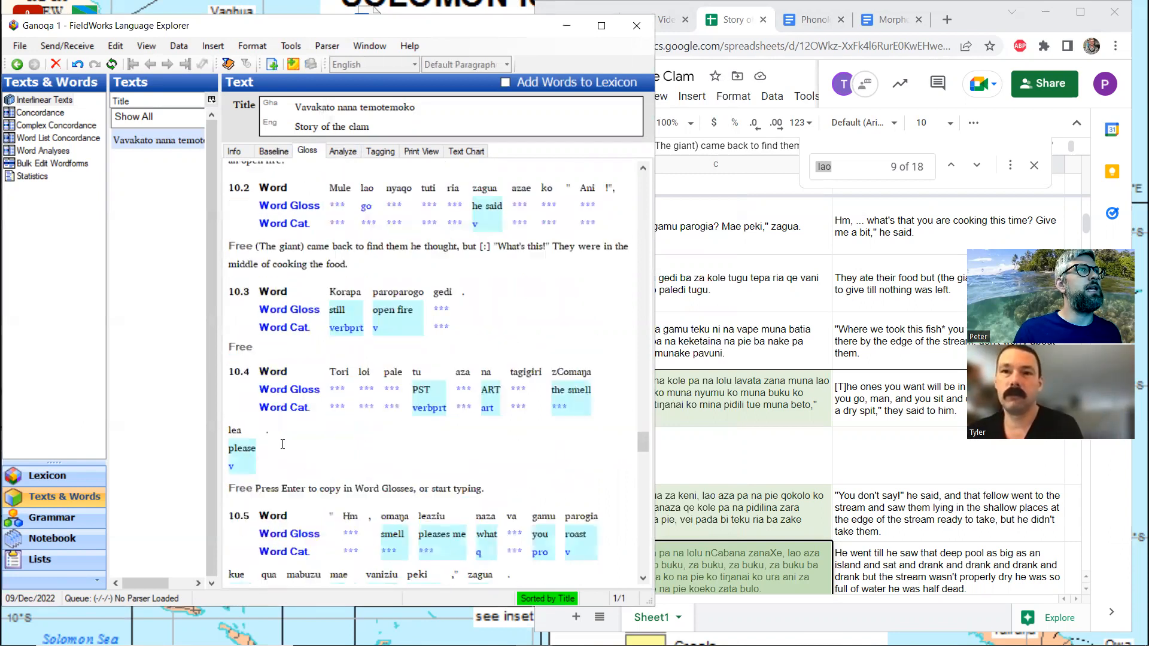
{"action": "left_click", "coordinate": [275, 340]}
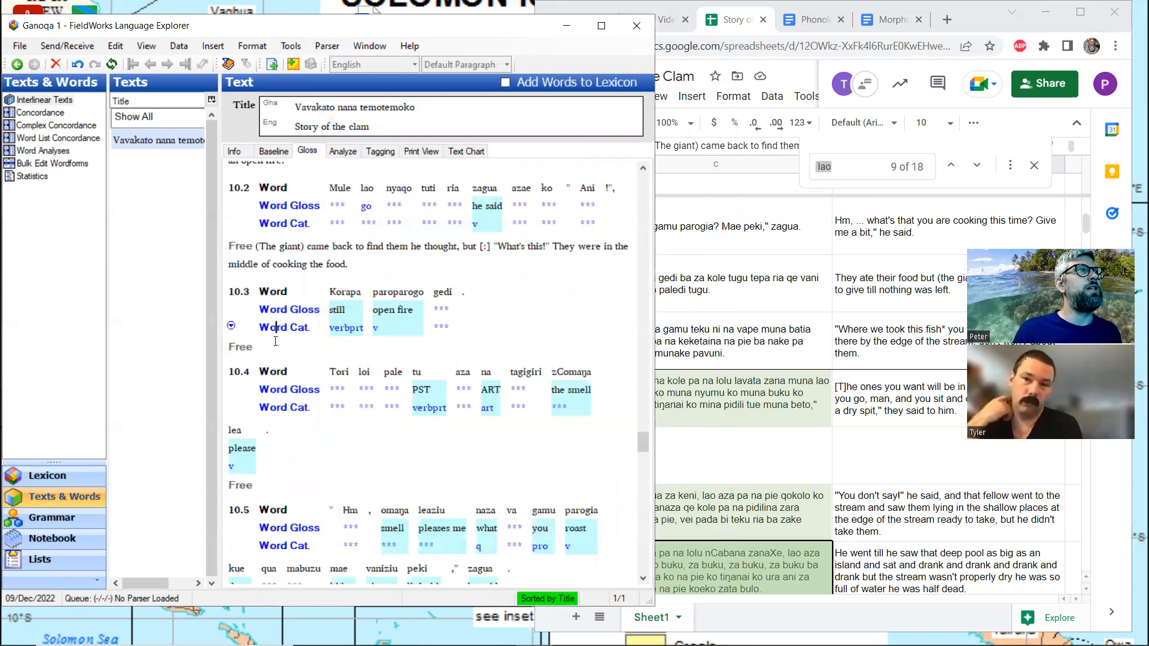
{"action": "left_click", "coordinate": [276, 347]}
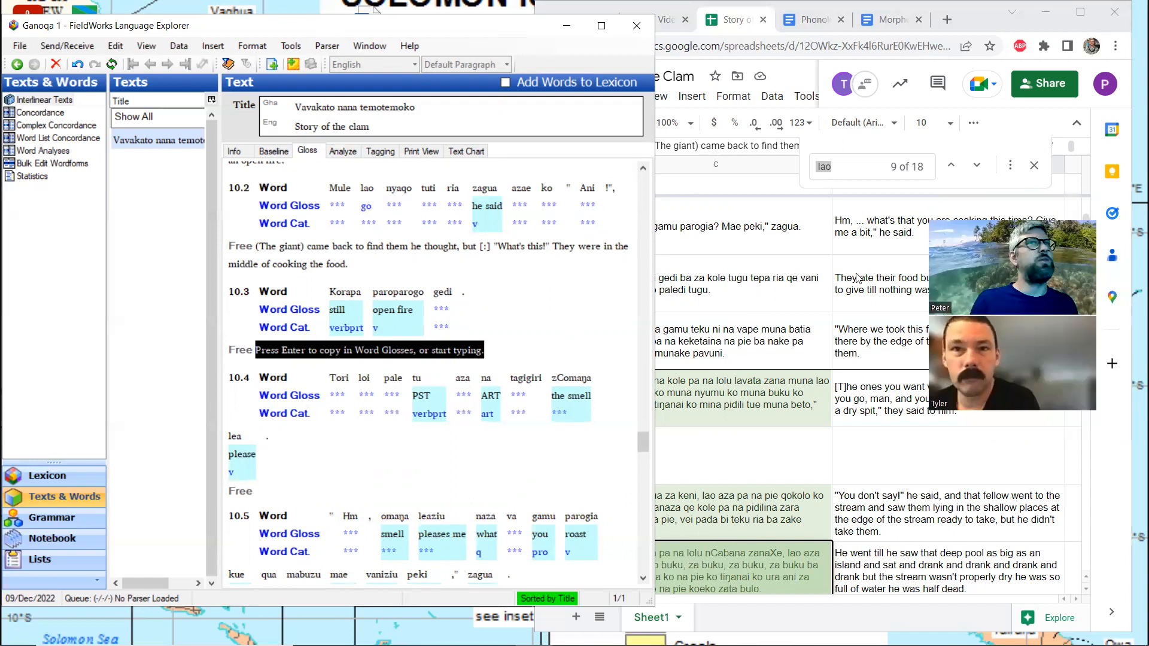
{"action": "left_click", "coordinate": [798, 315]}
{"action": "scroll", "coordinate": [797, 316], "scroll_direction": "down", "scroll_amount": 1}
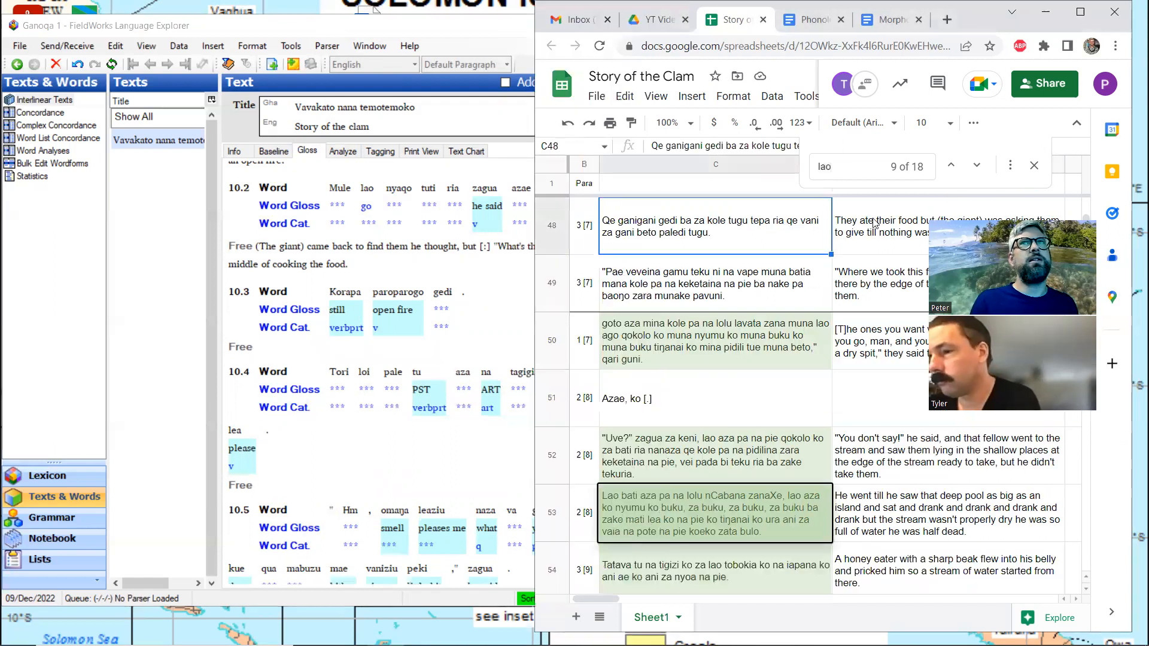
{"action": "left_click", "coordinate": [1034, 166]}
{"action": "scroll", "coordinate": [661, 326], "scroll_direction": "down", "scroll_amount": 7}
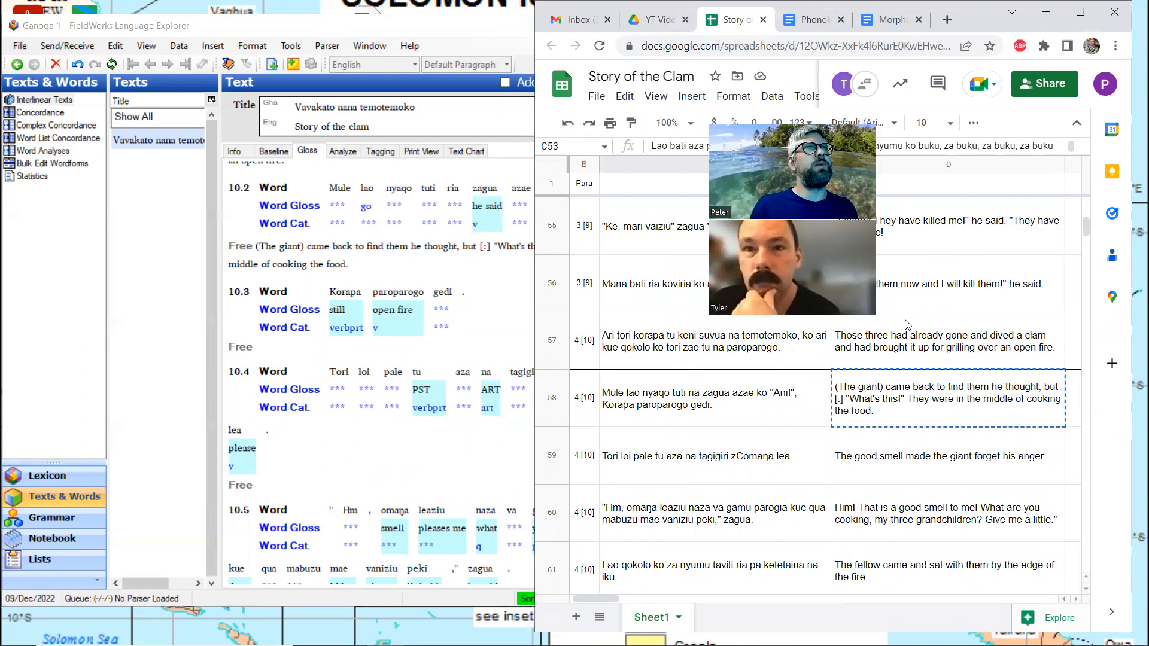
Try to break the free translation of line 10.2 in FieldWorks before "They were in the middle of cooking the food."
{"action": "left_click", "coordinate": [490, 246]}
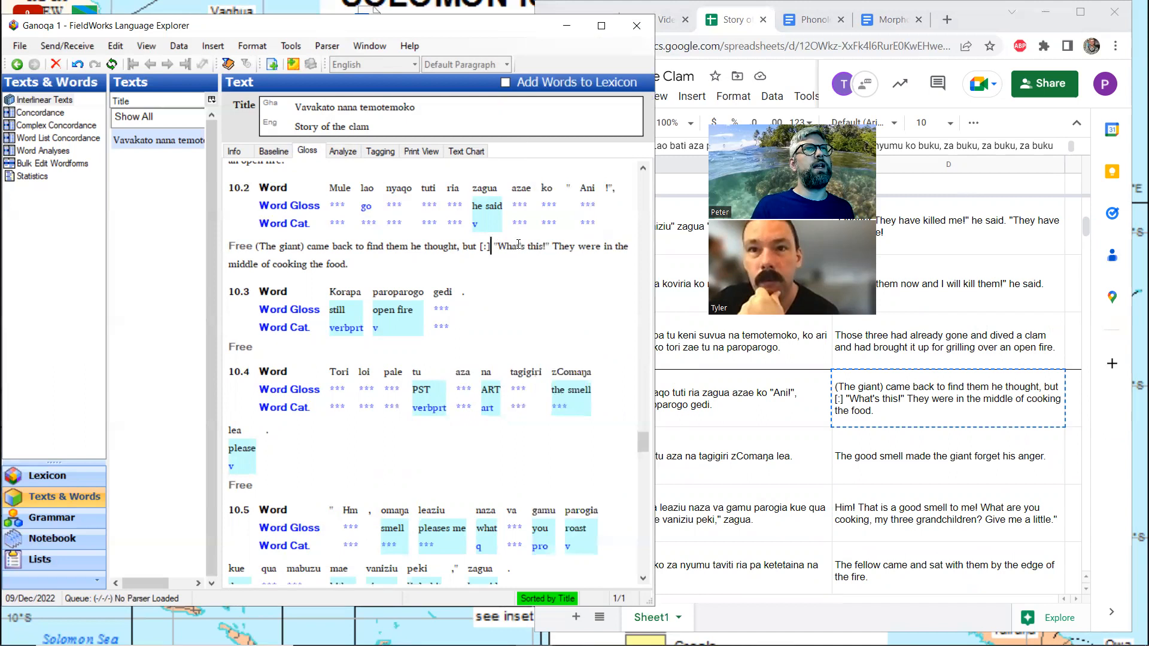
{"action": "left_click", "coordinate": [551, 246]}
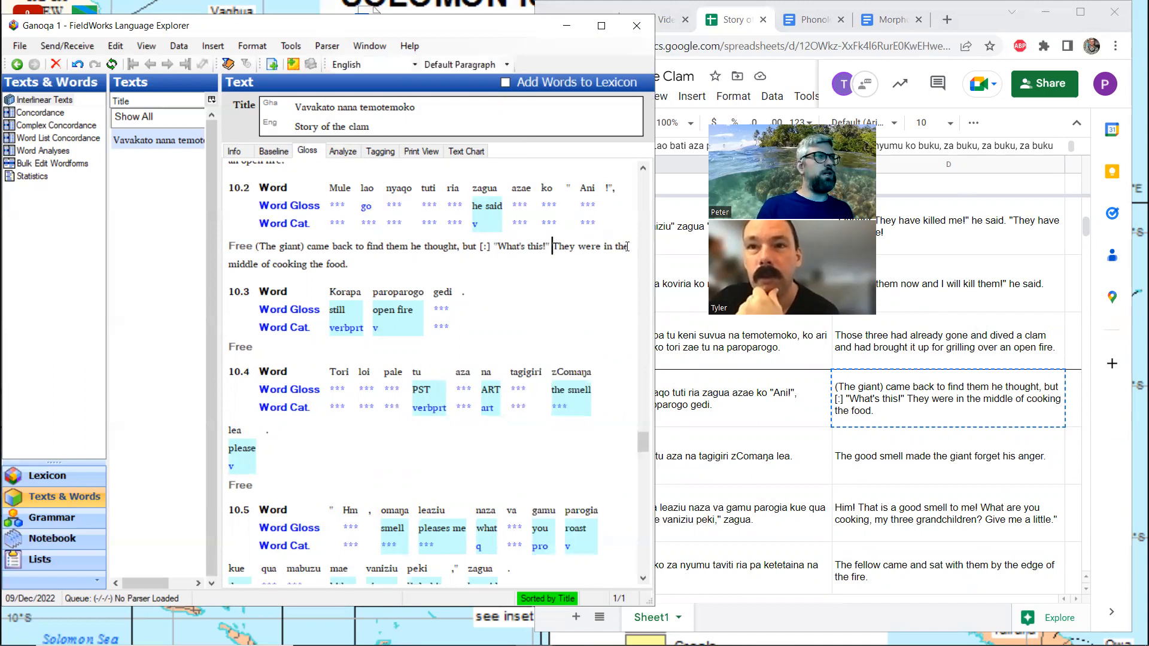
{"action": "key", "text": "Return"}
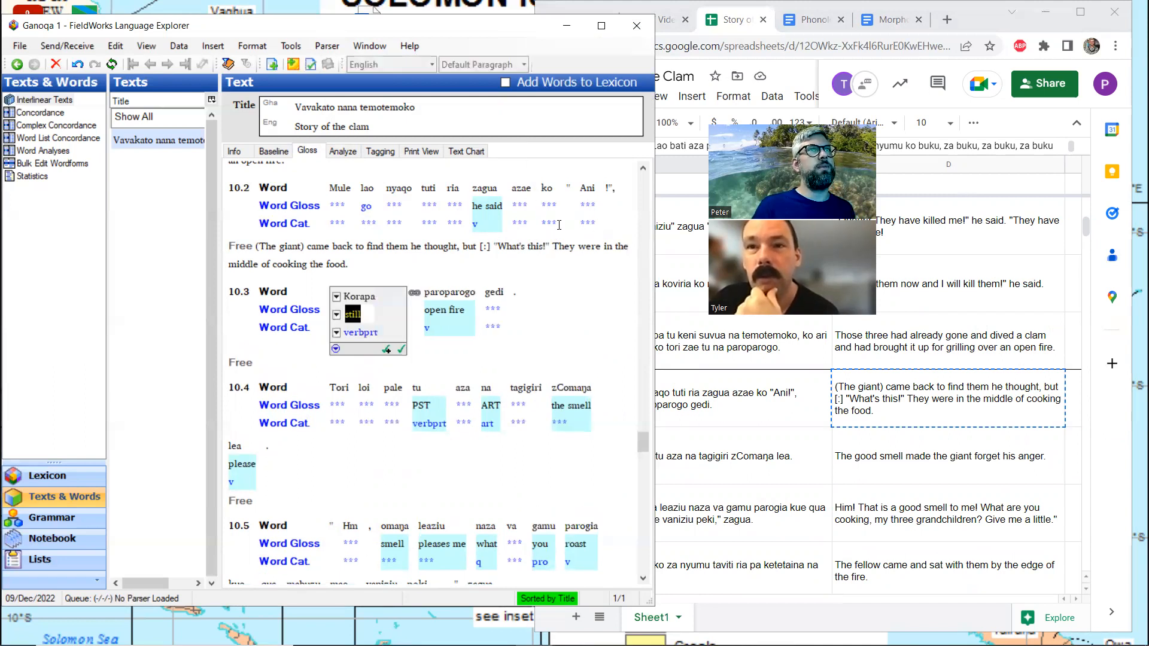
{"action": "left_click", "coordinate": [554, 250]}
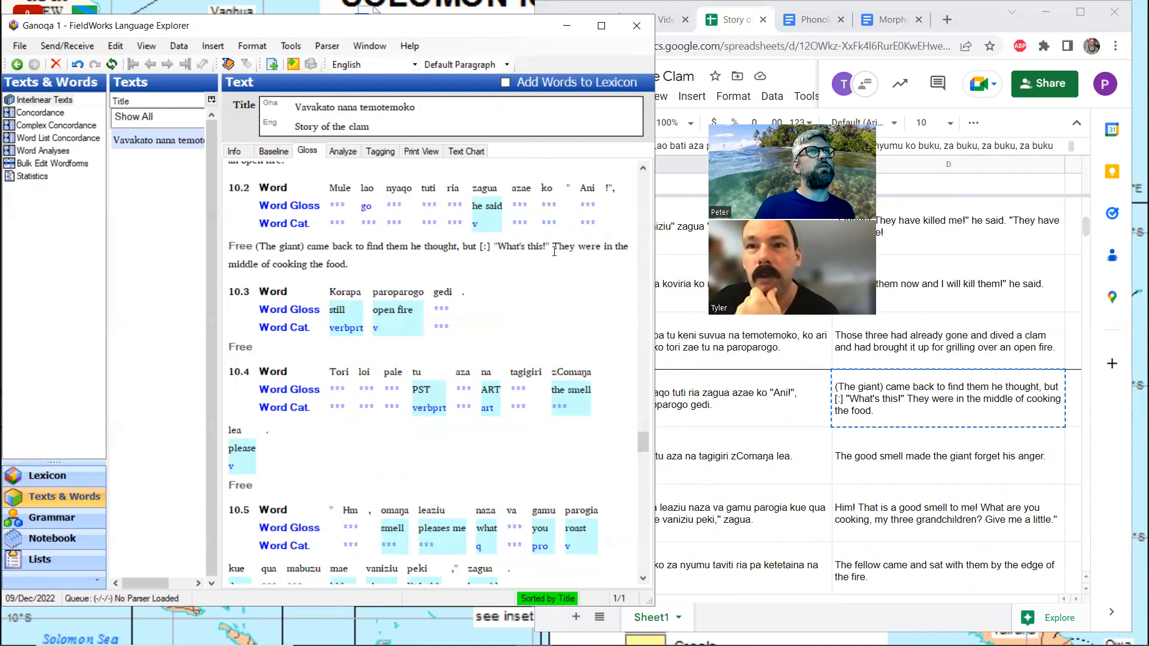
{"action": "key", "text": "Return"}
Copy "They were in the middle of cooking the food." from the free translation of line 10.2 into that of line 10.3
{"action": "left_click", "coordinate": [554, 250]}
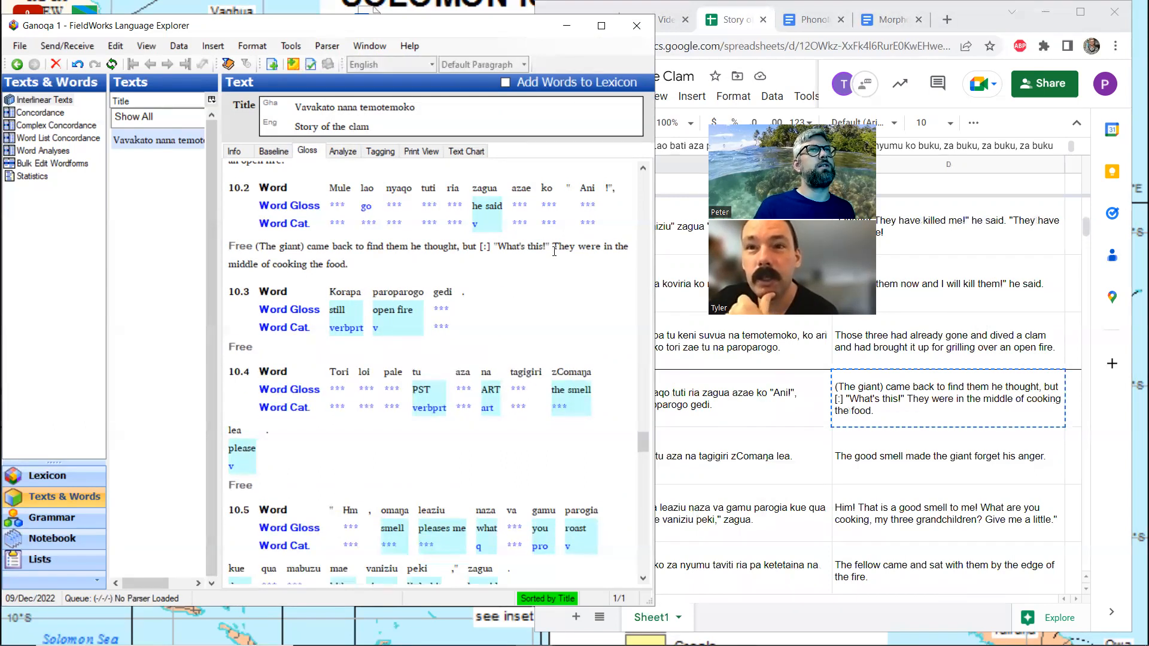
{"action": "key", "text": "shift+Right"}
{"action": "key", "text": "shift+Right"}
{"action": "key", "text": "shift+Right"}
{"action": "key", "text": "shift+Right"}
{"action": "key", "text": "shift+Right"}
{"action": "key", "text": "shift+Right"}
{"action": "key", "text": "shift+Right"}
{"action": "key", "text": "shift+Right"}
{"action": "key", "text": "shift+Right"}
{"action": "key", "text": "shift+Right"}
{"action": "key", "text": "shift+Right"}
{"action": "key", "text": "shift+Right"}
{"action": "key", "text": "shift+Right"}
{"action": "key", "text": "shift+Right"}
{"action": "key", "text": "shift+Right"}
{"action": "key", "text": "shift+Right"}
{"action": "key", "text": "shift+Right"}
{"action": "key", "text": "shift+Right"}
{"action": "key", "text": "shift+Right"}
{"action": "key", "text": "shift+Right"}
{"action": "key", "text": "shift+Right"}
{"action": "key", "text": "shift+Right"}
{"action": "key", "text": "shift+Right"}
{"action": "key", "text": "shift+Right"}
{"action": "key", "text": "shift+Right"}
{"action": "key", "text": "shift+Right"}
{"action": "key", "text": "shift+Right"}
{"action": "key", "text": "shift+Right"}
{"action": "key", "text": "shift+Right"}
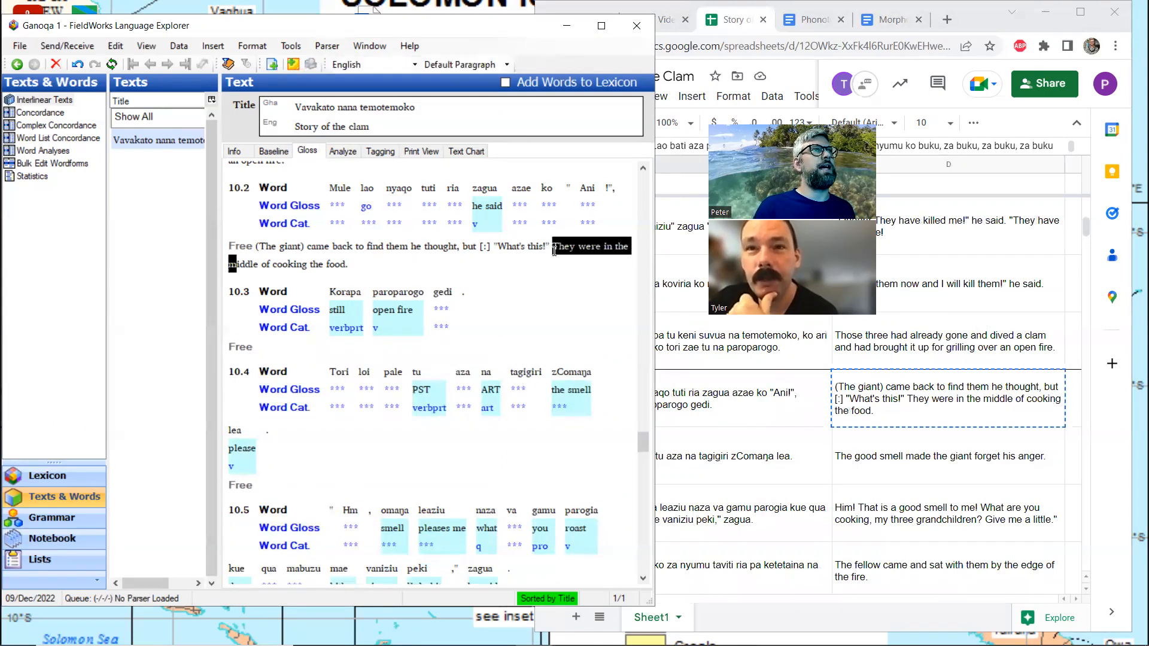
{"action": "key", "text": "shift+Right"}
{"action": "key", "text": "shift+Right"}
{"action": "key", "text": "shift+Right"}
{"action": "key", "text": "shift+Right"}
{"action": "key", "text": "shift+Right"}
{"action": "key", "text": "shift+Right"}
{"action": "key", "text": "ctrl+c"}
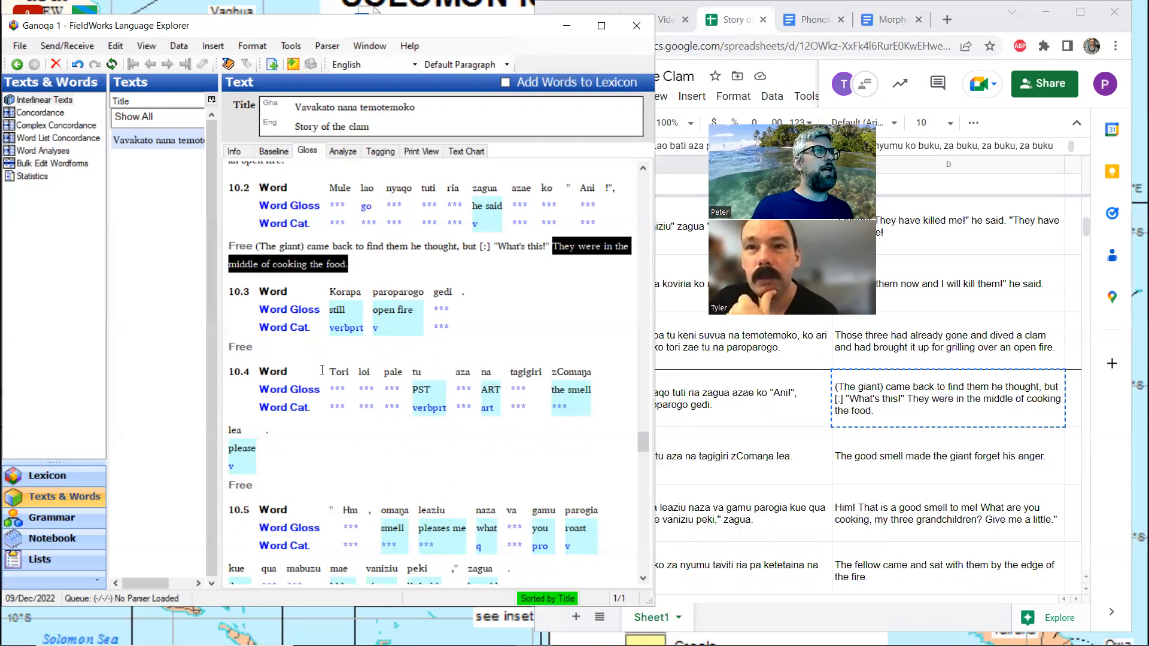
{"action": "left_click", "coordinate": [274, 354]}
{"action": "key", "text": "ctrl+v"}
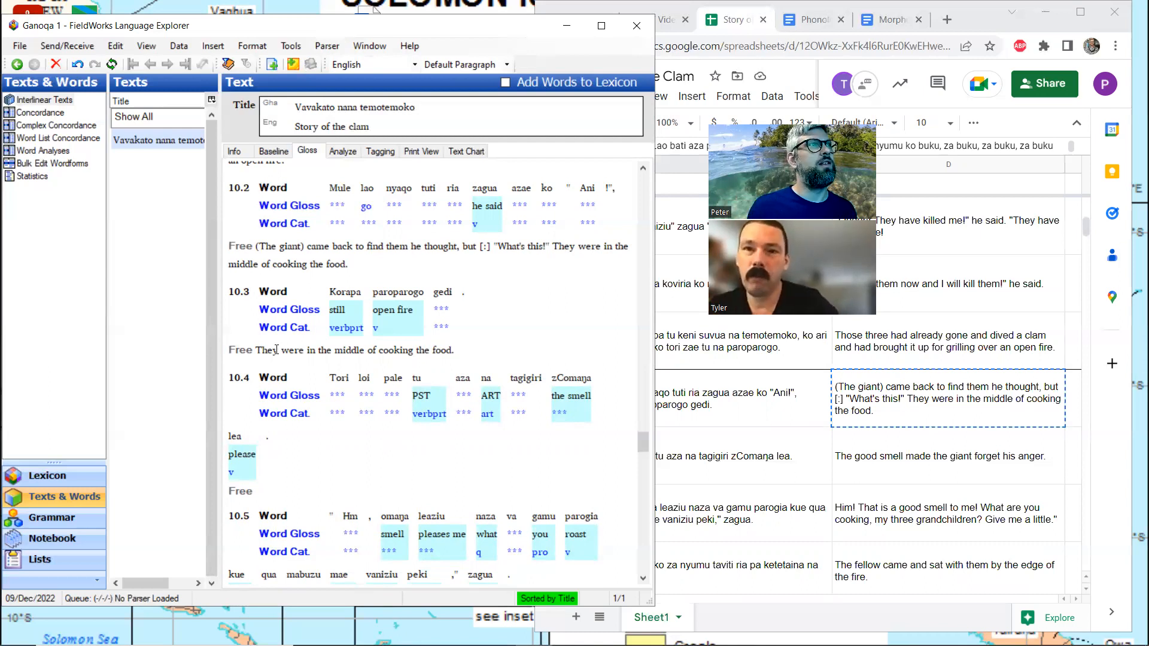
Delete "They were in the middle of cooking the food." from the free translation of line 10.2
{"action": "key", "text": "BackSpace"}
{"action": "key", "text": "BackSpace"}
{"action": "key", "text": "BackSpace"}
{"action": "key", "text": "BackSpace"}
{"action": "key", "text": "BackSpace"}
{"action": "key", "text": "BackSpace"}
{"action": "key", "text": "BackSpace"}
{"action": "key", "text": "BackSpace"}
{"action": "key", "text": "BackSpace"}
{"action": "key", "text": "BackSpace"}
{"action": "key", "text": "BackSpace"}
{"action": "key", "text": "BackSpace"}
{"action": "key", "text": "BackSpace"}
{"action": "key", "text": "BackSpace"}
{"action": "key", "text": "BackSpace"}
{"action": "key", "text": "BackSpace"}
{"action": "key", "text": "BackSpace"}
{"action": "key", "text": "BackSpace"}
{"action": "key", "text": "BackSpace"}
{"action": "key", "text": "BackSpace"}
{"action": "key", "text": "BackSpace"}
{"action": "key", "text": "BackSpace"}
{"action": "key", "text": "BackSpace"}
{"action": "key", "text": "BackSpace"}
{"action": "key", "text": "BackSpace"}
{"action": "key", "text": "BackSpace"}
{"action": "key", "text": "BackSpace"}
{"action": "key", "text": "BackSpace"}
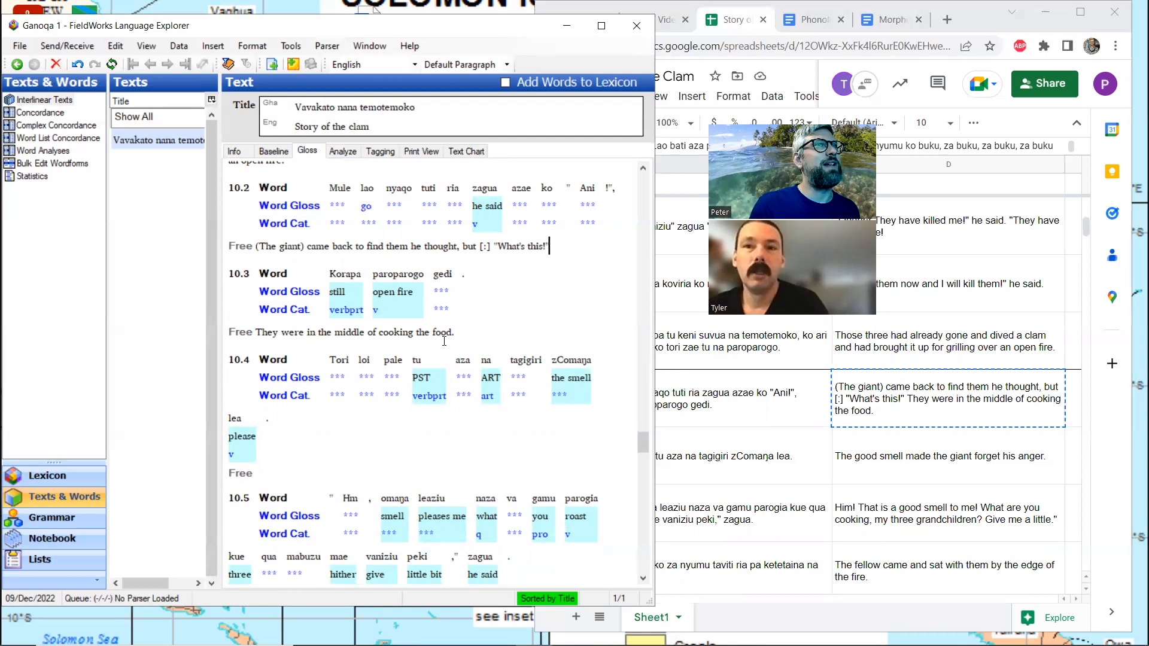
Split the word "gedi" in line 10.3 into the morphemes "ge" and "-di" in its morpheme analysis
{"action": "left_click", "coordinate": [455, 288]}
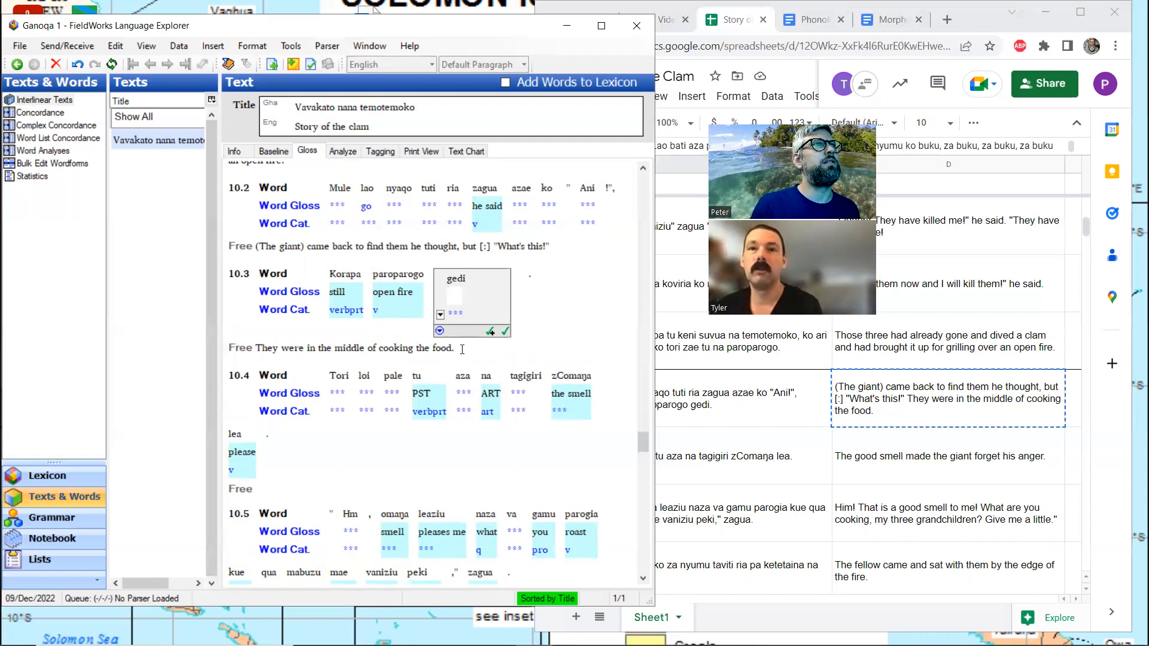
{"action": "left_click", "coordinate": [343, 153]}
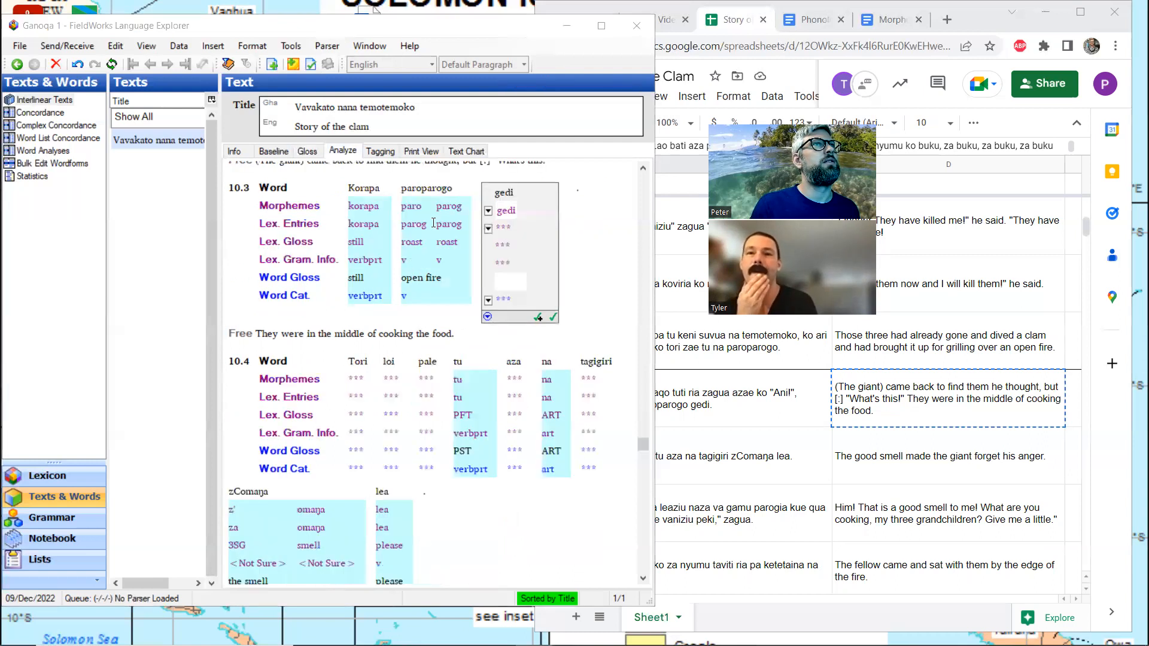
{"action": "left_click", "coordinate": [509, 209]}
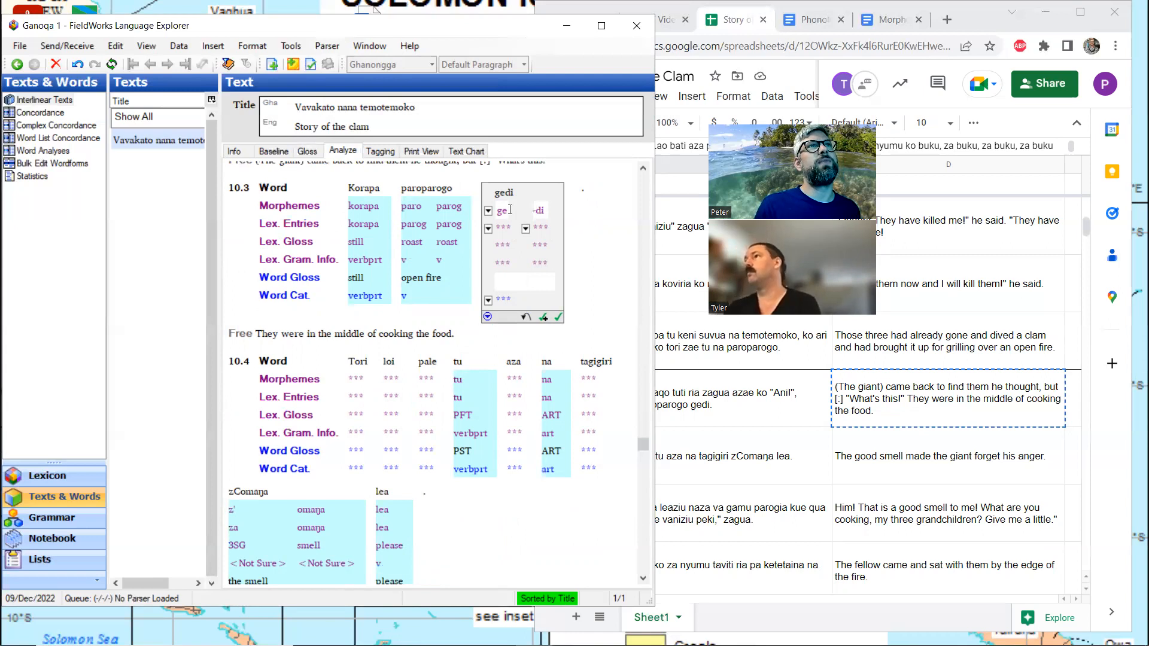
{"action": "left_click", "coordinate": [525, 228]}
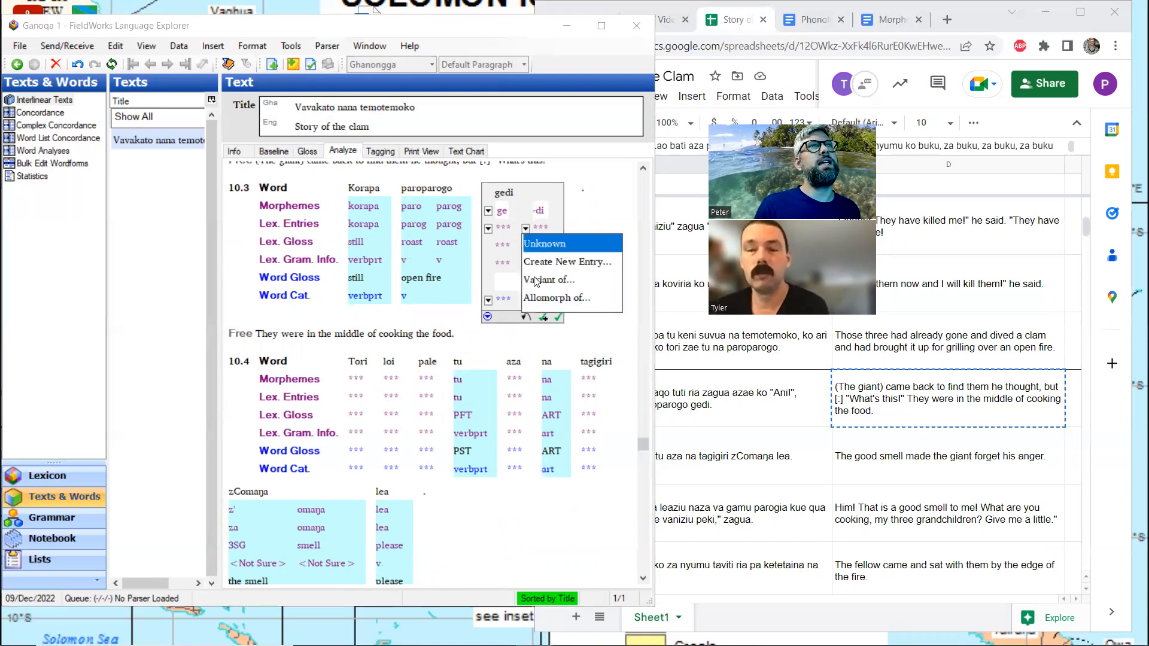
{"action": "left_click", "coordinate": [535, 299]}
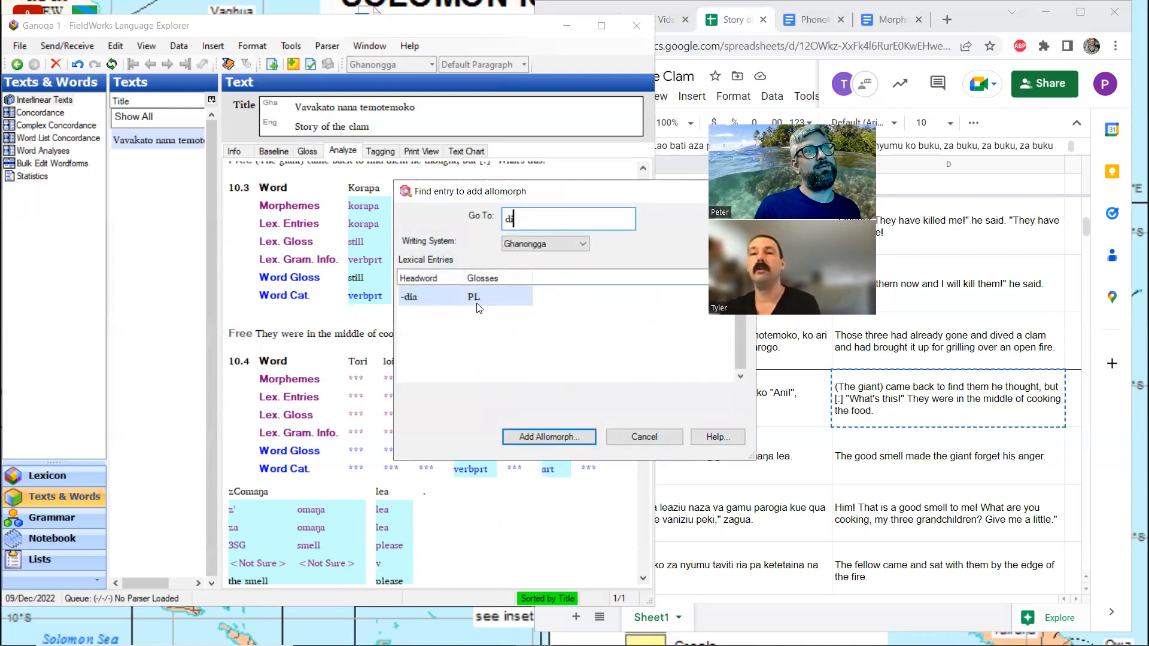
{"action": "left_click", "coordinate": [644, 435]}
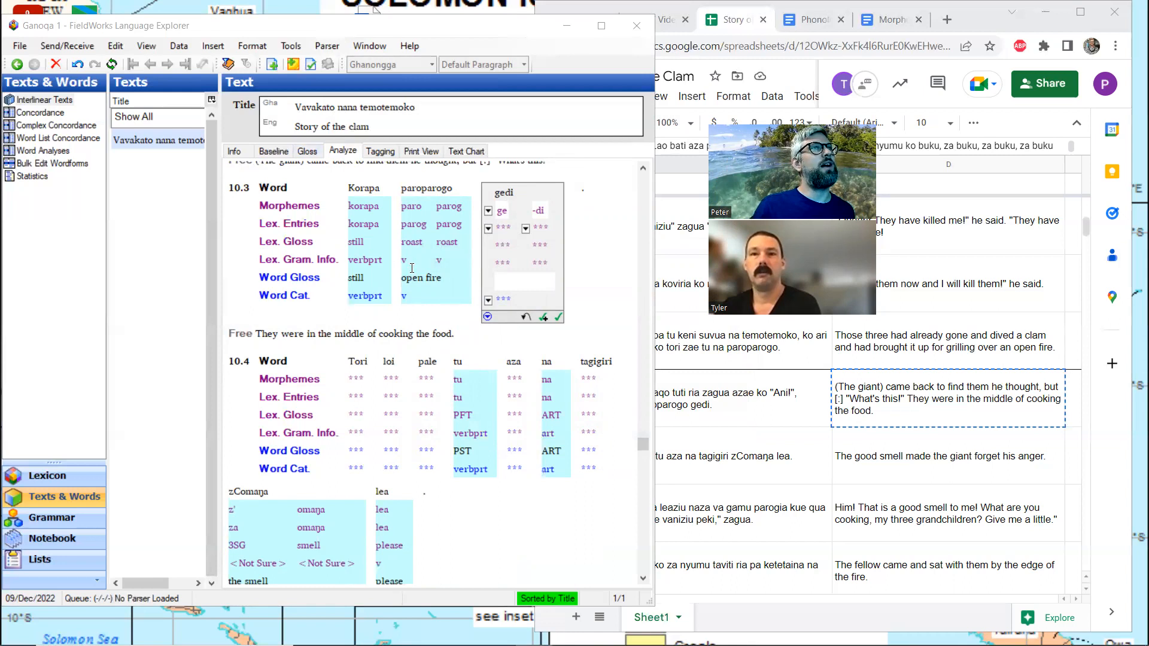
{"action": "left_click", "coordinate": [461, 331]}
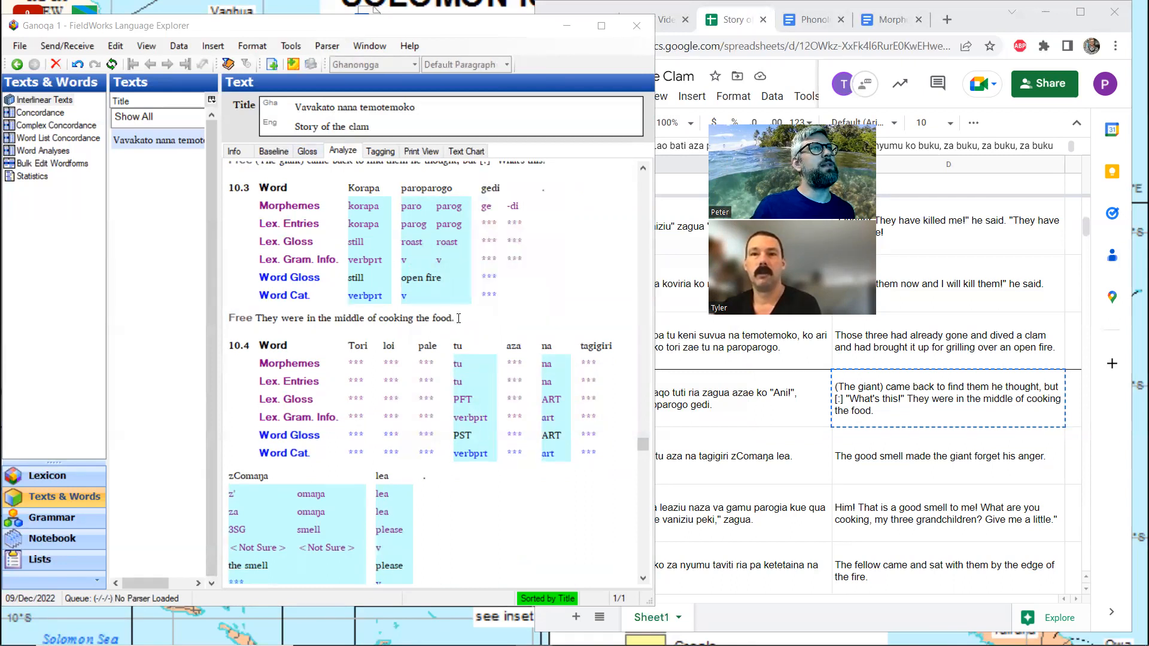
Copy "The good smell made the giant forget his anger." from spreadsheet row 59 into the free translation of line 10.4 in FieldWorks
{"action": "left_click", "coordinate": [309, 152]}
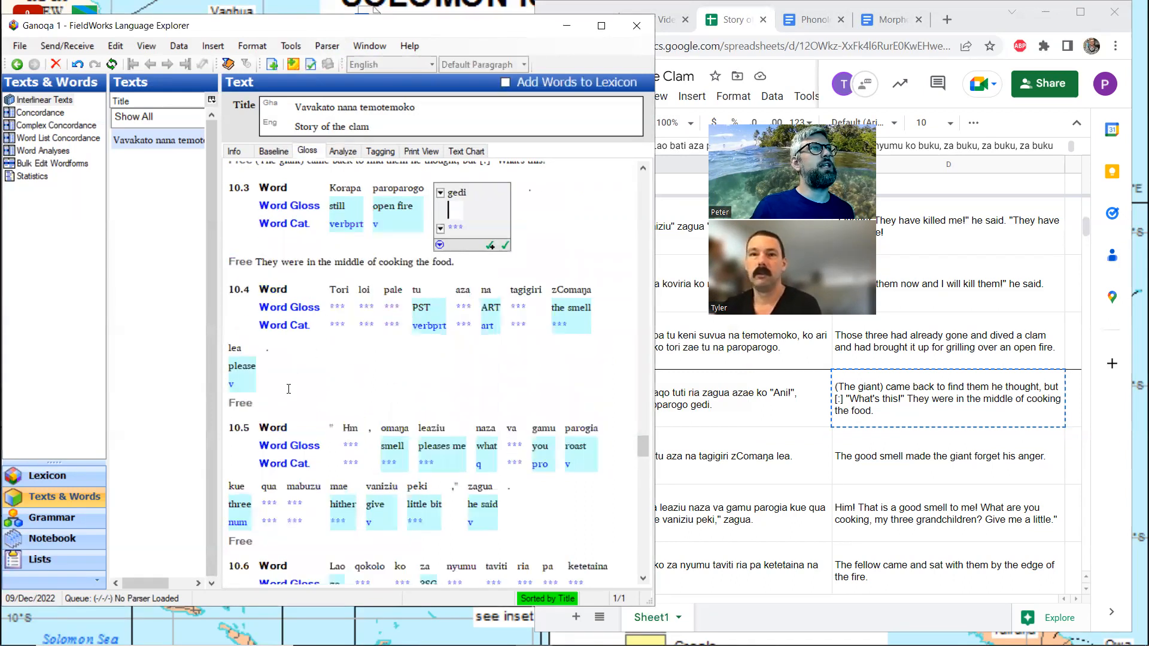
{"action": "left_click", "coordinate": [282, 399]}
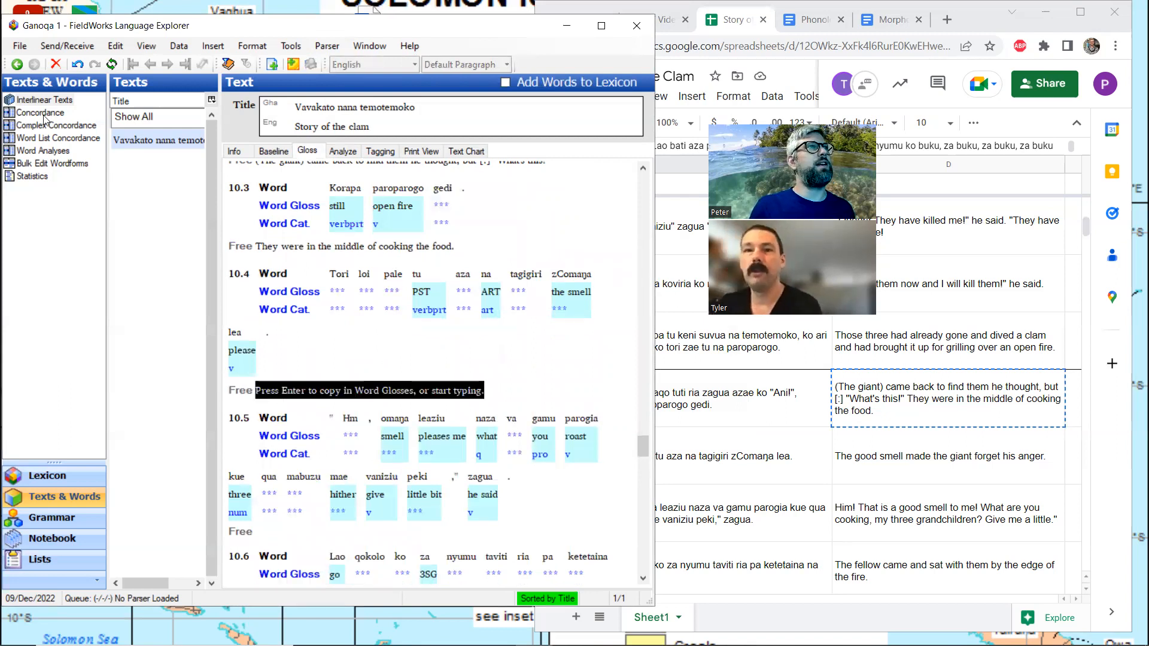
{"action": "left_click", "coordinate": [877, 456]}
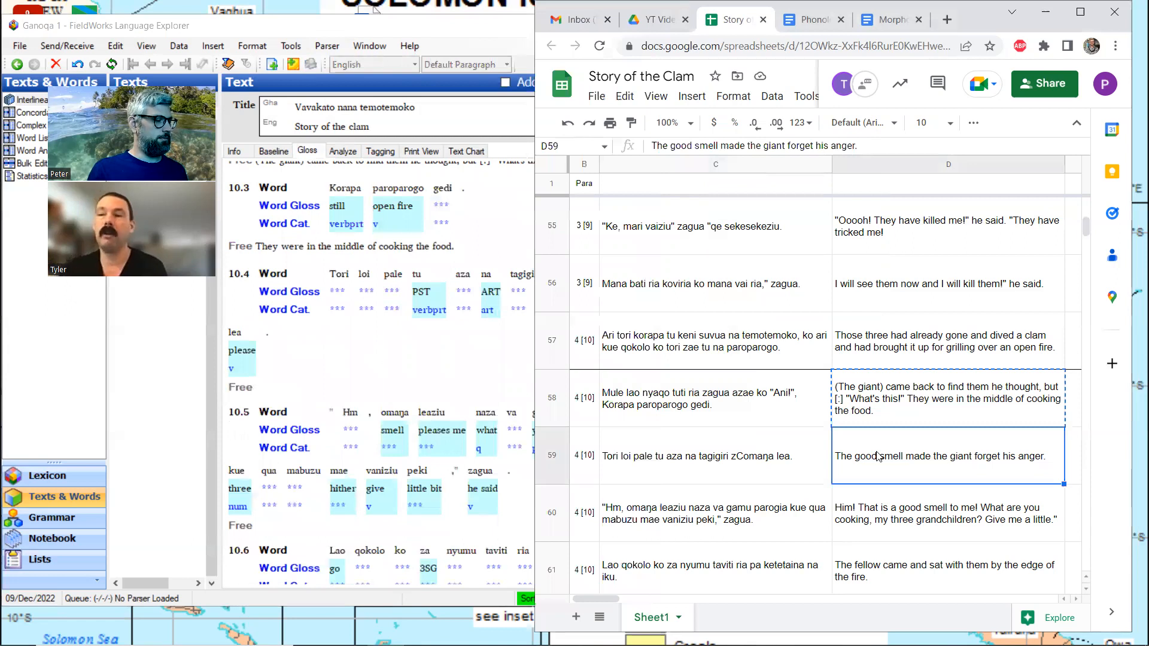
{"action": "key", "text": "ctrl+c"}
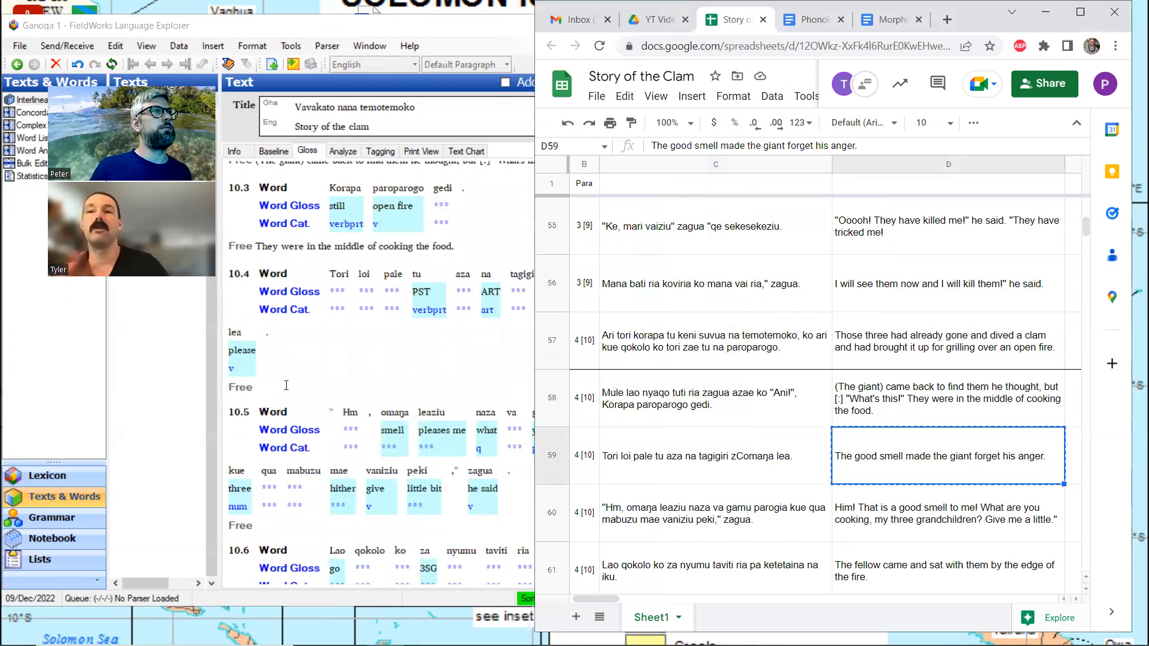
{"action": "left_click", "coordinate": [286, 385]}
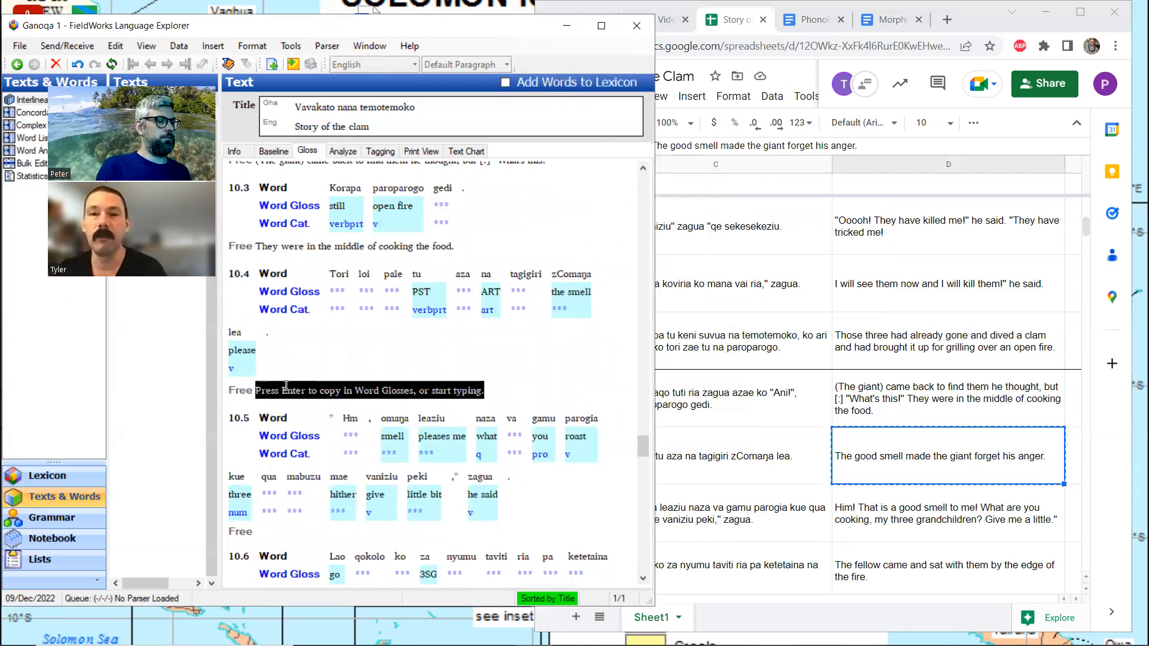
{"action": "key", "text": "ctrl+v"}
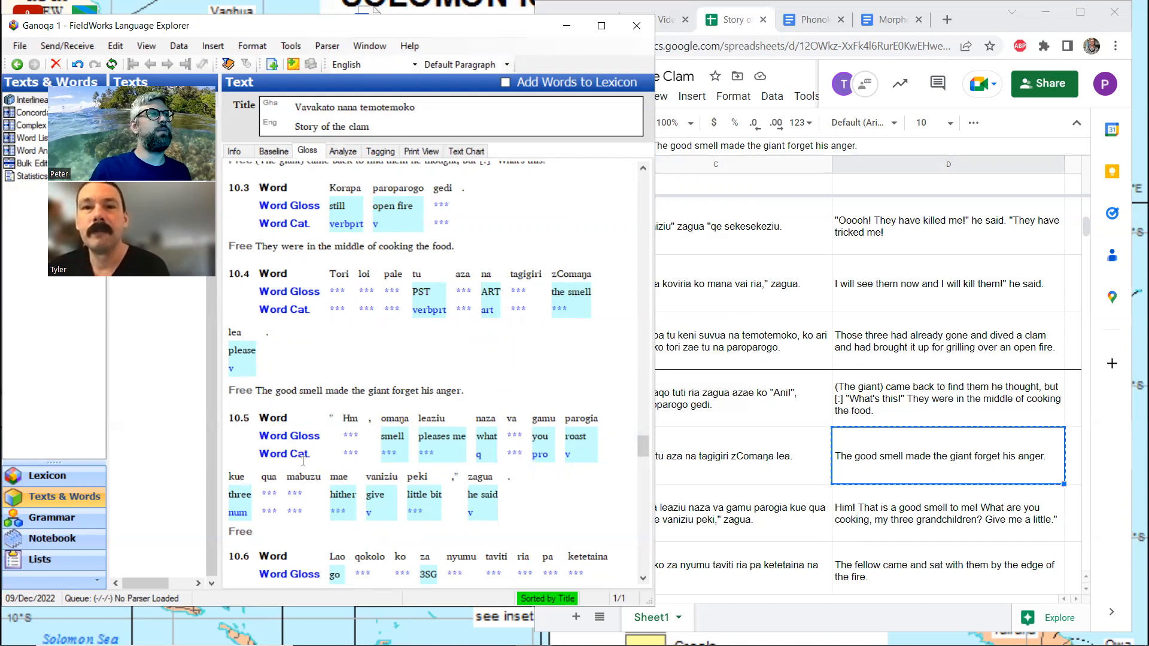
Copy the translation beginning "Him! That is a good smell to me!" from spreadsheet row 60 into the free translation of line 10.5 in FieldWorks
{"action": "left_click", "coordinate": [274, 534]}
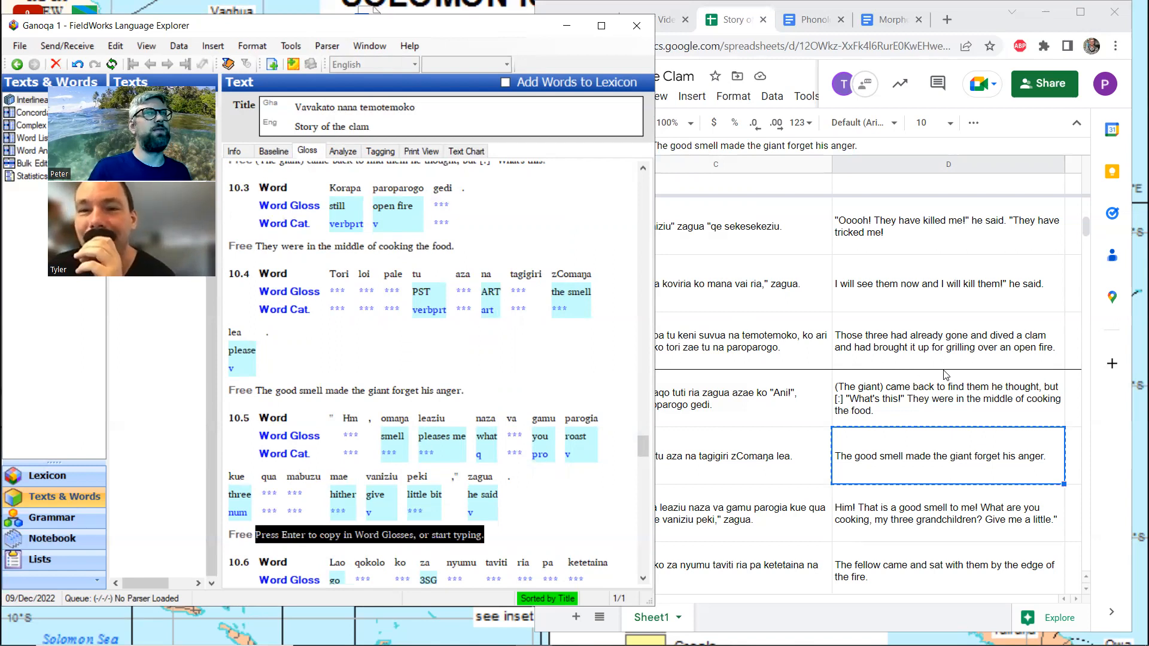
{"action": "scroll", "coordinate": [934, 424], "scroll_direction": "down", "scroll_amount": 1}
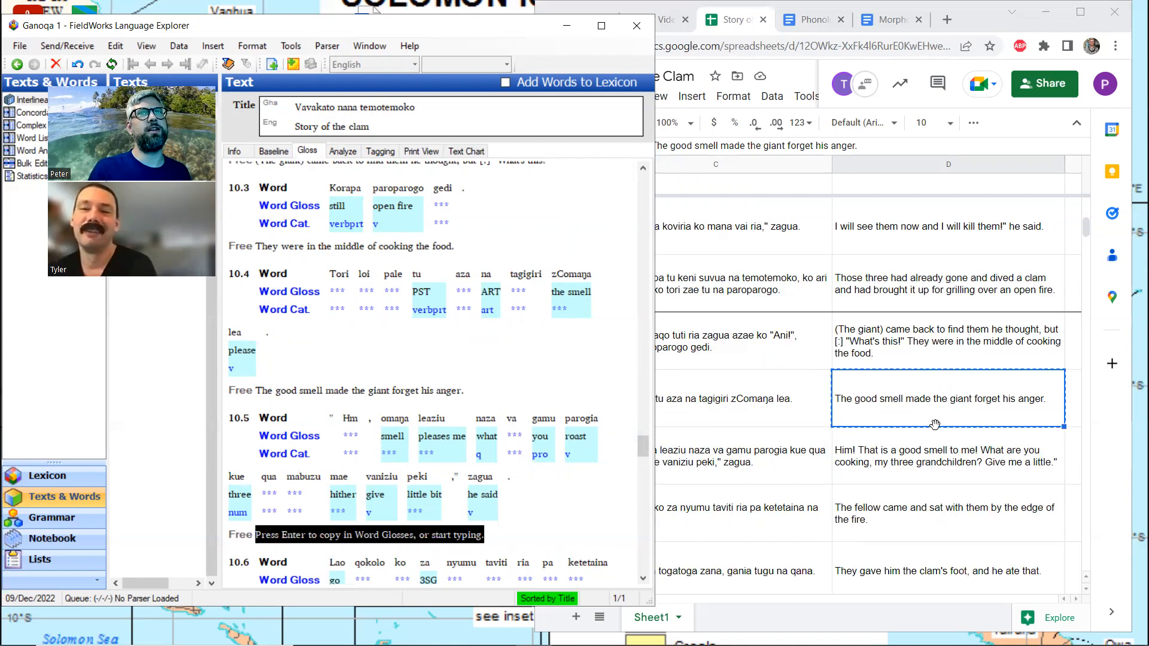
{"action": "left_click", "coordinate": [937, 461]}
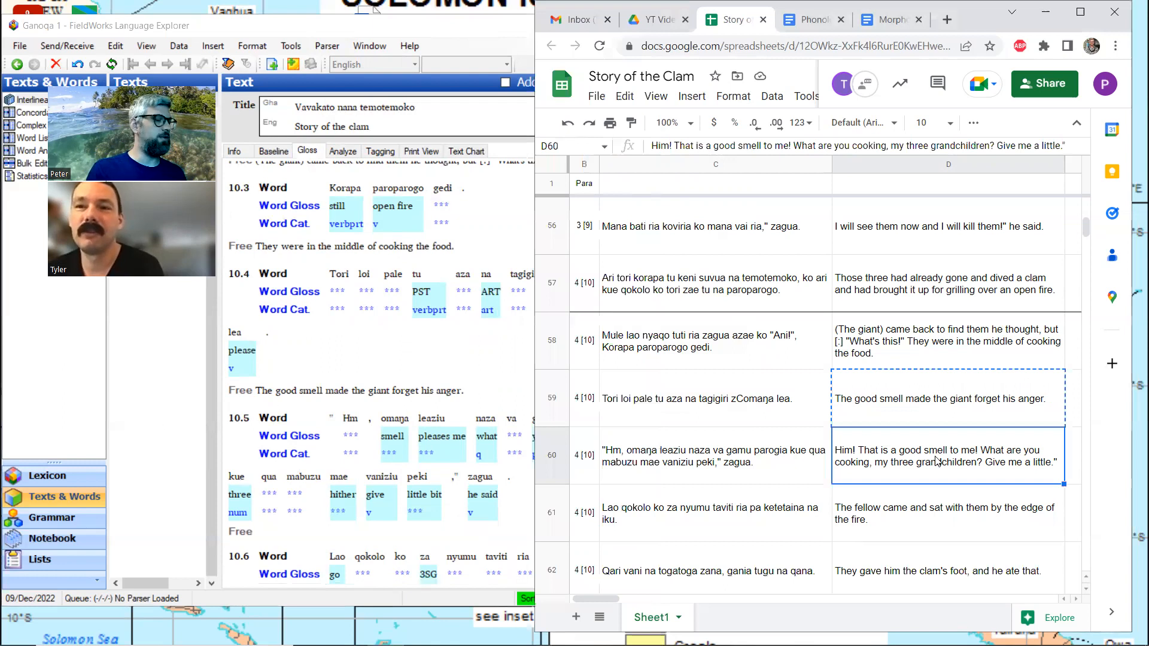
{"action": "key", "text": "ctrl+c"}
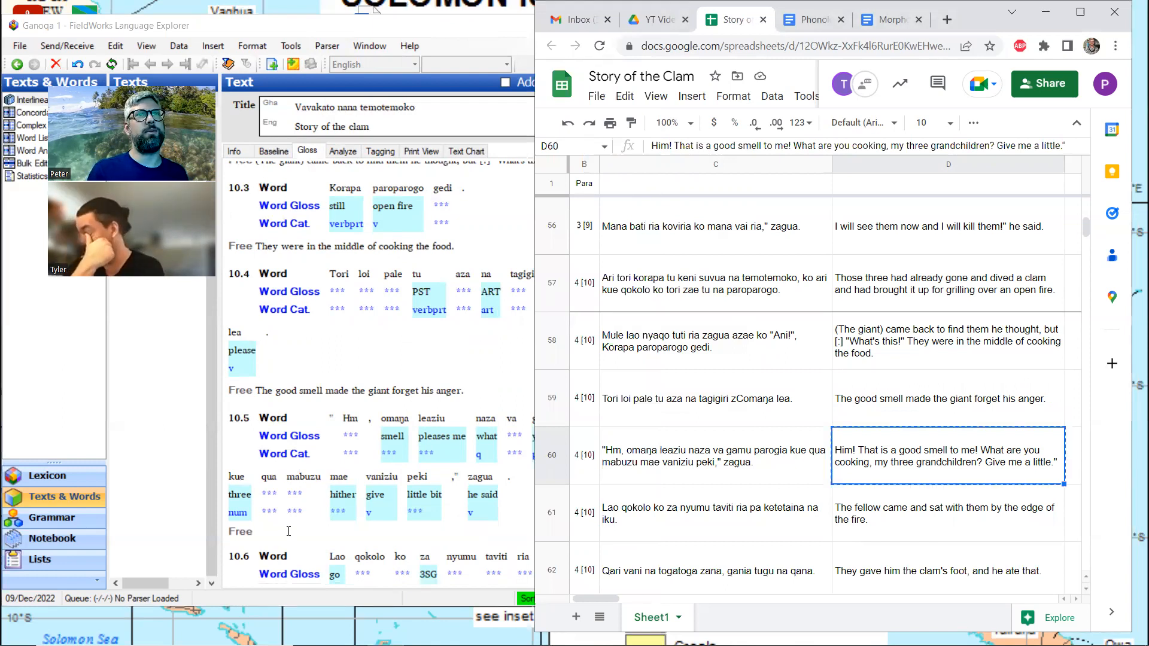
{"action": "left_click", "coordinate": [289, 531]}
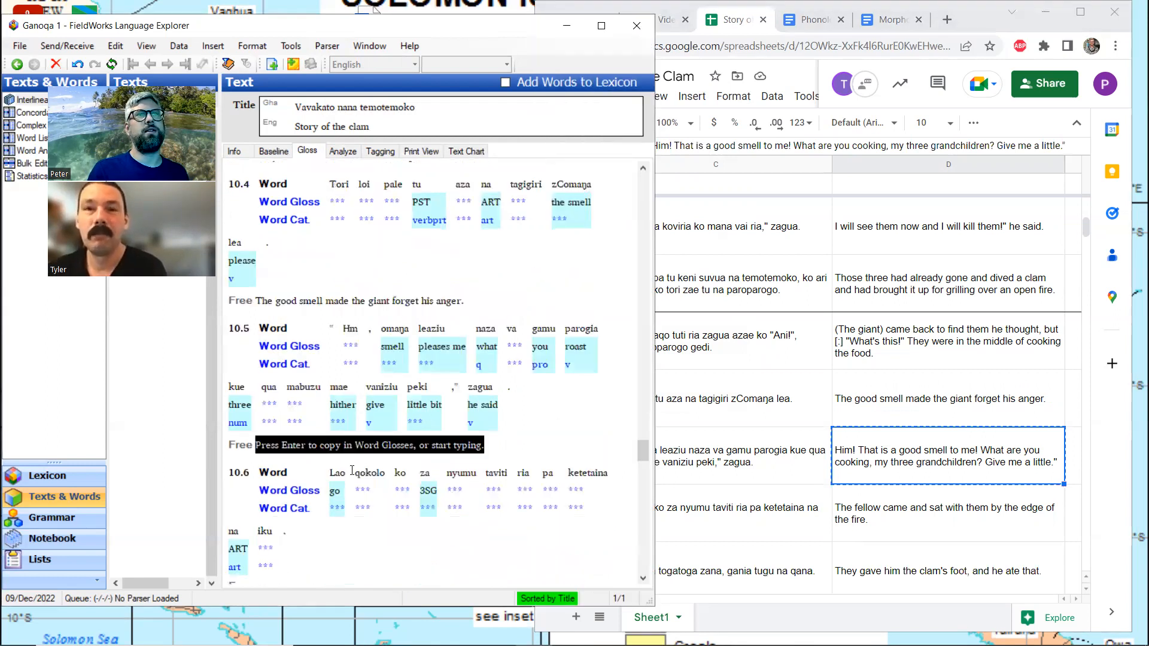
{"action": "key", "text": "ctrl+v"}
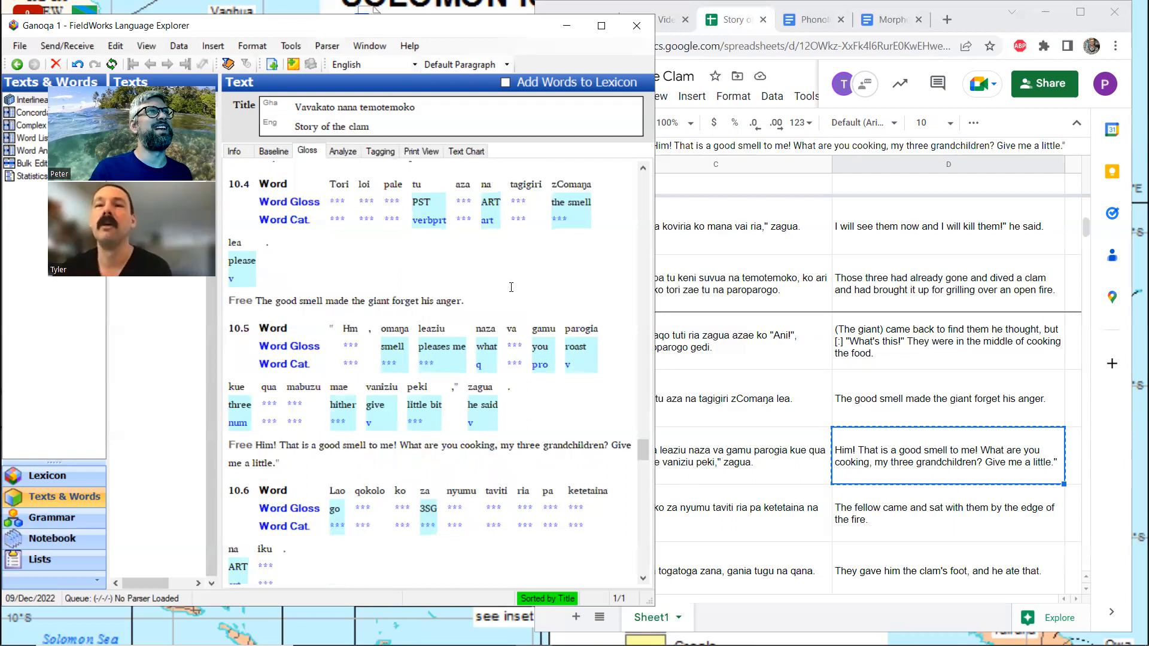
Examine the morpheme analysis of "zComaŋa" in line 10.4 alongside the surrounding words, then return to the word glosses
{"action": "scroll", "coordinate": [511, 288], "scroll_direction": "up", "scroll_amount": 3}
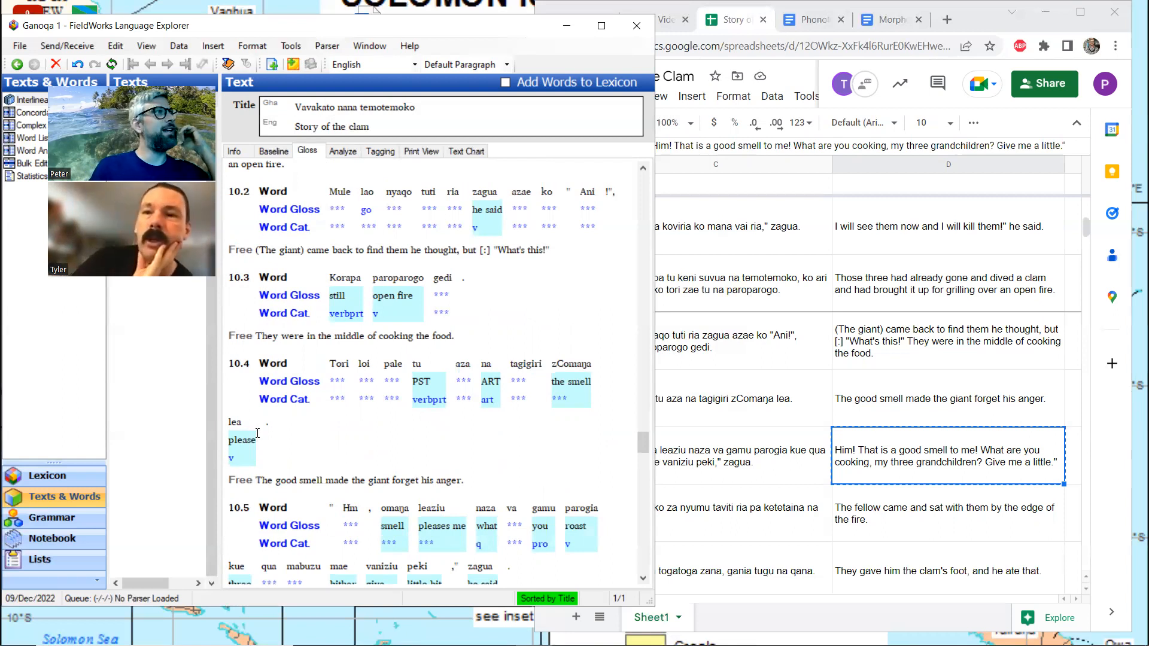
{"action": "left_click", "coordinate": [562, 396]}
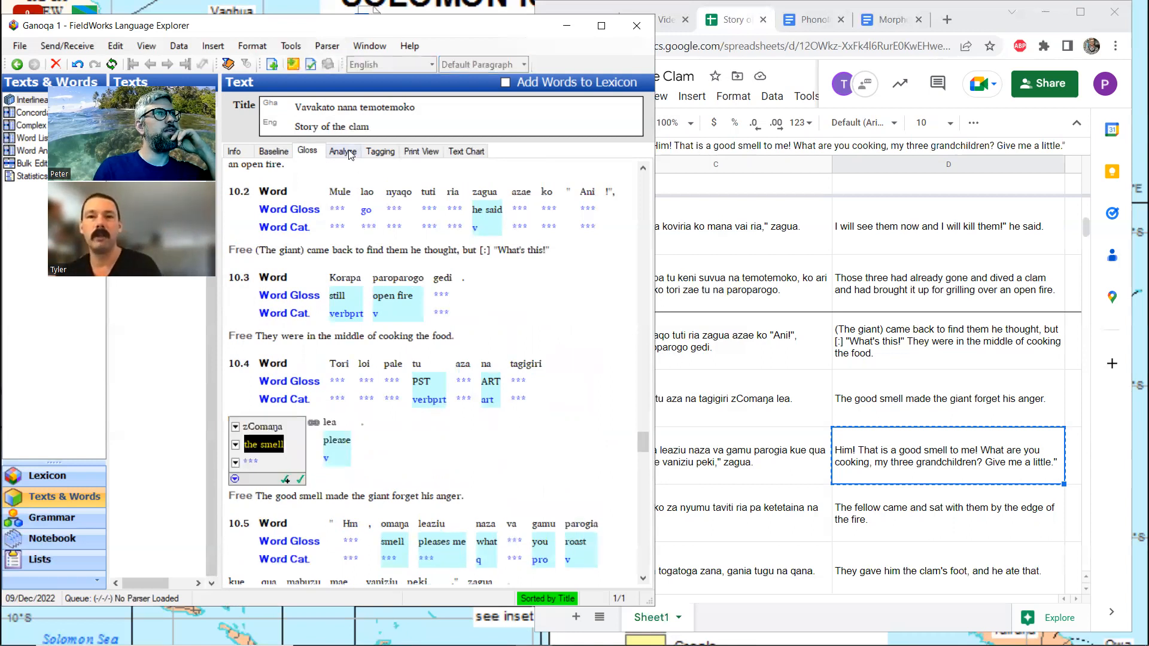
{"action": "left_click", "coordinate": [343, 152]}
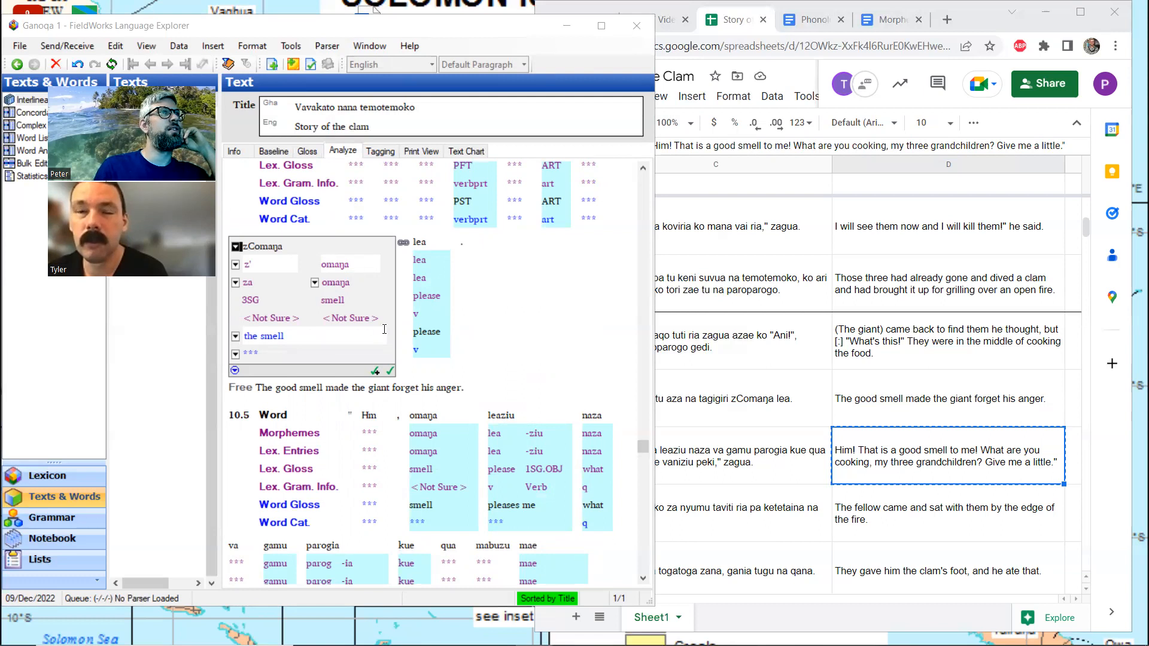
{"action": "scroll", "coordinate": [448, 316], "scroll_direction": "up", "scroll_amount": 3}
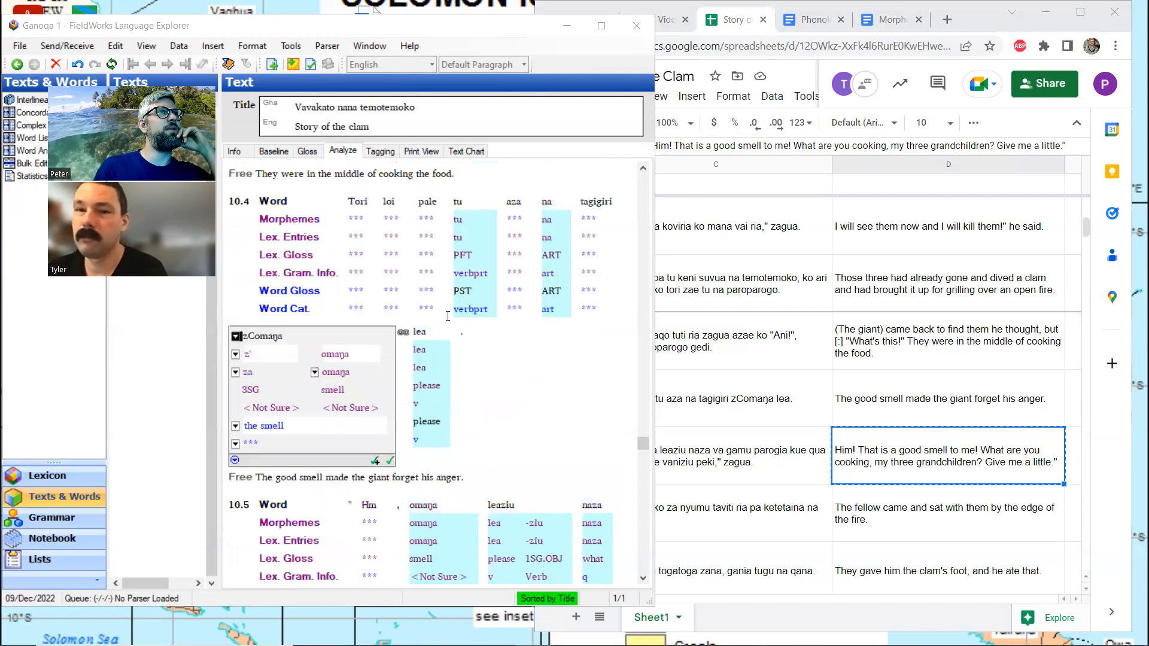
{"action": "scroll", "coordinate": [447, 316], "scroll_direction": "down", "scroll_amount": 6}
{"action": "scroll", "coordinate": [448, 316], "scroll_direction": "up", "scroll_amount": 3}
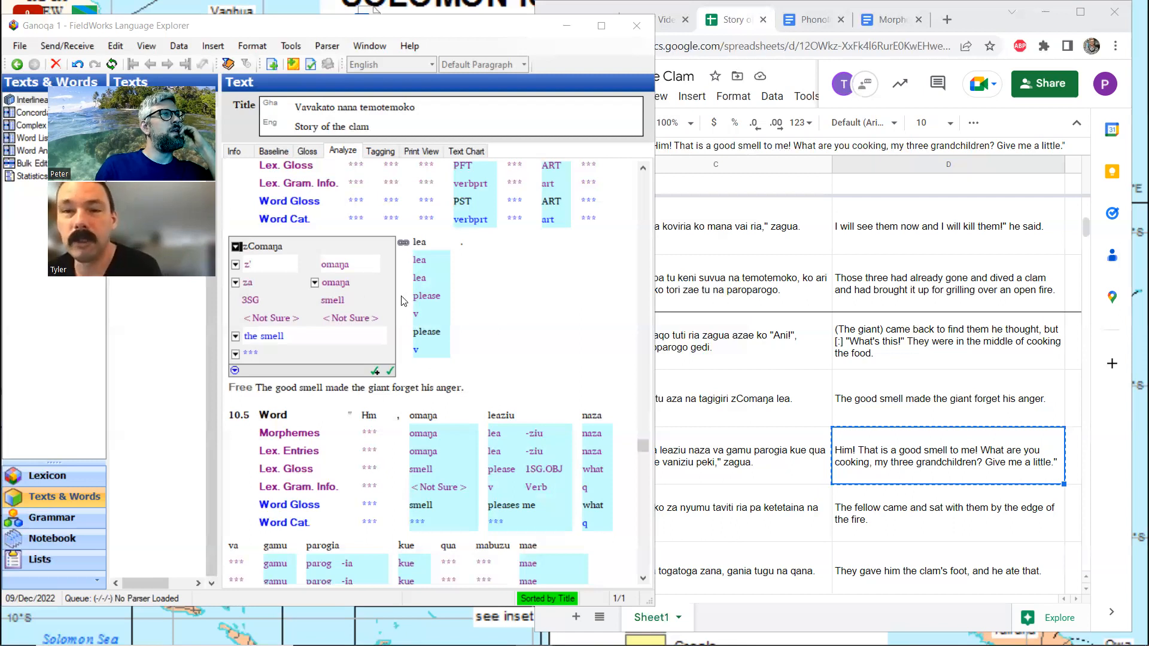
{"action": "scroll", "coordinate": [403, 301], "scroll_direction": "up", "scroll_amount": 3}
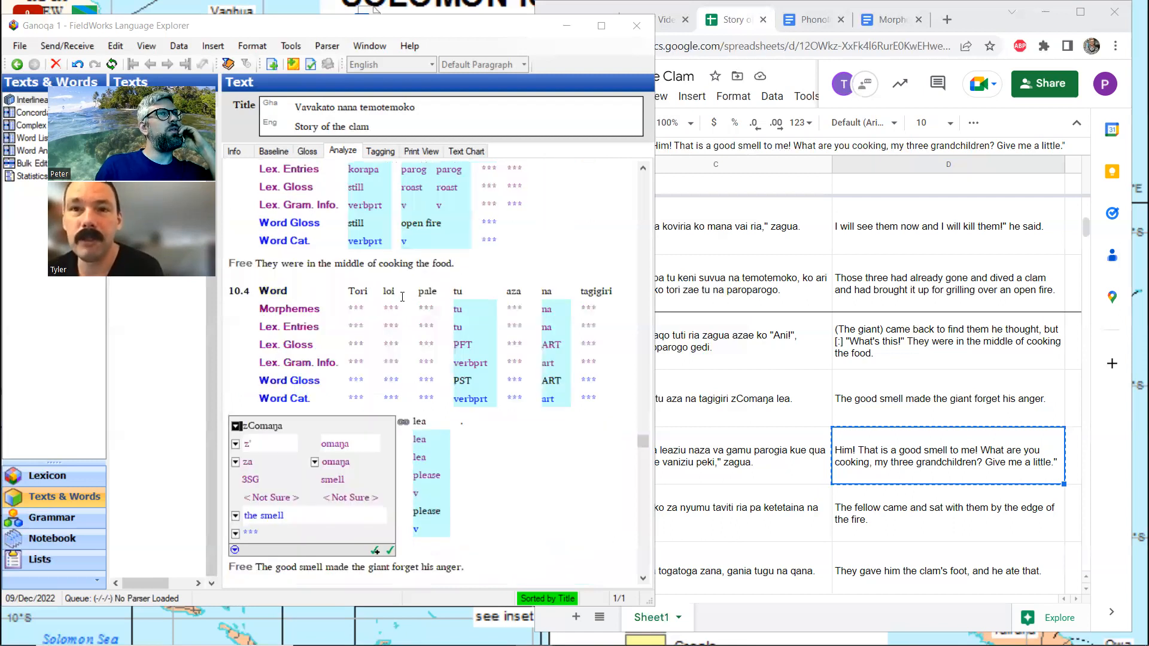
{"action": "scroll", "coordinate": [402, 296], "scroll_direction": "down", "scroll_amount": 3}
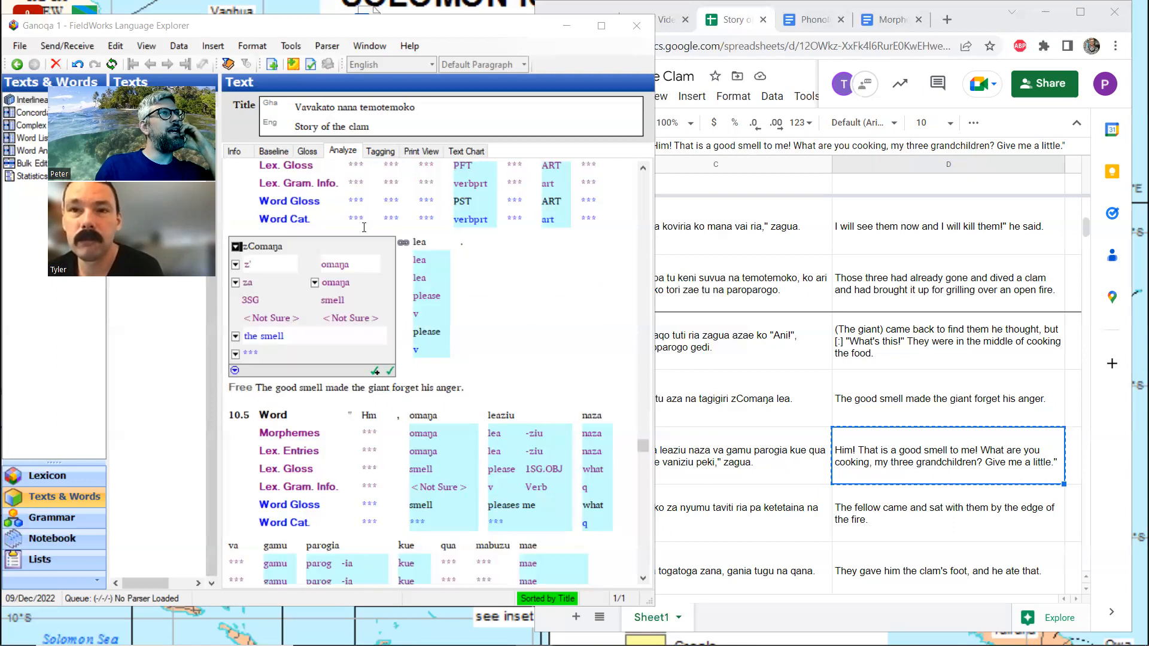
{"action": "left_click", "coordinate": [310, 154]}
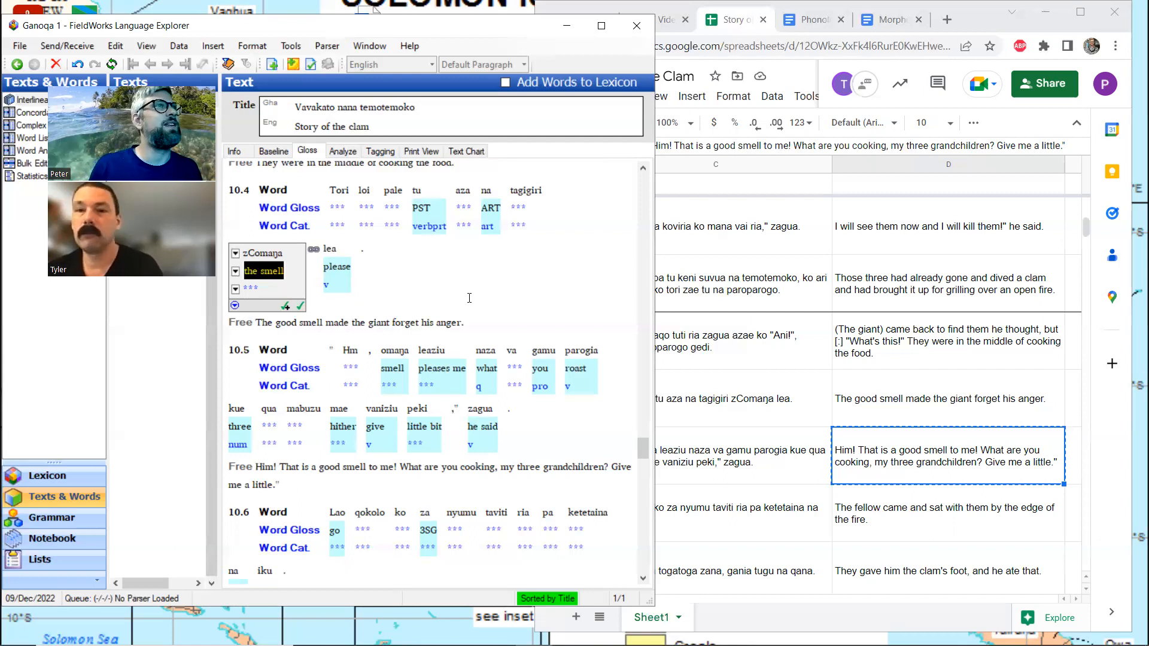
{"action": "left_click", "coordinate": [476, 324]}
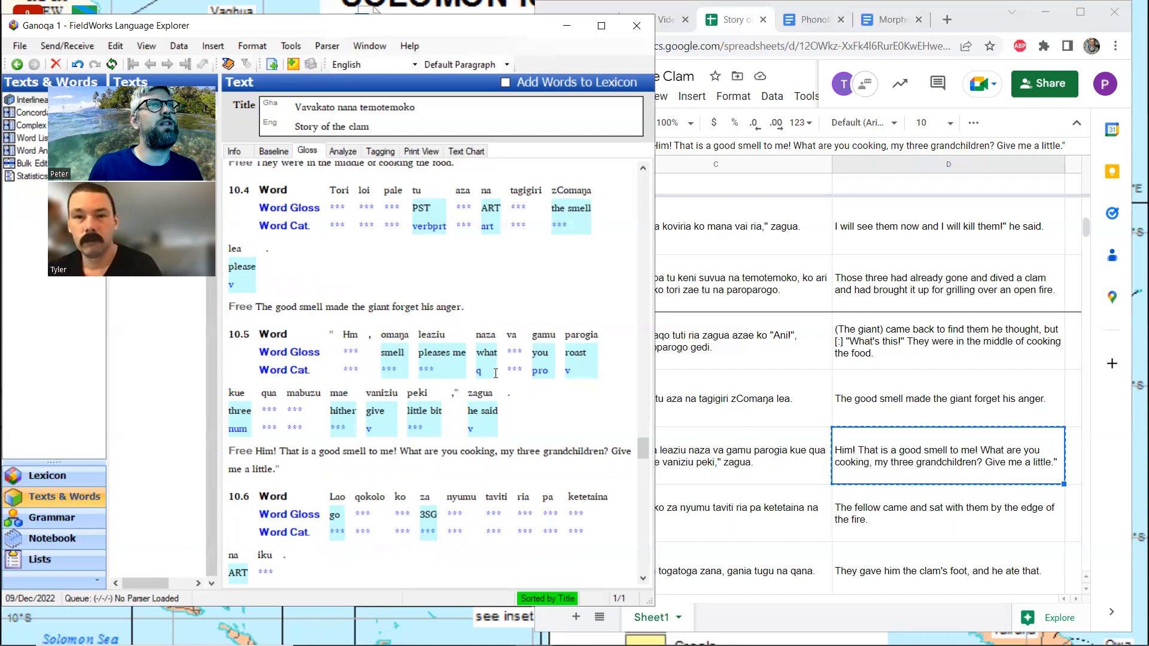
Copy "The fellow came and sat with them by the edge of the fire." from spreadsheet row 61 into line 10.6's free translation in FieldWorks
{"action": "scroll", "coordinate": [495, 373], "scroll_direction": "down", "scroll_amount": 3}
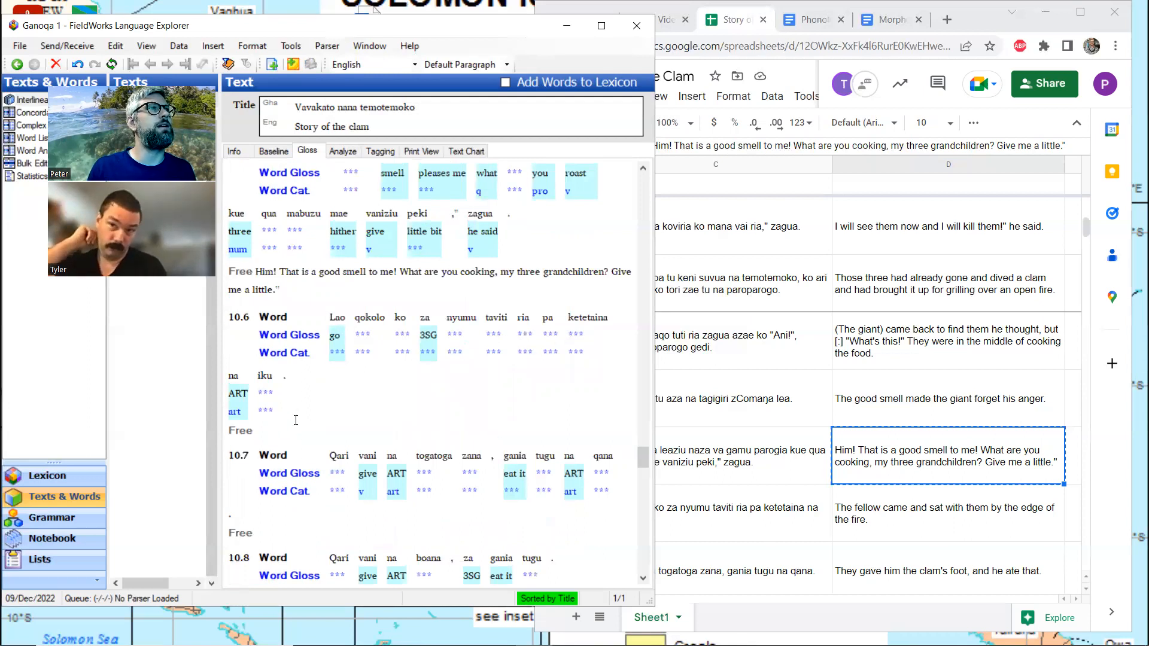
{"action": "left_click", "coordinate": [921, 514]}
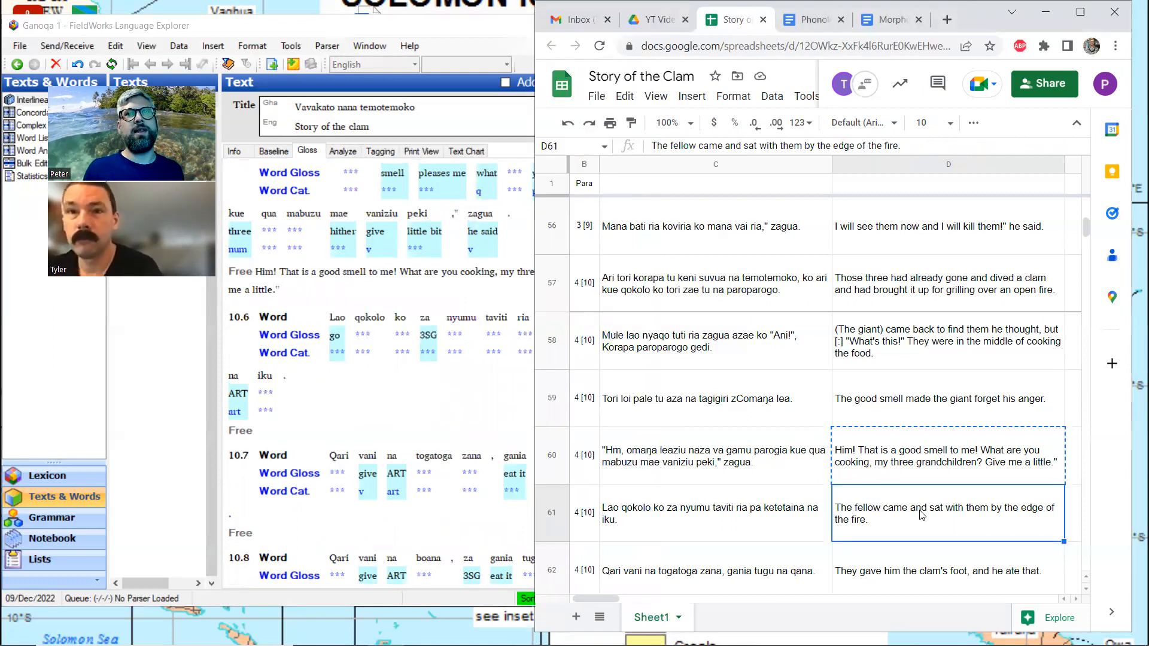
{"action": "key", "text": "ctrl+c"}
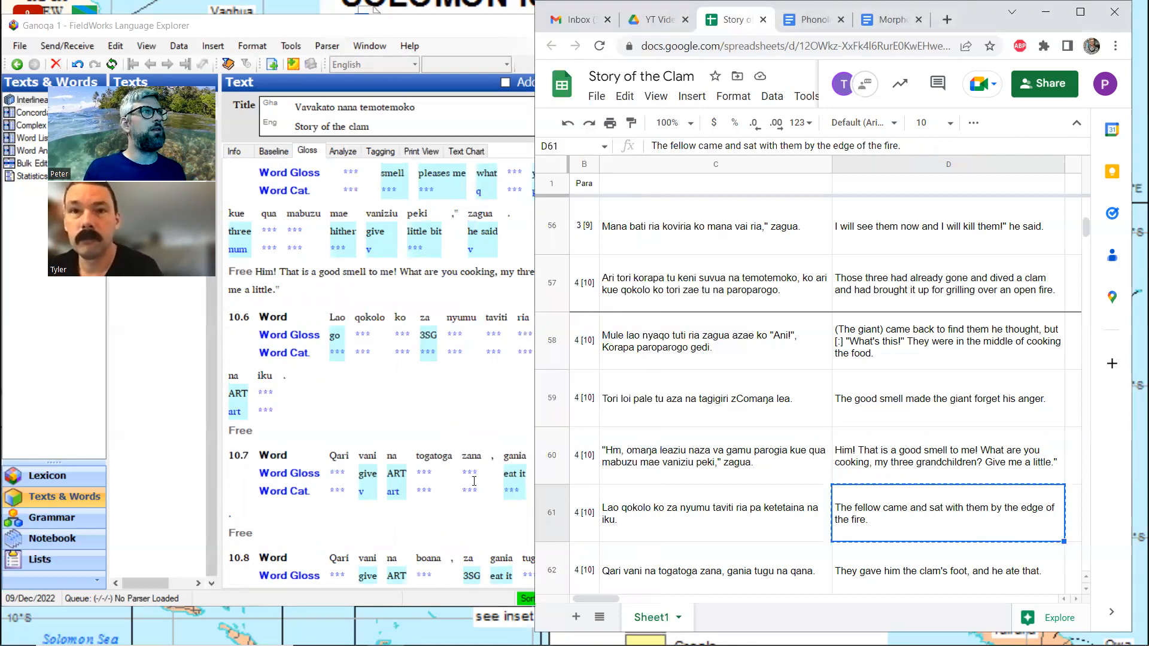
{"action": "left_click", "coordinate": [275, 427]}
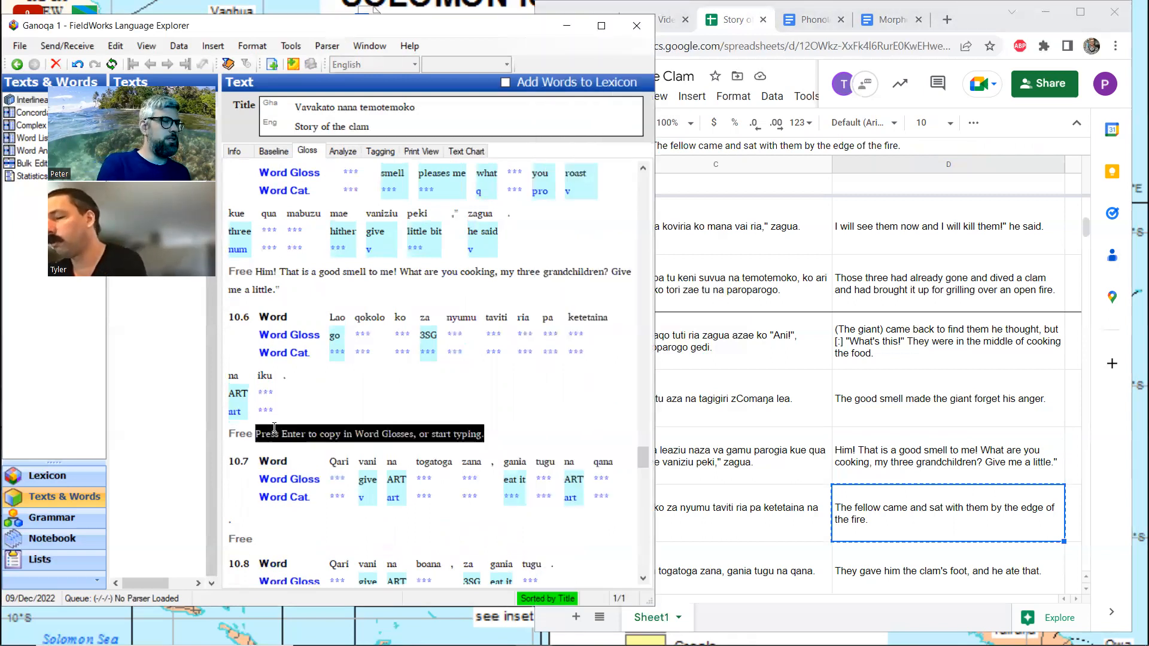
{"action": "key", "text": "ctrl+v"}
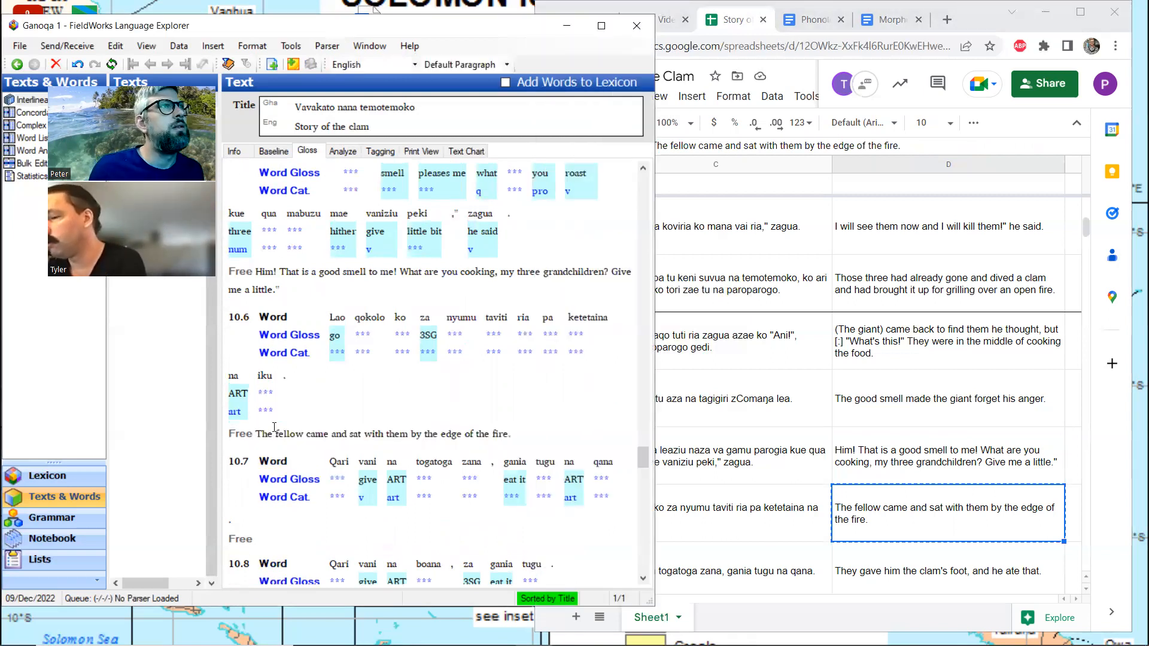
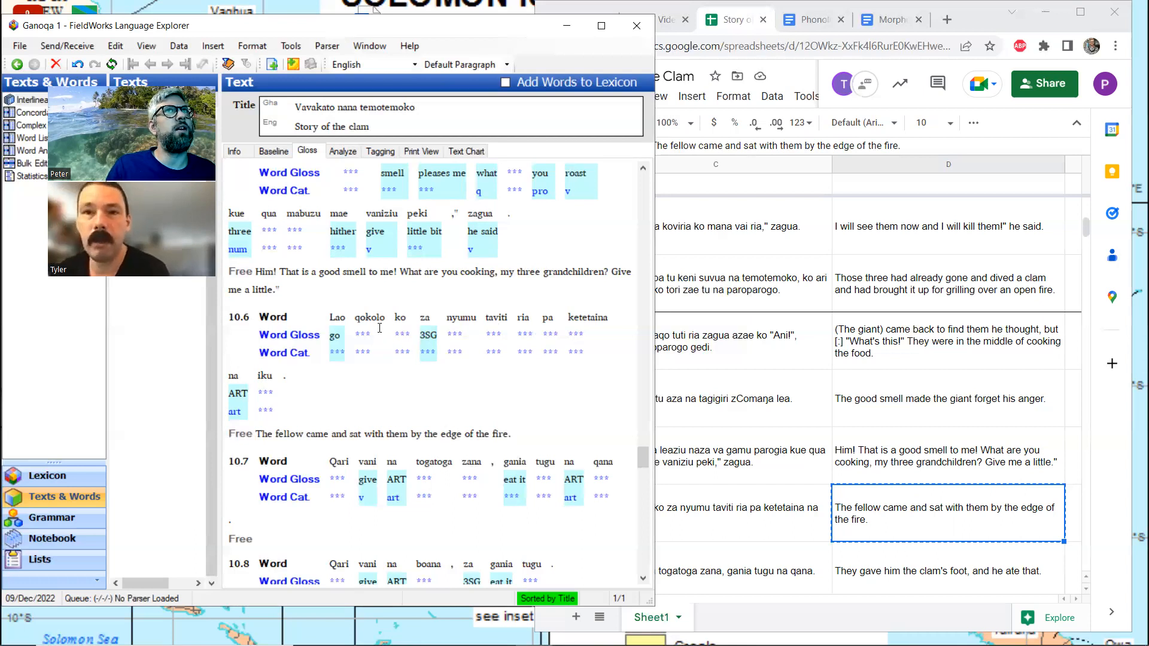
Search the Story of the Clam spreadsheet for "qokolo" and step through its occurrences, comparing each sentence with its English translation
{"action": "left_click", "coordinate": [1082, 8]}
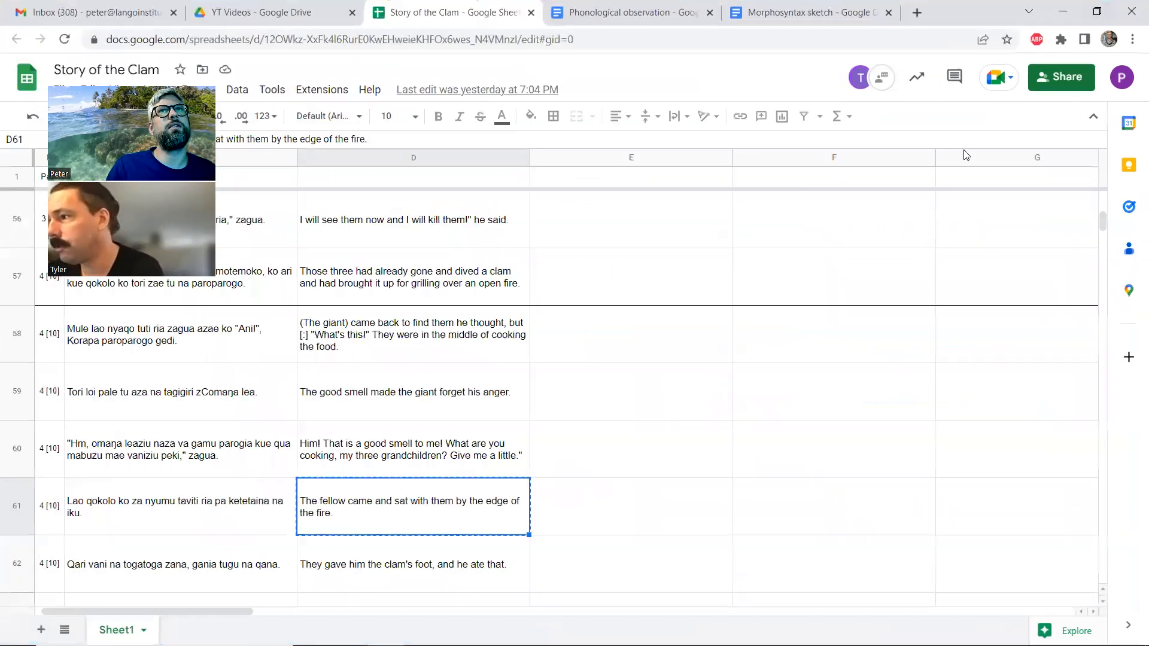
{"action": "key", "text": "ctrl+f"}
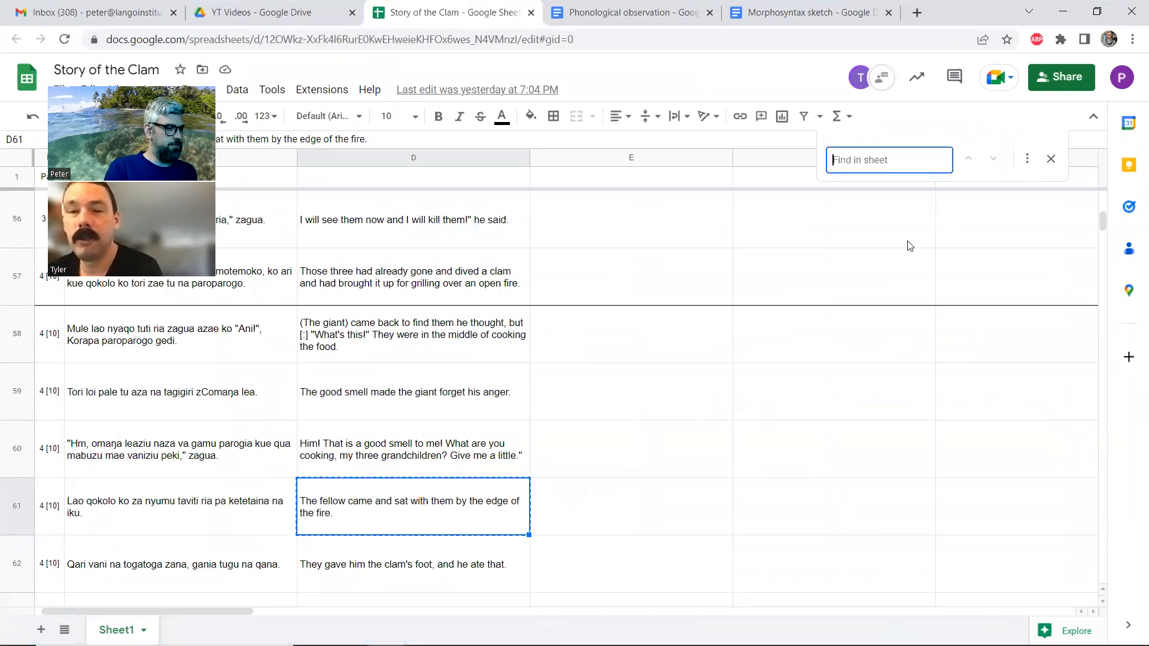
{"action": "type", "text": "qokolo"}
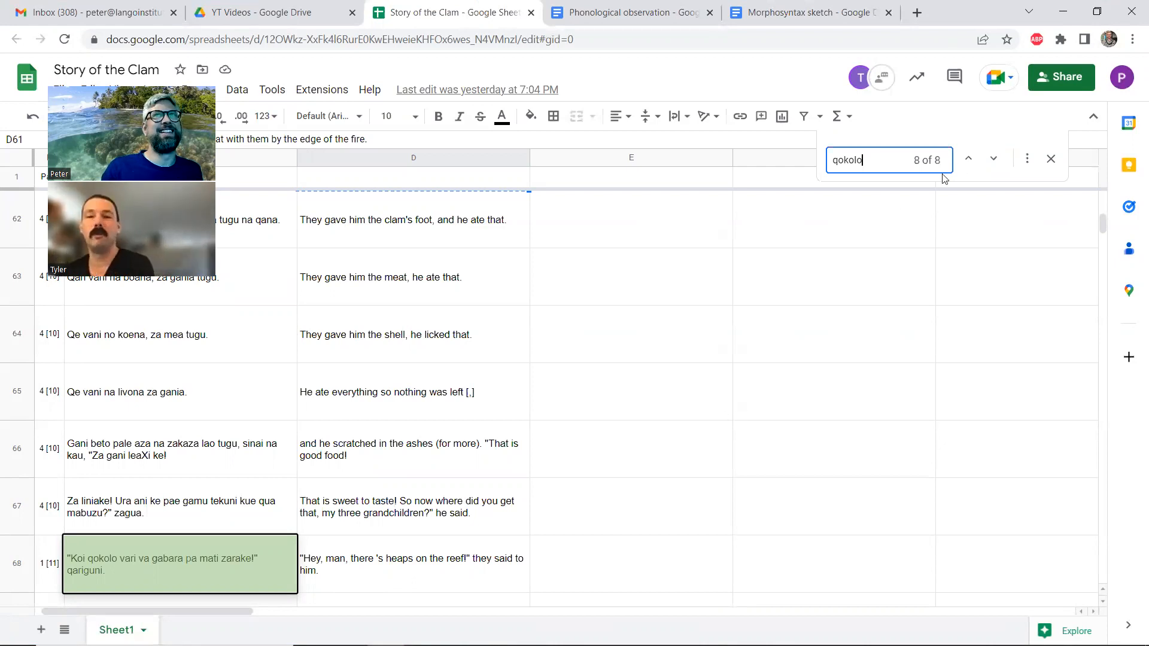
{"action": "left_click", "coordinate": [994, 159]}
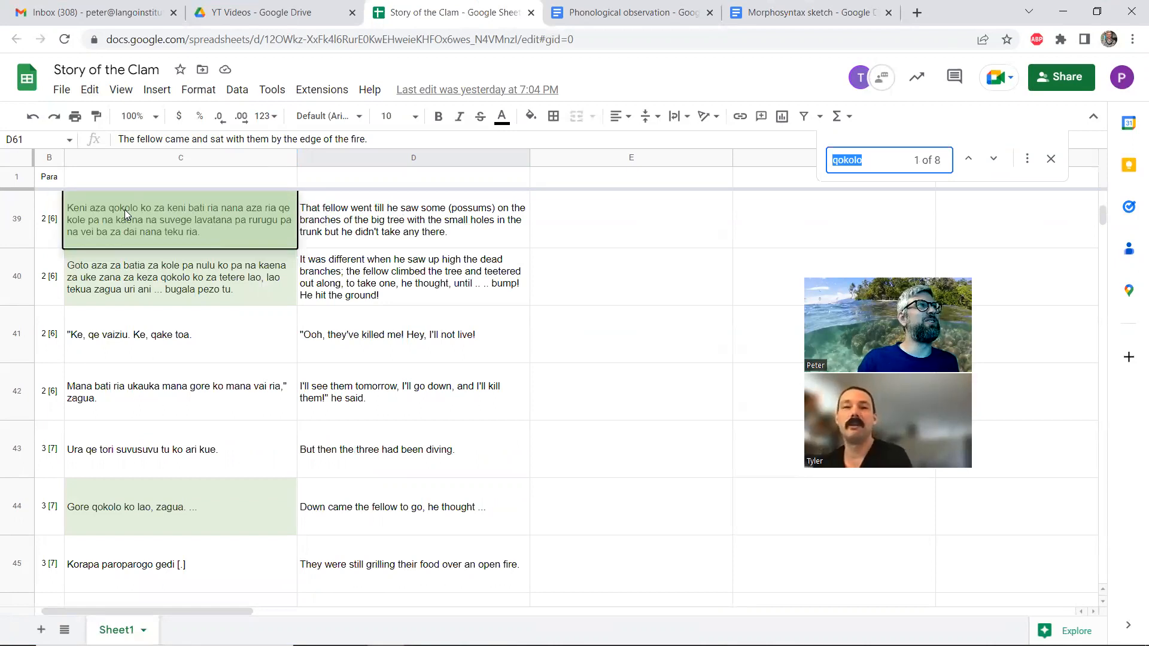
{"action": "left_click", "coordinate": [993, 160]}
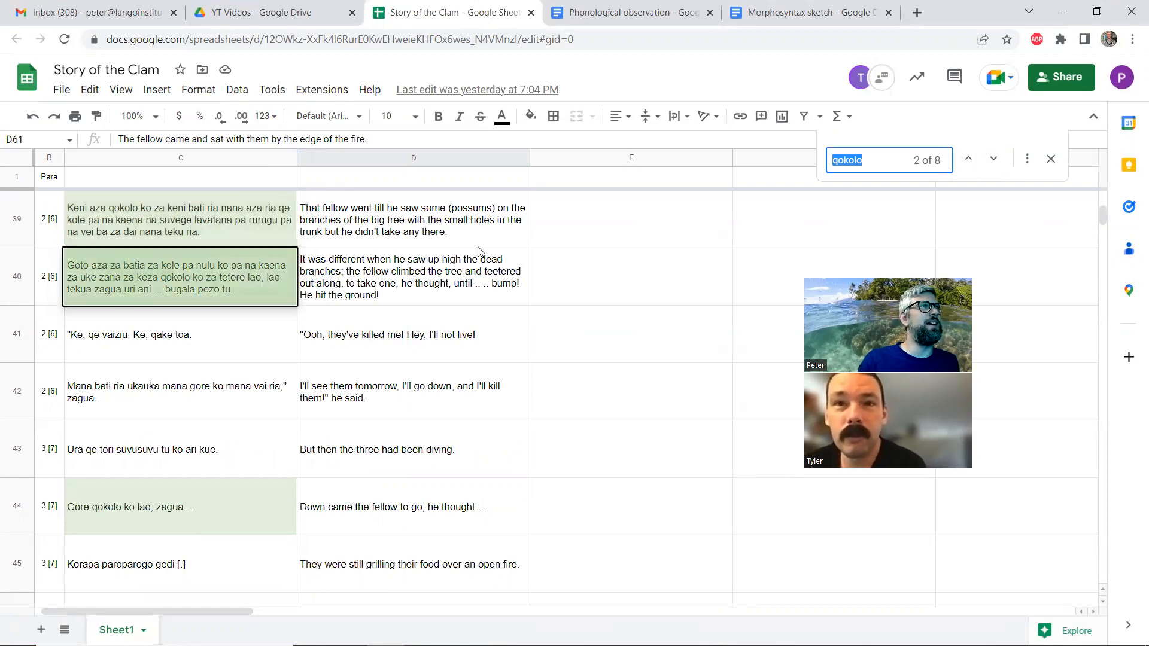
{"action": "left_click", "coordinate": [991, 161]}
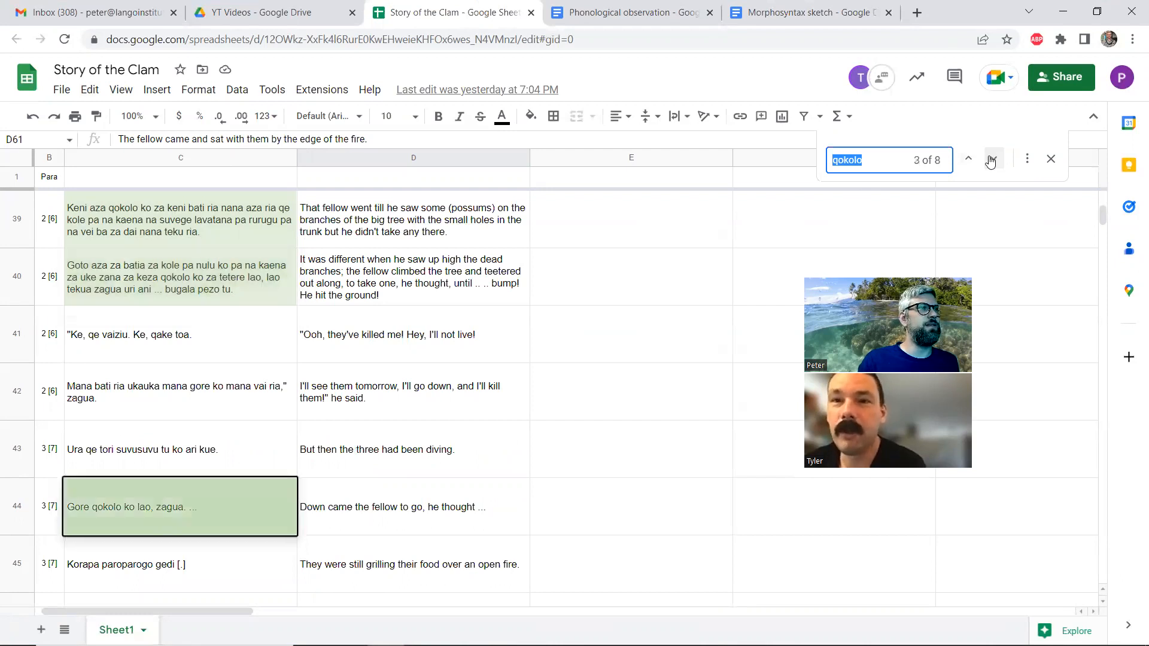
{"action": "left_click", "coordinate": [991, 160]}
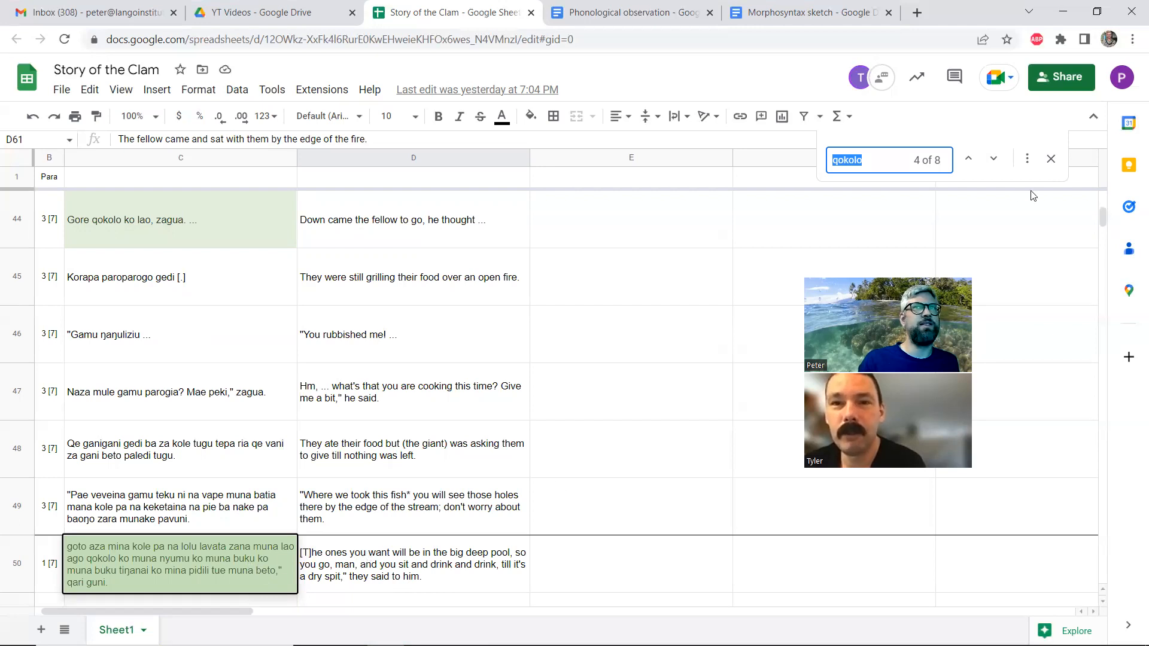
{"action": "left_click", "coordinate": [994, 160]}
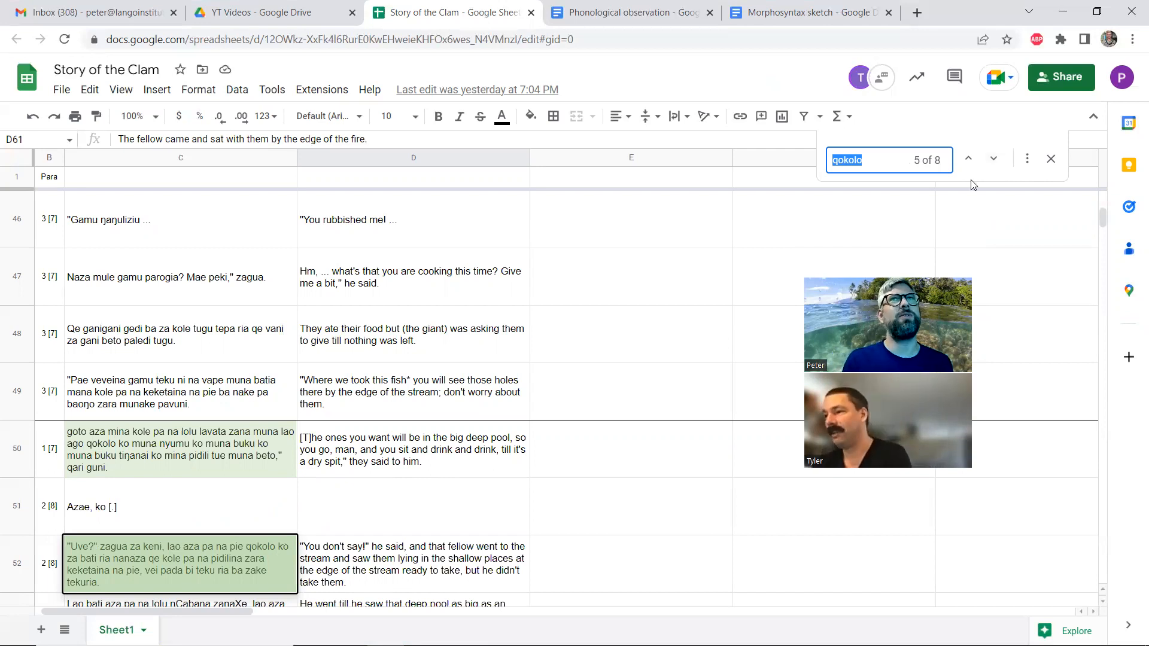
{"action": "left_click", "coordinate": [992, 159]}
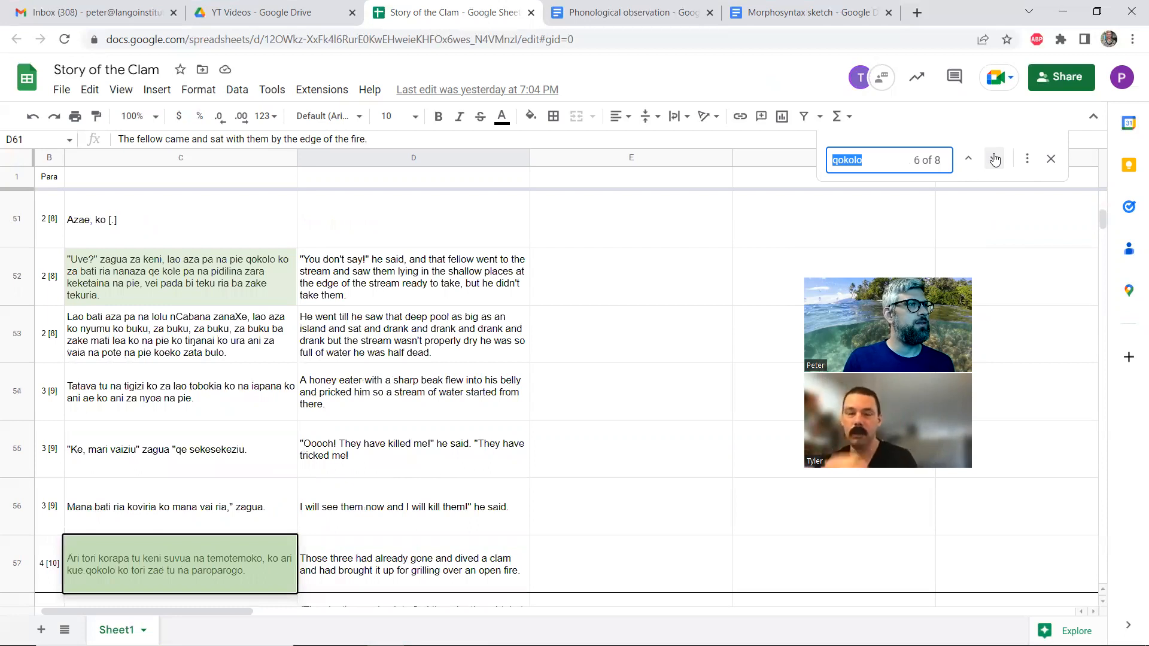
{"action": "left_click", "coordinate": [995, 160]}
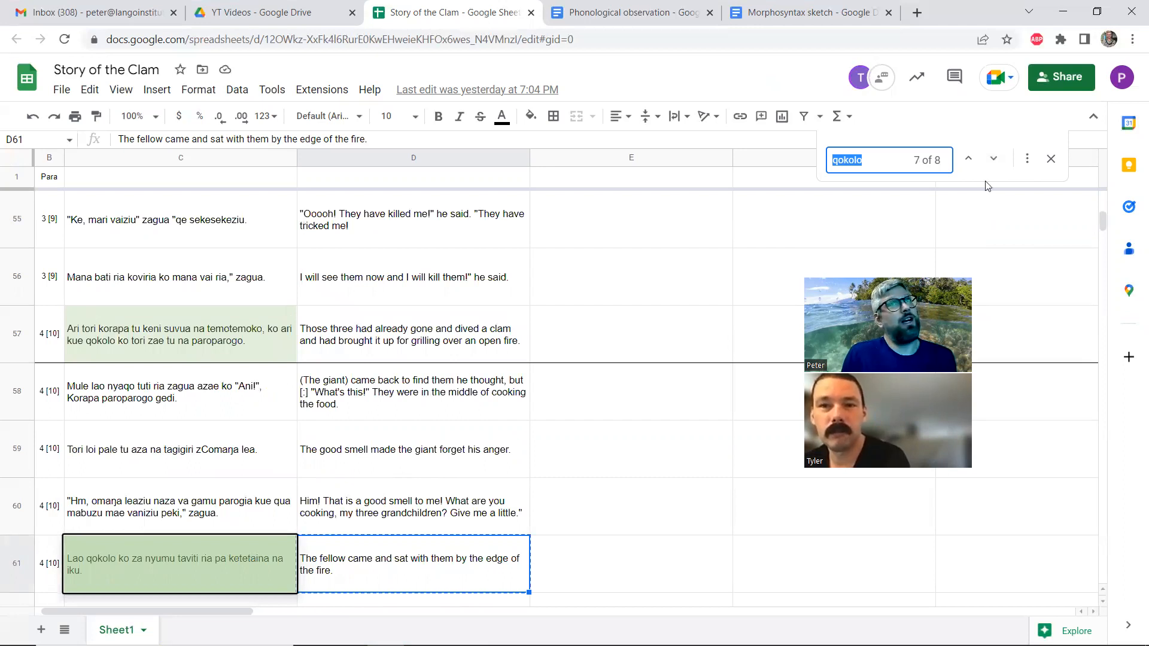
{"action": "left_click", "coordinate": [1097, 12]}
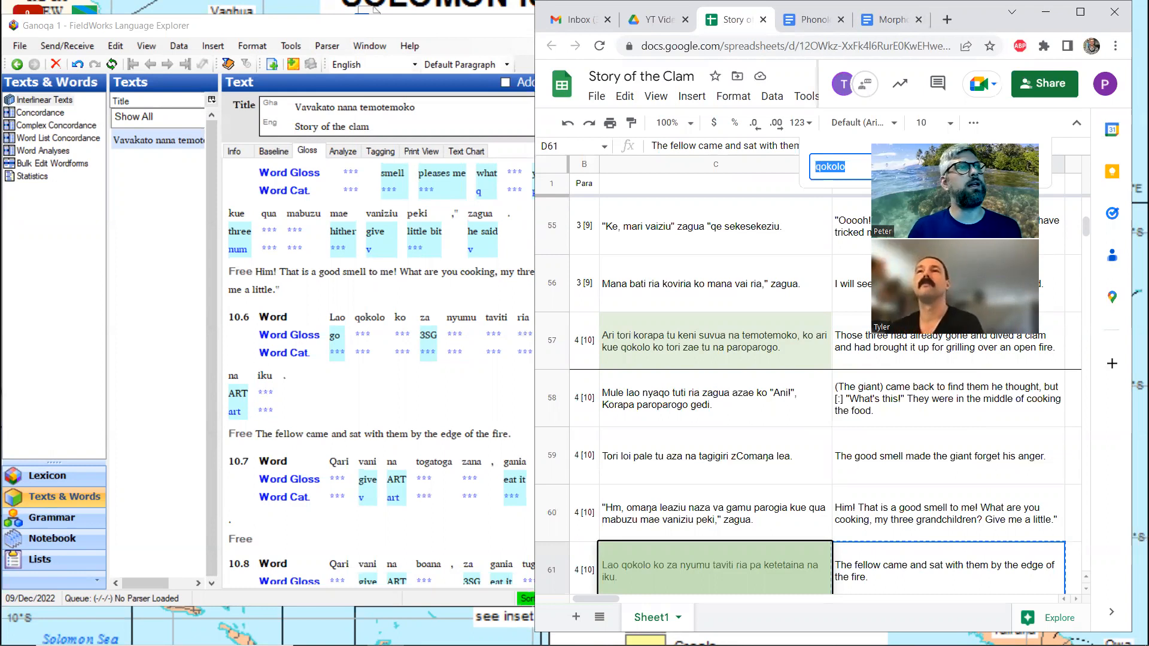
Open the Roviana and English dictionary rovdic.pdf, search it for "sweet", and step through the first five matches
{"action": "left_click", "coordinate": [290, 35]}
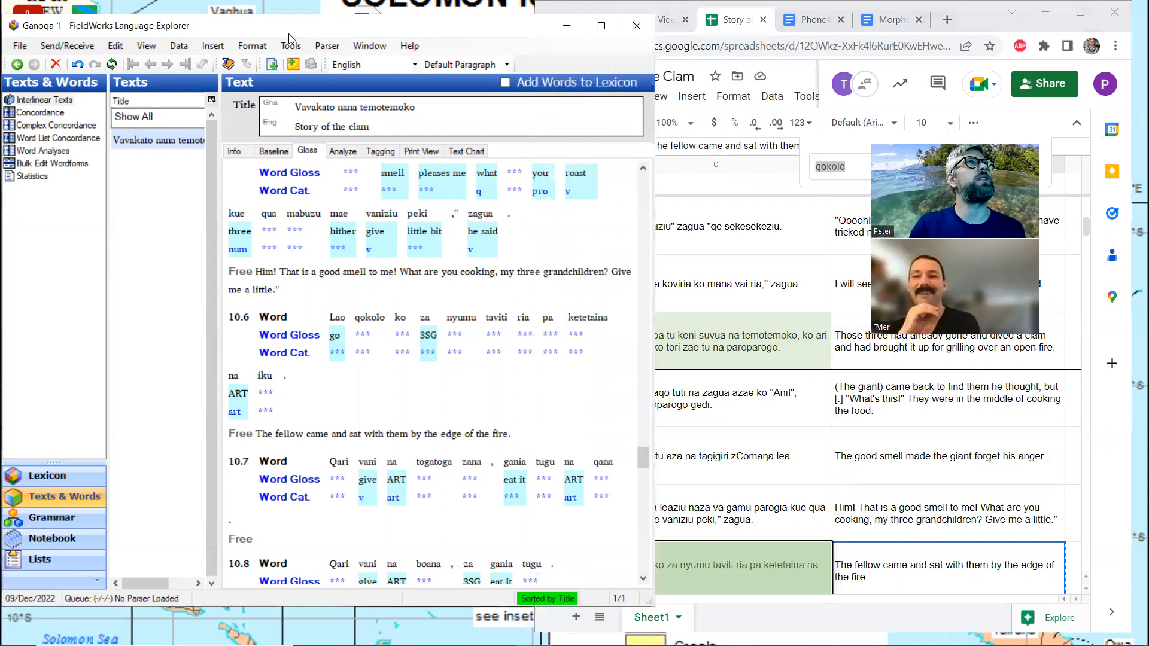
{"action": "left_click", "coordinate": [565, 27]}
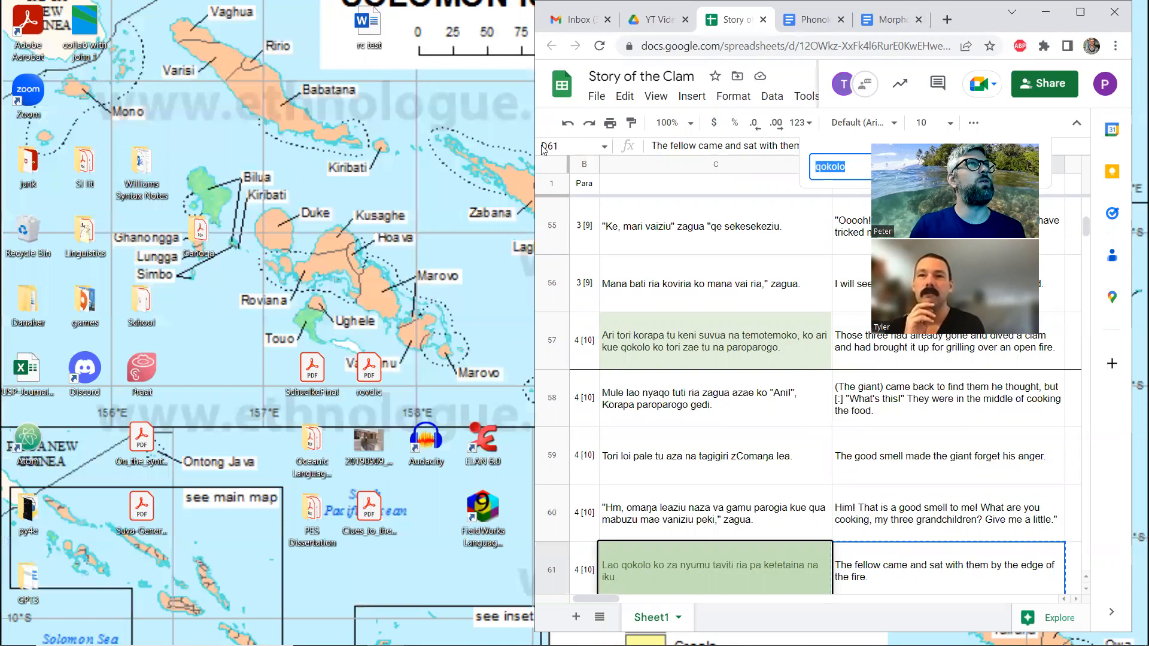
{"action": "left_click", "coordinate": [314, 29]}
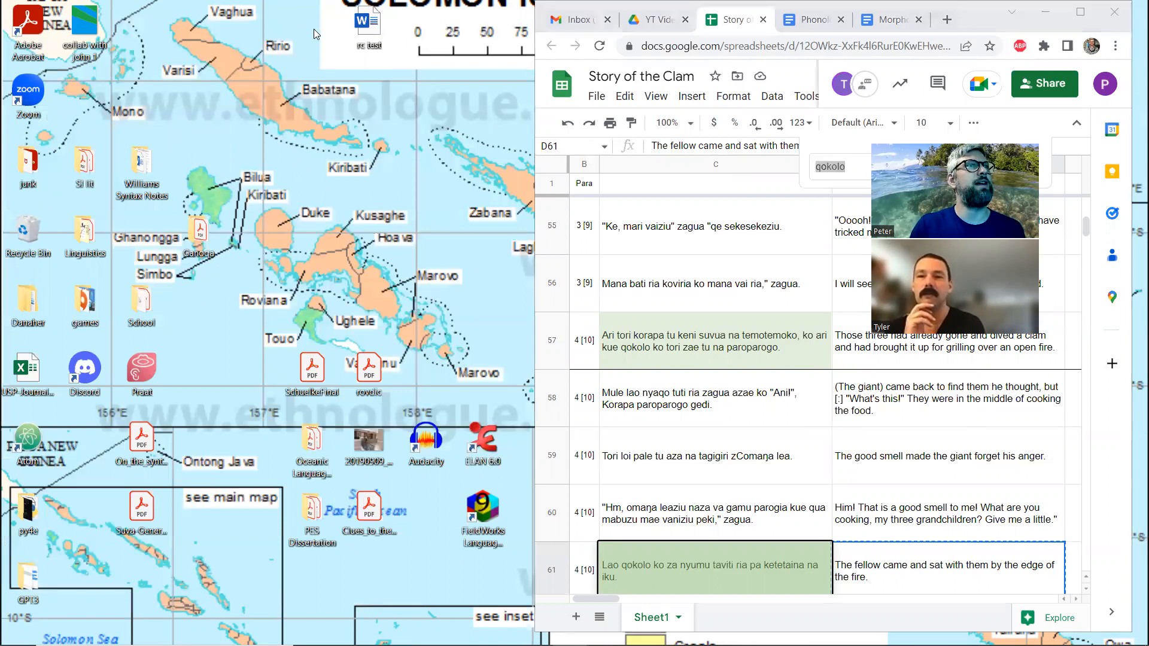
{"action": "double_click", "coordinate": [360, 367]}
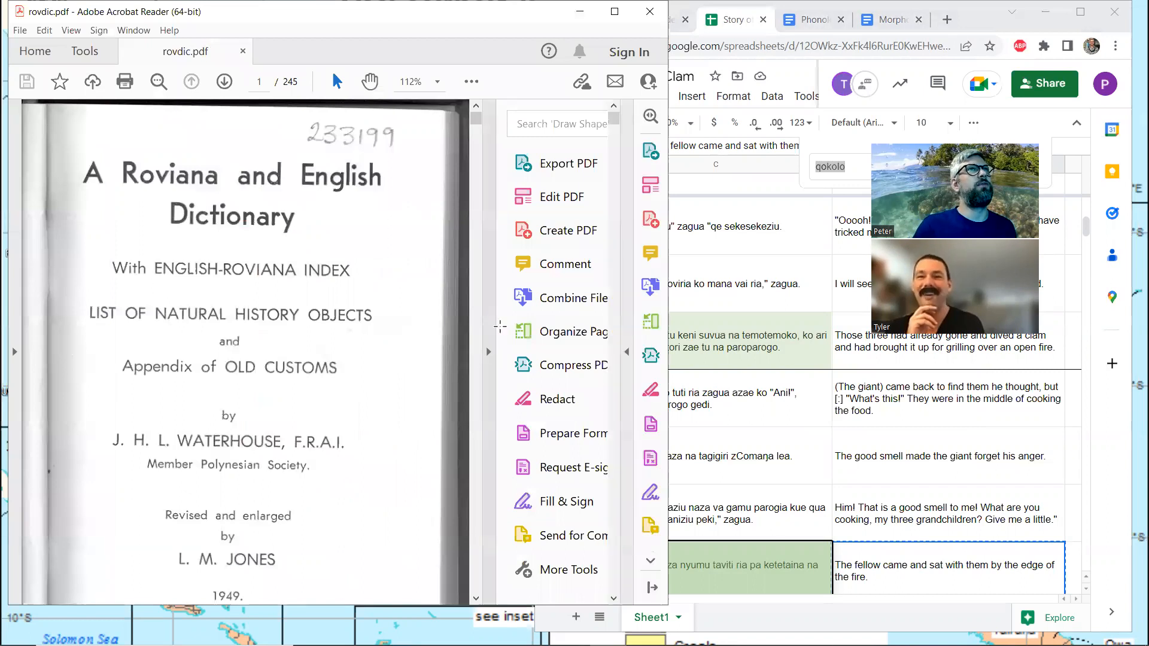
{"action": "key", "text": "ctrl+f"}
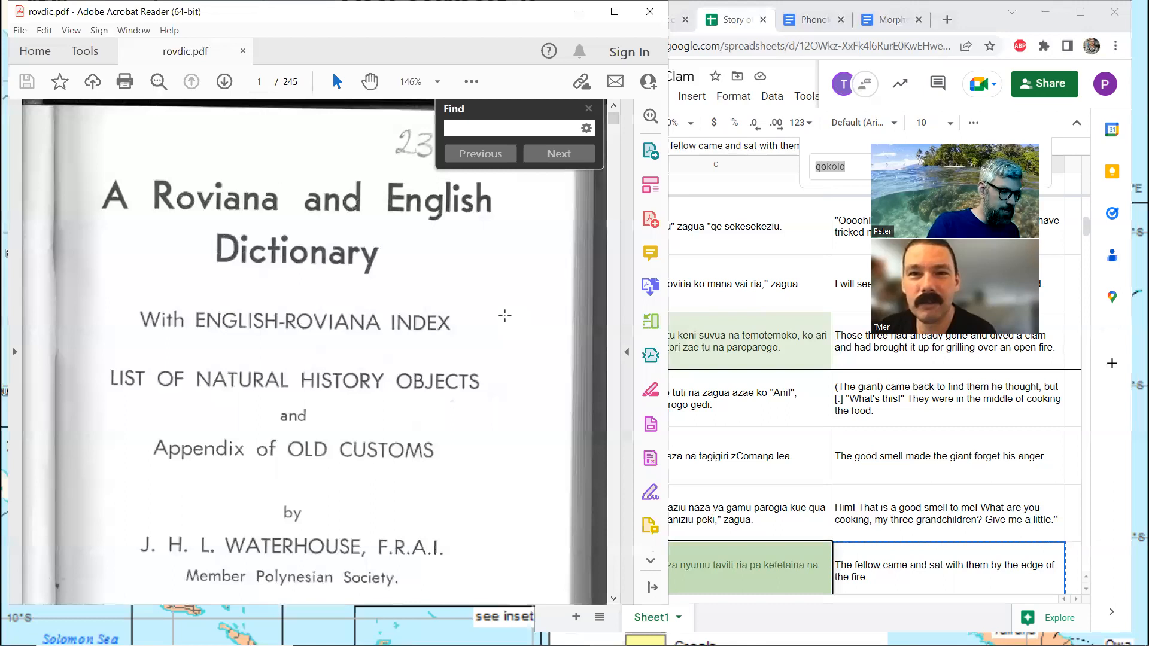
{"action": "type", "text": "sweet"}
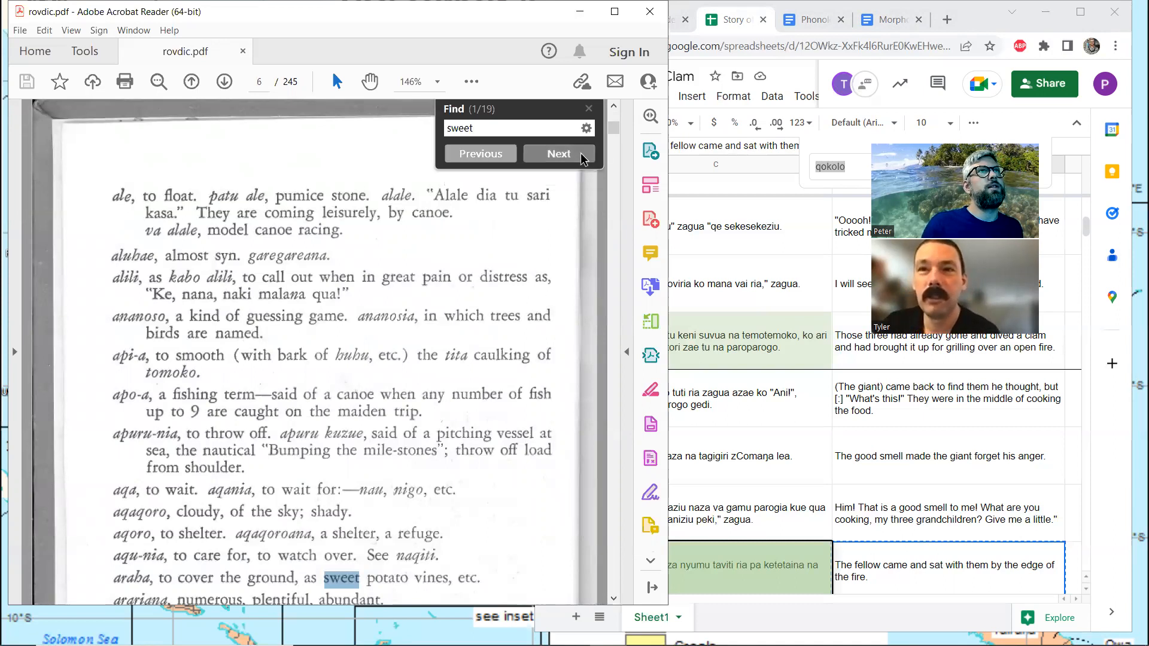
{"action": "left_click", "coordinate": [581, 155]}
{"action": "left_click", "coordinate": [581, 157]}
{"action": "left_click", "coordinate": [581, 156]}
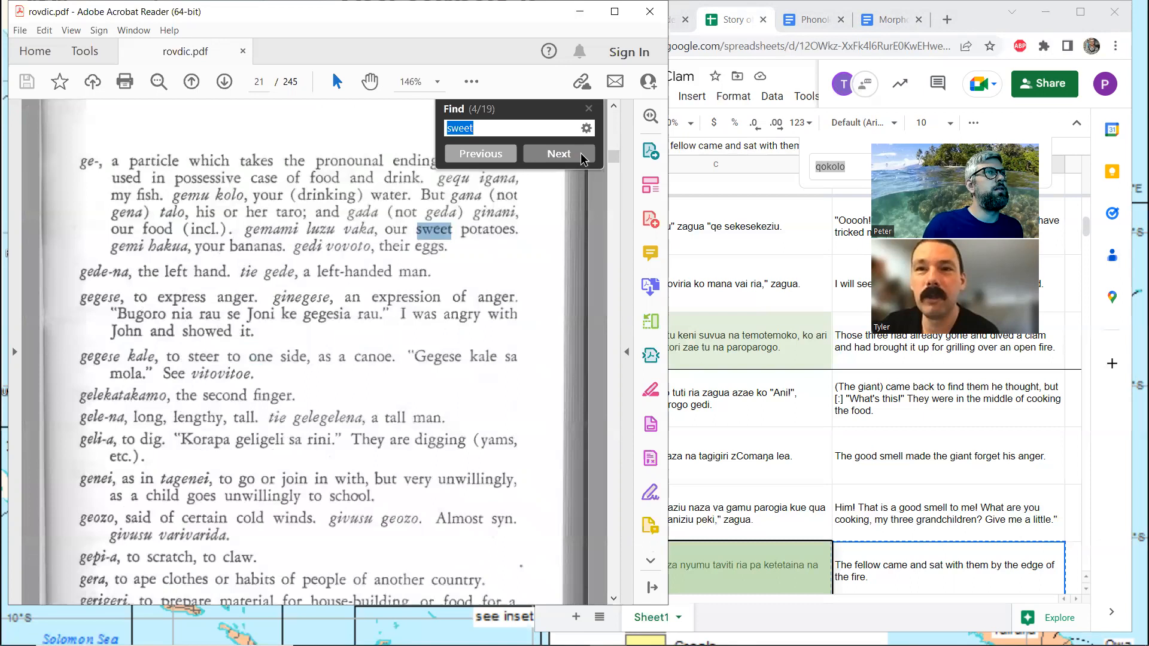
{"action": "left_click", "coordinate": [580, 155]}
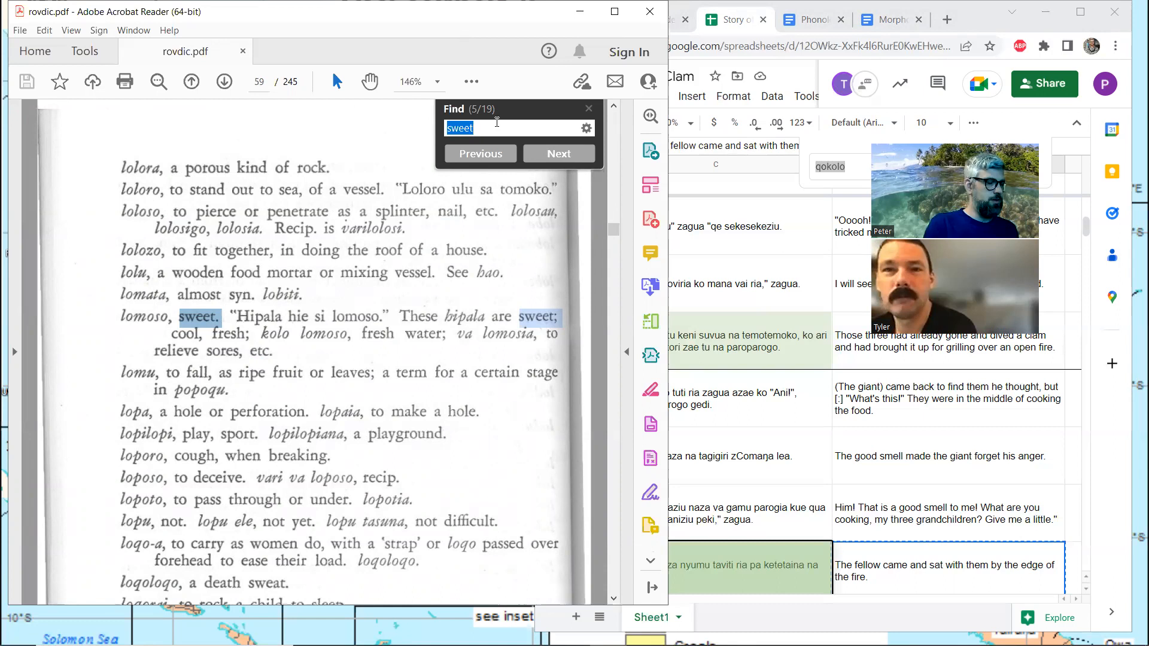
{"action": "left_click", "coordinate": [579, 12]}
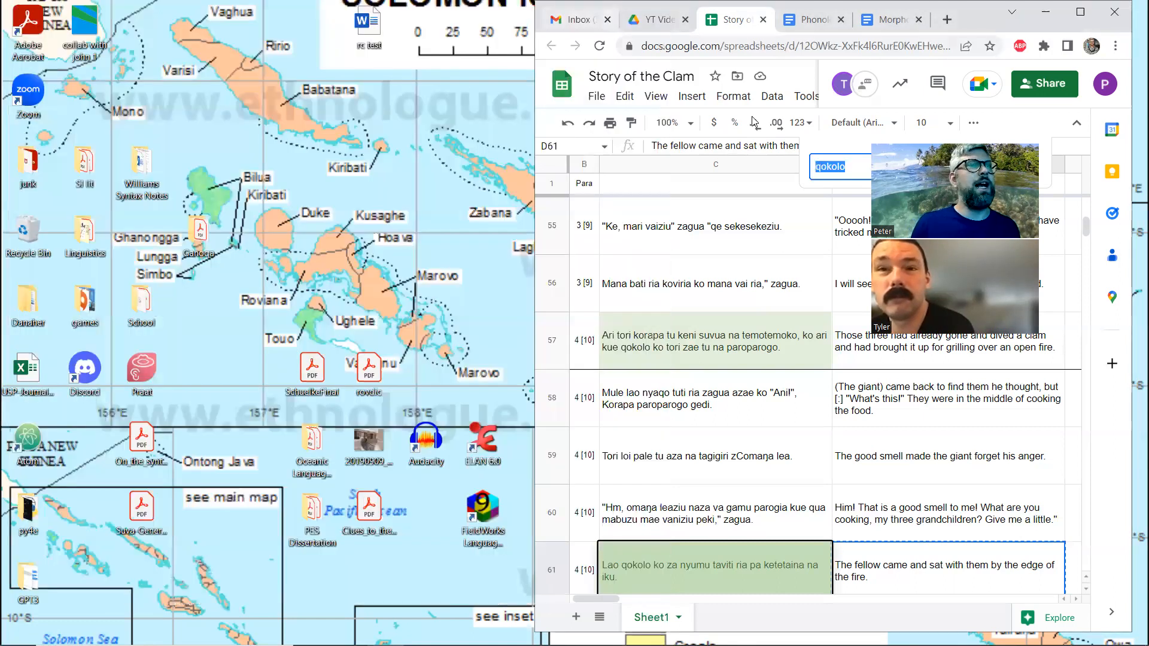
Return to FieldWorks, close the "qokolo" search in the spreadsheet, and arrange the FieldWorks window beside the spreadsheet's translations
{"action": "left_click", "coordinate": [534, 631]}
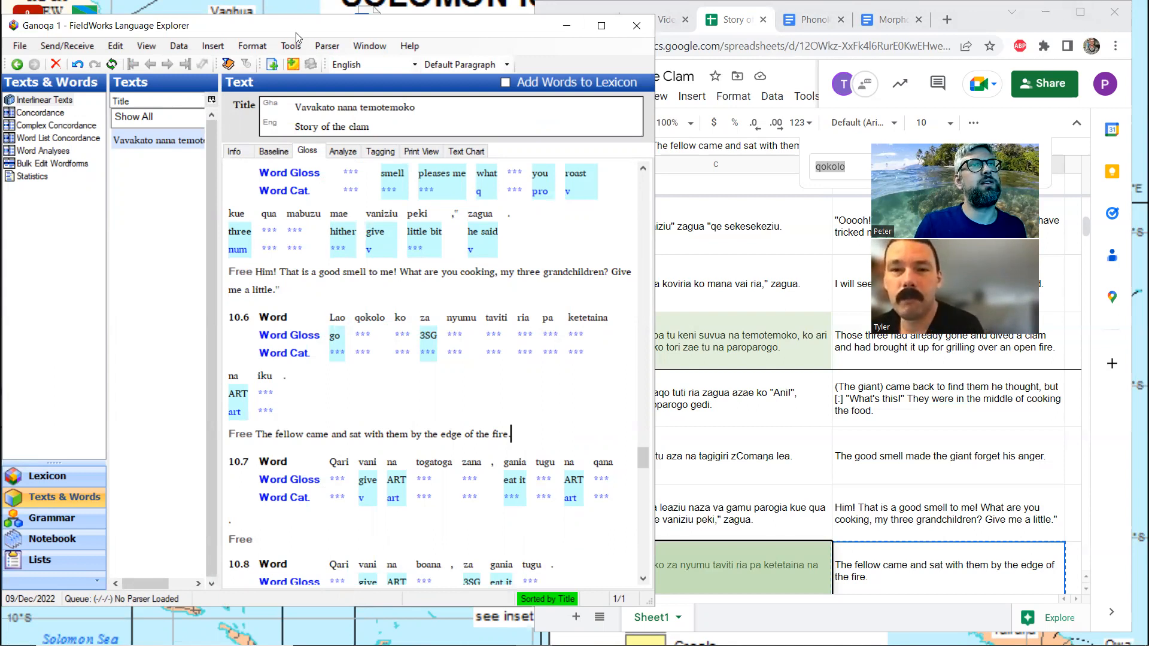
{"action": "left_click_drag", "start_coordinate": [296, 33], "coordinate": [213, 31]}
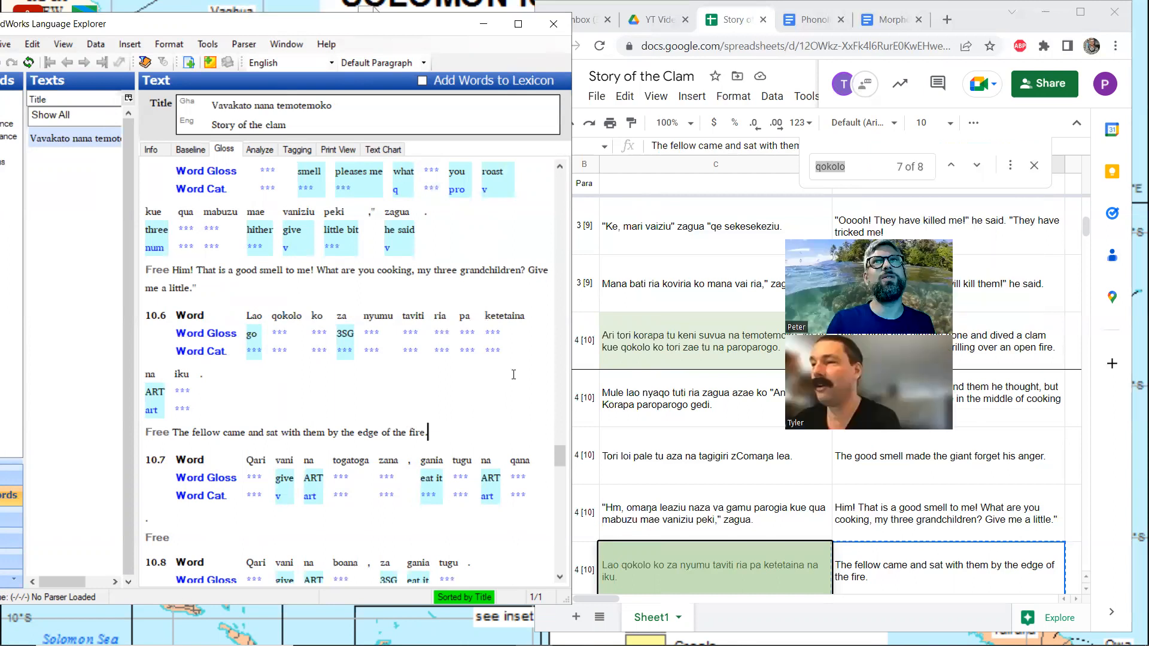
{"action": "left_click", "coordinate": [1033, 167]}
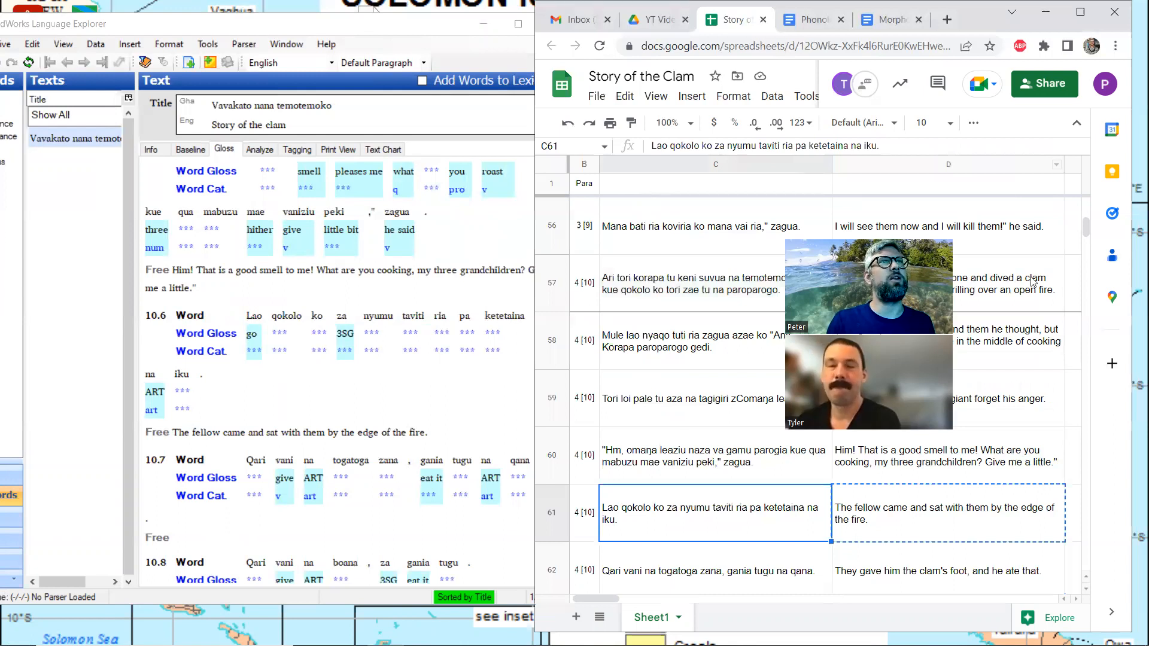
{"action": "left_click", "coordinate": [218, 30]}
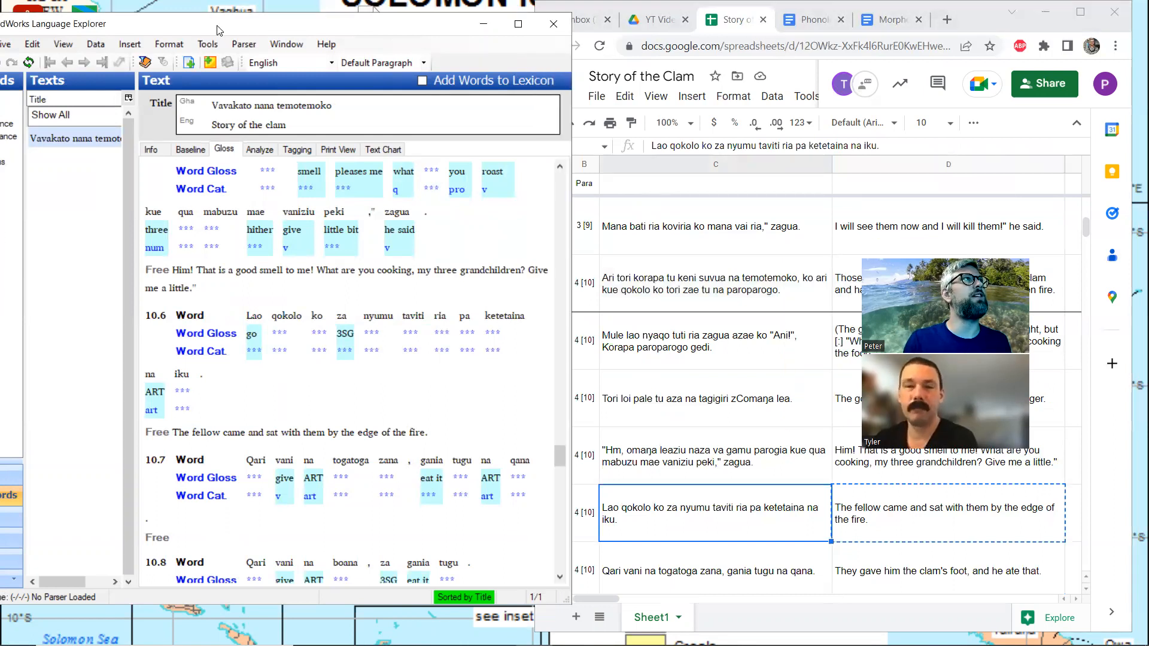
{"action": "left_click_drag", "start_coordinate": [217, 26], "coordinate": [290, 25]}
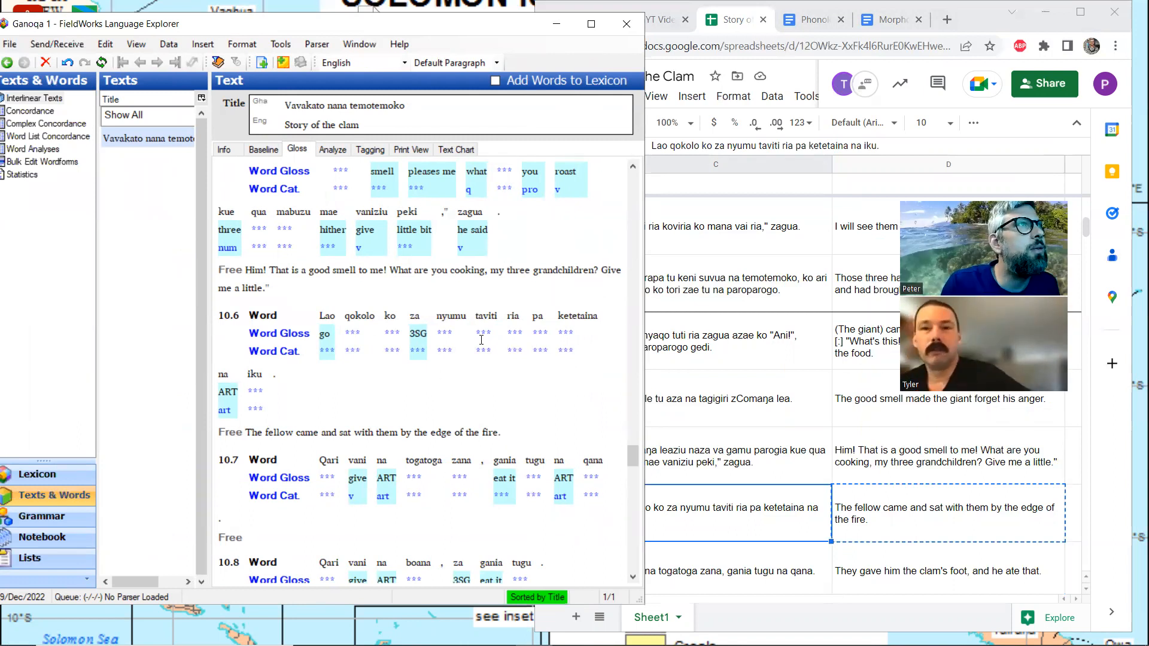
Create a lexicon entry for "qokolo" in line 10.6 with the gloss "fellow" and category Noun, and return to the word glosses
{"action": "left_click", "coordinate": [353, 333]}
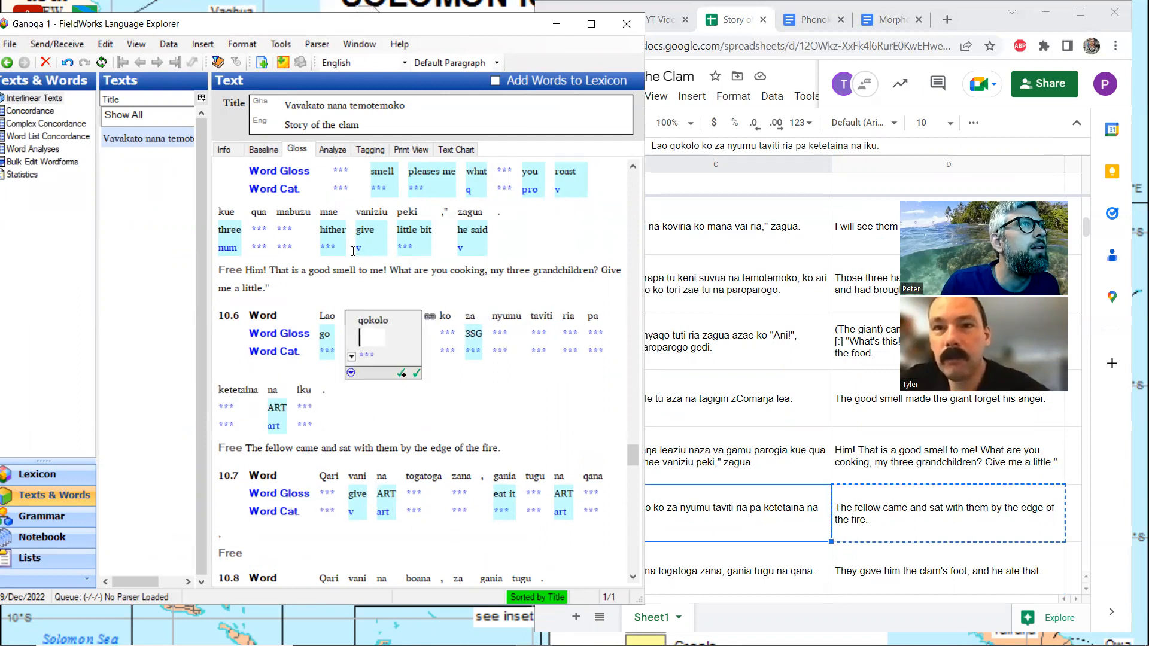
{"action": "left_click", "coordinate": [332, 150]}
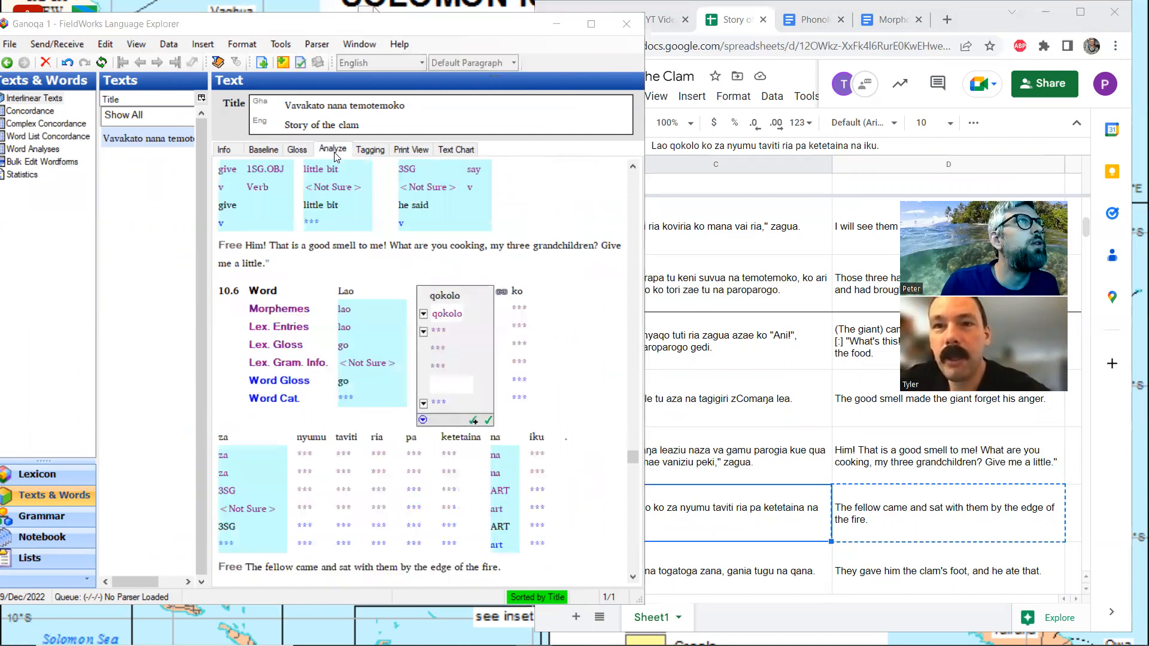
{"action": "left_click", "coordinate": [423, 331]}
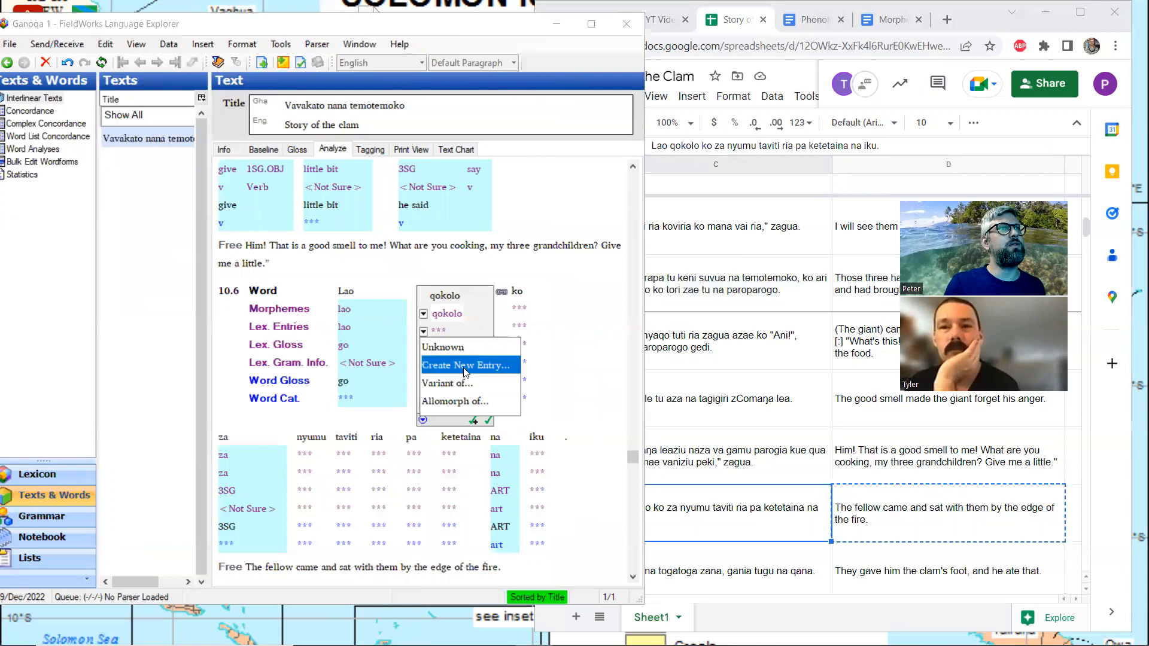
{"action": "left_click", "coordinate": [454, 367]}
{"action": "type", "text": "fellow"}
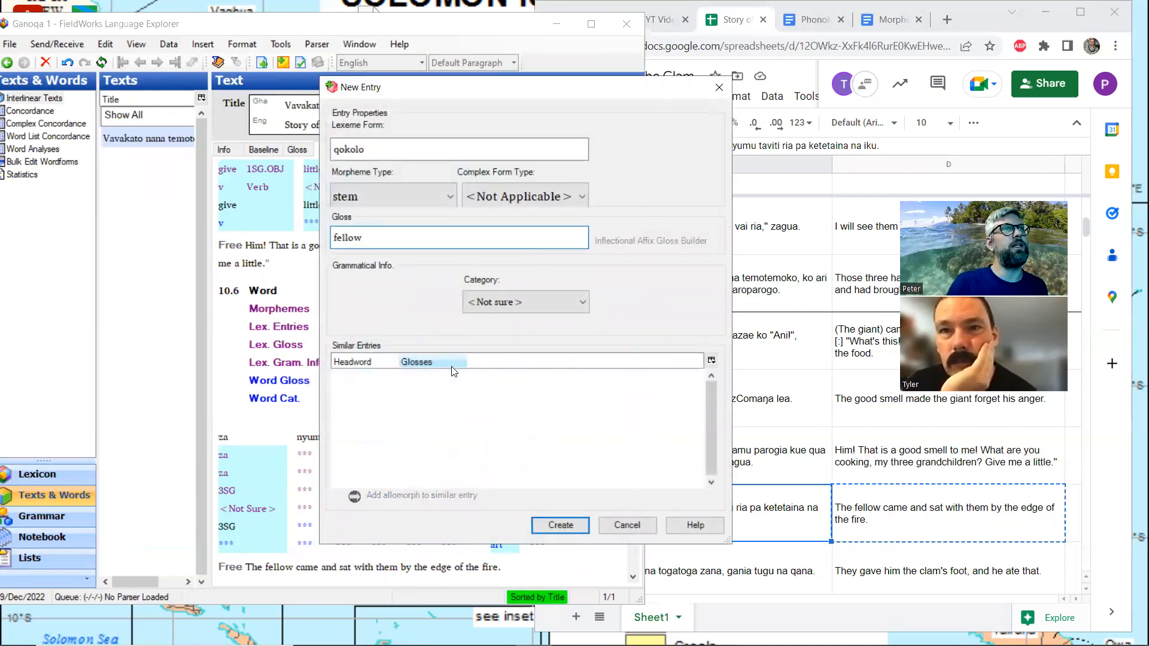
{"action": "left_click", "coordinate": [525, 306]}
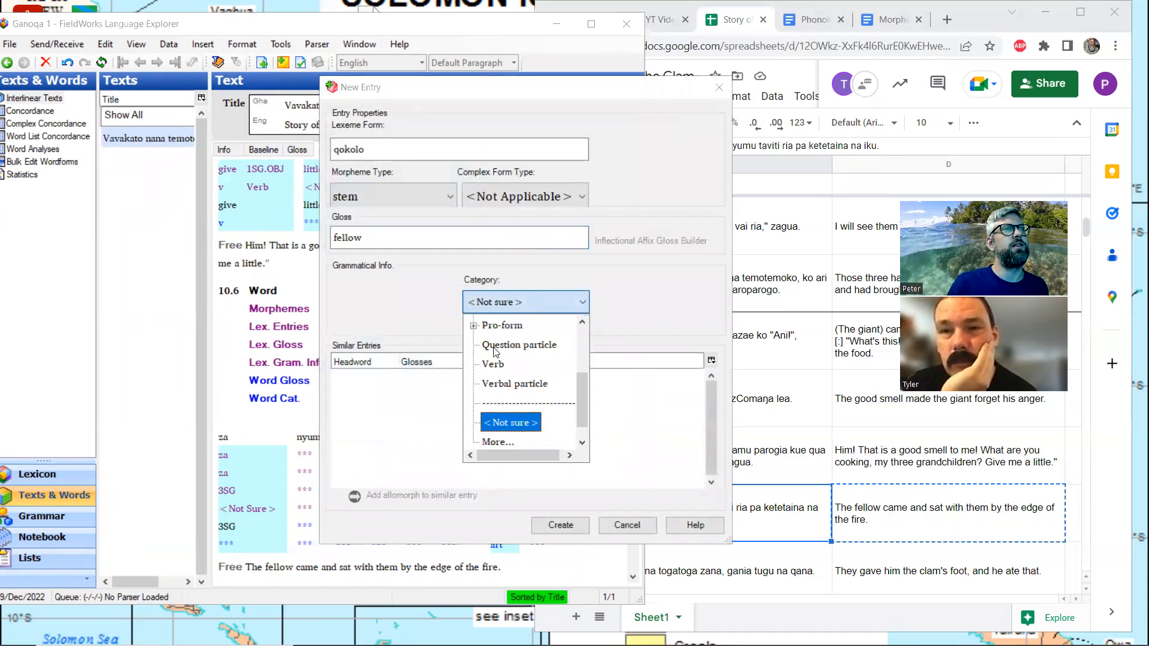
{"action": "scroll", "coordinate": [495, 350], "scroll_direction": "up", "scroll_amount": 1}
{"action": "left_click", "coordinate": [494, 325]}
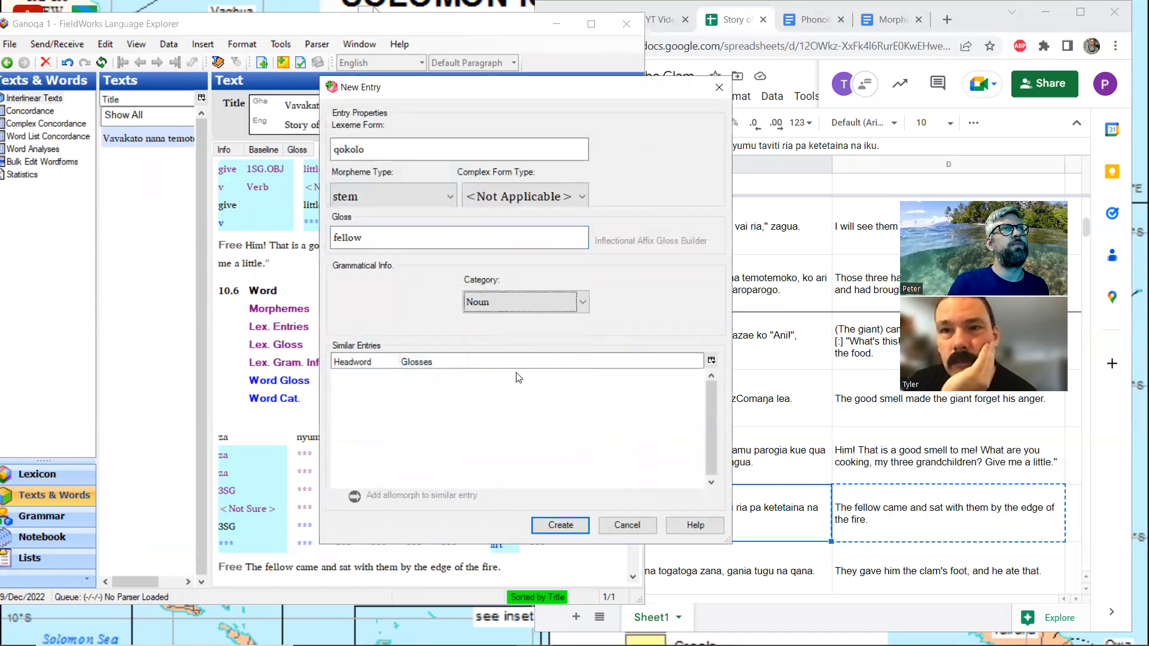
{"action": "left_click", "coordinate": [561, 526]}
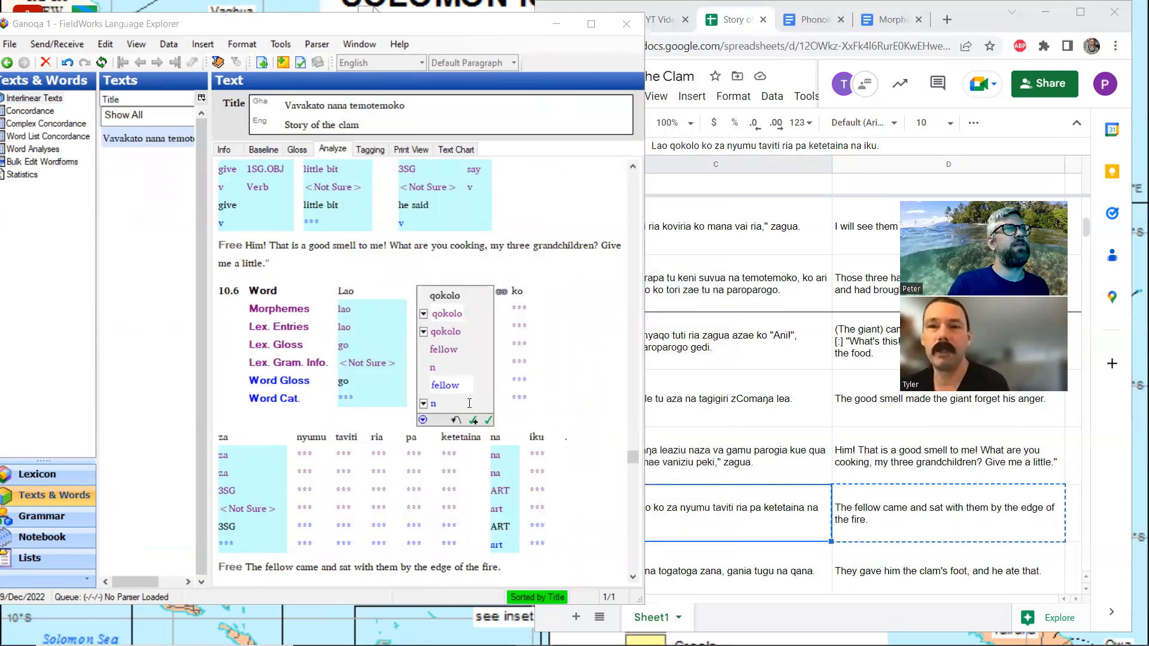
{"action": "left_click", "coordinate": [297, 149]}
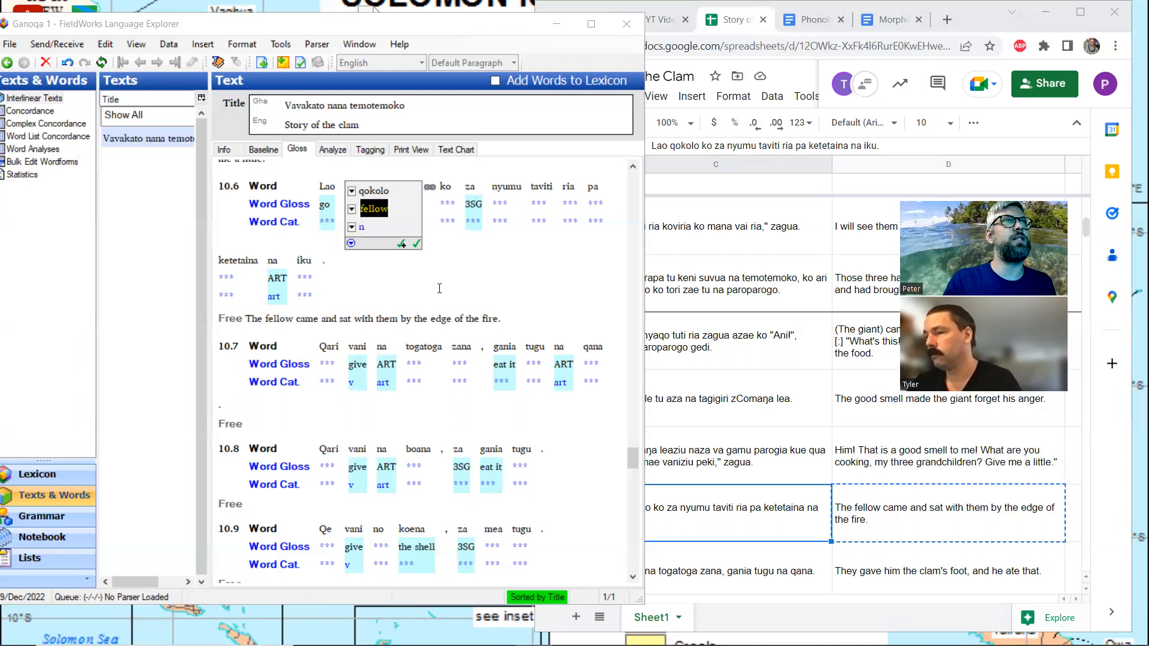
{"action": "left_click", "coordinate": [532, 316]}
{"action": "left_click", "coordinate": [517, 298]}
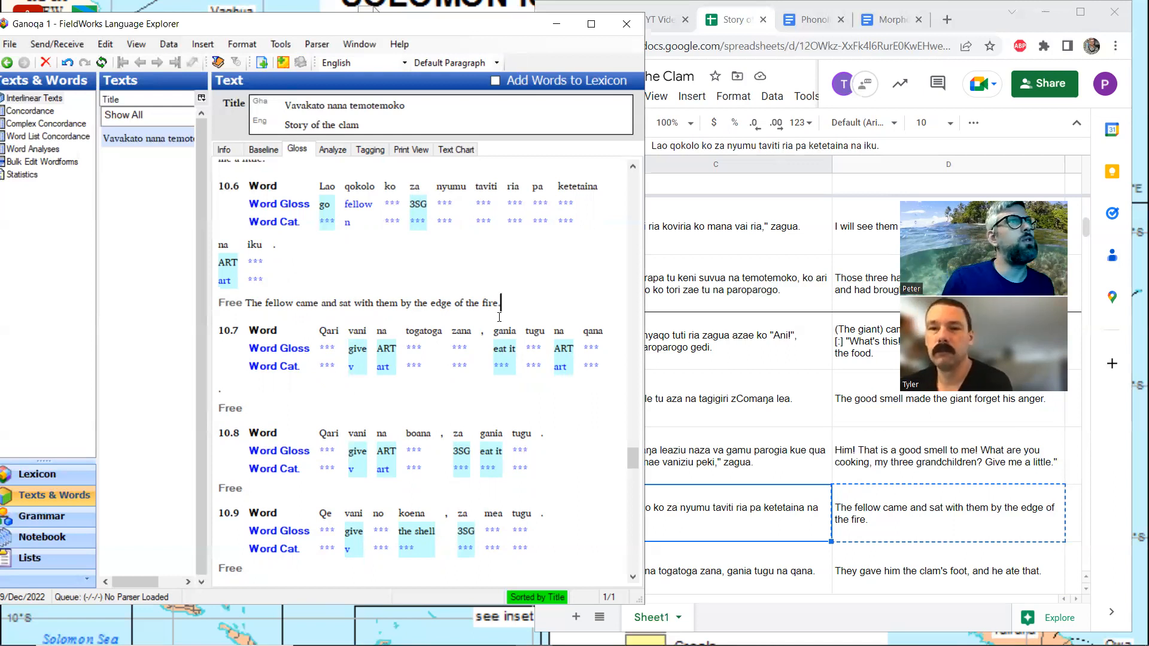
Copy the spreadsheet translation "They gave him the clam's foot, and he ate that." into the free translation of line 10.7
{"action": "left_click", "coordinate": [285, 407]}
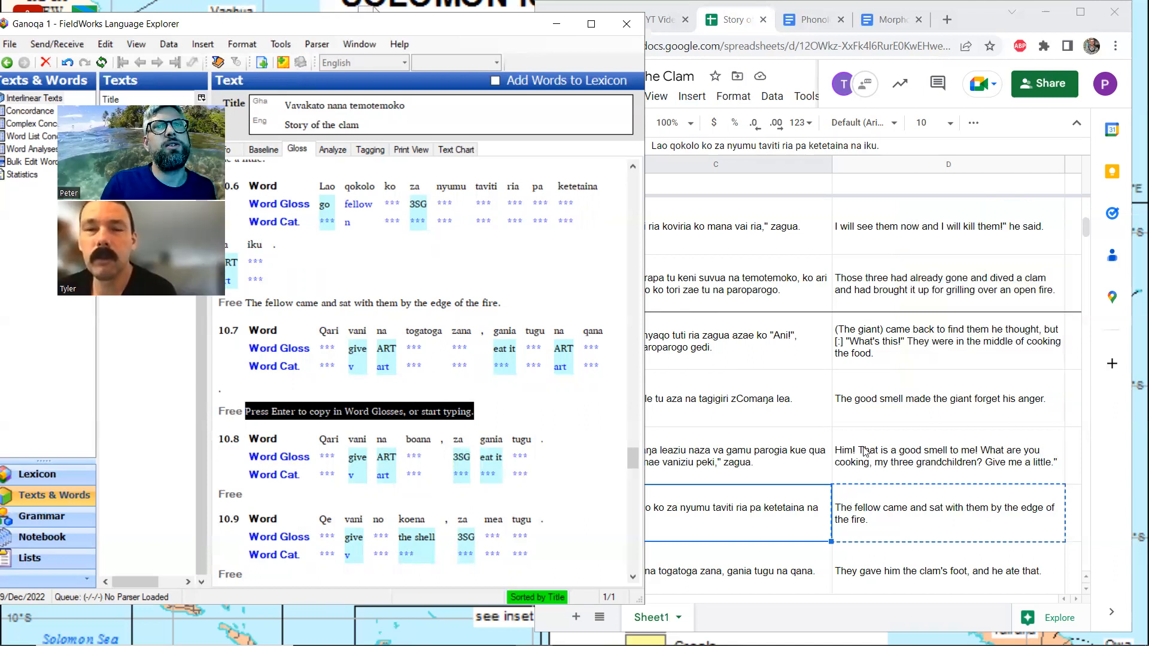
{"action": "left_click", "coordinate": [912, 582]}
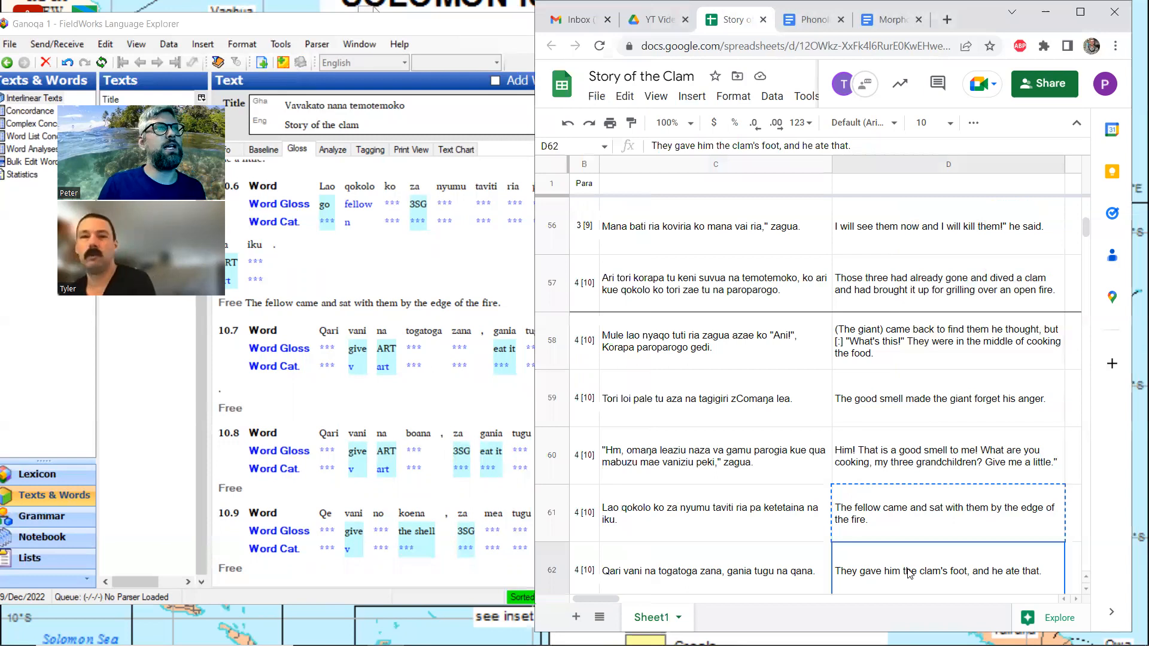
{"action": "key", "text": "ctrl+c"}
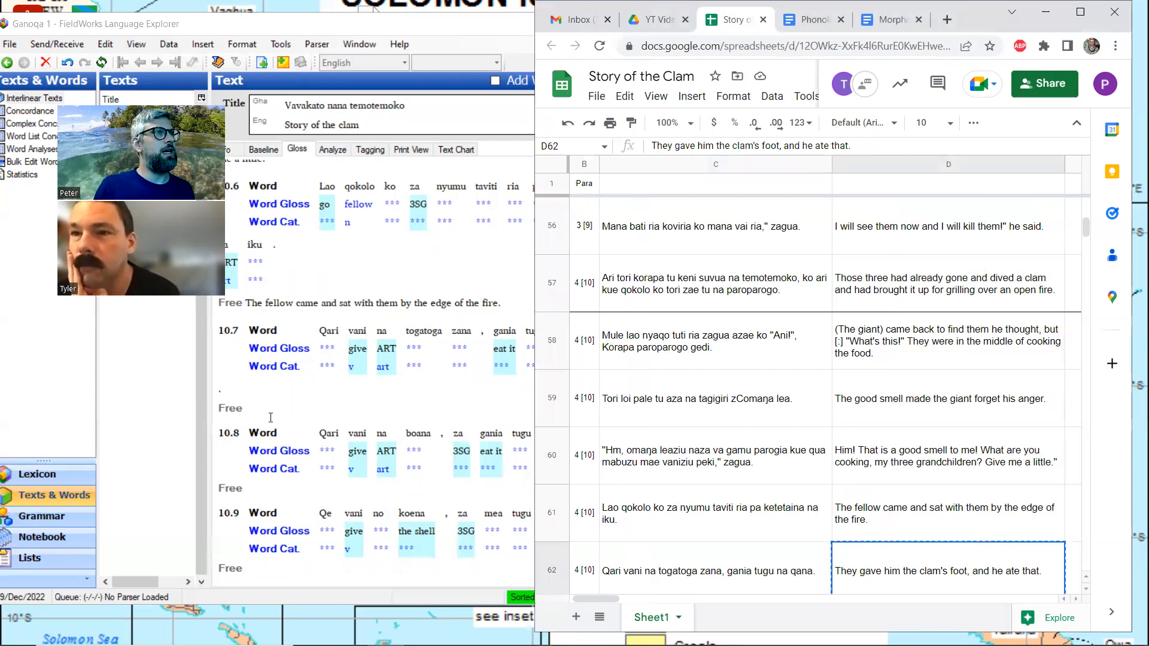
{"action": "left_click", "coordinate": [269, 408]}
{"action": "key", "text": "ctrl+v"}
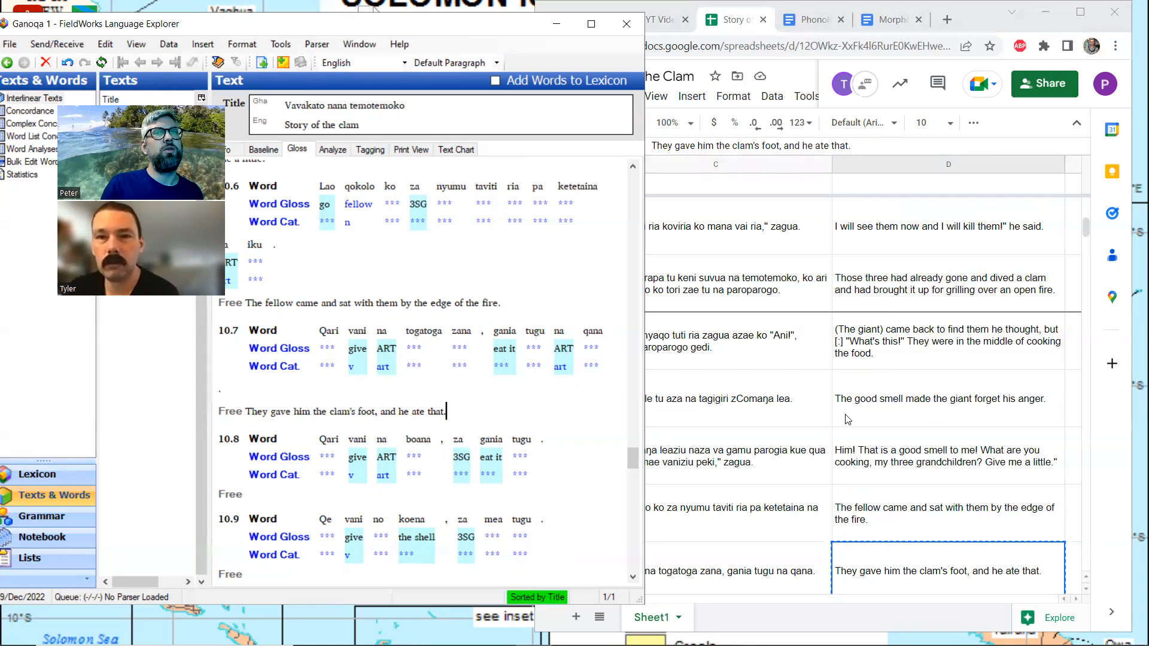
Copy the spreadsheet translation "They gave him the meat, he ate that." into the free translation of line 10.8
{"action": "scroll", "coordinate": [847, 418], "scroll_direction": "down", "scroll_amount": 2}
{"action": "scroll", "coordinate": [847, 419], "scroll_direction": "down", "scroll_amount": 1}
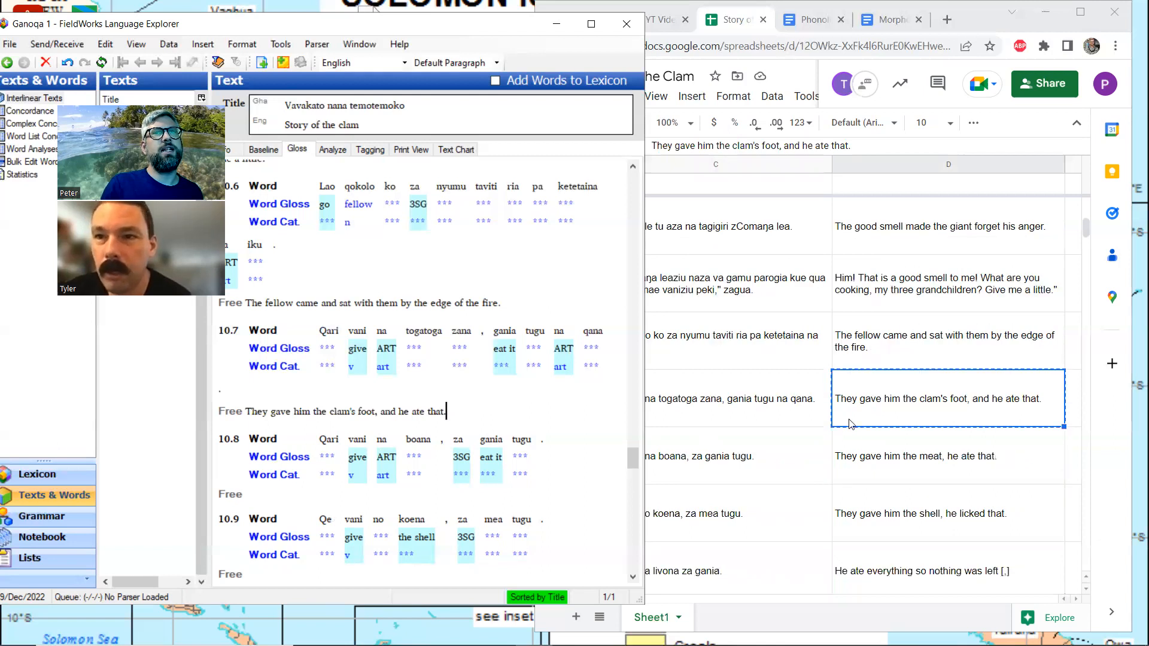
{"action": "left_click", "coordinate": [870, 458]}
{"action": "key", "text": "ctrl+c"}
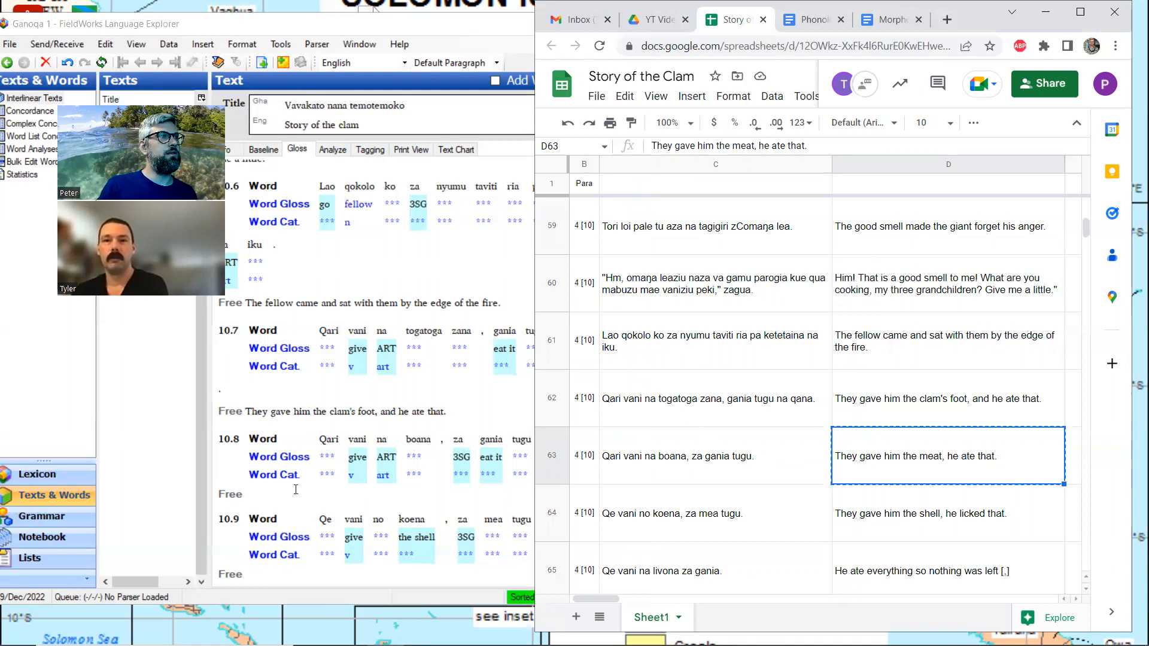
{"action": "left_click", "coordinate": [296, 491]}
{"action": "key", "text": "ctrl+v"}
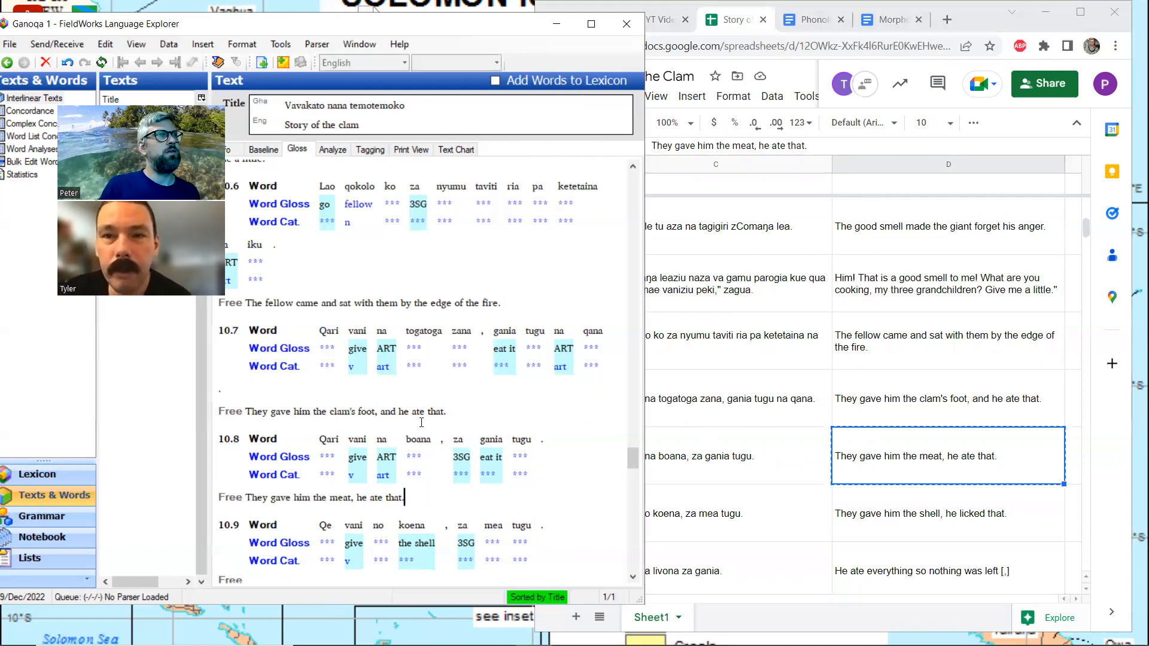
Copy the spreadsheet translation "They gave him the shell, he licked that." into the free translation of line 10.9
{"action": "scroll", "coordinate": [429, 435], "scroll_direction": "down", "scroll_amount": 3}
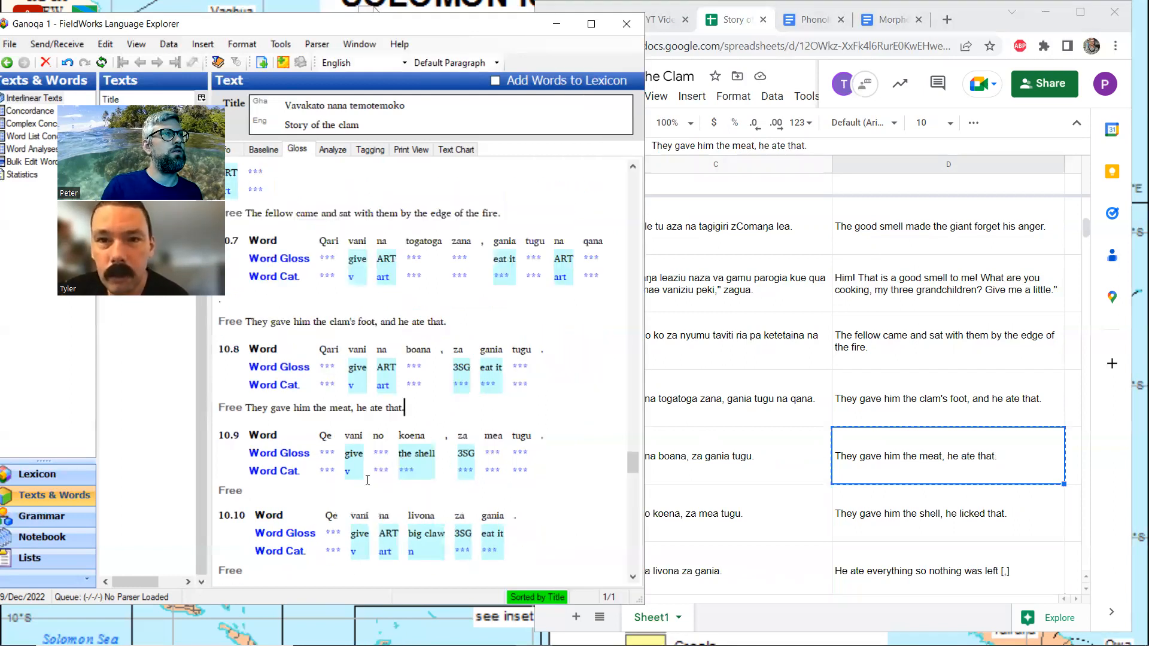
{"action": "left_click", "coordinate": [346, 488]}
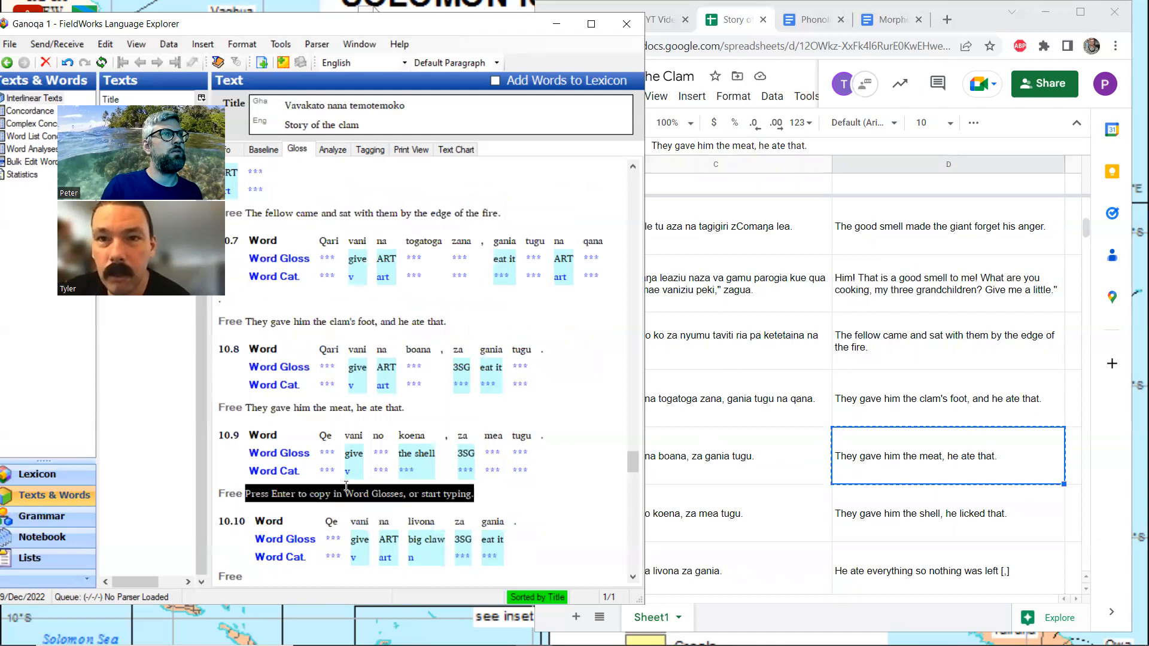
{"action": "left_click", "coordinate": [884, 511]}
{"action": "key", "text": "ctrl+c"}
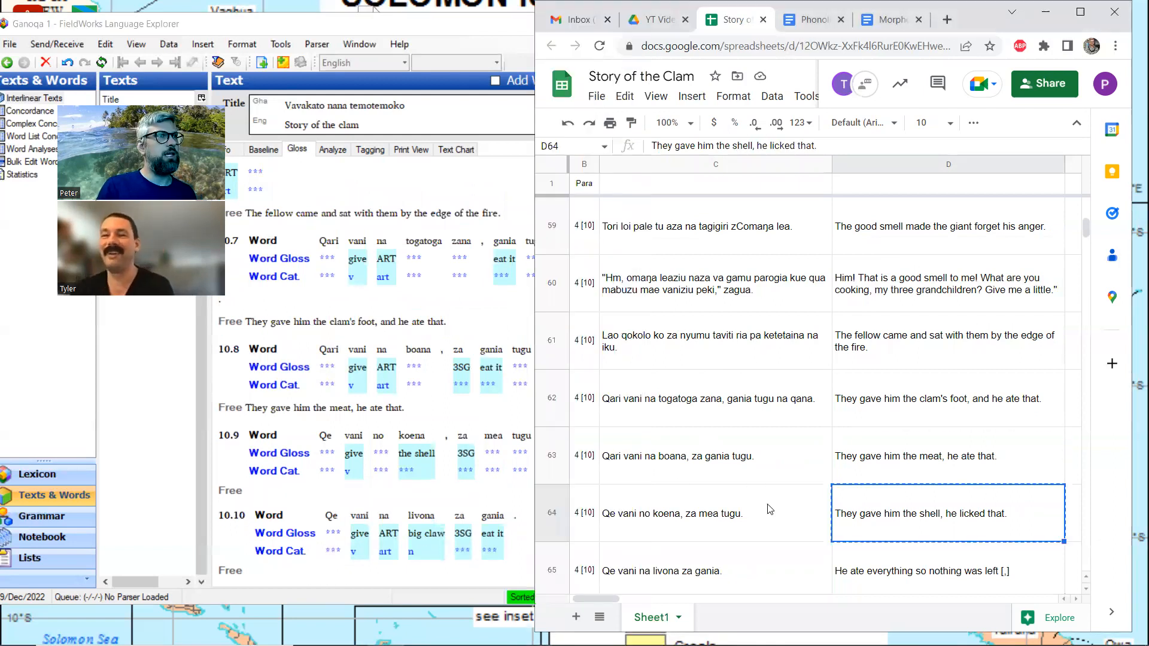
{"action": "left_click", "coordinate": [300, 489]}
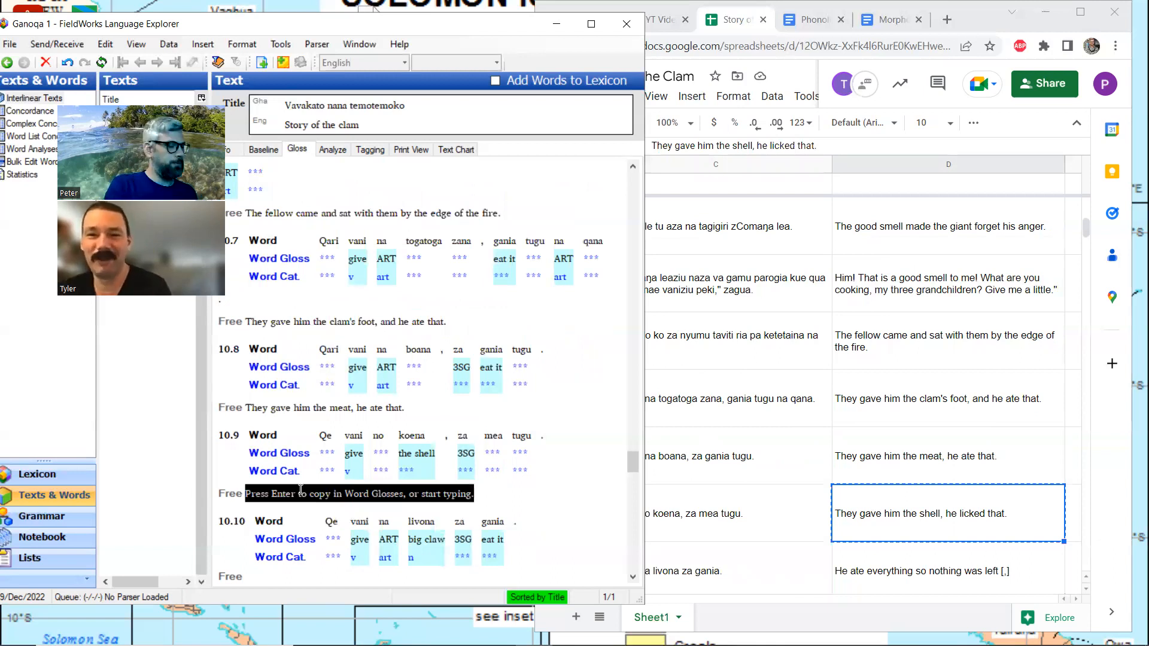
{"action": "key", "text": "ctrl+v"}
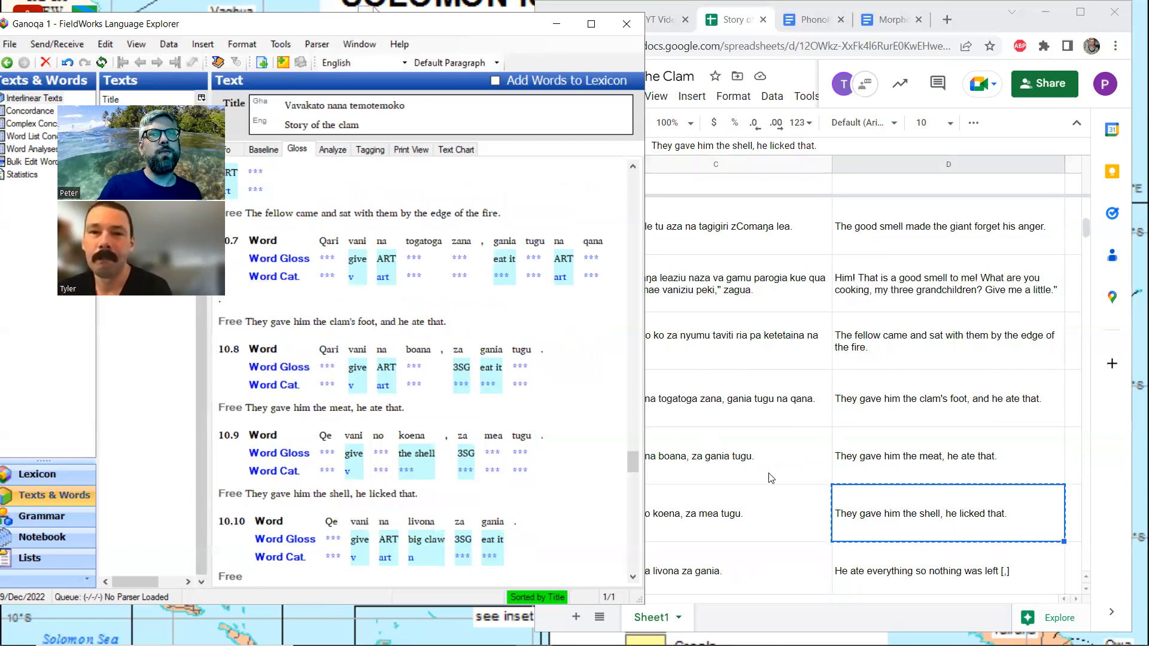
Examine the spreadsheet row for "Qe vani na livona za gania.", comparing the sentence, its page and paragraph references and its English translation with line 10.10
{"action": "scroll", "coordinate": [1056, 415], "scroll_direction": "down", "scroll_amount": 1}
{"action": "left_click", "coordinate": [994, 502]}
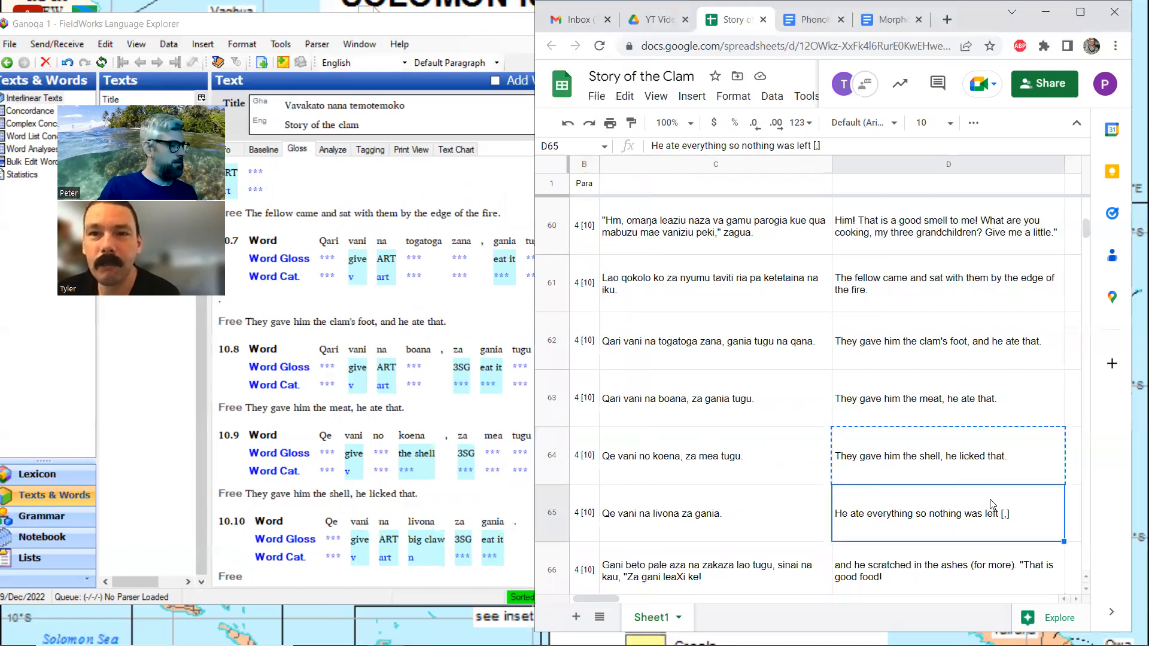
{"action": "key", "text": "ctrl+c"}
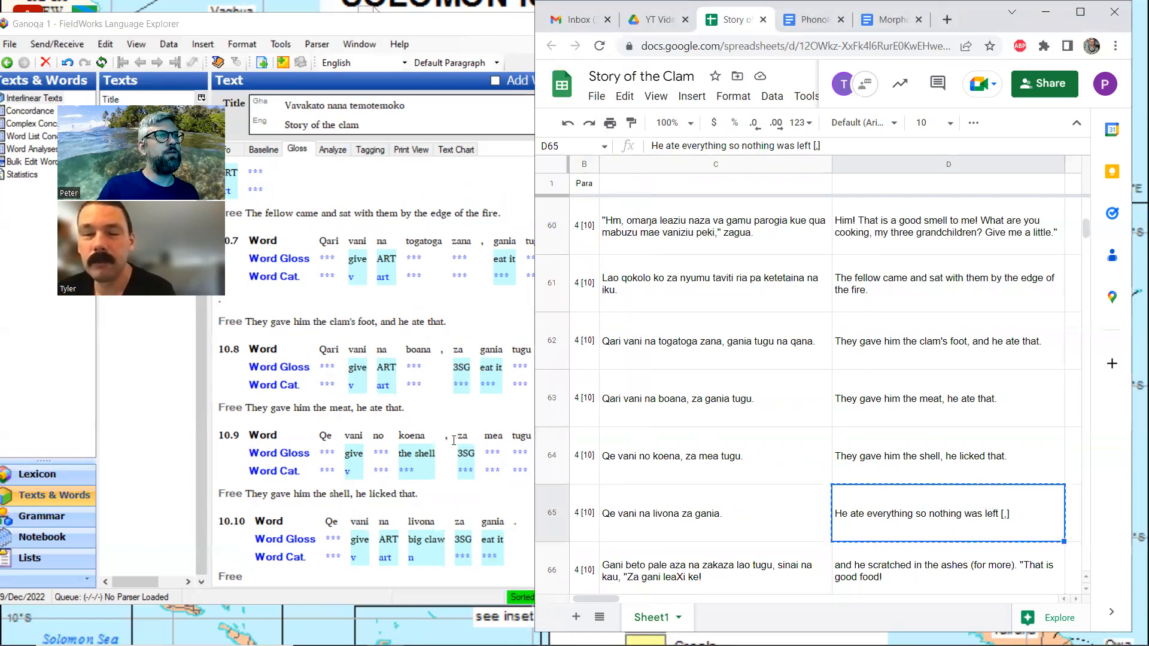
{"action": "scroll", "coordinate": [461, 437], "scroll_direction": "down", "scroll_amount": 2}
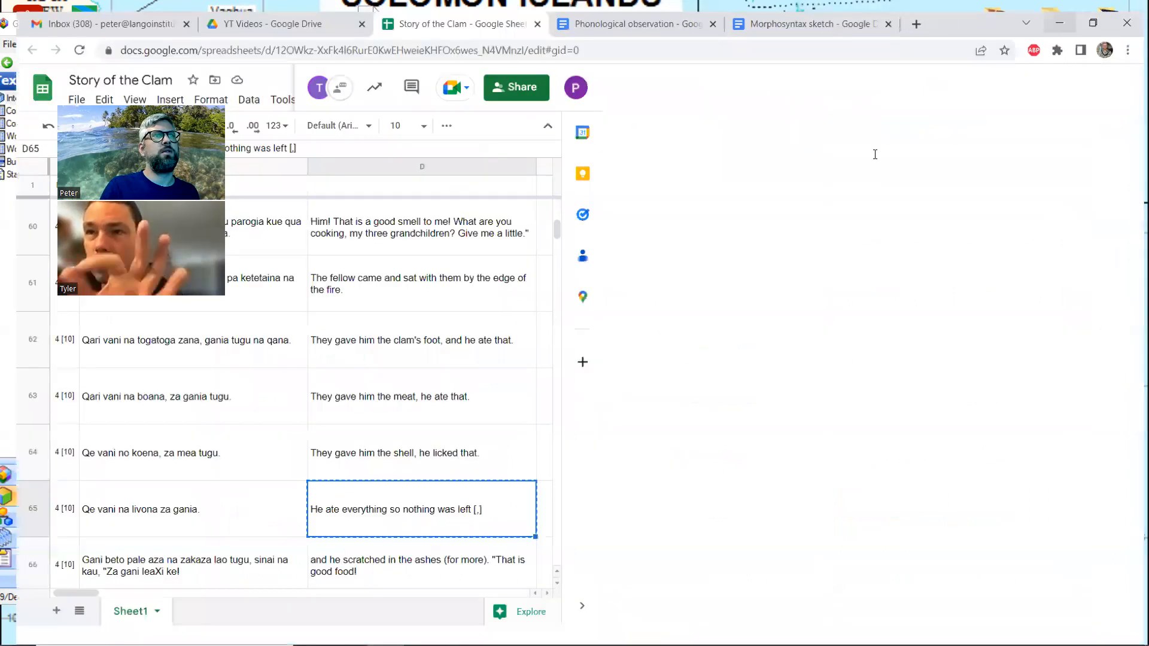
{"action": "left_click", "coordinate": [1080, 12]}
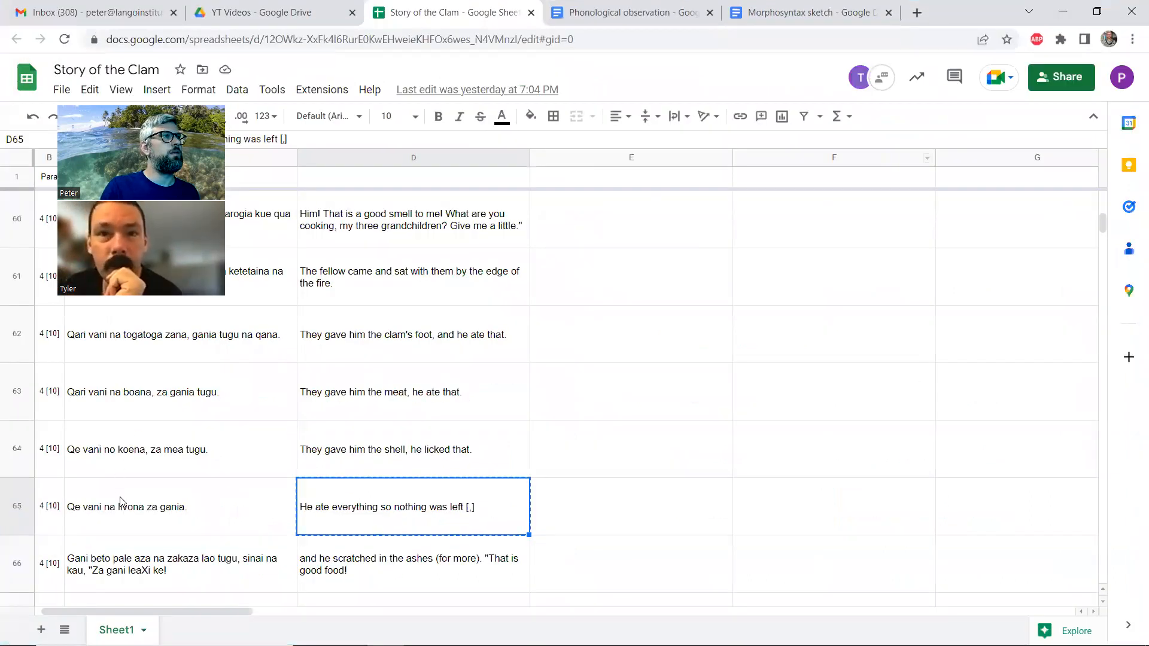
{"action": "key", "text": "Left"}
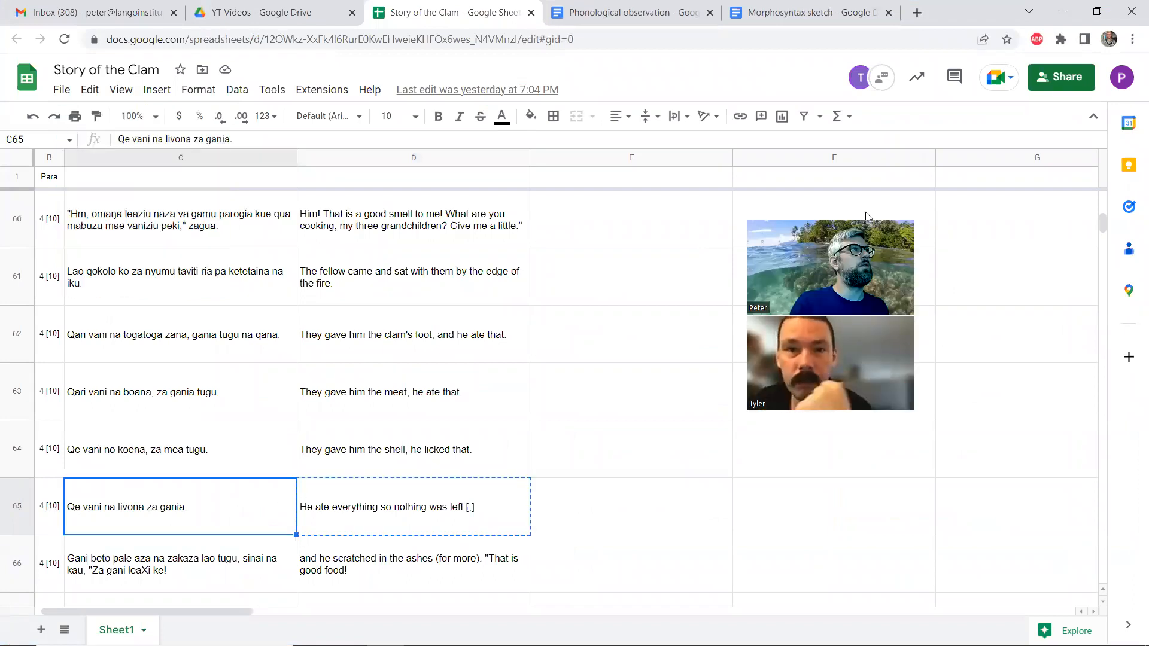
{"action": "key", "text": "Left"}
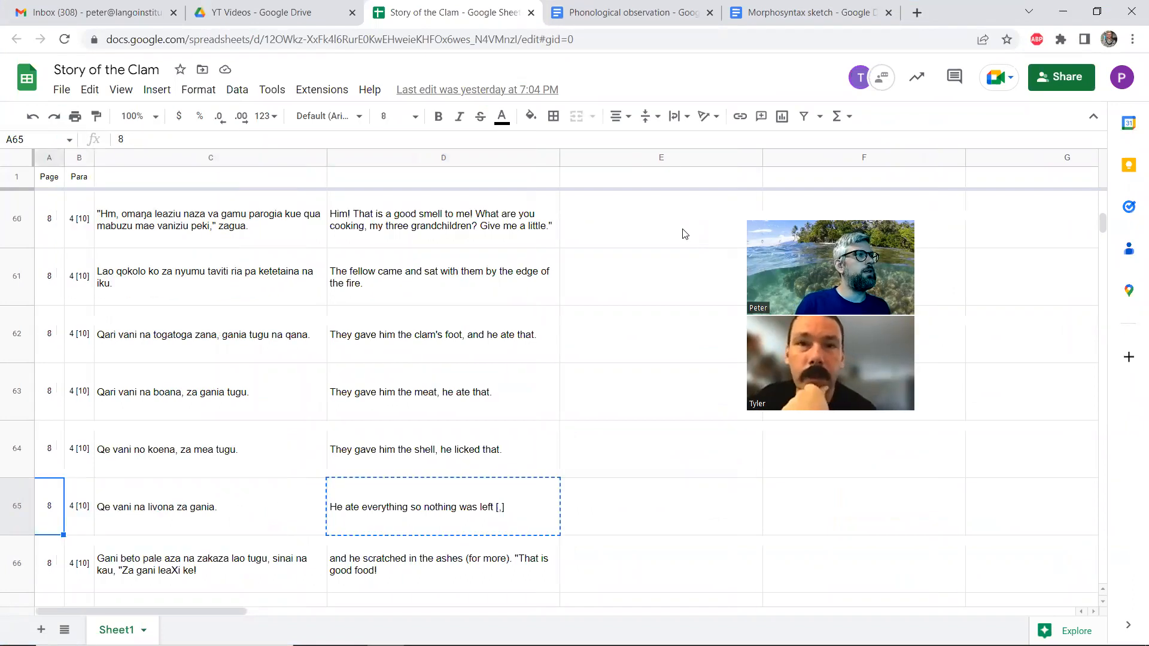
{"action": "key", "text": "Left"}
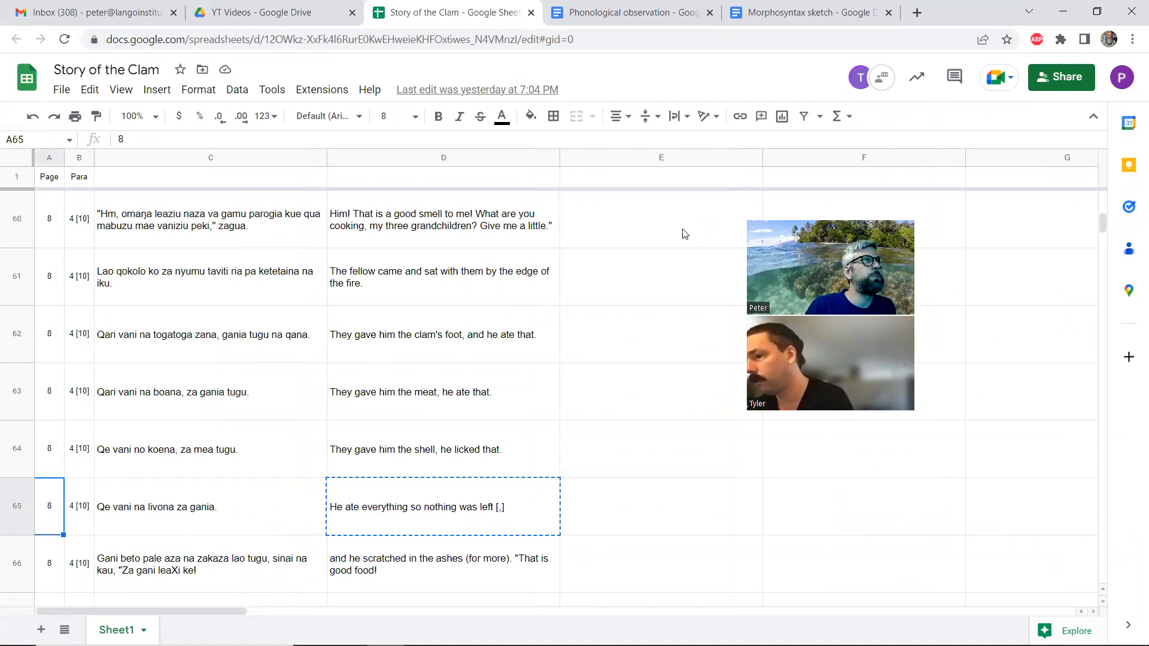
{"action": "key", "text": "Right"}
{"action": "key", "text": "Right"}
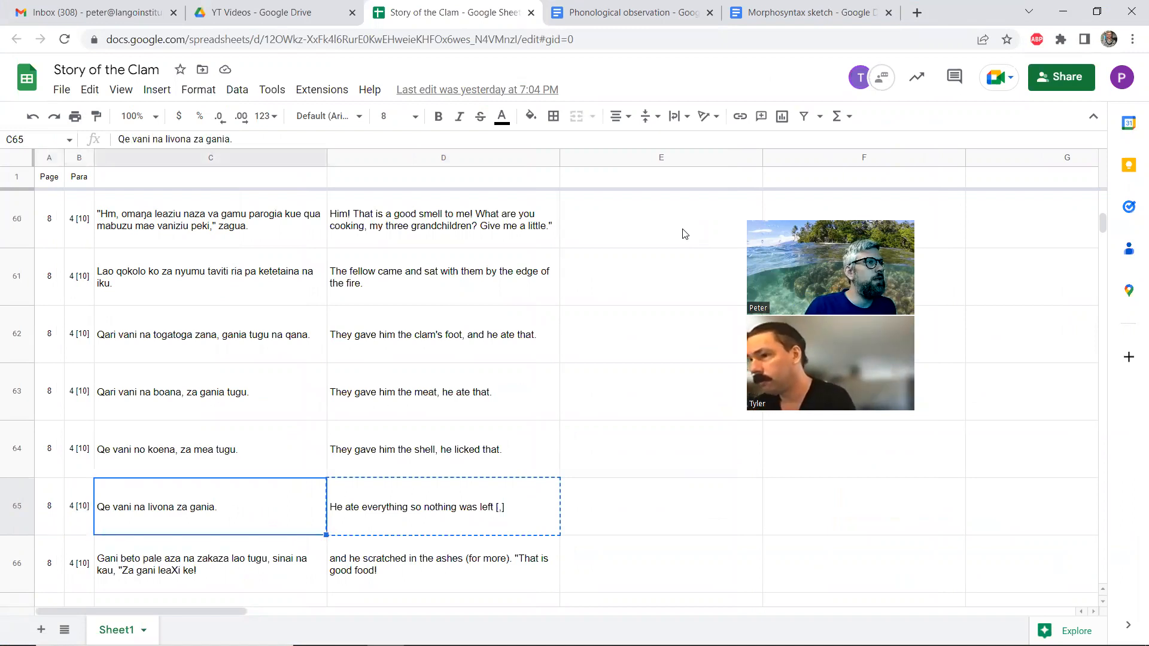
{"action": "key", "text": "Right"}
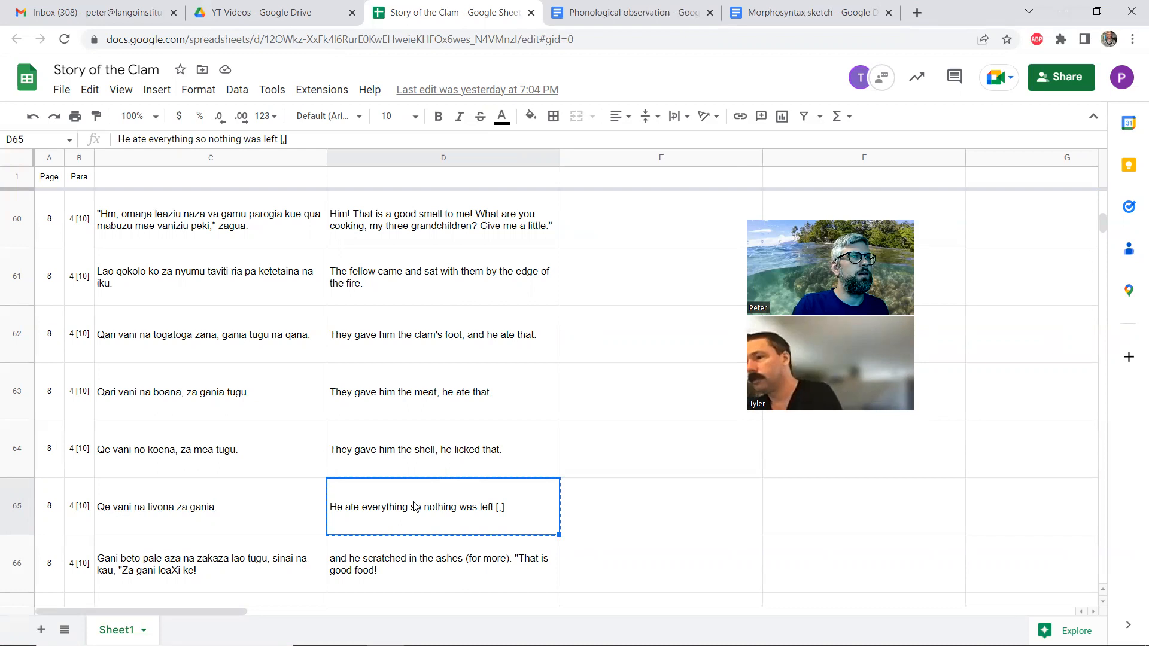
{"action": "left_click", "coordinate": [1097, 12]}
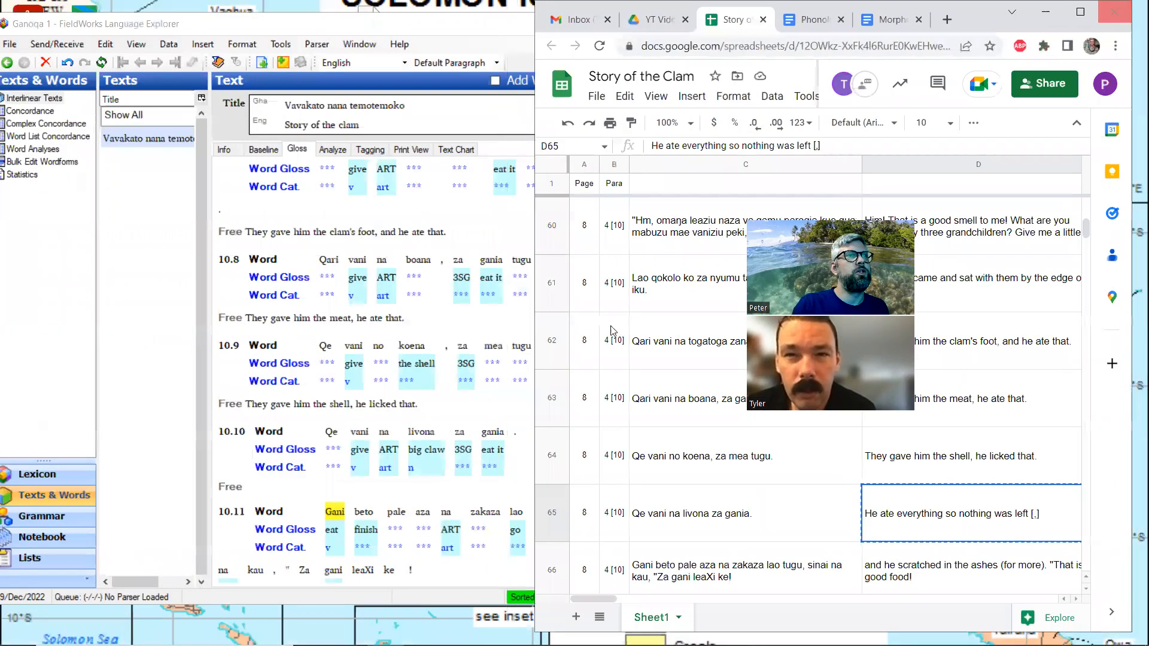
Enter "[They gave him the big claw, he ate that.]" as the free translation of line 10.10
{"action": "left_click", "coordinate": [338, 490]}
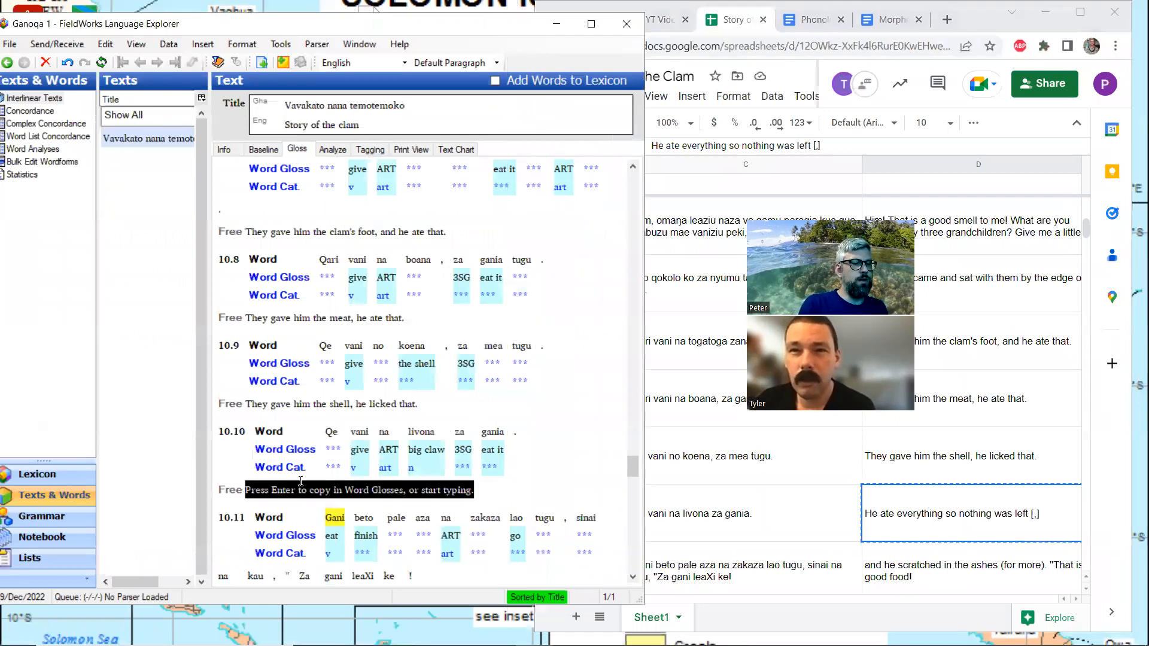
{"action": "type", "text": "They gave hi"}
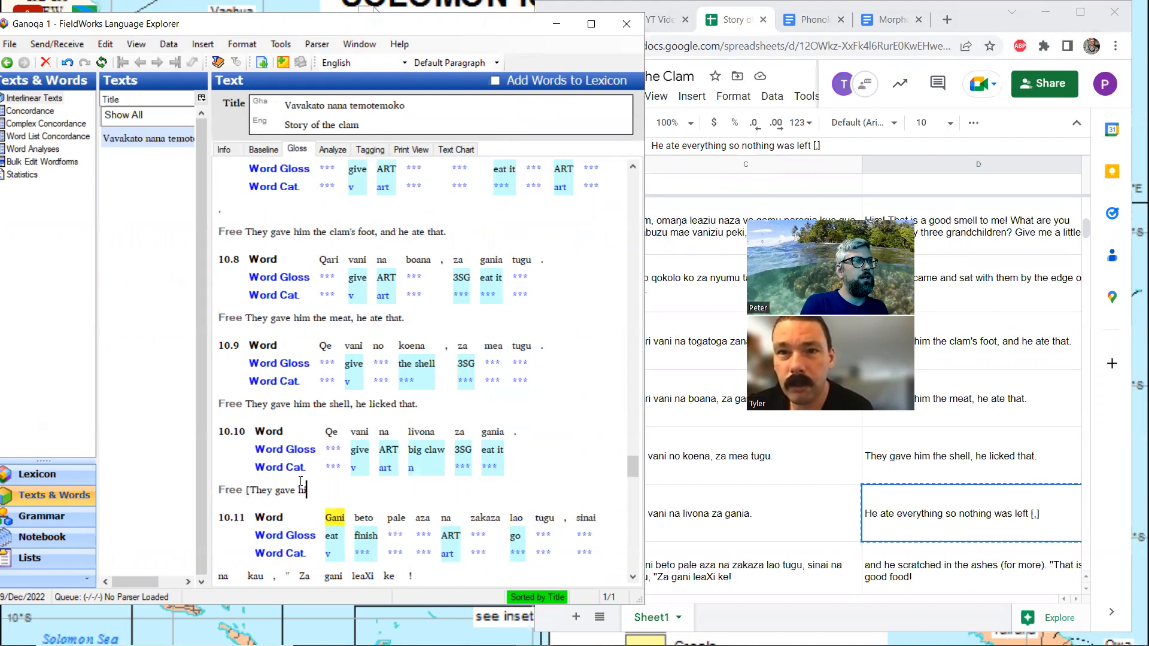
{"action": "type", "text": "m the big cl"}
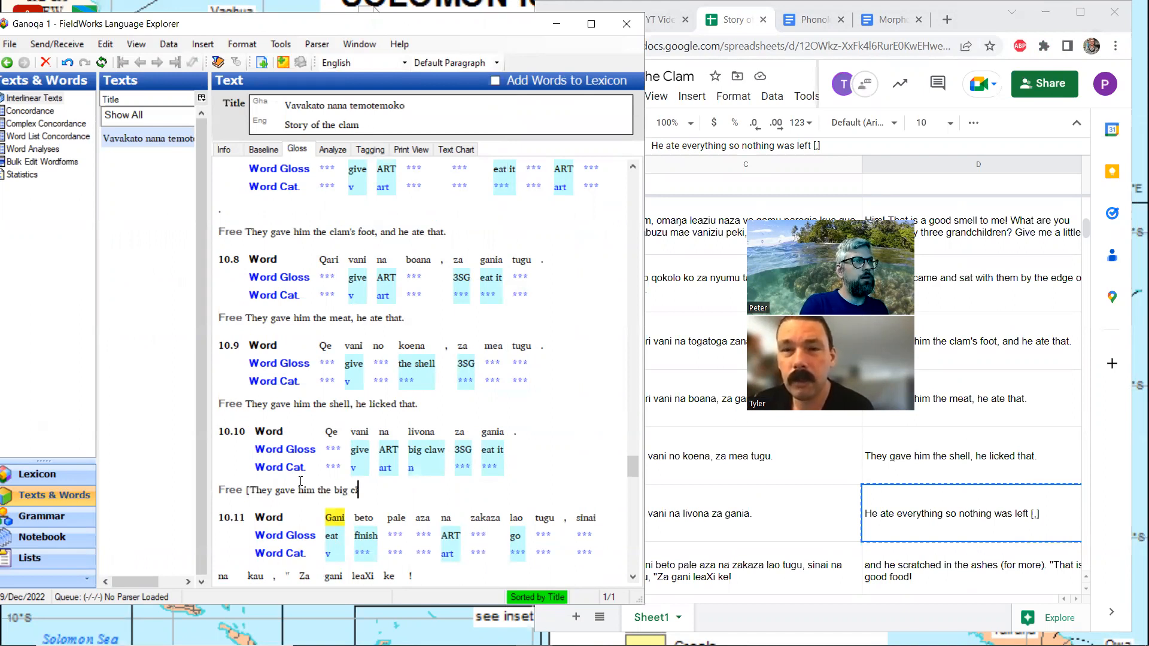
{"action": "type", "text": "aw, he at"}
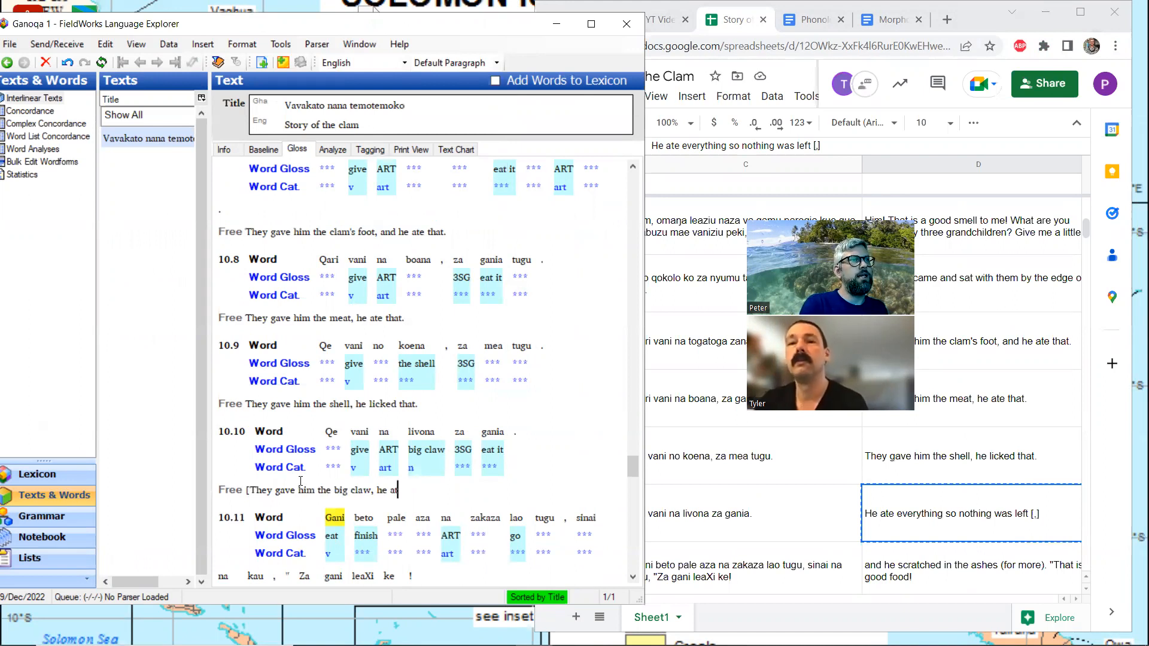
{"action": "type", "text": "e that.]"}
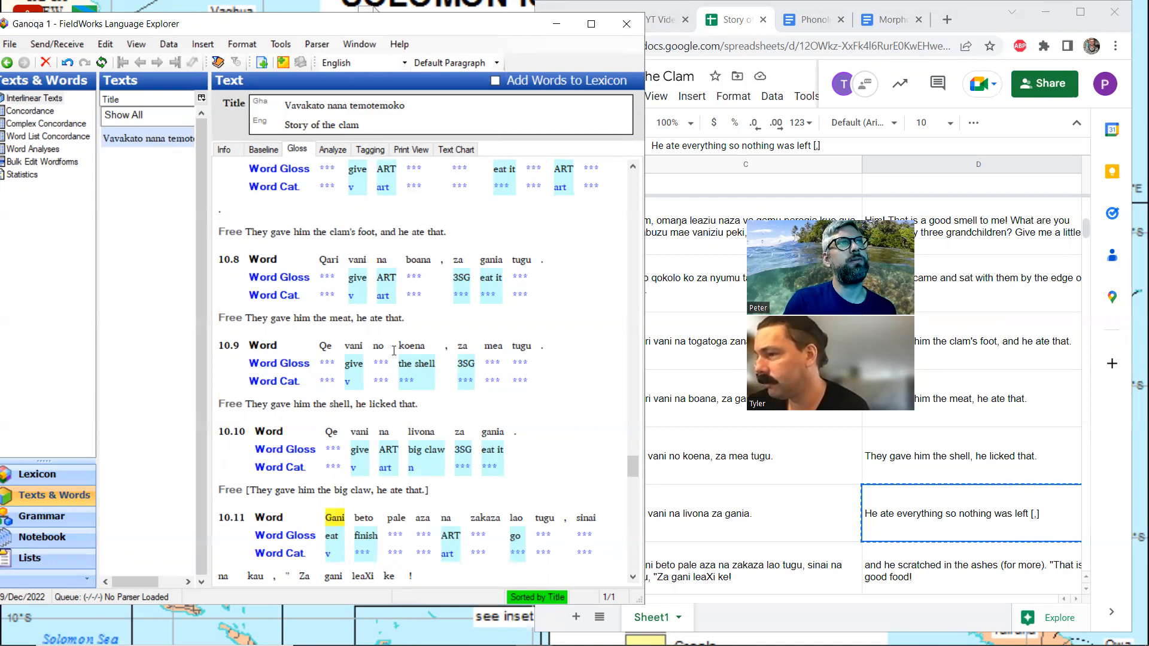
{"action": "left_click", "coordinate": [415, 277]}
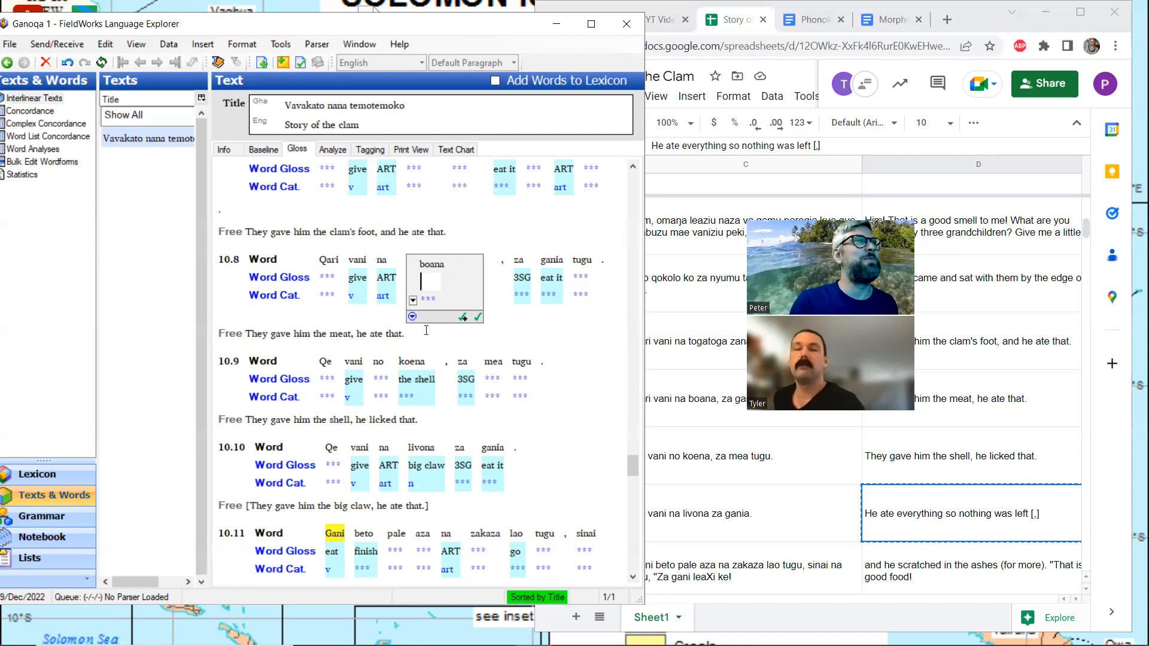
{"action": "scroll", "coordinate": [426, 331], "scroll_direction": "down", "scroll_amount": 3}
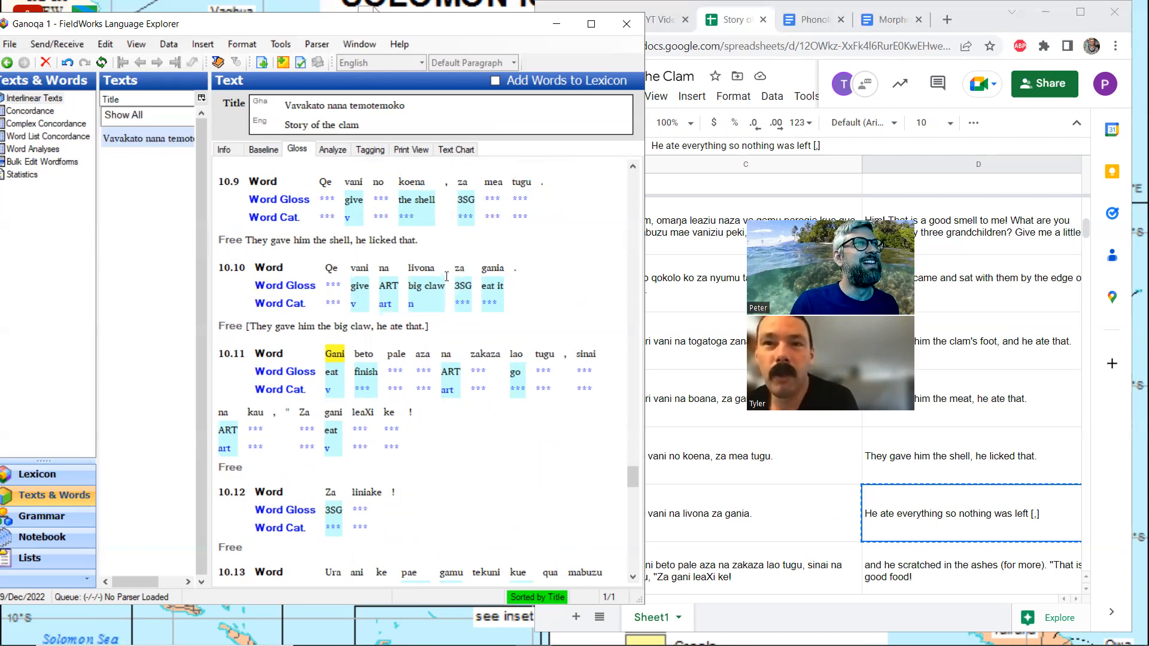
{"action": "scroll", "coordinate": [441, 282], "scroll_direction": "up", "scroll_amount": 2}
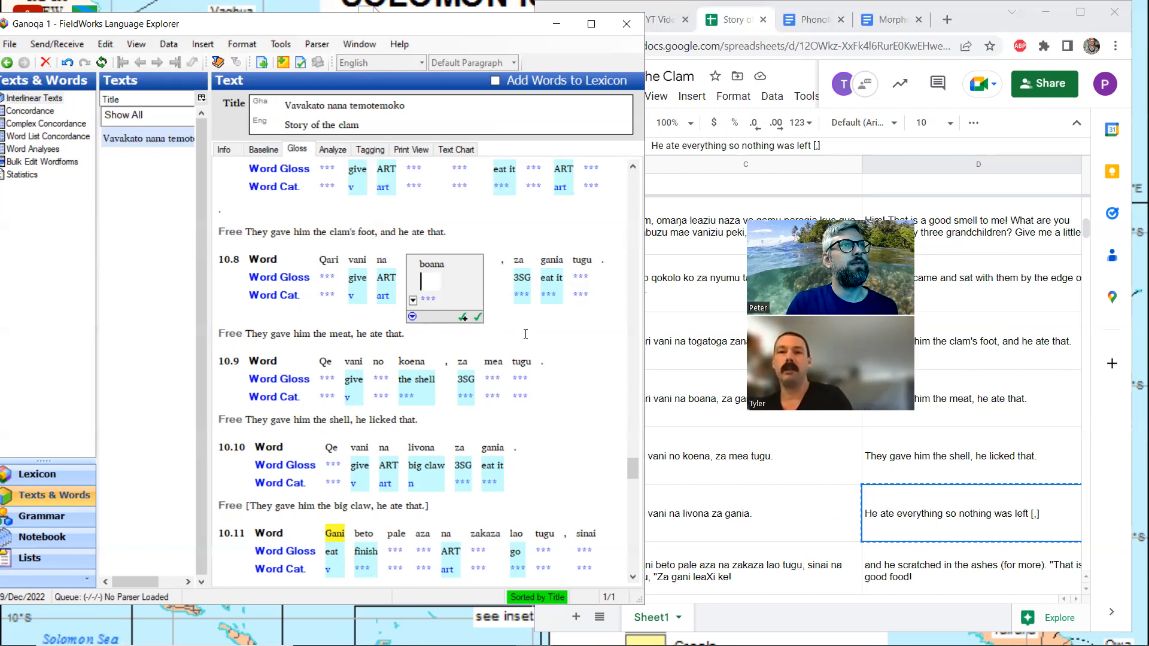
Analyze "Qari" in line 10.7 as the morphemes "qe" and "ari", with the word gloss "They"
{"action": "scroll", "coordinate": [526, 333], "scroll_direction": "up", "scroll_amount": 3}
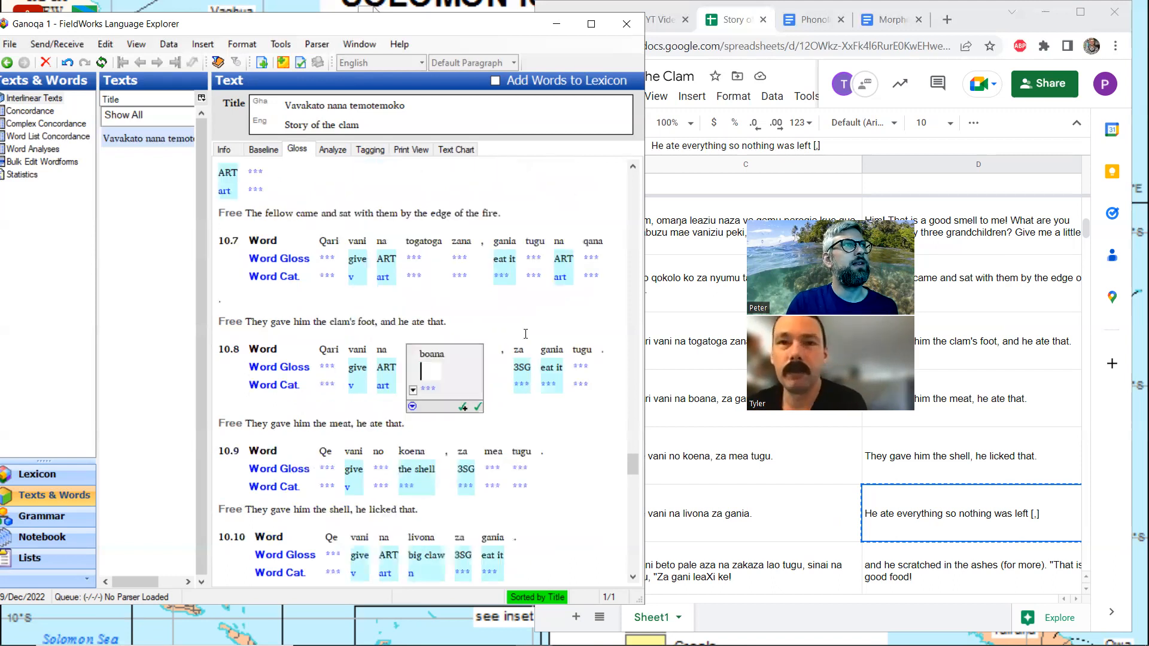
{"action": "left_click", "coordinate": [330, 256]}
{"action": "left_click", "coordinate": [332, 151]}
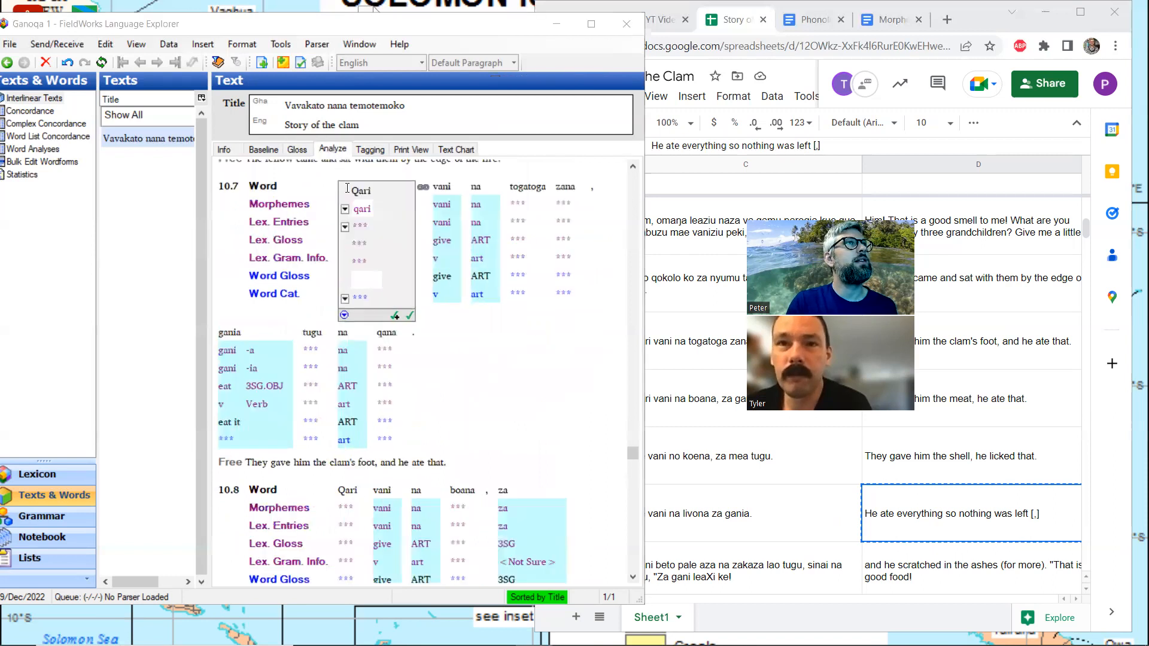
{"action": "left_click", "coordinate": [359, 208]}
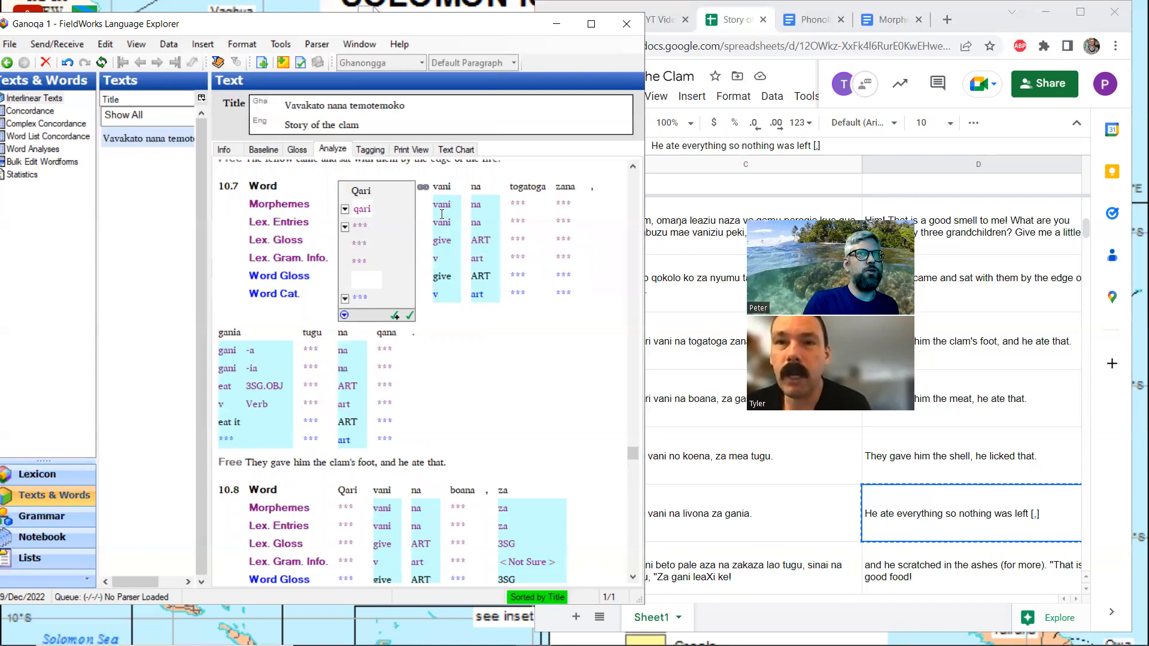
{"action": "type", "text": "e"}
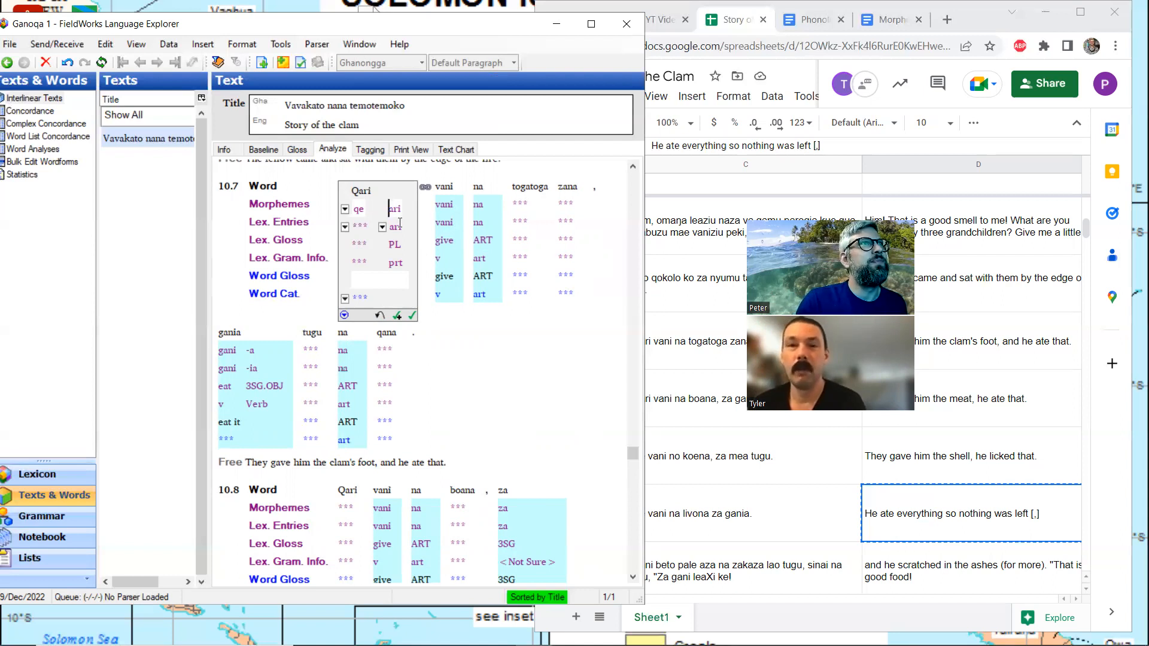
{"action": "left_click", "coordinate": [363, 281]}
{"action": "type", "text": "They"}
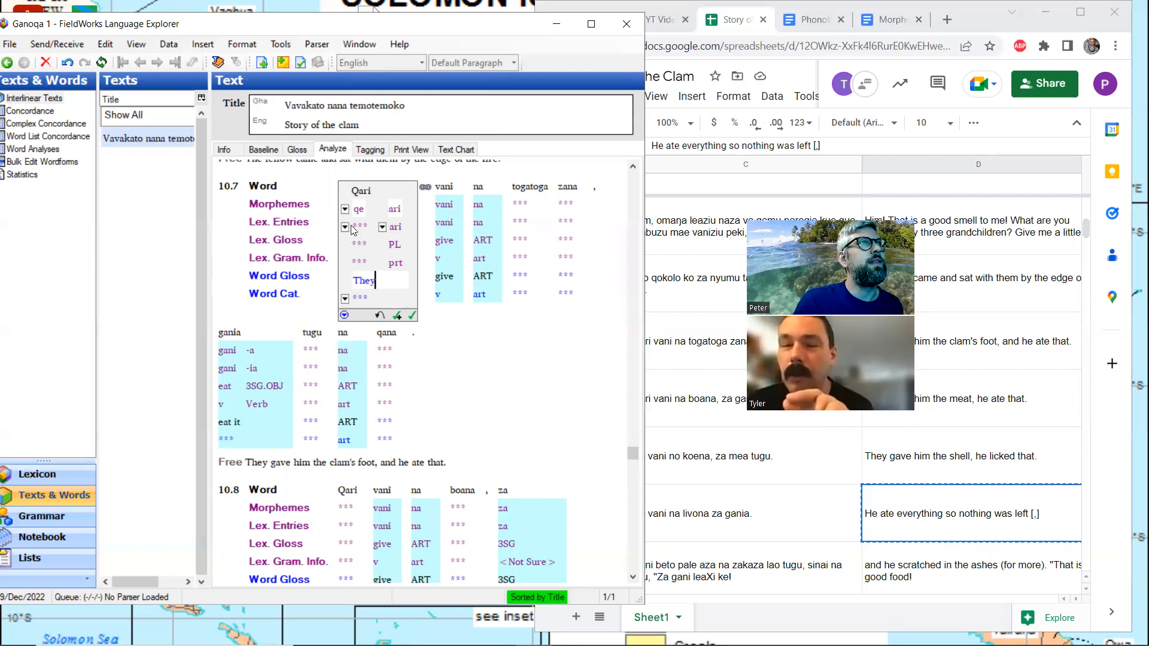
Correct the word gloss of "Qari" in line 10.7 to lowercase "they"
{"action": "key", "text": "Left"}
{"action": "key", "text": "Left"}
{"action": "key", "text": "Left"}
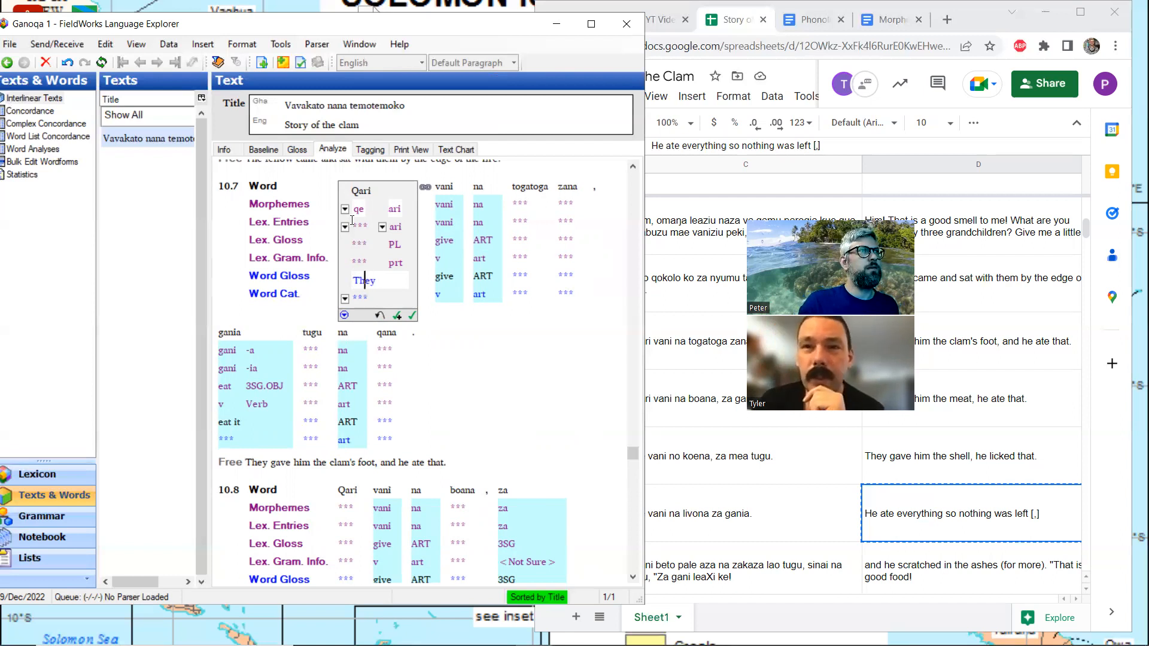
{"action": "key", "text": "BackSpace"}
{"action": "type", "text": "t"}
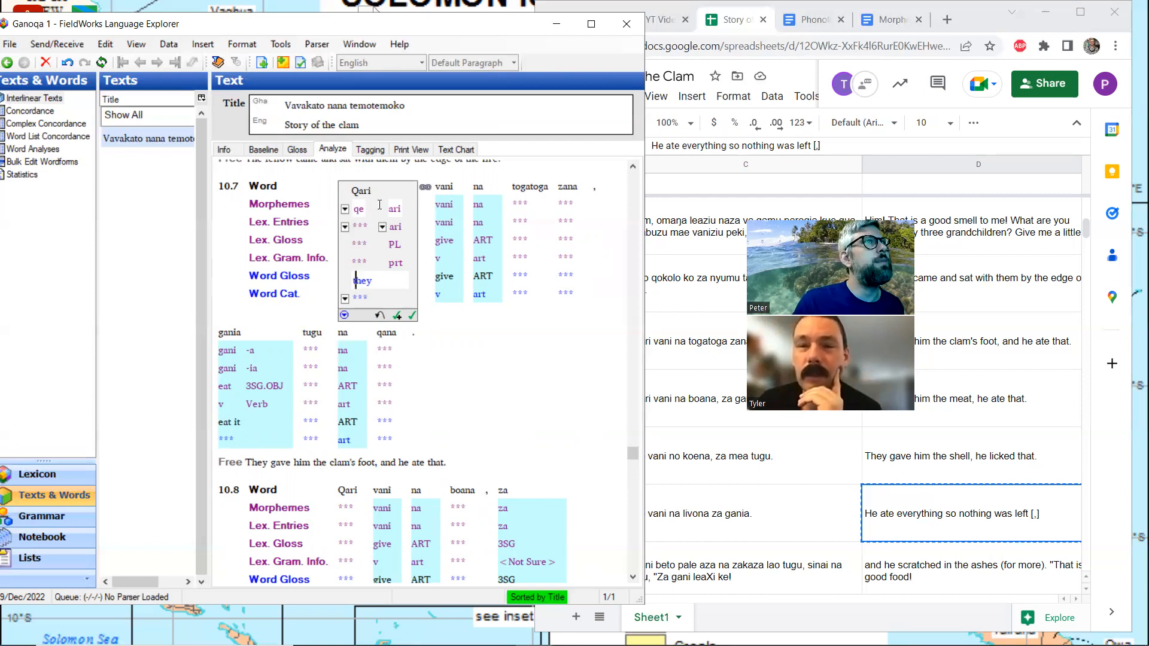
Create a new lexicon entry for the stem "qe" in line 10.7 with the gloss "3SG.SUBJ"
{"action": "left_click", "coordinate": [345, 228]}
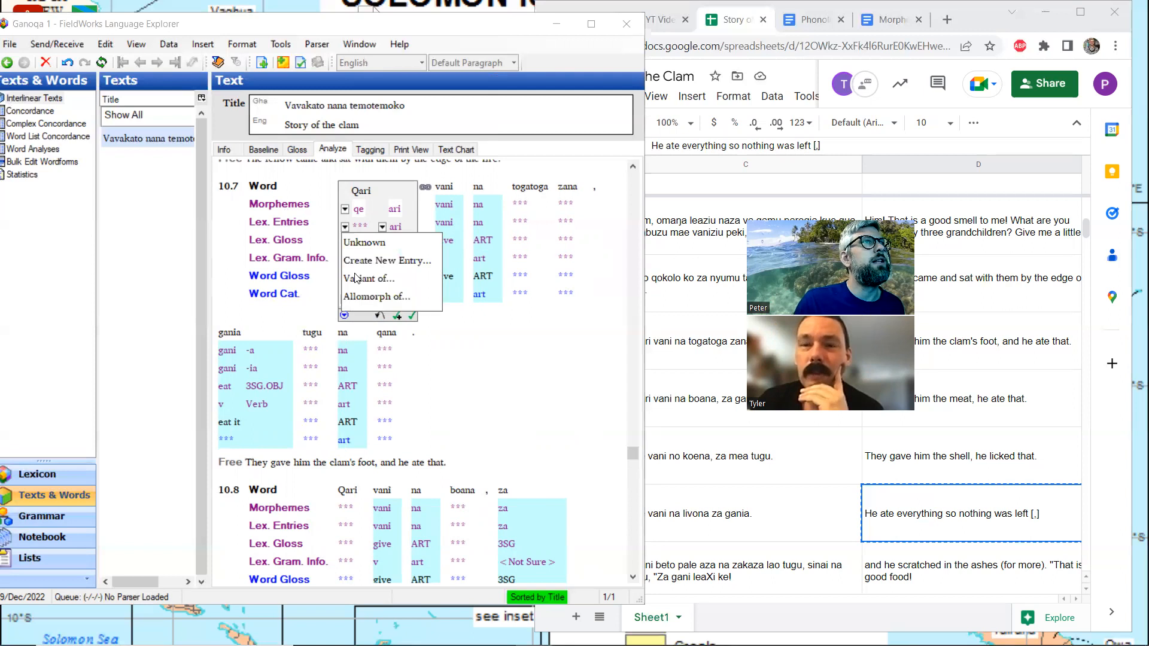
{"action": "left_click", "coordinate": [361, 261]}
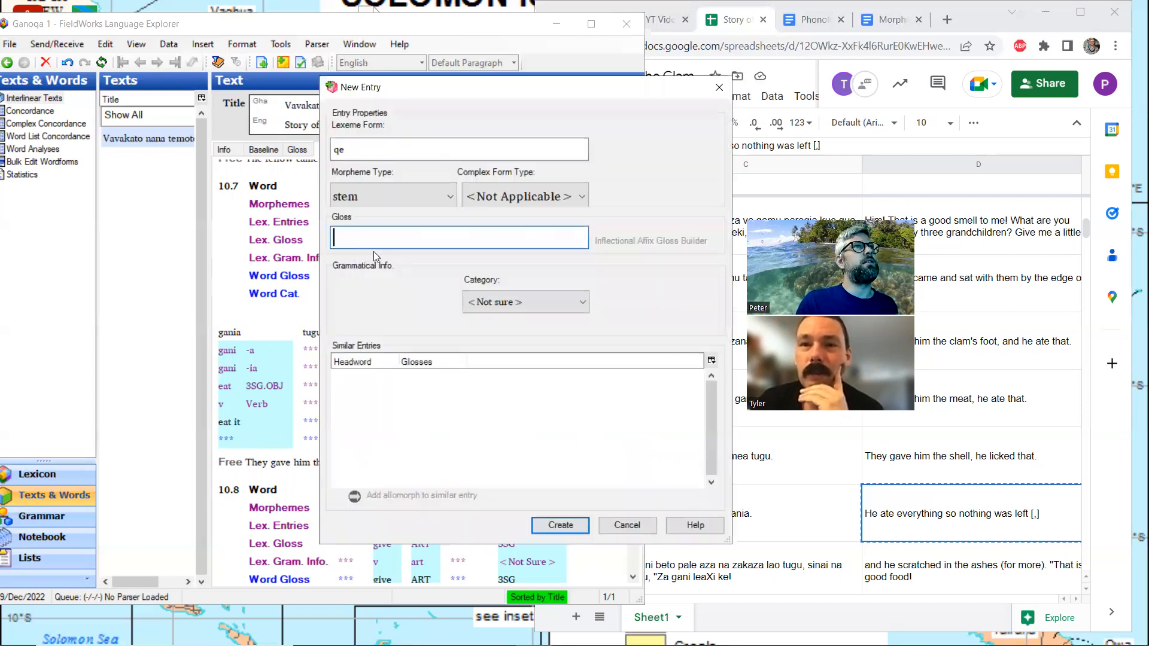
{"action": "type", "text": "3sg."}
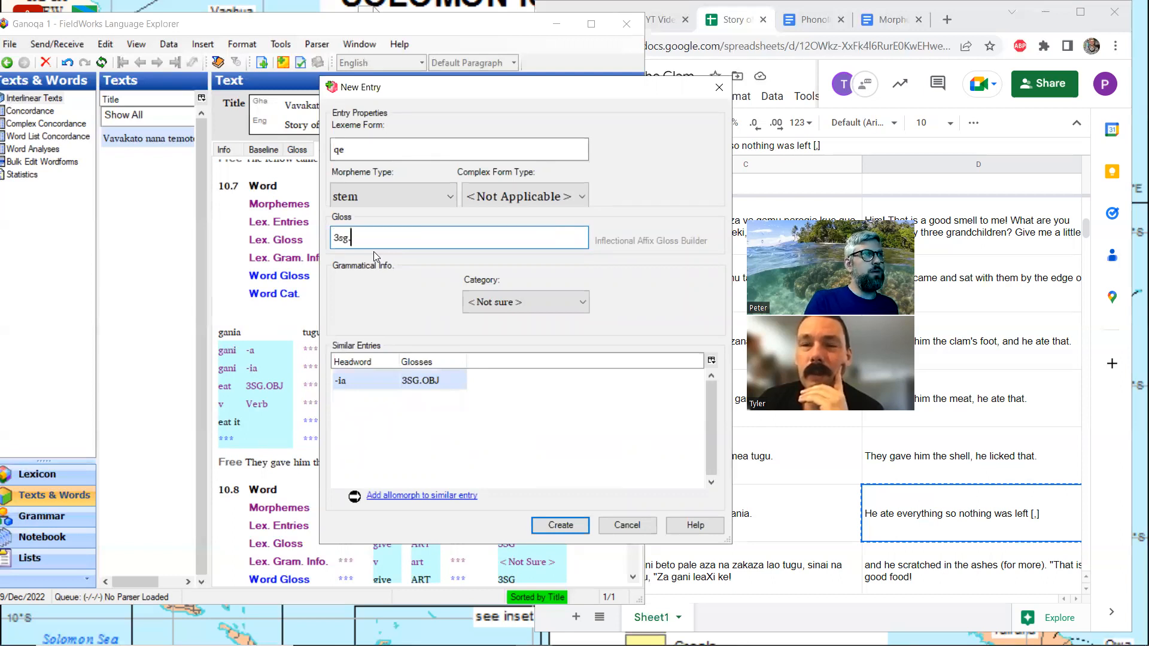
{"action": "type", "text": "sub"}
{"action": "key", "text": "BackSpace"}
{"action": "key", "text": "BackSpace"}
{"action": "key", "text": "BackSpace"}
{"action": "key", "text": "BackSpace"}
{"action": "key", "text": "BackSpace"}
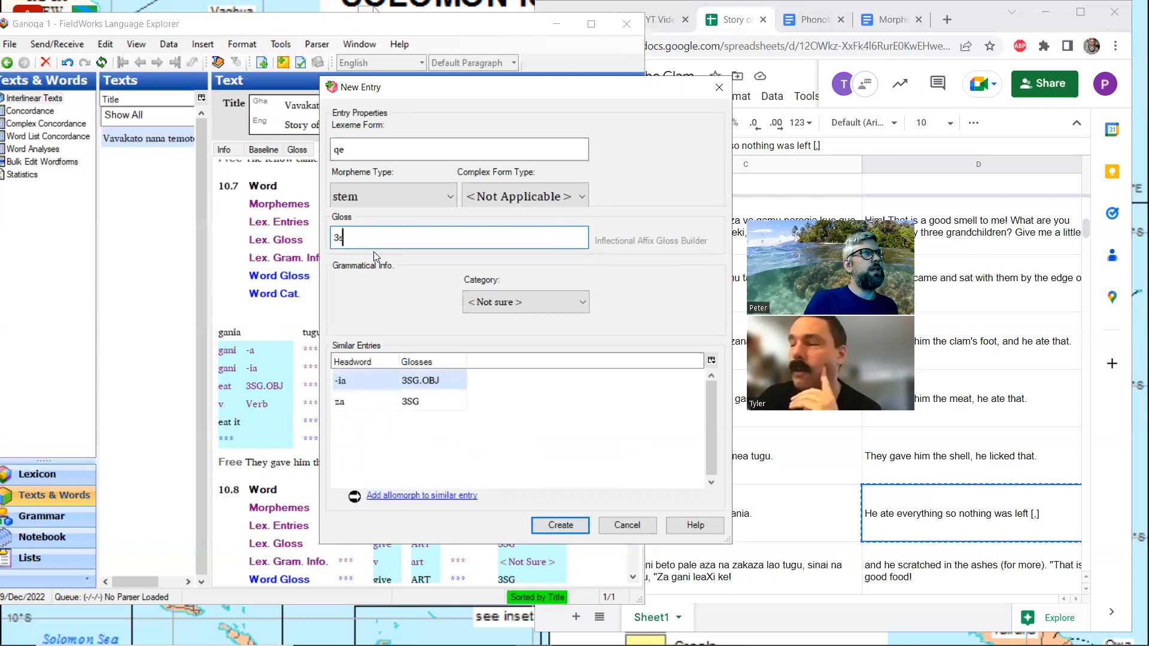
{"action": "type", "text": "g."}
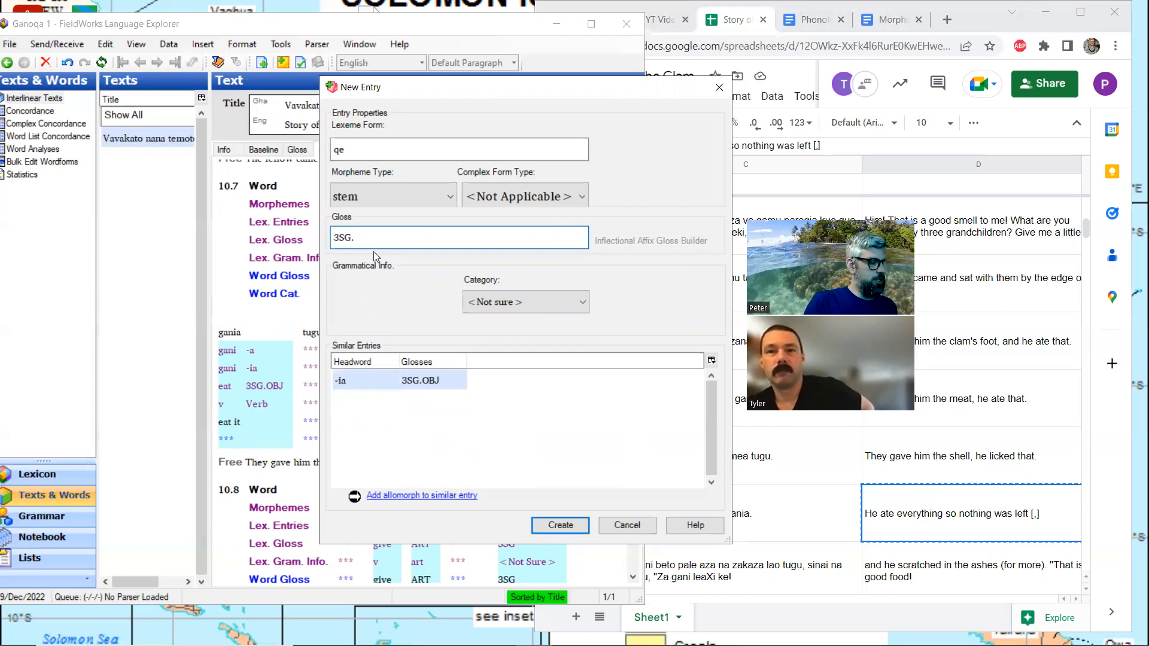
{"action": "type", "text": "SUBJ"}
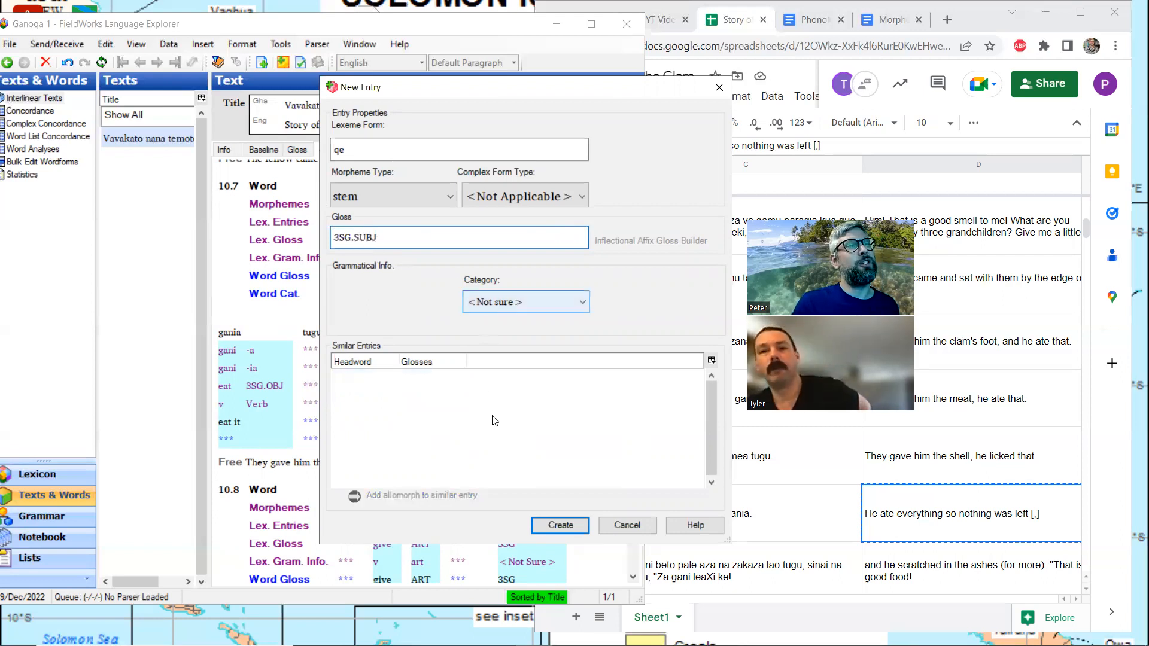
{"action": "left_click", "coordinate": [561, 525]}
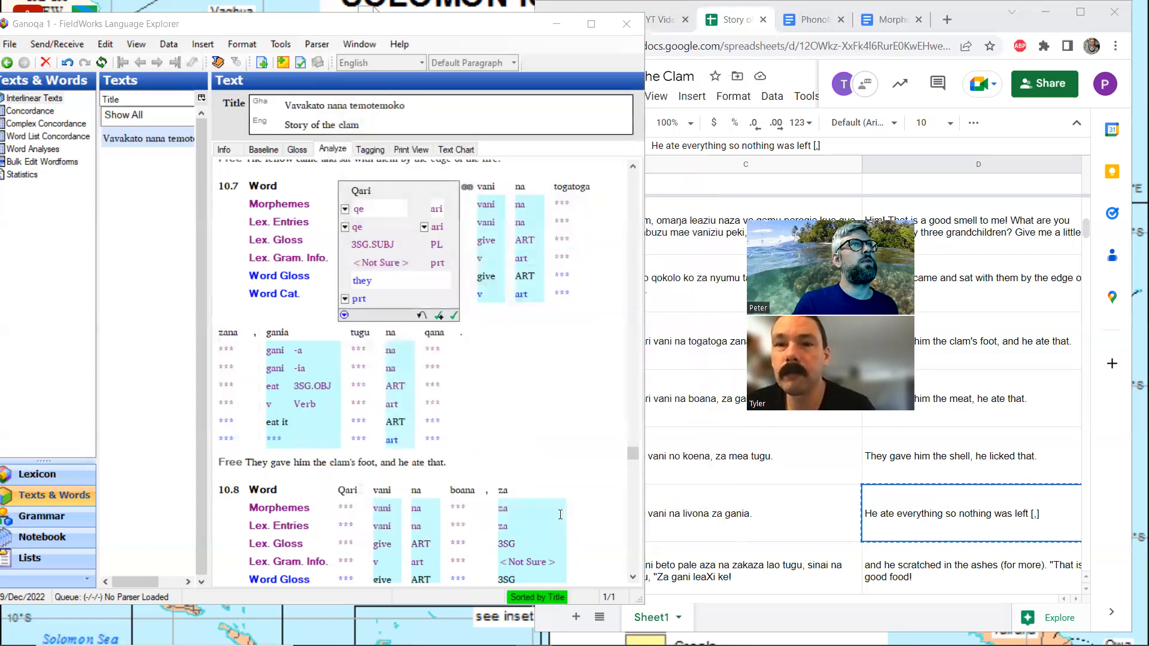
Examine the suggested analysis of "Qari" in line 10.8 and the word glosses and free translations of the surrounding lines
{"action": "scroll", "coordinate": [500, 361], "scroll_direction": "down", "scroll_amount": 3}
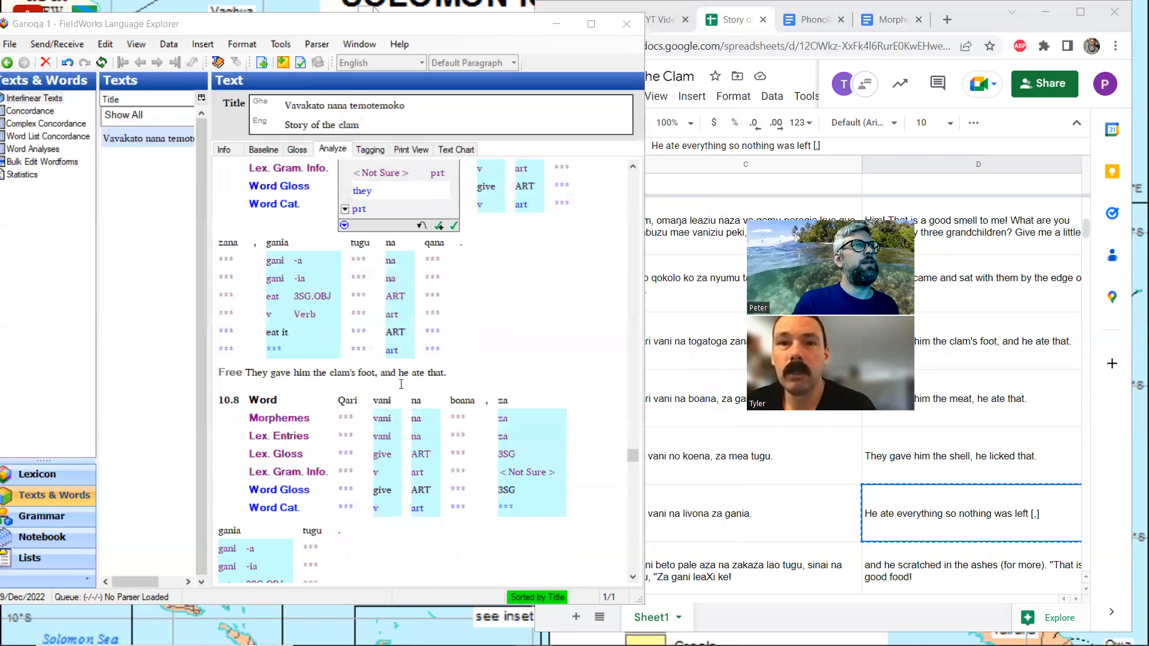
{"action": "left_click", "coordinate": [365, 415]}
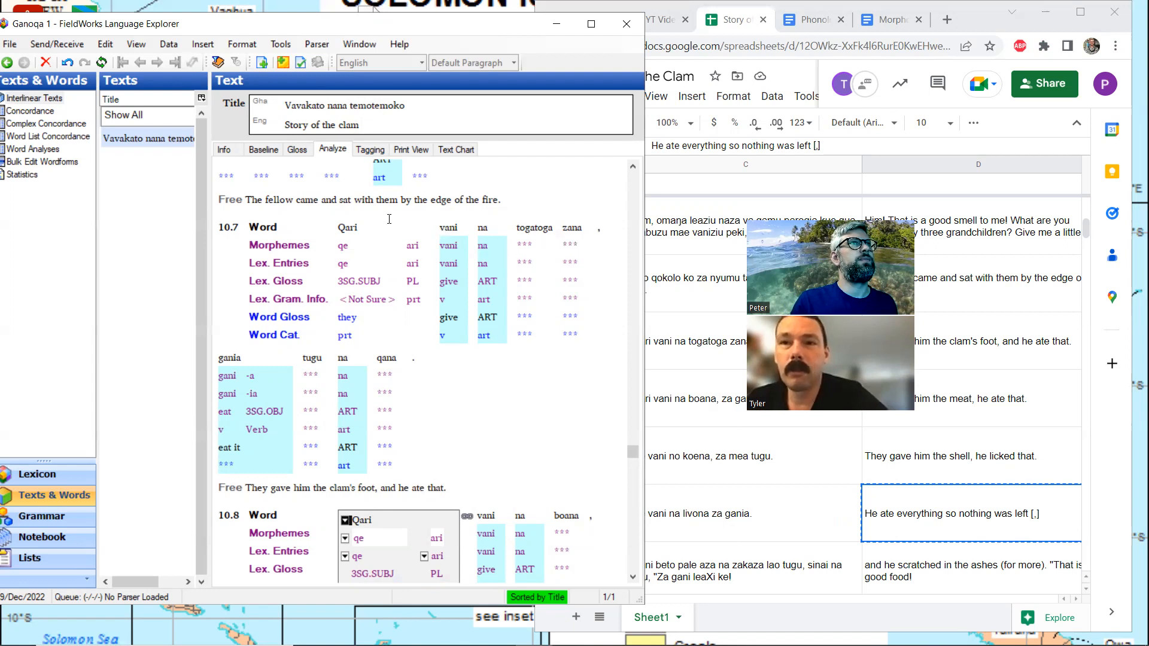
{"action": "left_click", "coordinate": [297, 150]}
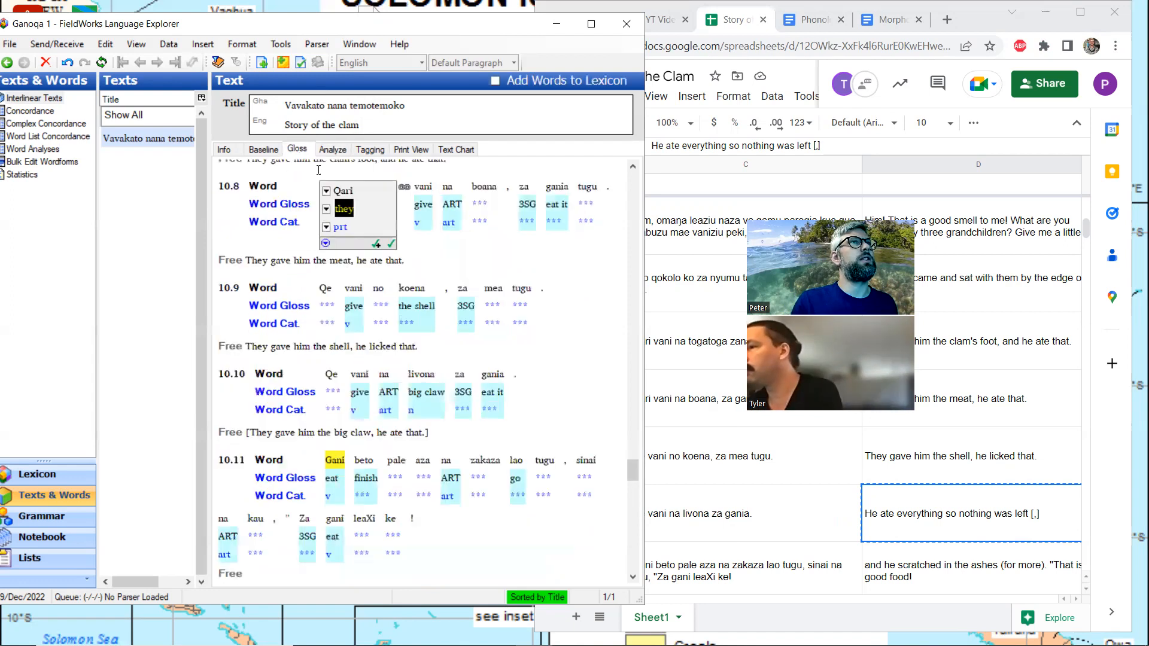
{"action": "scroll", "coordinate": [426, 262], "scroll_direction": "up", "scroll_amount": 3}
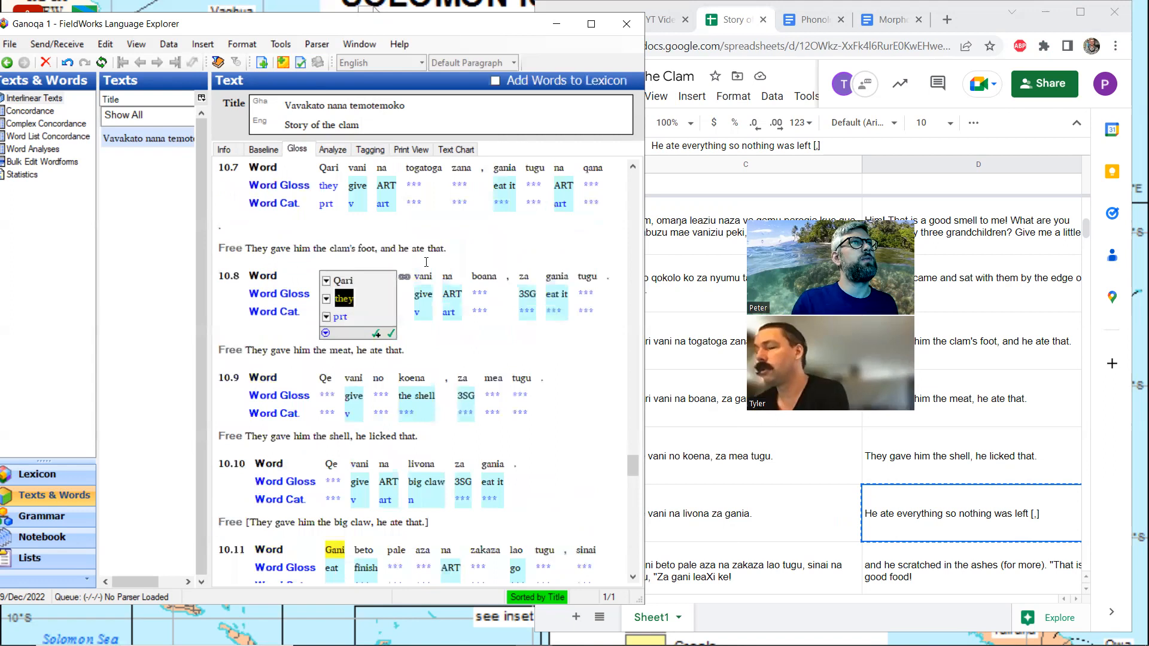
{"action": "scroll", "coordinate": [426, 262], "scroll_direction": "up", "scroll_amount": 6}
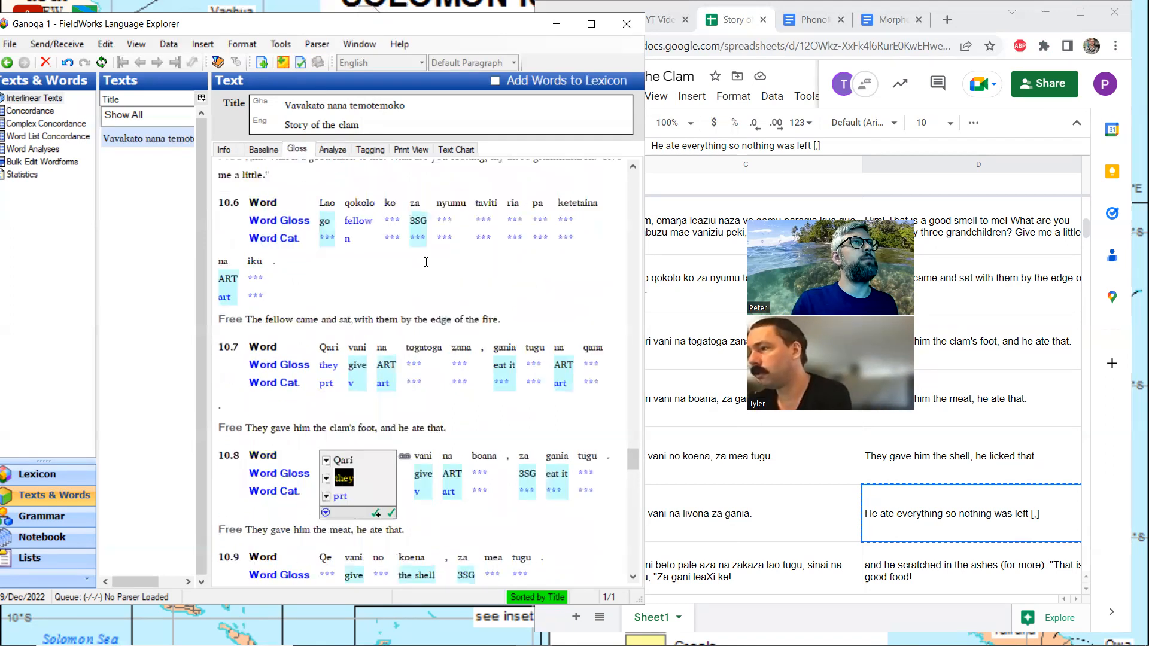
{"action": "scroll", "coordinate": [426, 262], "scroll_direction": "down", "scroll_amount": 6}
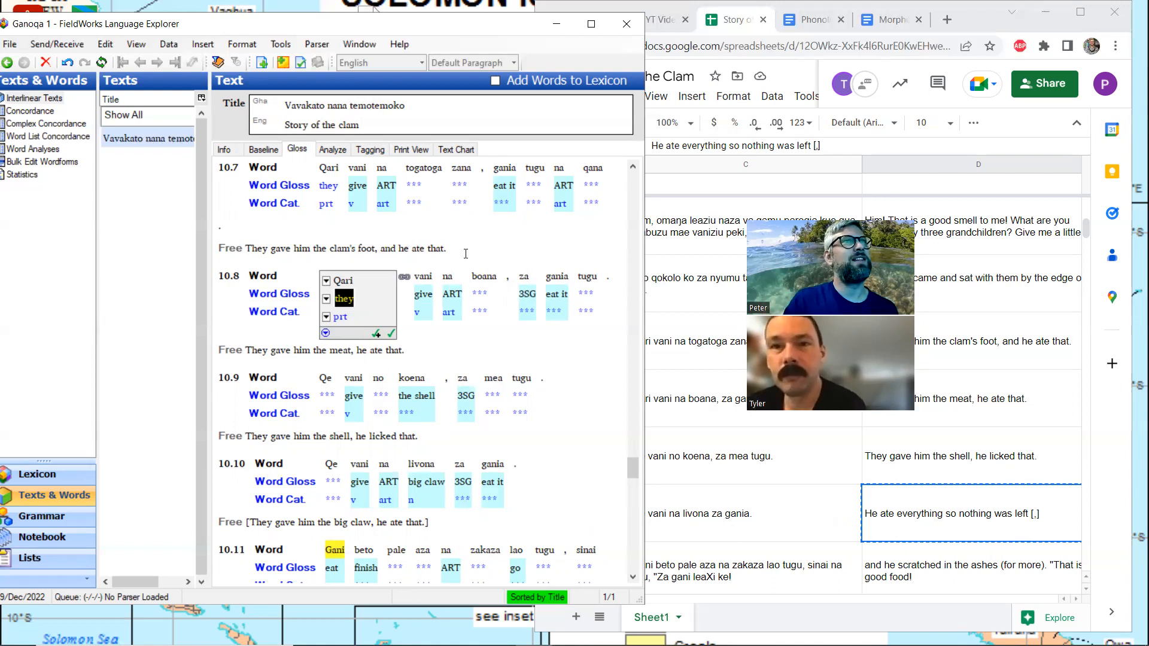
{"action": "scroll", "coordinate": [466, 253], "scroll_direction": "up", "scroll_amount": 3}
{"action": "scroll", "coordinate": [465, 253], "scroll_direction": "up", "scroll_amount": 6}
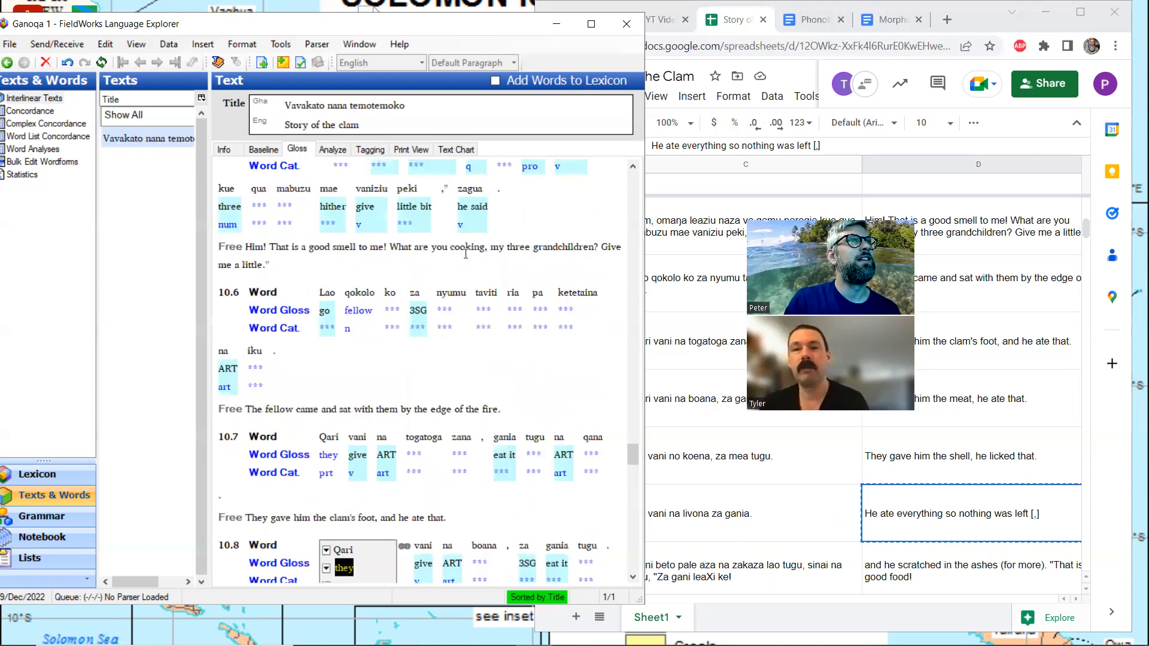
{"action": "scroll", "coordinate": [466, 253], "scroll_direction": "down", "scroll_amount": 6}
{"action": "scroll", "coordinate": [466, 253], "scroll_direction": "down", "scroll_amount": 3}
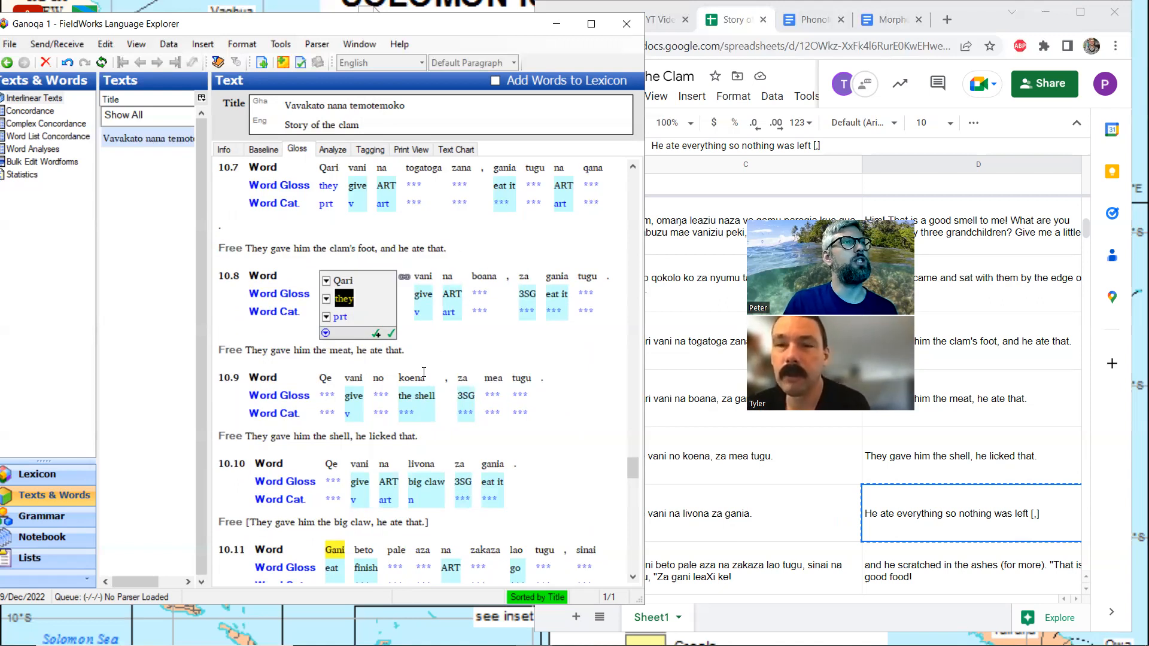
Split "boana" in line 10.8 into the morphemes "boa" and "-na"
{"action": "left_click", "coordinate": [496, 300]}
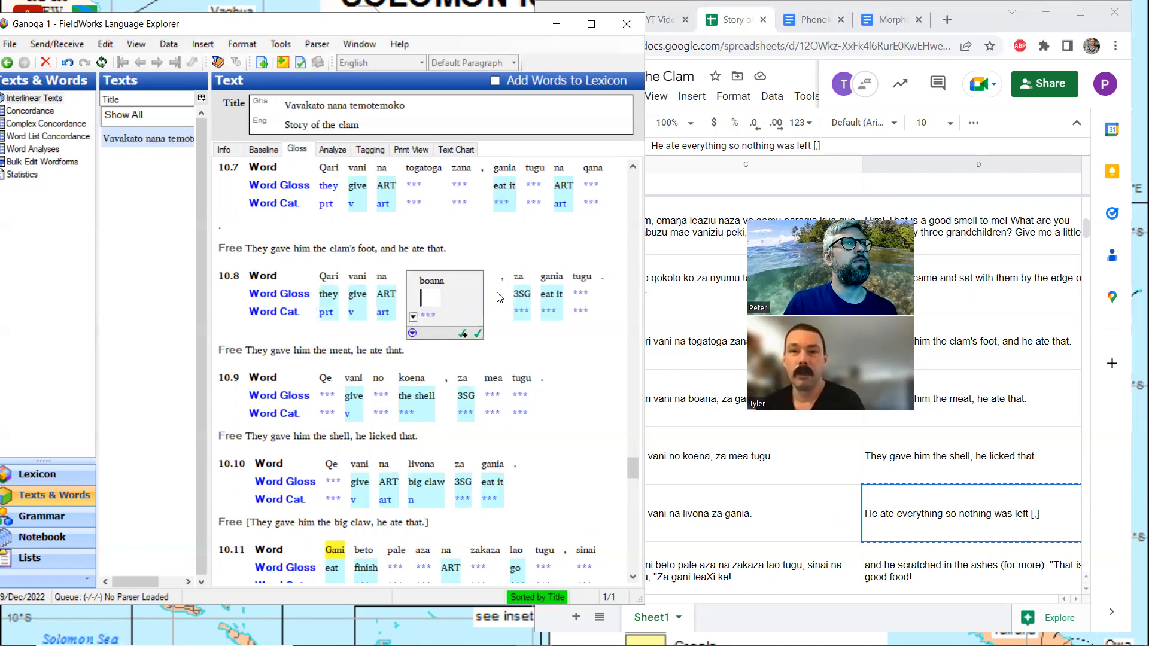
{"action": "left_click", "coordinate": [338, 151]}
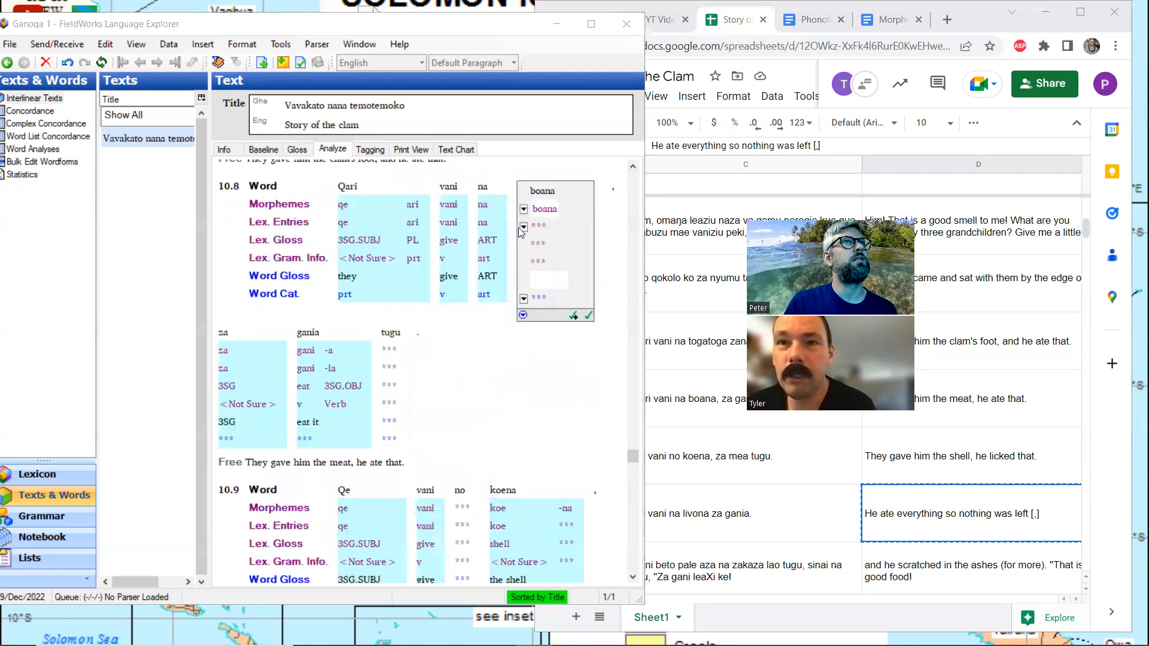
{"action": "left_click", "coordinate": [546, 209]}
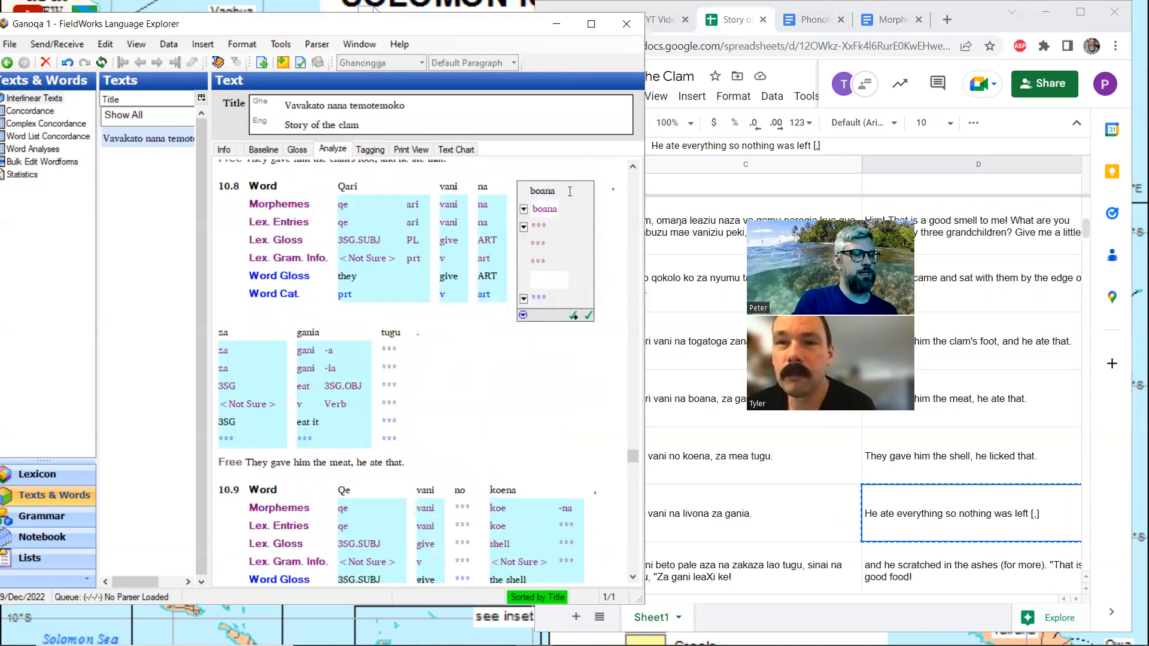
{"action": "type", "text": "-"}
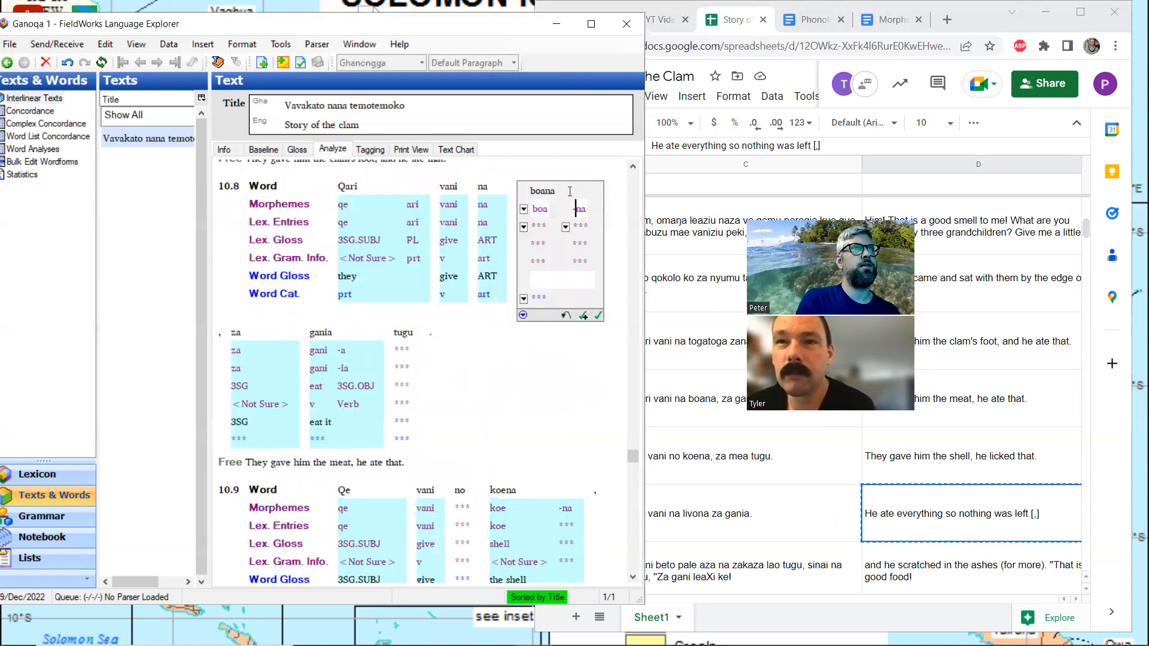
Create a new lexicon entry for the stem "boa" with the gloss "meat" and the category Noun
{"action": "left_click", "coordinate": [525, 227]}
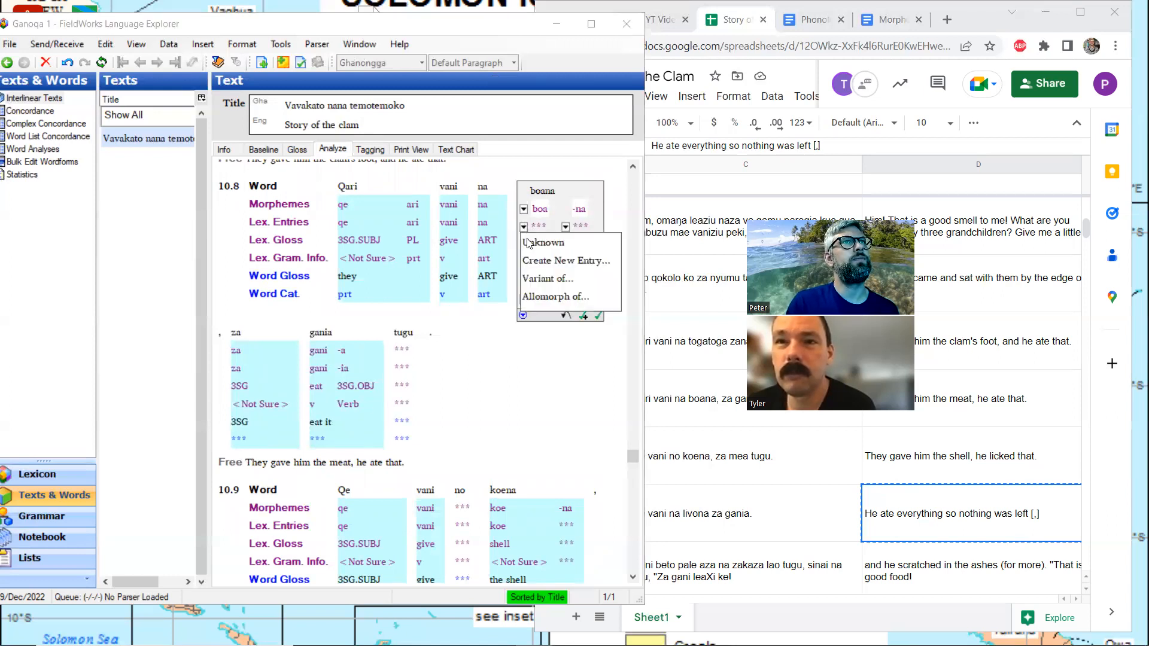
{"action": "left_click", "coordinate": [541, 267]}
{"action": "type", "text": "meat"}
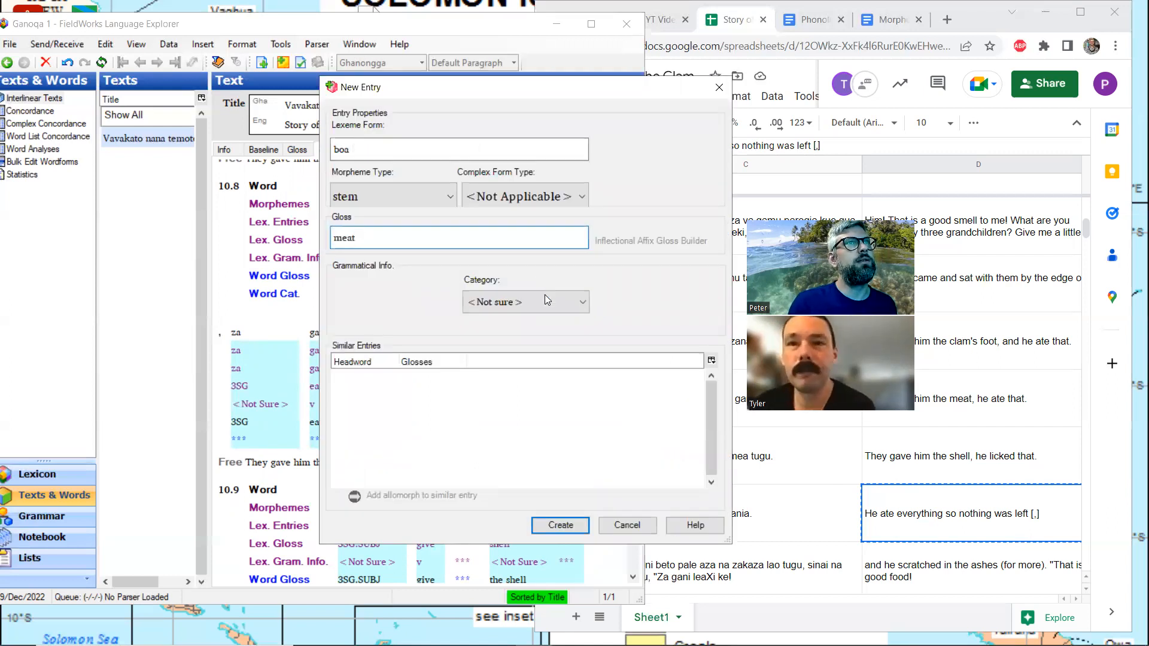
{"action": "left_click", "coordinate": [571, 308]}
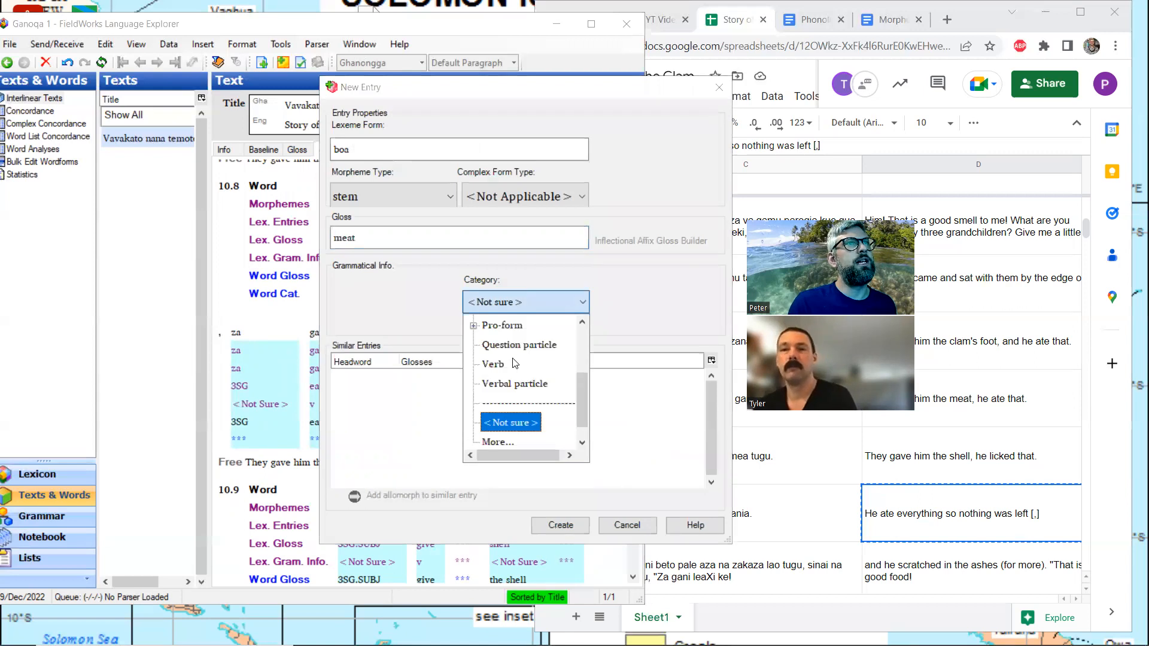
{"action": "scroll", "coordinate": [513, 360], "scroll_direction": "up", "scroll_amount": 1}
{"action": "left_click", "coordinate": [497, 326]}
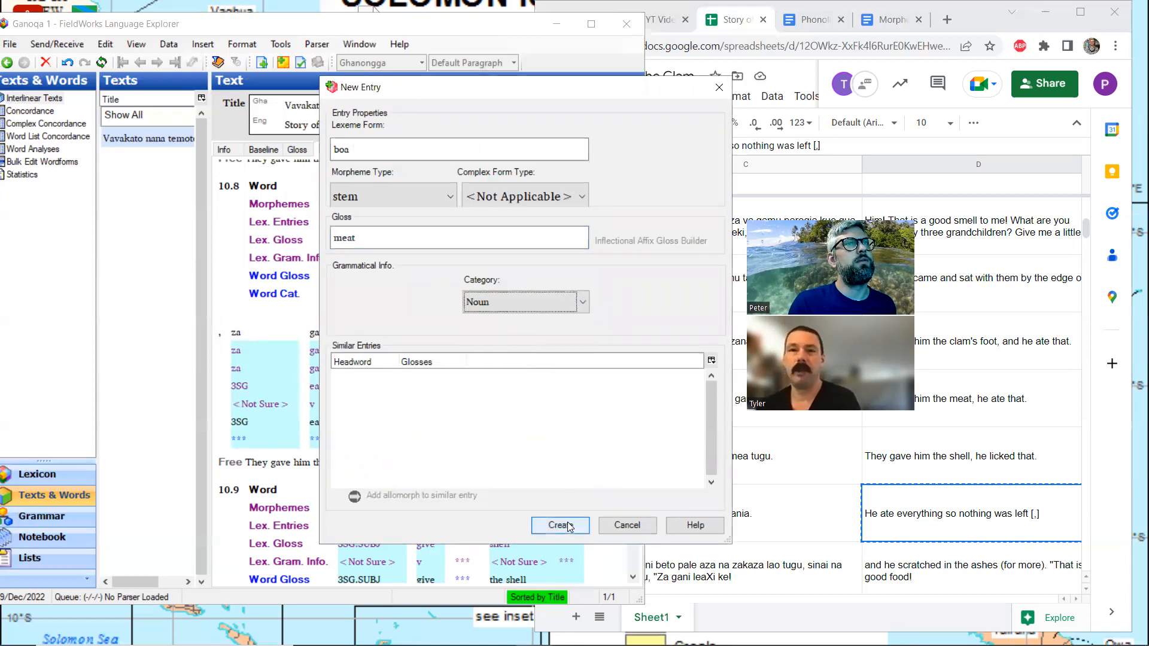
{"action": "left_click", "coordinate": [560, 526]}
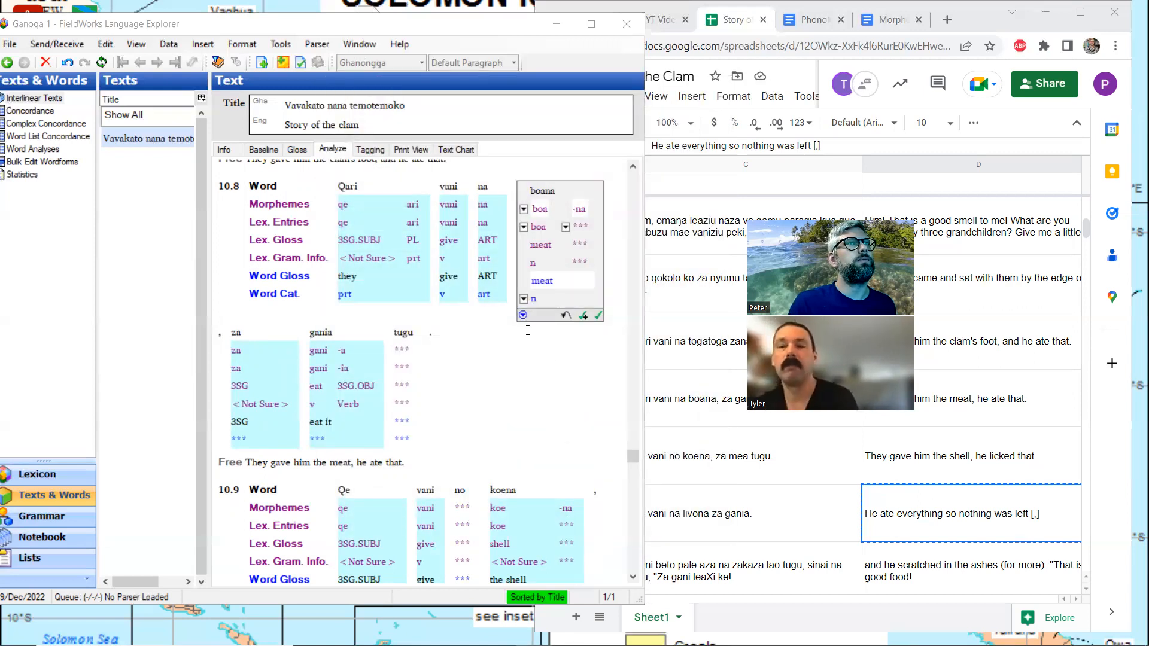
Review the analysis, word glosses and free translations around lines 10.8 and 10.9, including the unglossed word "mea"
{"action": "scroll", "coordinate": [522, 338], "scroll_direction": "down", "scroll_amount": 2}
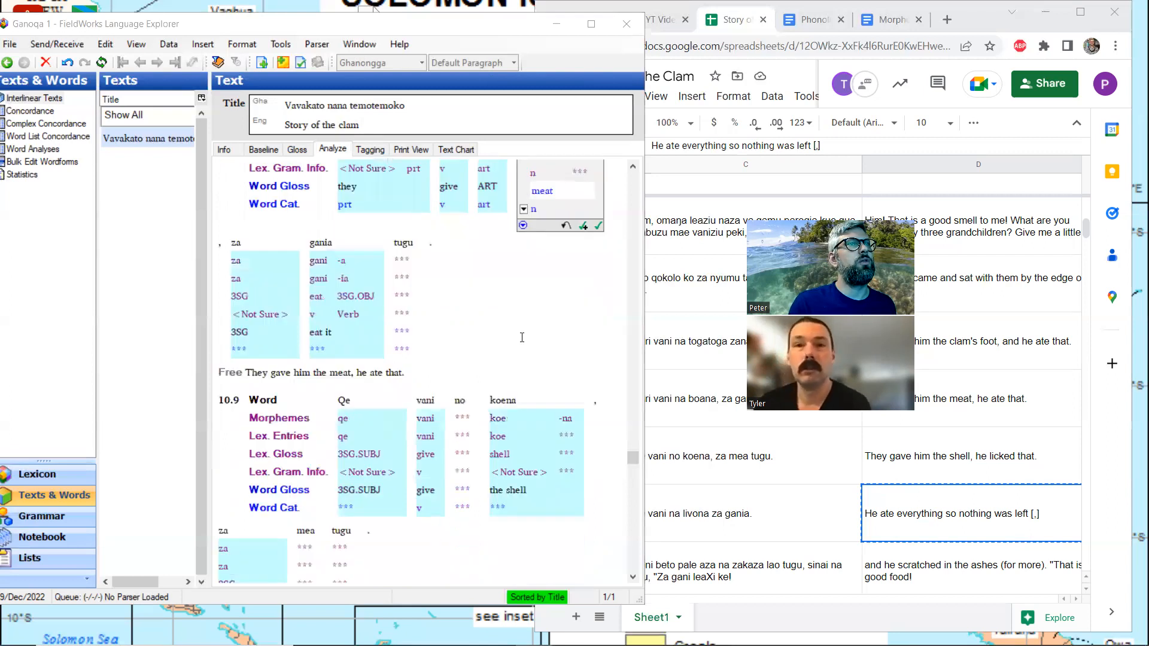
{"action": "scroll", "coordinate": [522, 338], "scroll_direction": "up", "scroll_amount": 2}
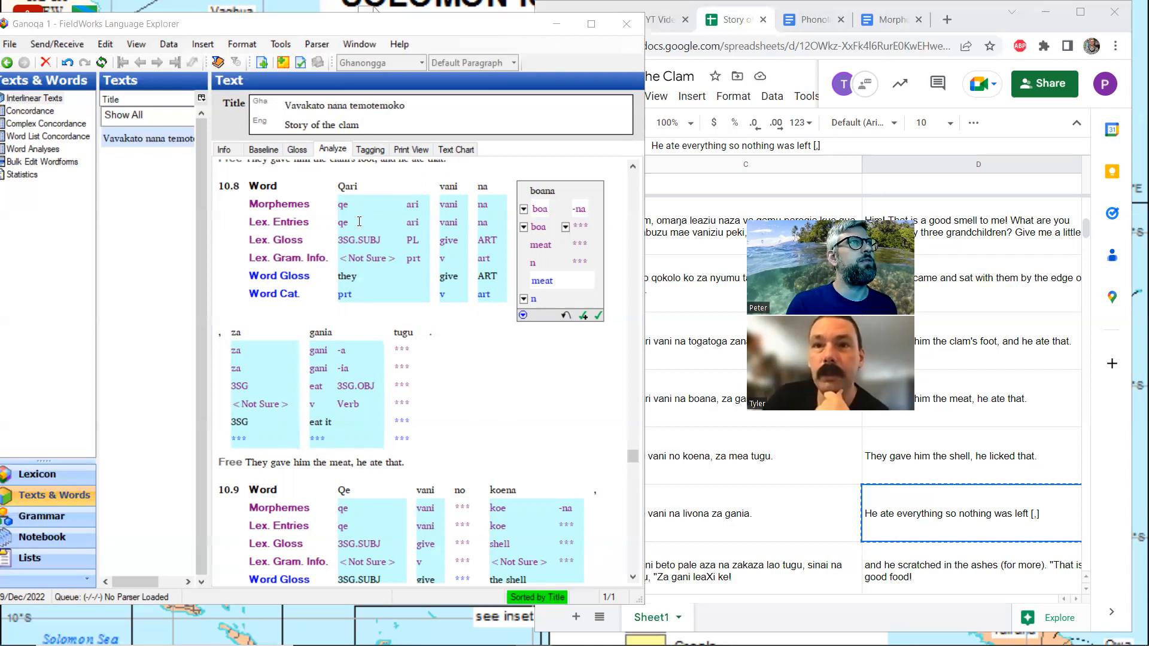
{"action": "left_click", "coordinate": [298, 151]}
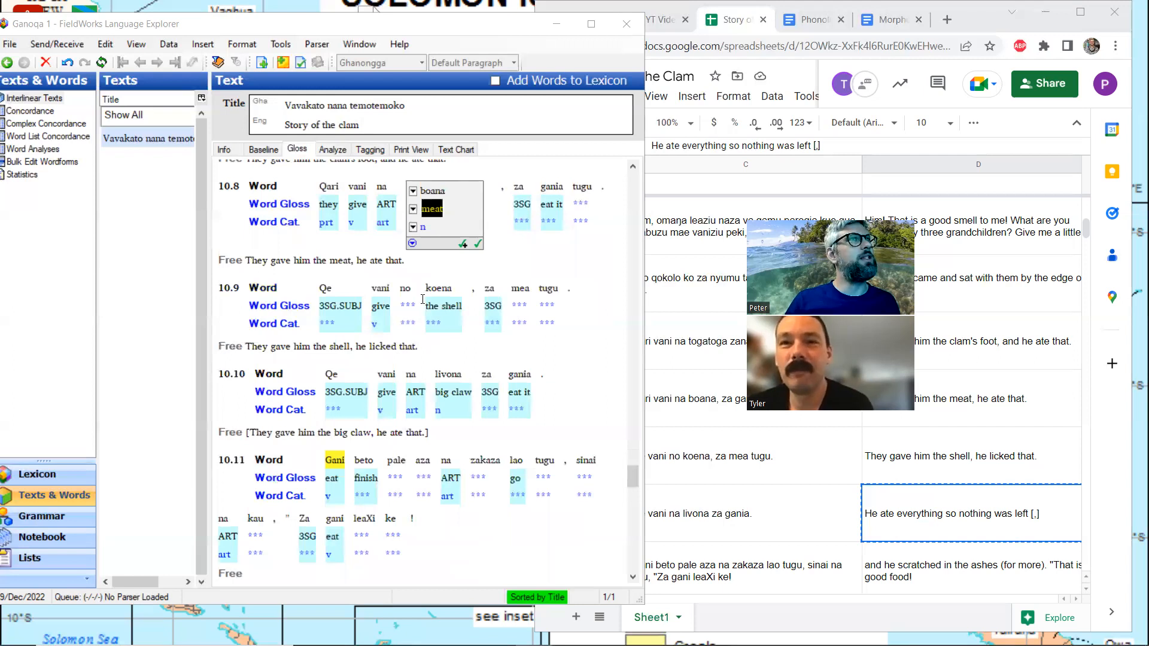
{"action": "left_click", "coordinate": [534, 301]}
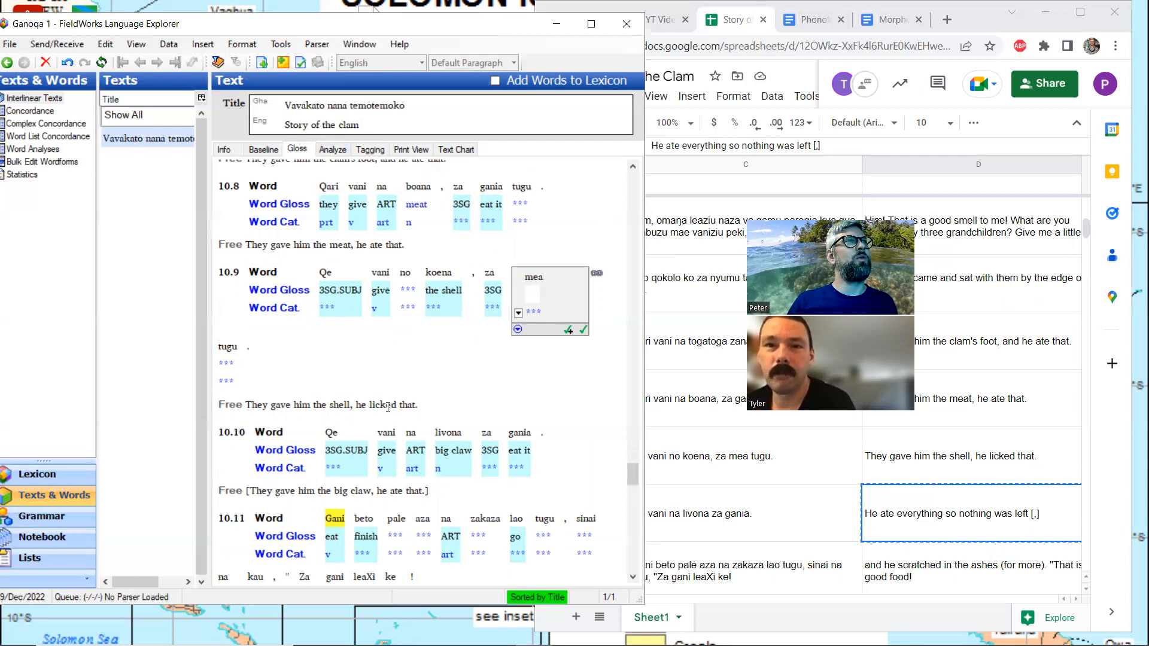
{"action": "left_click", "coordinate": [356, 405]}
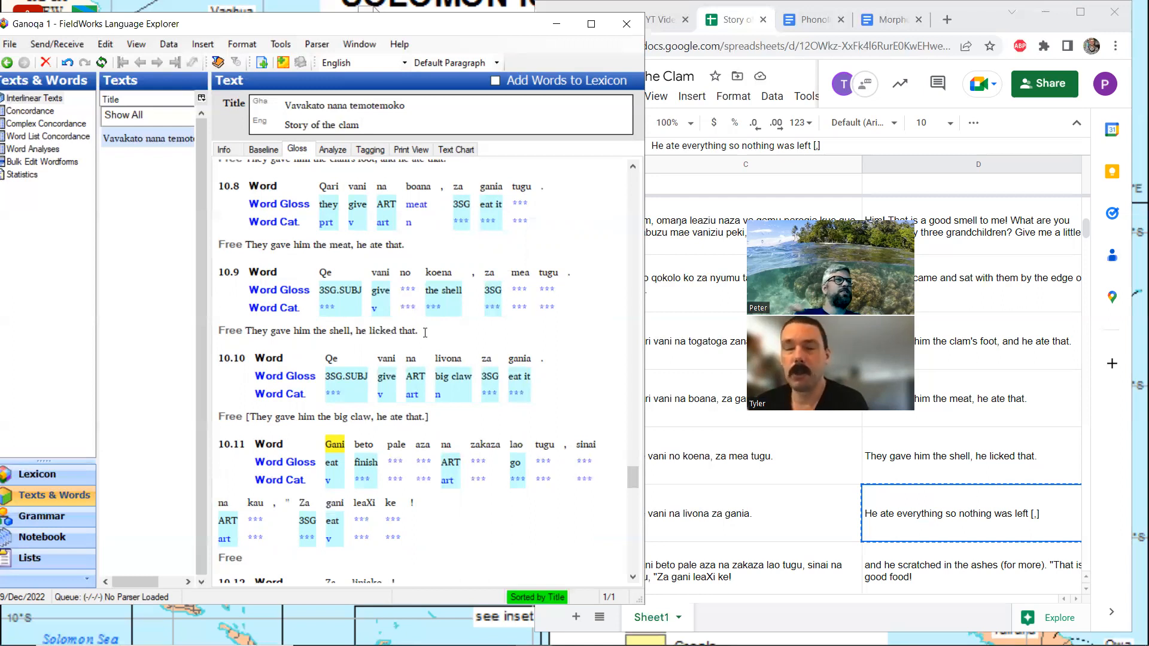
{"action": "left_click", "coordinate": [530, 286]}
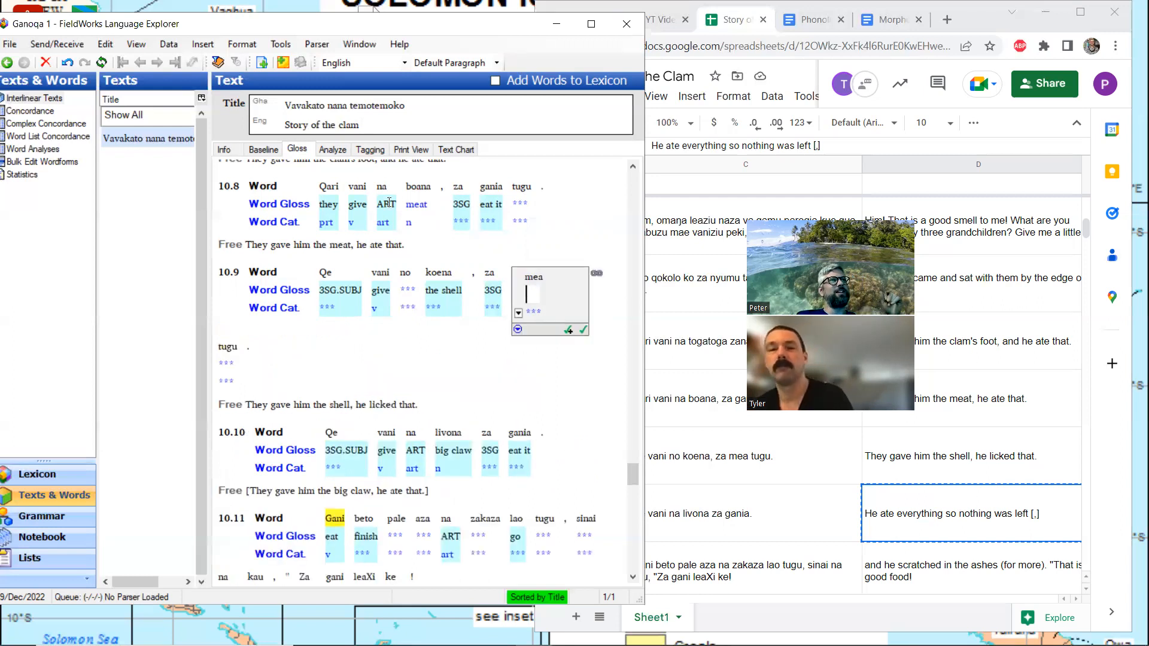
{"action": "left_click", "coordinate": [332, 149]}
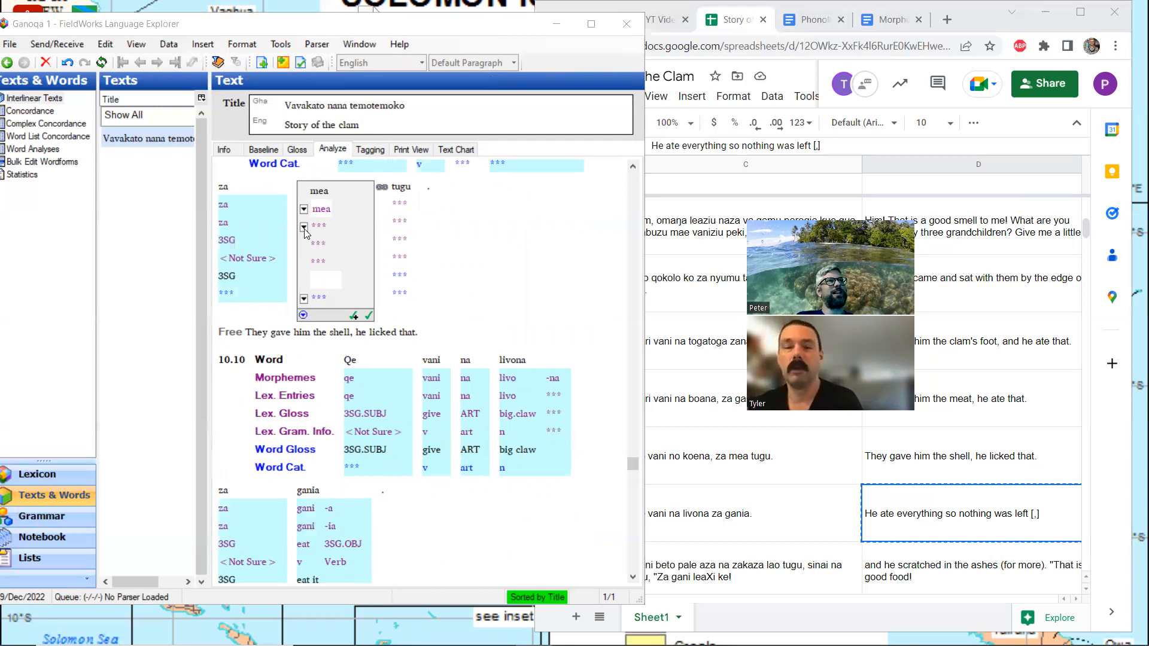
{"action": "left_click", "coordinate": [304, 228]}
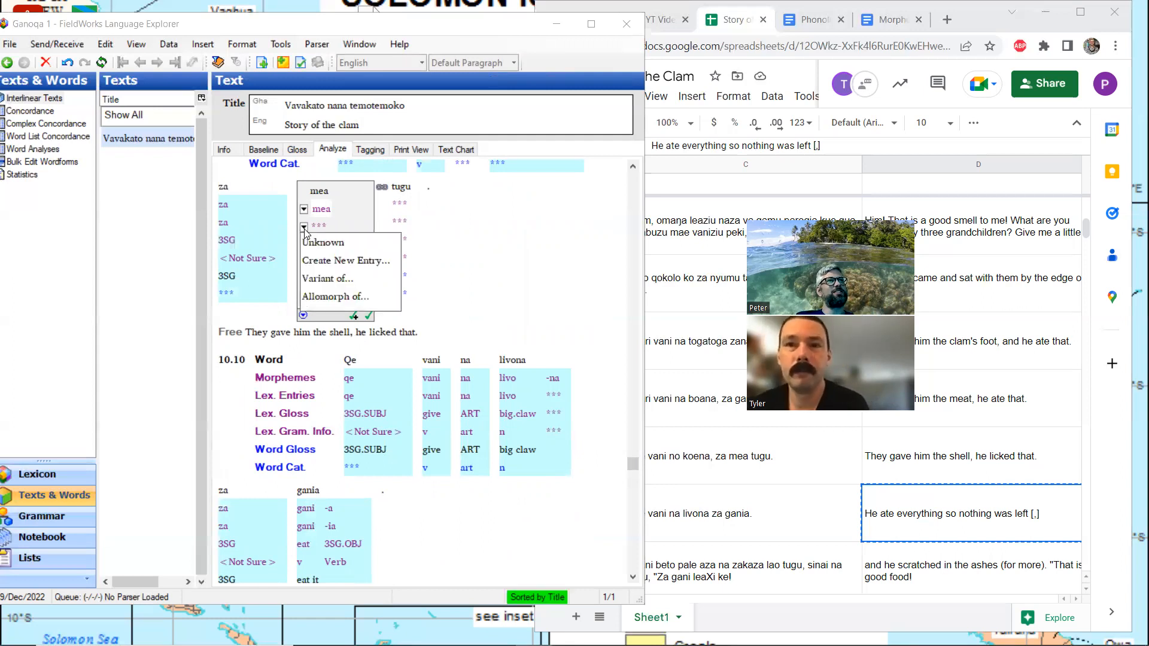
{"action": "left_click", "coordinate": [350, 262]}
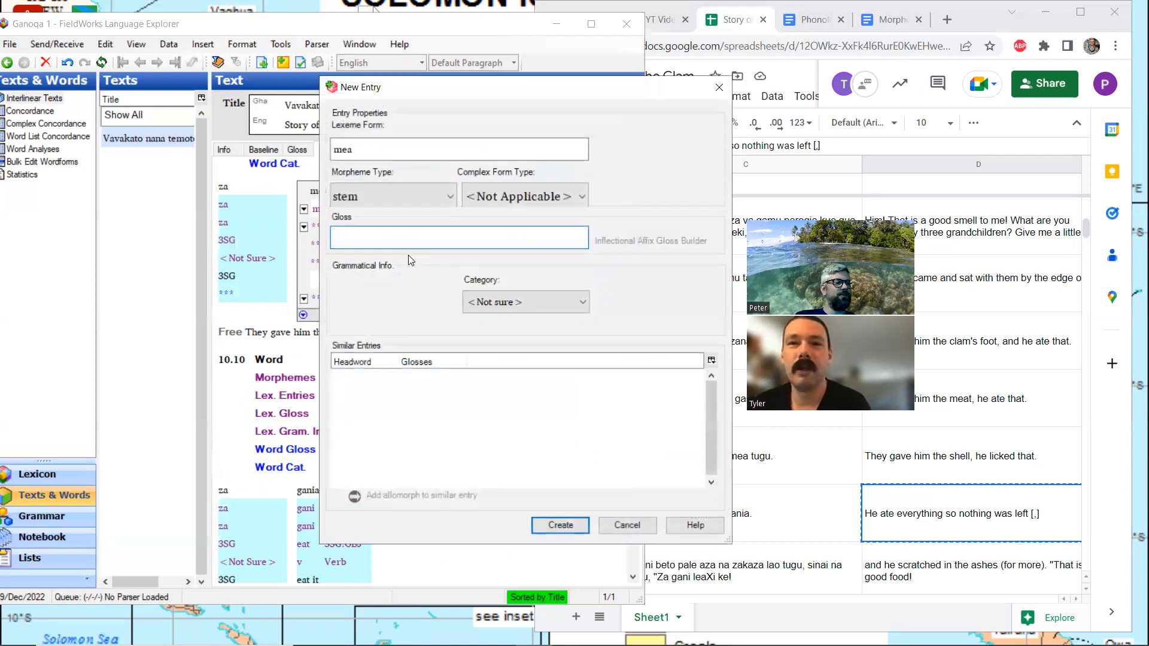
{"action": "type", "text": "lick"}
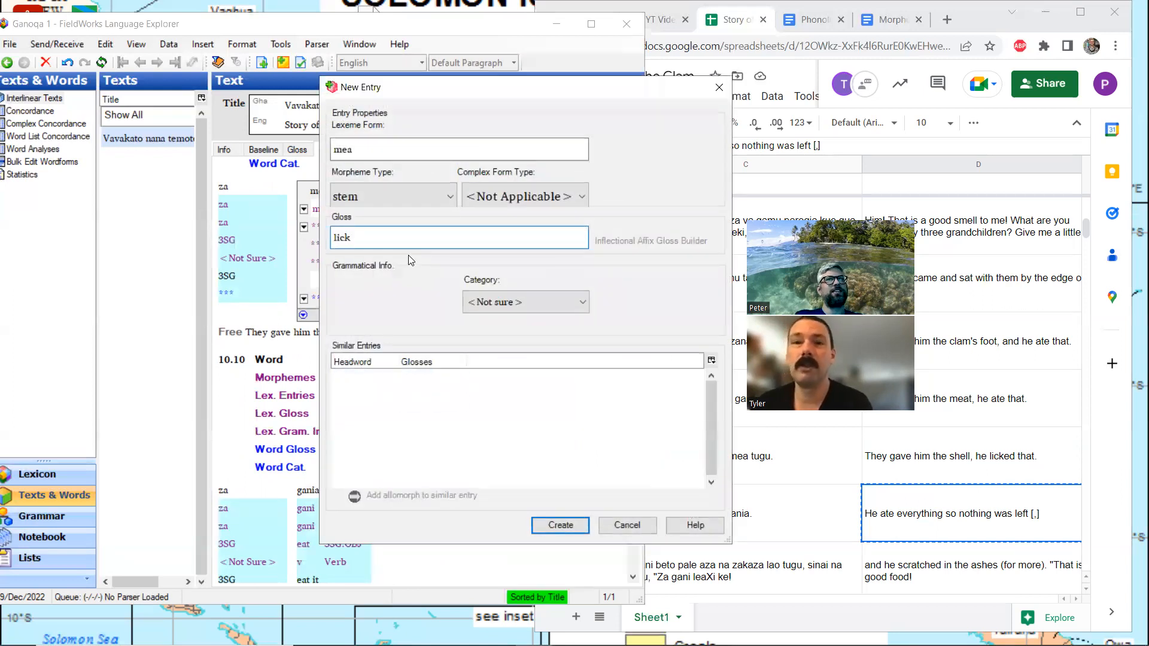
{"action": "left_click", "coordinate": [625, 525]}
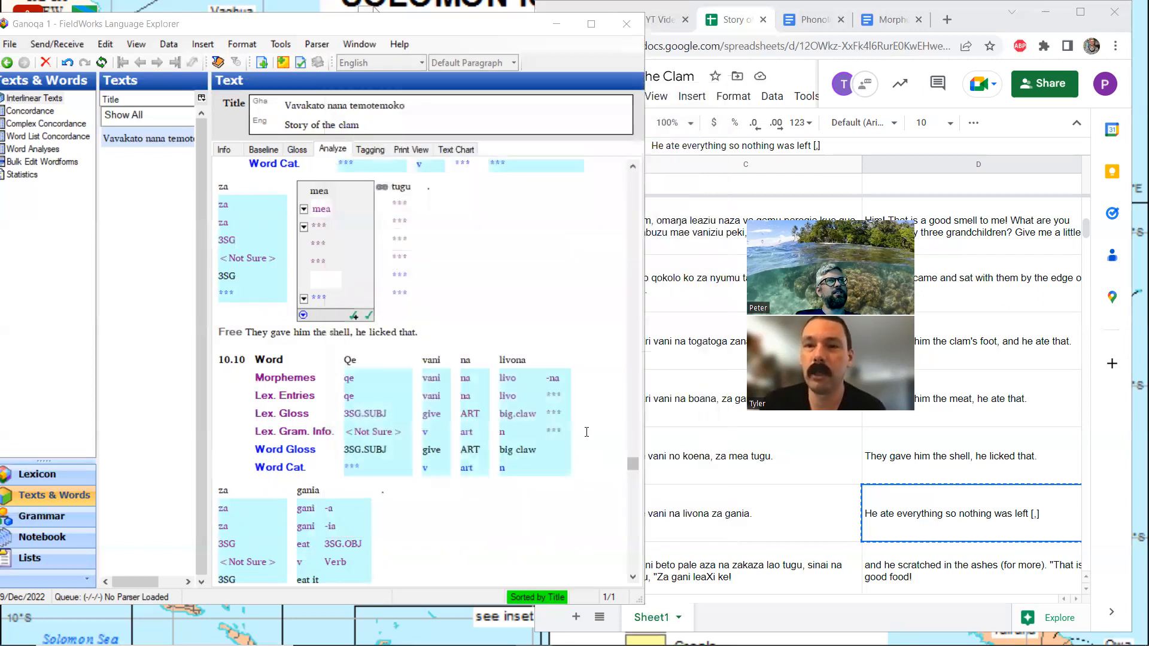
Set the word gloss of "mea" in line 10.9 to "lick" in the gloss view
{"action": "left_click", "coordinate": [297, 150]}
{"action": "type", "text": "lick"}
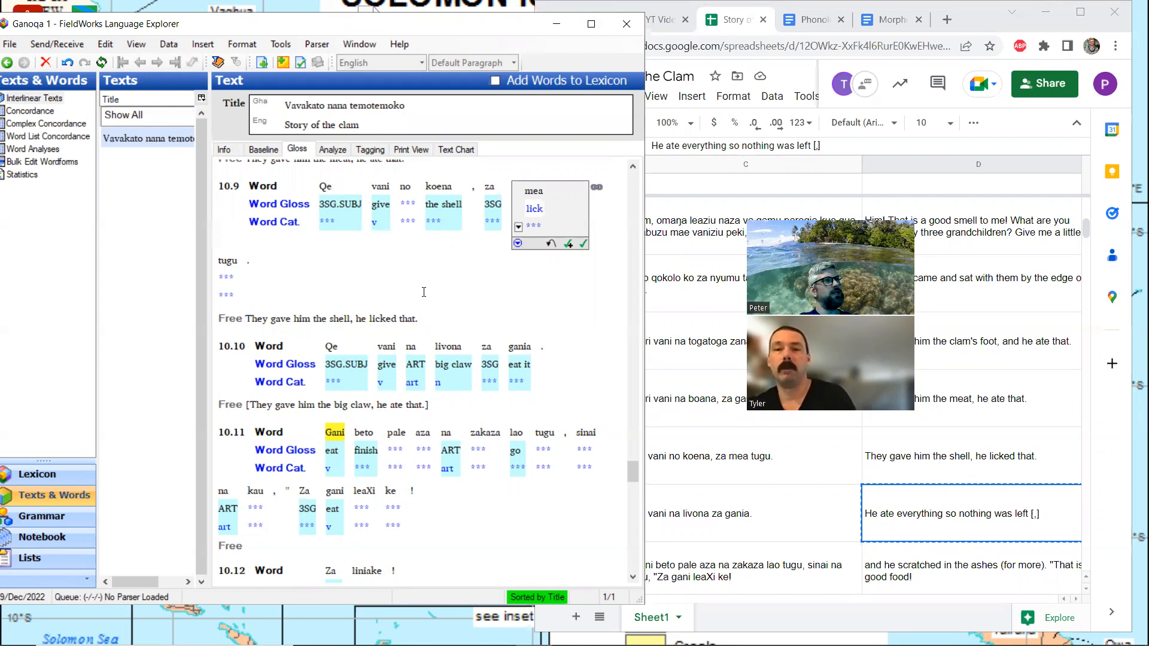
Compare the glosses and free translations of lines 10.9 and 10.10 with the untranslated lines from 10.11 onward
{"action": "scroll", "coordinate": [424, 292], "scroll_direction": "down", "scroll_amount": 3}
{"action": "scroll", "coordinate": [449, 309], "scroll_direction": "up", "scroll_amount": 3}
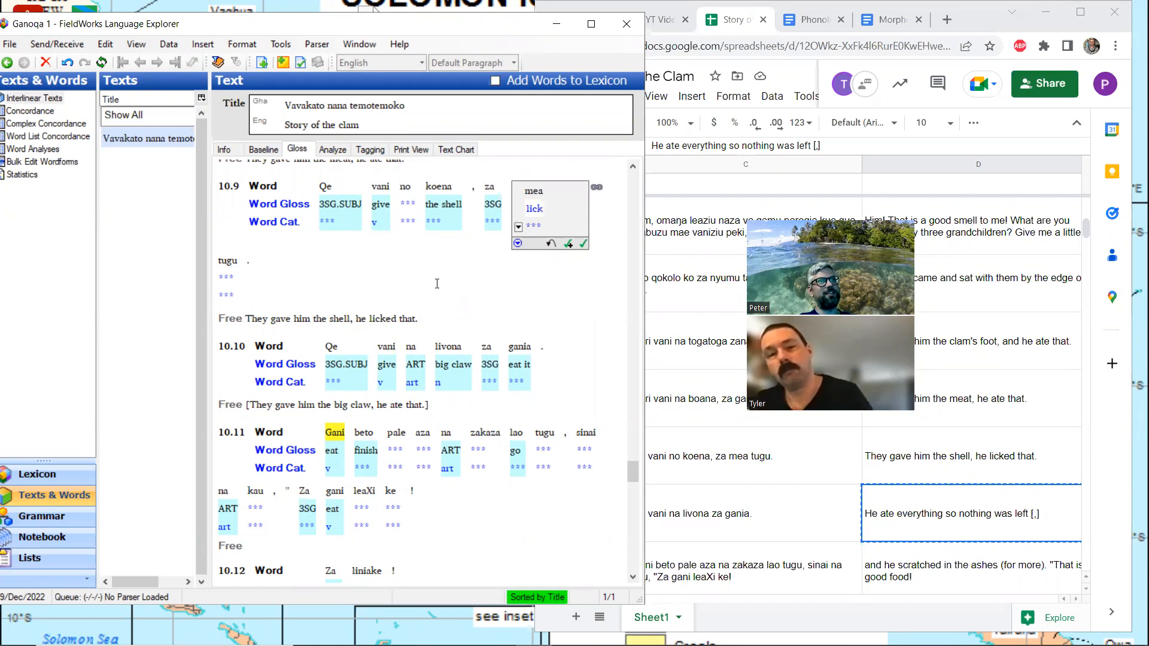
{"action": "scroll", "coordinate": [437, 285], "scroll_direction": "down", "scroll_amount": 3}
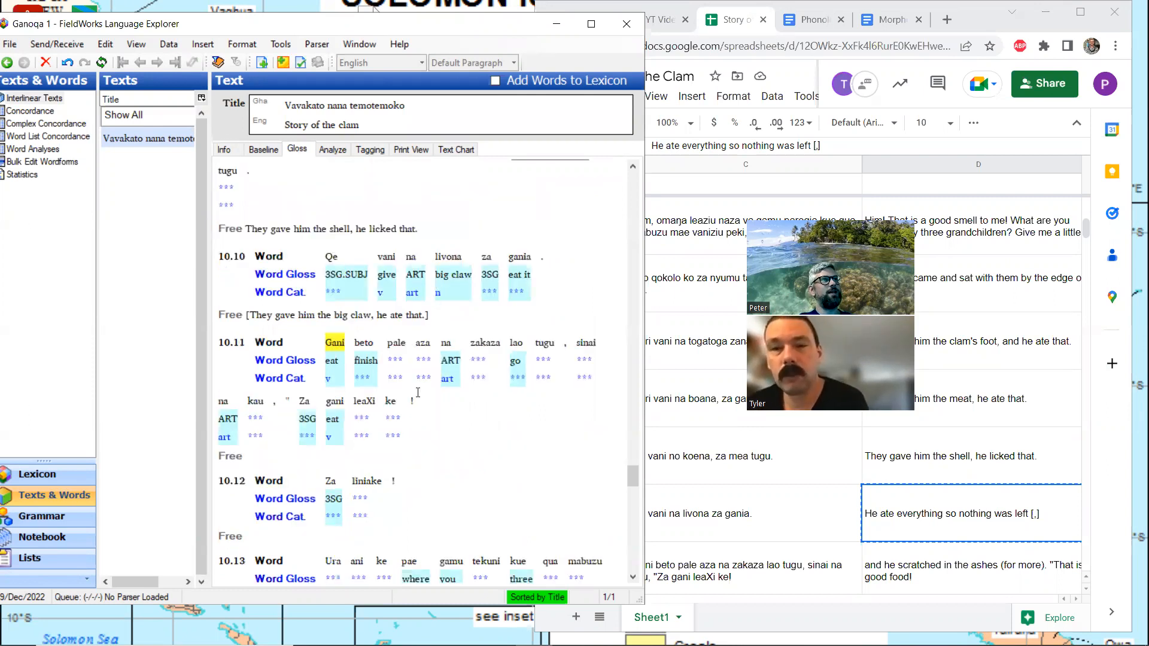
{"action": "scroll", "coordinate": [419, 394], "scroll_direction": "up", "scroll_amount": 3}
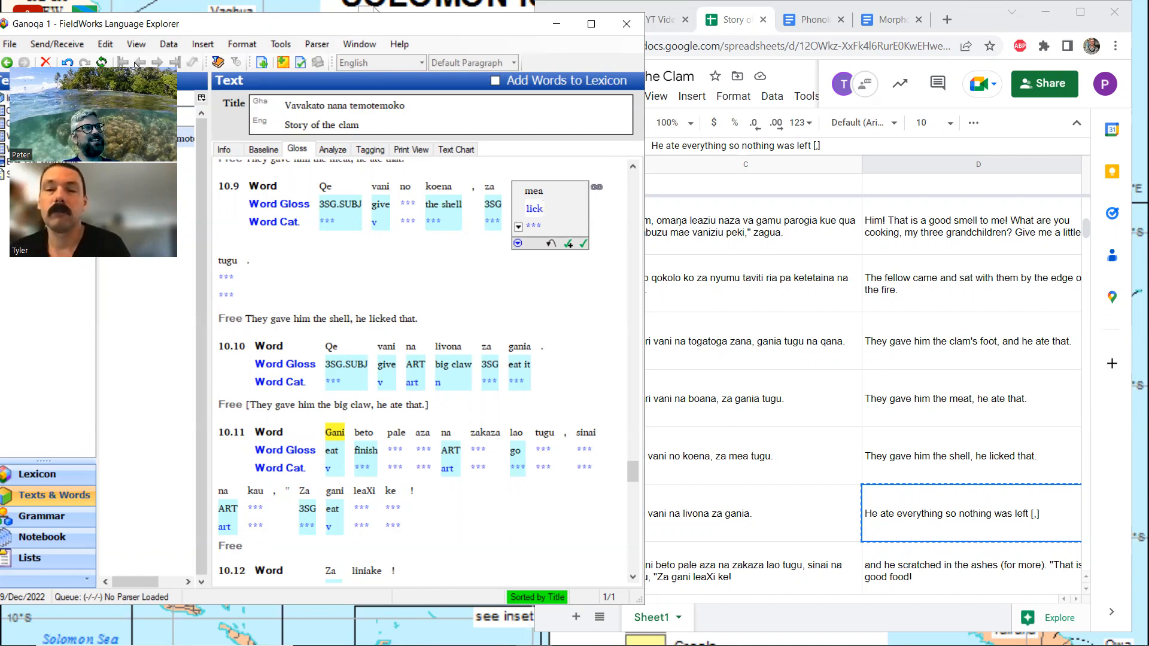
{"action": "scroll", "coordinate": [421, 320], "scroll_direction": "down", "scroll_amount": 3}
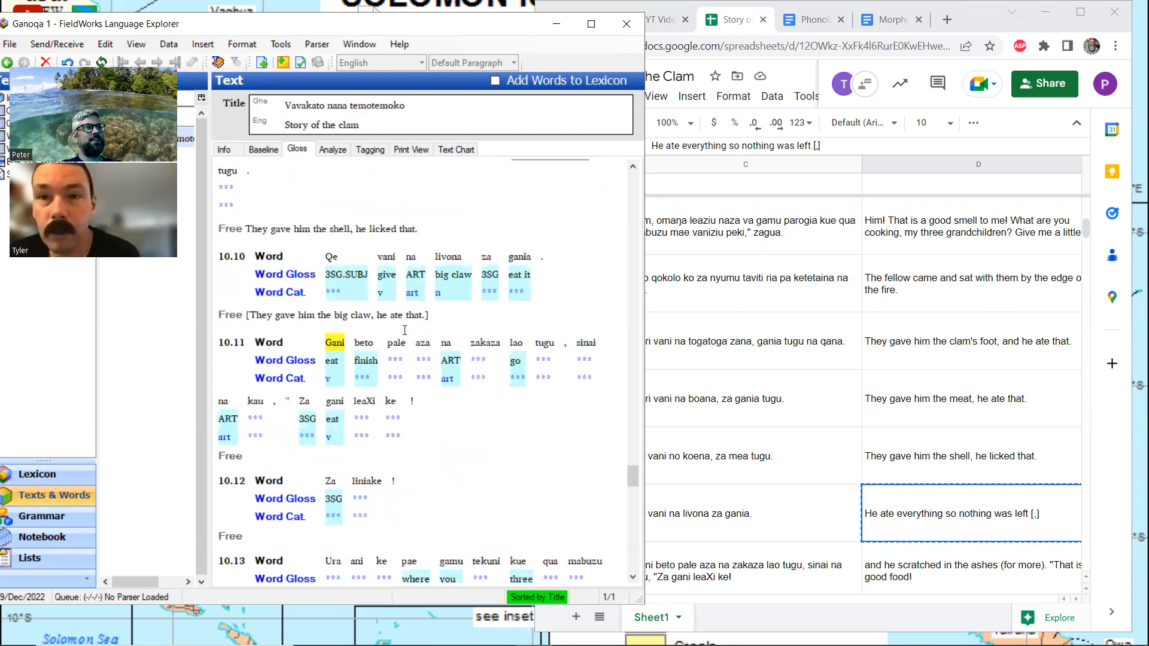
{"action": "scroll", "coordinate": [459, 329], "scroll_direction": "up", "scroll_amount": 3}
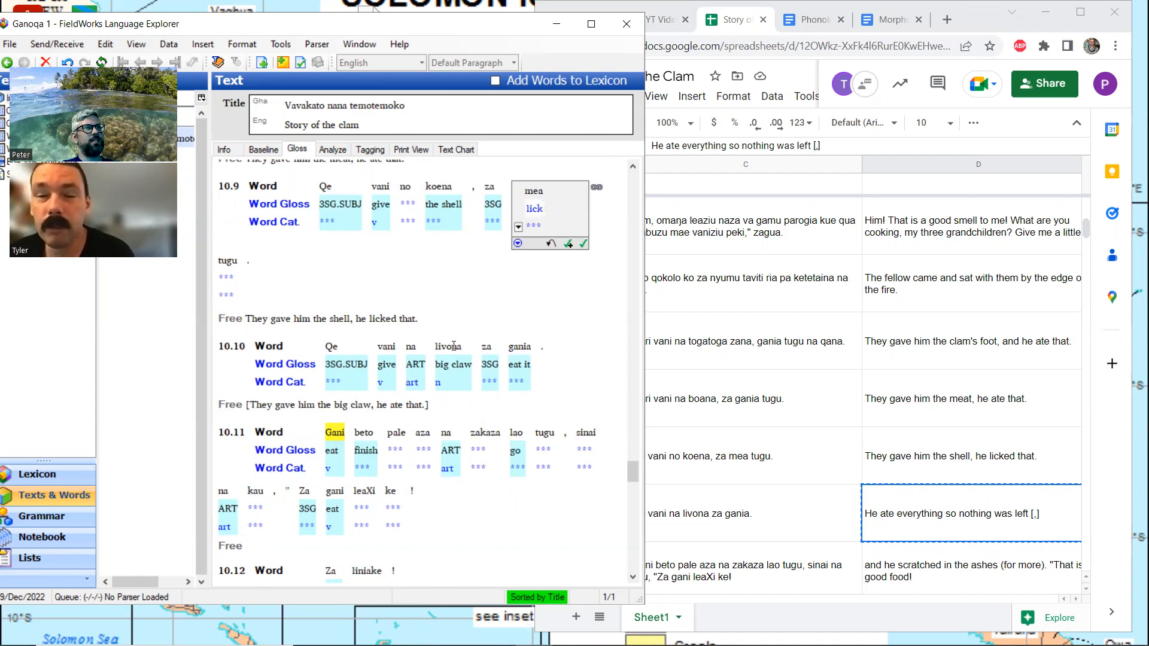
{"action": "scroll", "coordinate": [454, 345], "scroll_direction": "down", "scroll_amount": 3}
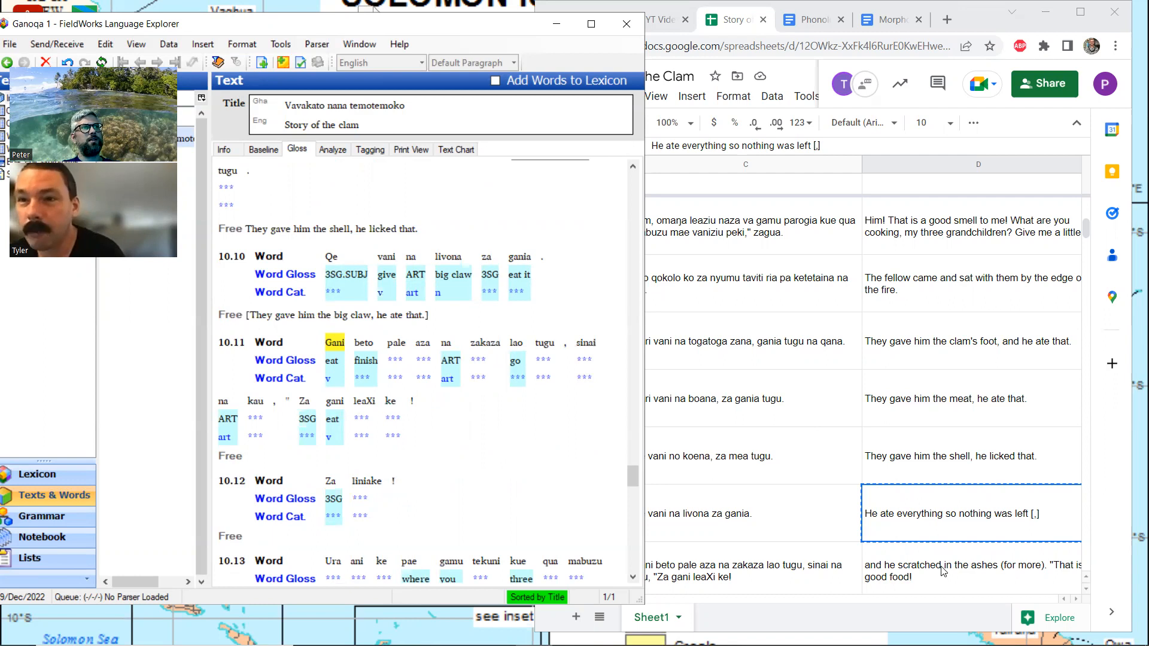
Fill the free translation of line 10.11 with the English sentences copied from spreadsheet cells D65 and D66, one after the other
{"action": "left_click", "coordinate": [933, 520]}
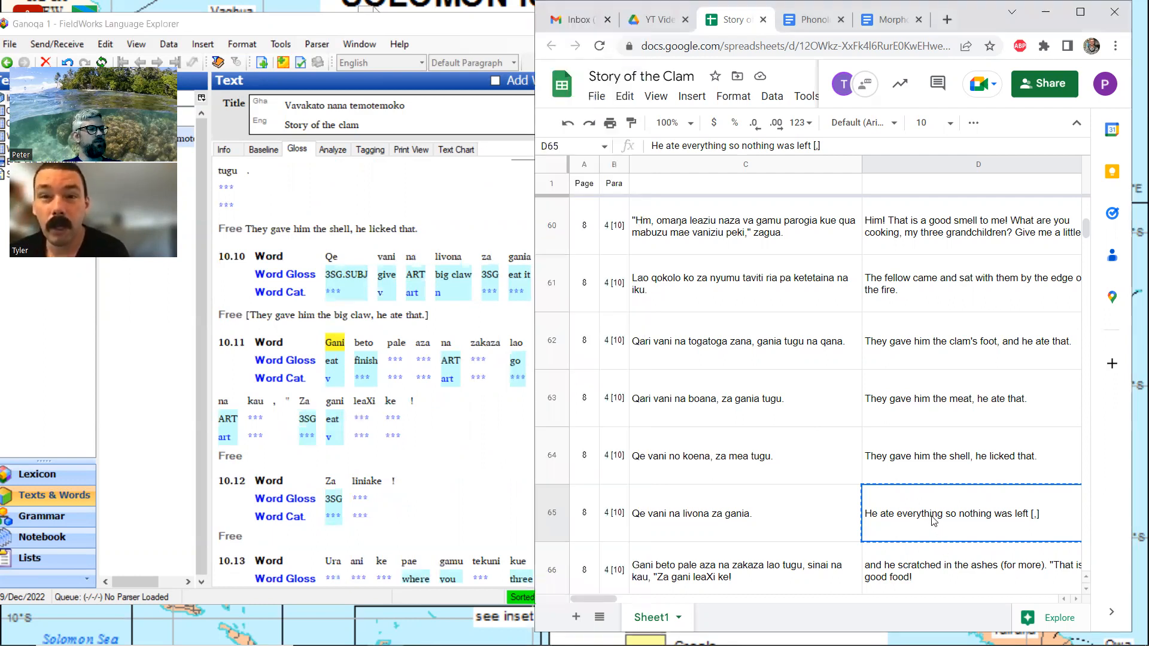
{"action": "left_click", "coordinate": [283, 463]}
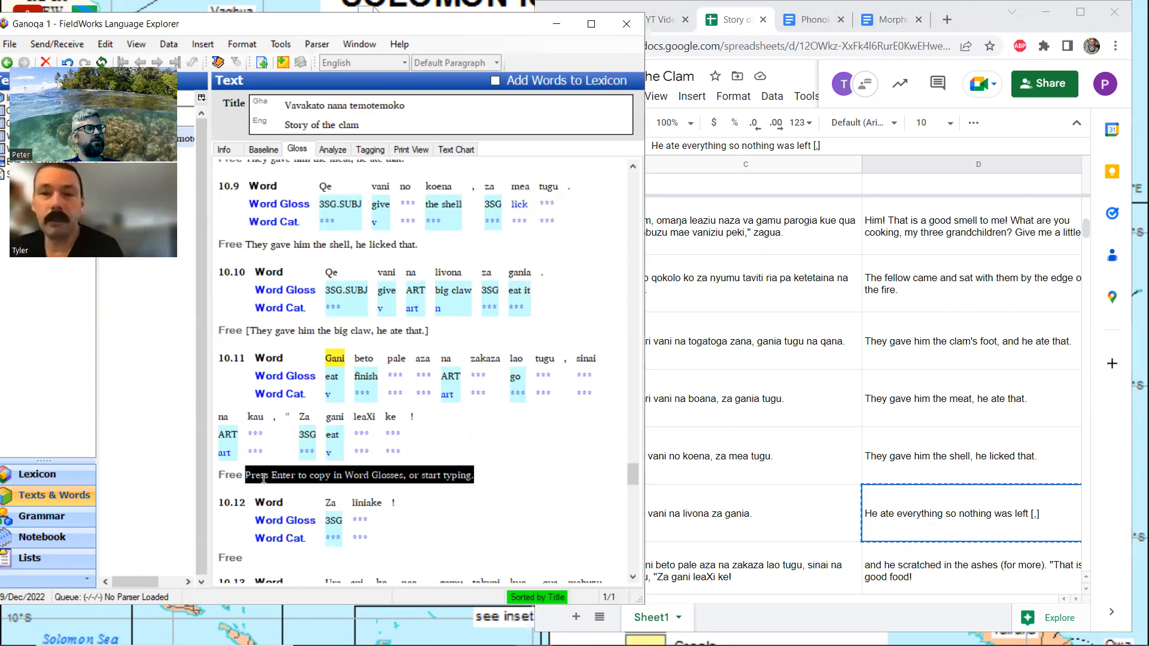
{"action": "type", "text": "He ate everything so nothing was left [,]"}
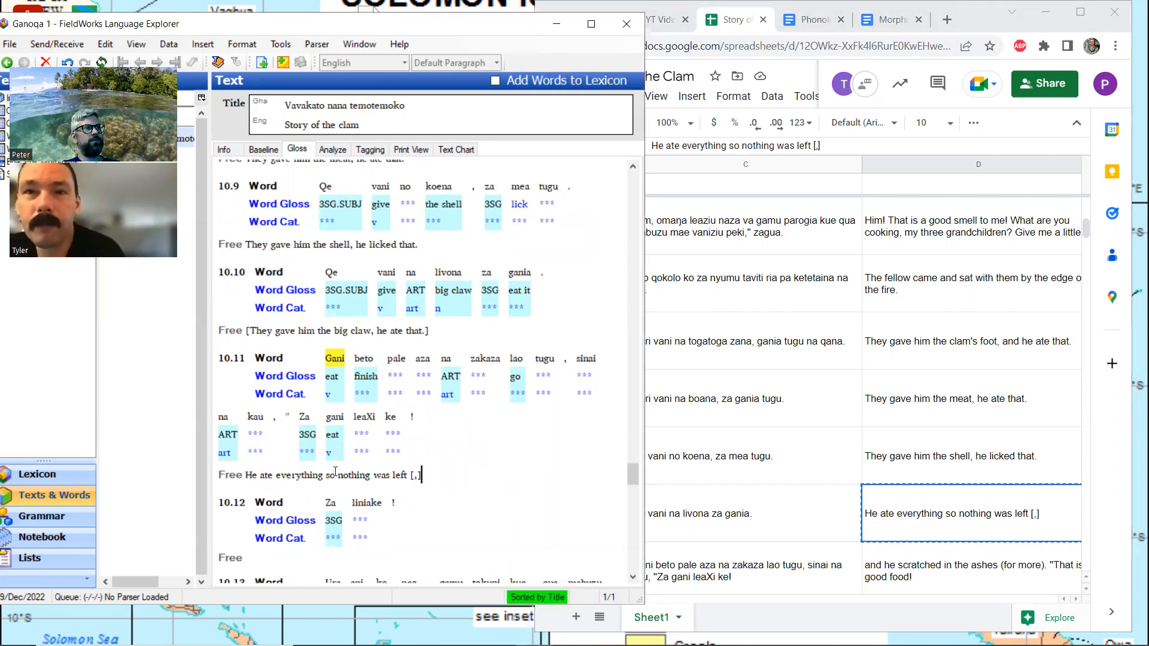
{"action": "left_click", "coordinate": [906, 565]}
{"action": "key", "text": "ctrl+c"}
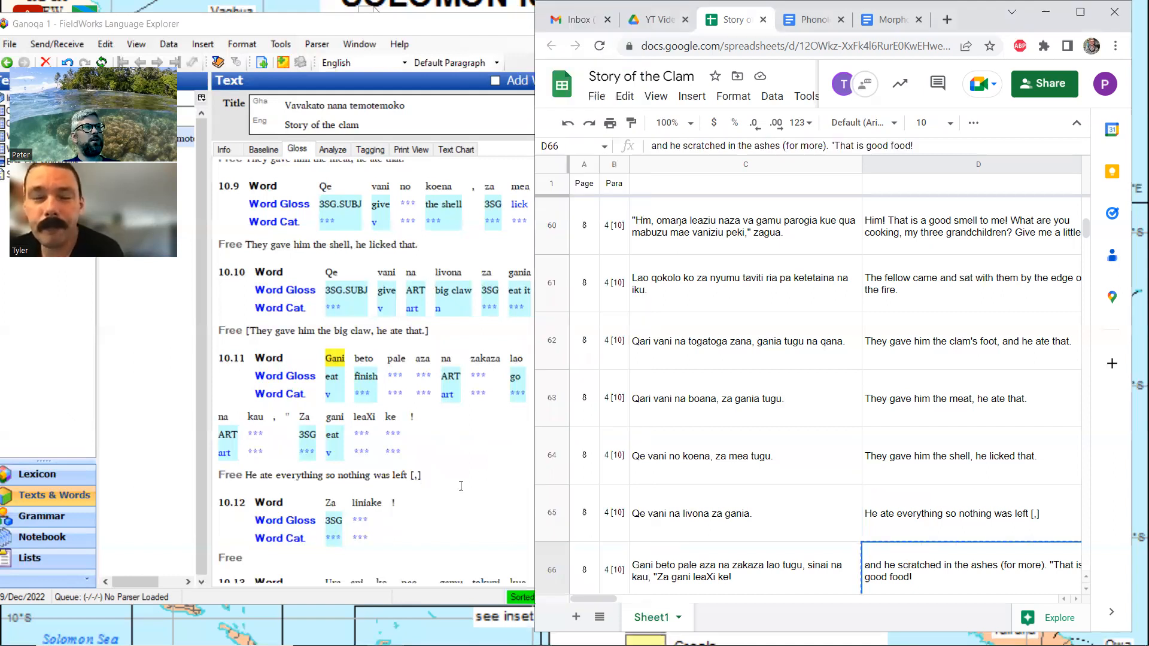
{"action": "left_click", "coordinate": [455, 484]}
{"action": "key", "text": "ctrl+v"}
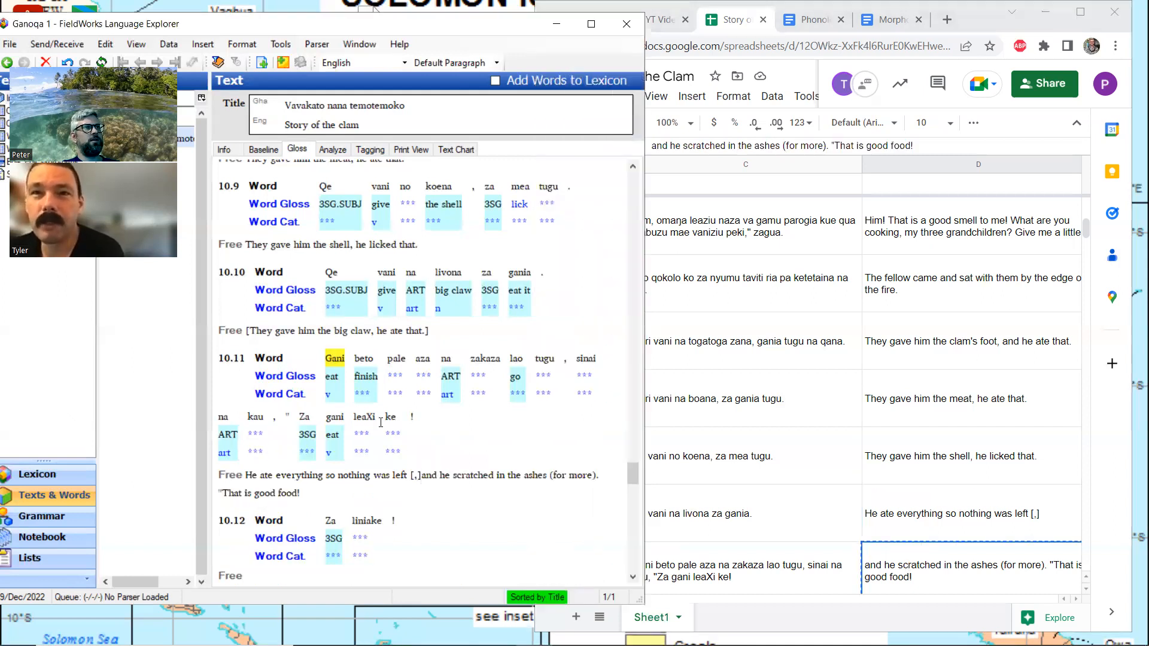
Approve the suggested analysis of "Gani" in line 10.11 as the verb "eat"
{"action": "left_click", "coordinate": [340, 362]}
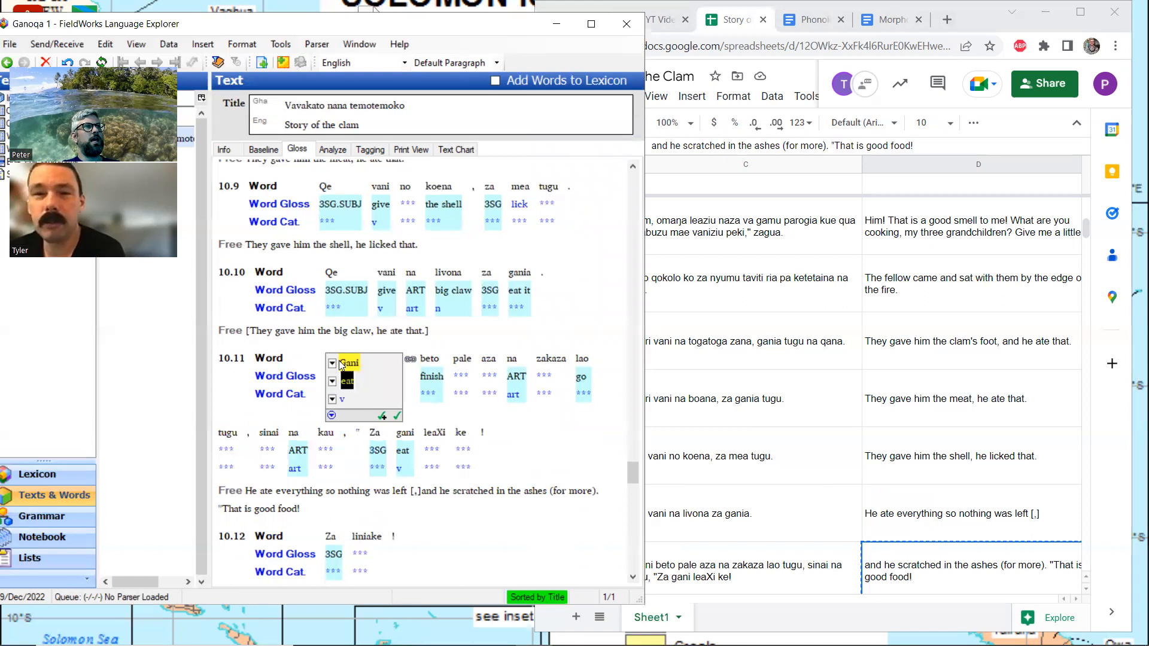
{"action": "left_click", "coordinate": [328, 149]}
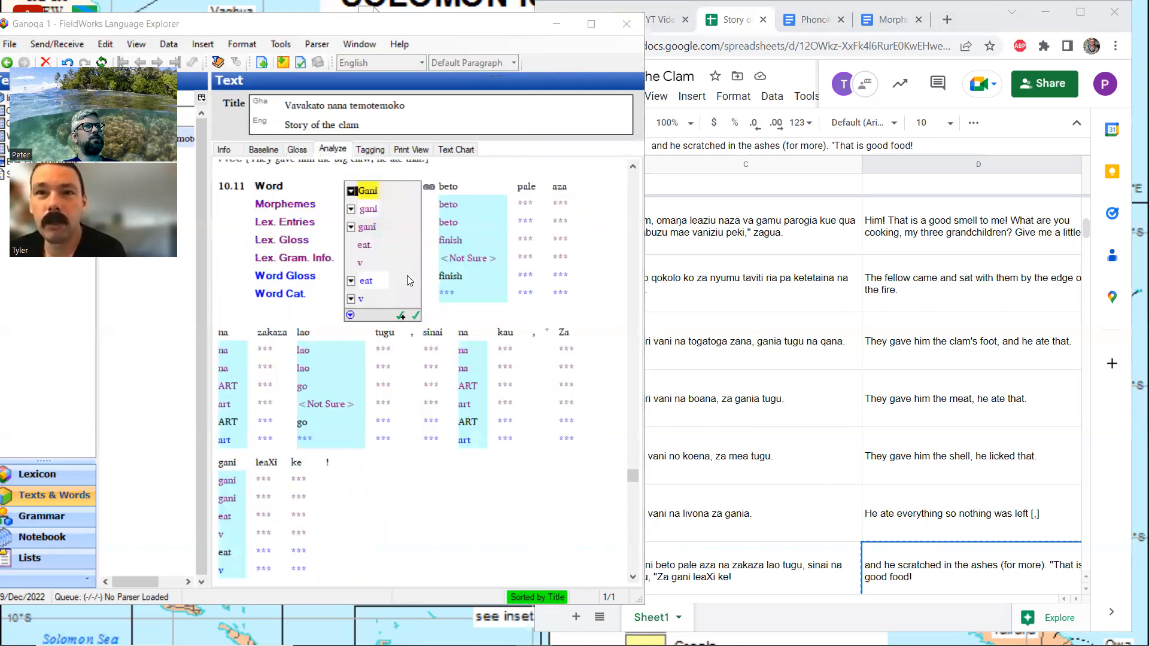
{"action": "left_click", "coordinate": [417, 316]}
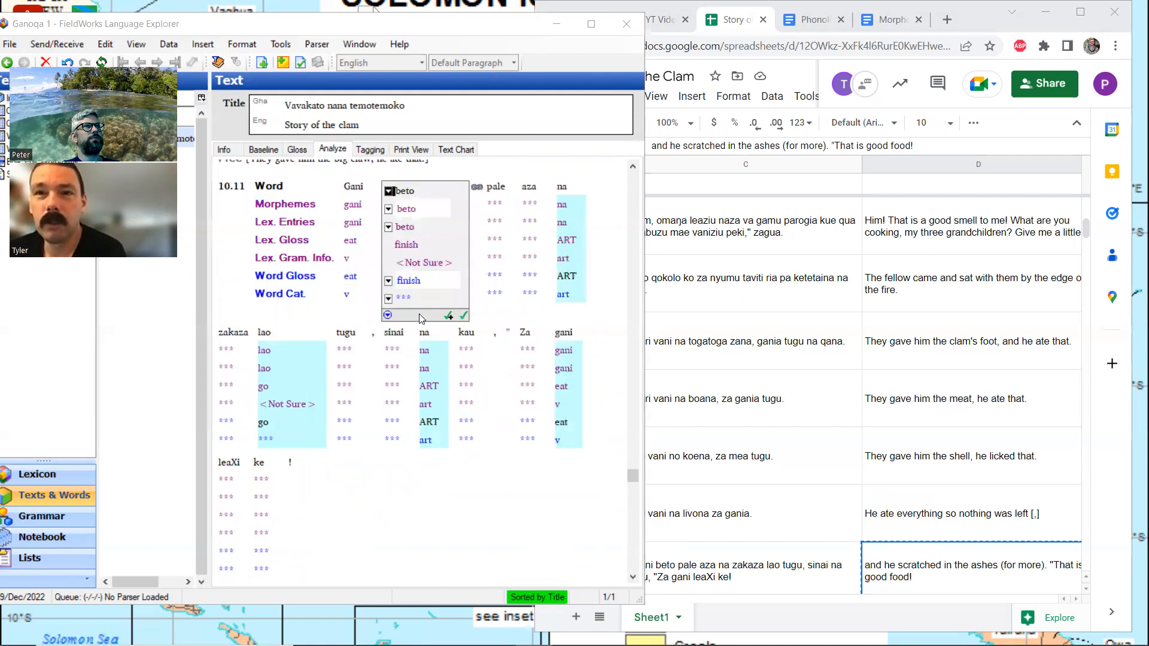
Return to the gloss view and narrow the FieldWorks window and its texts list so the spreadsheet's source text shows beside it
{"action": "left_click", "coordinate": [297, 151]}
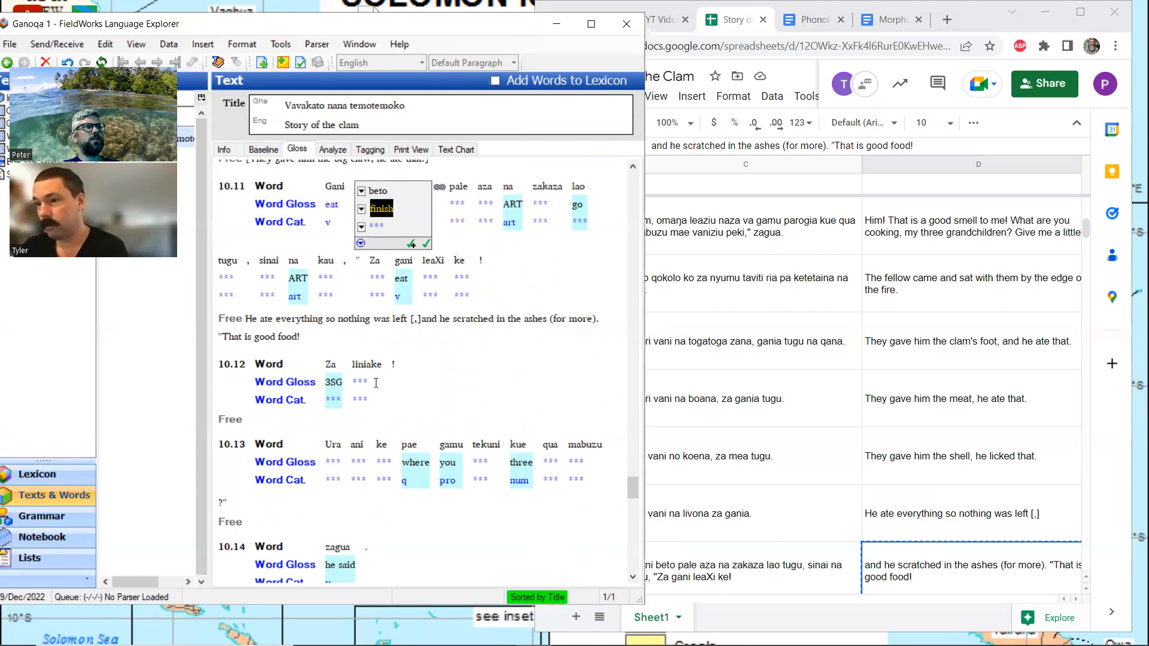
{"action": "scroll", "coordinate": [924, 403], "scroll_direction": "down", "scroll_amount": 3}
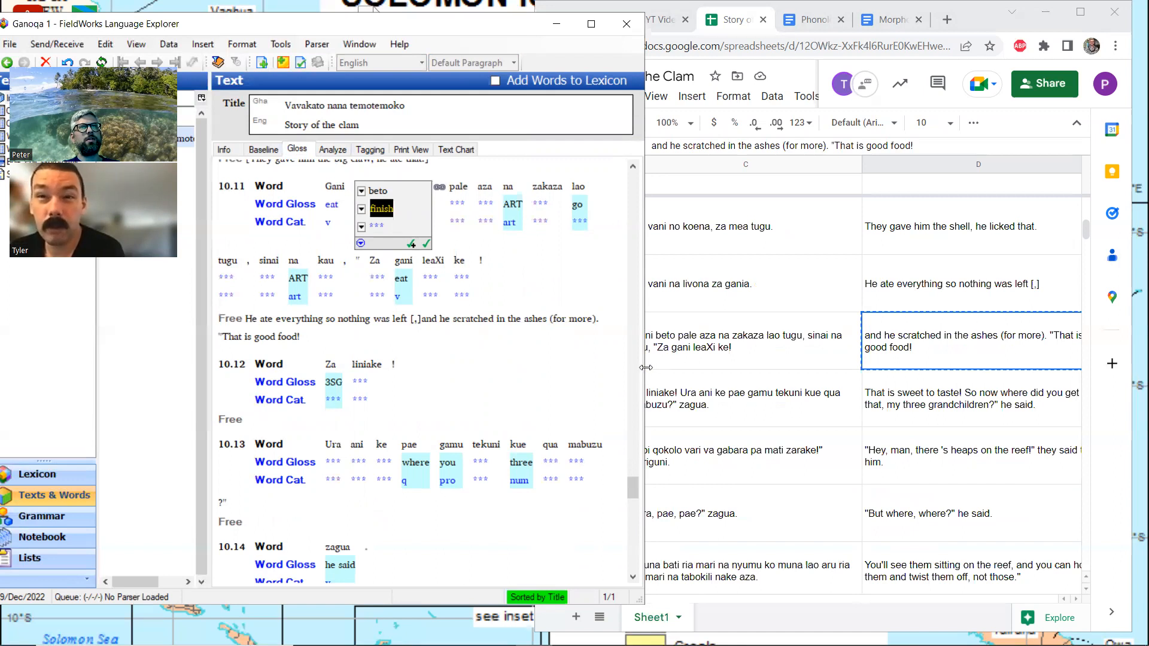
{"action": "left_click_drag", "start_coordinate": [646, 368], "coordinate": [591, 368]}
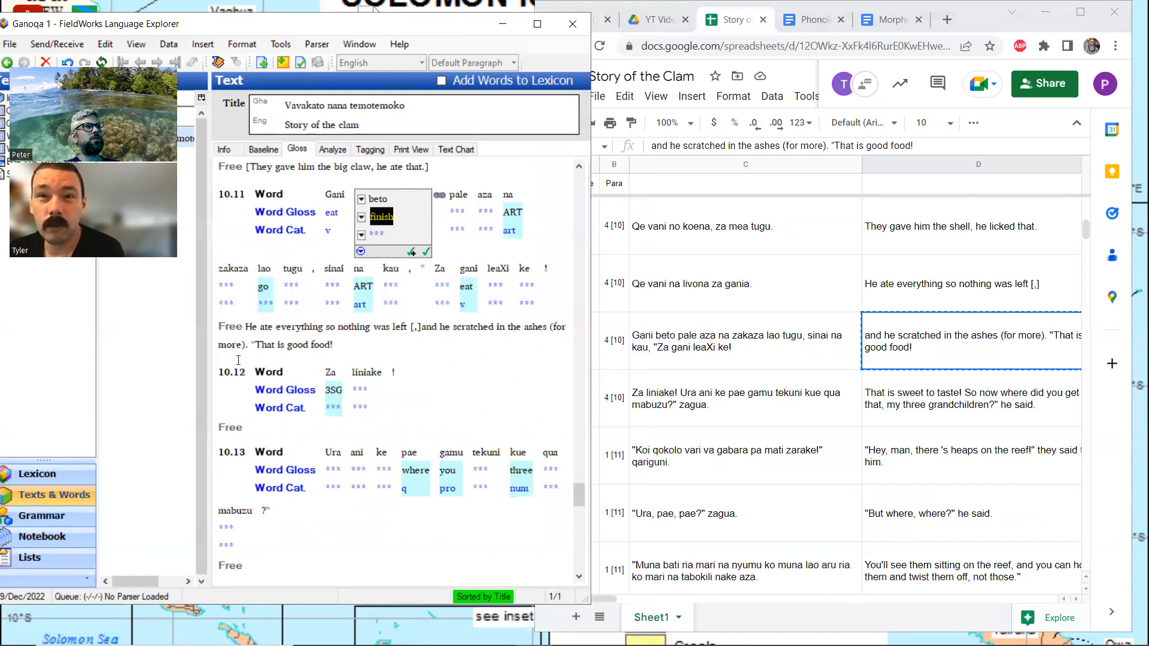
{"action": "left_click_drag", "start_coordinate": [208, 361], "coordinate": [160, 361]}
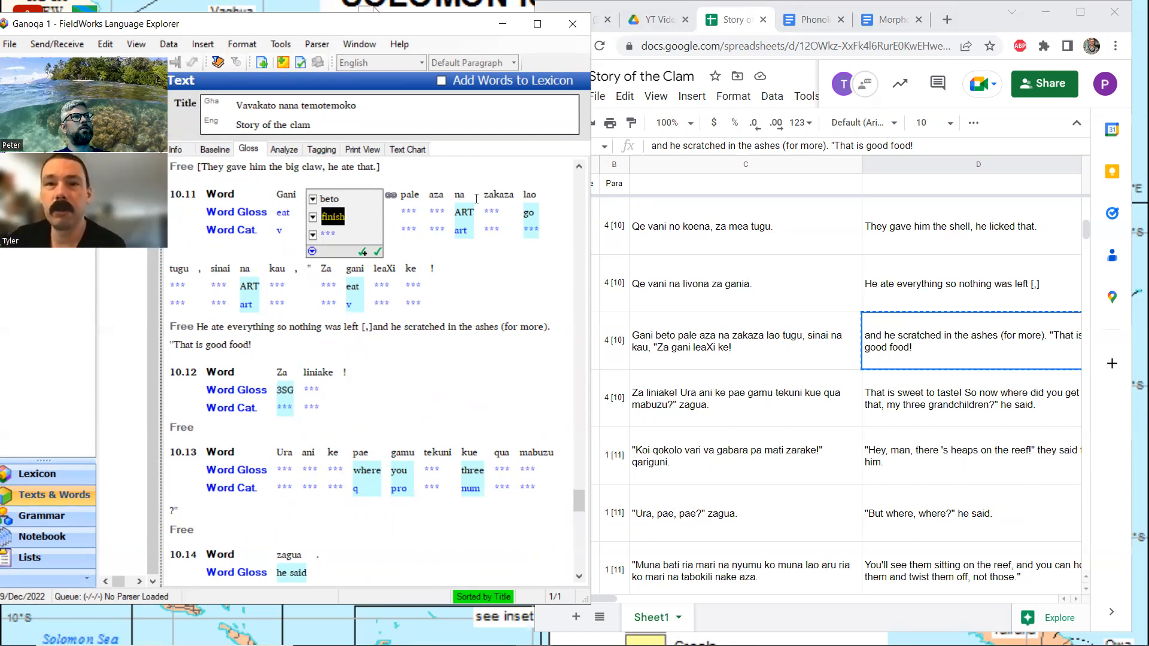
Set the word gloss of "ke" in line 10.11 to "wow"
{"action": "left_click", "coordinate": [422, 281]}
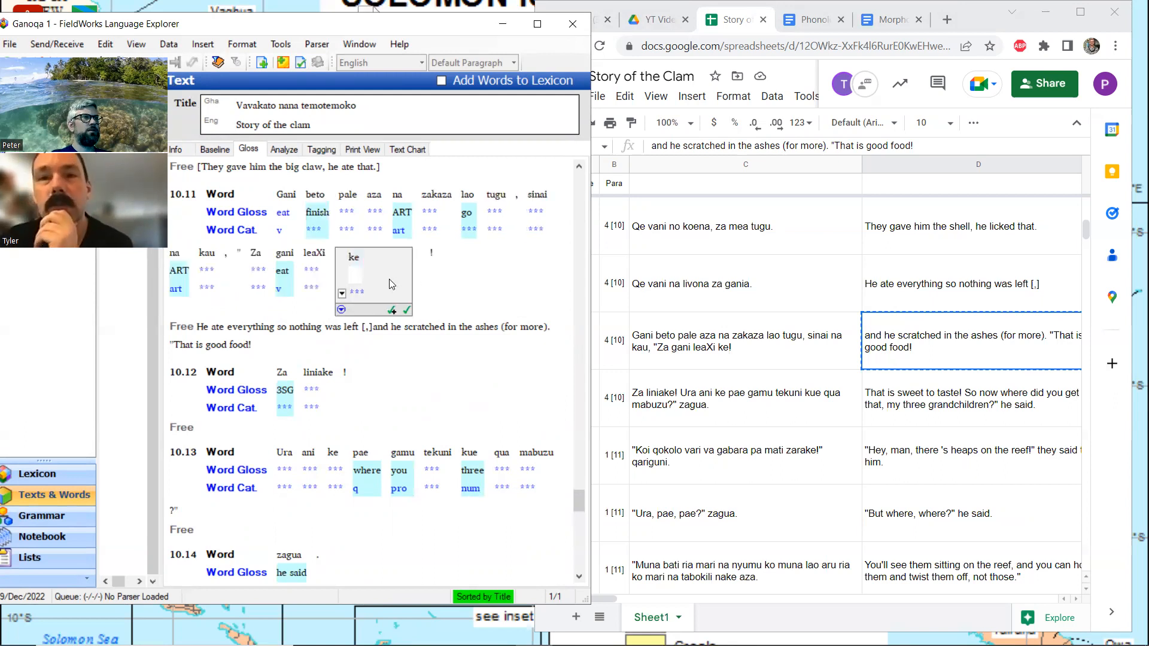
{"action": "type", "text": "wow"}
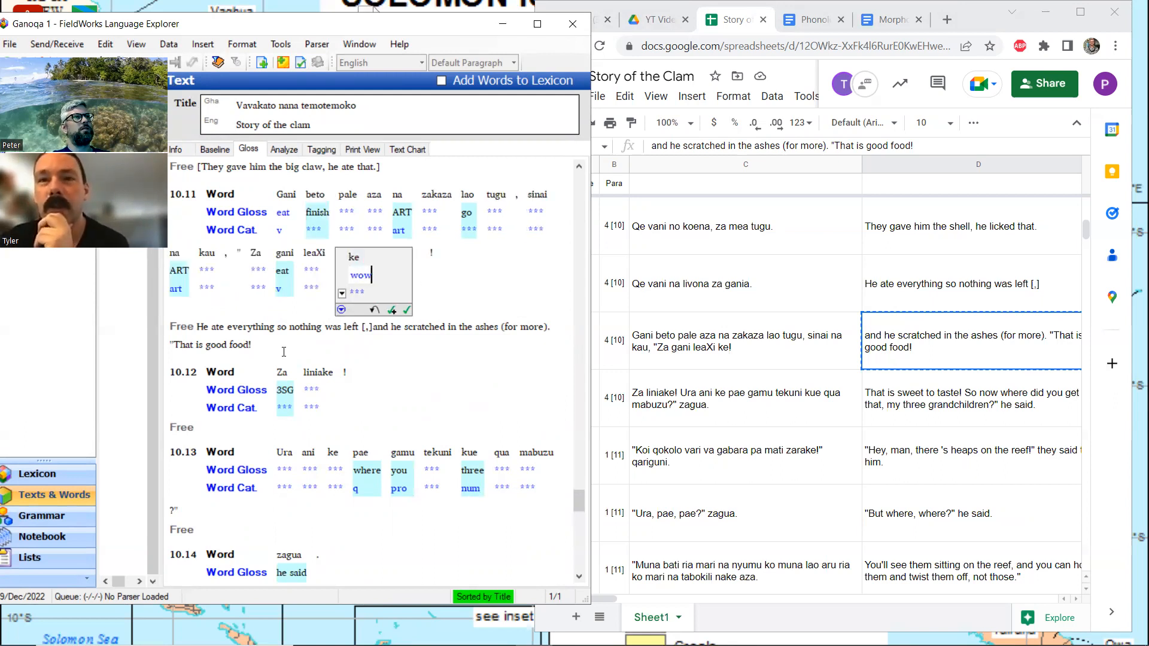
{"action": "left_click", "coordinate": [284, 351]}
Split "leaXi" in line 10.11 into the morphemes "lea" and "Xi" in the analysis view
{"action": "left_click", "coordinate": [317, 261]}
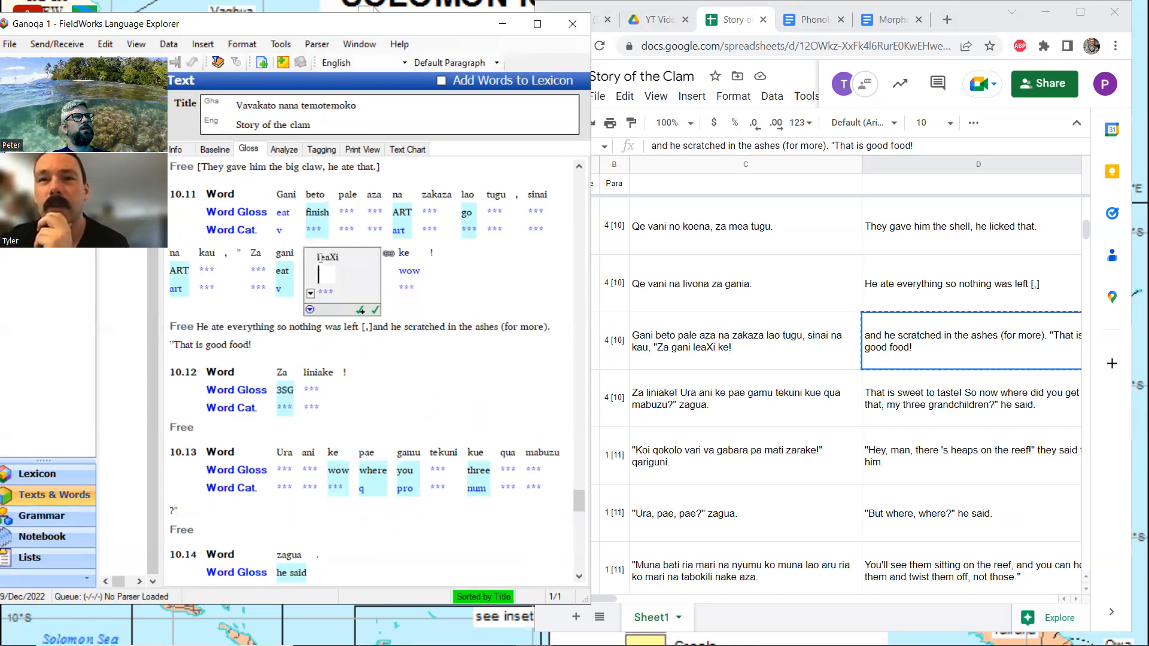
{"action": "left_click", "coordinate": [286, 149]}
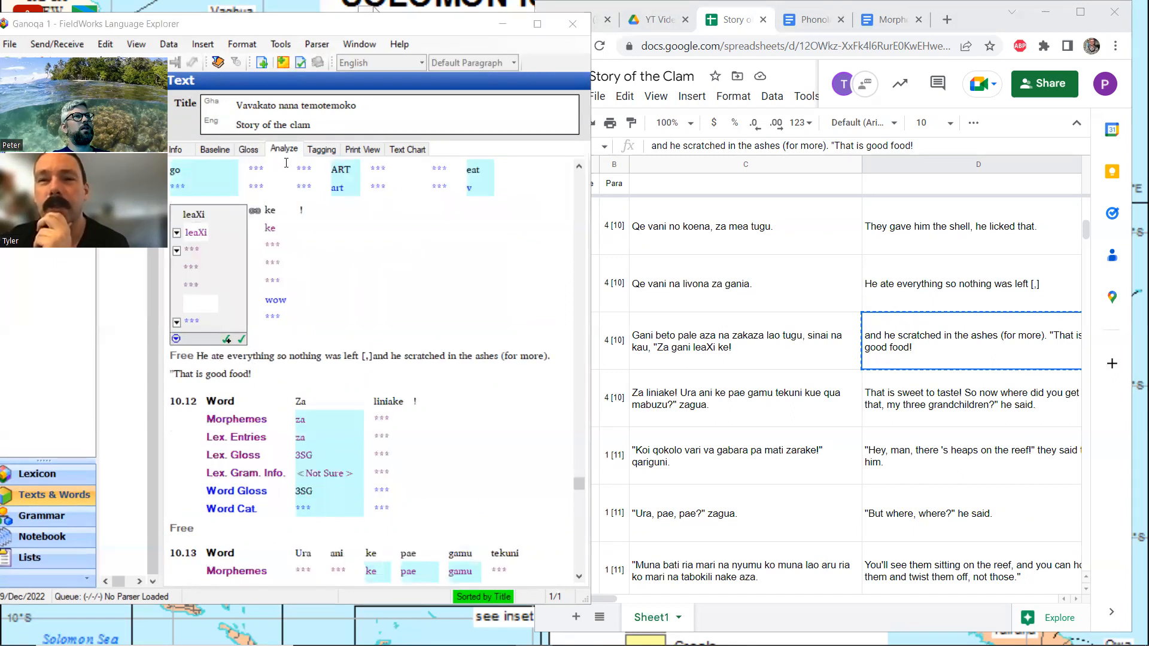
{"action": "left_click", "coordinate": [198, 231]}
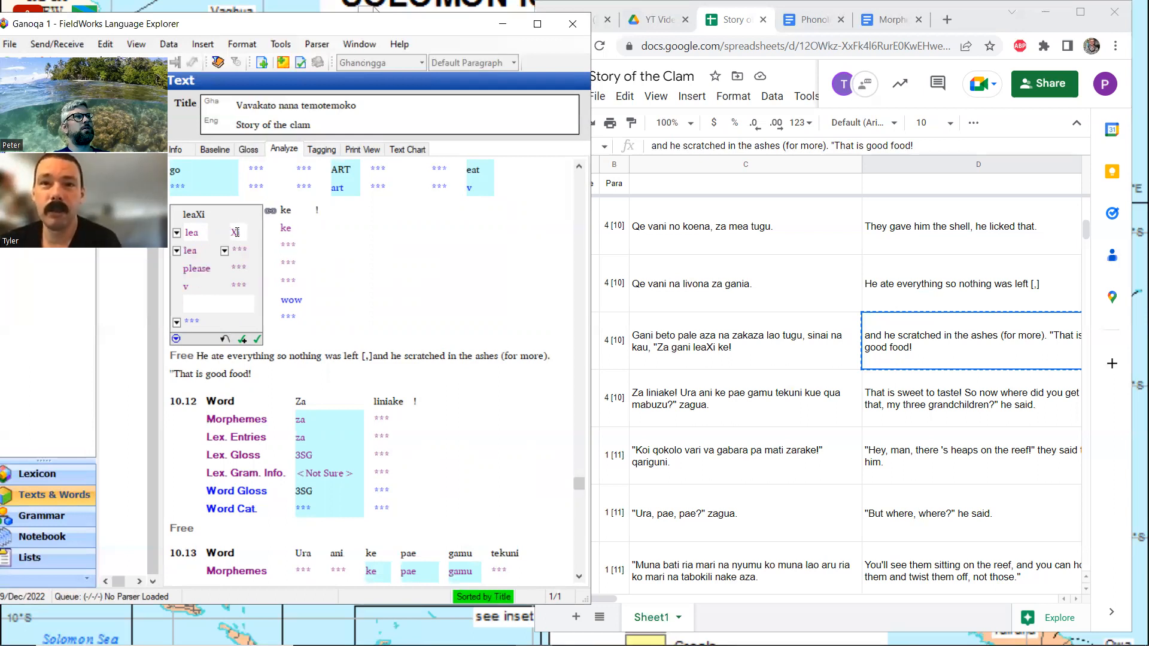
Change the second morpheme of "leaXi" in line 10.11 to "-i" and return to the gloss view
{"action": "key", "text": "BackSpace"}
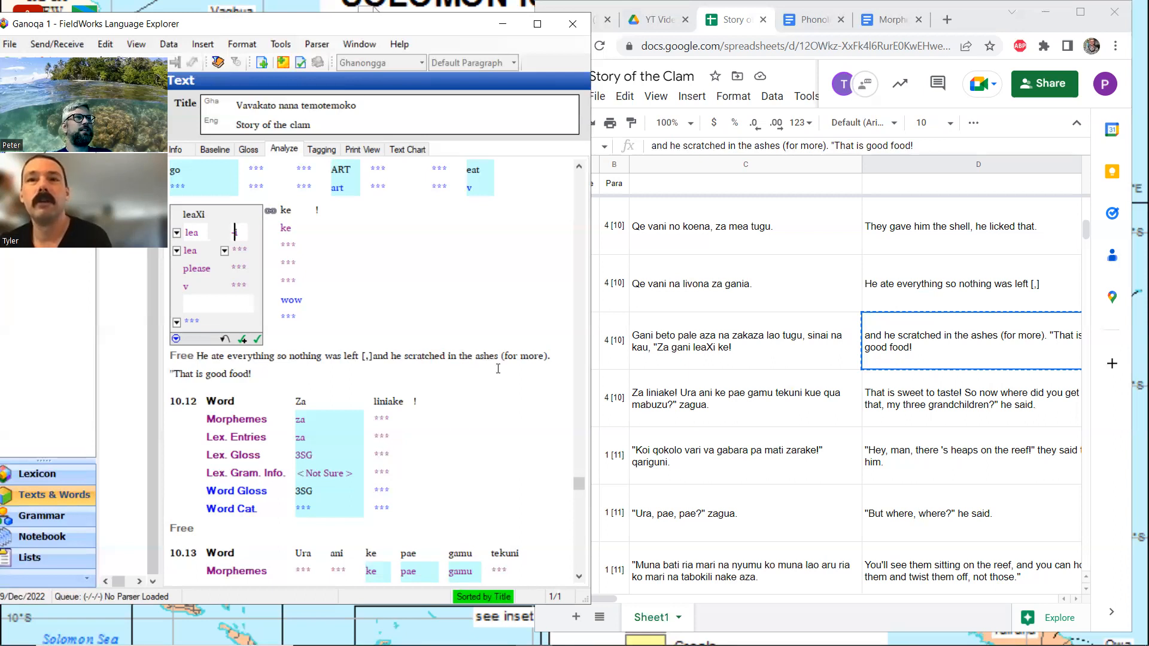
{"action": "scroll", "coordinate": [498, 362], "scroll_direction": "up", "scroll_amount": 3}
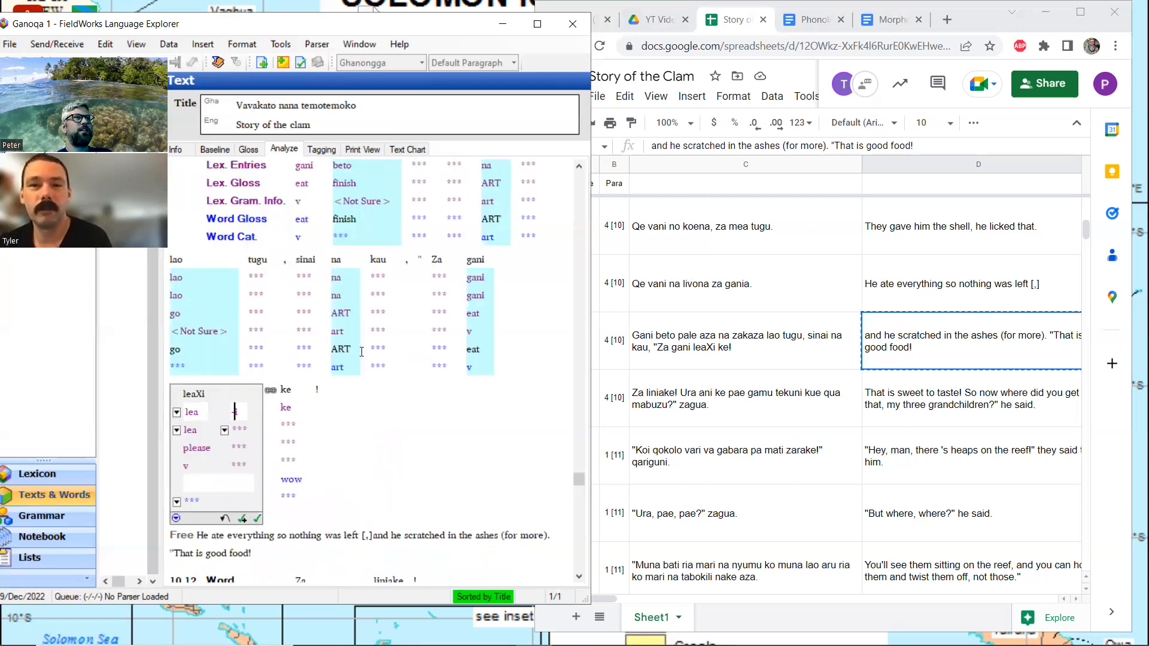
{"action": "scroll", "coordinate": [361, 351], "scroll_direction": "down", "scroll_amount": 2}
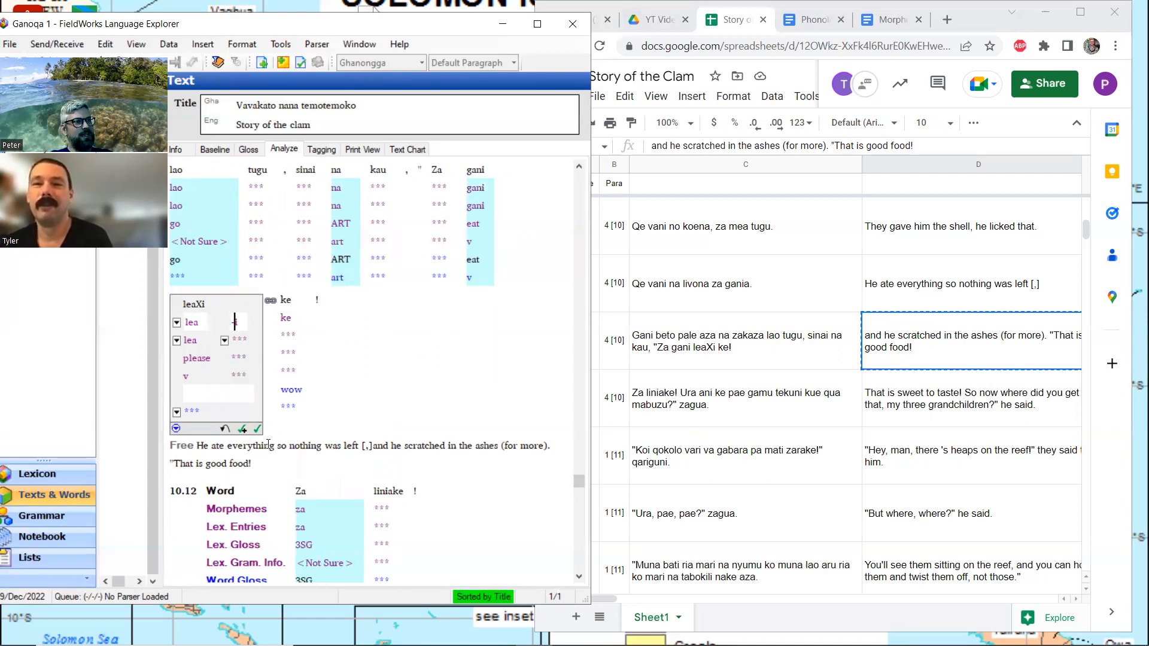
{"action": "left_click", "coordinate": [249, 149]}
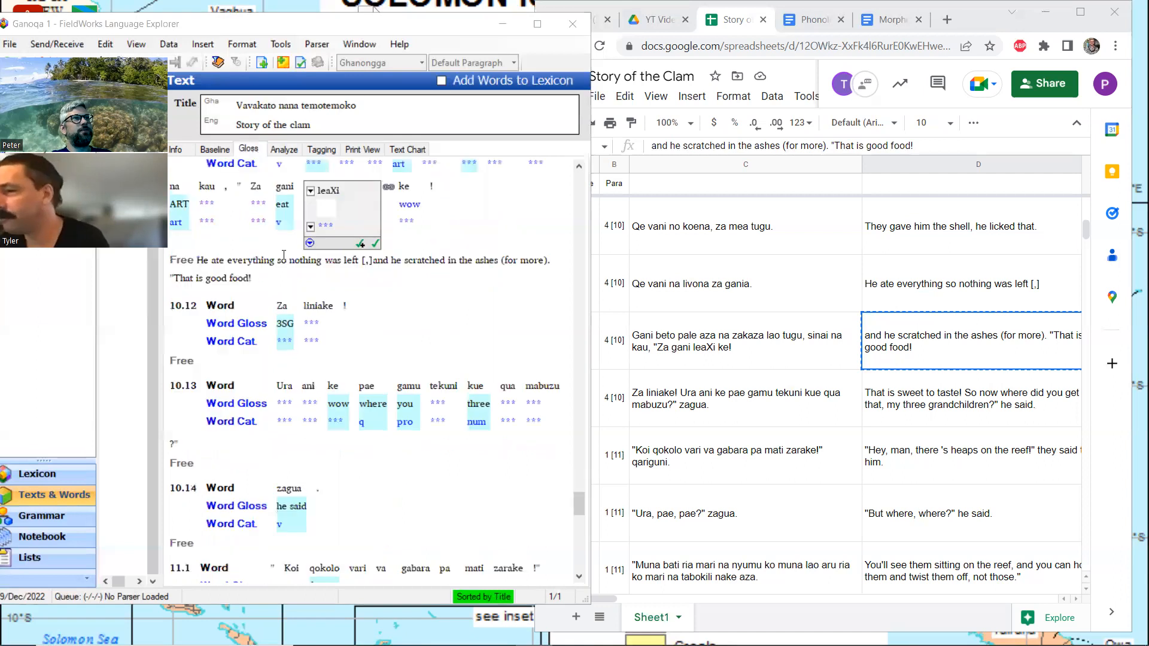
{"action": "left_click", "coordinate": [260, 276]}
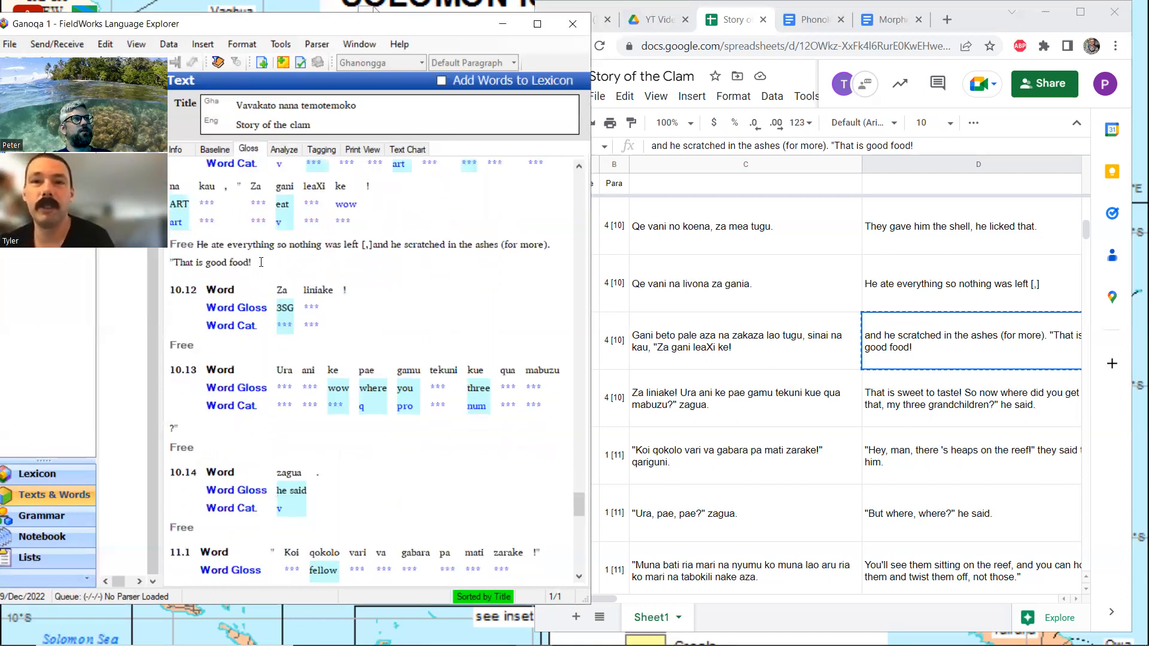
{"action": "left_click", "coordinate": [261, 262]}
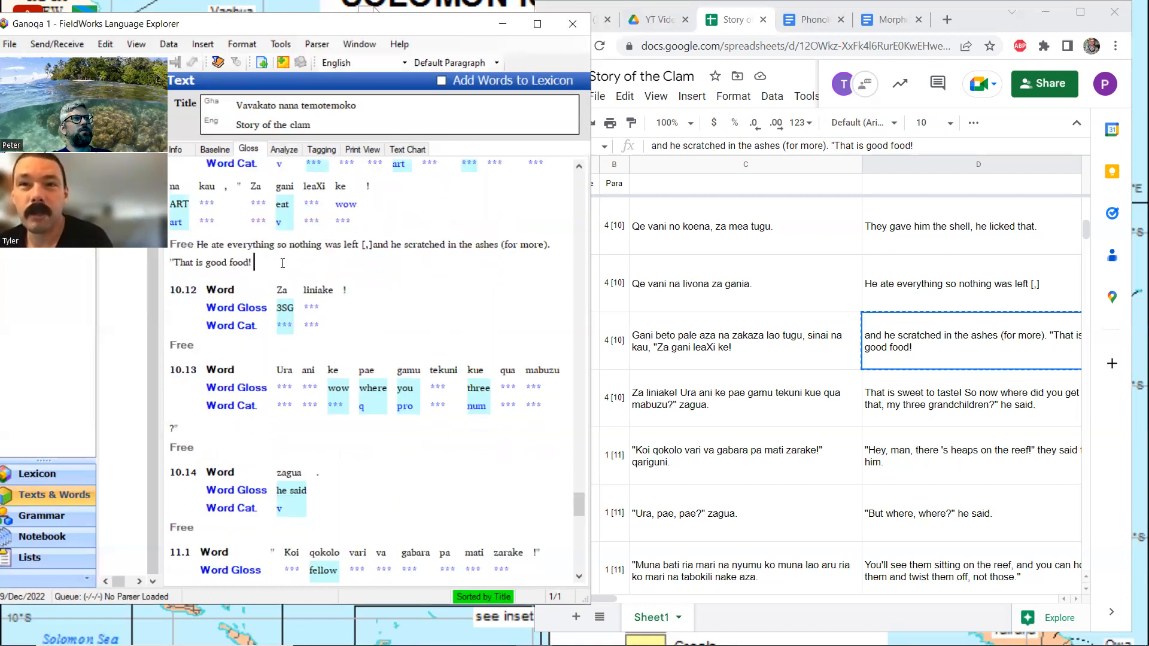
Check the suggested gloss and morpheme analysis of "Za" in line 10.11
{"action": "scroll", "coordinate": [282, 263], "scroll_direction": "up", "scroll_amount": 3}
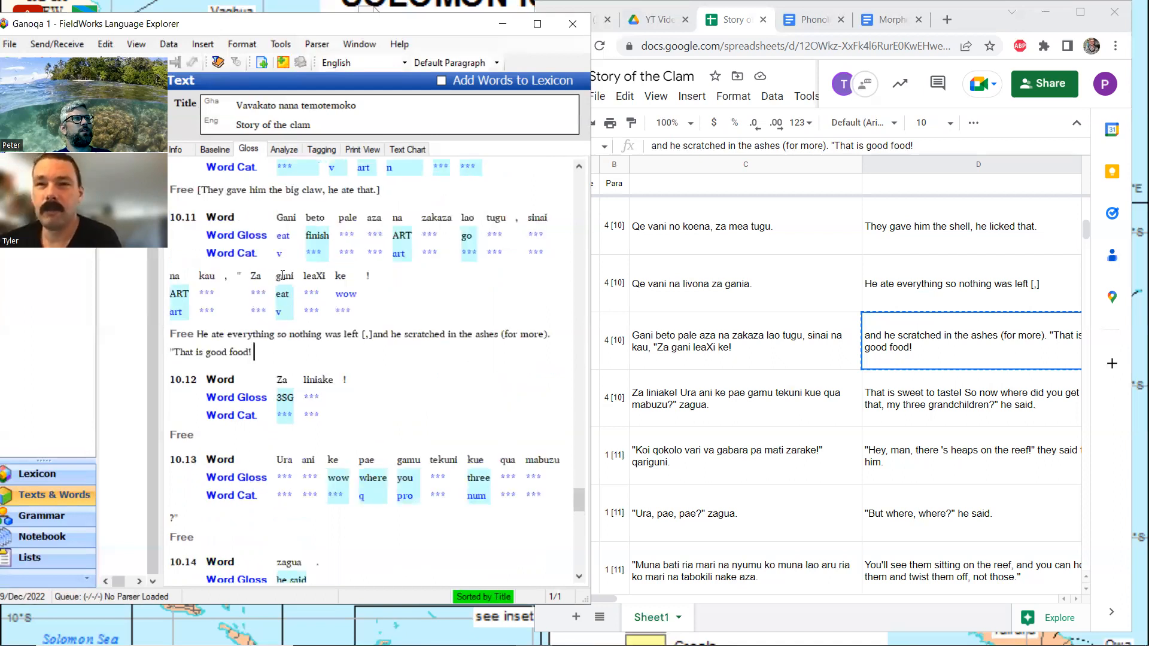
{"action": "left_click", "coordinate": [279, 263]}
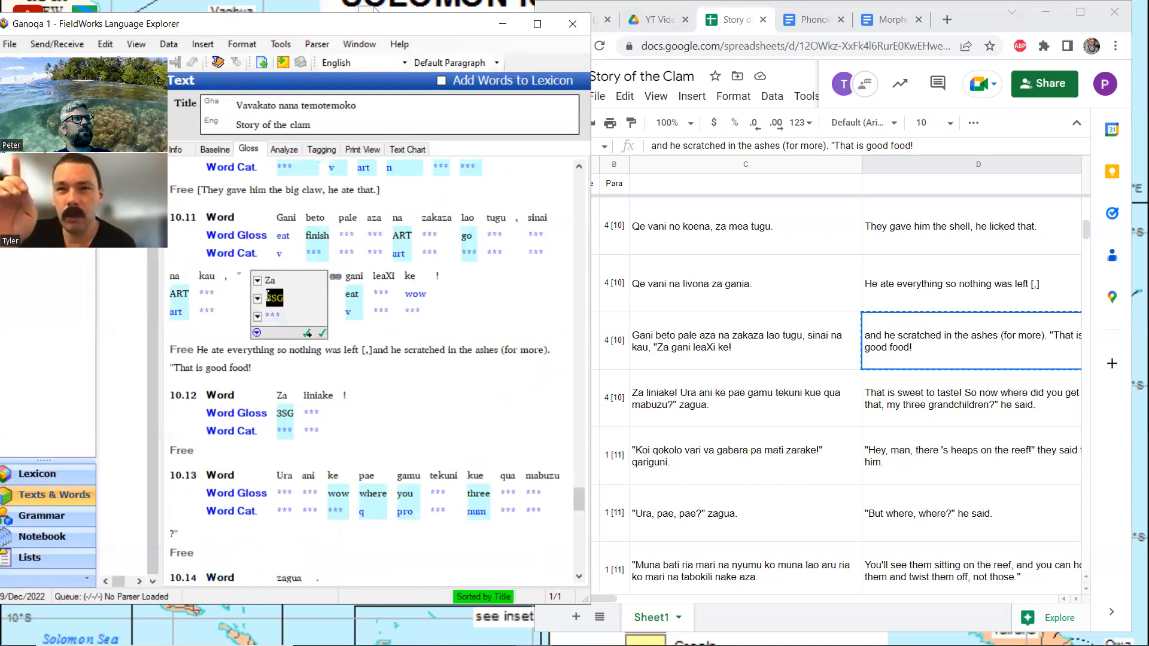
{"action": "left_click", "coordinate": [286, 150]}
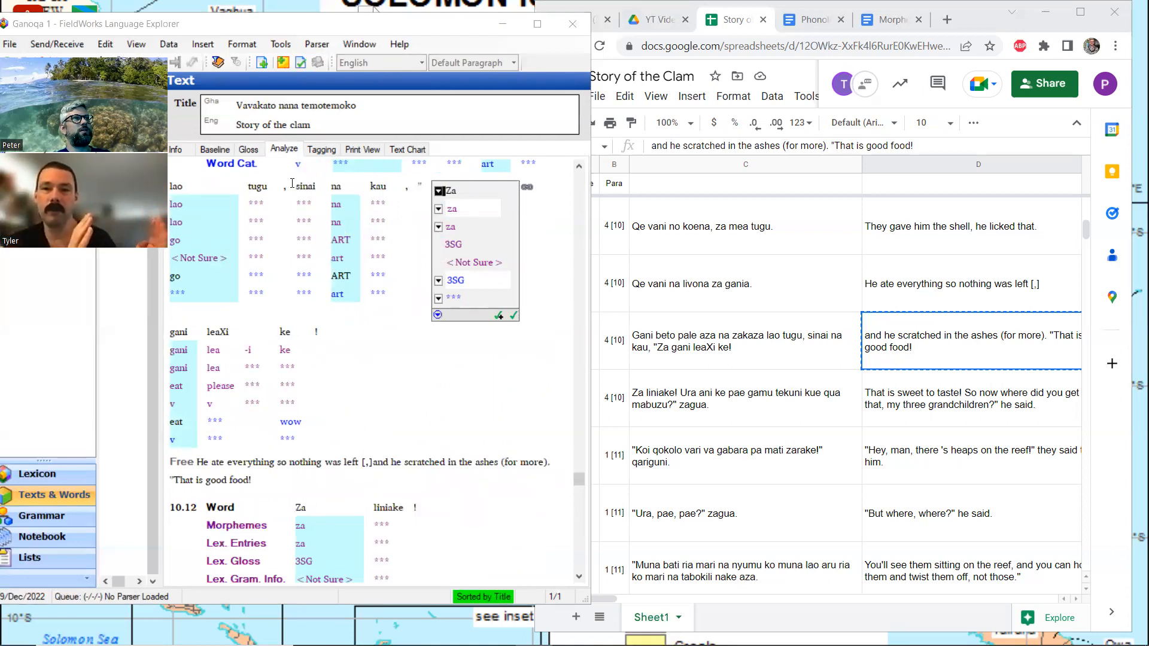
{"action": "left_click", "coordinate": [249, 150]}
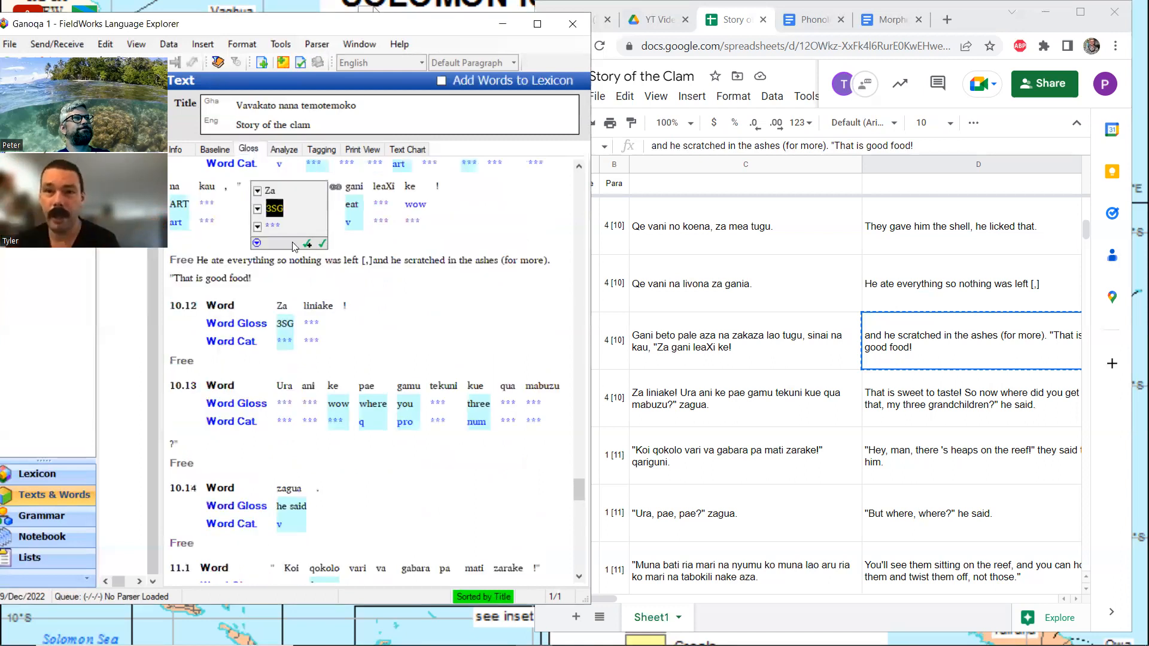
{"action": "scroll", "coordinate": [309, 284], "scroll_direction": "up", "scroll_amount": 1}
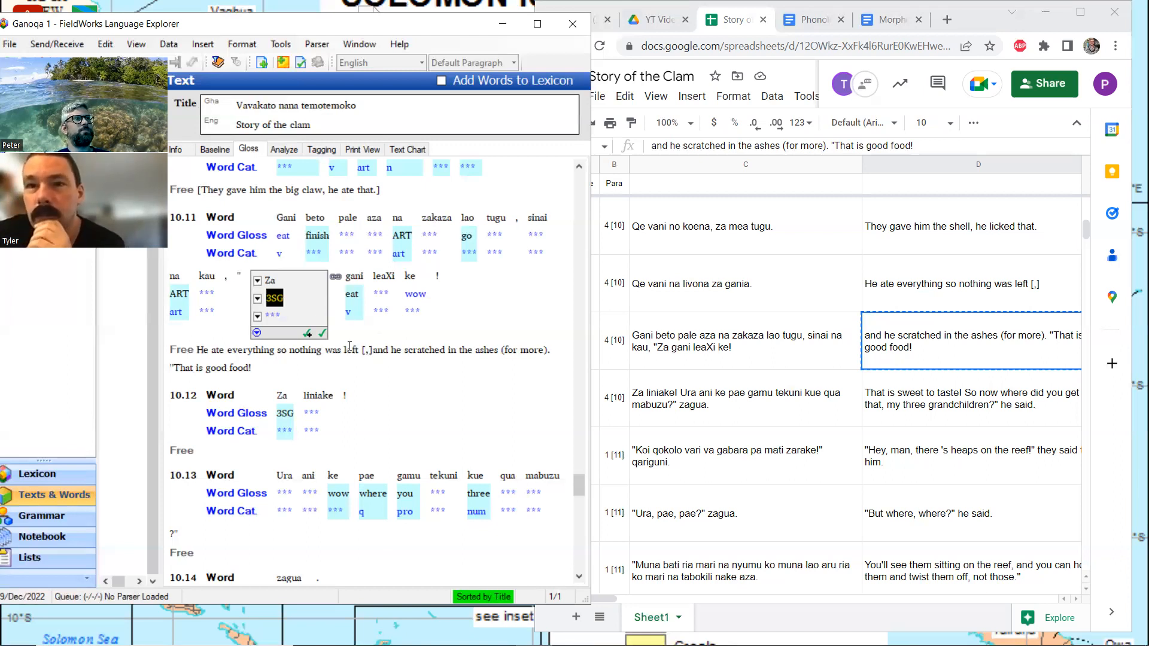
Copy the English translation of the "Za liniake!" row from the spreadsheet into the free translation of line 10.12 in FieldWorks
{"action": "left_click", "coordinate": [958, 406]}
{"action": "key", "text": "ctrl+c"}
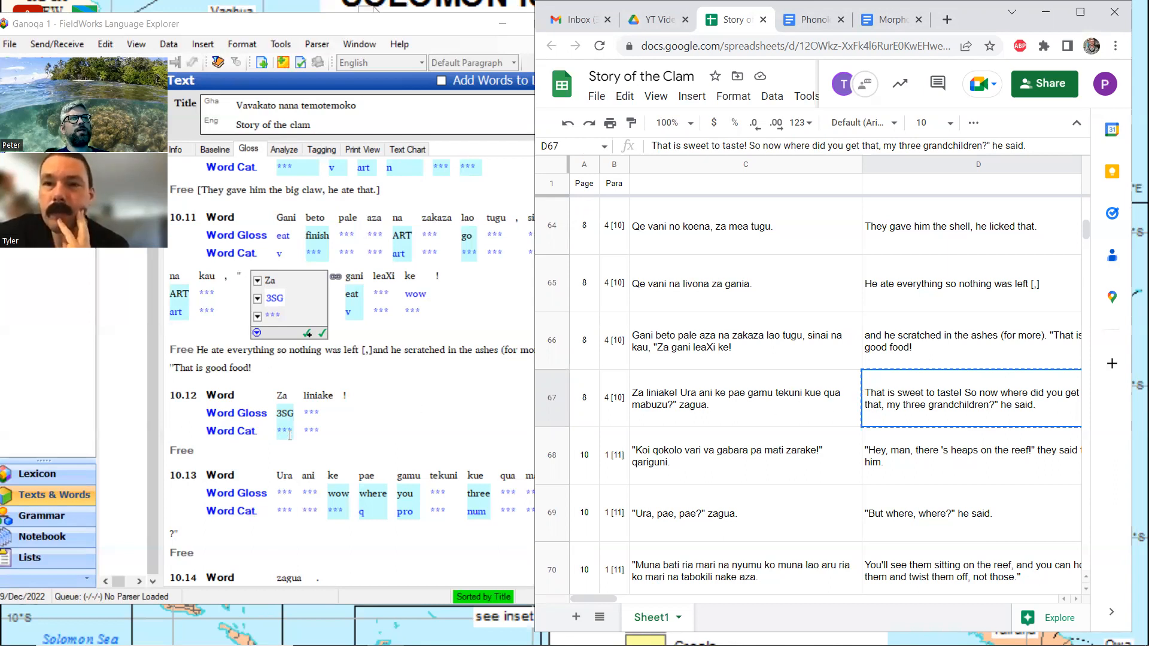
{"action": "left_click", "coordinate": [265, 450]}
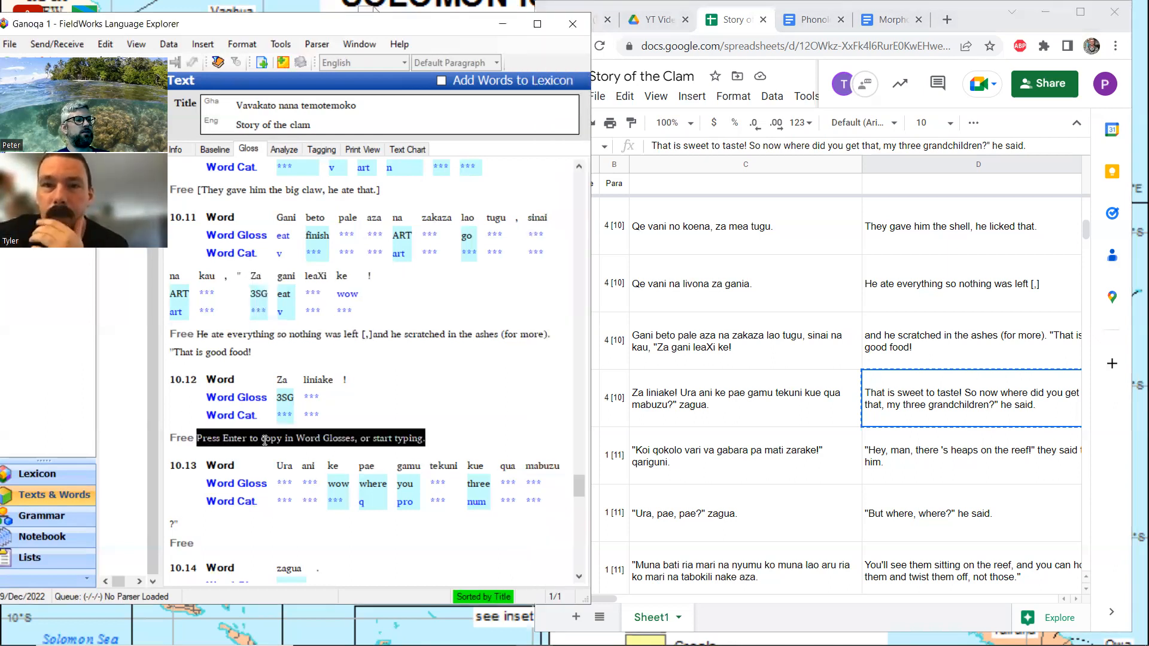
{"action": "key", "text": "ctrl+v"}
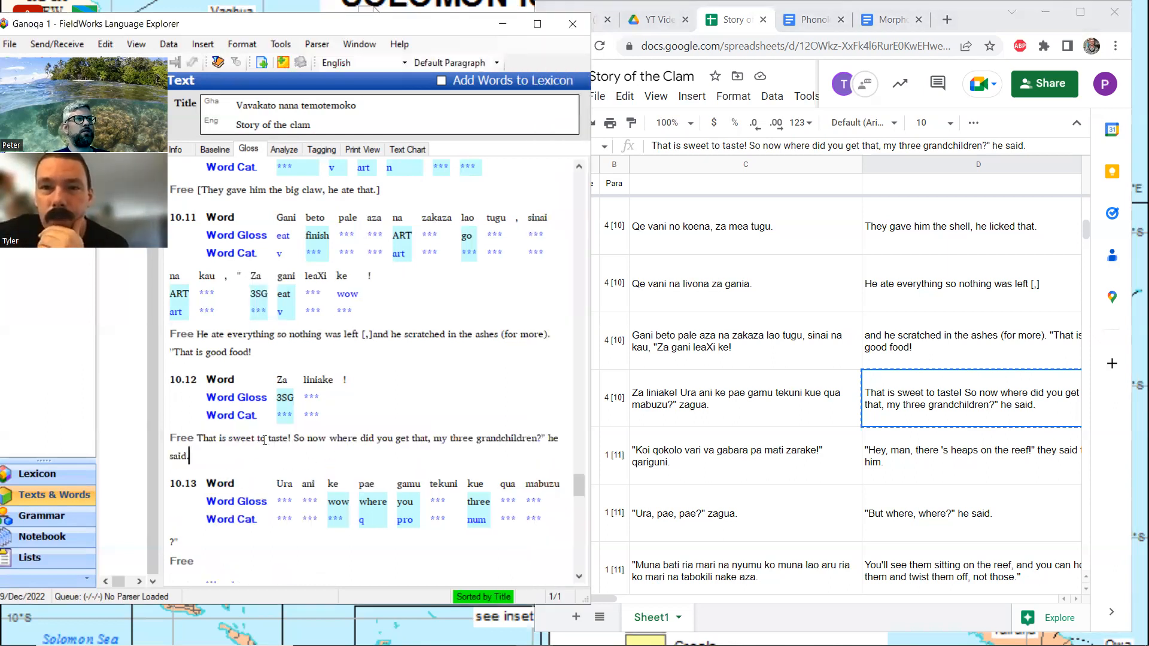
Move "So now where did you get that, my three grandchildren?" he said." from the free translation of line 10.12 to that of line 10.13
{"action": "key", "text": "Up"}
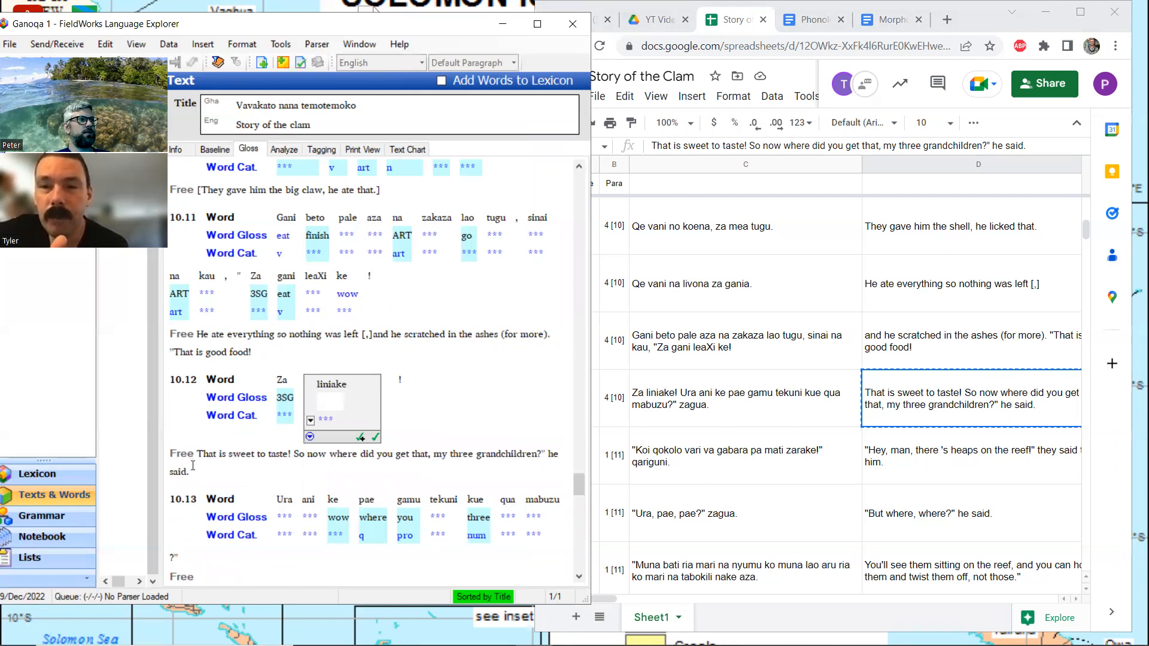
{"action": "left_click", "coordinate": [193, 466]}
{"action": "key", "text": "shift+Left"}
{"action": "key", "text": "shift+Left"}
{"action": "key", "text": "shift+Left"}
{"action": "key", "text": "shift+Left"}
{"action": "key", "text": "shift+Left"}
{"action": "key", "text": "shift+Left"}
{"action": "key", "text": "shift+Left"}
{"action": "key", "text": "shift+Left"}
{"action": "key", "text": "shift+Left"}
{"action": "key", "text": "shift+Left"}
{"action": "key", "text": "shift+Left"}
{"action": "key", "text": "shift+Left"}
{"action": "key", "text": "shift+Left"}
{"action": "key", "text": "shift+Left"}
{"action": "key", "text": "shift+Left"}
{"action": "key", "text": "shift+Left"}
{"action": "key", "text": "shift+Left"}
{"action": "key", "text": "shift+Left"}
{"action": "key", "text": "shift+Left"}
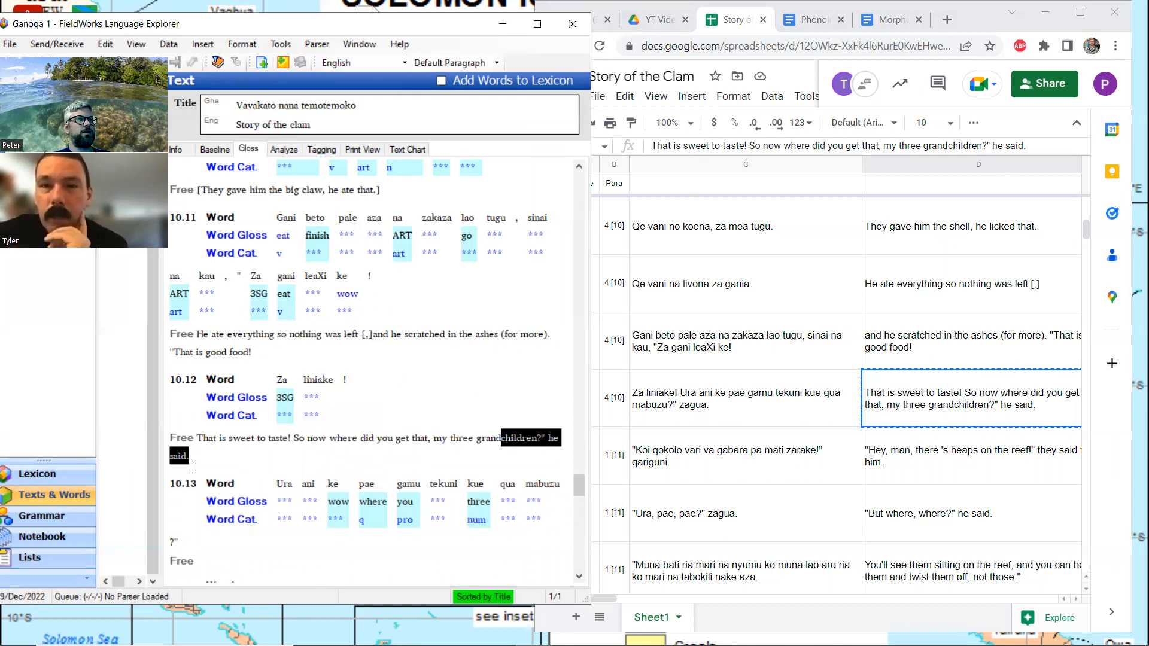
{"action": "key", "text": "shift+Left"}
{"action": "key", "text": "shift+Left"}
{"action": "key", "text": "shift+Left"}
{"action": "key", "text": "shift+Left"}
{"action": "key", "text": "shift+Left"}
{"action": "key", "text": "shift+Left"}
{"action": "key", "text": "shift+Left"}
{"action": "key", "text": "shift+Left"}
{"action": "key", "text": "shift+Left"}
{"action": "key", "text": "shift+Left"}
{"action": "key", "text": "shift+Left"}
{"action": "key", "text": "shift+Left"}
{"action": "key", "text": "shift+Left"}
{"action": "key", "text": "shift+Left"}
{"action": "key", "text": "shift+Left"}
{"action": "key", "text": "shift+Left"}
{"action": "key", "text": "shift+Left"}
{"action": "key", "text": "shift+Left"}
{"action": "key", "text": "shift+Left"}
{"action": "key", "text": "shift+Left"}
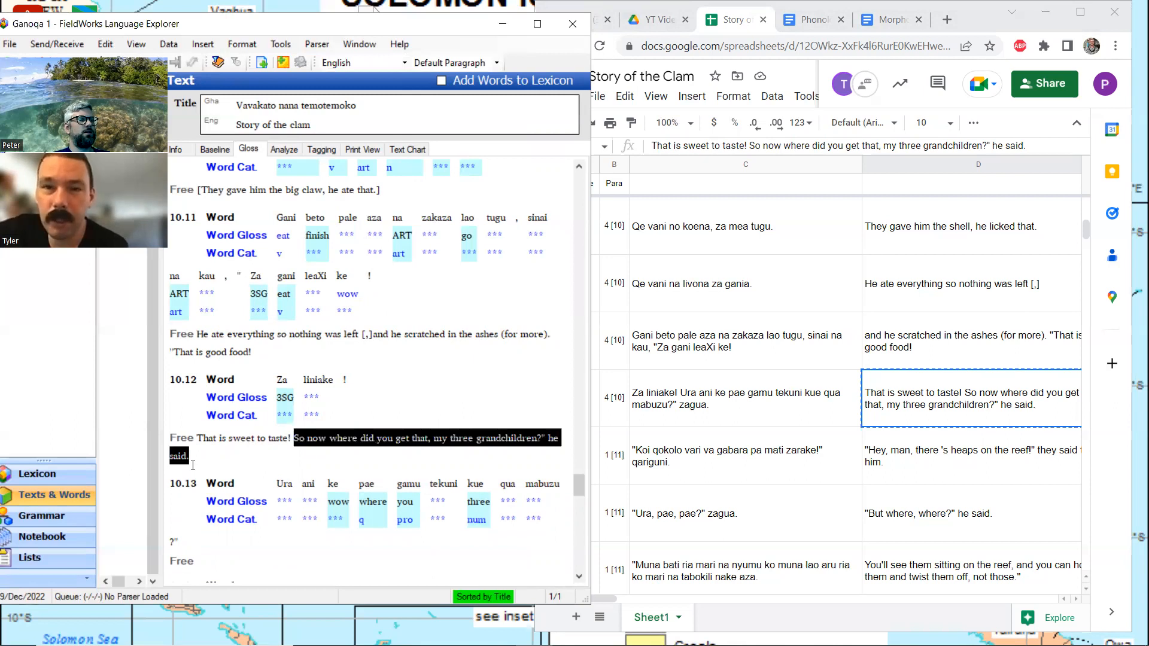
{"action": "key", "text": "ctrl+x"}
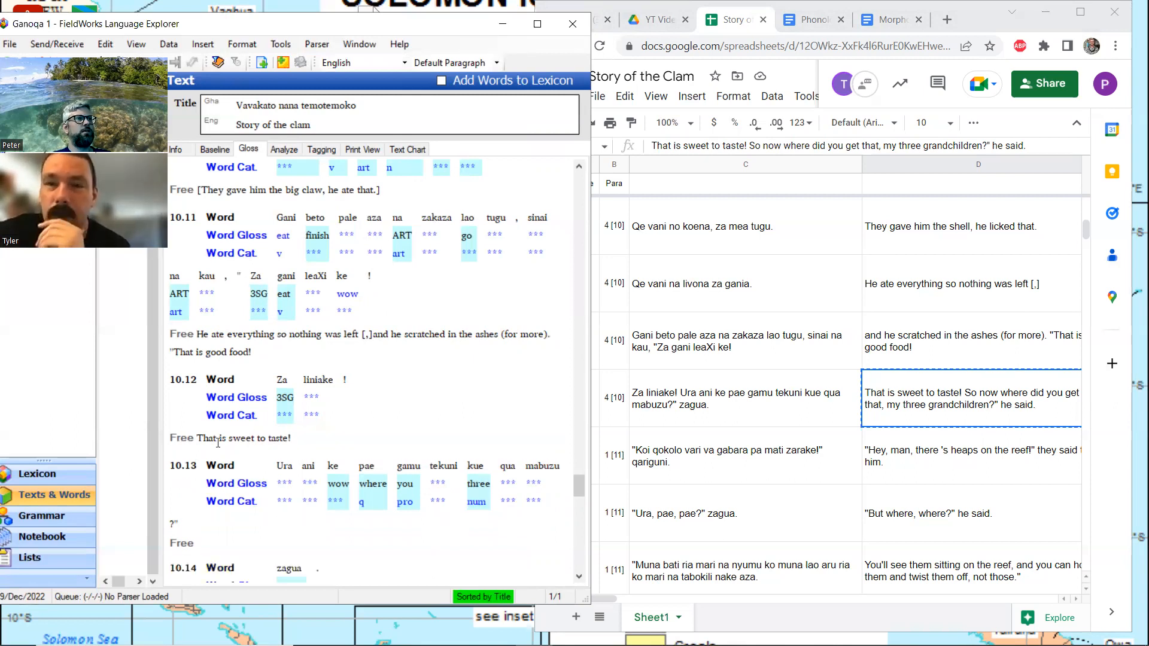
{"action": "left_click", "coordinate": [212, 537]}
{"action": "key", "text": "ctrl+v"}
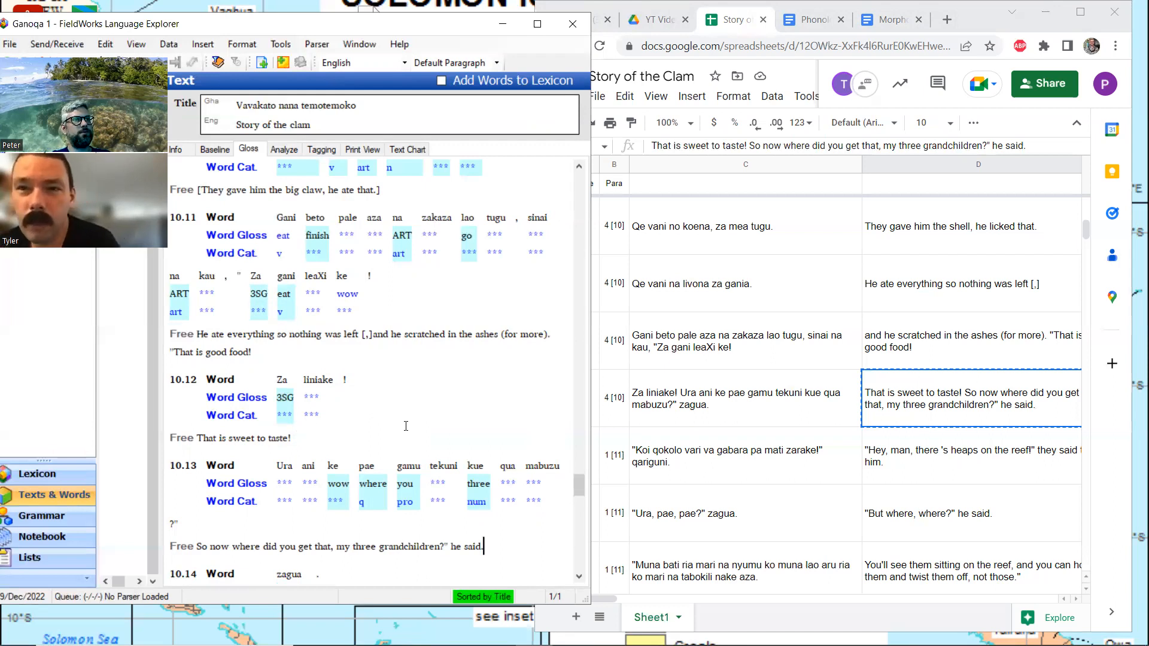
Start a new lexicon entry for "mabuzu" in line 10.13 with the gloss "grandchildren" and the category Noun
{"action": "left_click", "coordinate": [542, 479]}
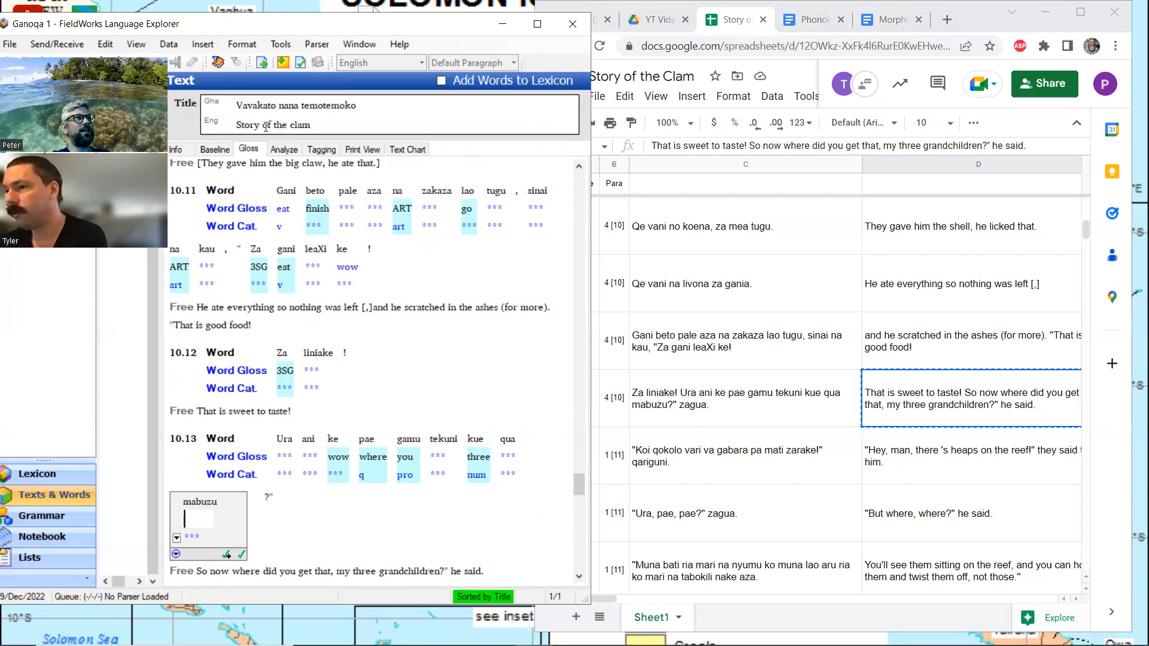
{"action": "left_click", "coordinate": [282, 149]}
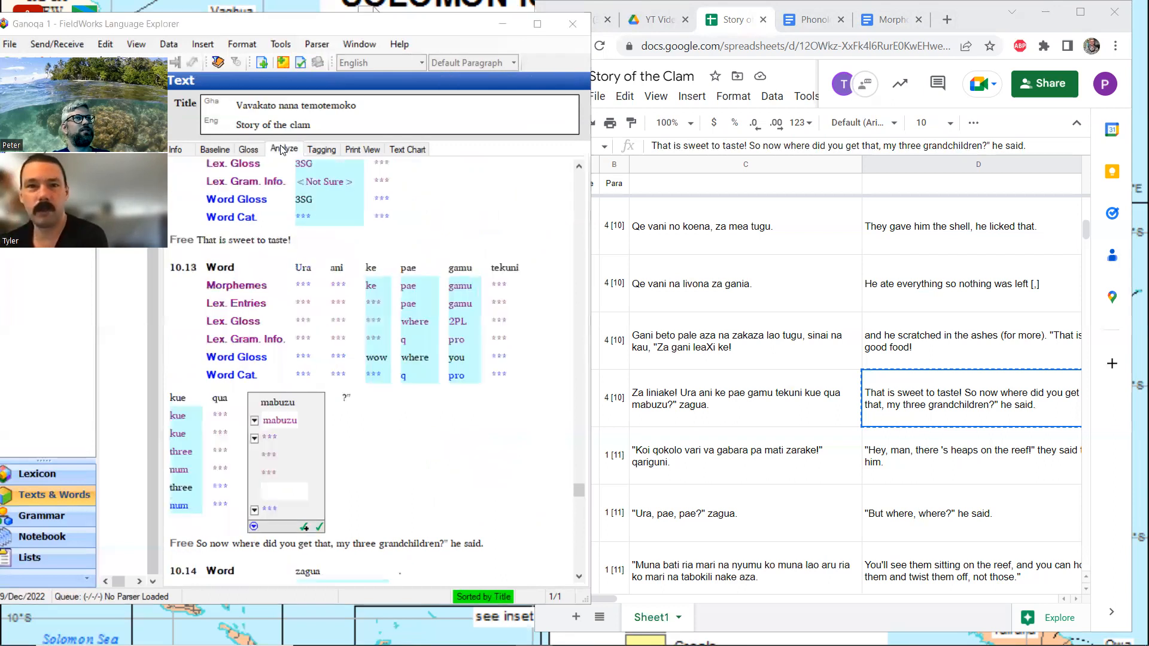
{"action": "left_click", "coordinate": [255, 439]}
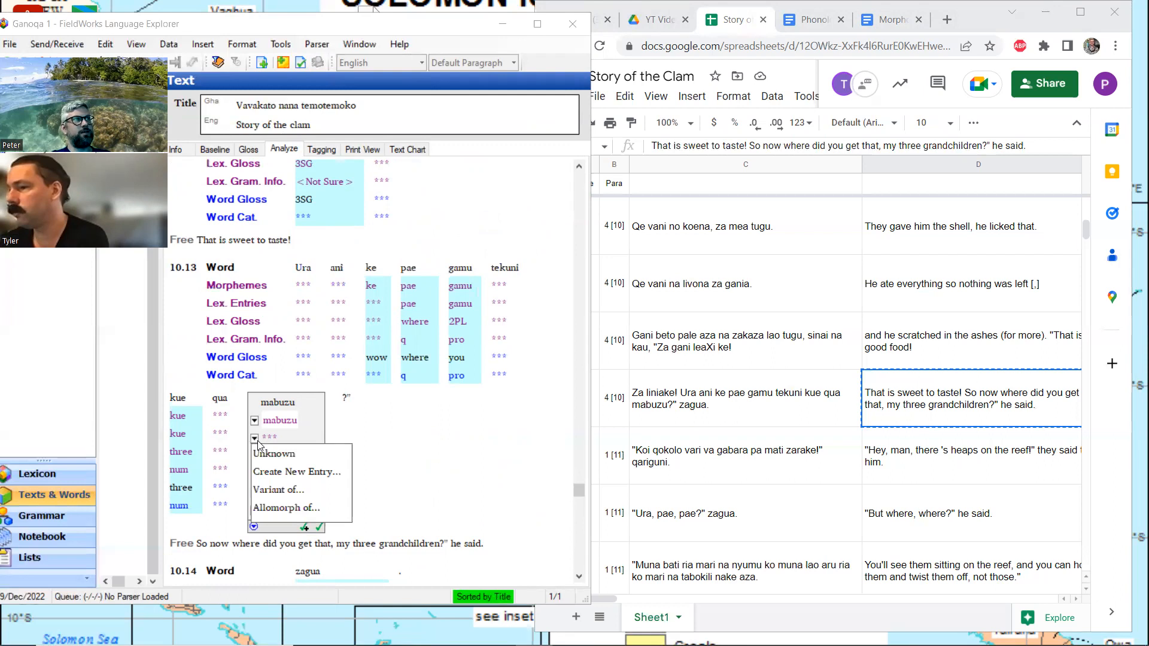
{"action": "left_click", "coordinate": [307, 464]}
{"action": "type", "text": "grandchi"}
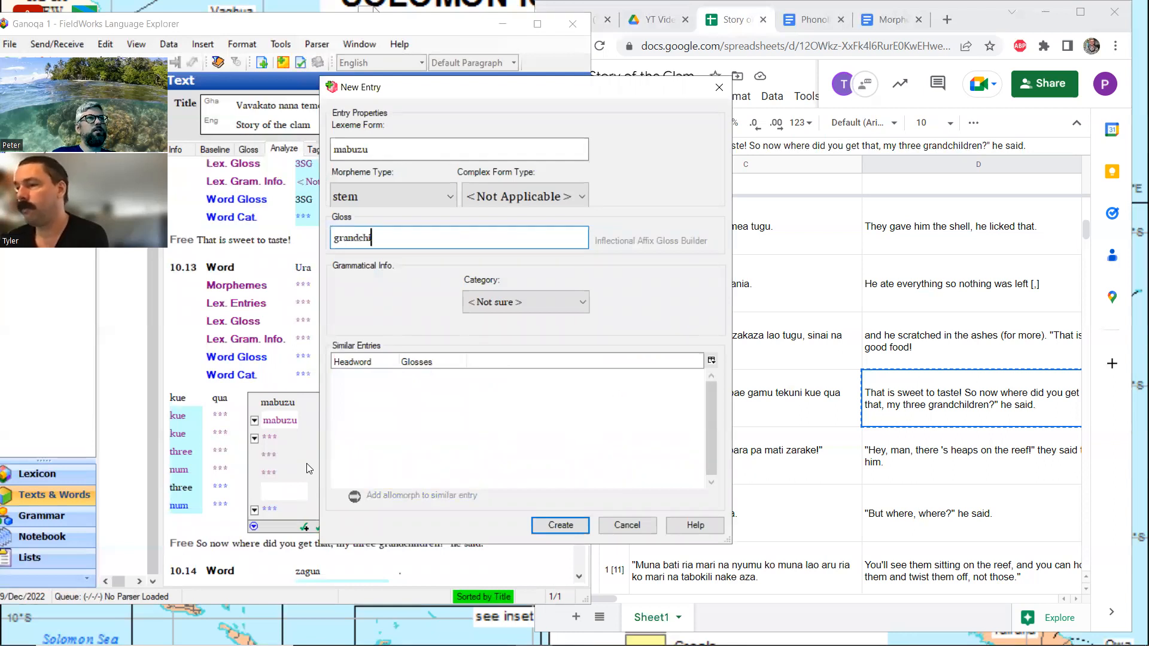
{"action": "type", "text": "ldren"}
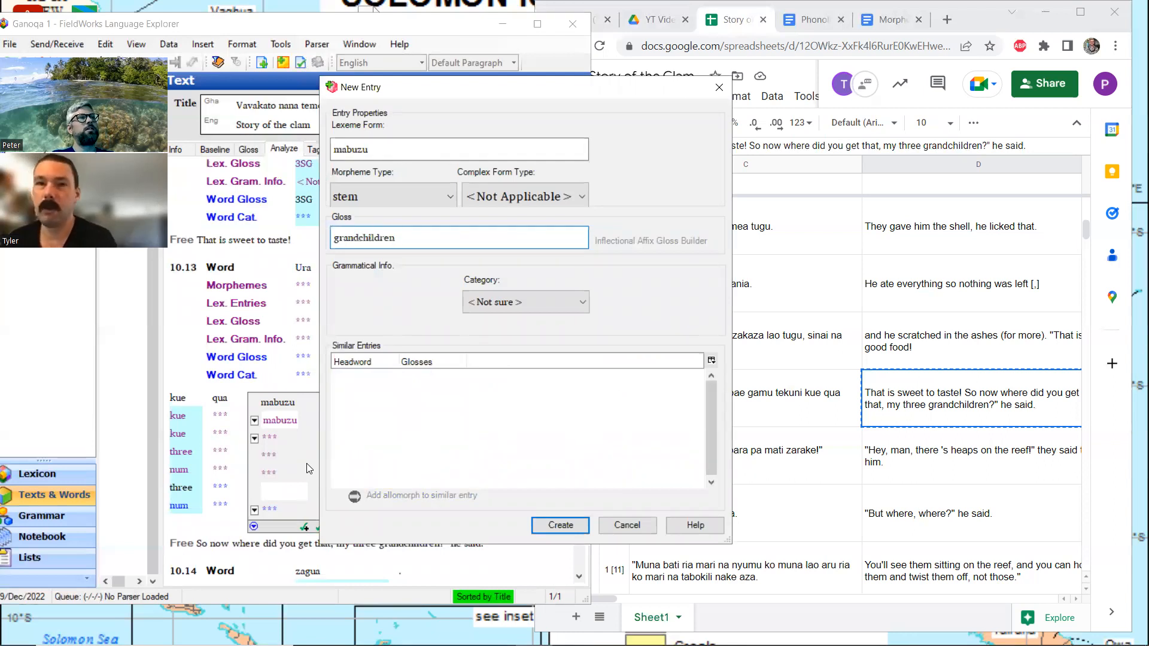
{"action": "left_click", "coordinate": [539, 303]}
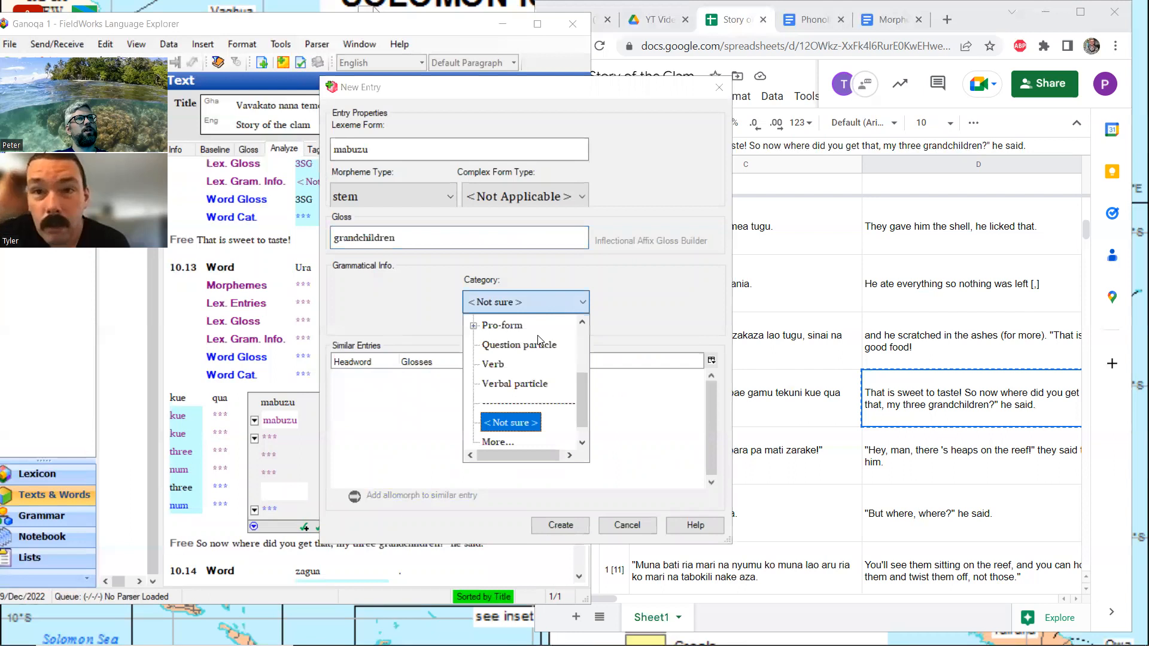
{"action": "scroll", "coordinate": [506, 359], "scroll_direction": "up", "scroll_amount": 1}
{"action": "left_click", "coordinate": [504, 326]}
Shorten the gloss of the new "mabuzu" entry to "grandchild" and create the entry
{"action": "left_click", "coordinate": [403, 235]}
{"action": "key", "text": "BackSpace"}
{"action": "key", "text": "BackSpace"}
{"action": "key", "text": "BackSpace"}
{"action": "key", "text": "BackSpace"}
{"action": "type", "text": "d"}
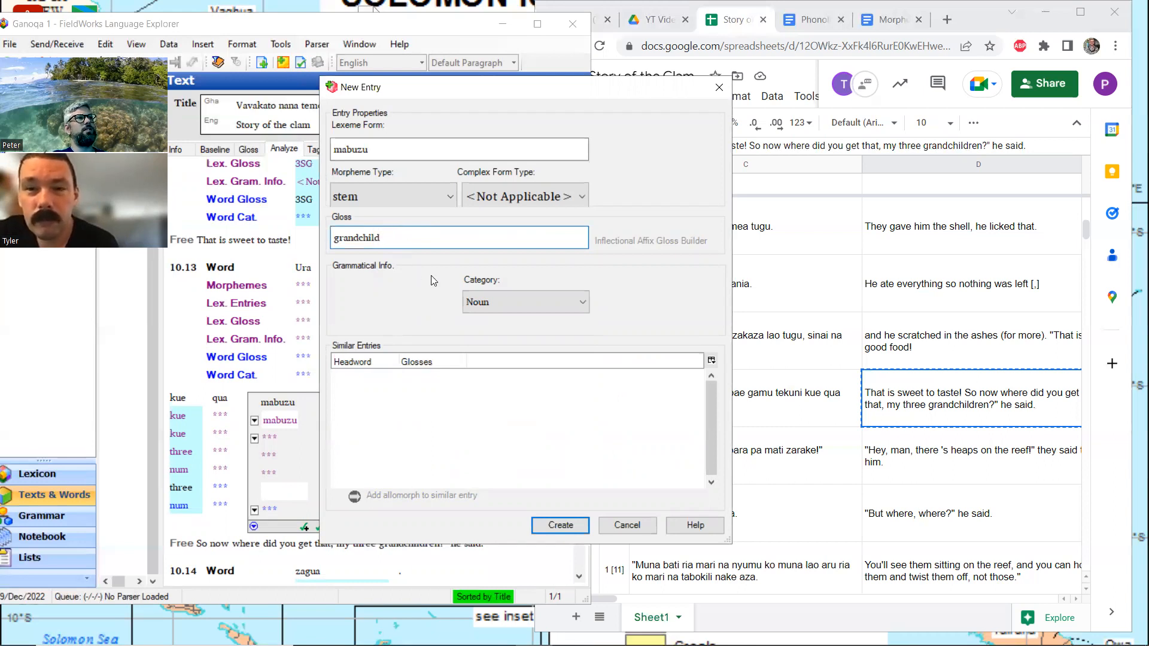
{"action": "left_click", "coordinate": [565, 525]}
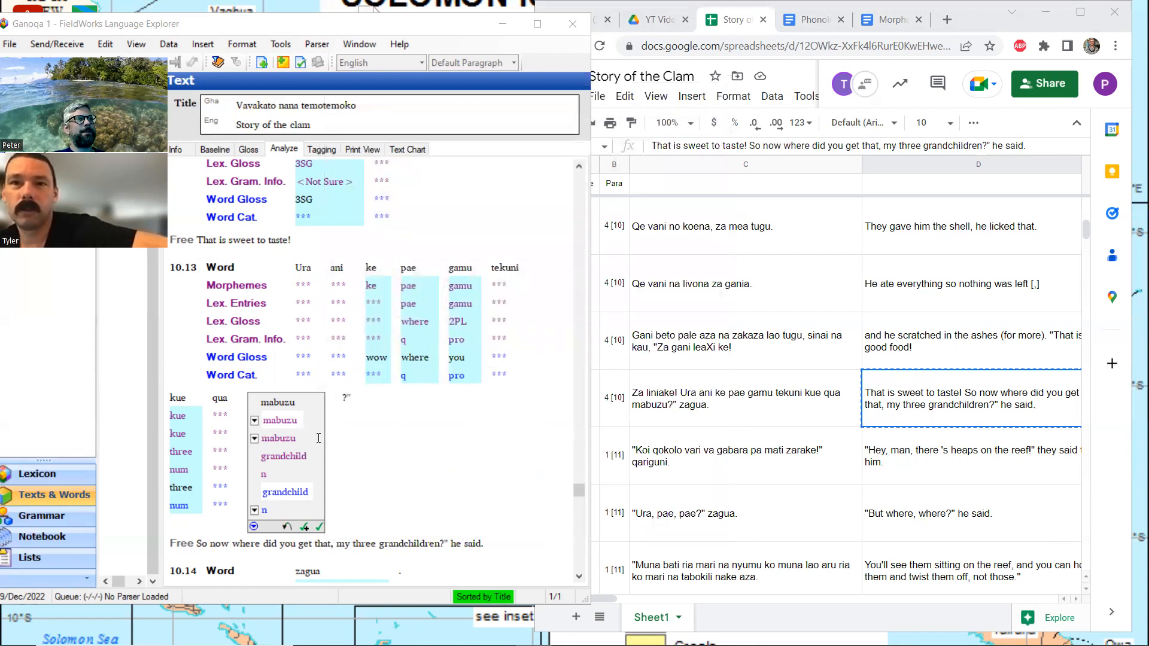
Highlight "my three grandchildren" in the free translation of line 10.13 and compare it with the words "kue qua mabuzu"
{"action": "left_click", "coordinate": [337, 545]}
{"action": "left_click_drag", "start_coordinate": [440, 528], "coordinate": [340, 525]}
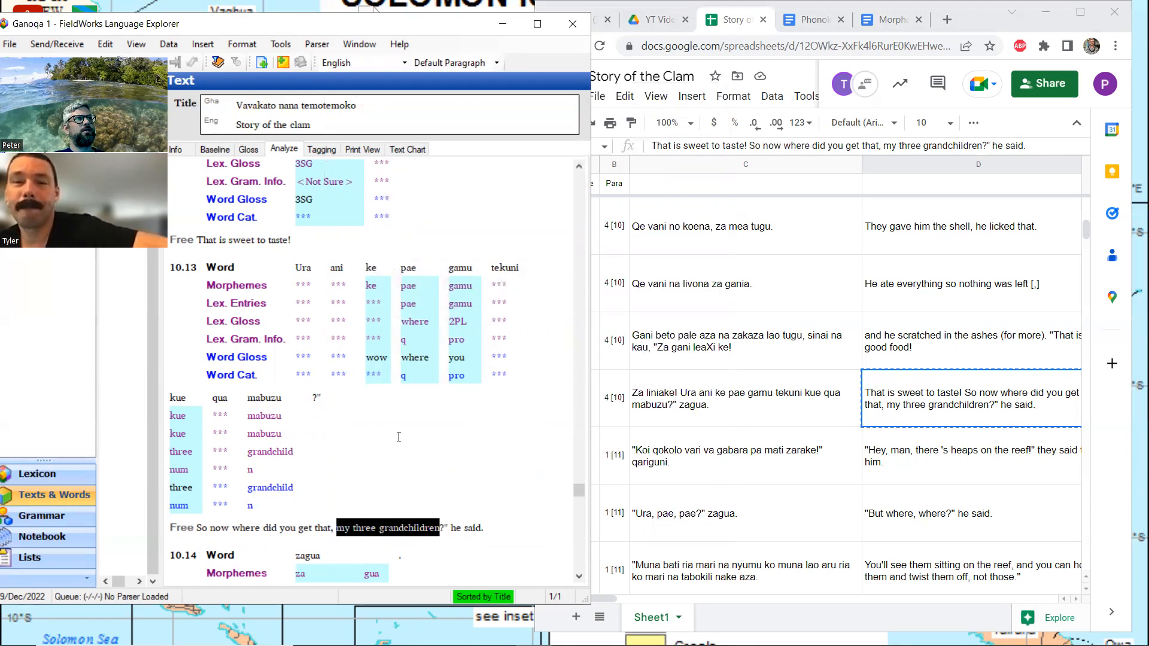
{"action": "scroll", "coordinate": [399, 437], "scroll_direction": "up", "scroll_amount": 3}
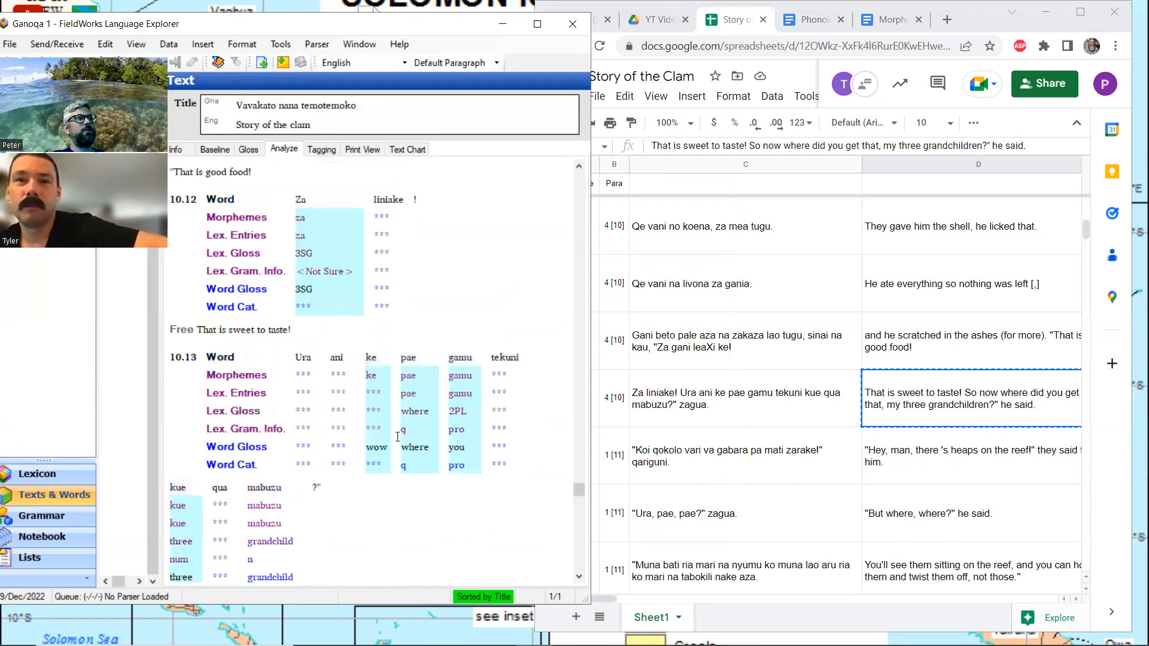
{"action": "scroll", "coordinate": [397, 437], "scroll_direction": "down", "scroll_amount": 9}
{"action": "scroll", "coordinate": [398, 437], "scroll_direction": "up", "scroll_amount": 6}
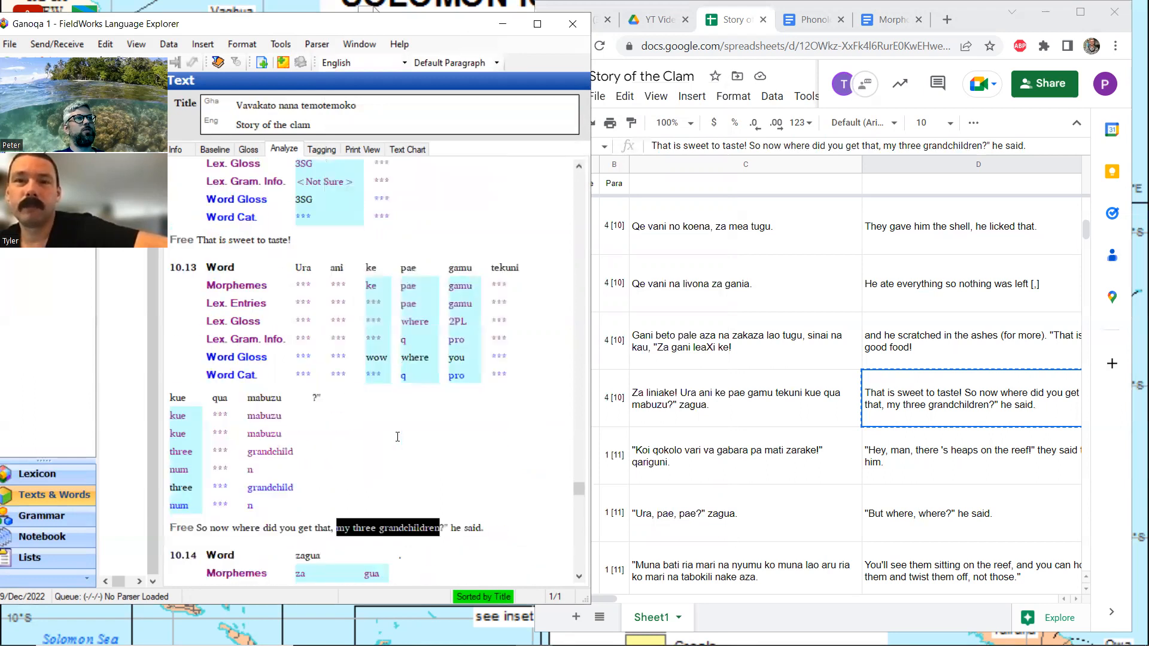
Switch to the Story of the Clam spreadsheet, maximize its window and search the sheet for "qua"
{"action": "left_click", "coordinate": [813, 21]}
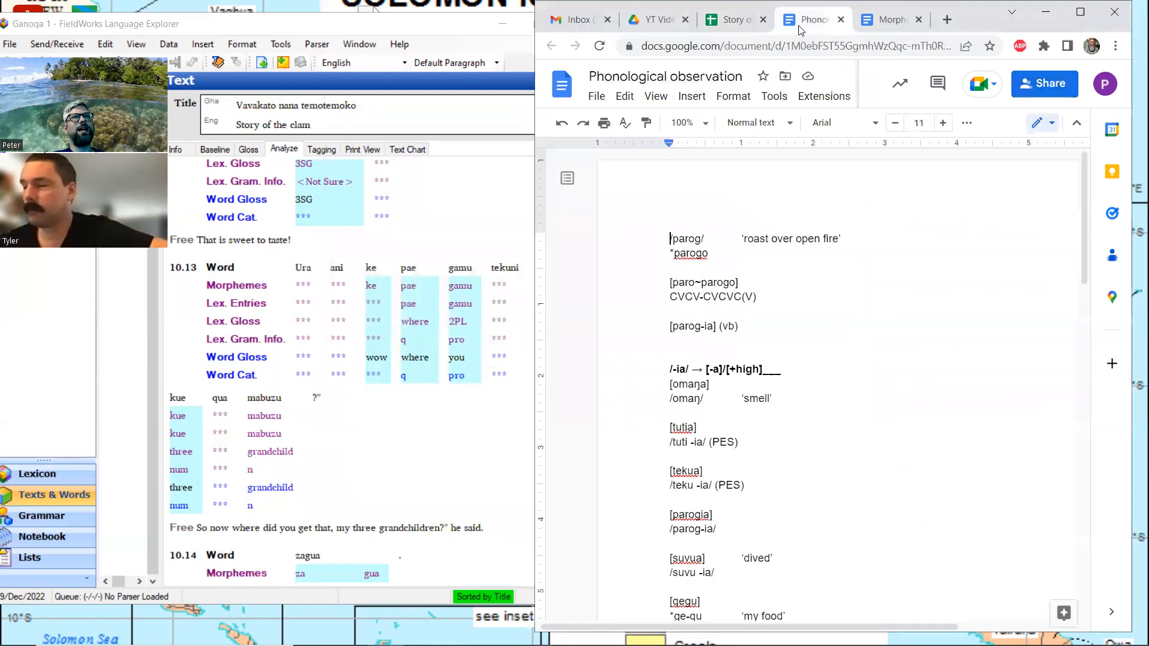
{"action": "left_click", "coordinate": [736, 20]}
{"action": "left_click", "coordinate": [1080, 12]}
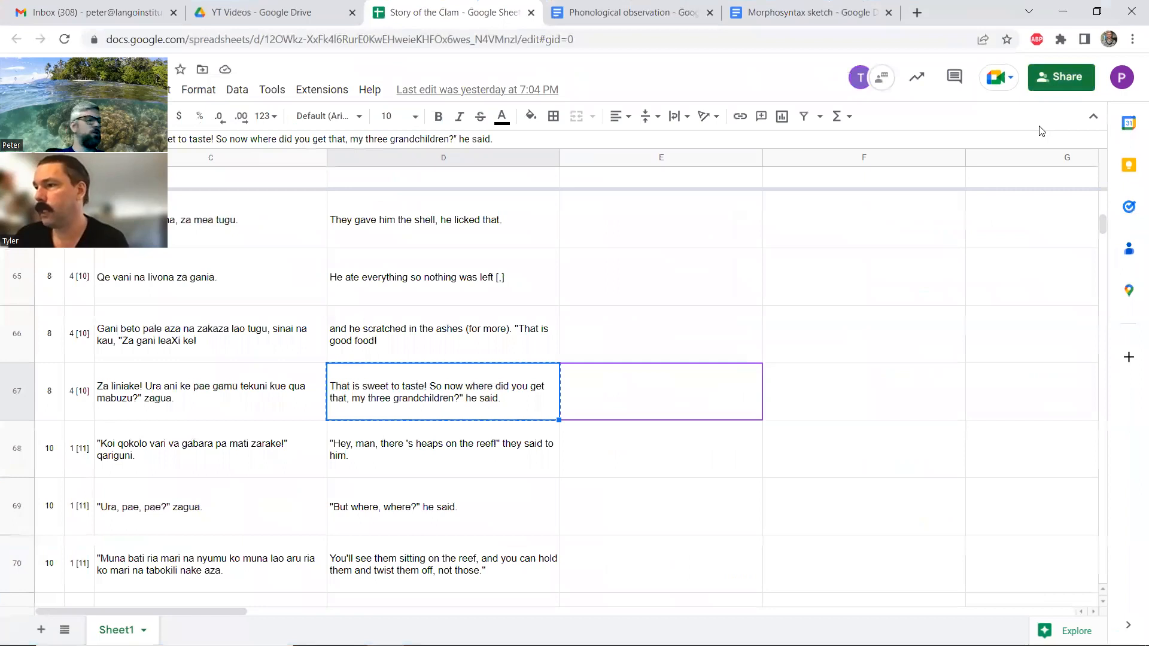
{"action": "key", "text": "ctrl+f"}
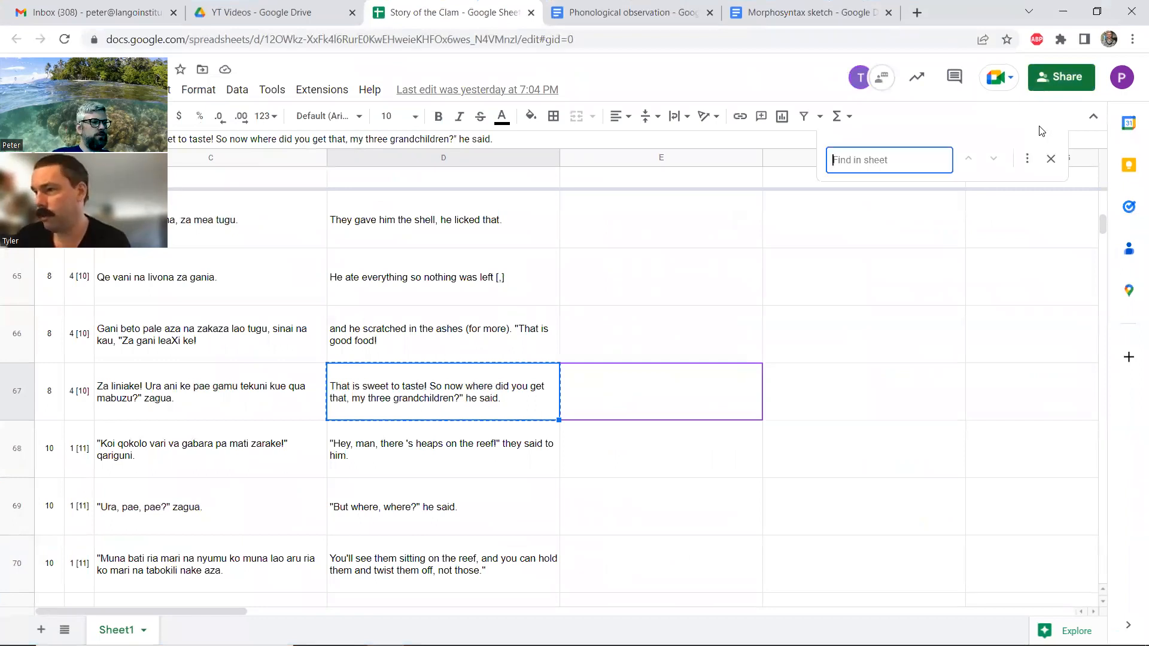
{"action": "type", "text": "qua"}
{"action": "key", "text": "Return"}
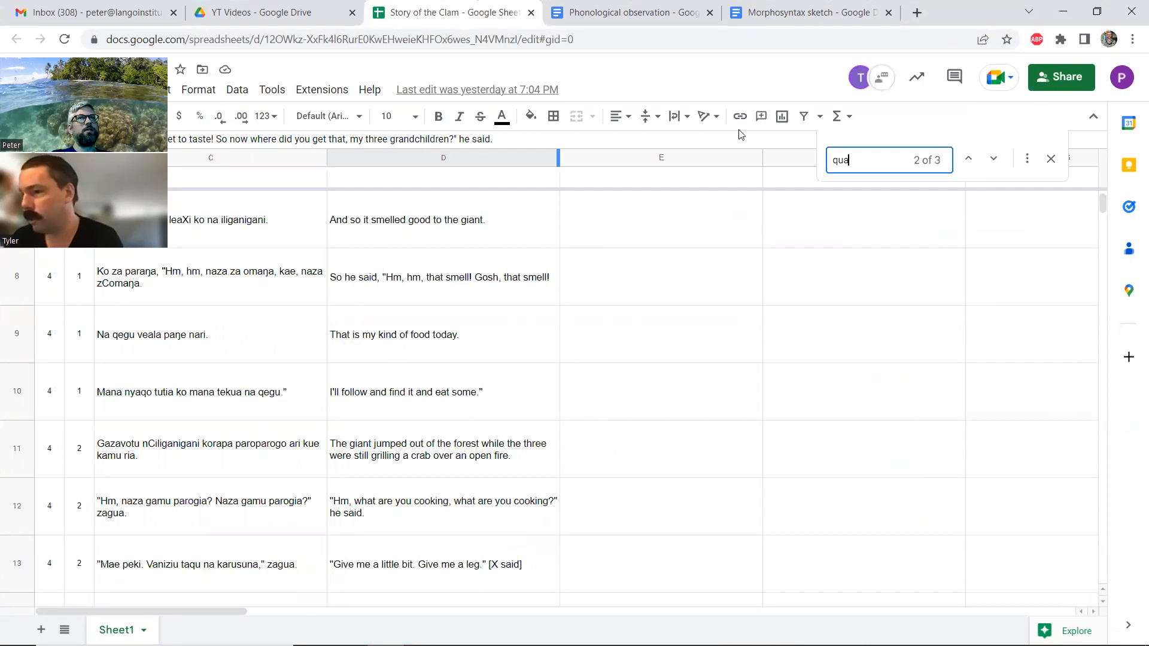
{"action": "key", "text": "Up"}
{"action": "key", "text": "Return"}
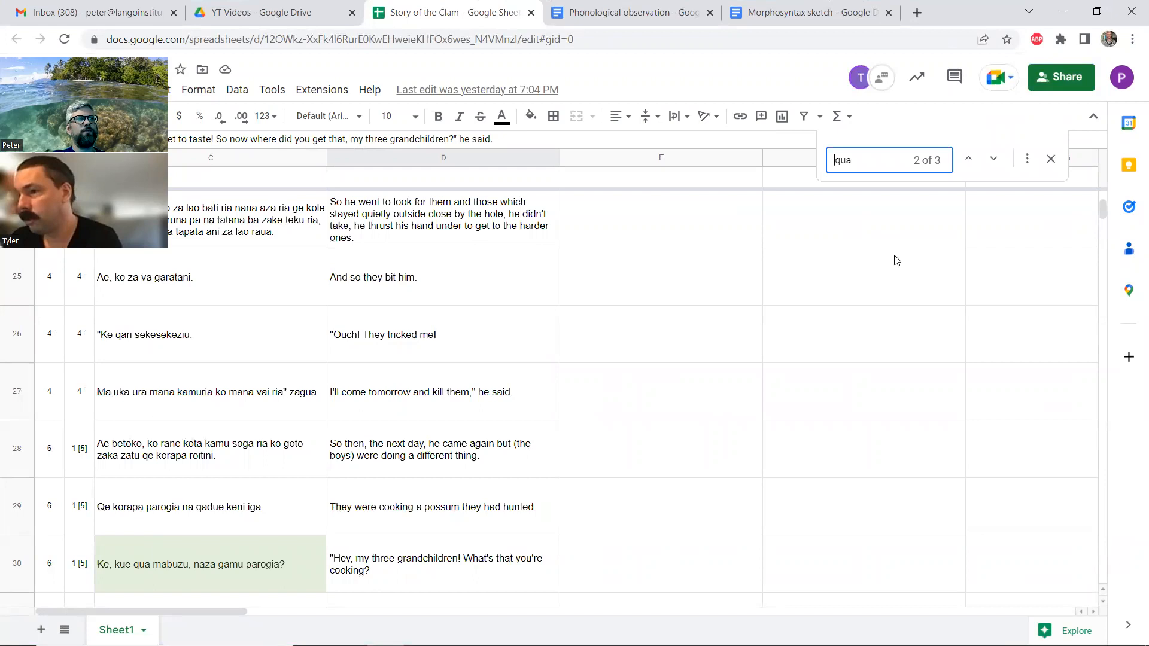
Step through the remaining matches for "qua", close the search and read the story from row 30 to its end in row 76
{"action": "left_click", "coordinate": [993, 159]}
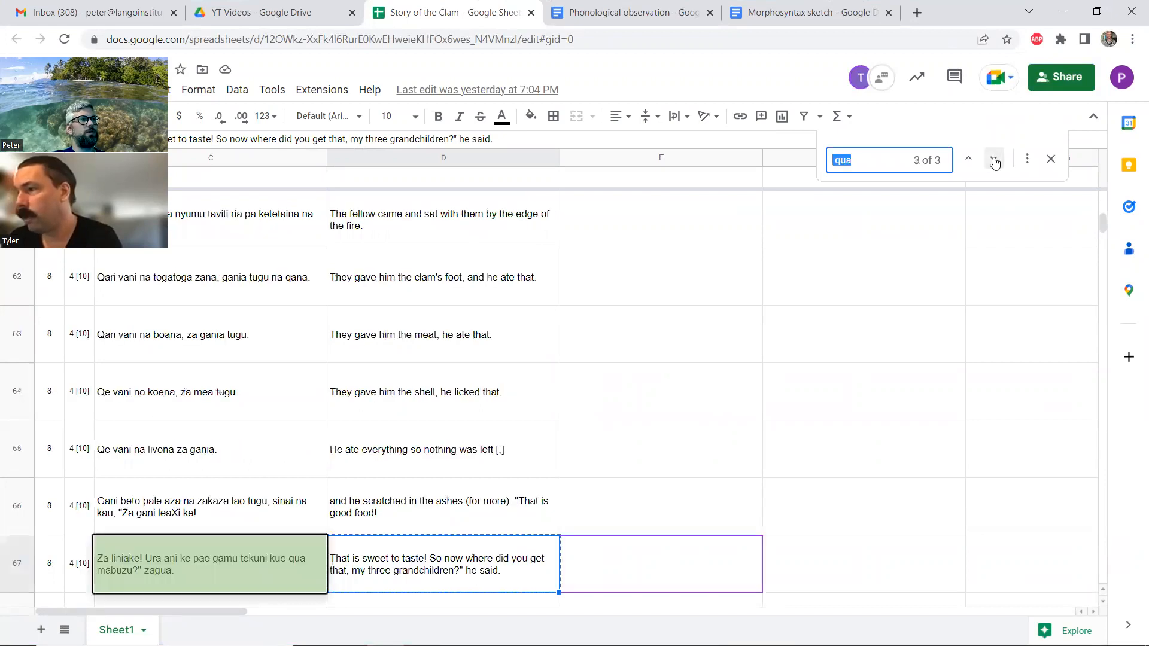
{"action": "left_click", "coordinate": [994, 160]}
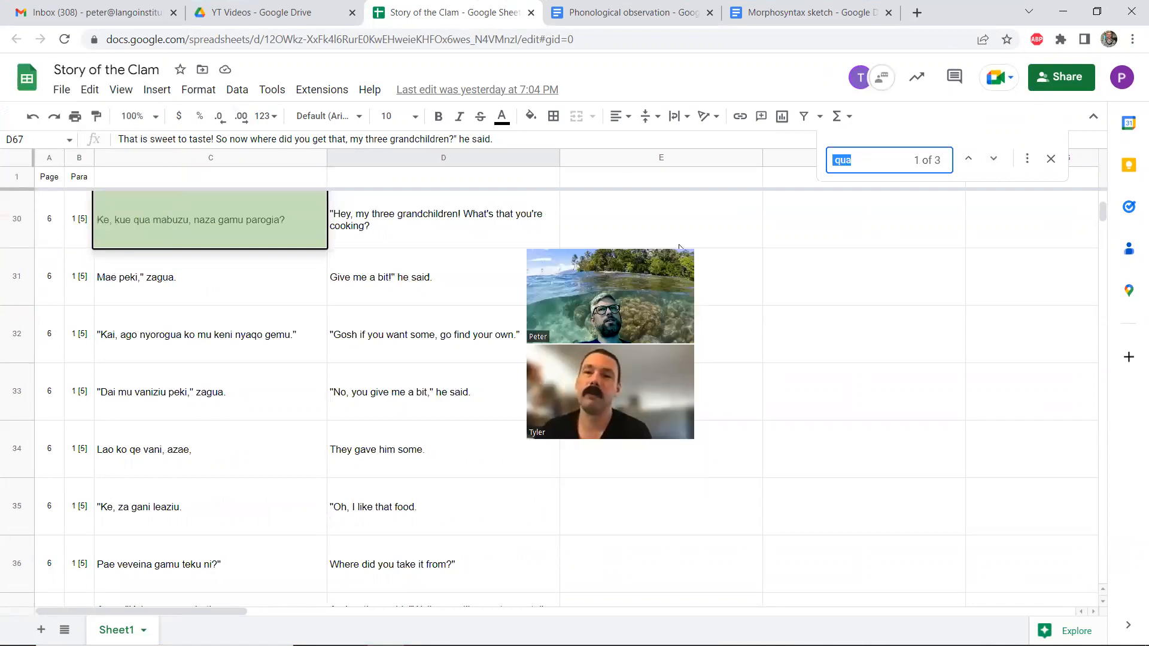
{"action": "left_click", "coordinate": [1048, 161]}
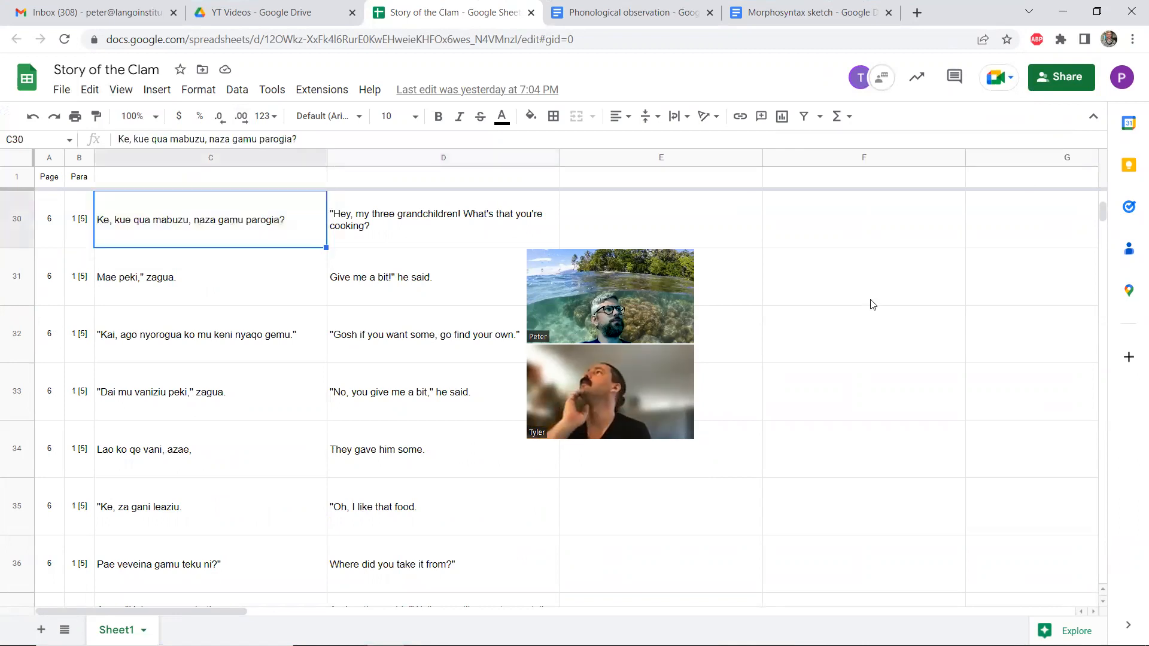
{"action": "scroll", "coordinate": [868, 306], "scroll_direction": "down", "scroll_amount": 5}
{"action": "scroll", "coordinate": [819, 345], "scroll_direction": "down", "scroll_amount": 18}
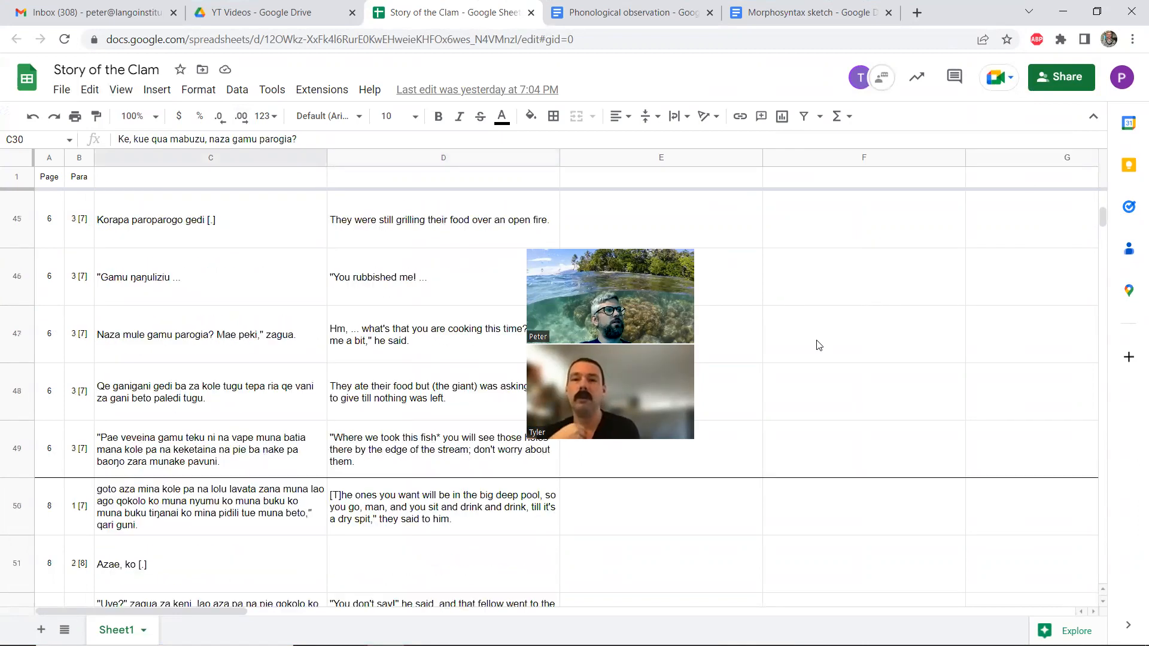
{"action": "scroll", "coordinate": [819, 346], "scroll_direction": "down", "scroll_amount": 9}
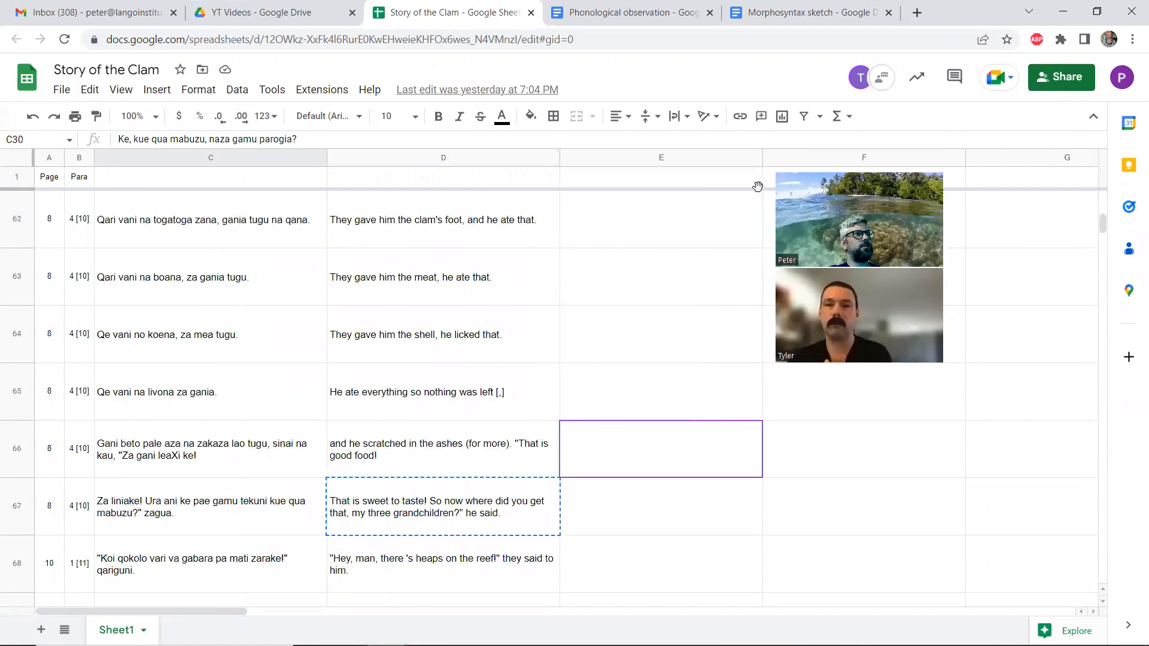
{"action": "scroll", "coordinate": [437, 302], "scroll_direction": "down", "scroll_amount": 2}
{"action": "scroll", "coordinate": [437, 302], "scroll_direction": "down", "scroll_amount": 4}
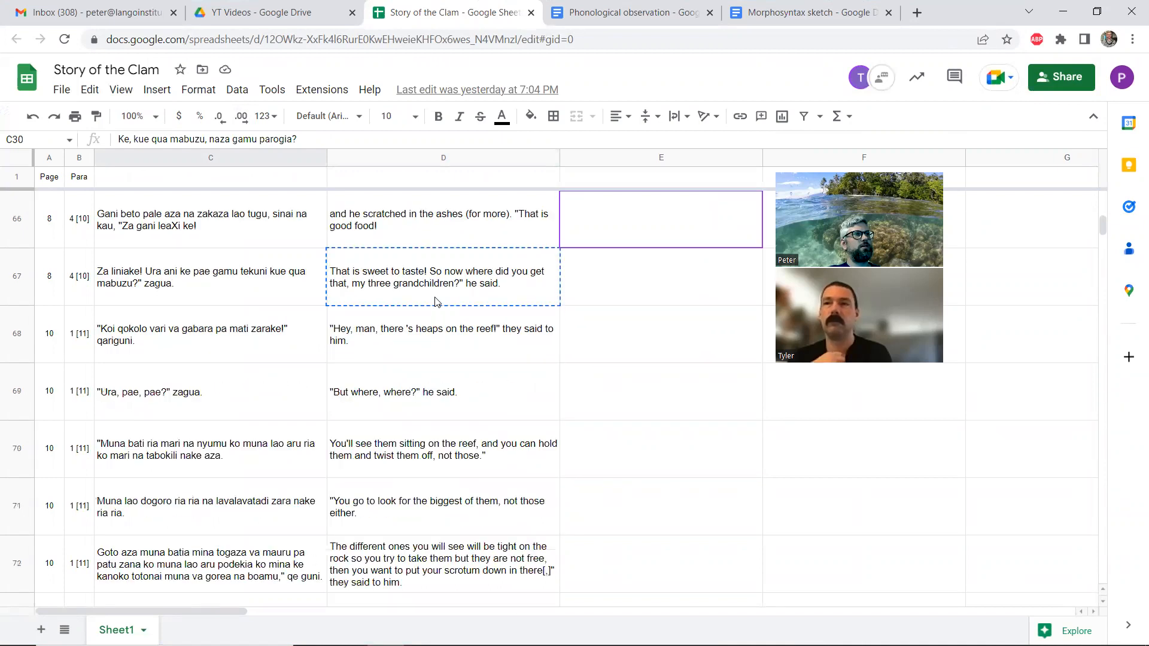
{"action": "scroll", "coordinate": [437, 302], "scroll_direction": "down", "scroll_amount": 2}
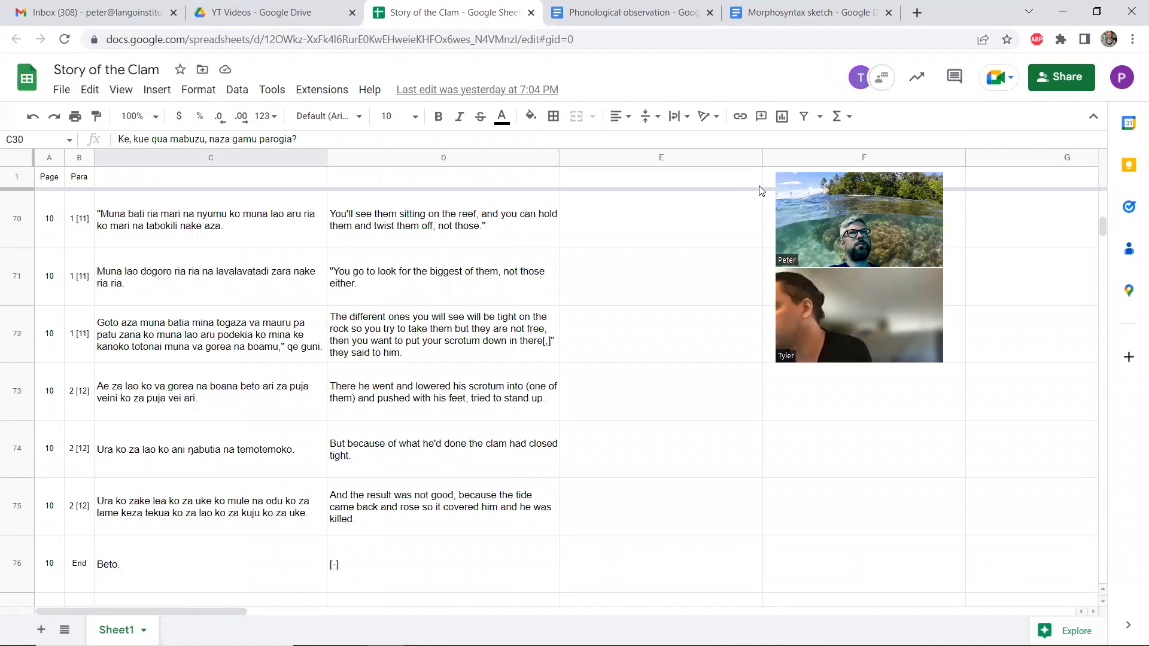
Search the sheet for "qu", step through the matching story lines to compare their translations, and close the search
{"action": "key", "text": "ctrl+f"}
{"action": "type", "text": "qu"}
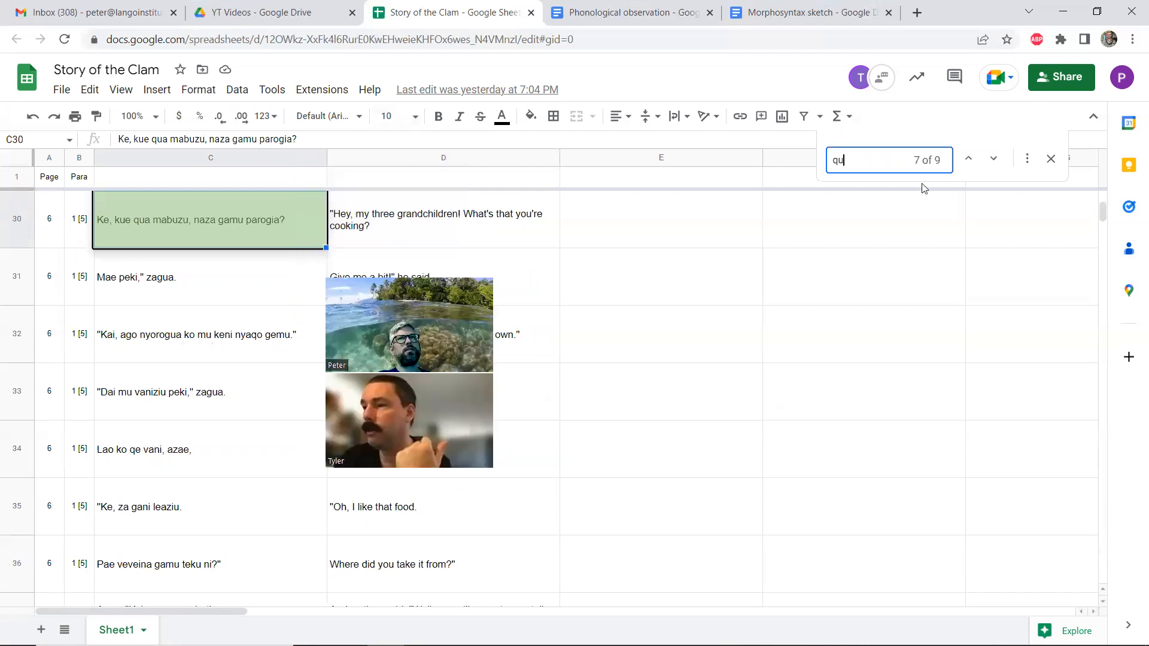
{"action": "left_click", "coordinate": [968, 159]}
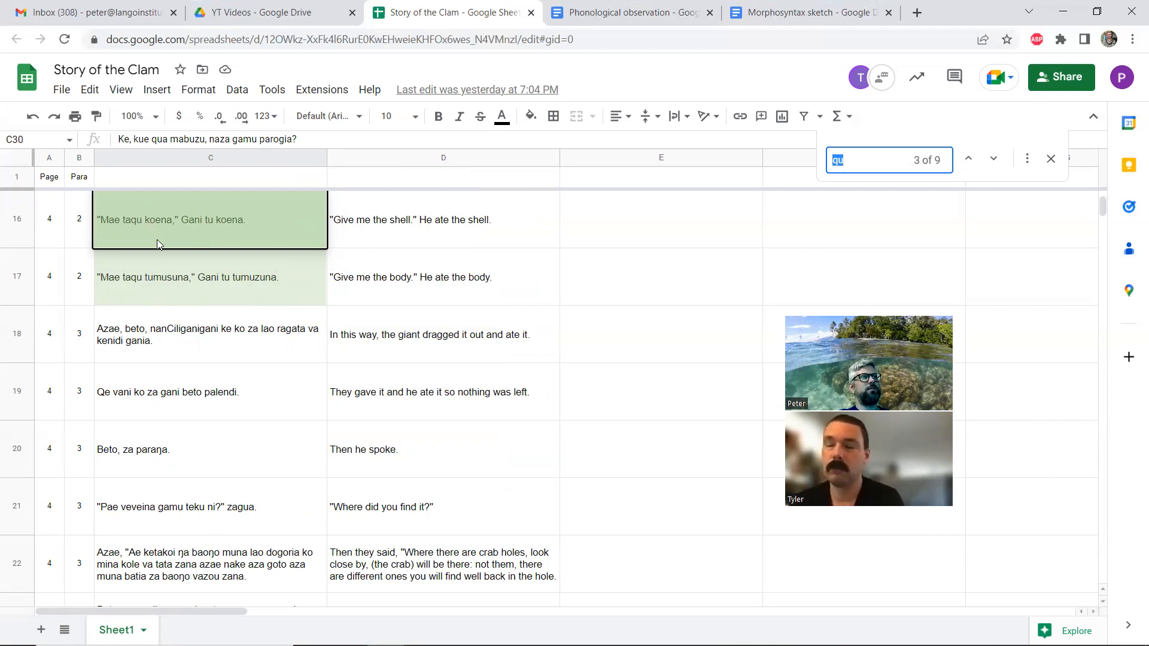
{"action": "left_click", "coordinate": [995, 159]}
{"action": "left_click", "coordinate": [995, 159]}
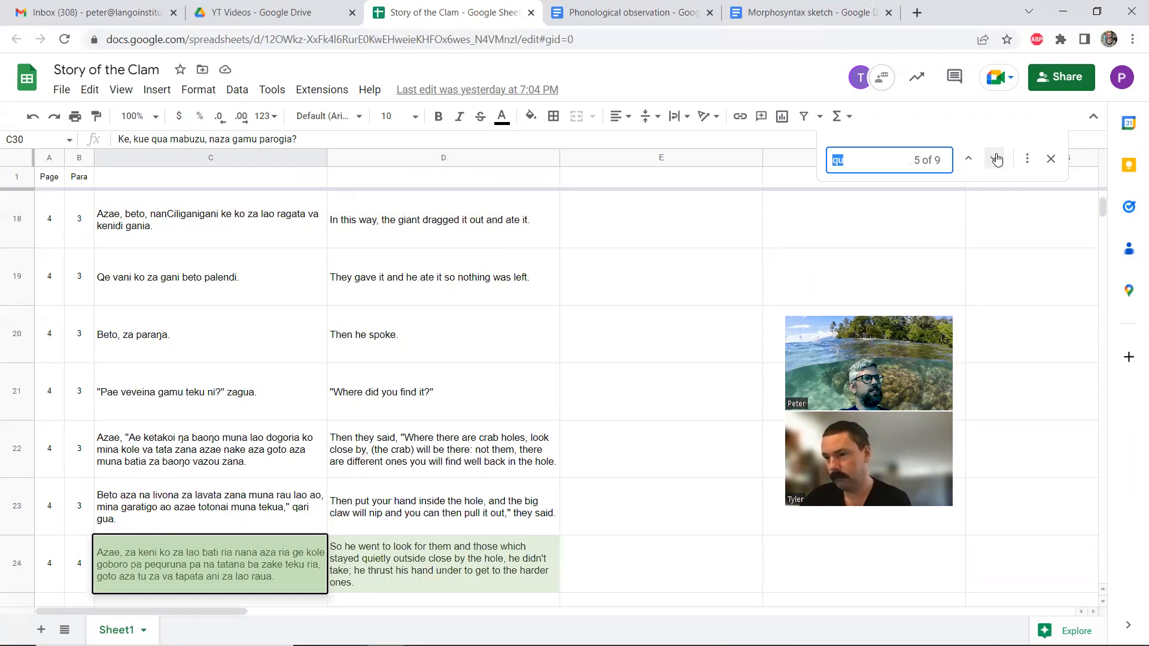
{"action": "left_click", "coordinate": [996, 159]}
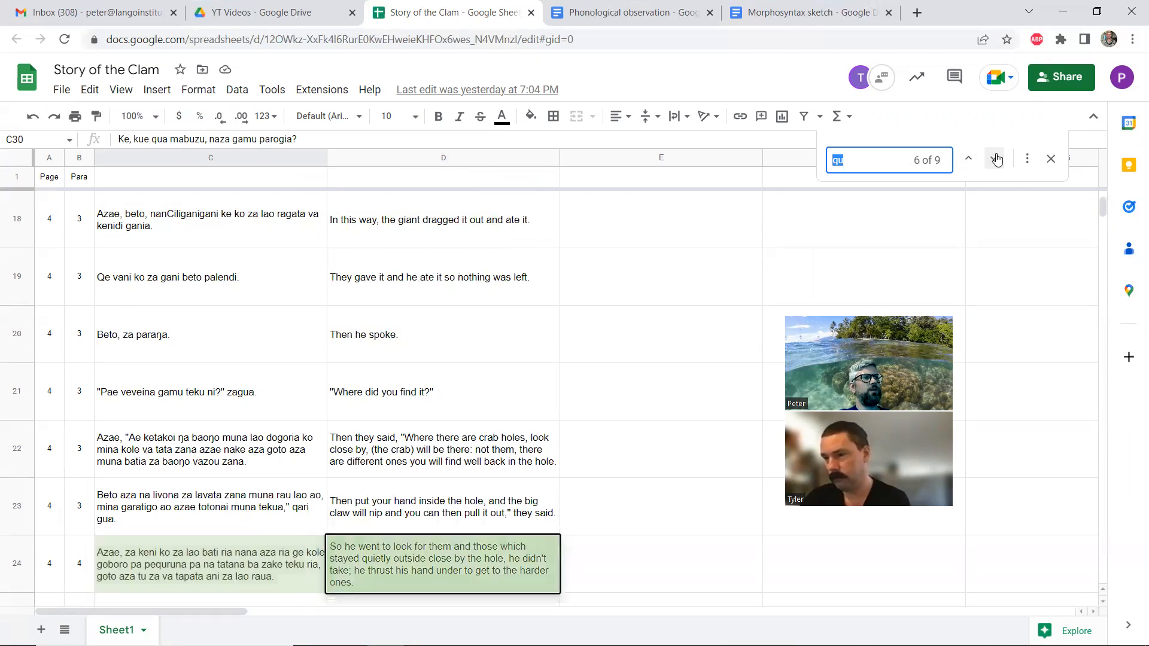
{"action": "left_click", "coordinate": [997, 158]}
{"action": "left_click", "coordinate": [997, 159]}
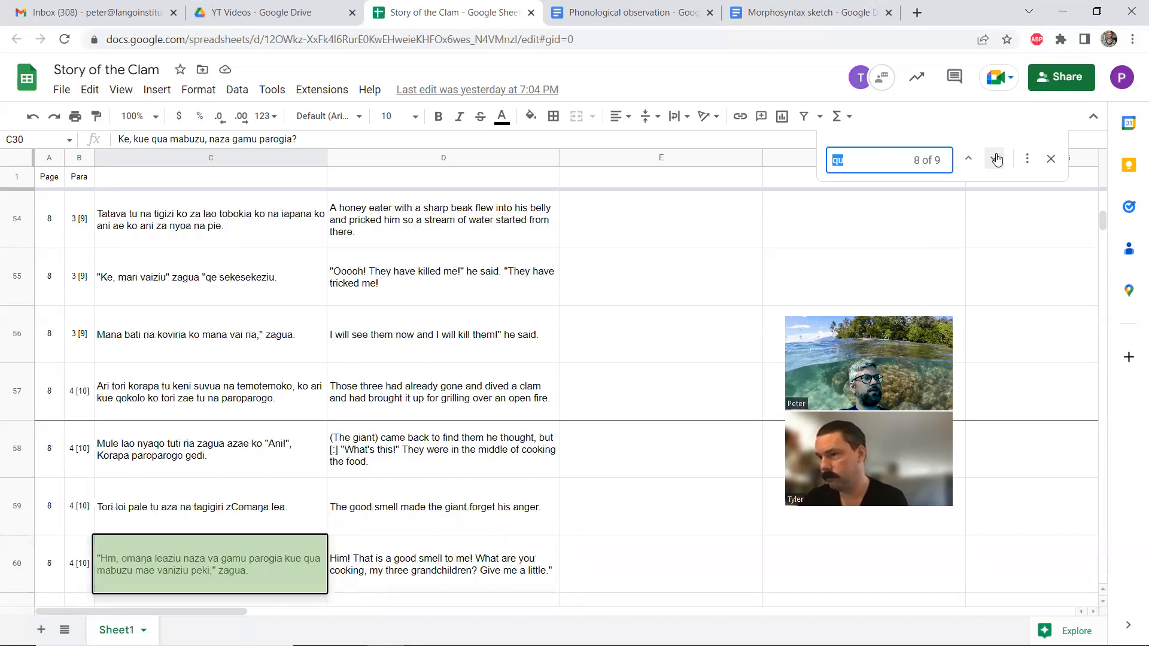
{"action": "left_click", "coordinate": [996, 159]}
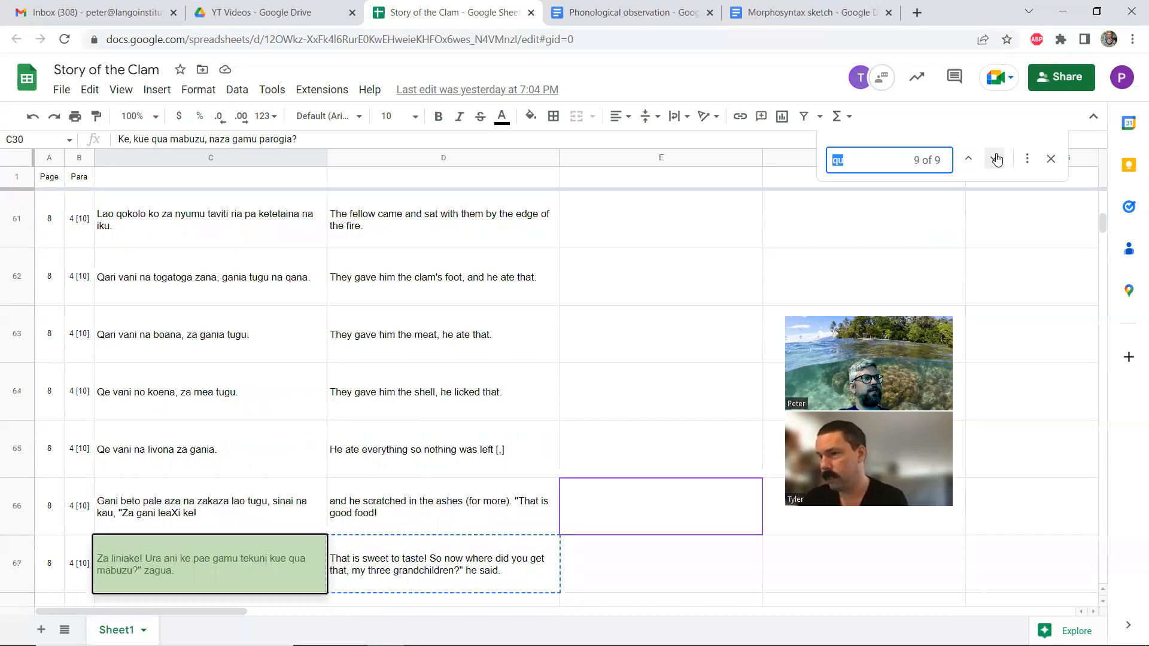
{"action": "left_click", "coordinate": [996, 159]}
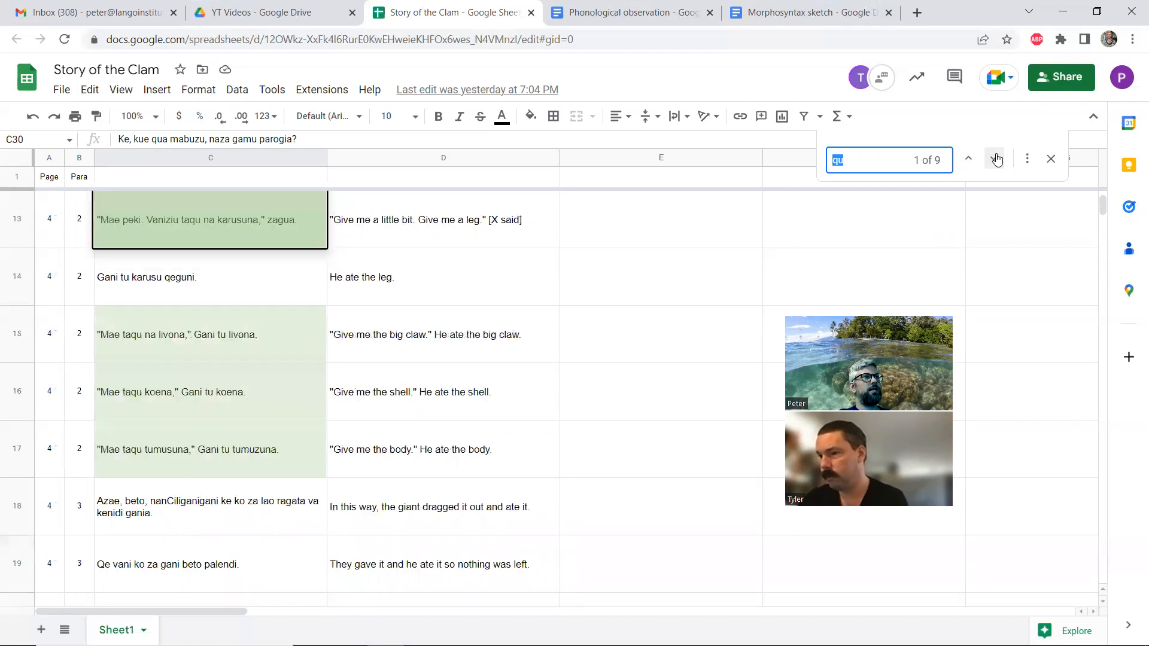
{"action": "left_click", "coordinate": [997, 158]}
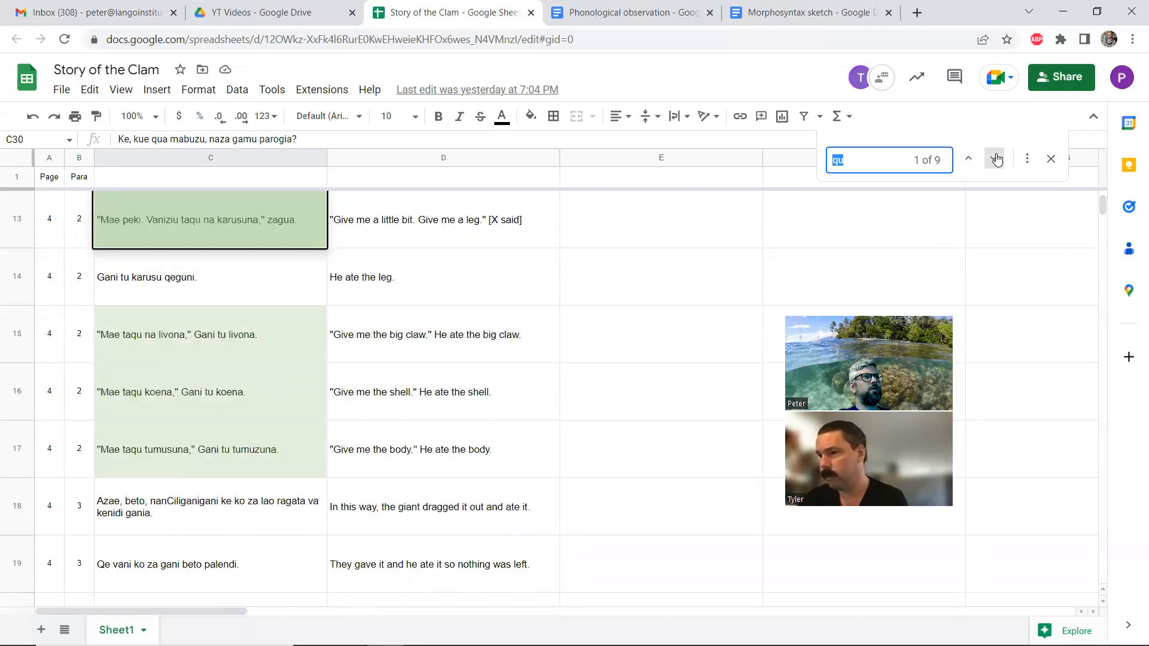
{"action": "left_click", "coordinate": [996, 159]}
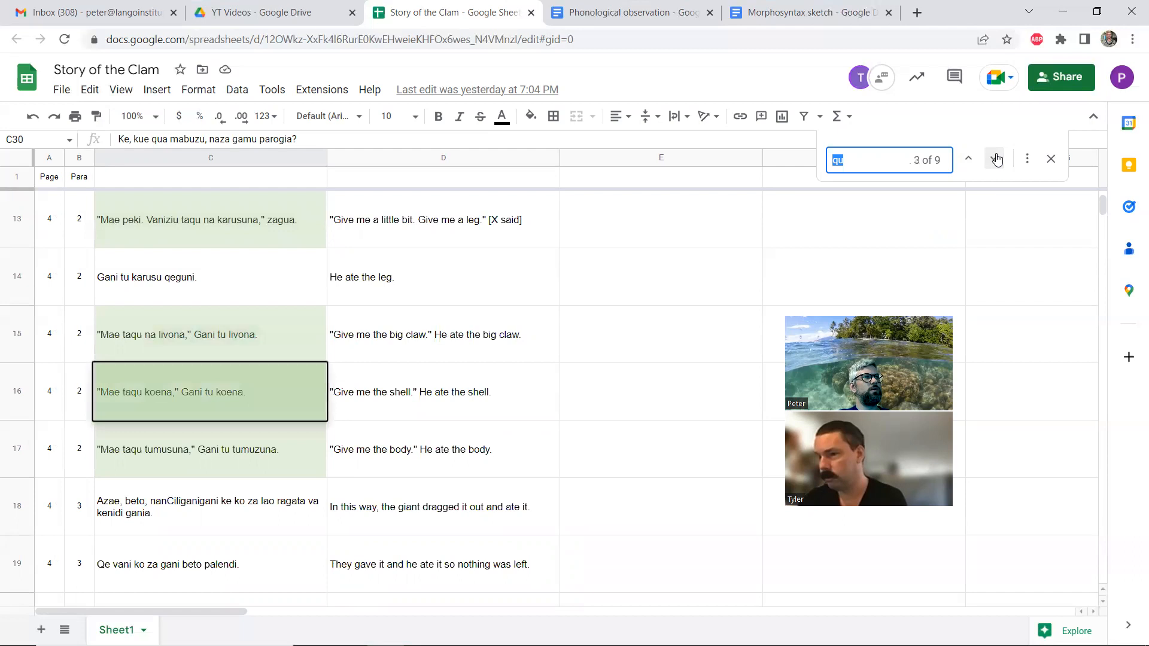
{"action": "left_click", "coordinate": [996, 158]}
{"action": "left_click", "coordinate": [1051, 158]}
Examine the story lines and their translations from row 21 to row 59, including cells C51, C57 and C54
{"action": "scroll", "coordinate": [300, 410], "scroll_direction": "down", "scroll_amount": 20}
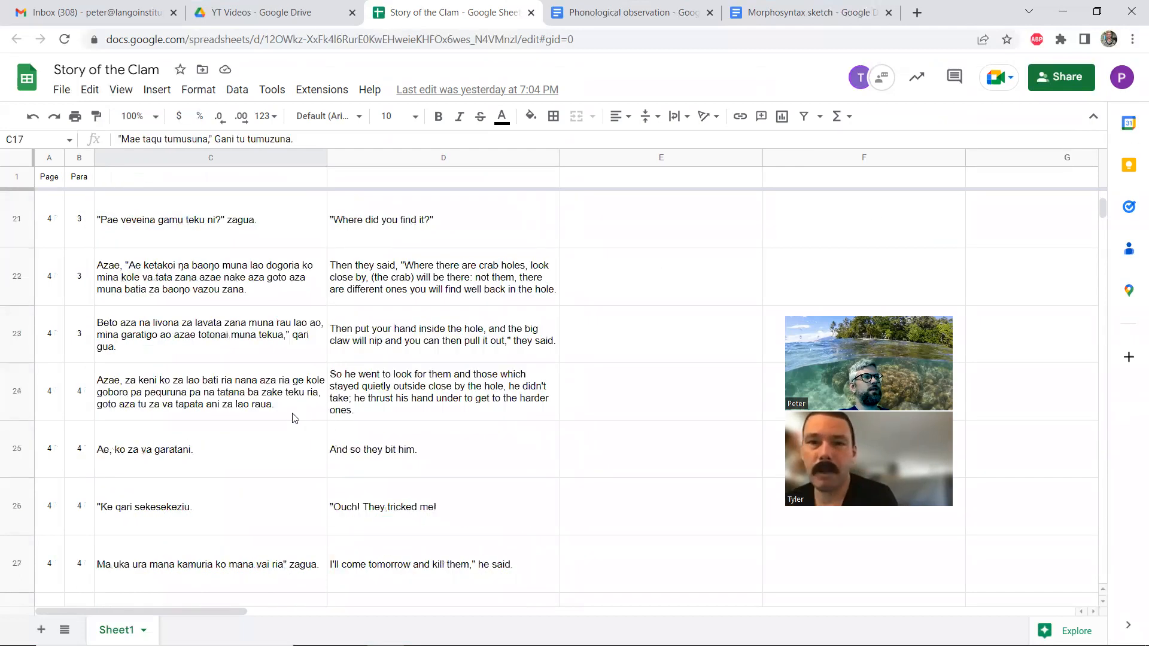
{"action": "scroll", "coordinate": [292, 418], "scroll_direction": "down", "scroll_amount": 6}
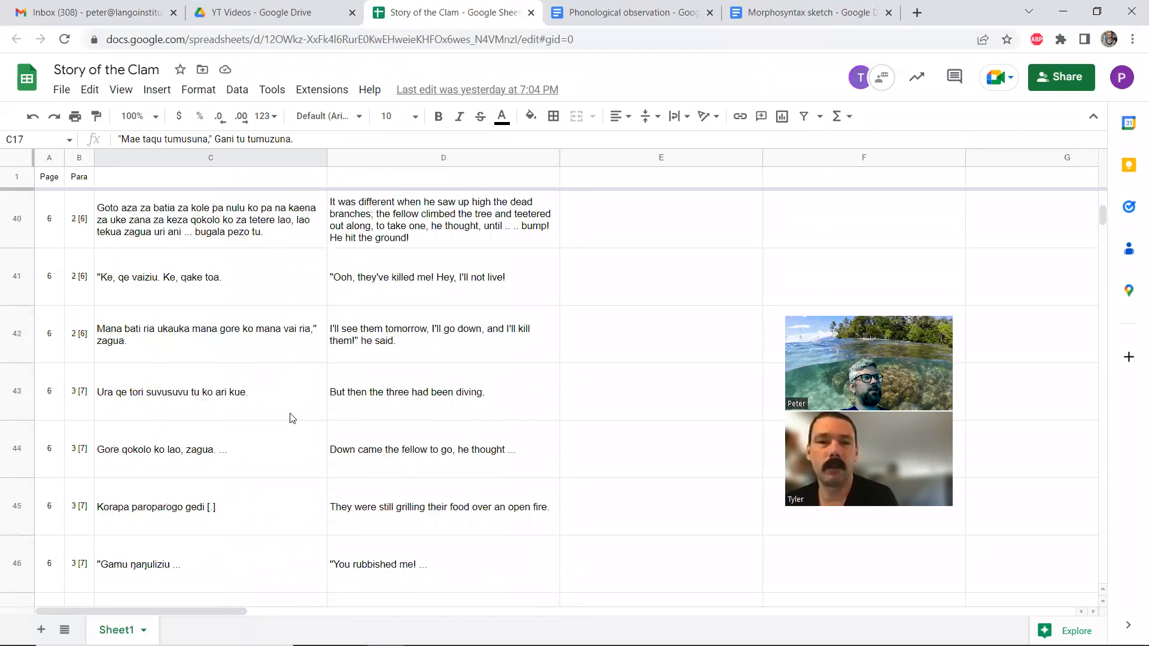
{"action": "scroll", "coordinate": [293, 418], "scroll_direction": "down", "scroll_amount": 5}
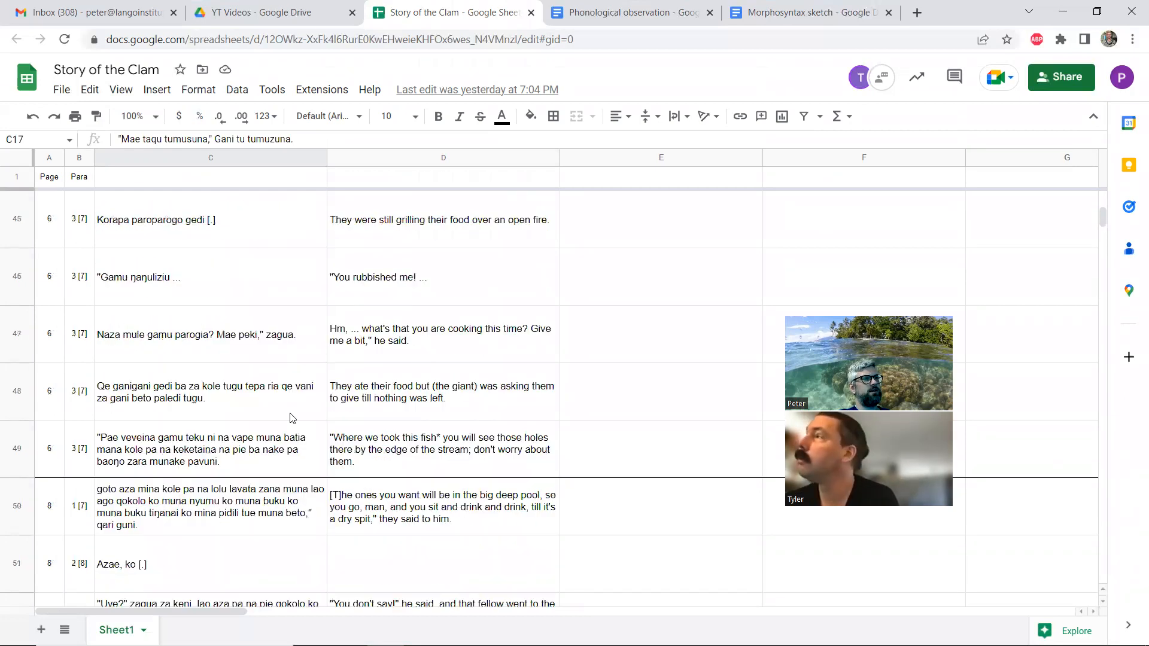
{"action": "scroll", "coordinate": [220, 448], "scroll_direction": "down", "scroll_amount": 1}
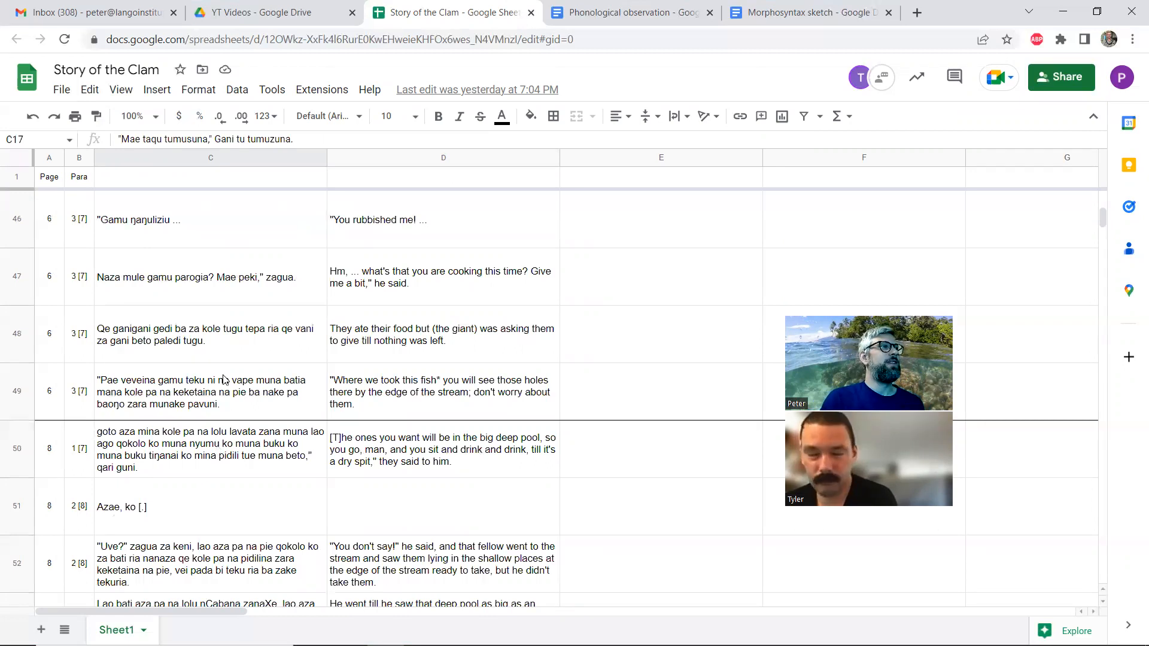
{"action": "scroll", "coordinate": [207, 374], "scroll_direction": "down", "scroll_amount": 3}
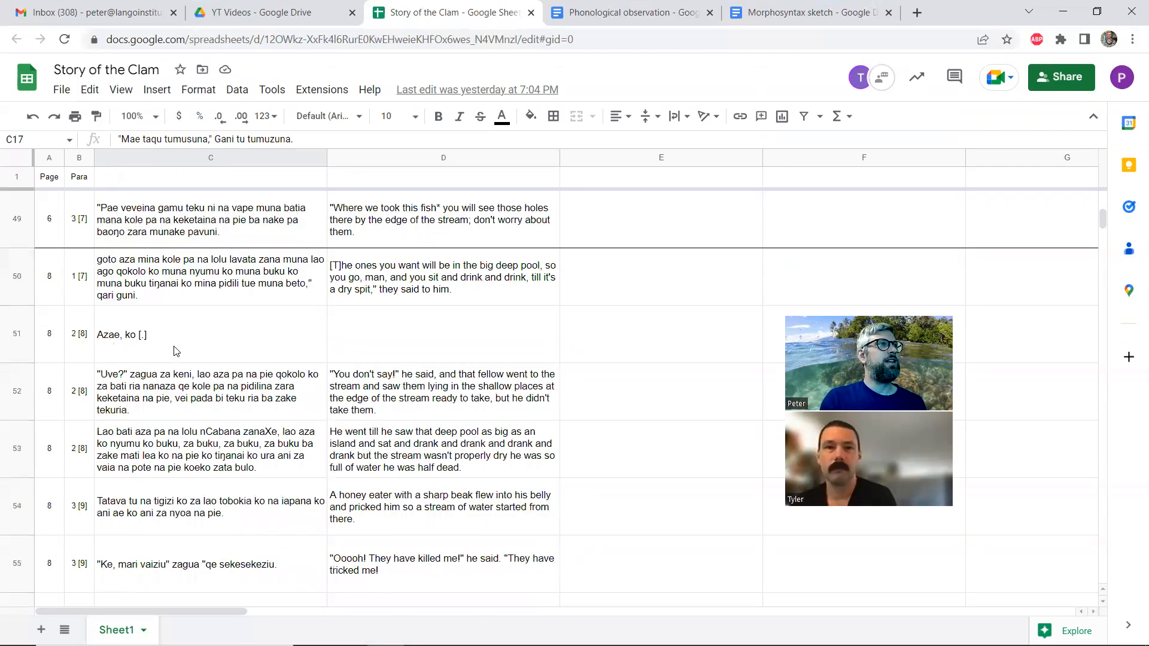
{"action": "left_click", "coordinate": [177, 349]}
{"action": "scroll", "coordinate": [177, 349], "scroll_direction": "down", "scroll_amount": 3}
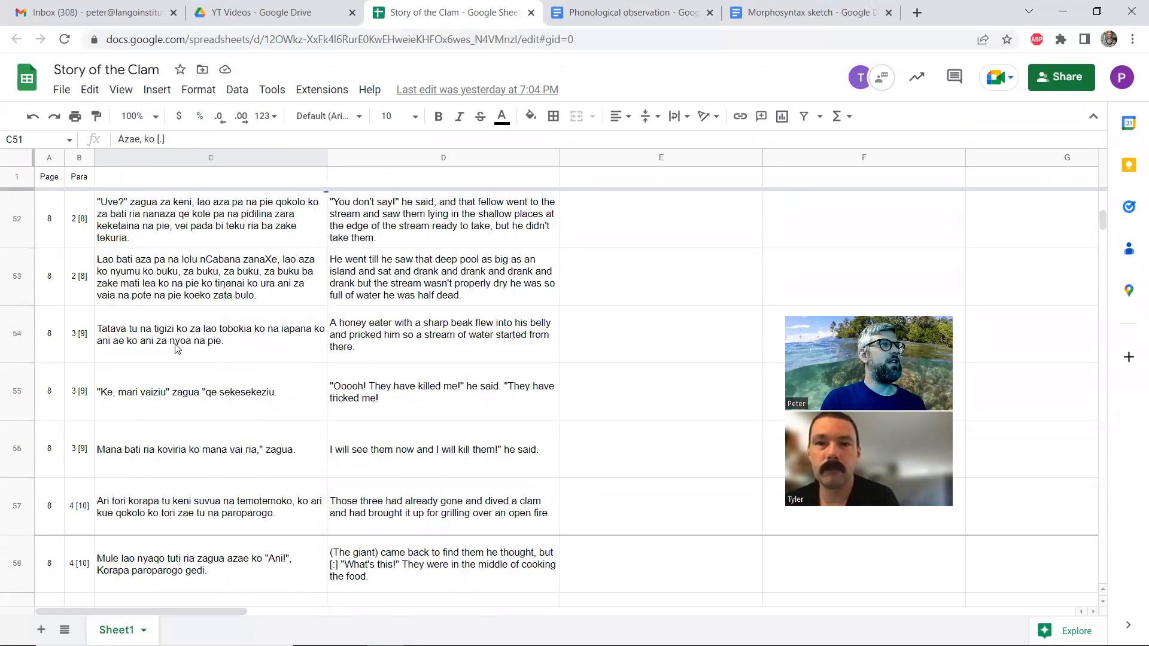
{"action": "left_click", "coordinate": [163, 507]}
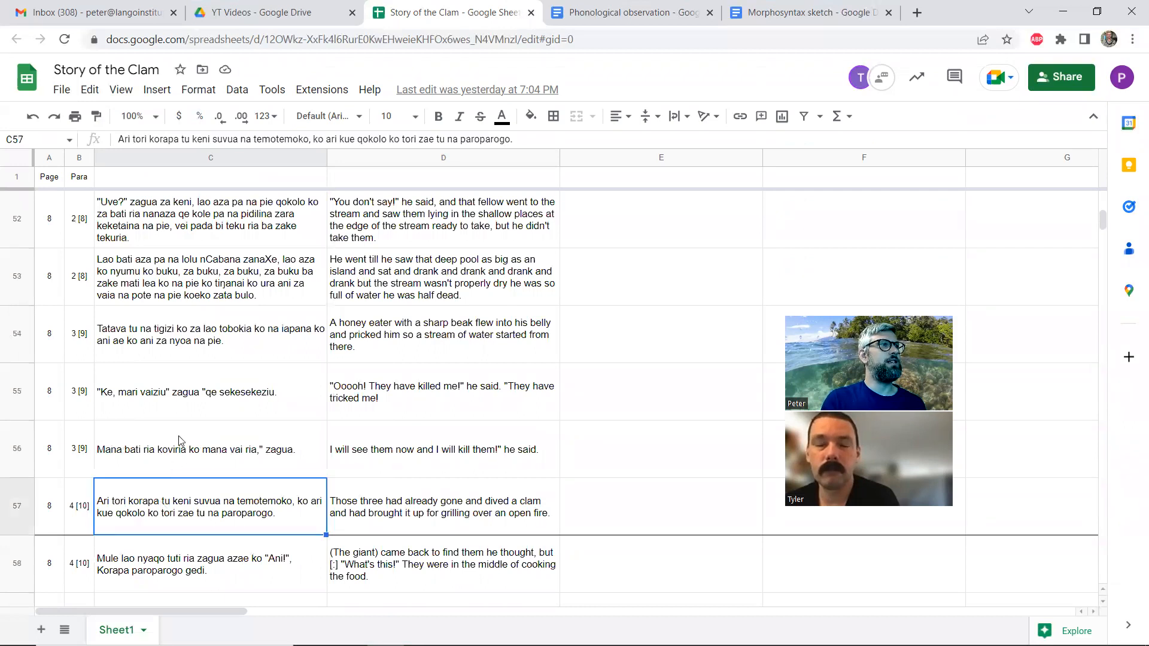
{"action": "scroll", "coordinate": [178, 440], "scroll_direction": "down", "scroll_amount": 1}
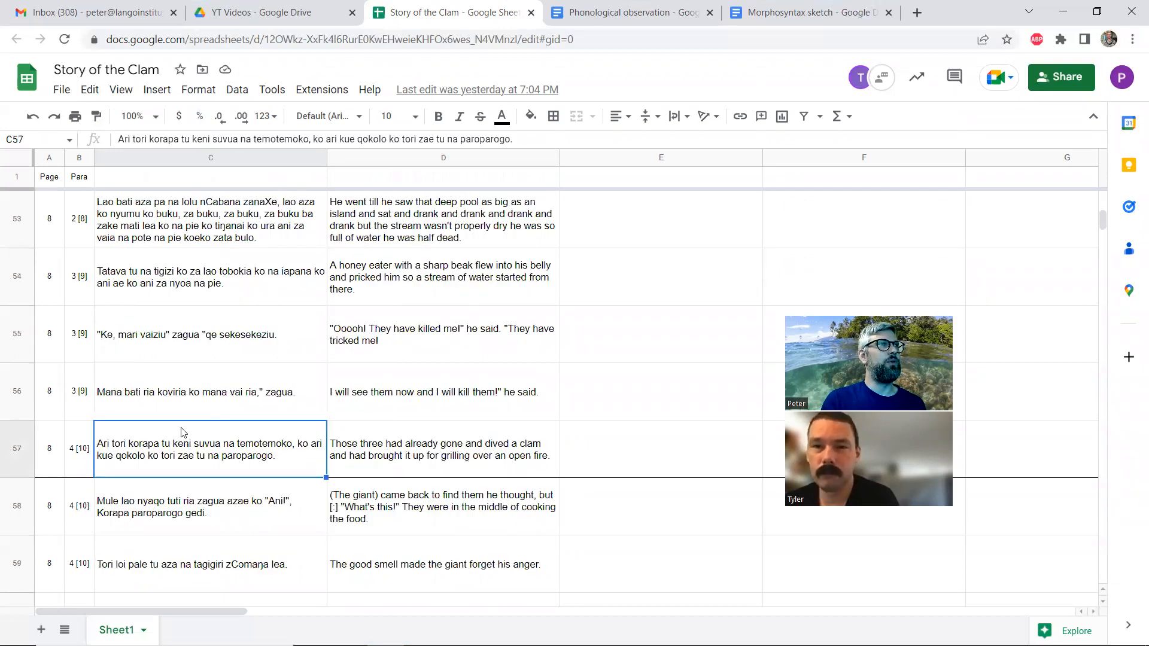
{"action": "scroll", "coordinate": [194, 353], "scroll_direction": "up", "scroll_amount": 1}
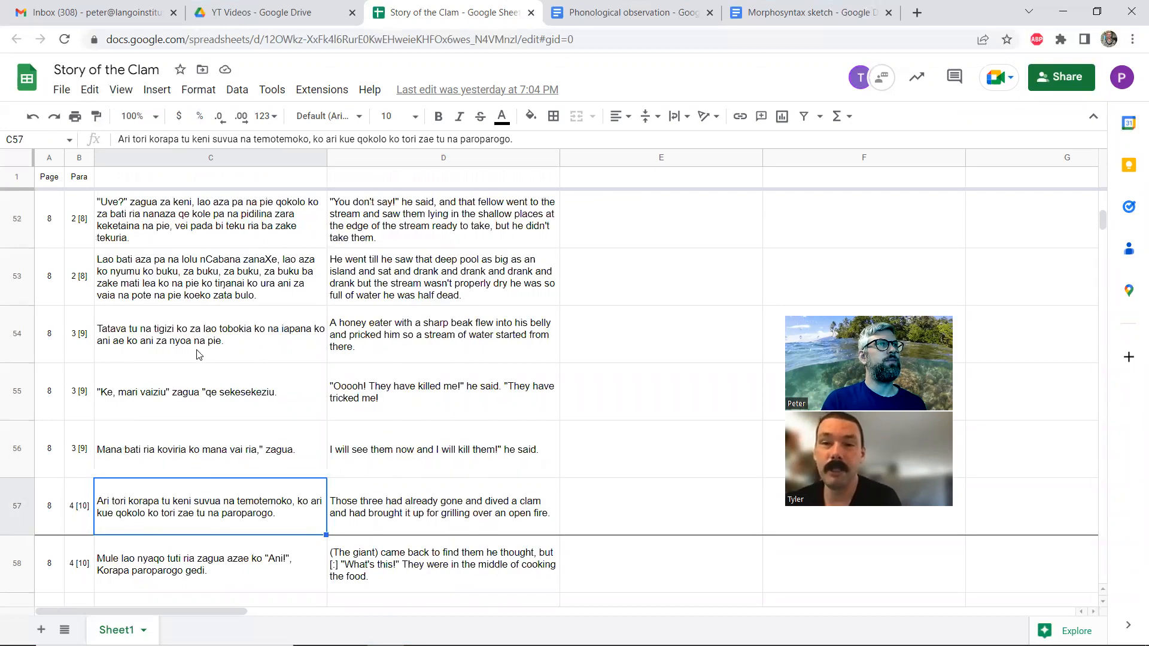
{"action": "left_click", "coordinate": [203, 354]}
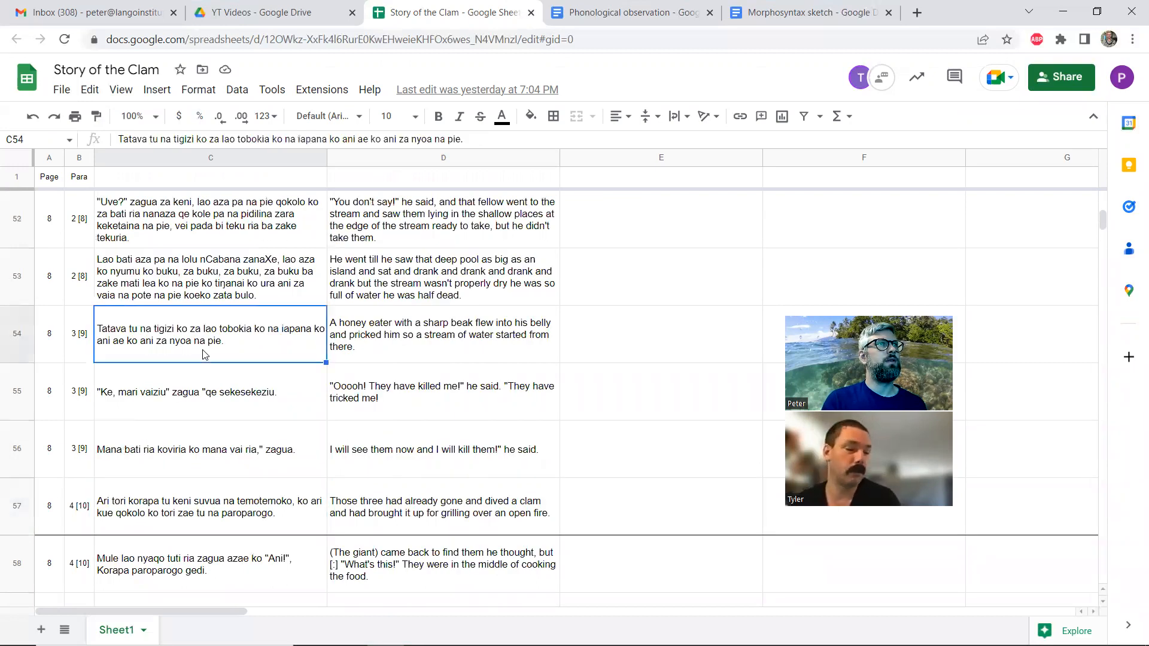
Examine the lines from row 54 to row 69, comparing the ones mentioning "my three grandchildren", and select the translation in D67
{"action": "scroll", "coordinate": [203, 355], "scroll_direction": "down", "scroll_amount": 3}
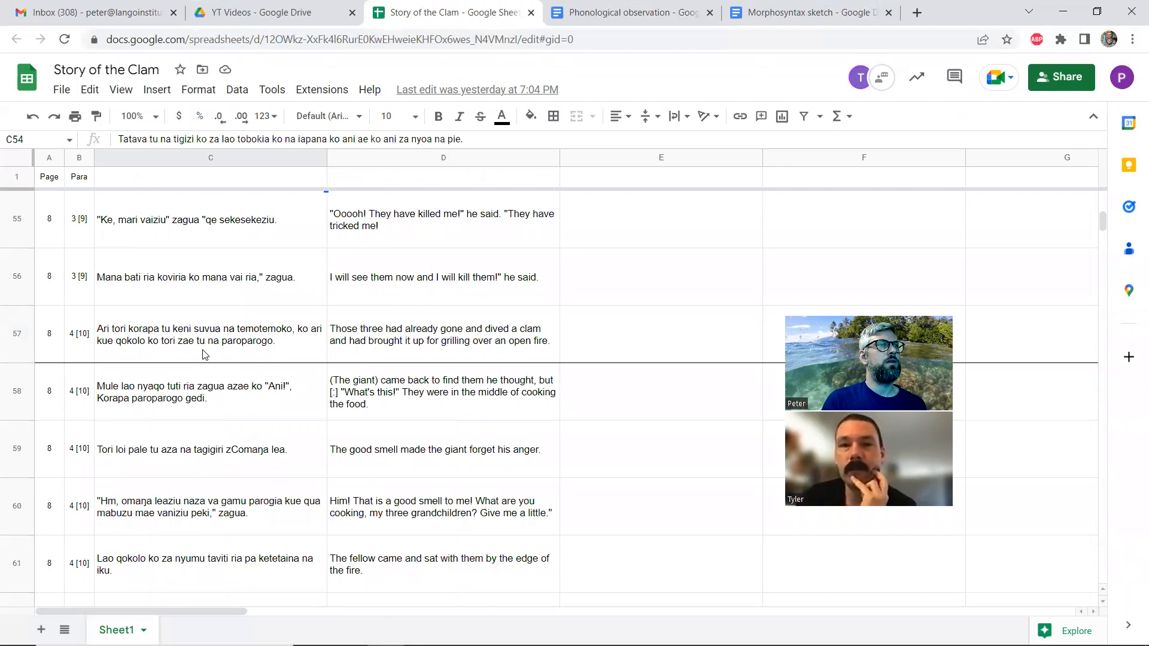
{"action": "scroll", "coordinate": [203, 354], "scroll_direction": "down", "scroll_amount": 1}
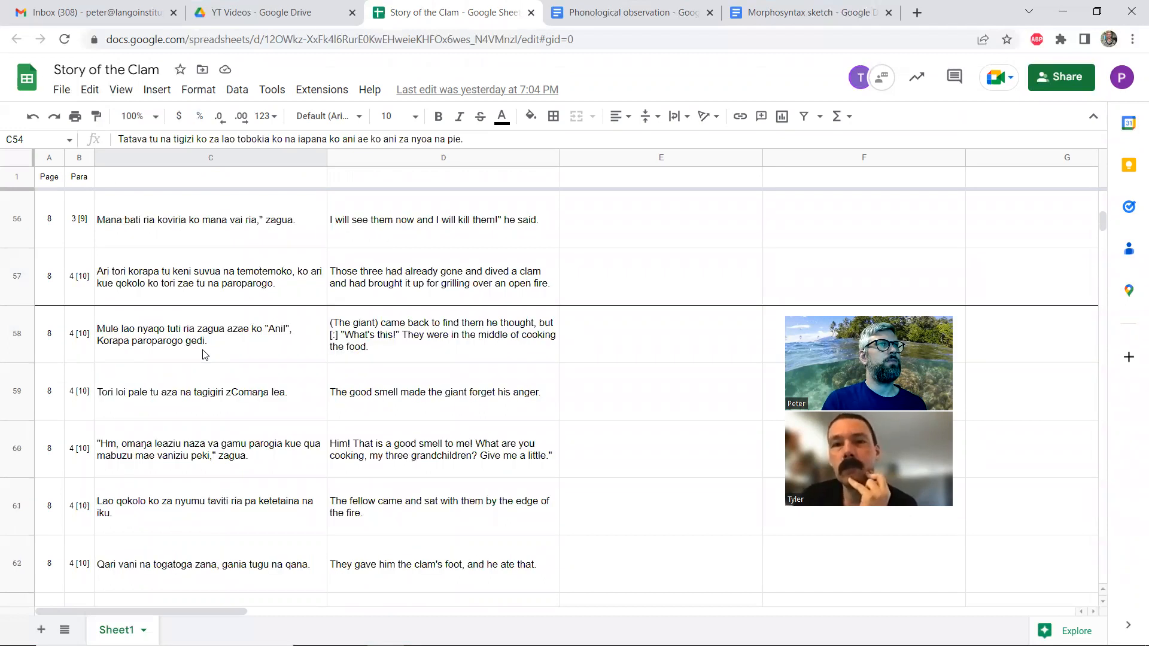
{"action": "scroll", "coordinate": [203, 355], "scroll_direction": "up", "scroll_amount": 1}
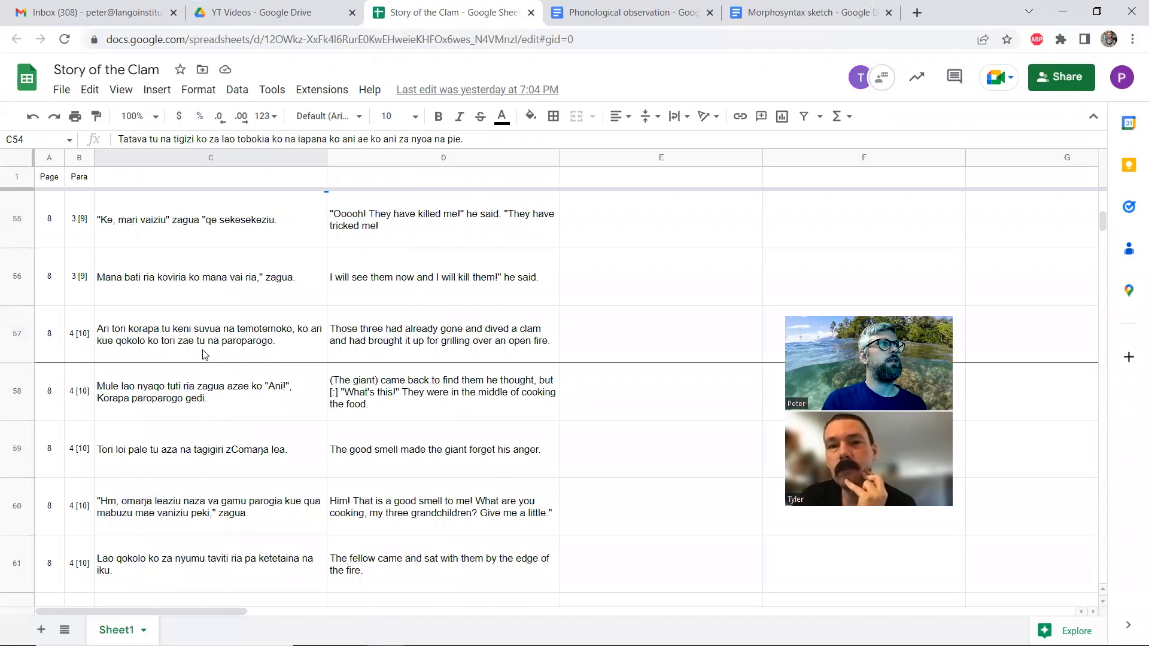
{"action": "scroll", "coordinate": [204, 354], "scroll_direction": "up", "scroll_amount": 1}
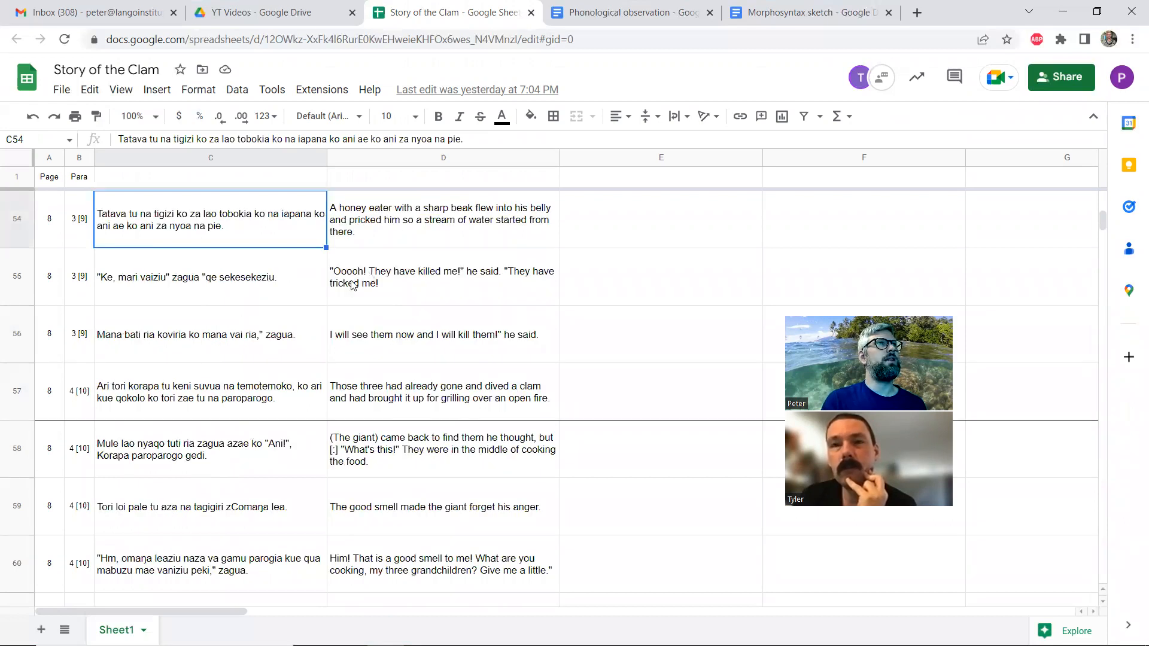
{"action": "scroll", "coordinate": [239, 286], "scroll_direction": "down", "scroll_amount": 2}
{"action": "scroll", "coordinate": [239, 288], "scroll_direction": "down", "scroll_amount": 1}
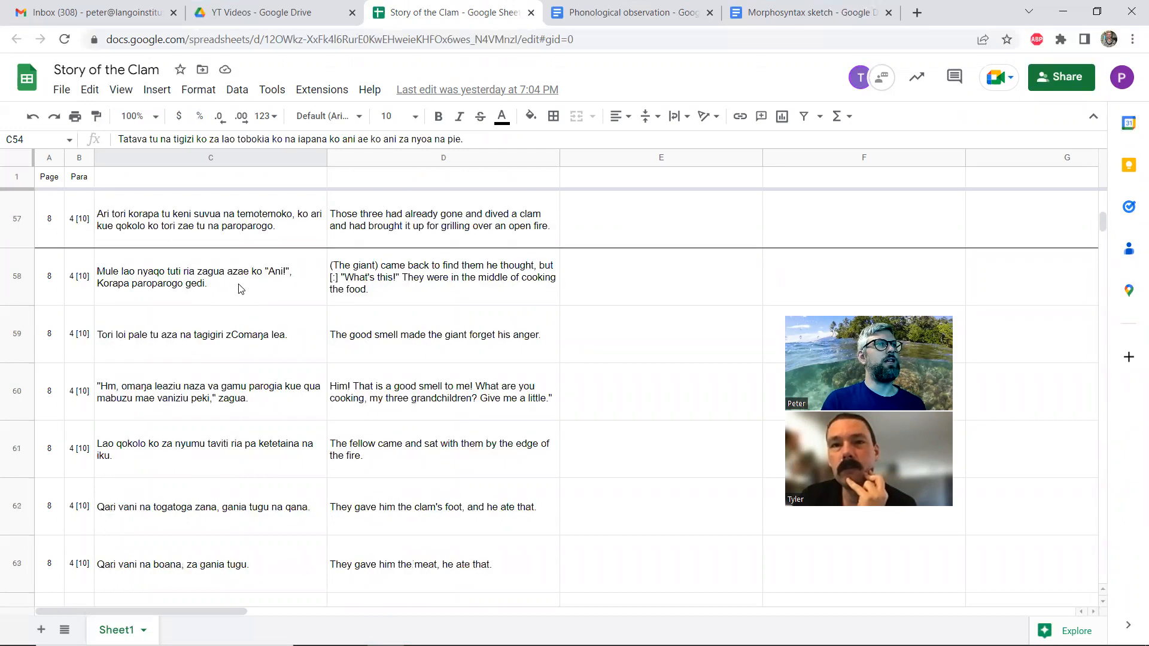
{"action": "scroll", "coordinate": [239, 289], "scroll_direction": "down", "scroll_amount": 6}
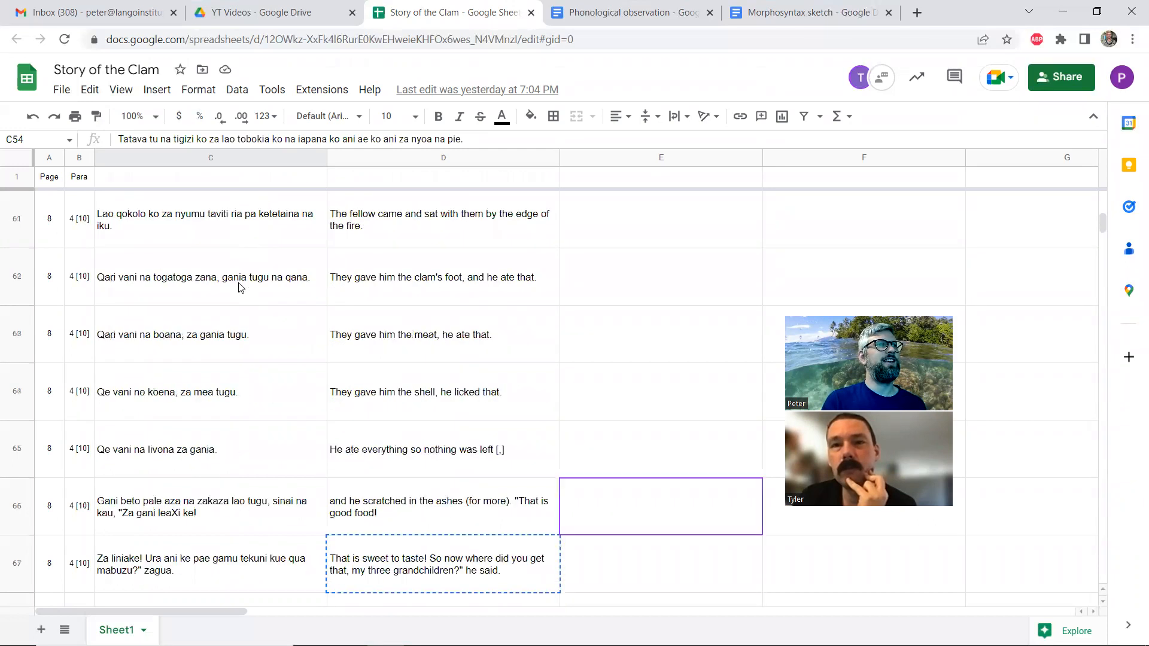
{"action": "left_click", "coordinate": [413, 447]}
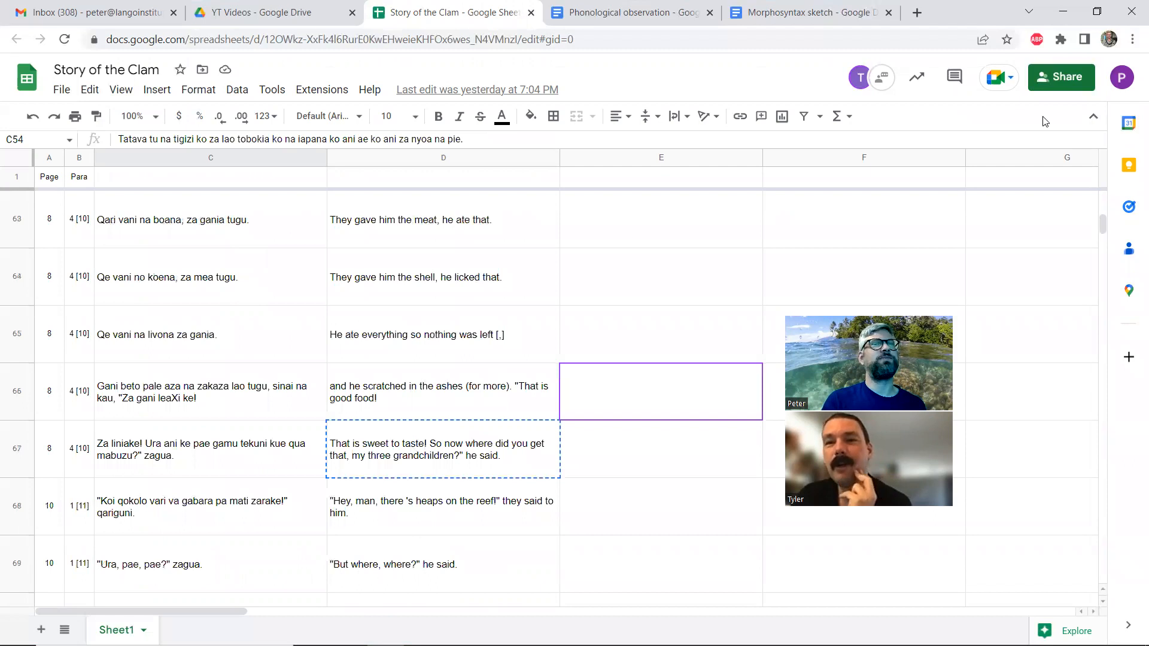
Restore the spreadsheet window to its smaller size, switch back to FieldWorks and show the text in the Gloss view
{"action": "left_click", "coordinate": [1097, 13]}
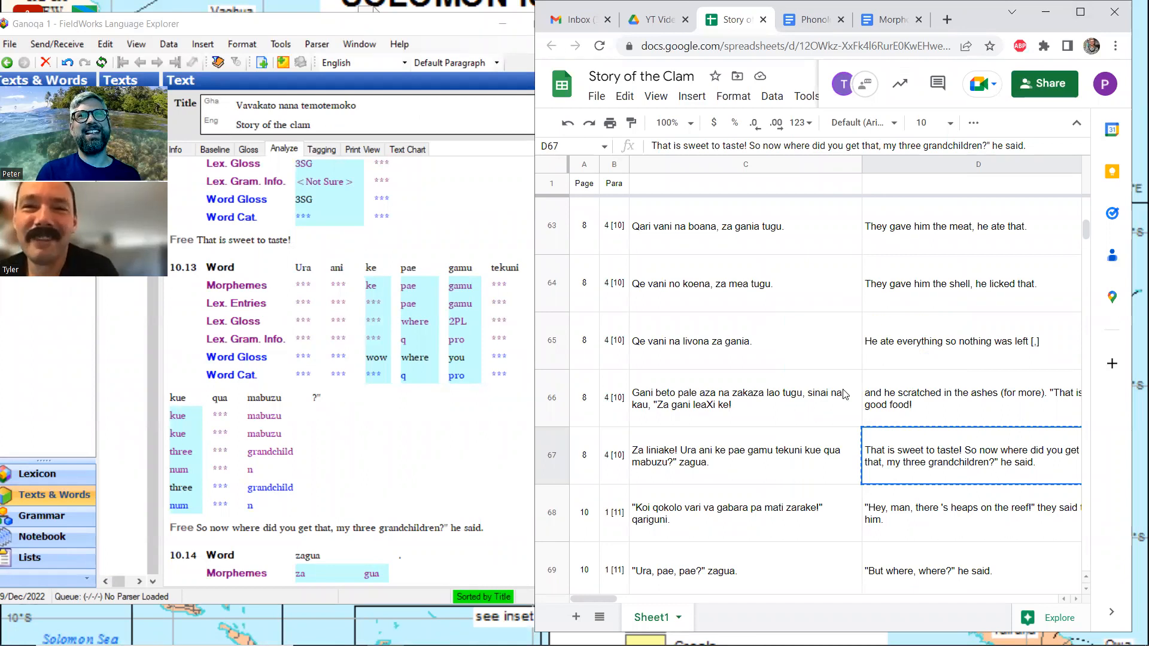
{"action": "left_click", "coordinate": [252, 161]}
{"action": "left_click", "coordinate": [252, 150]}
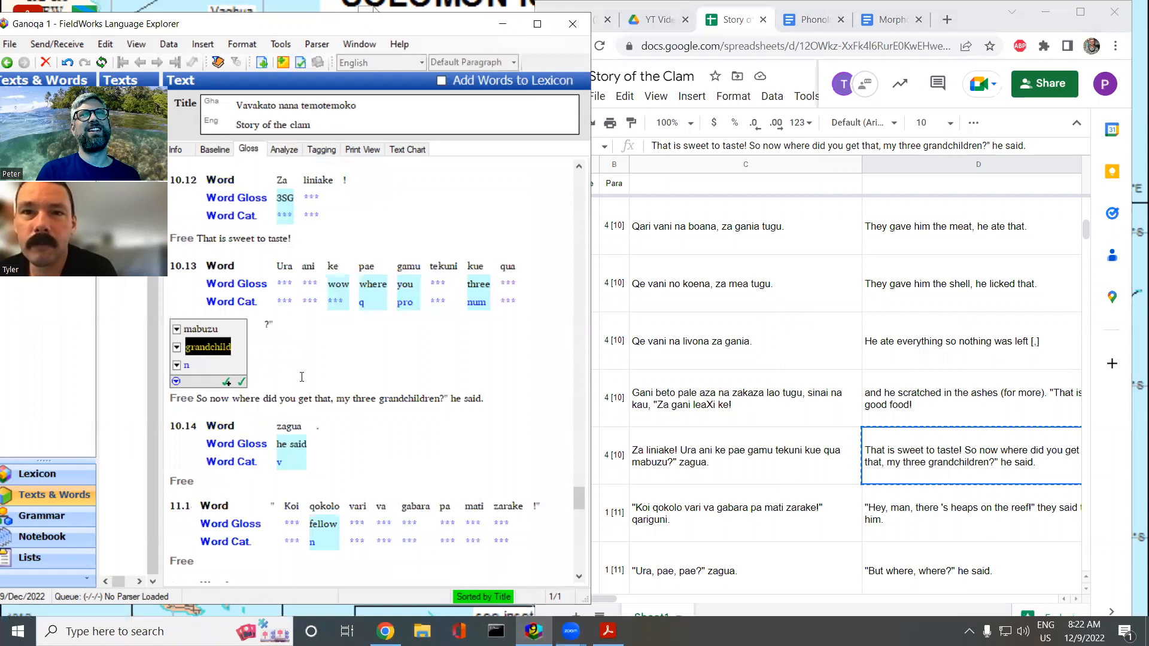
Move "he said." from the end of line 10.13's free translation into the empty free translation of line 10.14
{"action": "scroll", "coordinate": [300, 351], "scroll_direction": "down", "scroll_amount": 3}
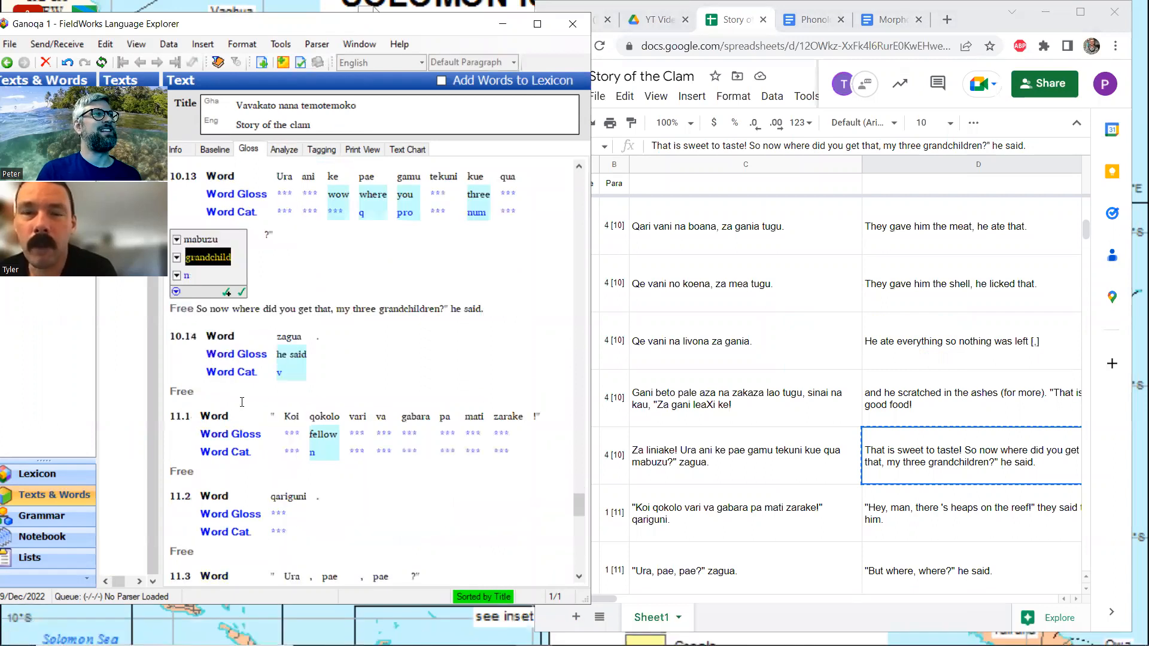
{"action": "left_click", "coordinate": [238, 395]}
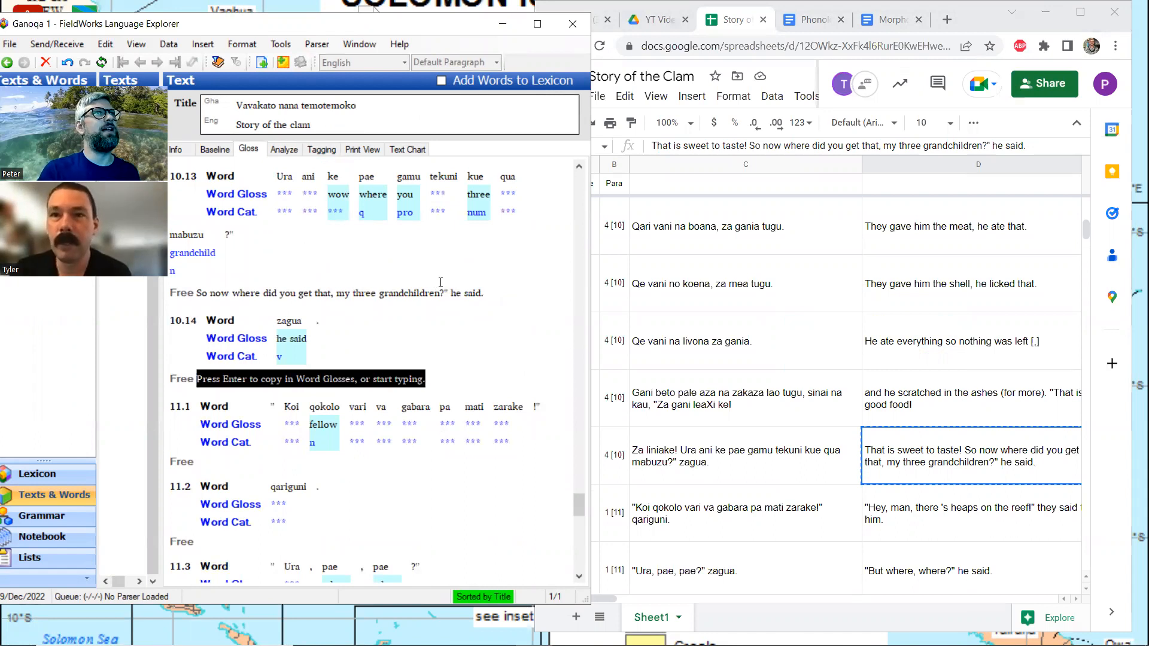
{"action": "left_click_drag", "start_coordinate": [451, 292], "coordinate": [484, 293]}
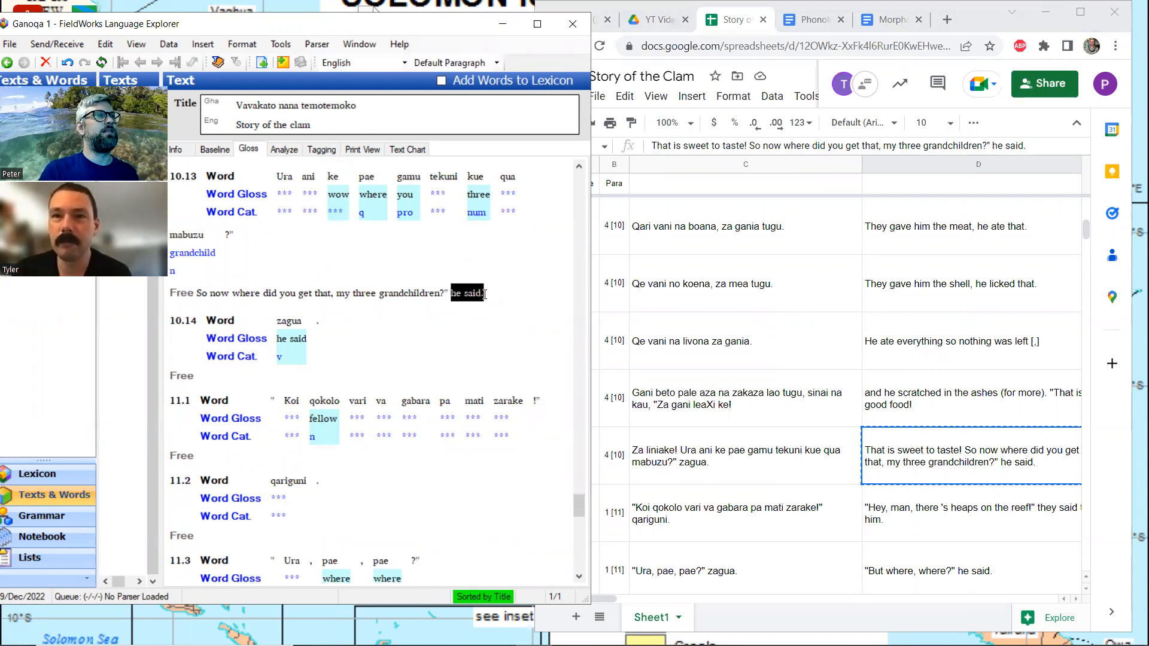
{"action": "key", "text": "ctrl+x"}
{"action": "left_click", "coordinate": [225, 379]}
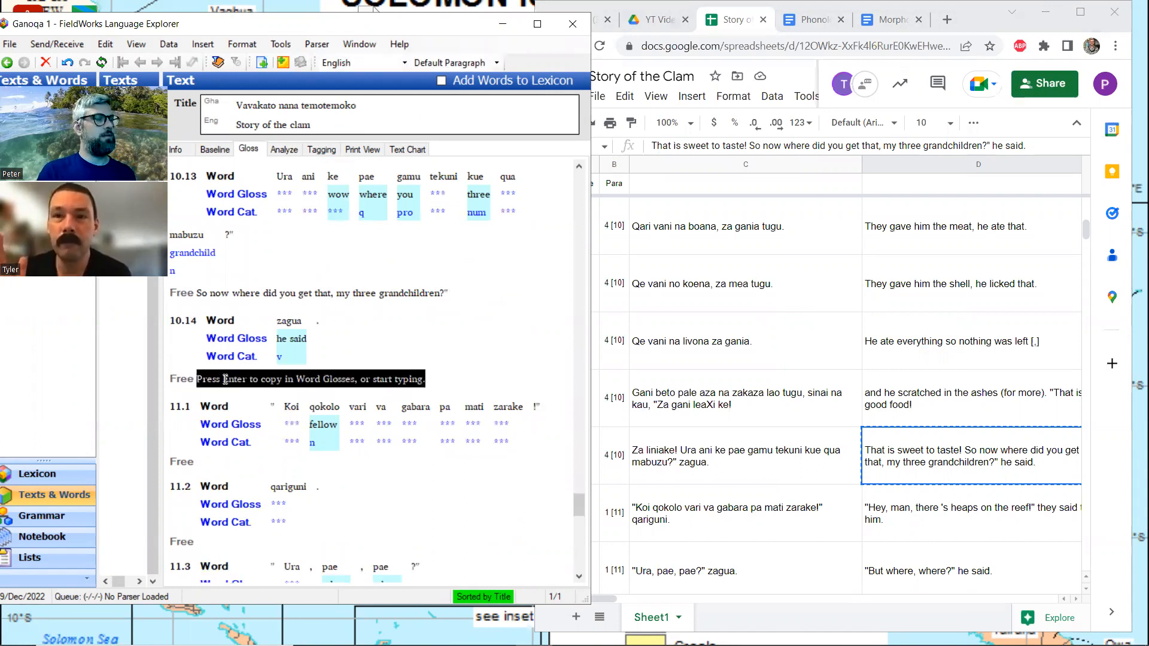
{"action": "key", "text": "ctrl+v"}
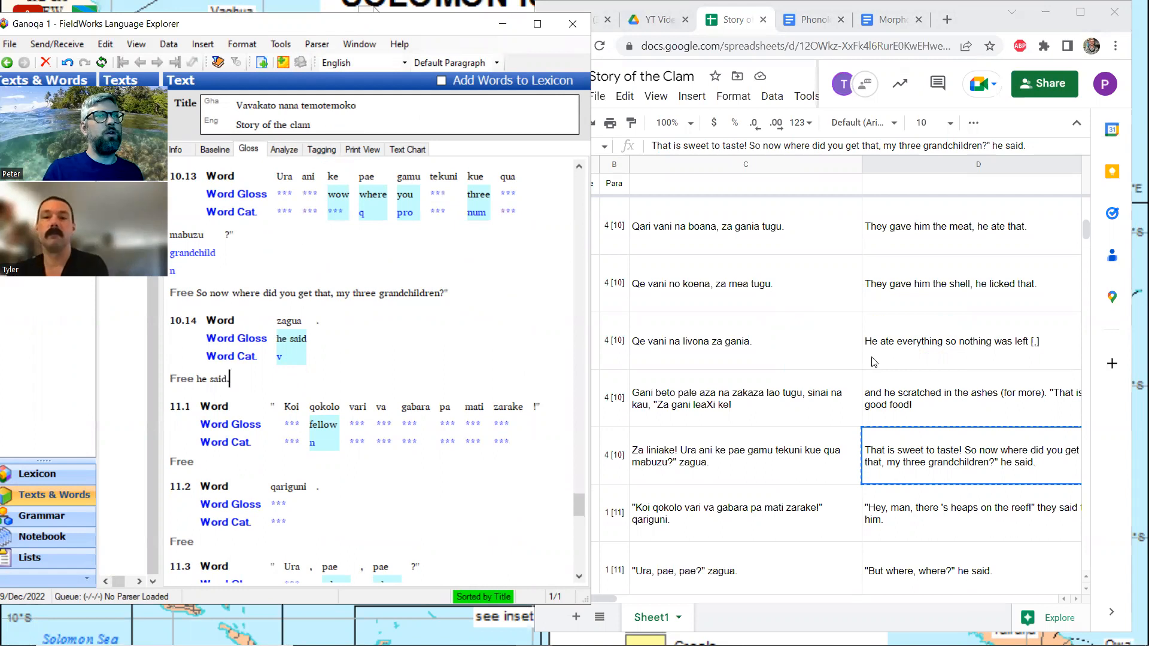
Copy the translation in D68 of the Story of the Clam spreadsheet into line 11.2's free translation in FieldWorks
{"action": "left_click", "coordinate": [969, 509]}
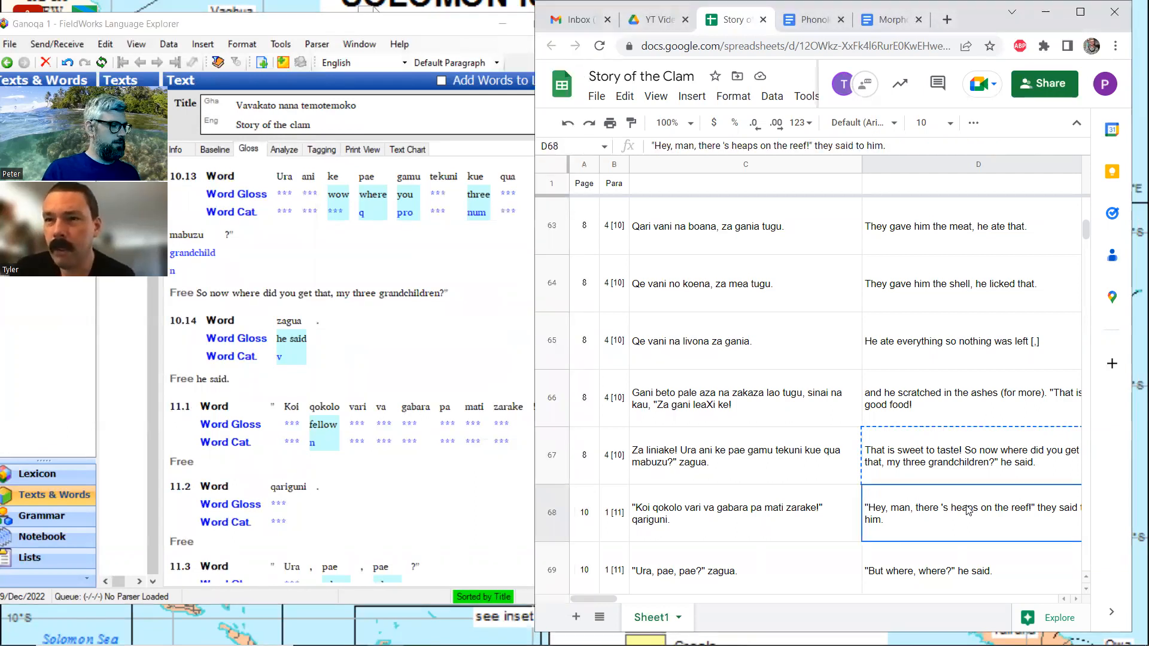
{"action": "key", "text": "ctrl+c"}
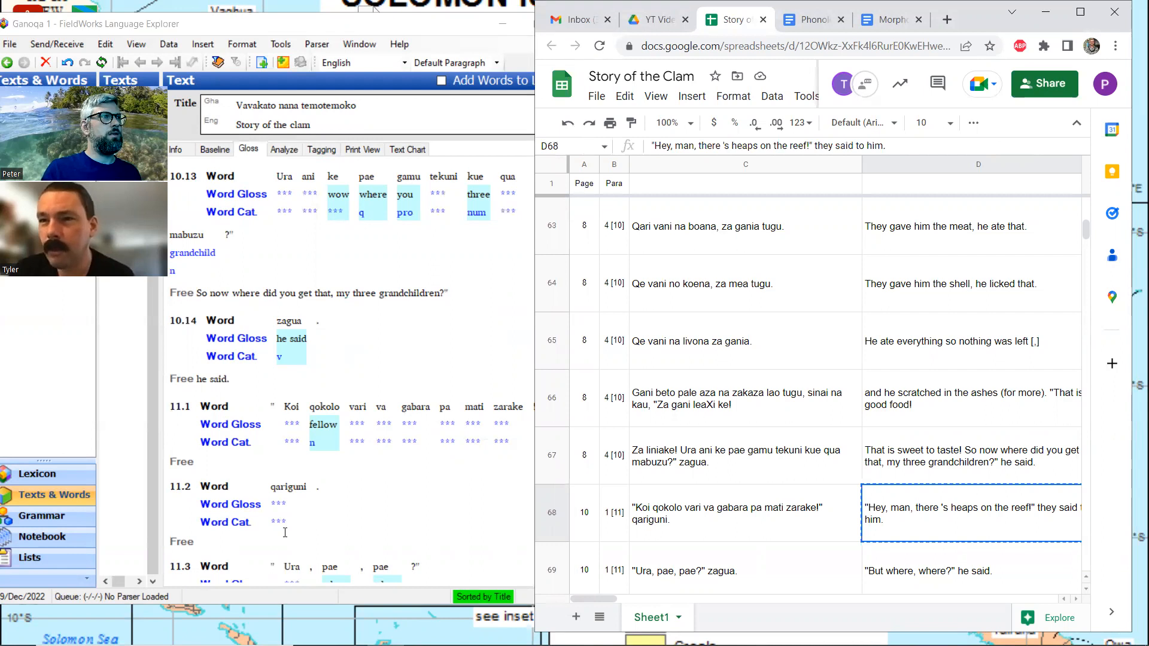
{"action": "left_click", "coordinate": [224, 556]}
{"action": "left_click", "coordinate": [224, 557]}
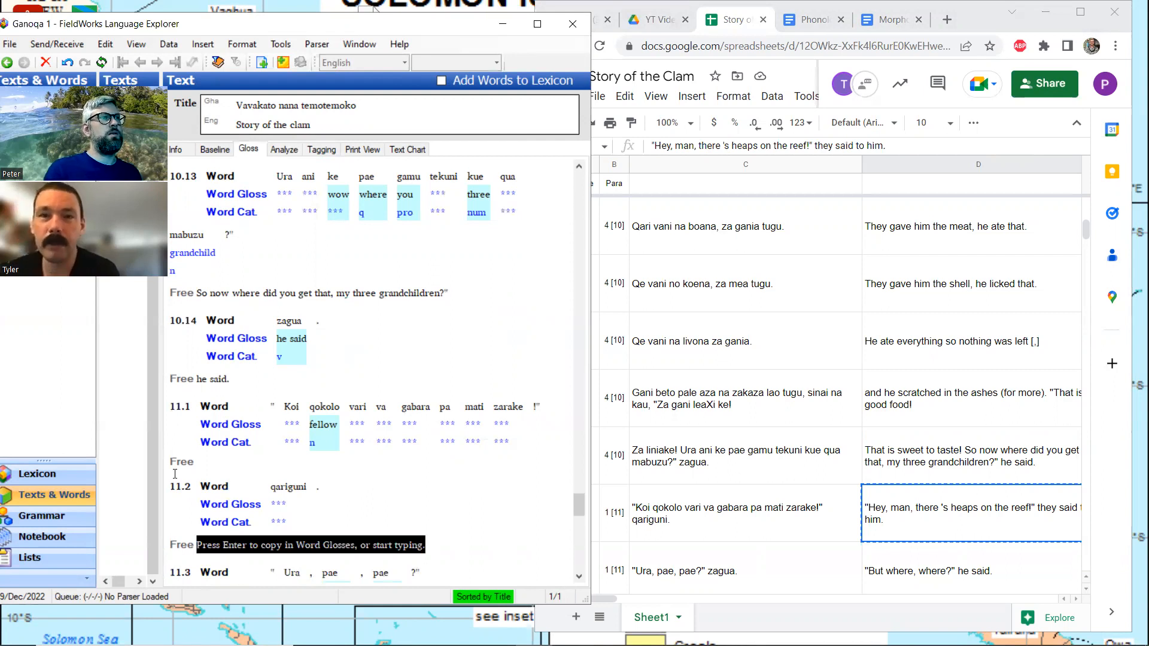
{"action": "key", "text": "ctrl+v"}
Move the quoted sentence from line 11.2's free translation to line 11.1 and remove the stray space so it reads "there's heaps on the reef!"
{"action": "key", "text": "Left"}
{"action": "key", "text": "Left"}
{"action": "key", "text": "Left"}
{"action": "key", "text": "Left"}
{"action": "key", "text": "Left"}
{"action": "key", "text": "Left"}
{"action": "key", "text": "Left"}
{"action": "key", "text": "Left"}
{"action": "key", "text": "Left"}
{"action": "key", "text": "Left"}
{"action": "key", "text": "Left"}
{"action": "key", "text": "Left"}
{"action": "key", "text": "Left"}
{"action": "key", "text": "Left"}
{"action": "key", "text": "Left"}
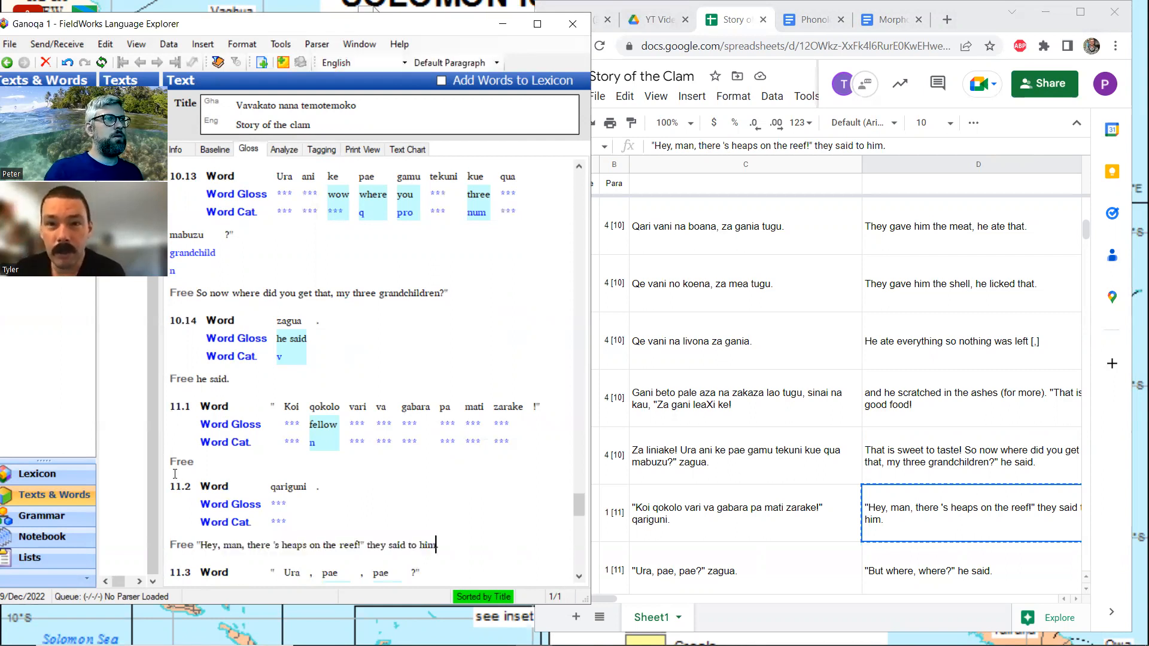
{"action": "key", "text": "shift+Left"}
{"action": "key", "text": "shift+Left"}
{"action": "key", "text": "shift+Left"}
{"action": "key", "text": "shift+Left"}
{"action": "key", "text": "shift+Left"}
{"action": "key", "text": "shift+Left"}
{"action": "key", "text": "shift+Left"}
{"action": "key", "text": "shift+Left"}
{"action": "key", "text": "shift+Left"}
{"action": "key", "text": "shift+Left"}
{"action": "key", "text": "shift+Left"}
{"action": "key", "text": "shift+Left"}
{"action": "key", "text": "shift+Left"}
{"action": "key", "text": "shift+Left"}
{"action": "key", "text": "shift+Left"}
{"action": "key", "text": "shift+Left"}
{"action": "key", "text": "shift+Left"}
{"action": "key", "text": "shift+Left"}
{"action": "key", "text": "shift+Left"}
{"action": "key", "text": "shift+Left"}
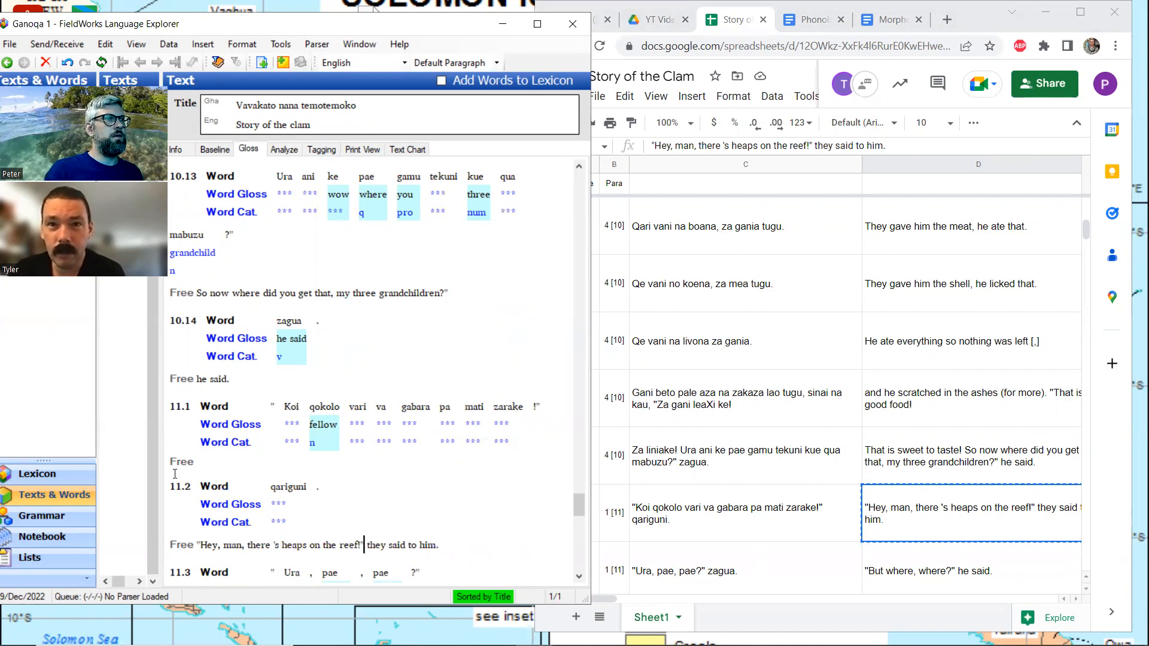
{"action": "key", "text": "shift+Left"}
{"action": "key", "text": "shift+Left"}
{"action": "key", "text": "shift+Left"}
{"action": "key", "text": "shift+Left"}
{"action": "key", "text": "shift+Left"}
{"action": "key", "text": "shift+Left"}
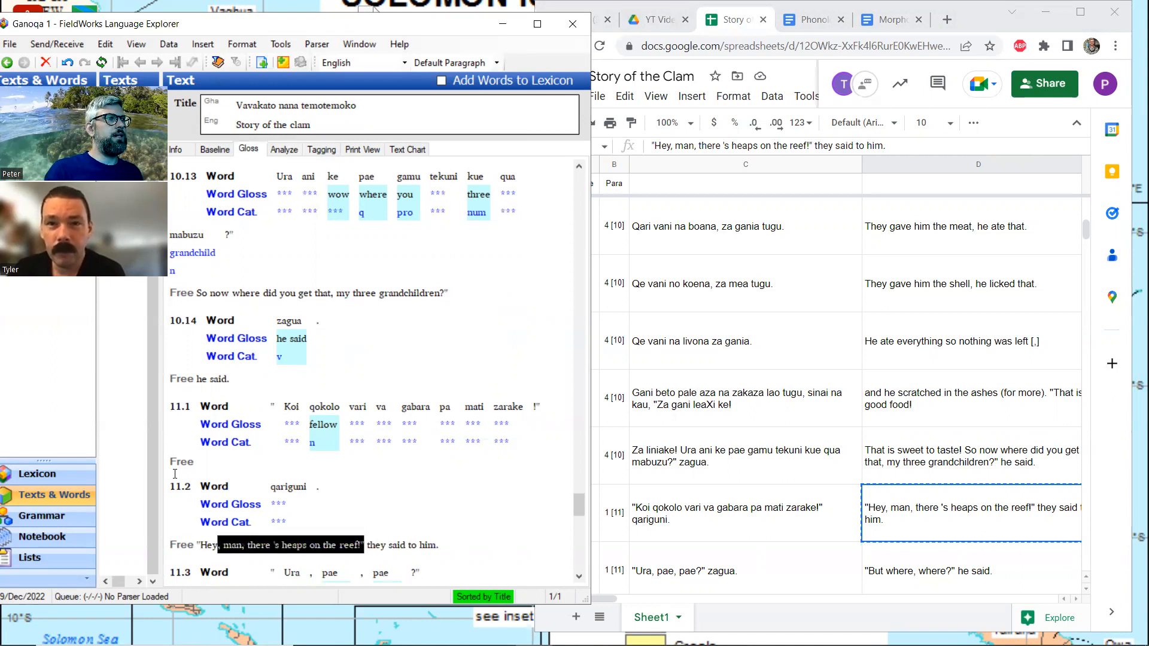
{"action": "key", "text": "ctrl+x"}
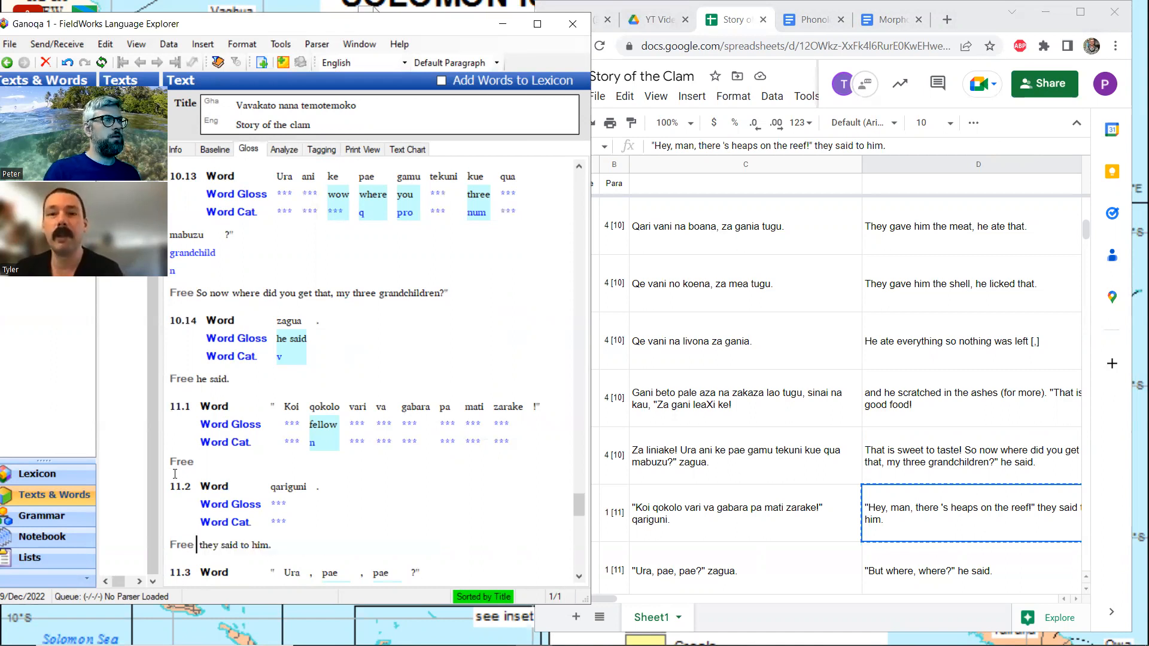
{"action": "left_click", "coordinate": [215, 456]}
{"action": "key", "text": "ctrl+v"}
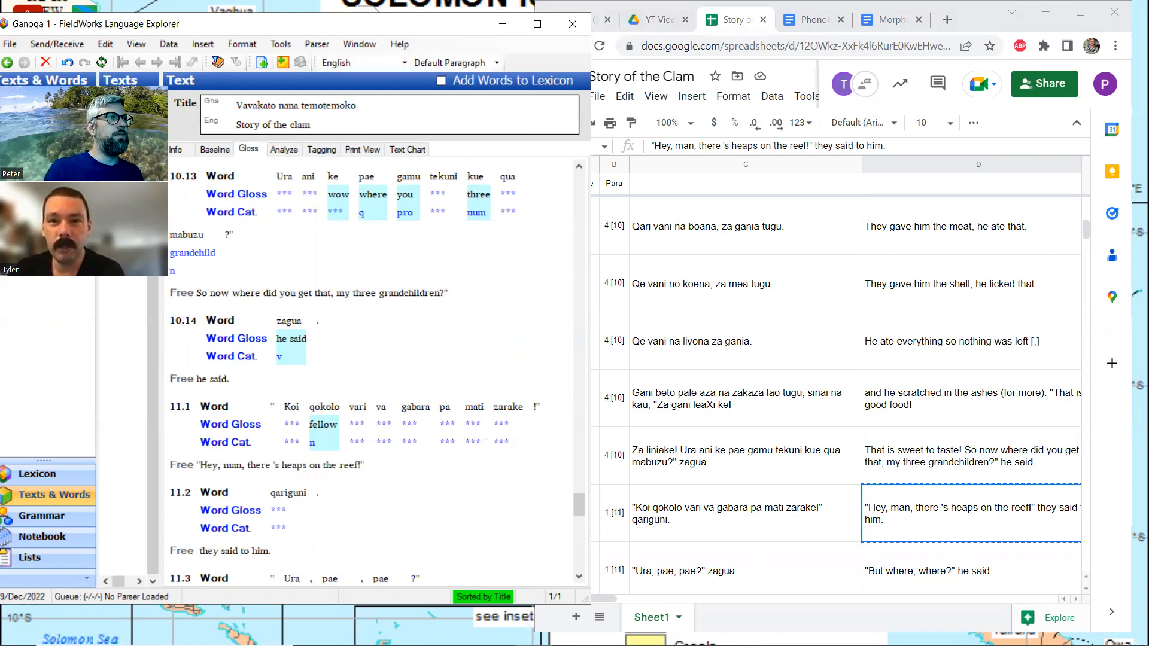
{"action": "left_click", "coordinate": [274, 465]}
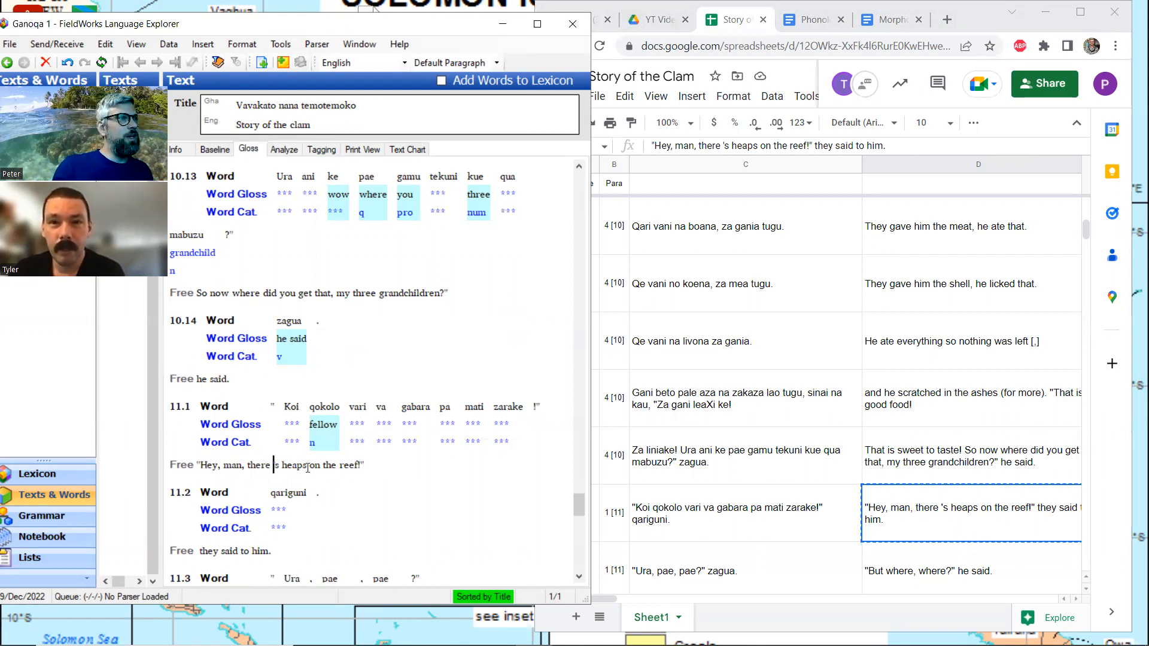
{"action": "key", "text": "BackSpace"}
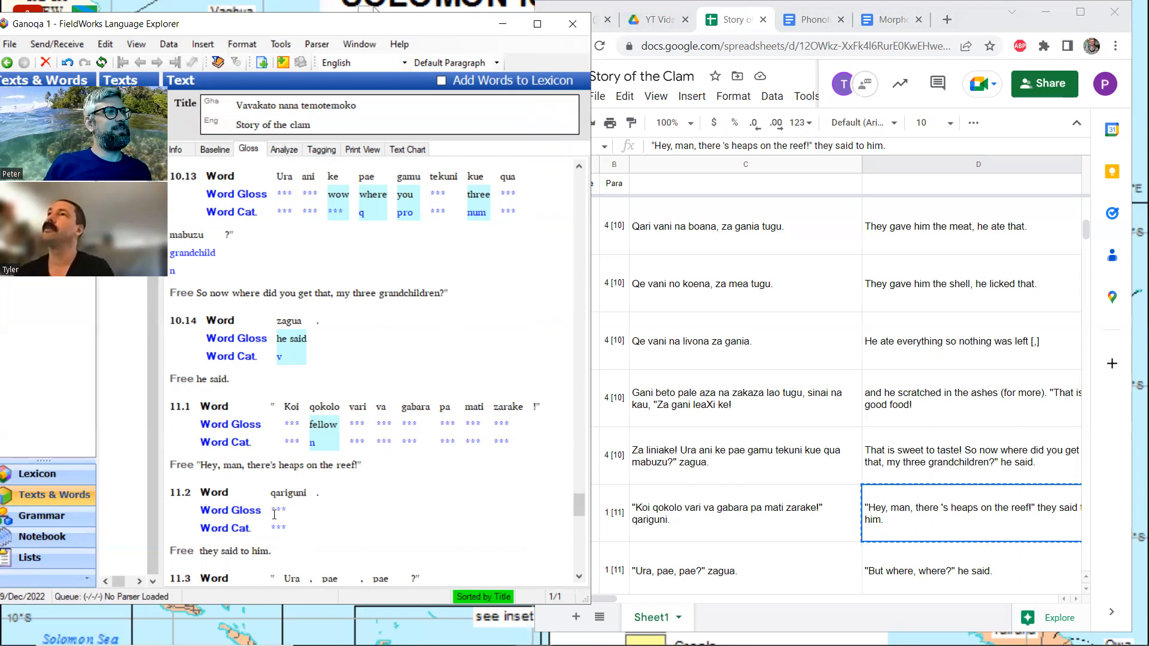
Copy the translation "But where, where?" he said. from spreadsheet cell D69 into line 11.3's free translation in FieldWorks
{"action": "scroll", "coordinate": [290, 510], "scroll_direction": "down", "scroll_amount": 3}
{"action": "scroll", "coordinate": [291, 510], "scroll_direction": "down", "scroll_amount": 6}
{"action": "left_click", "coordinate": [233, 368]}
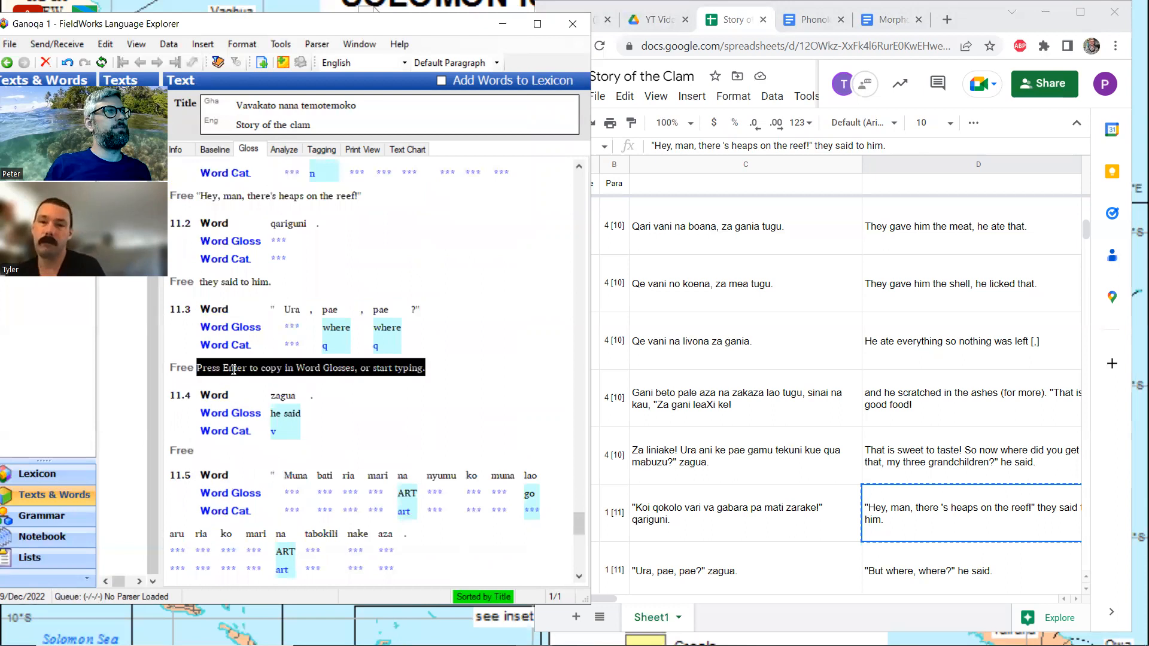
{"action": "scroll", "coordinate": [944, 422], "scroll_direction": "down", "scroll_amount": 1}
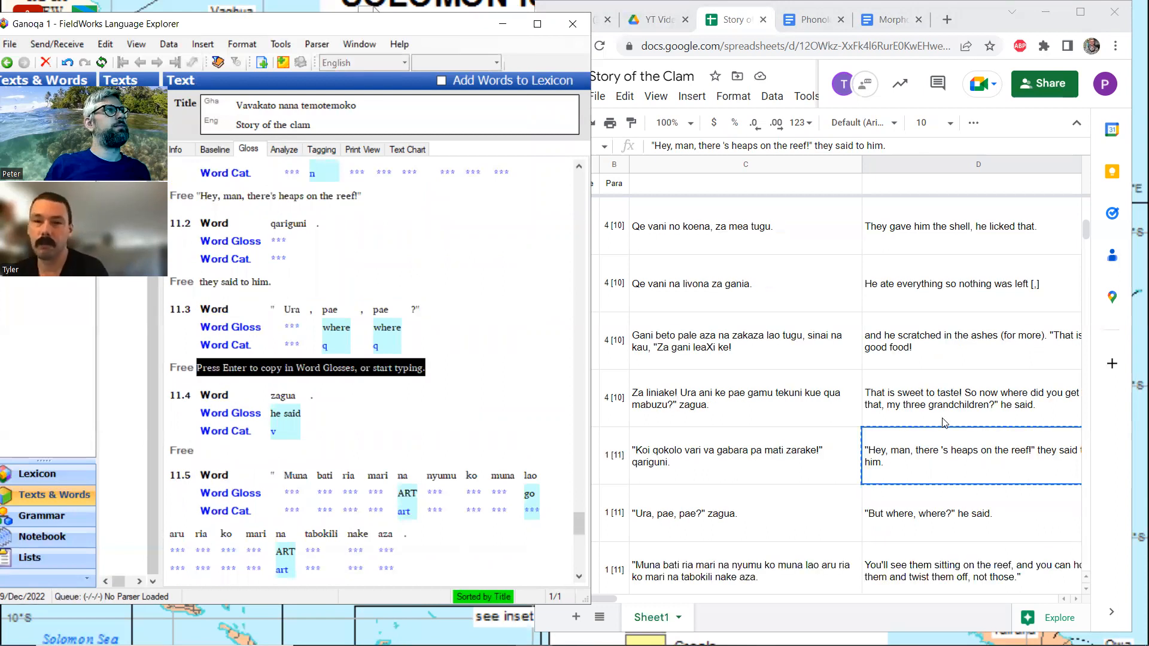
{"action": "left_click", "coordinate": [924, 513]}
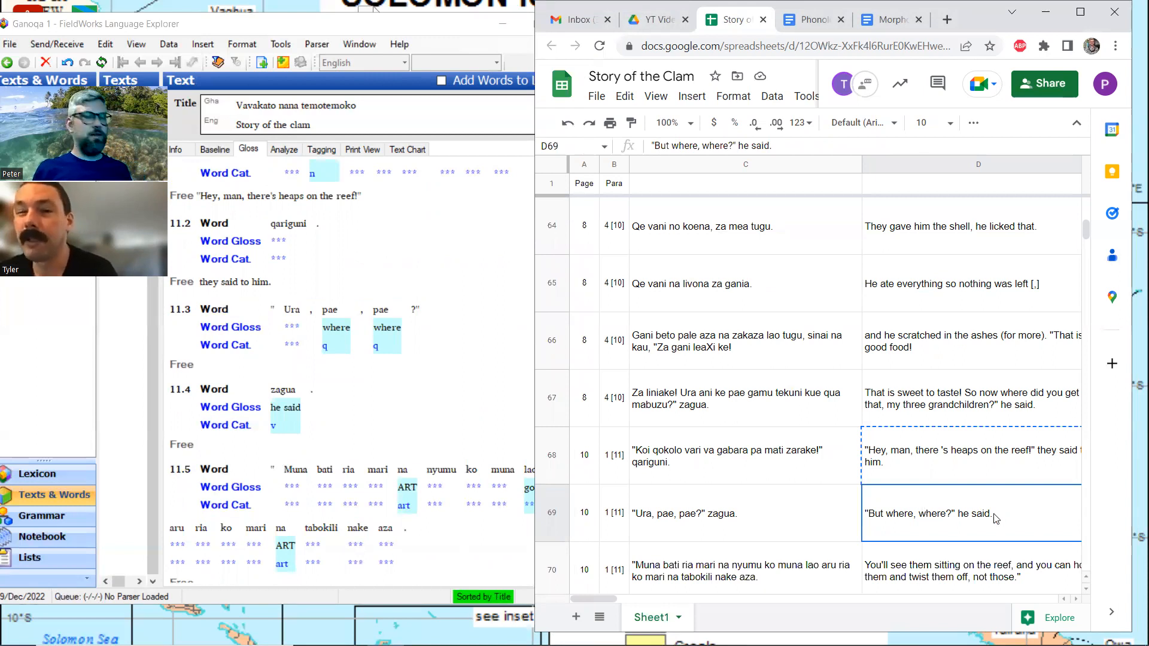
{"action": "key", "text": "ctrl+c"}
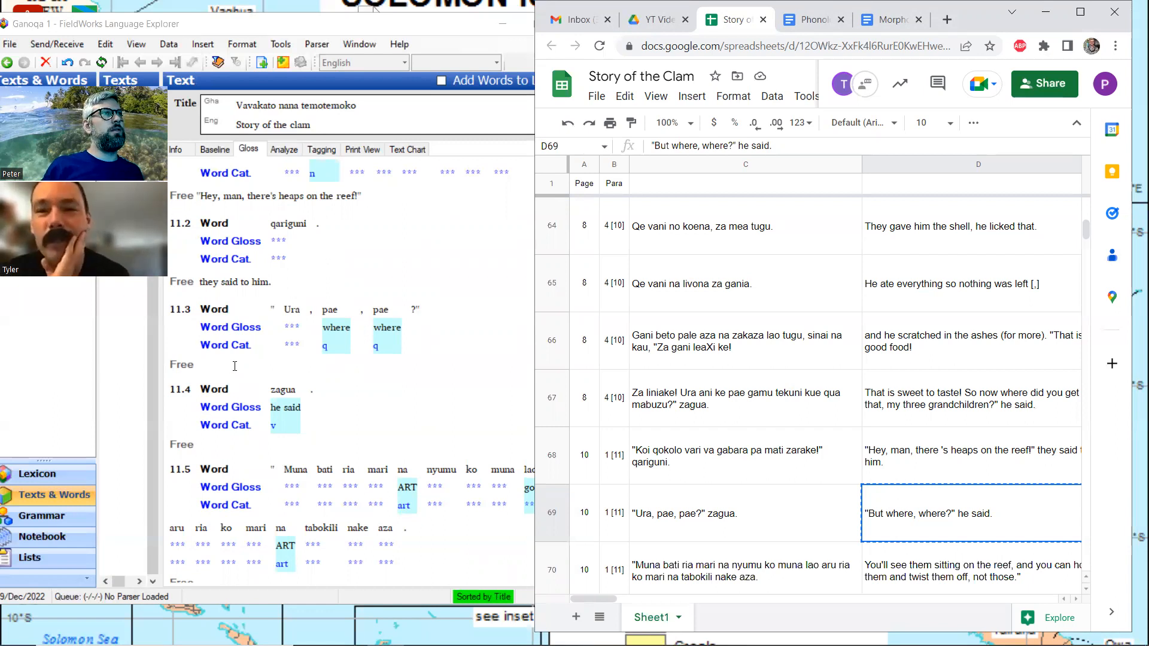
{"action": "left_click", "coordinate": [234, 367]}
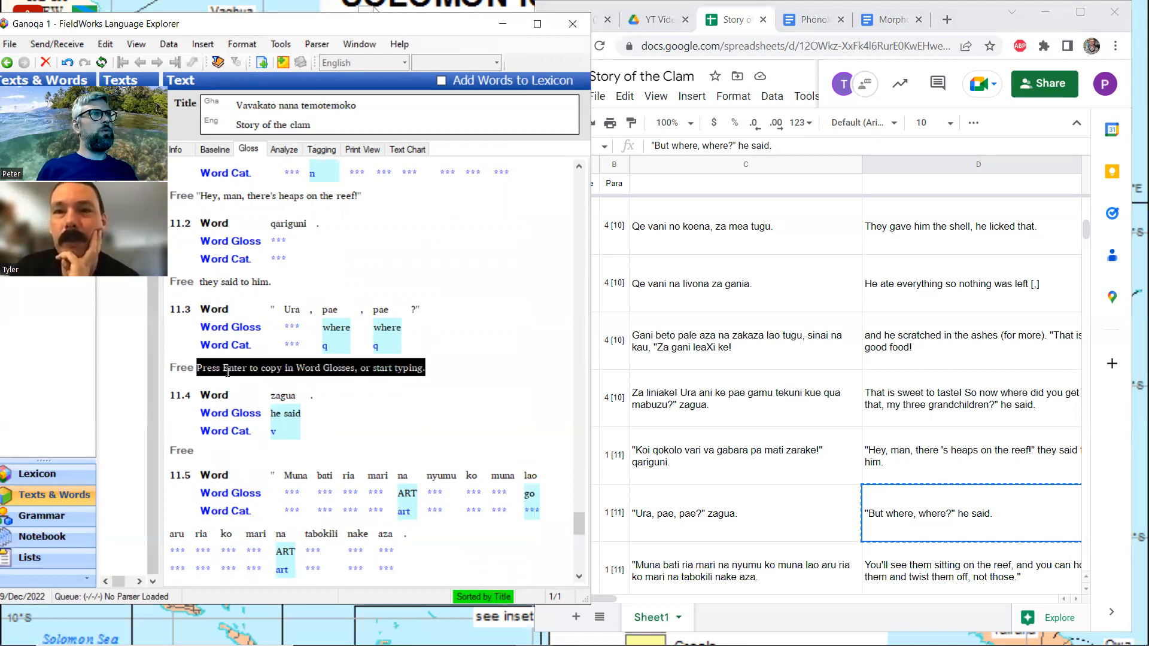
{"action": "key", "text": "ctrl+v"}
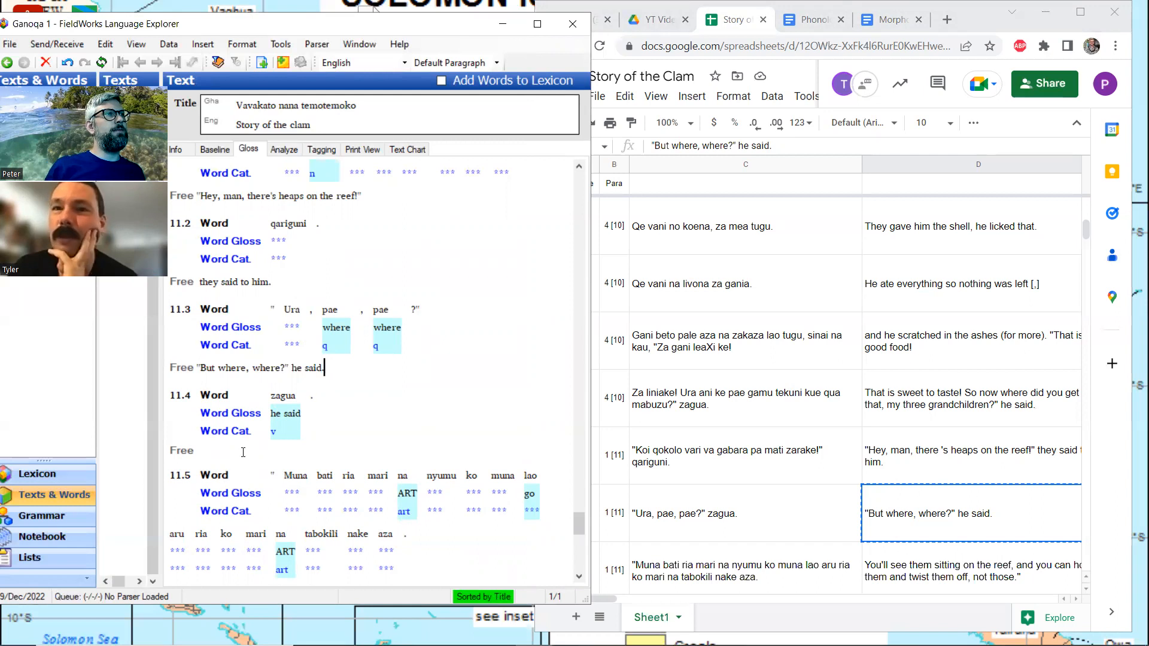
Move "he said." from line 11.3's free translation into the free translation of line 11.4
{"action": "key", "text": "shift+Left"}
{"action": "key", "text": "shift+Left"}
{"action": "key", "text": "shift+Left"}
{"action": "key", "text": "shift+Left"}
{"action": "key", "text": "shift+Left"}
{"action": "key", "text": "shift+Left"}
{"action": "key", "text": "shift+Left"}
{"action": "key", "text": "shift+Left"}
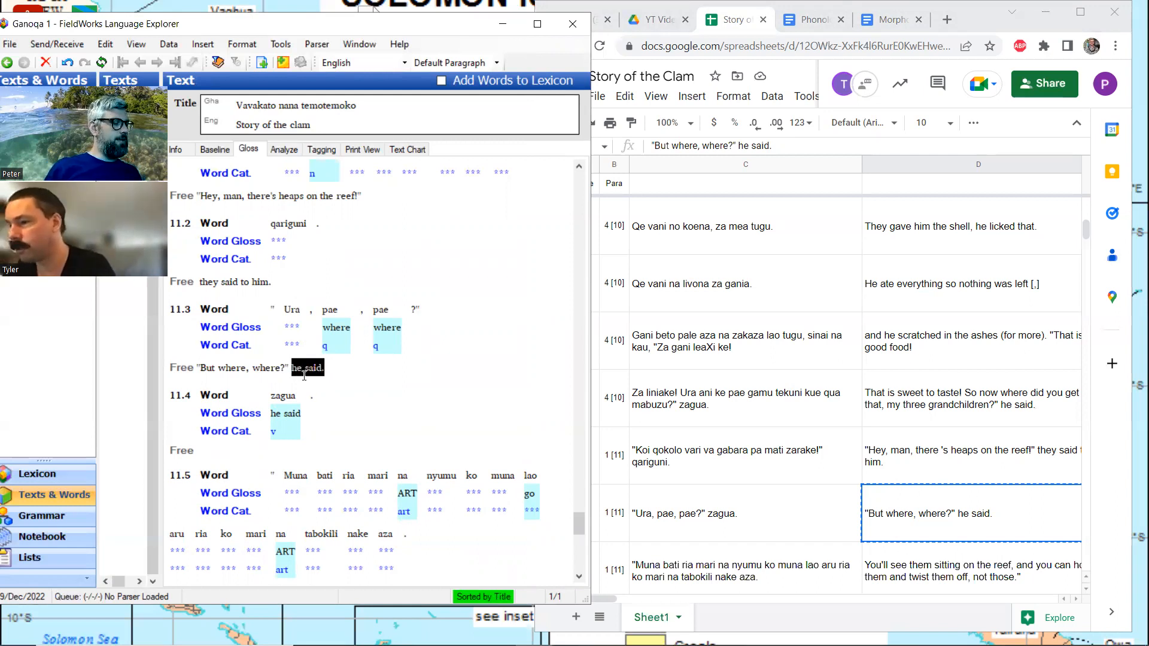
{"action": "key", "text": "ctrl+x"}
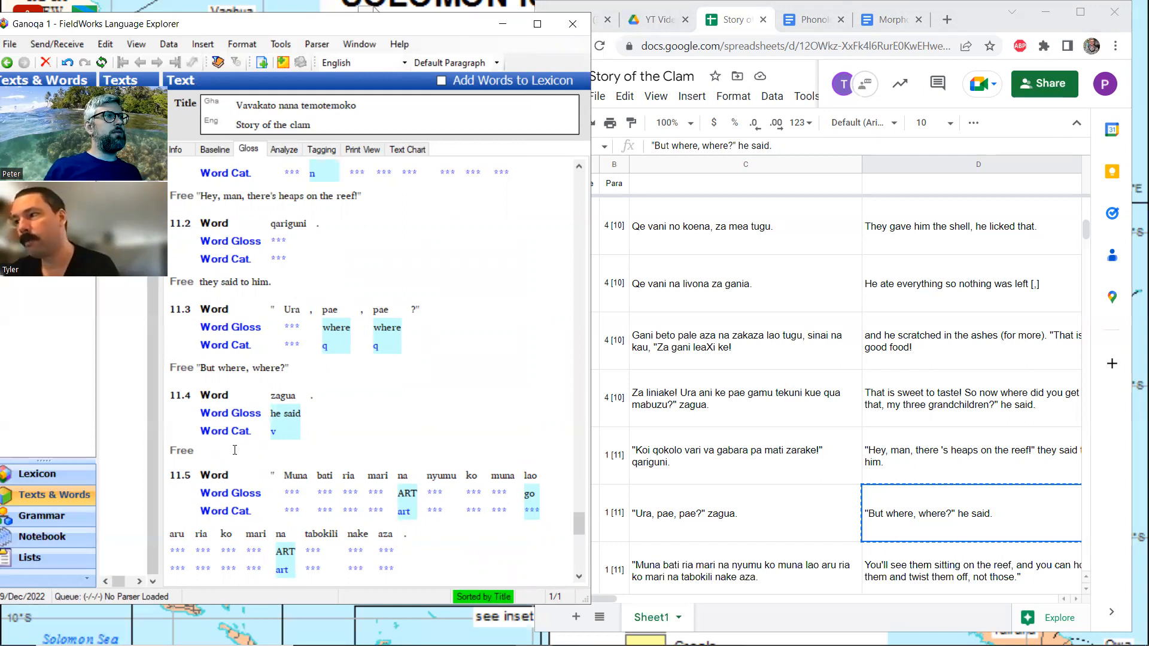
{"action": "left_click", "coordinate": [235, 450]}
{"action": "key", "text": "ctrl+v"}
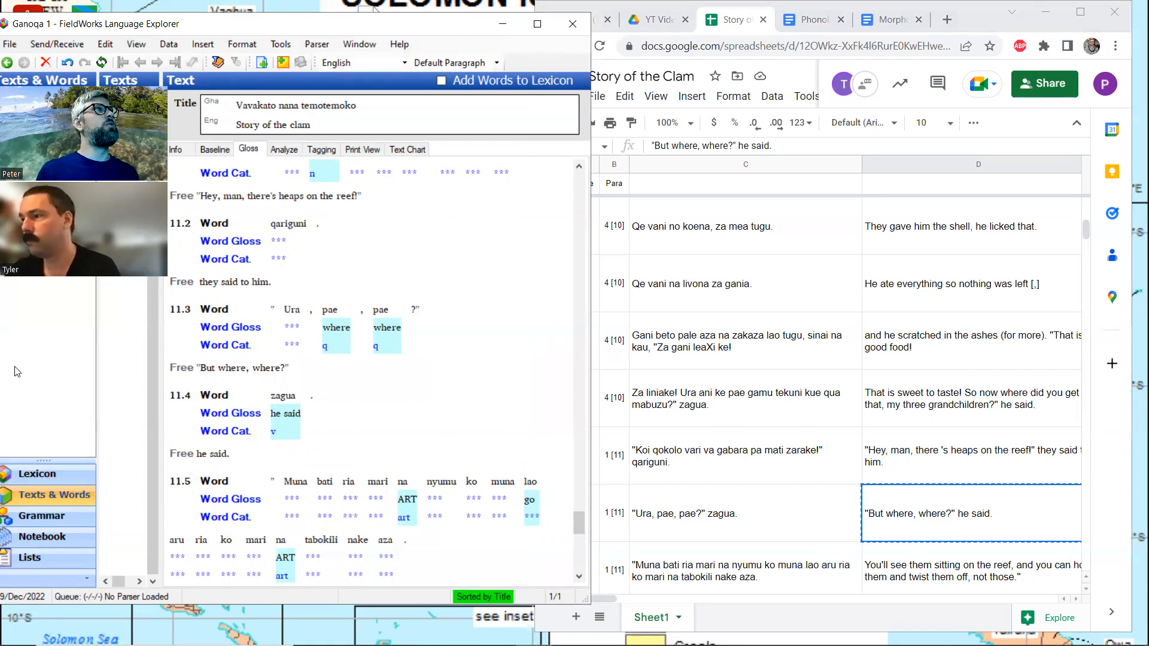
Copy the translation starting "You'll see them sitting on the reef" from spreadsheet cell D70 into line 11.5's free translation in FieldWorks
{"action": "left_click_drag", "start_coordinate": [29, 263], "coordinate": [40, 225]}
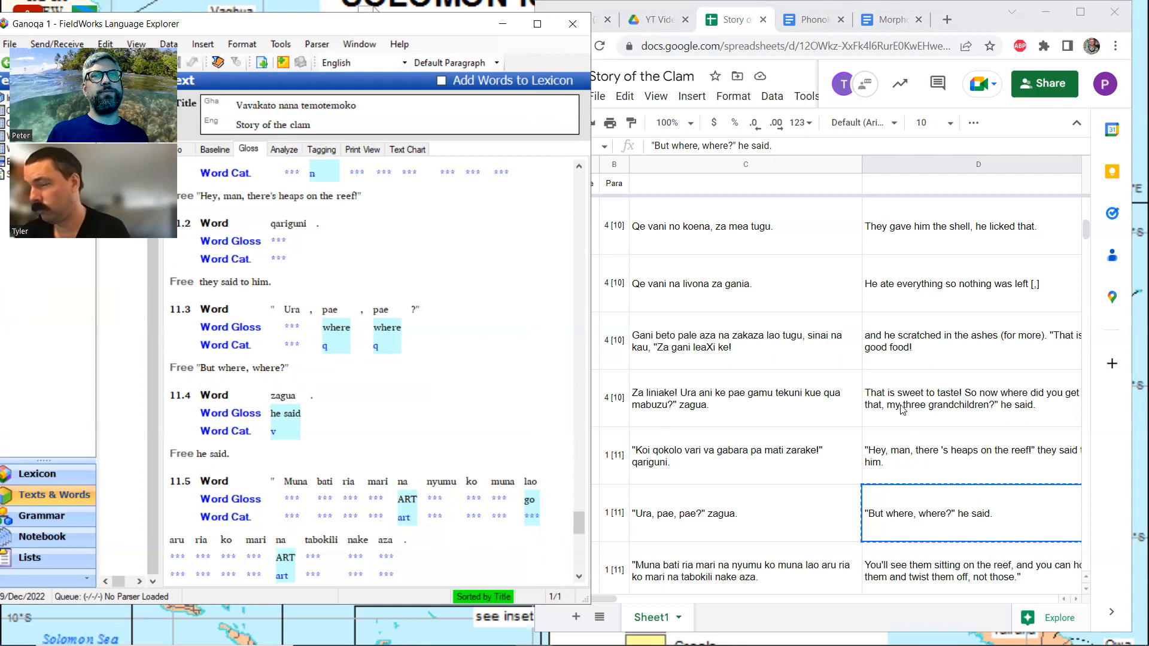
{"action": "scroll", "coordinate": [910, 438], "scroll_direction": "down", "scroll_amount": 3}
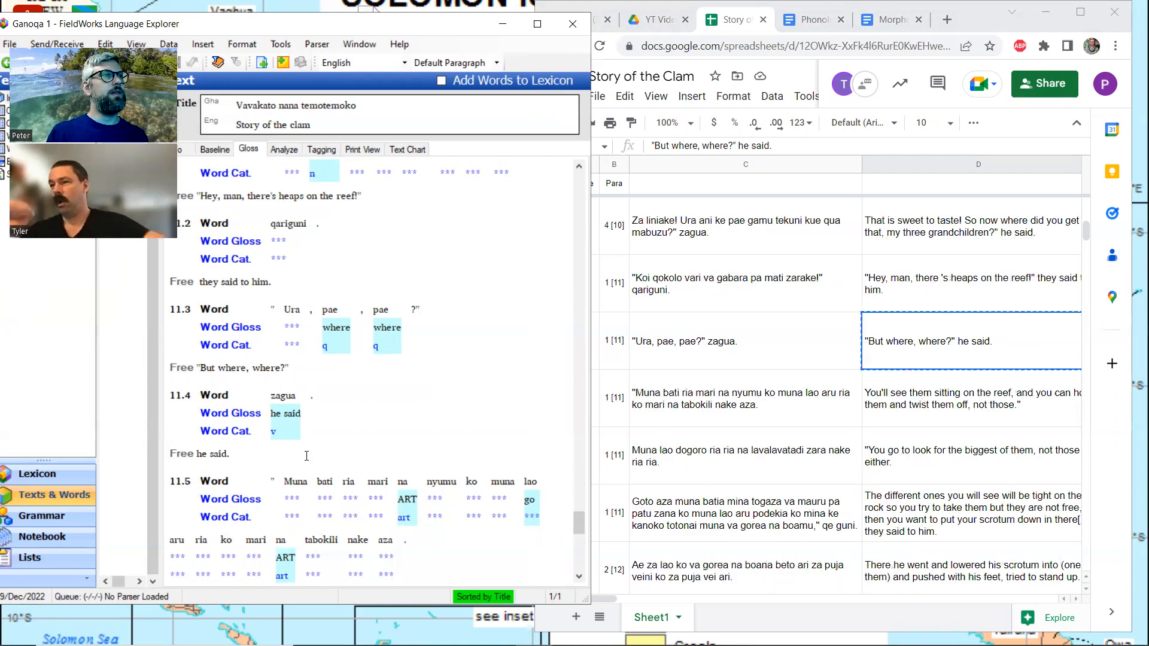
{"action": "scroll", "coordinate": [359, 431], "scroll_direction": "down", "scroll_amount": 6}
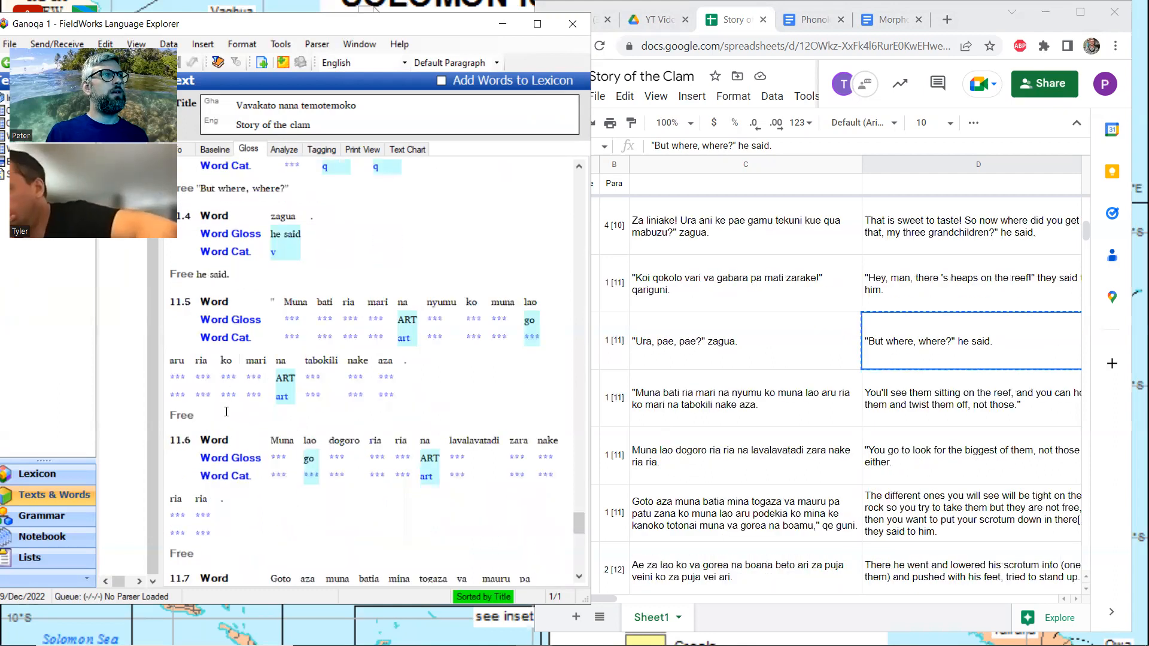
{"action": "left_click", "coordinate": [226, 413]}
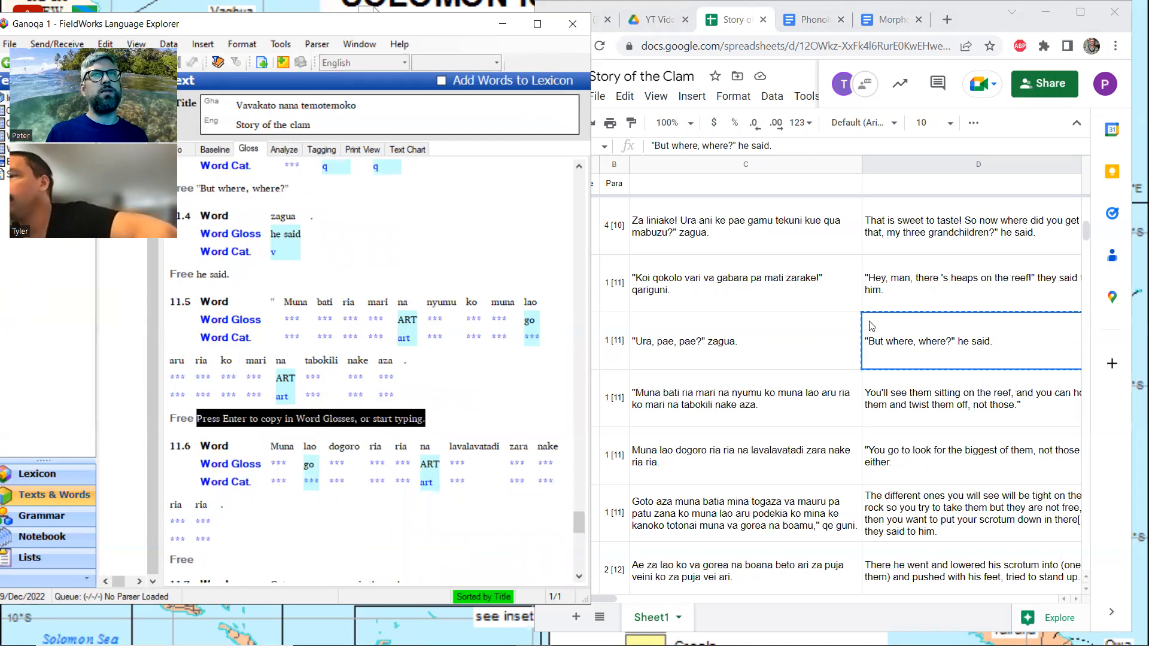
{"action": "left_click", "coordinate": [953, 397]}
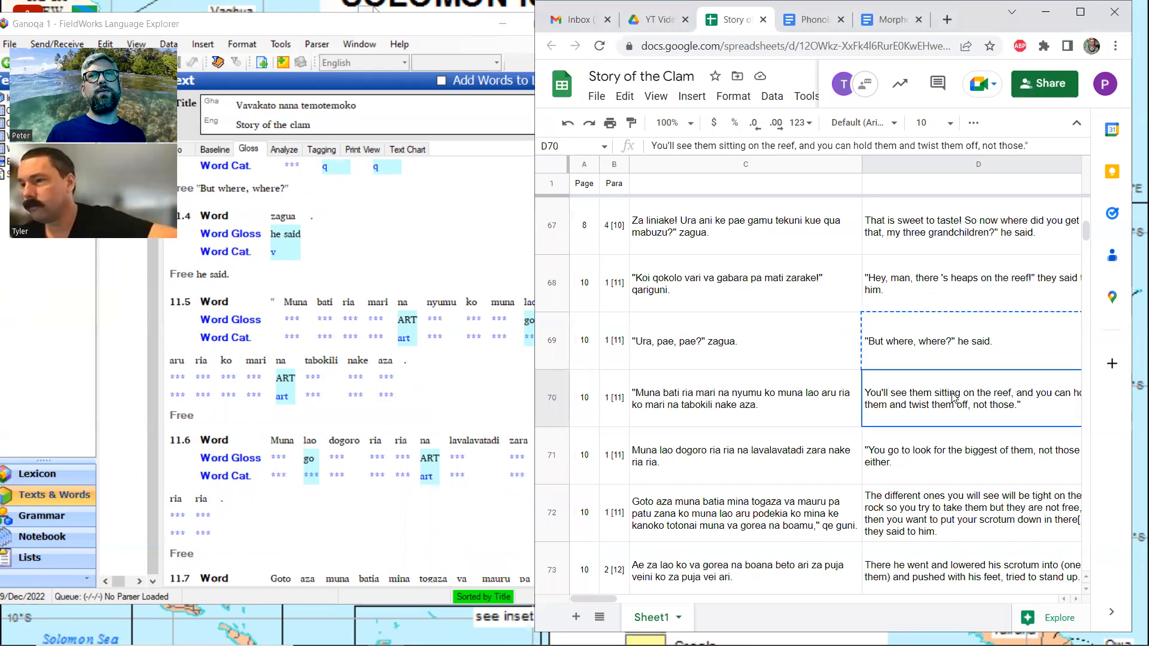
{"action": "key", "text": "ctrl+c"}
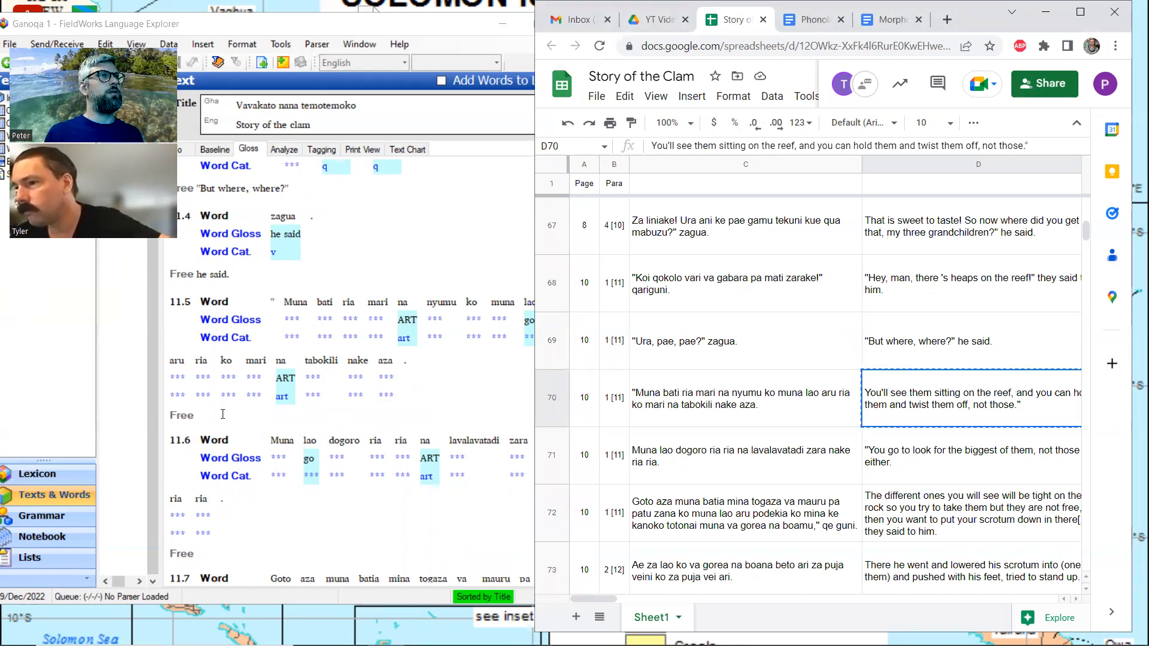
{"action": "left_click", "coordinate": [223, 414]}
{"action": "key", "text": "ctrl+v"}
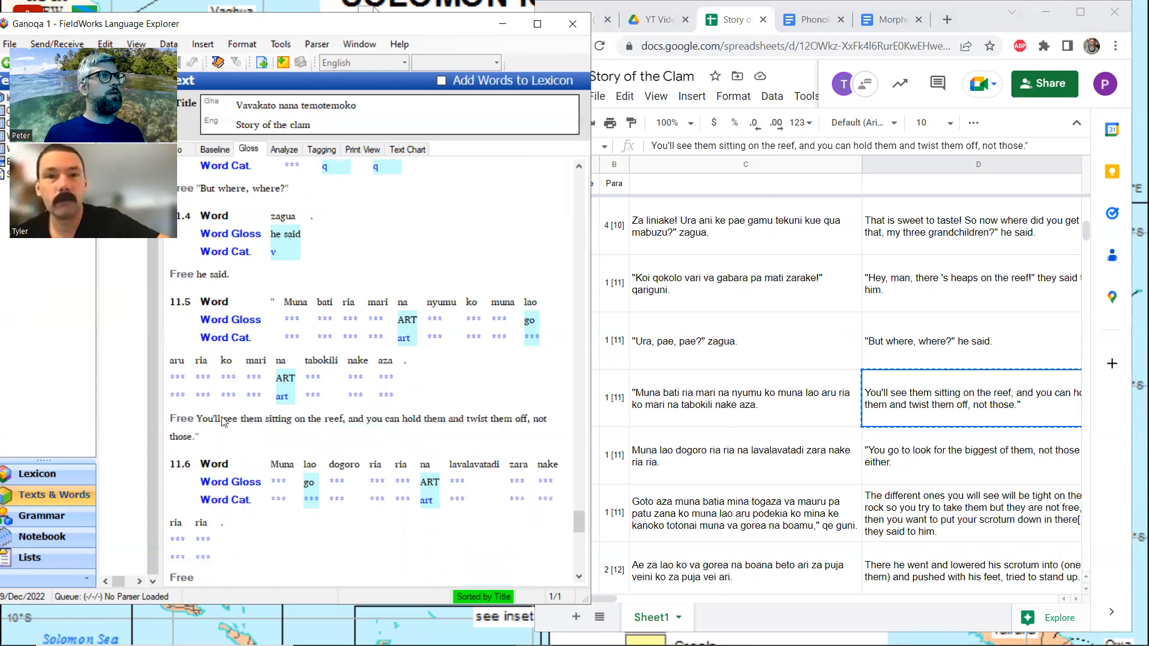
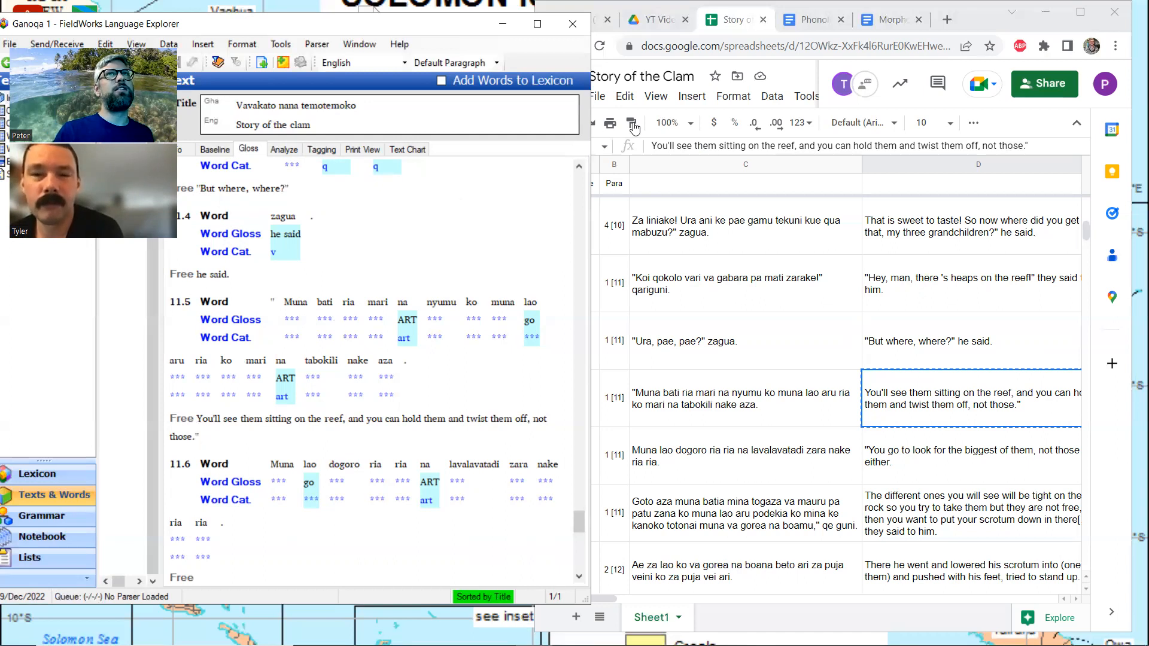
Search the spreadsheet for "bati" and step through its occurrences, comparing each sentence with its translation
{"action": "left_click", "coordinate": [1080, 12]}
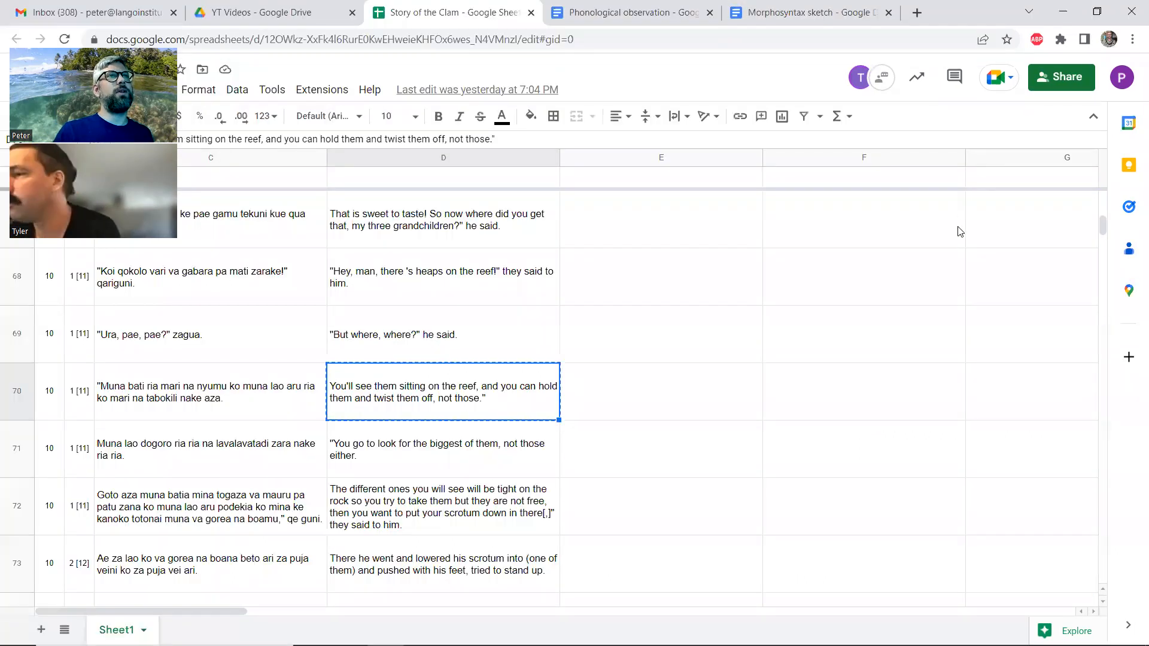
{"action": "key", "text": "ctrl+f"}
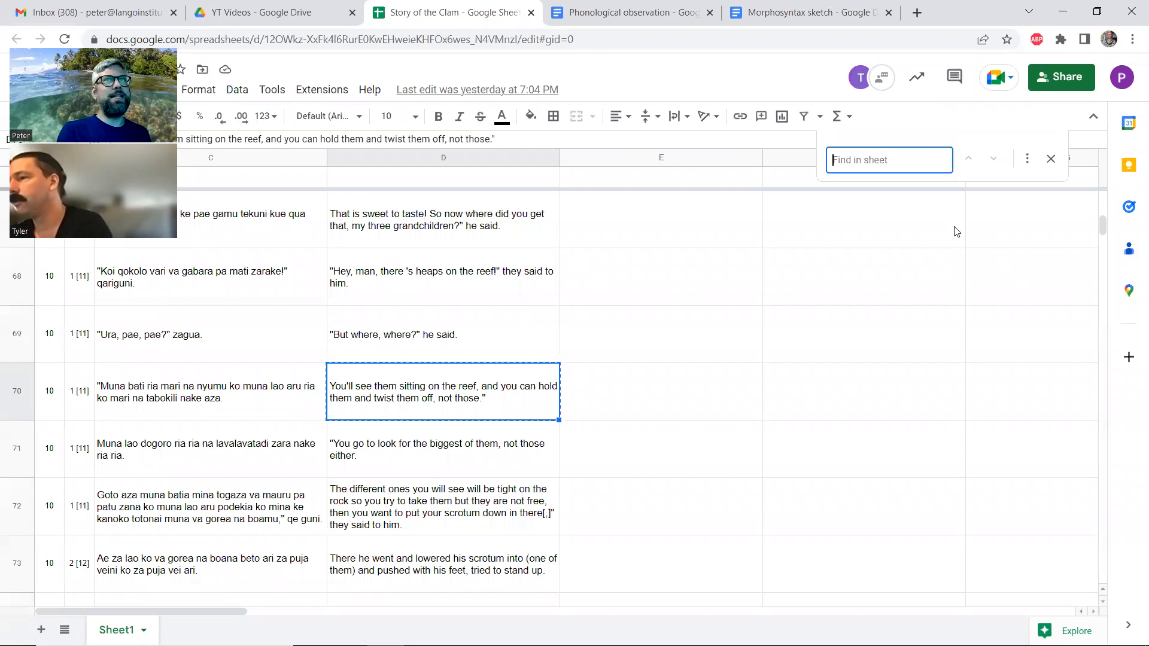
{"action": "type", "text": "bati"}
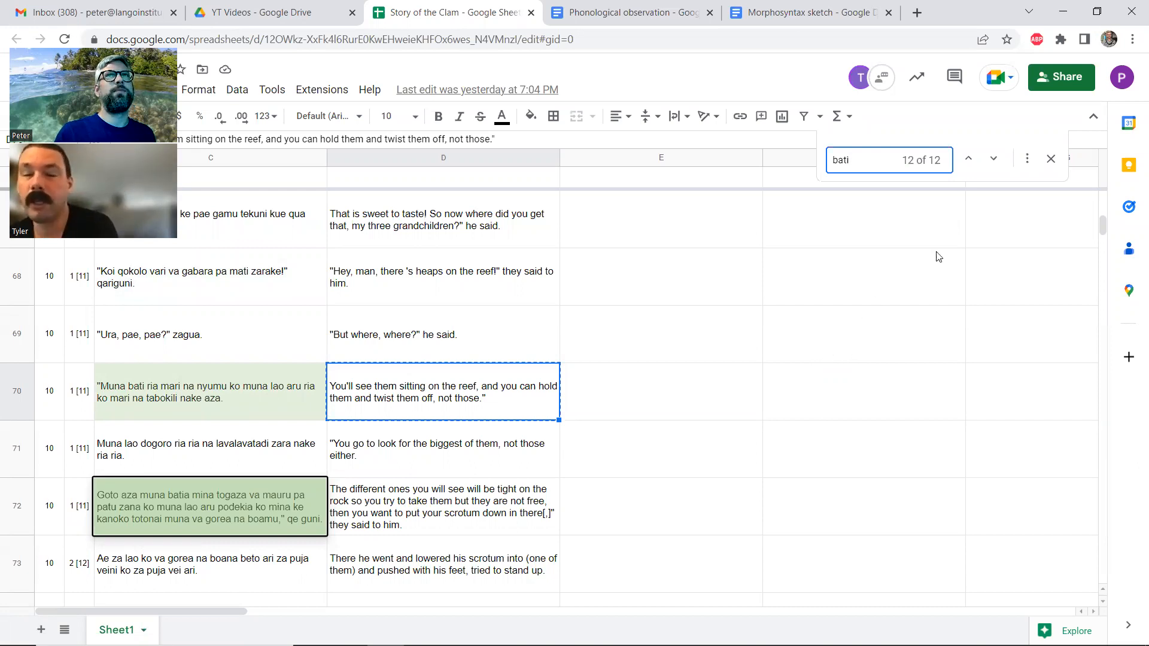
{"action": "left_click", "coordinate": [993, 159]}
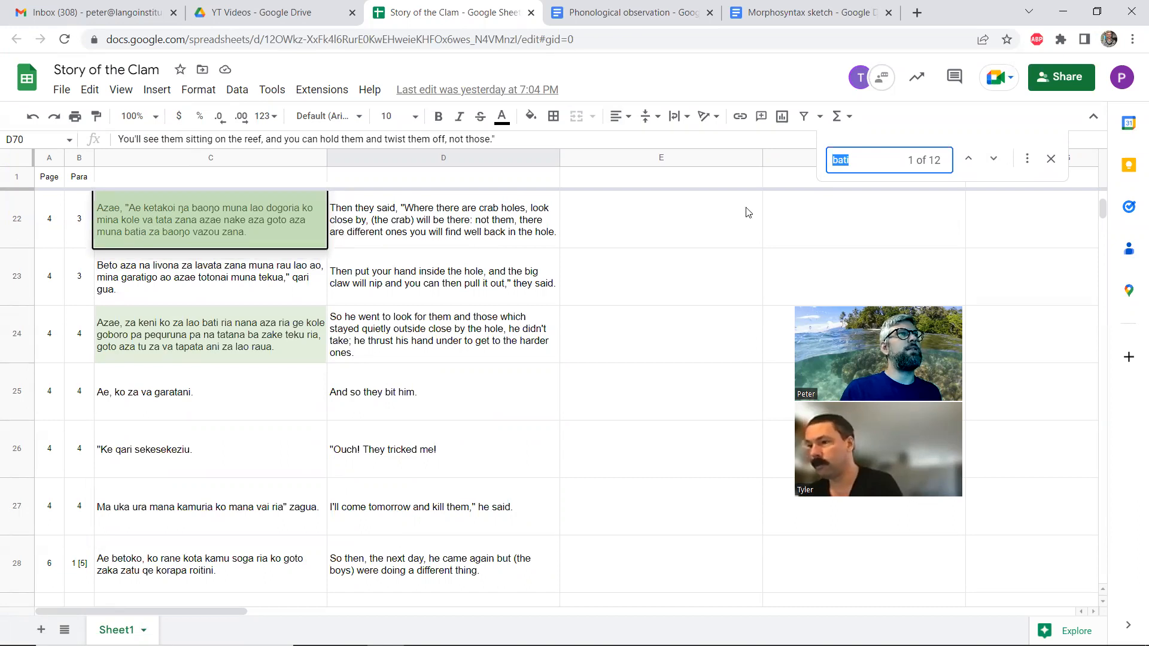
{"action": "left_click", "coordinate": [993, 159]}
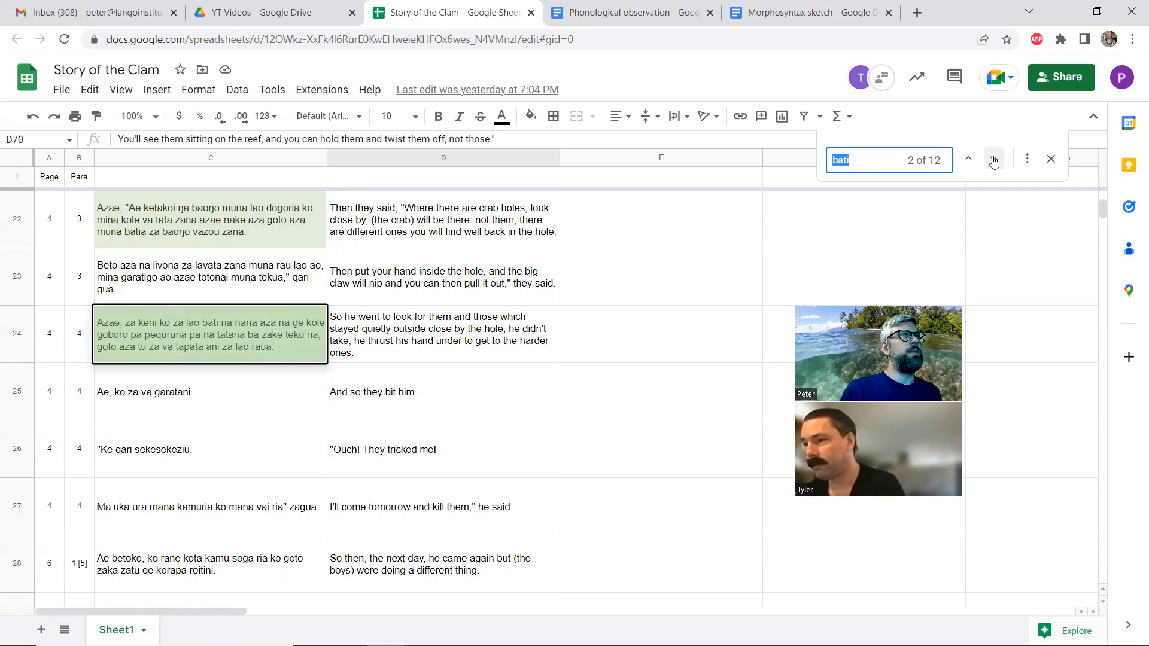
{"action": "left_click", "coordinate": [994, 160]}
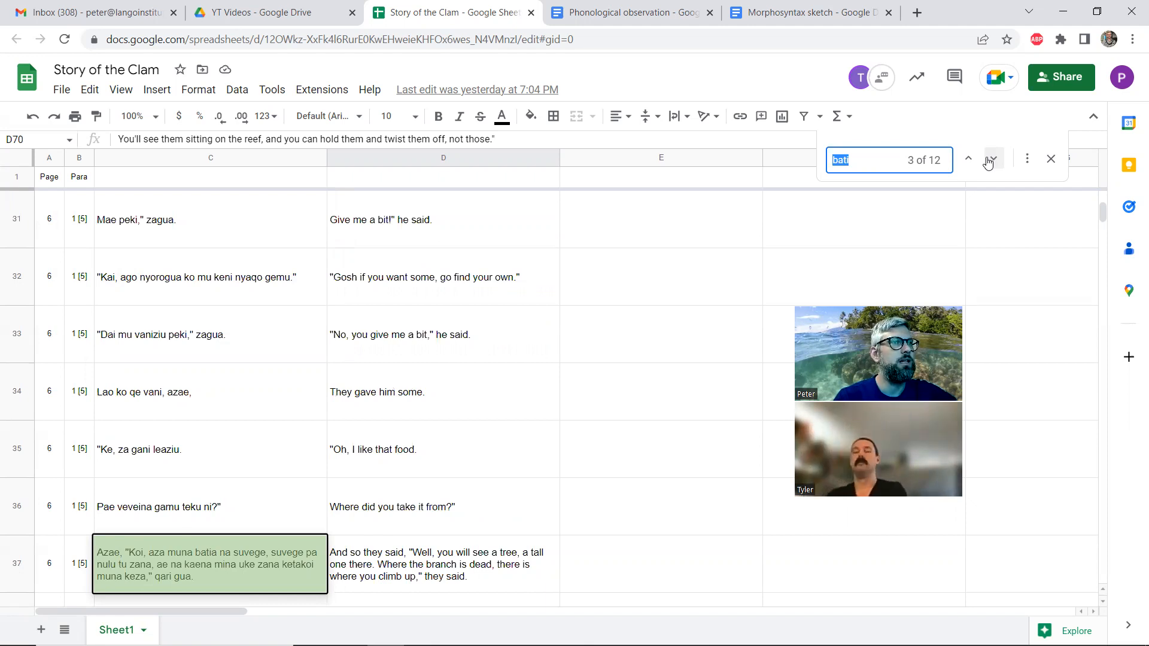
{"action": "left_click", "coordinate": [988, 161]}
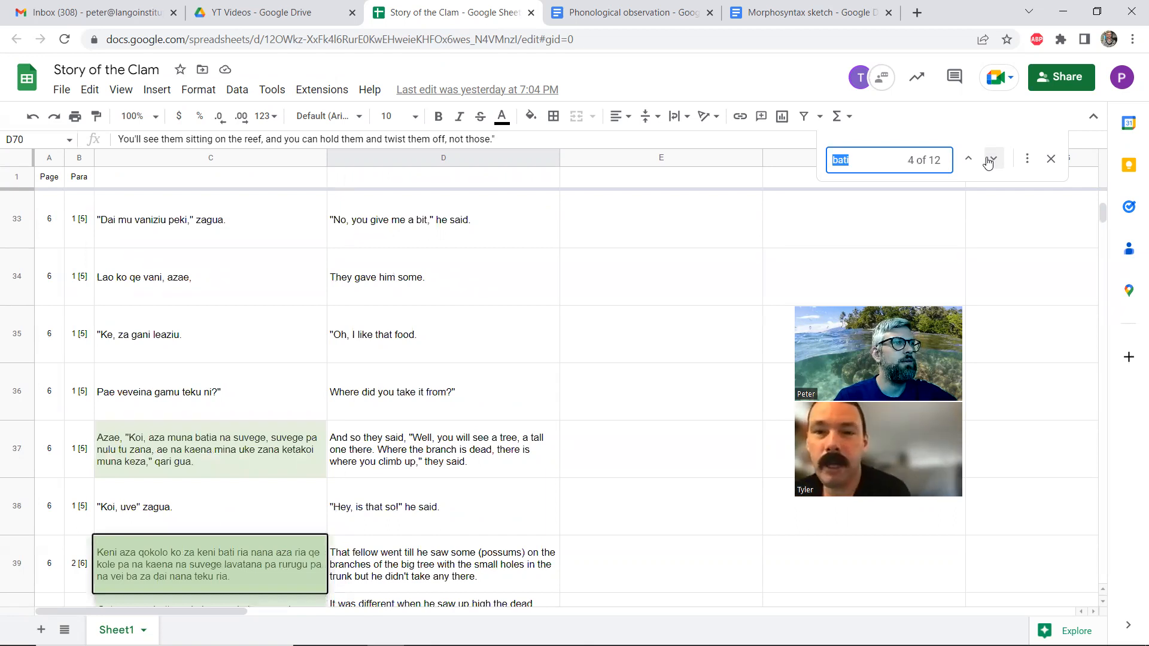
{"action": "left_click", "coordinate": [988, 162]}
{"action": "left_click", "coordinate": [988, 162]}
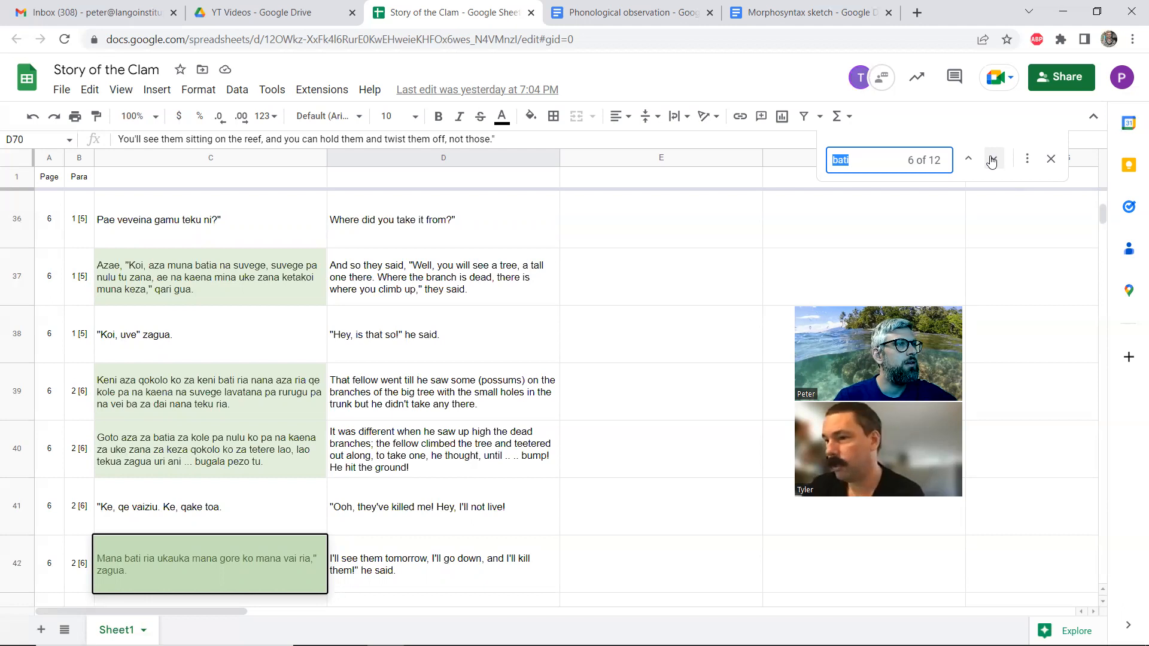
{"action": "left_click", "coordinate": [992, 161]}
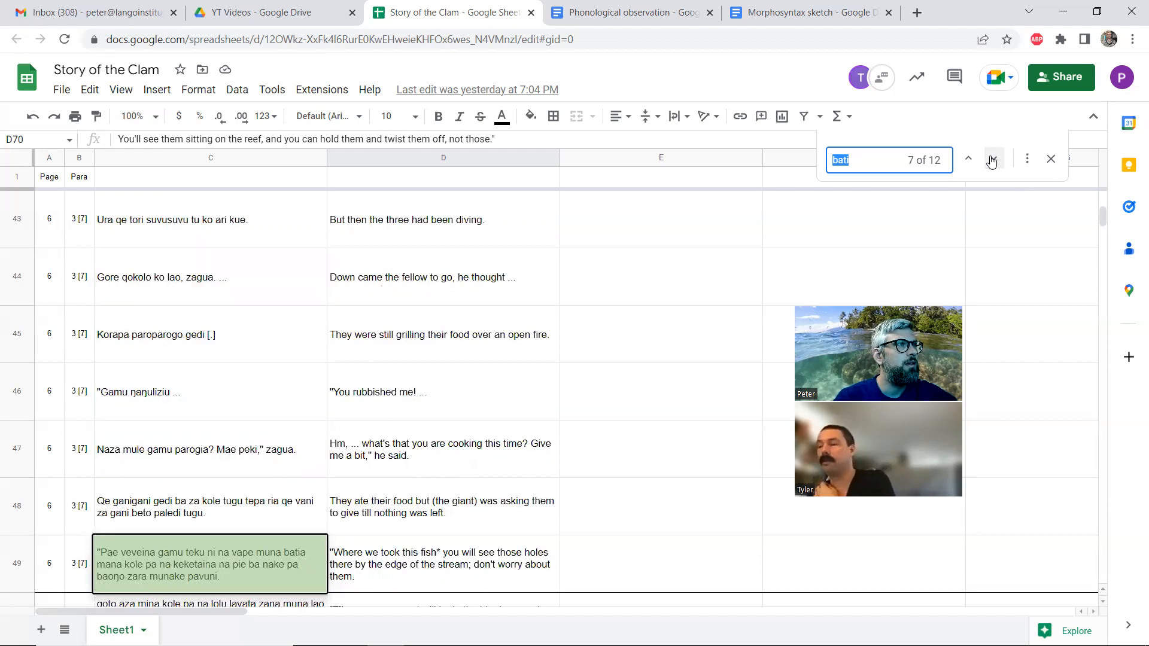
{"action": "left_click", "coordinate": [991, 161]}
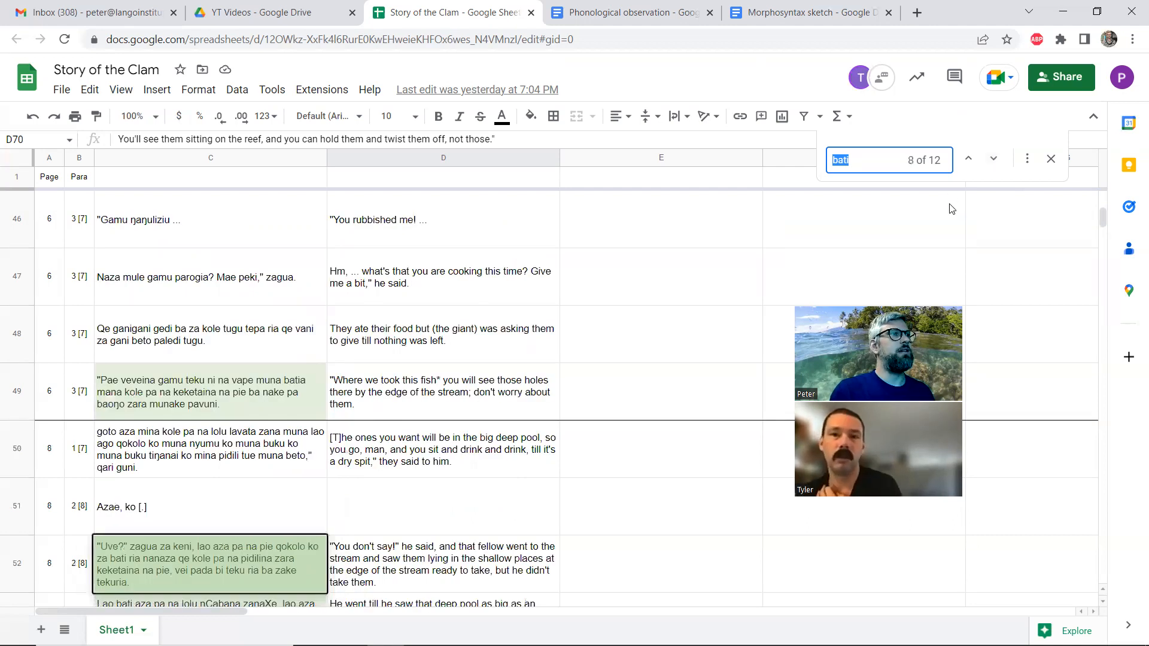
End the search, go back to the translation in cell D70, and bring FieldWorks back into view beside the spreadsheet
{"action": "left_click", "coordinate": [1051, 159]}
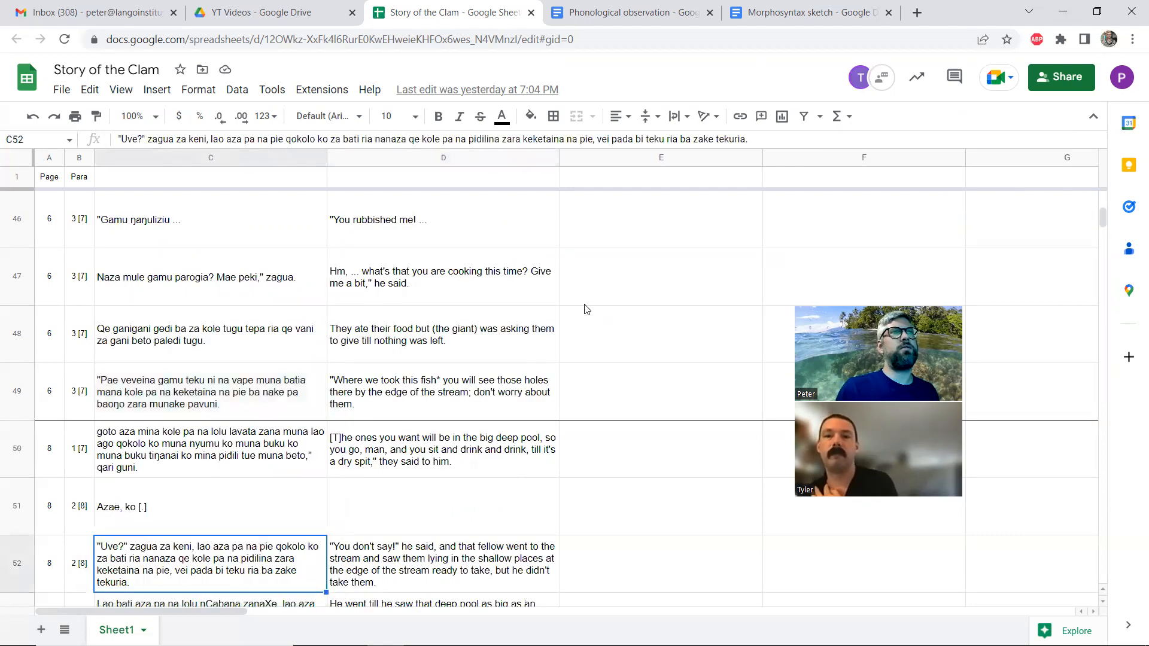
{"action": "scroll", "coordinate": [587, 308], "scroll_direction": "down", "scroll_amount": 10}
{"action": "scroll", "coordinate": [590, 310], "scroll_direction": "up", "scroll_amount": 3}
{"action": "scroll", "coordinate": [590, 310], "scroll_direction": "down", "scroll_amount": 12}
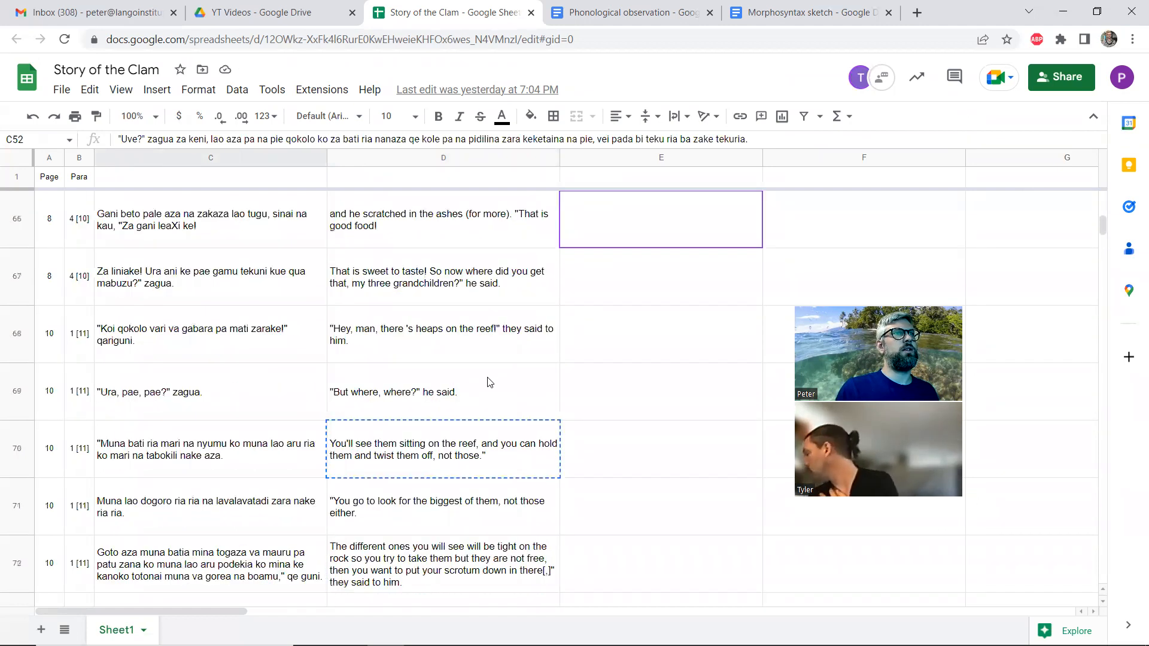
{"action": "left_click", "coordinate": [446, 448]}
{"action": "left_click", "coordinate": [1096, 12]}
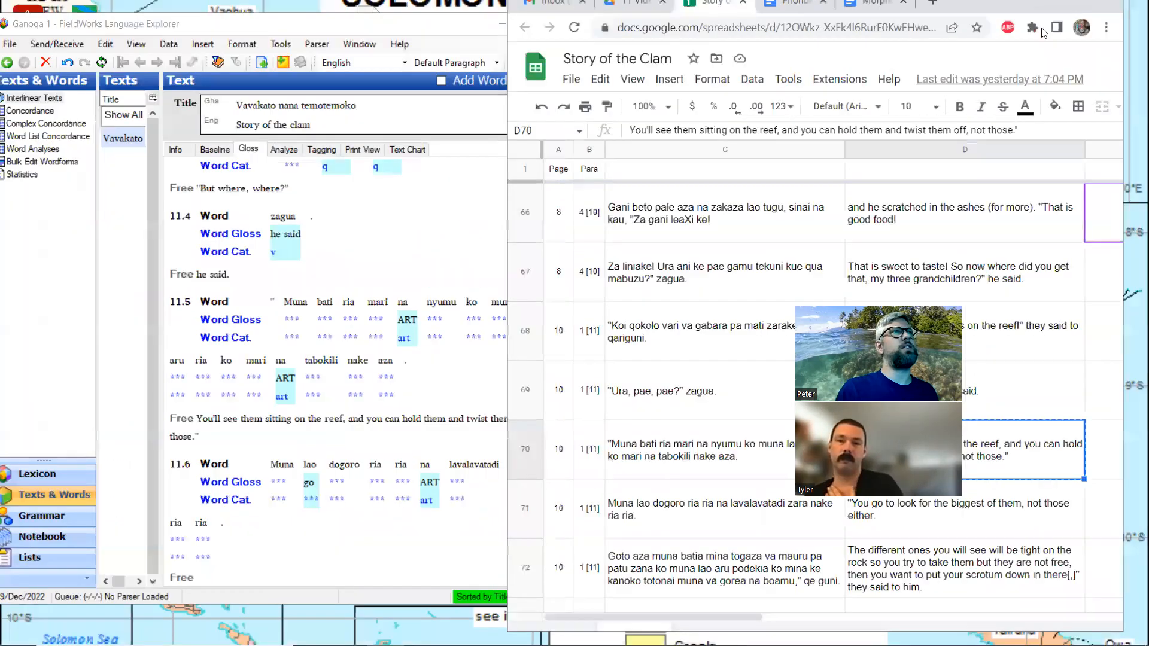
In FieldWorks, analyze the word bati in line 11.5 by creating a new stem entry with gloss "see" and category Verb
{"action": "left_click", "coordinate": [340, 302]}
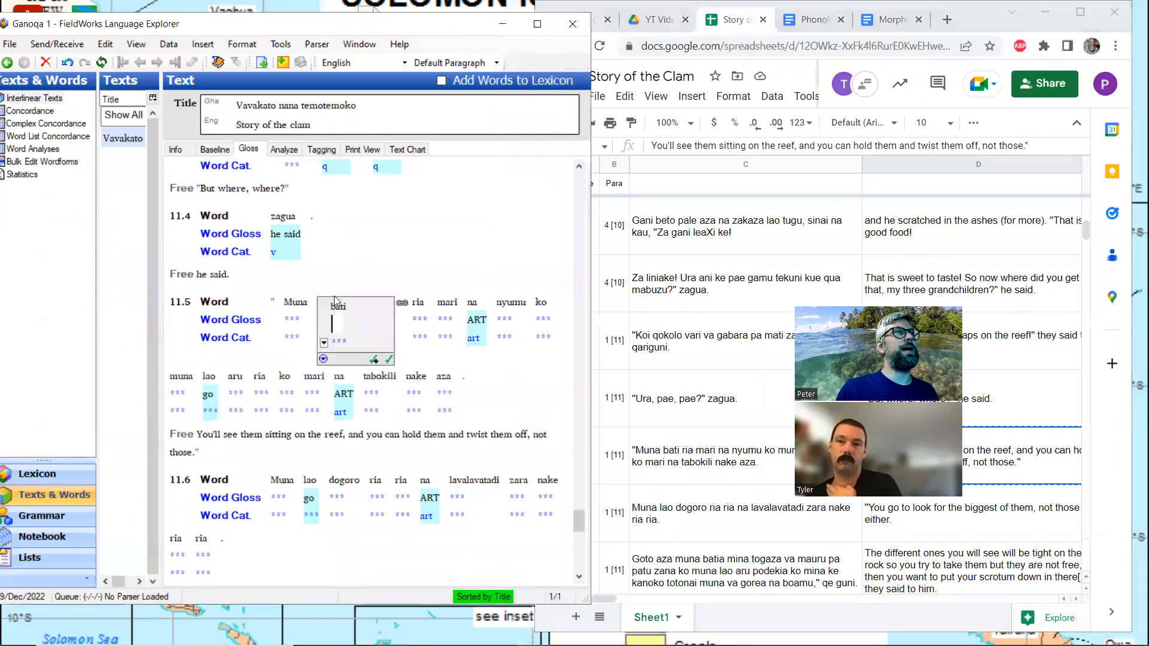
{"action": "left_click", "coordinate": [284, 149]}
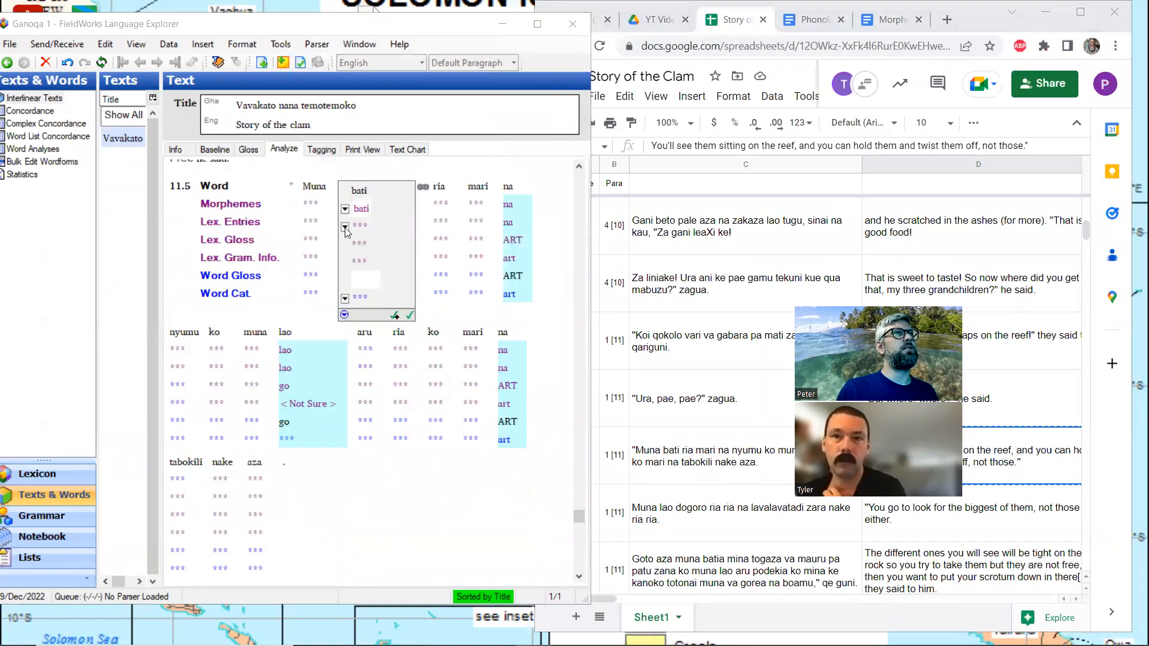
{"action": "left_click", "coordinate": [346, 228]}
{"action": "left_click", "coordinate": [374, 257]}
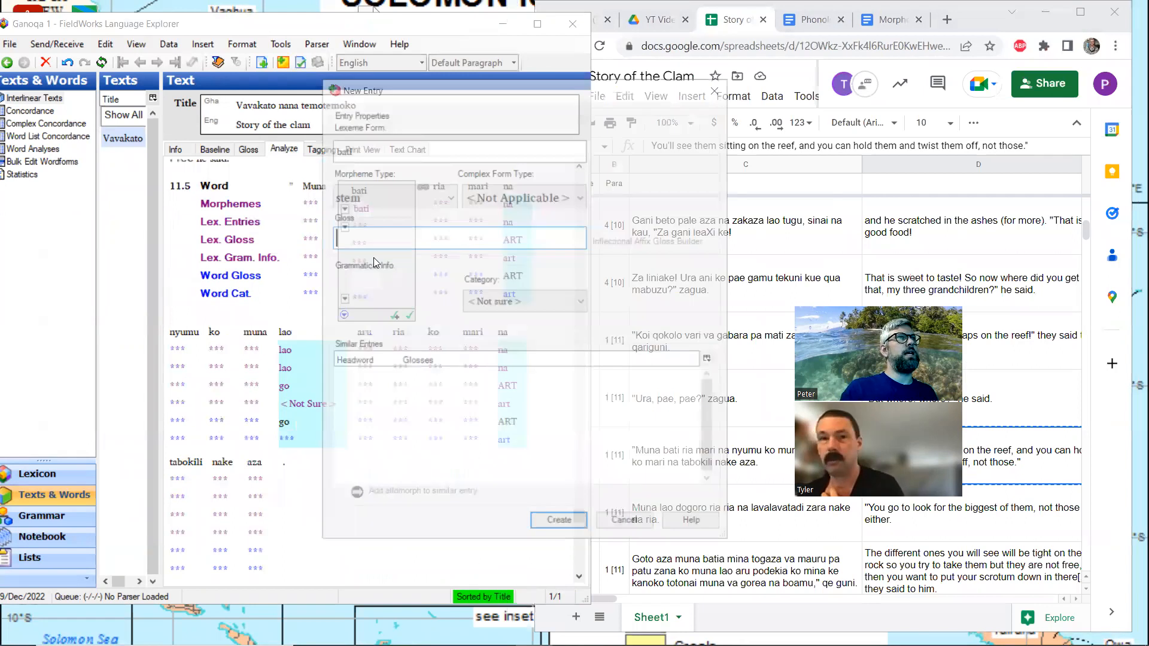
{"action": "type", "text": "see"}
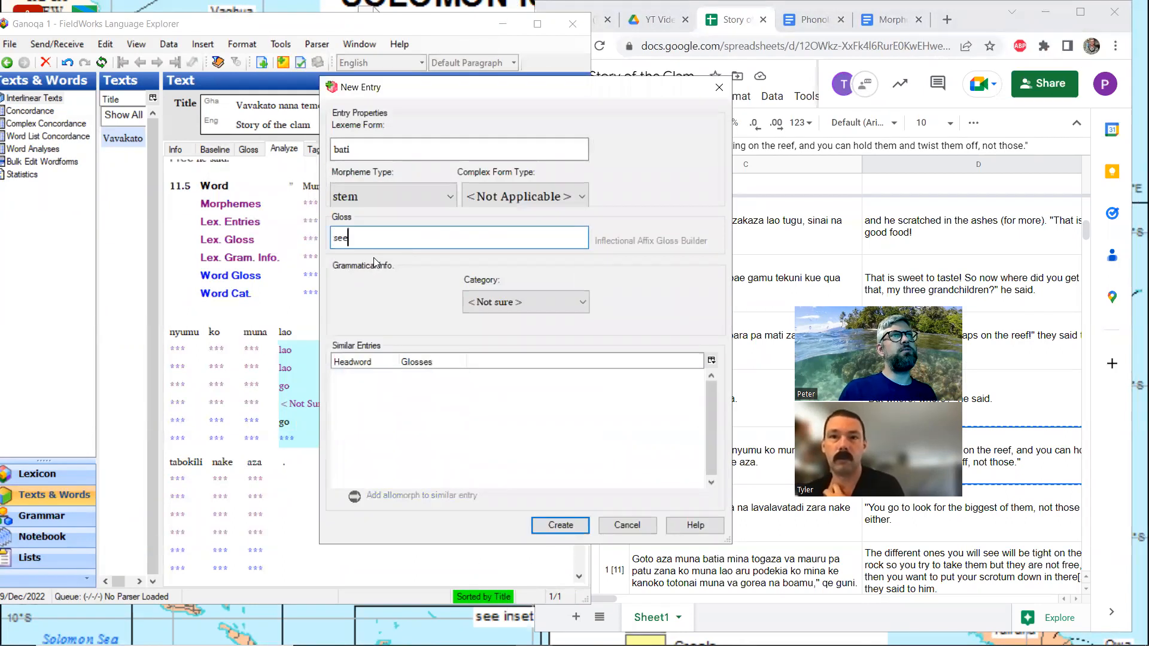
{"action": "left_click", "coordinate": [479, 303]}
{"action": "left_click", "coordinate": [492, 364]}
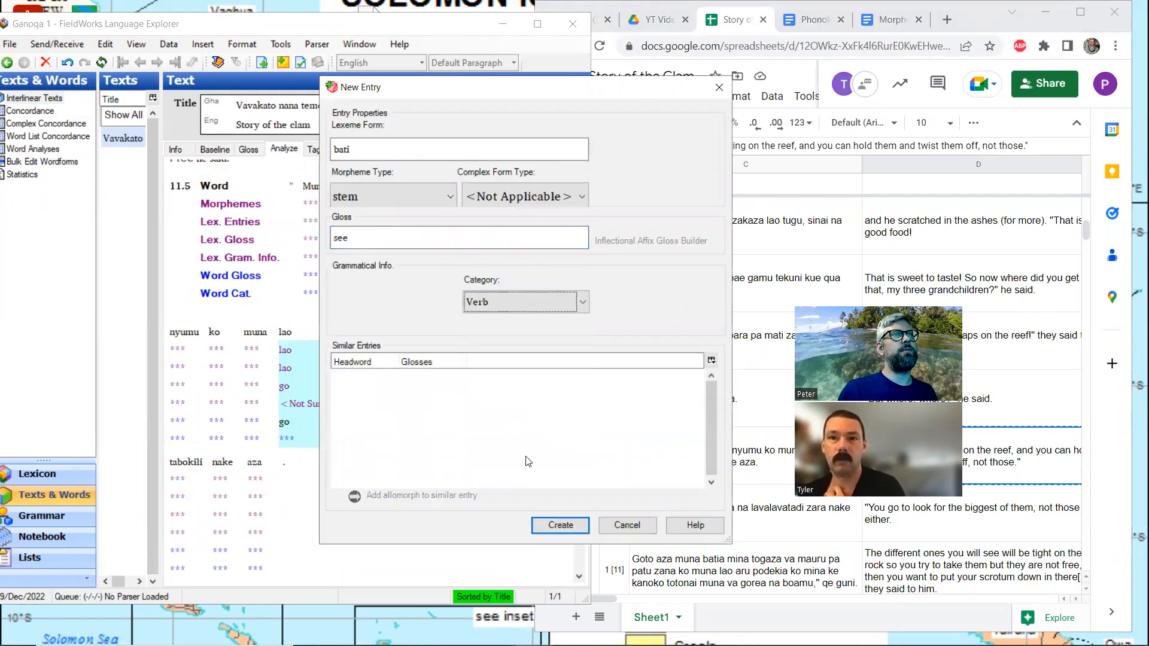
{"action": "left_click", "coordinate": [559, 525]}
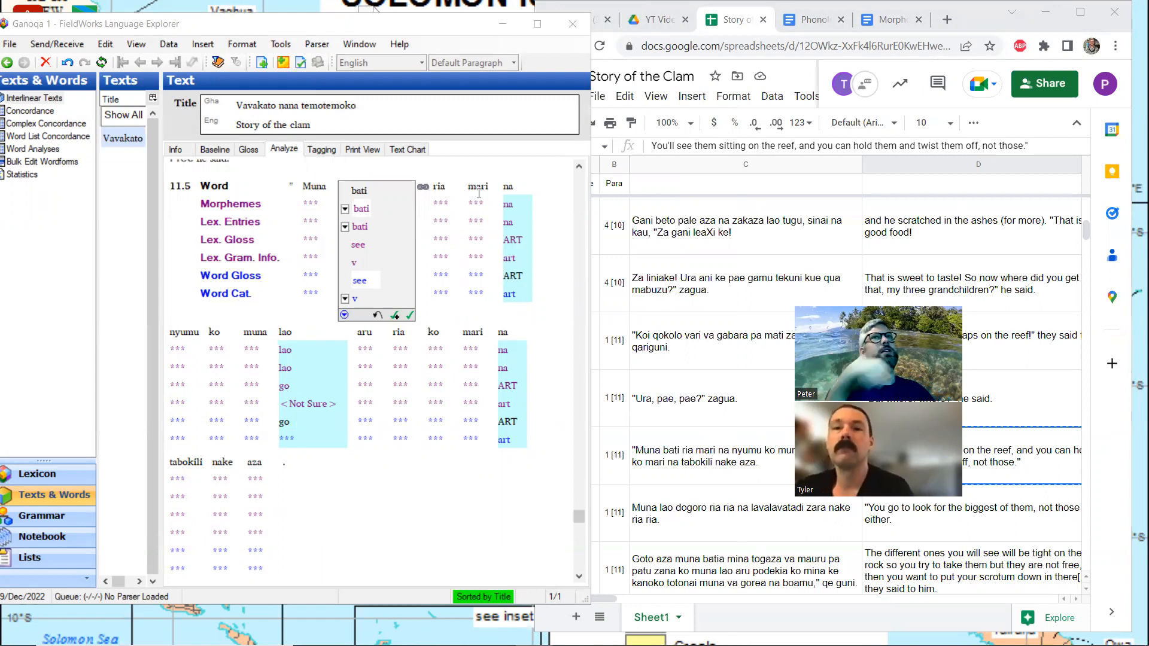
Search the spreadsheet for "mari" and compare the sentences containing it with their translations
{"action": "left_click", "coordinate": [1074, 15]}
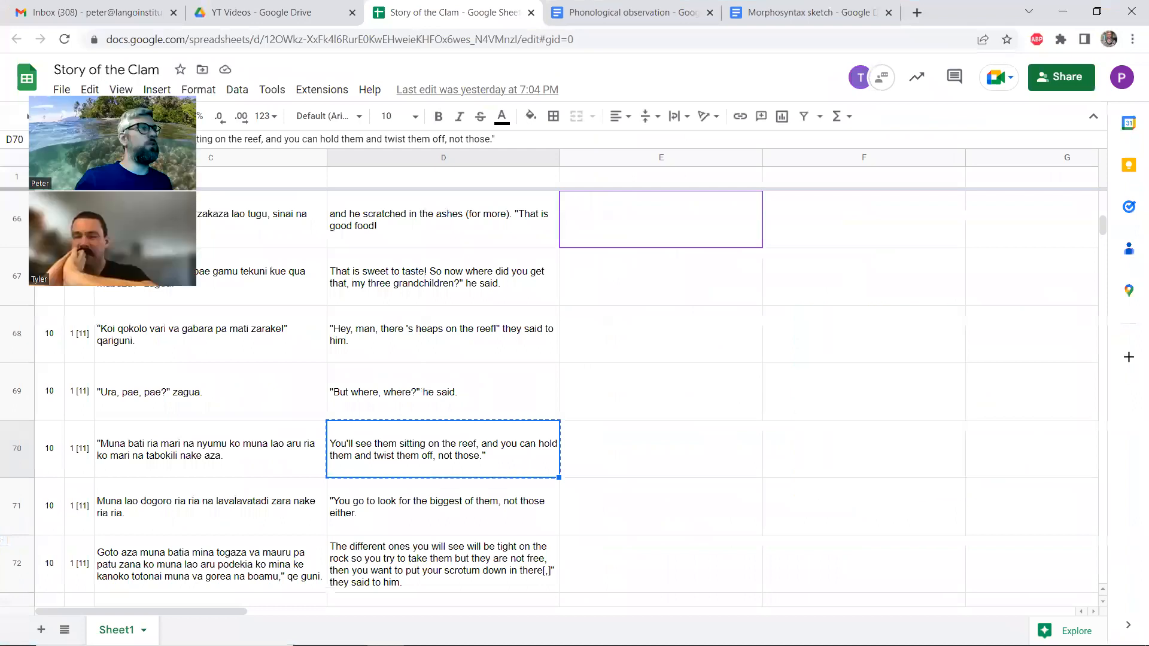
{"action": "key", "text": "ctrl+f"}
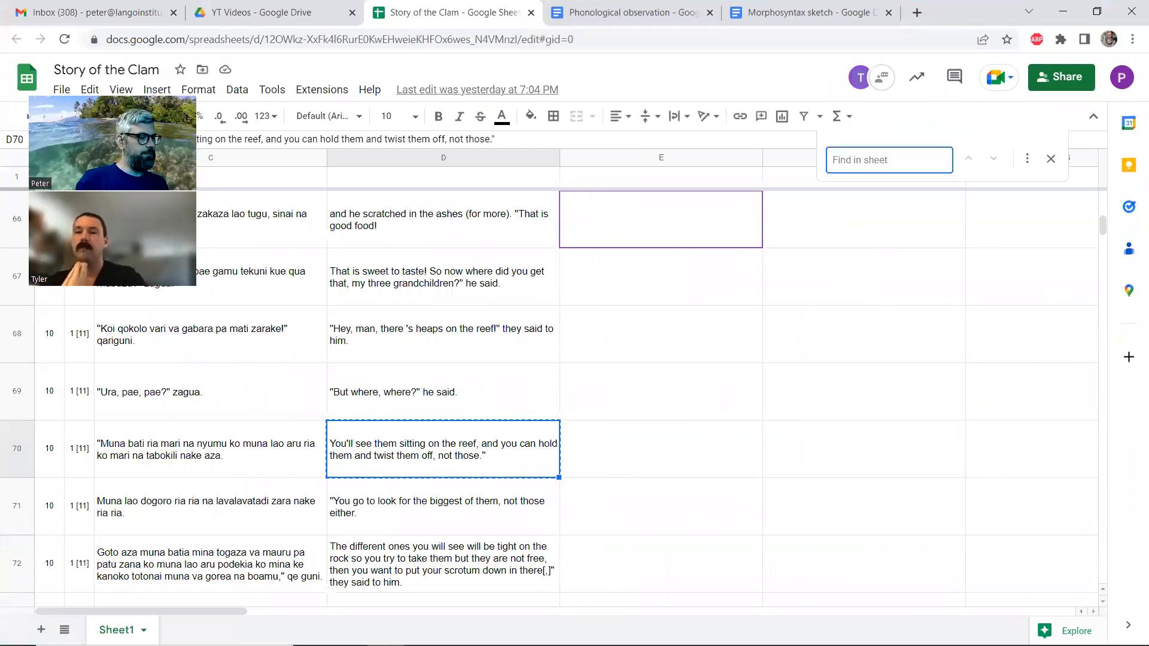
{"action": "type", "text": "mari"}
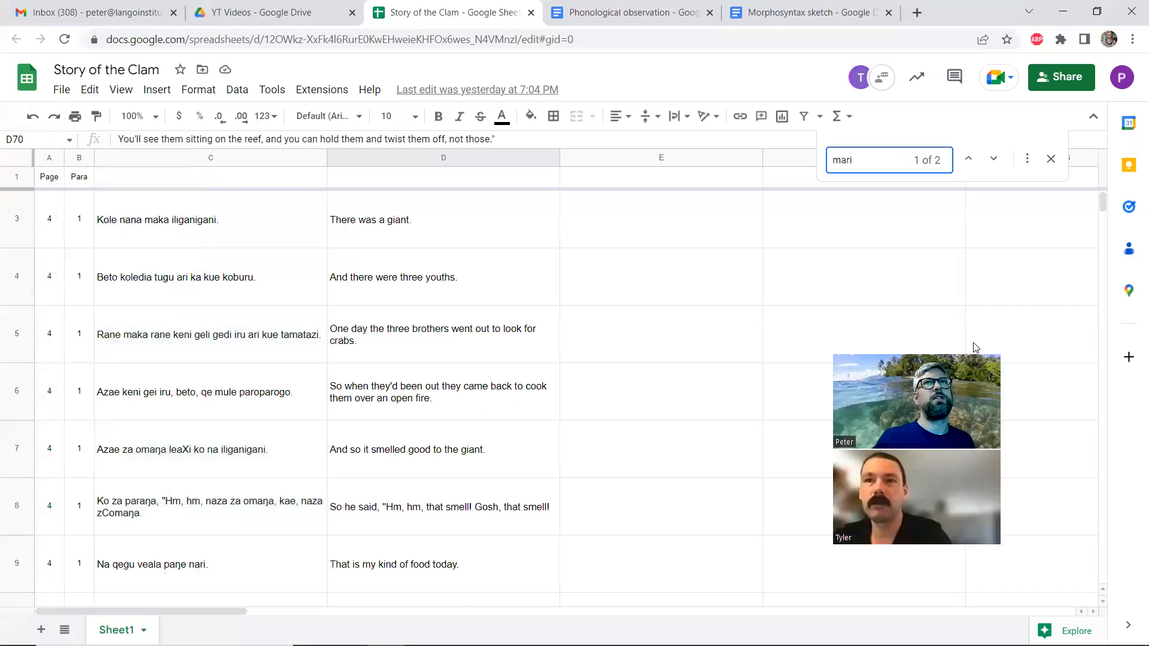
{"action": "left_click", "coordinate": [997, 159]}
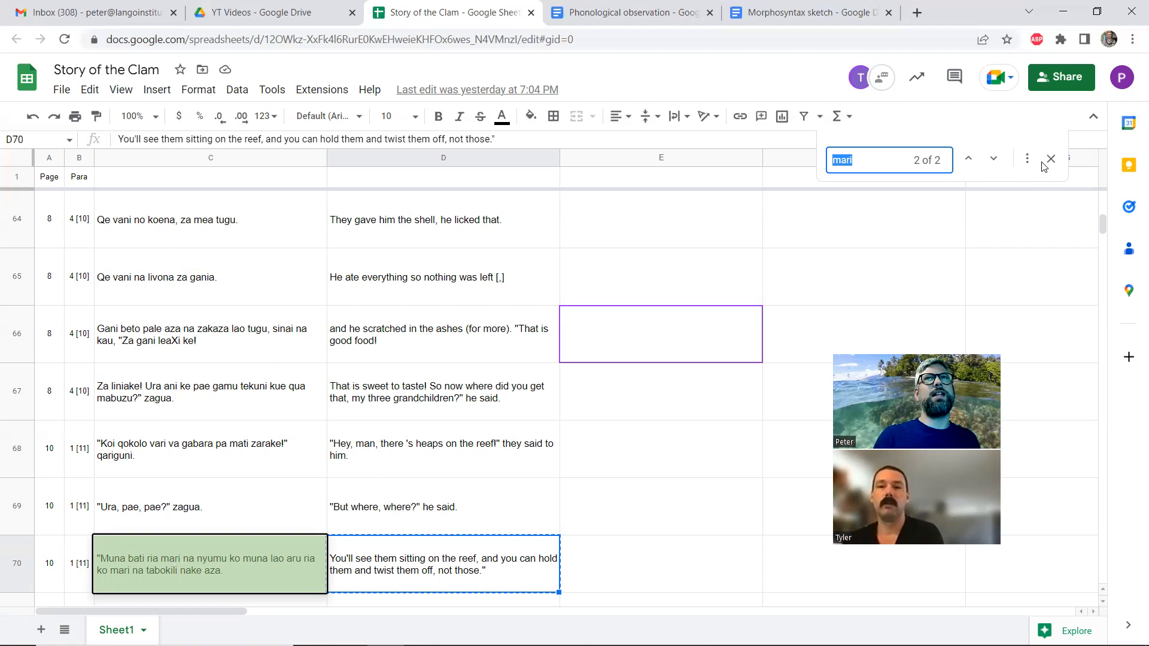
{"action": "left_click", "coordinate": [404, 547]}
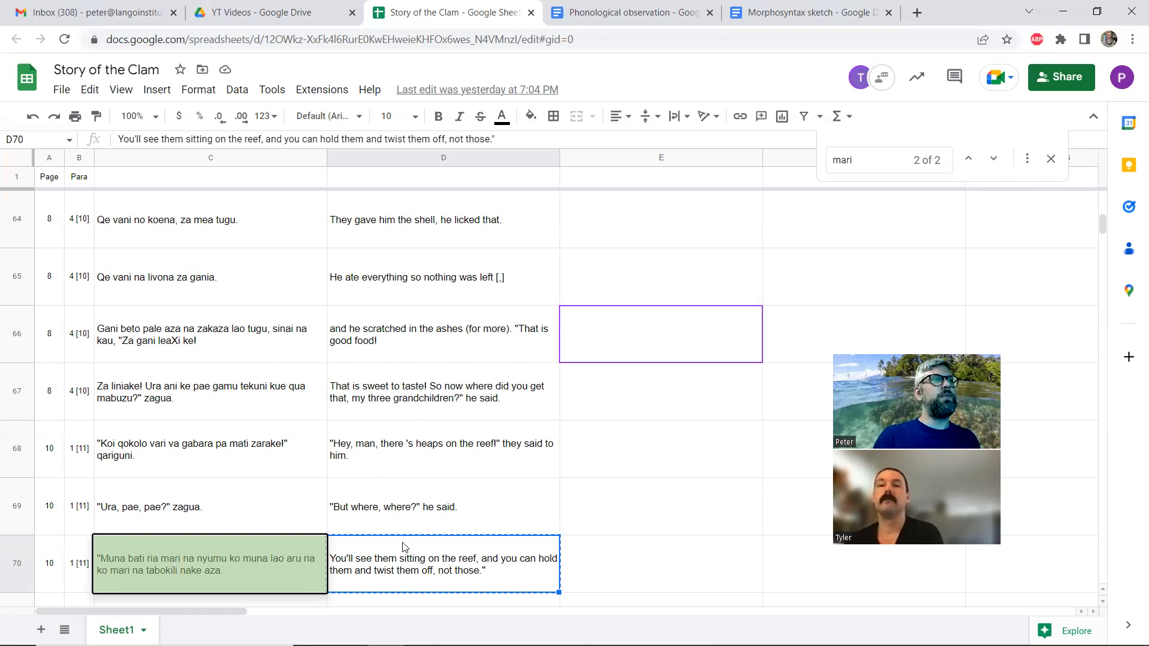
{"action": "left_click", "coordinate": [1051, 159]}
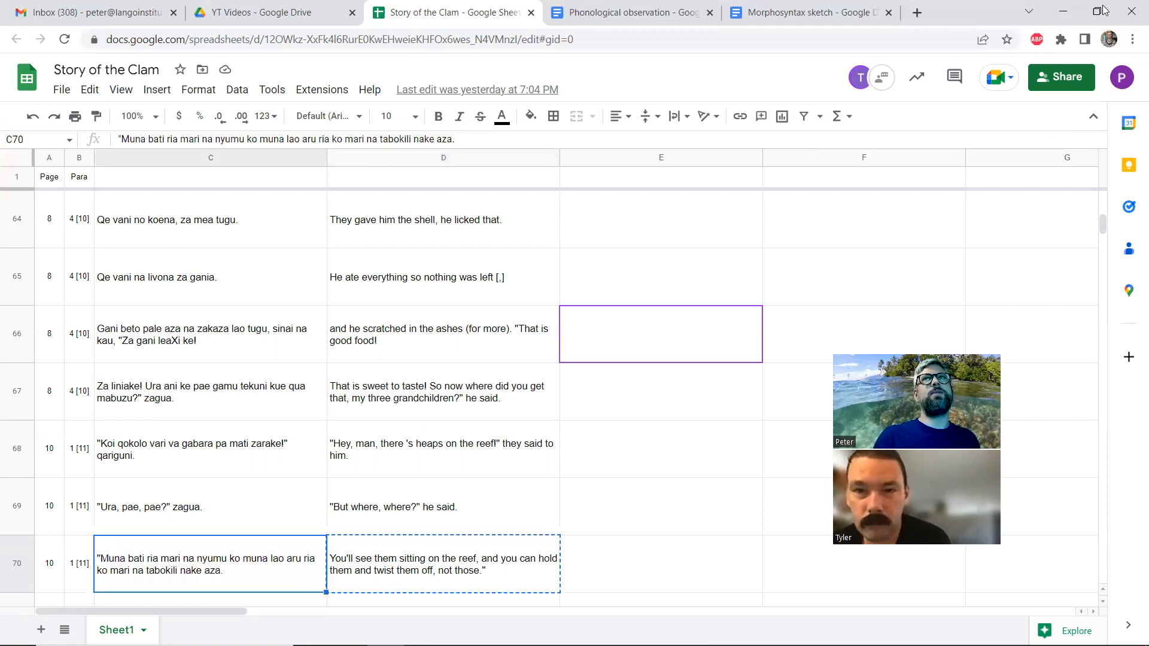
{"action": "left_click", "coordinate": [1098, 11]}
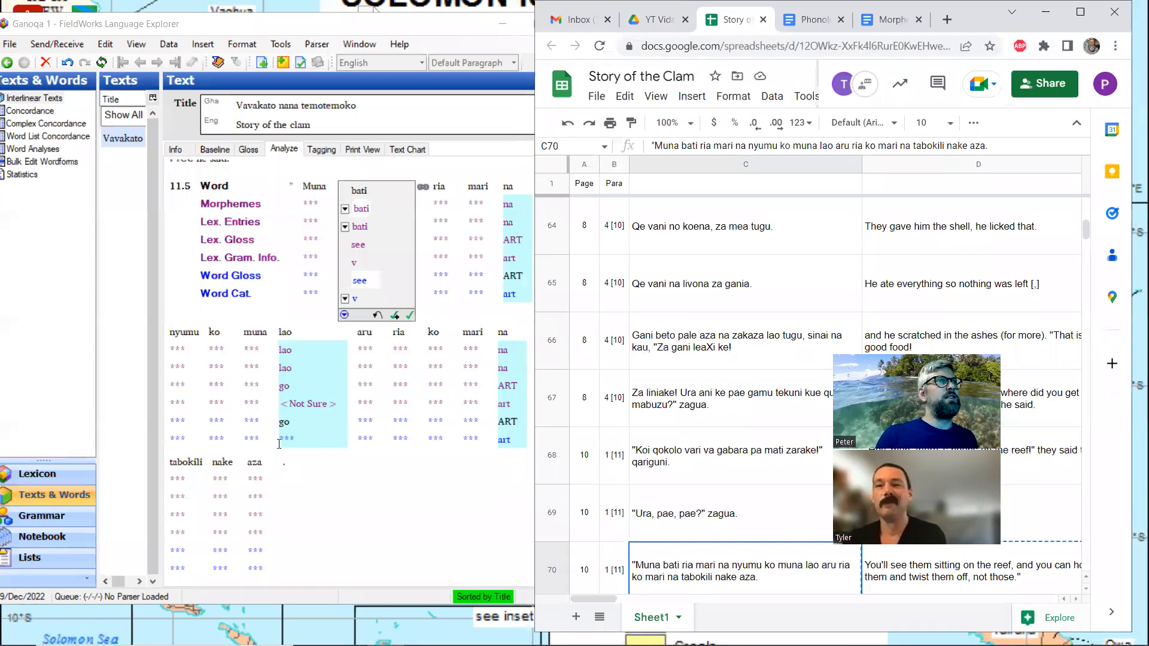
Return the FieldWorks text to the Gloss view and show line 11.6 with its empty free translation
{"action": "left_click", "coordinate": [252, 150]}
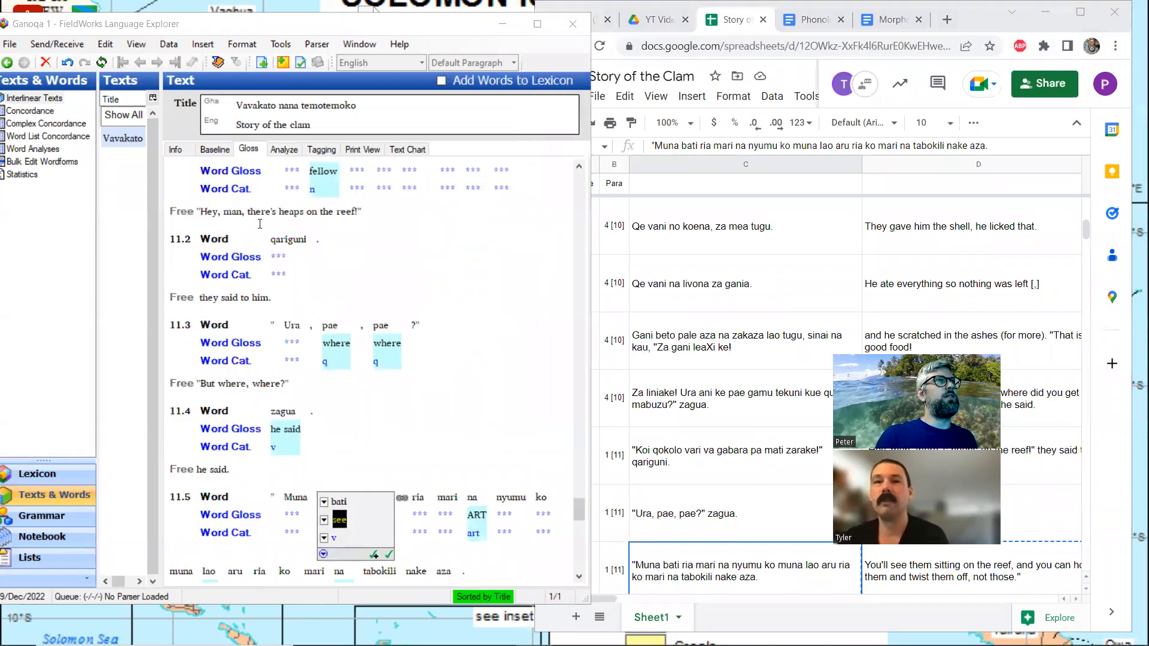
{"action": "scroll", "coordinate": [314, 280], "scroll_direction": "up", "scroll_amount": 3}
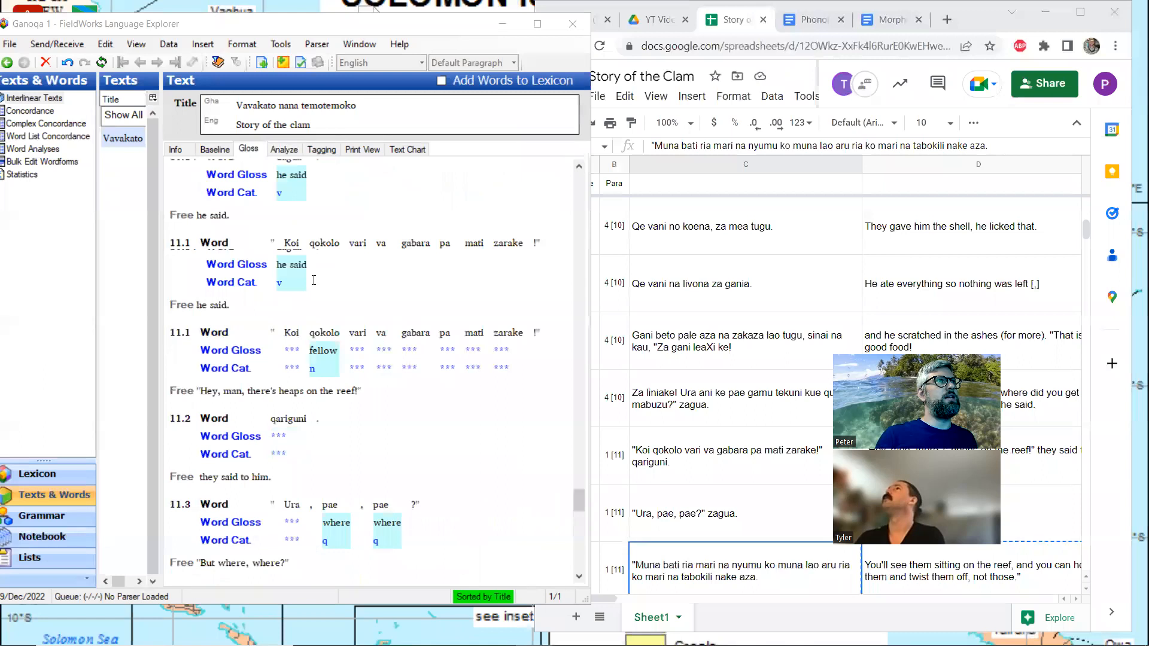
{"action": "scroll", "coordinate": [313, 280], "scroll_direction": "down", "scroll_amount": 6}
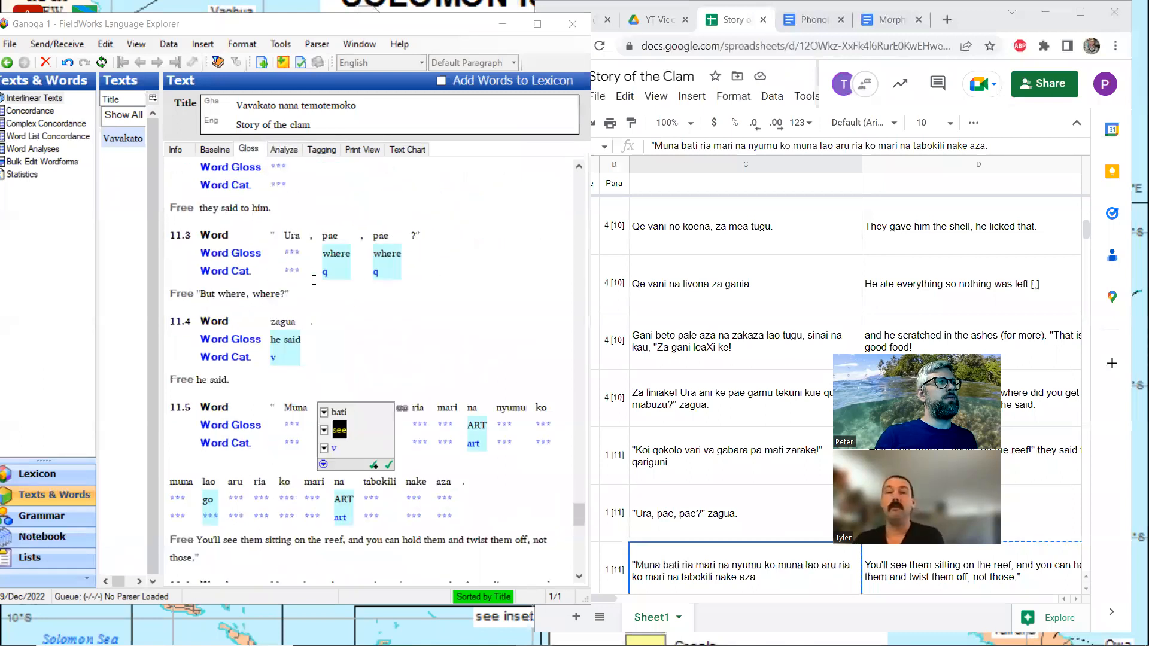
{"action": "scroll", "coordinate": [314, 280], "scroll_direction": "down", "scroll_amount": 3}
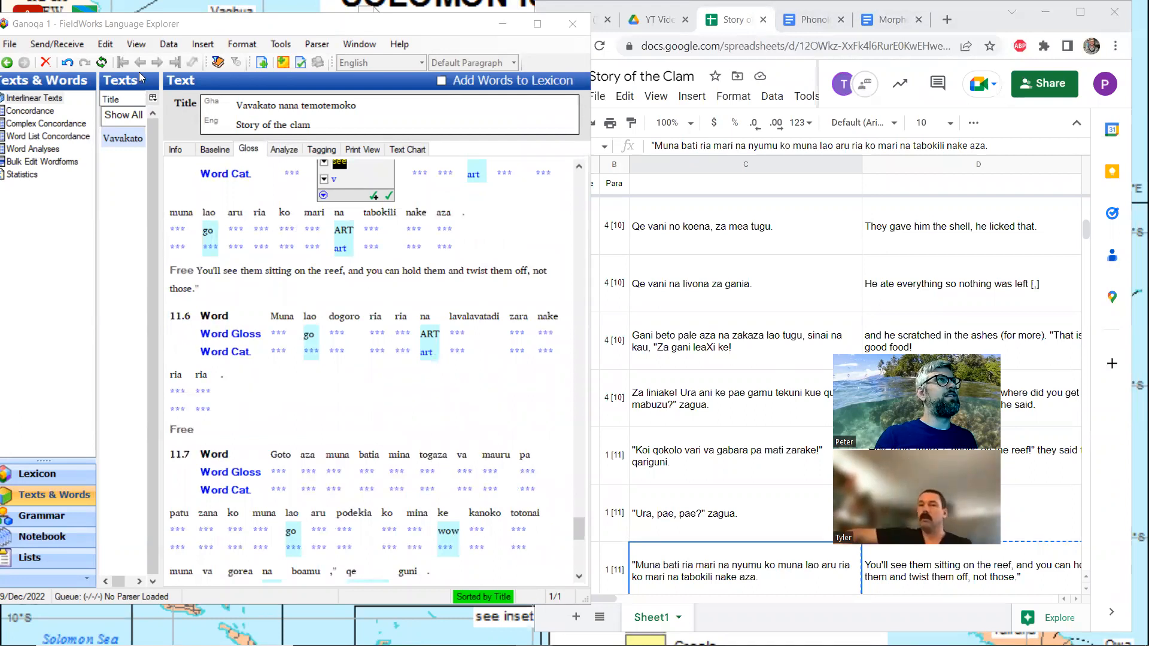
{"action": "left_click_drag", "start_coordinate": [247, 26], "coordinate": [271, 27]}
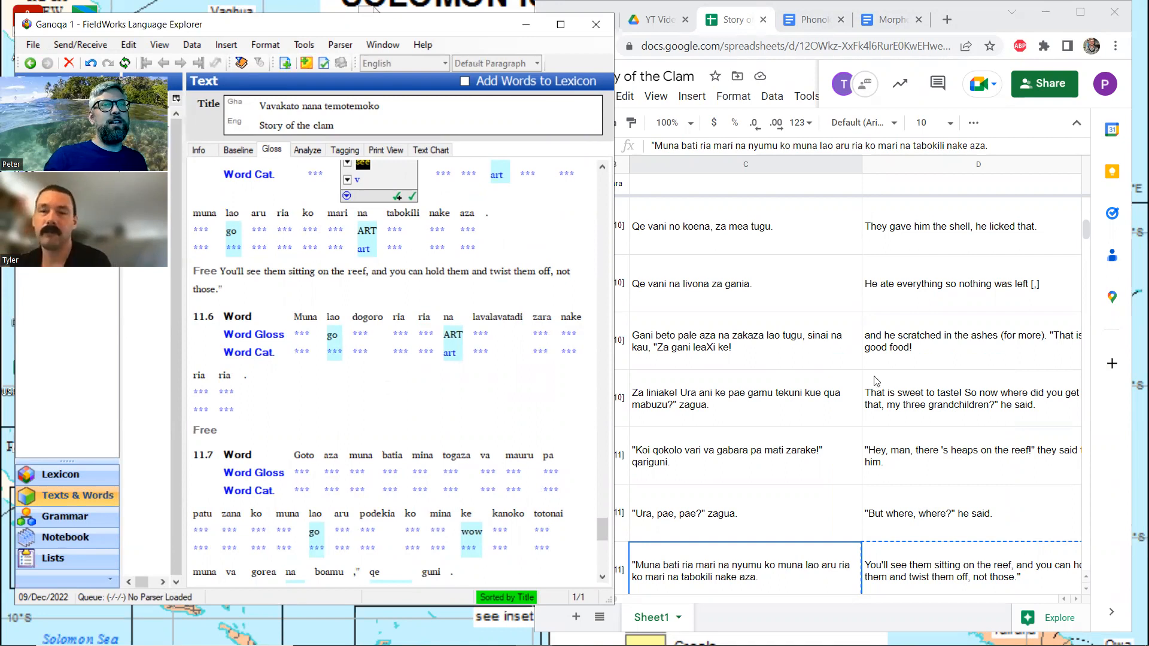
Copy the translation in spreadsheet cell D71 into the empty free translation of line 11.6 in FieldWorks
{"action": "scroll", "coordinate": [951, 403], "scroll_direction": "down", "scroll_amount": 3}
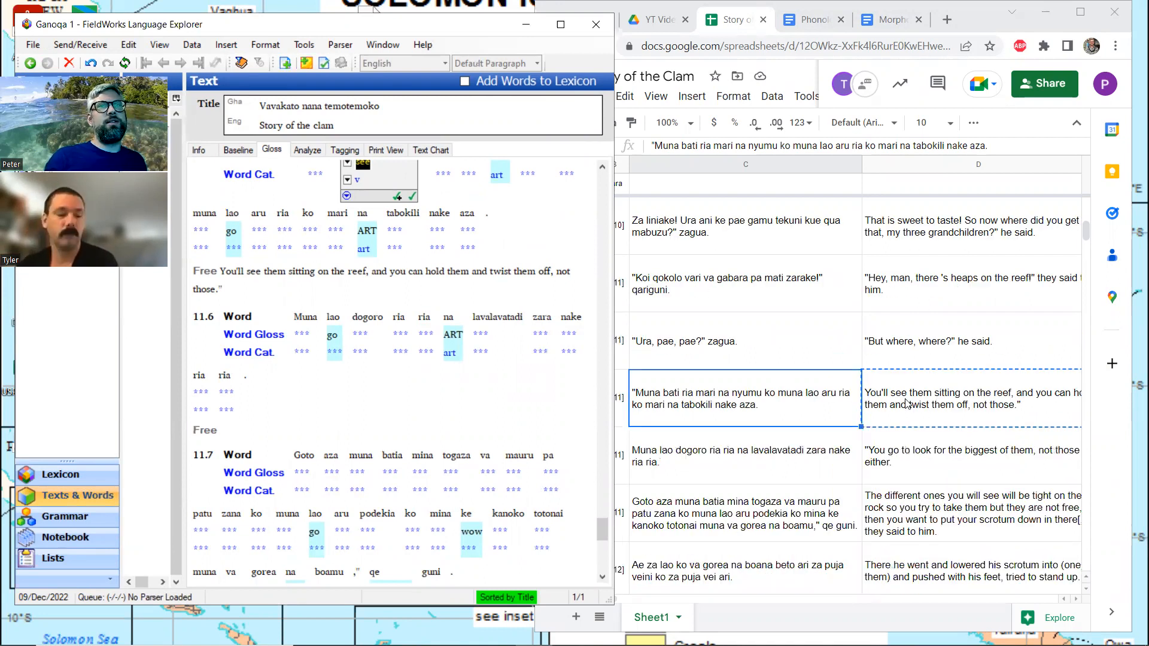
{"action": "left_click", "coordinate": [931, 450]}
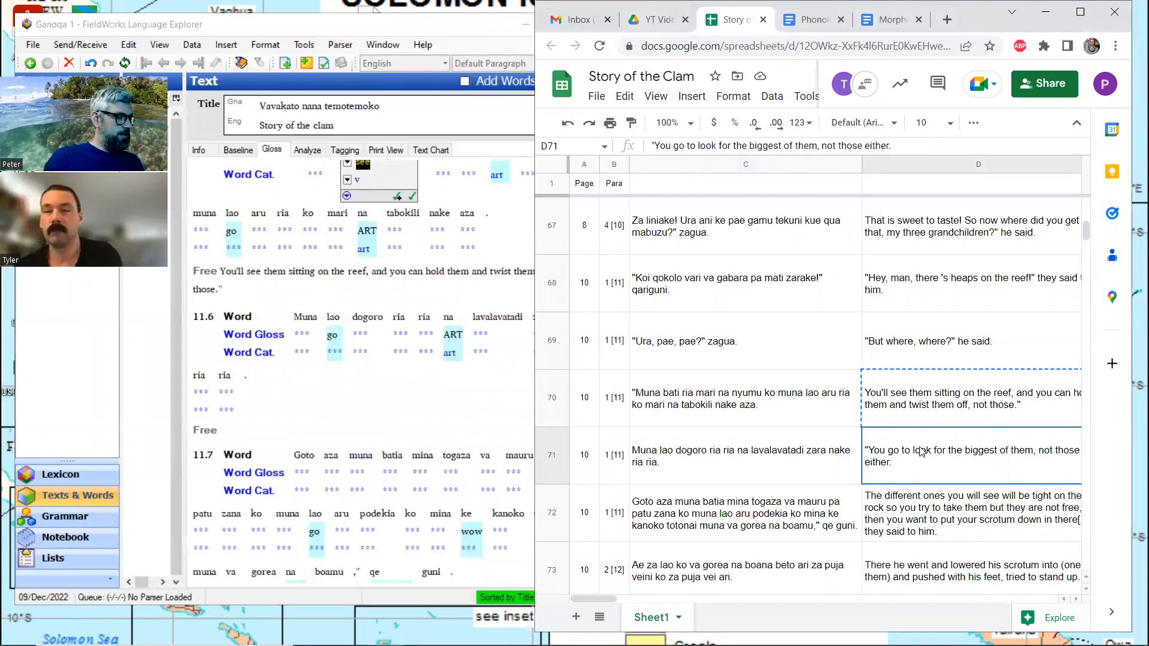
{"action": "key", "text": "ctrl+c"}
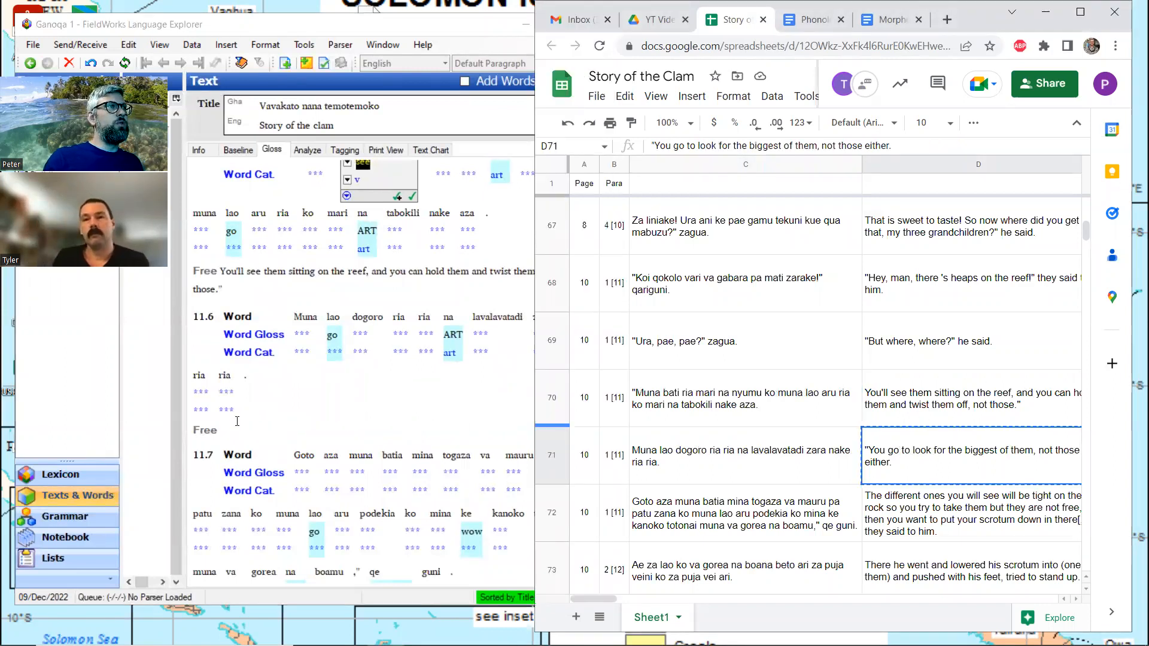
{"action": "left_click", "coordinate": [323, 423]}
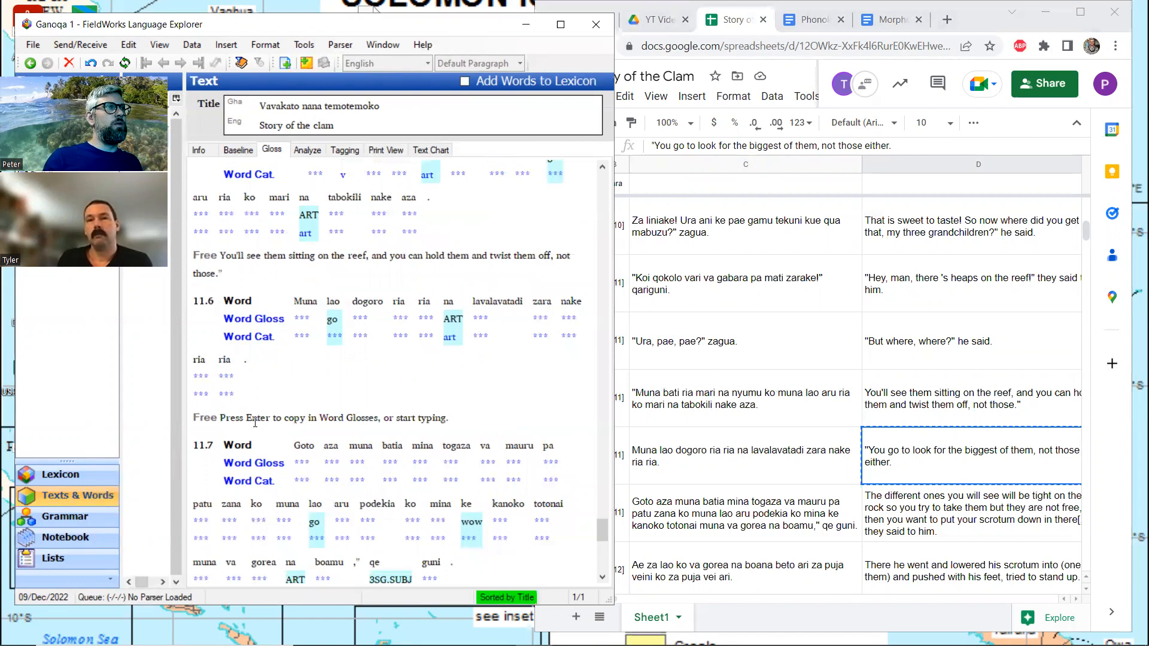
{"action": "left_click", "coordinate": [255, 423]}
{"action": "key", "text": "ctrl+v"}
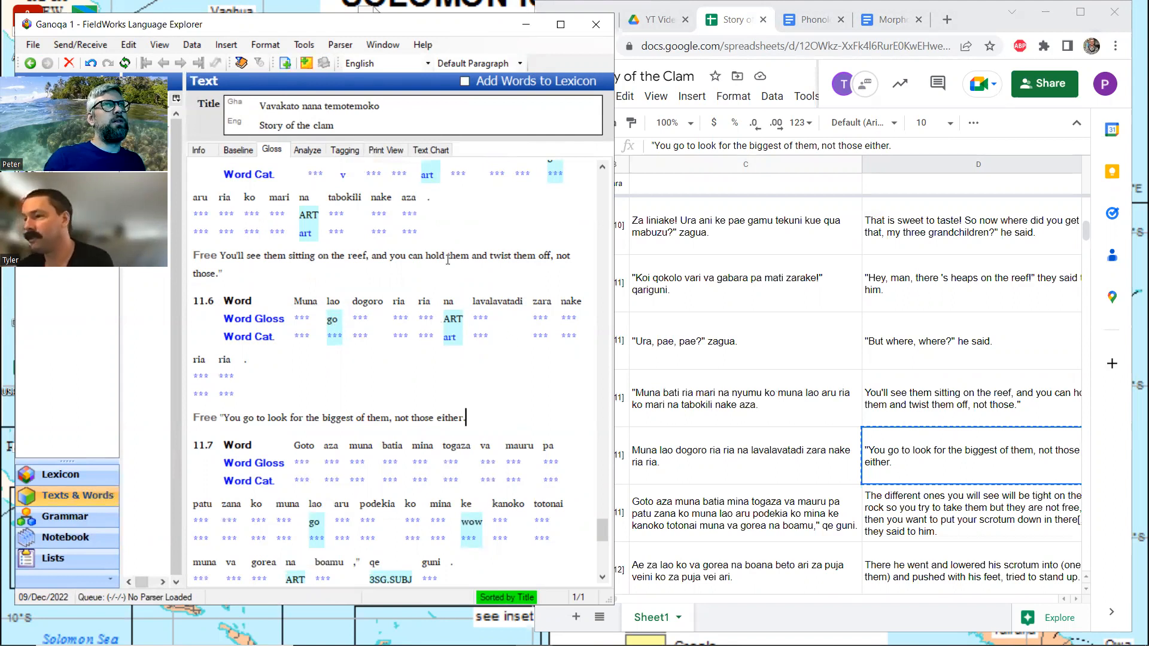
Enlarge the spreadsheet, search it for "dogor" and compare the matching sentences with their translations
{"action": "left_click", "coordinate": [1075, 14]}
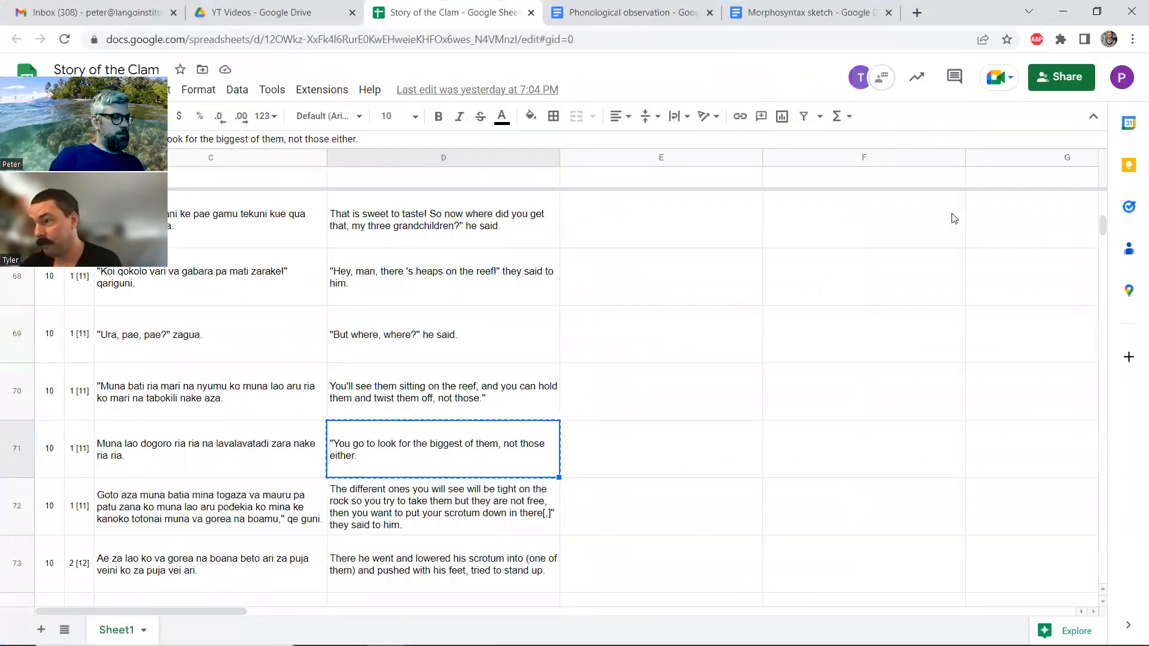
{"action": "key", "text": "ctrl+f"}
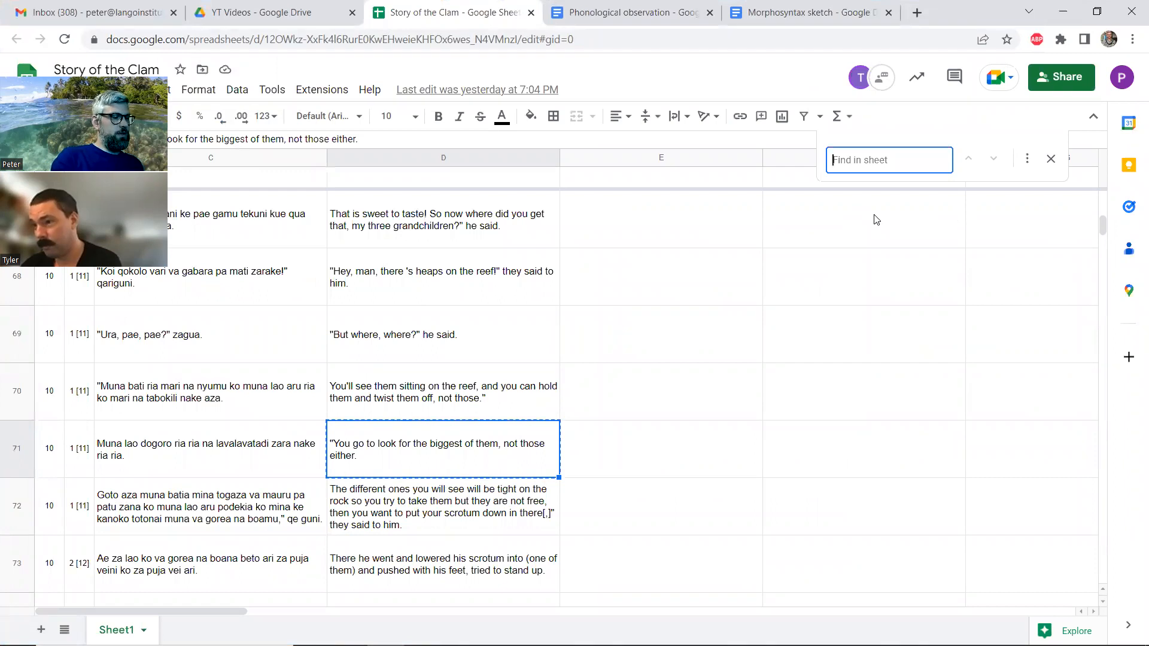
{"action": "type", "text": "dogor"}
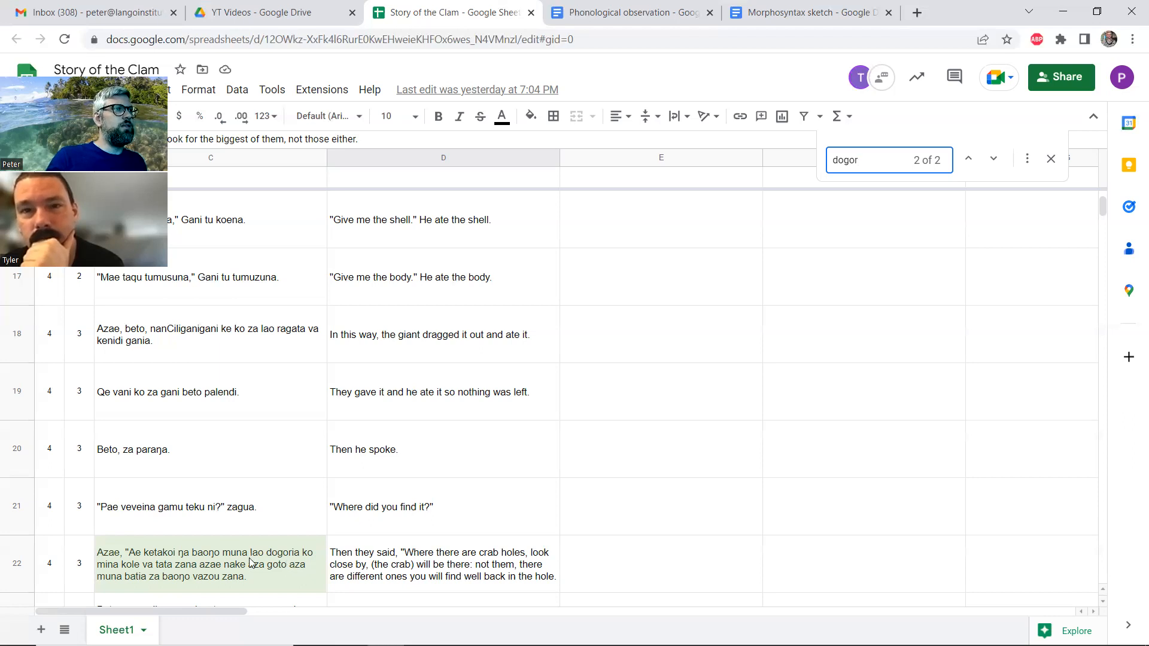
Bring FieldWorks back beside the spreadsheet and open the word dogoro in line 11.6 in the Analyze view
{"action": "left_click", "coordinate": [1099, 10]}
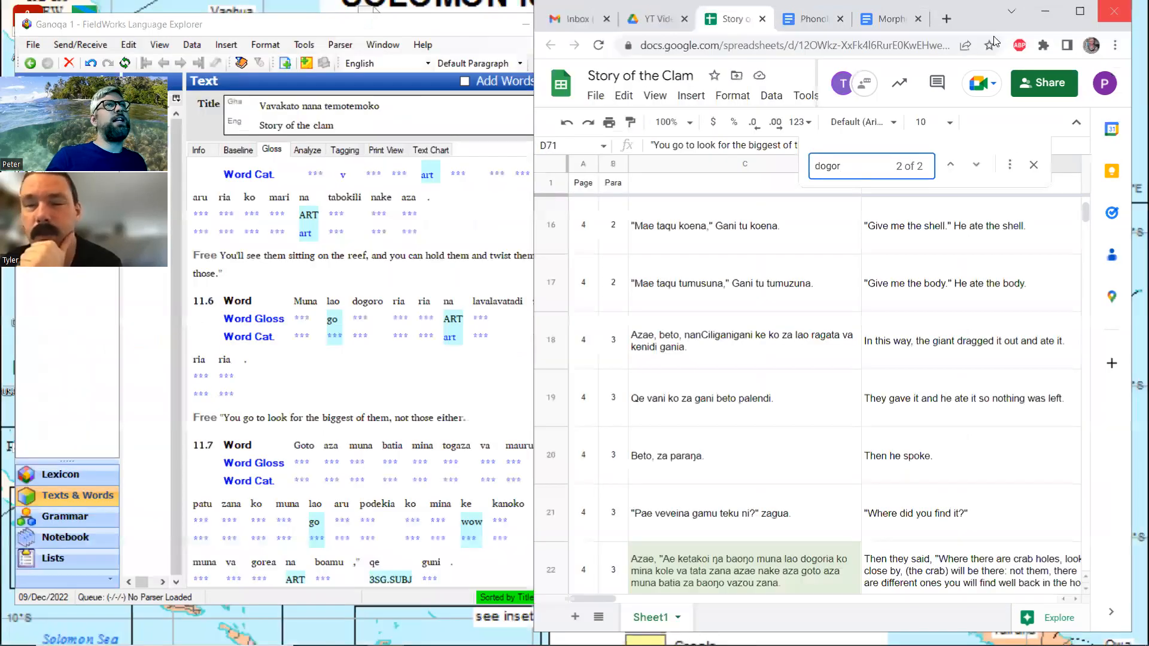
{"action": "left_click", "coordinate": [368, 323]}
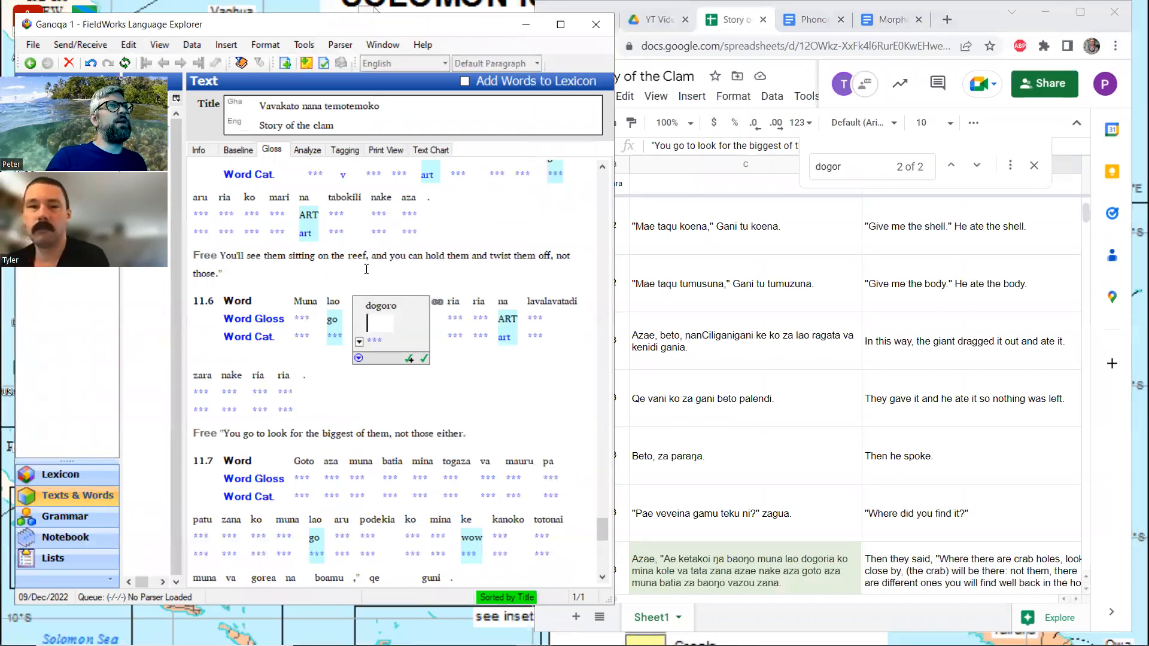
{"action": "left_click", "coordinate": [311, 151]}
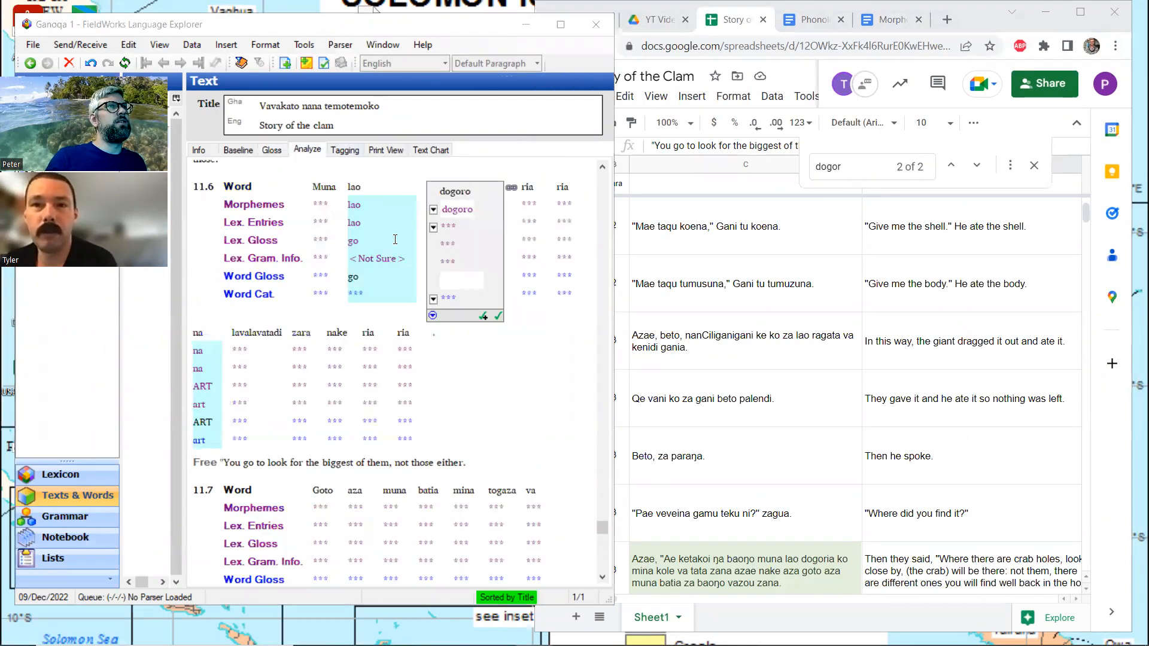
{"action": "left_click", "coordinate": [433, 228]}
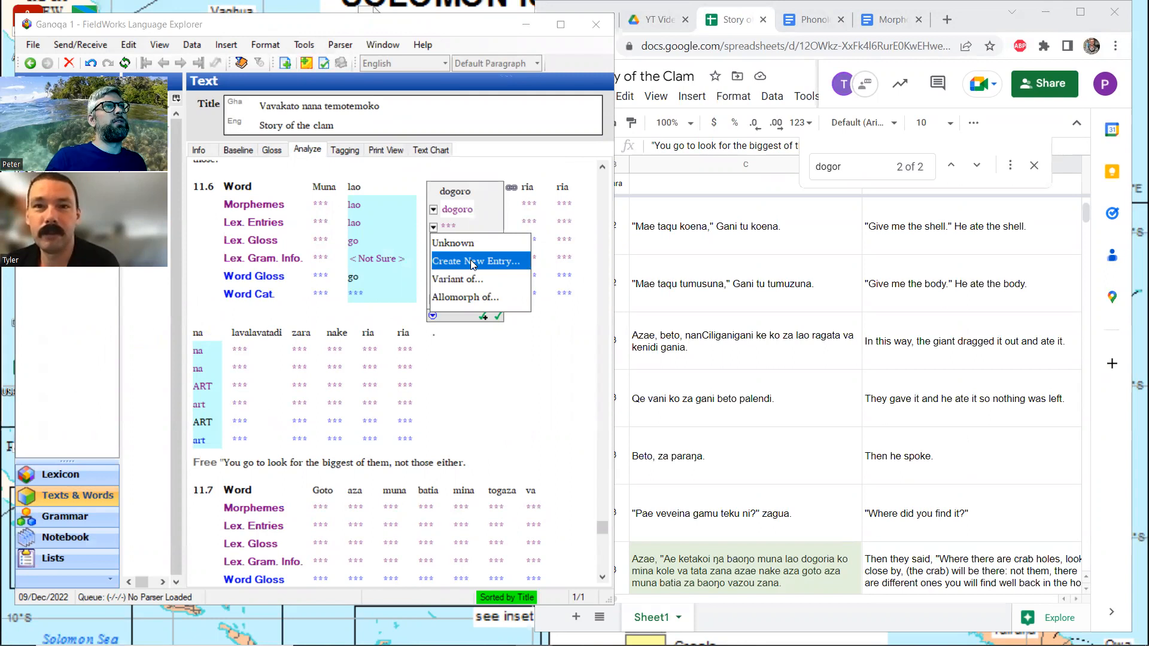
{"action": "left_click", "coordinate": [473, 263]}
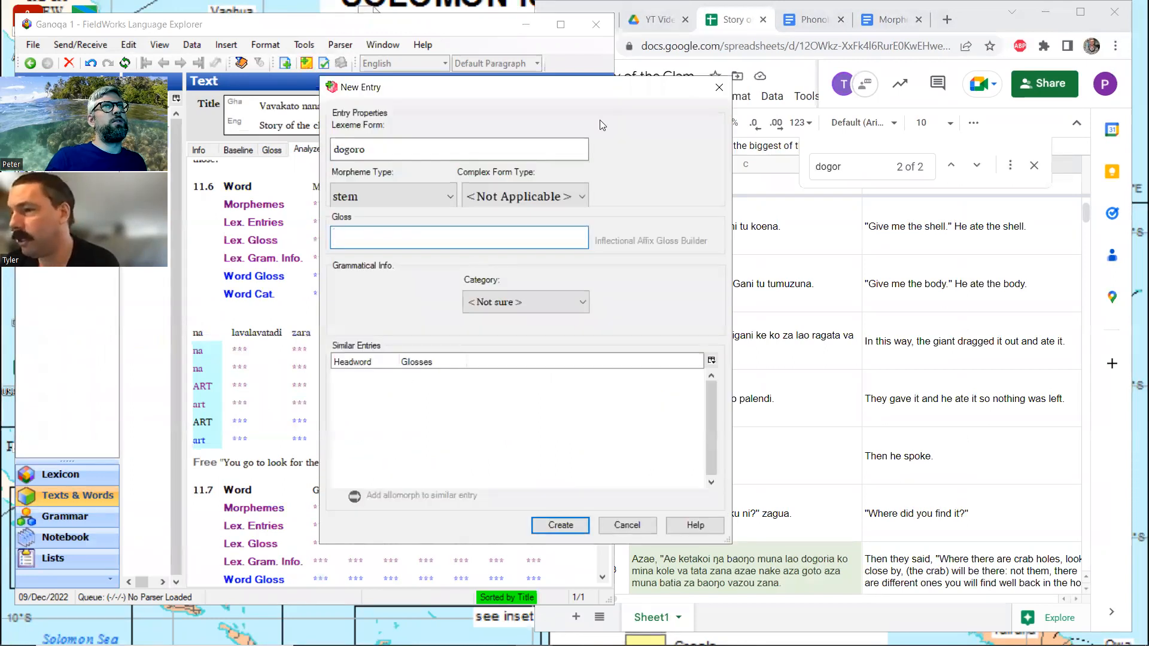
{"action": "left_click", "coordinate": [719, 83]}
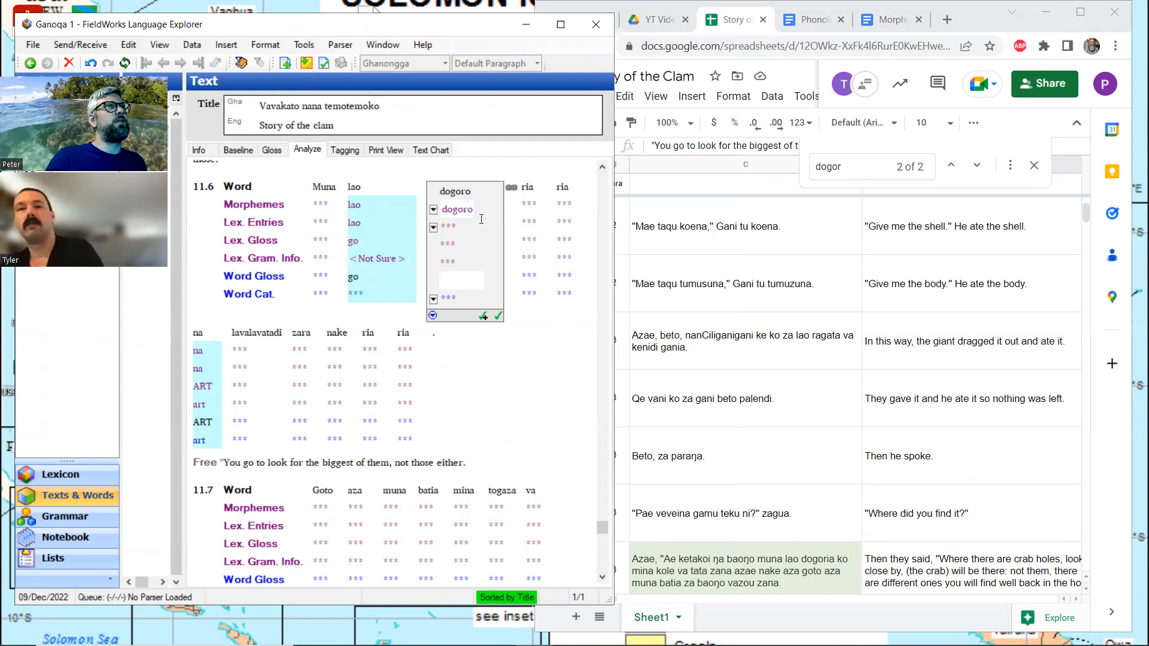
Create a new stem entry for dogoro with gloss "look" and category Verb
{"action": "left_click", "coordinate": [433, 227]}
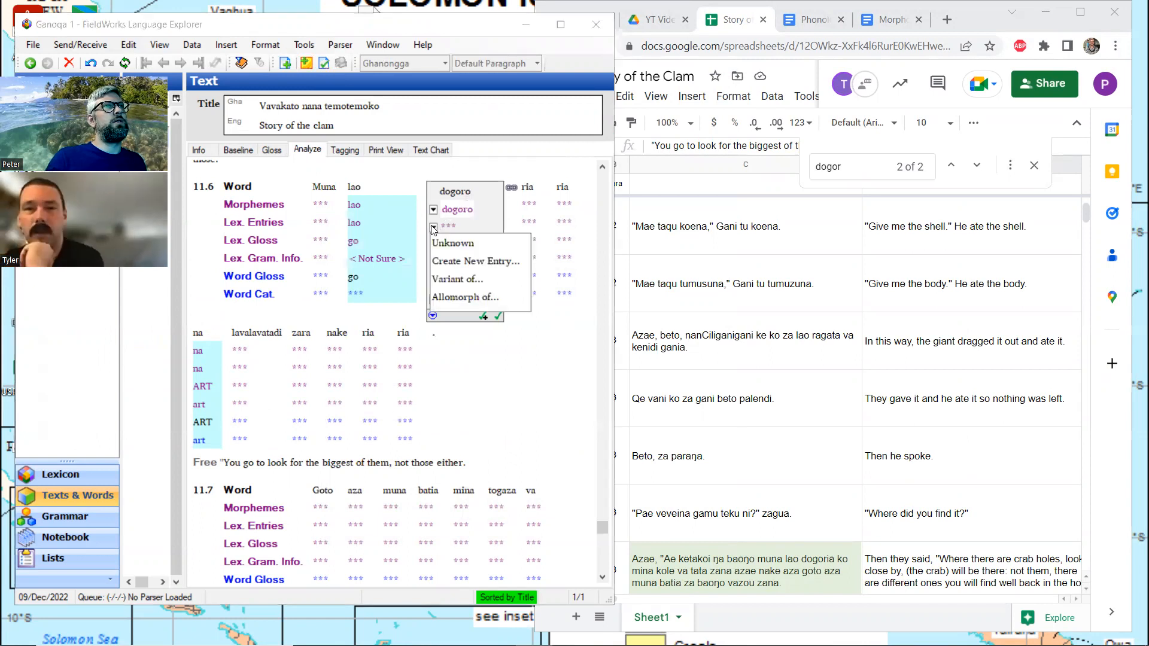
{"action": "left_click", "coordinate": [475, 259]}
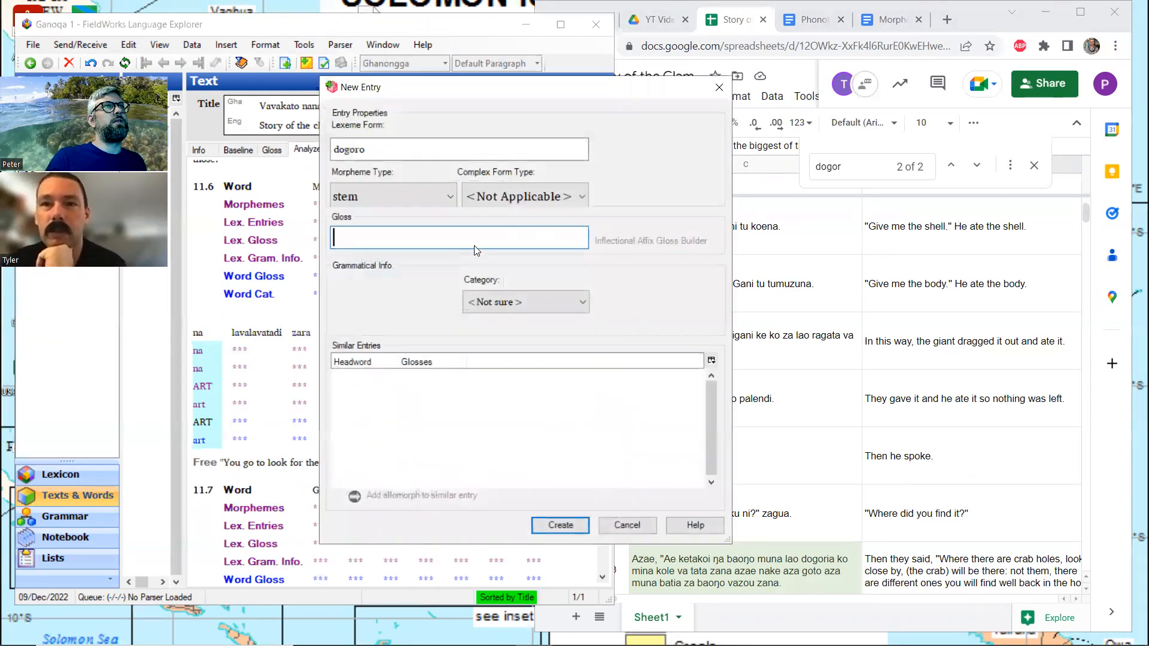
{"action": "type", "text": "ook"}
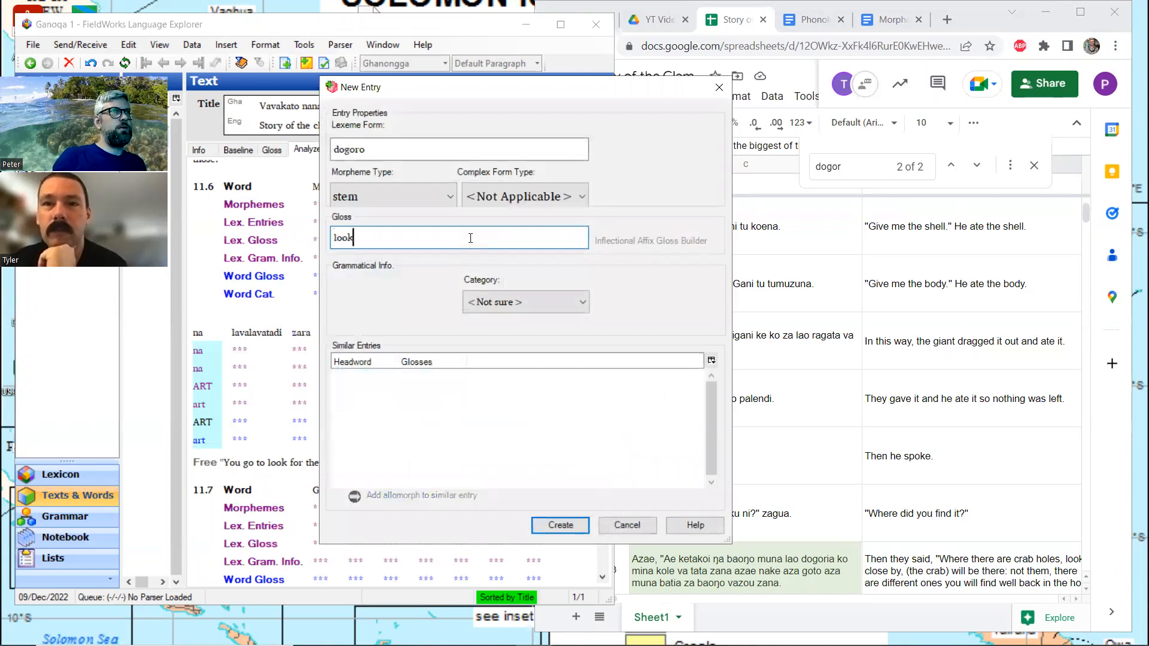
{"action": "left_click", "coordinate": [582, 303]}
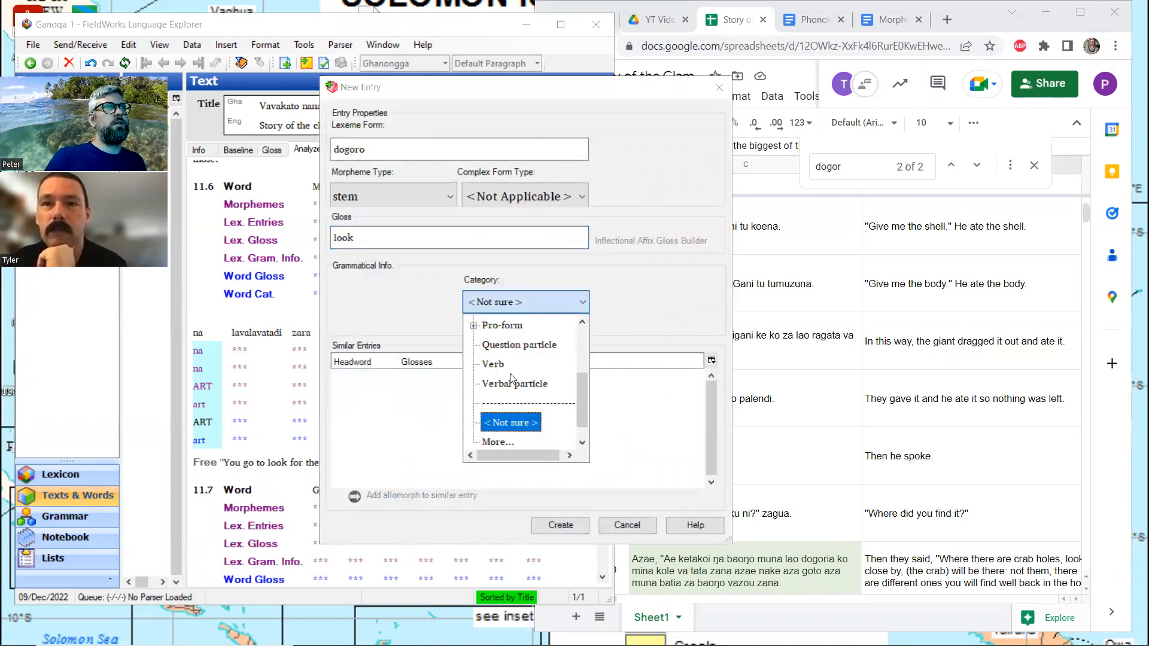
{"action": "left_click", "coordinate": [494, 364]}
{"action": "left_click", "coordinate": [552, 526]}
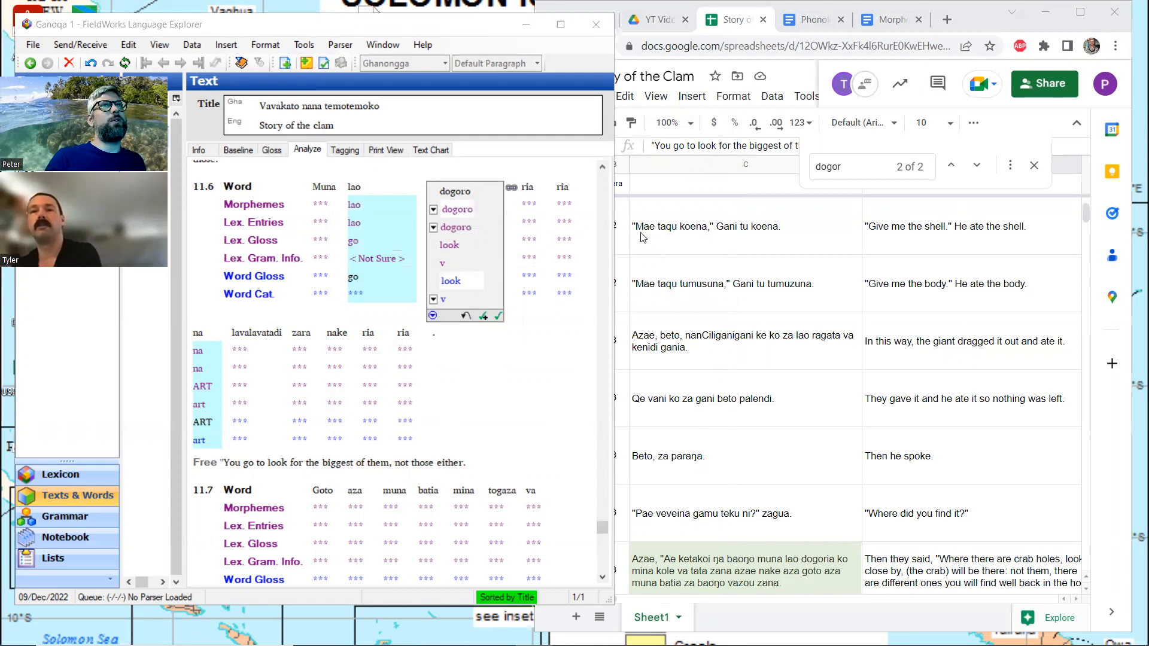
Return the FieldWorks text to the Gloss view and leave the dogoro gloss in line 11.6
{"action": "left_click", "coordinate": [691, 265]}
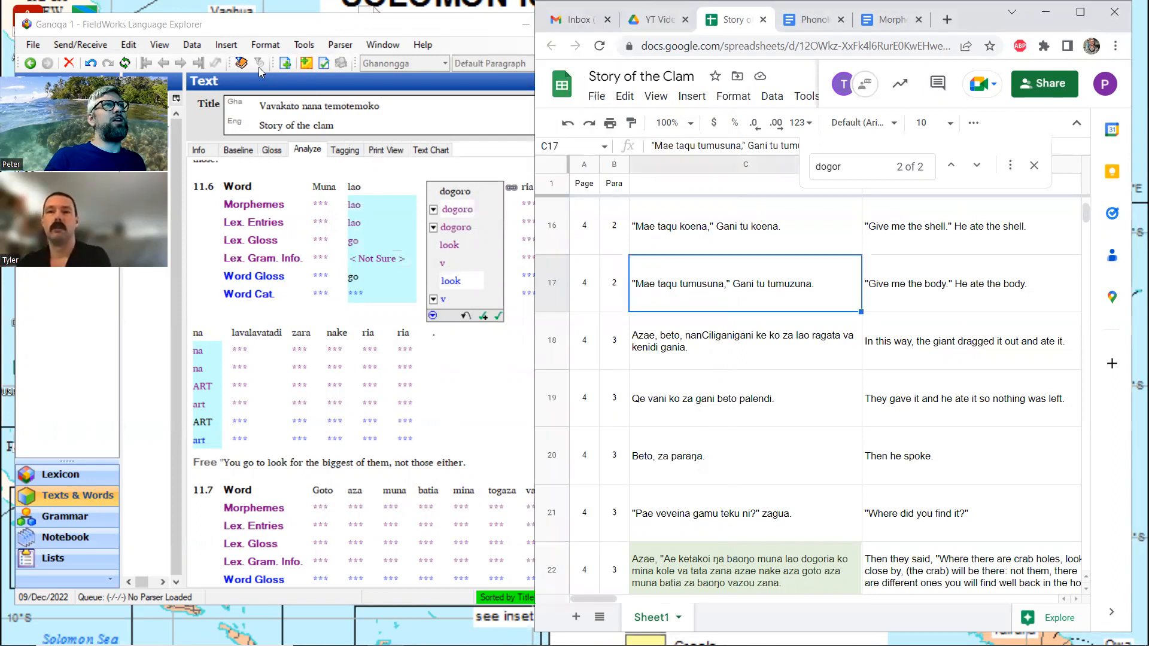
{"action": "left_click", "coordinate": [273, 152]}
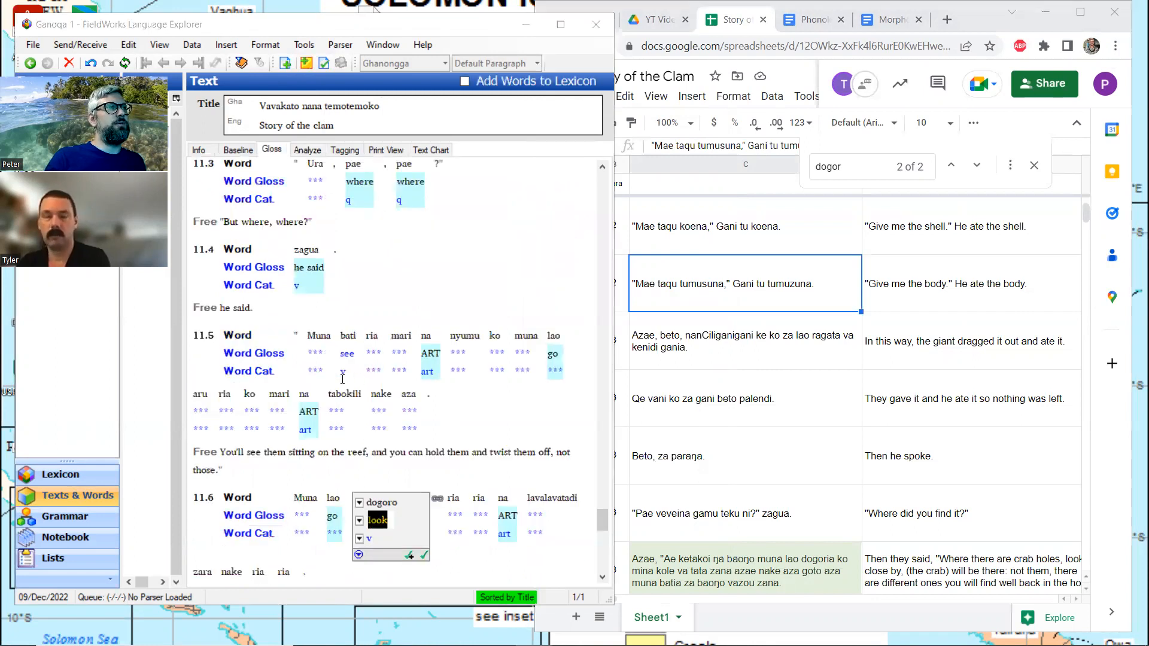
{"action": "scroll", "coordinate": [342, 379], "scroll_direction": "down", "scroll_amount": 2}
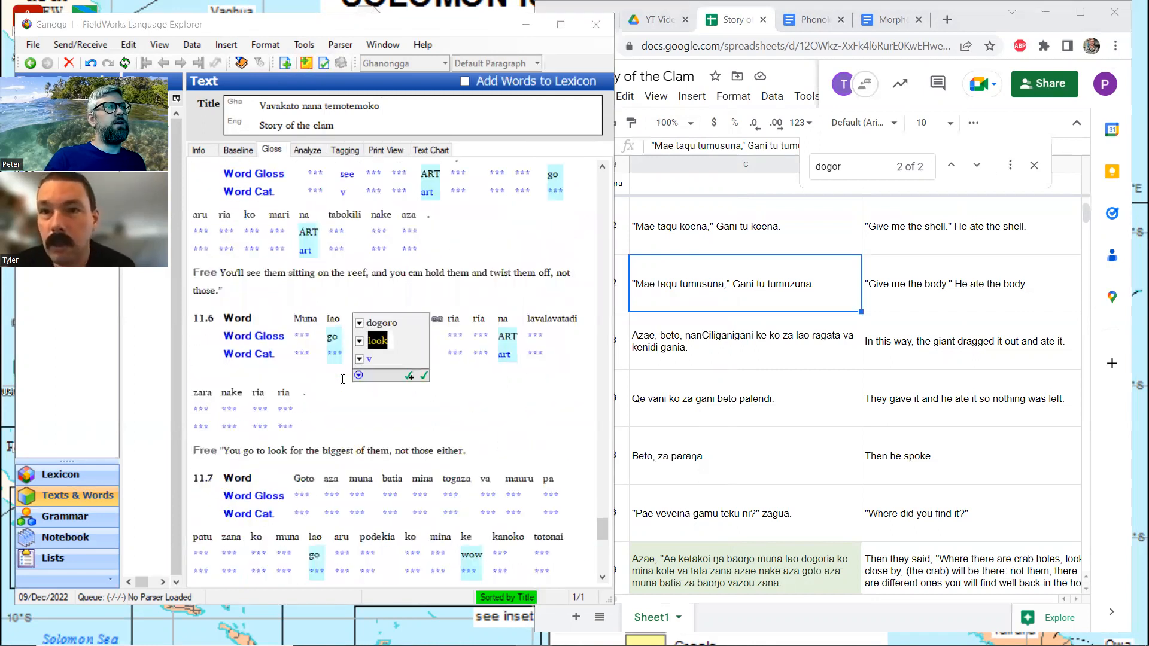
{"action": "scroll", "coordinate": [343, 378], "scroll_direction": "down", "scroll_amount": 1}
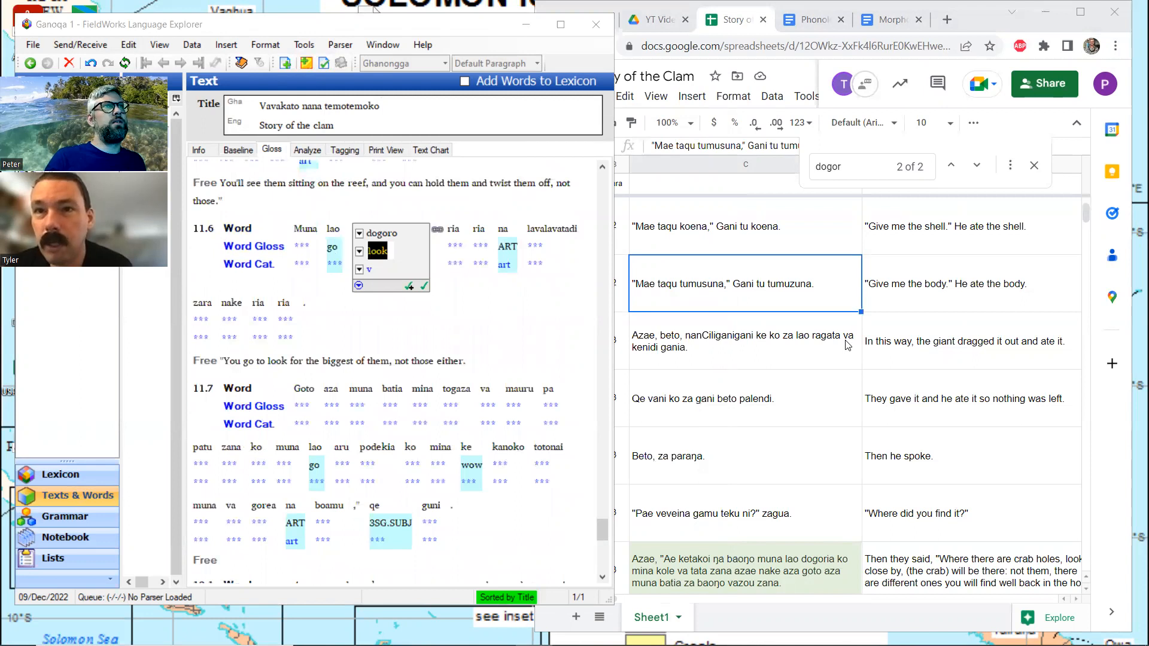
{"action": "left_click", "coordinate": [771, 338]}
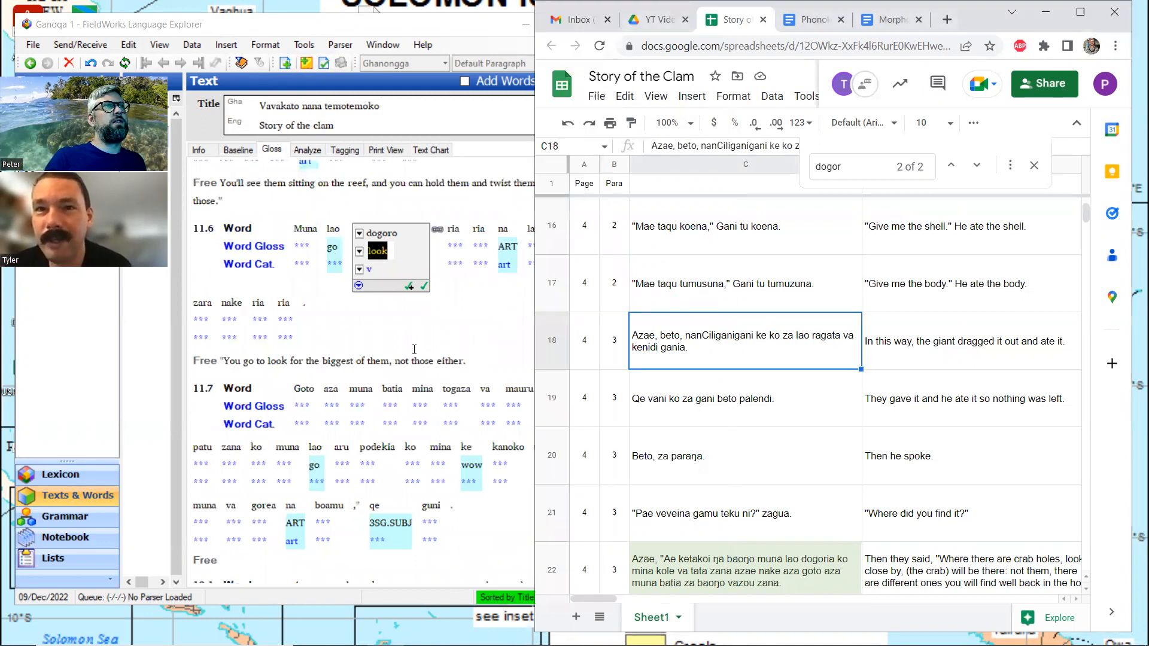
{"action": "left_click", "coordinate": [476, 349]}
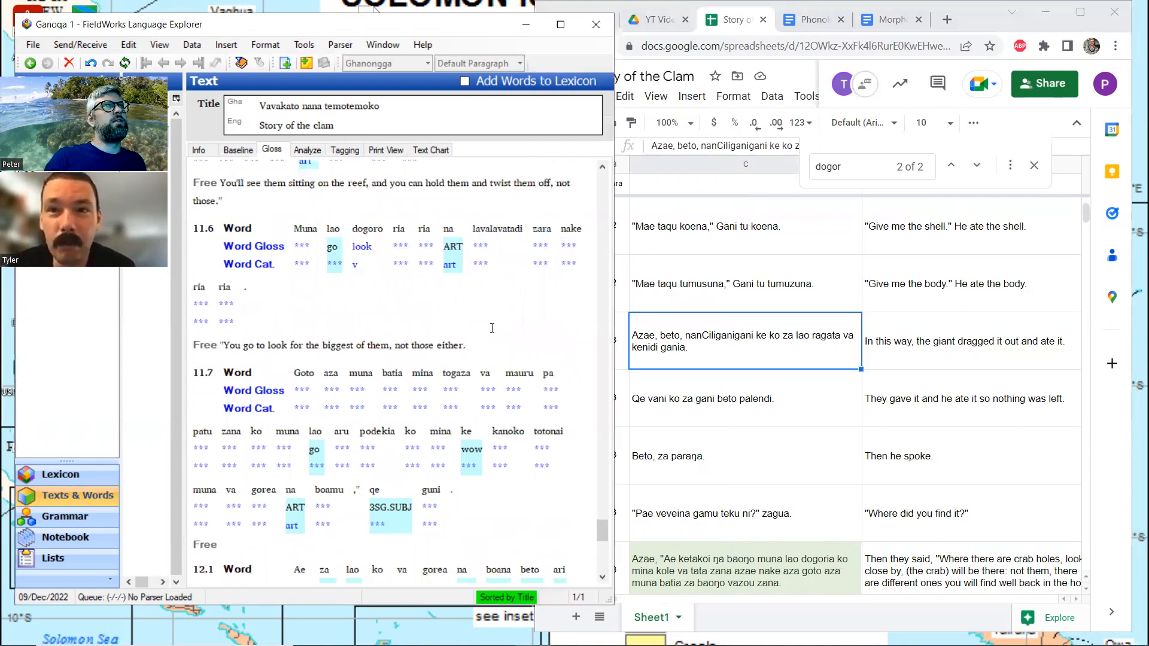
{"action": "scroll", "coordinate": [537, 334], "scroll_direction": "up", "scroll_amount": 1}
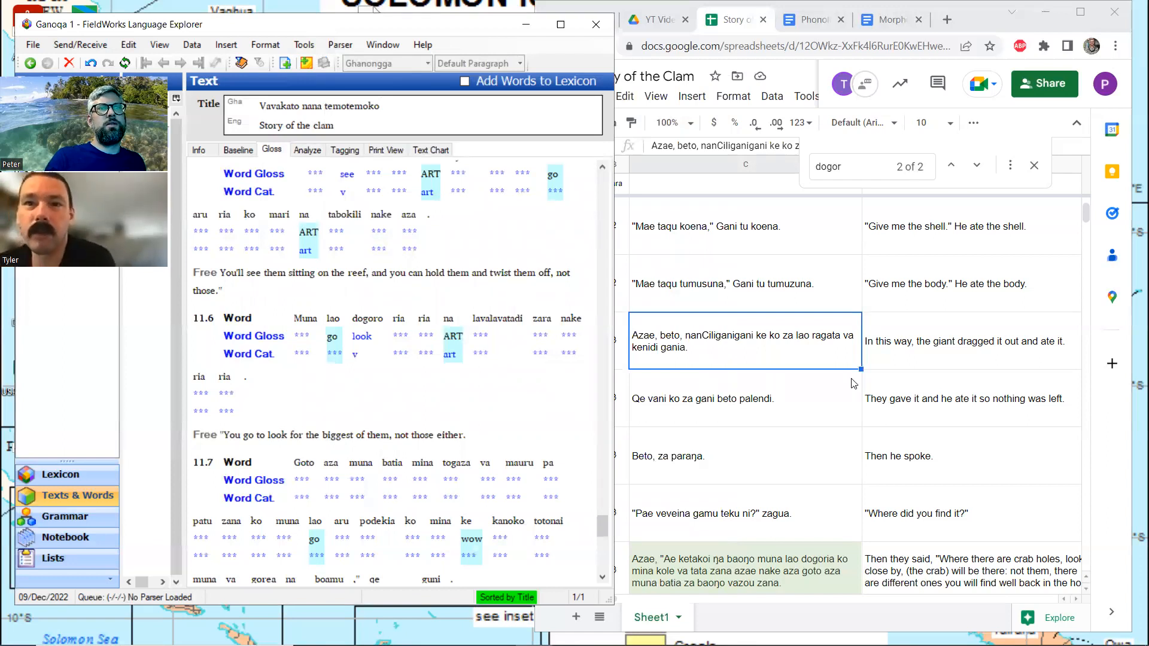
Copy the translation in spreadsheet cell D72 into the empty free translation of line 11.7 in FieldWorks
{"action": "left_click", "coordinate": [839, 410]}
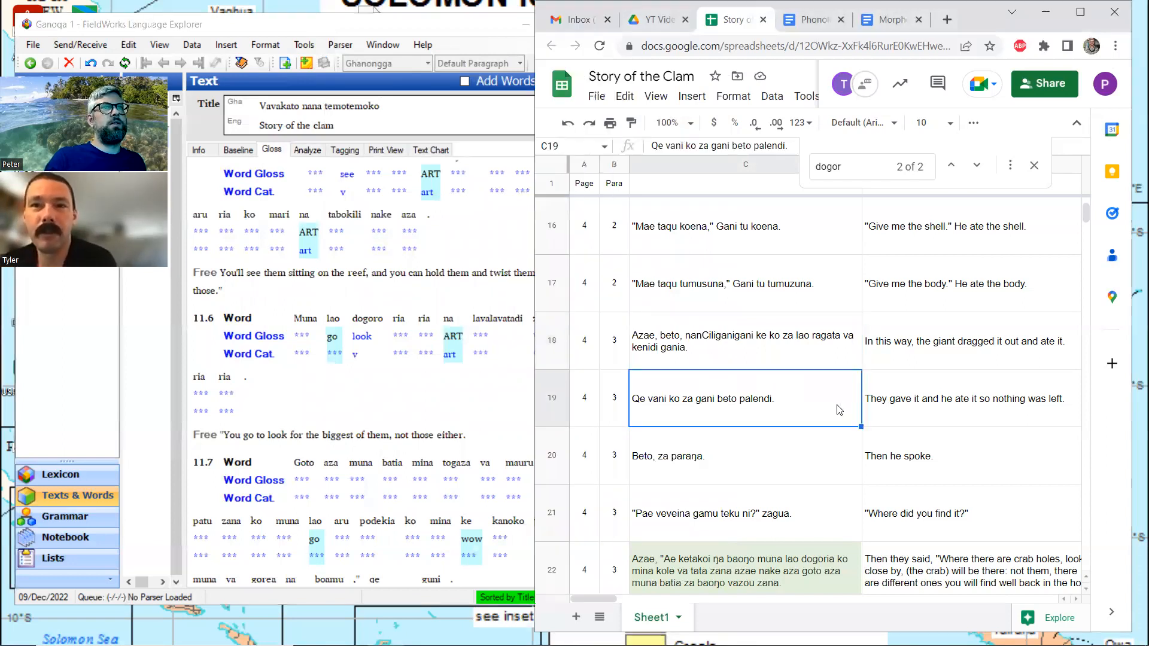
{"action": "scroll", "coordinate": [840, 410], "scroll_direction": "down", "scroll_amount": 15}
{"action": "scroll", "coordinate": [840, 410], "scroll_direction": "down", "scroll_amount": 20}
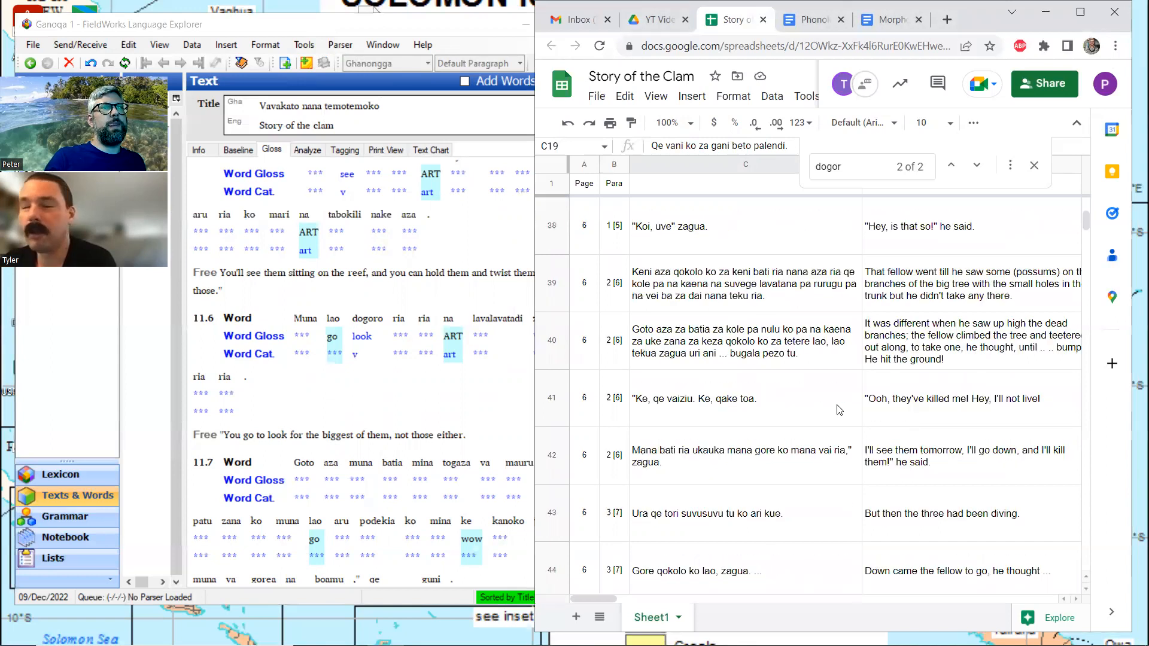
{"action": "scroll", "coordinate": [840, 410], "scroll_direction": "down", "scroll_amount": 7}
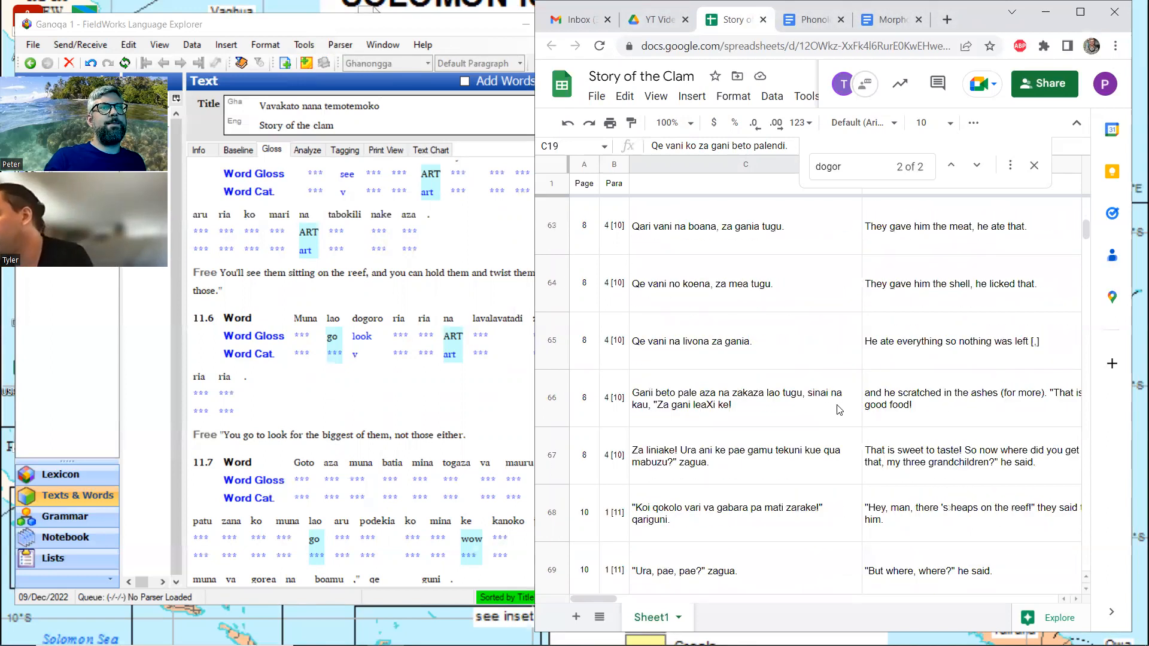
{"action": "left_click", "coordinate": [966, 394]}
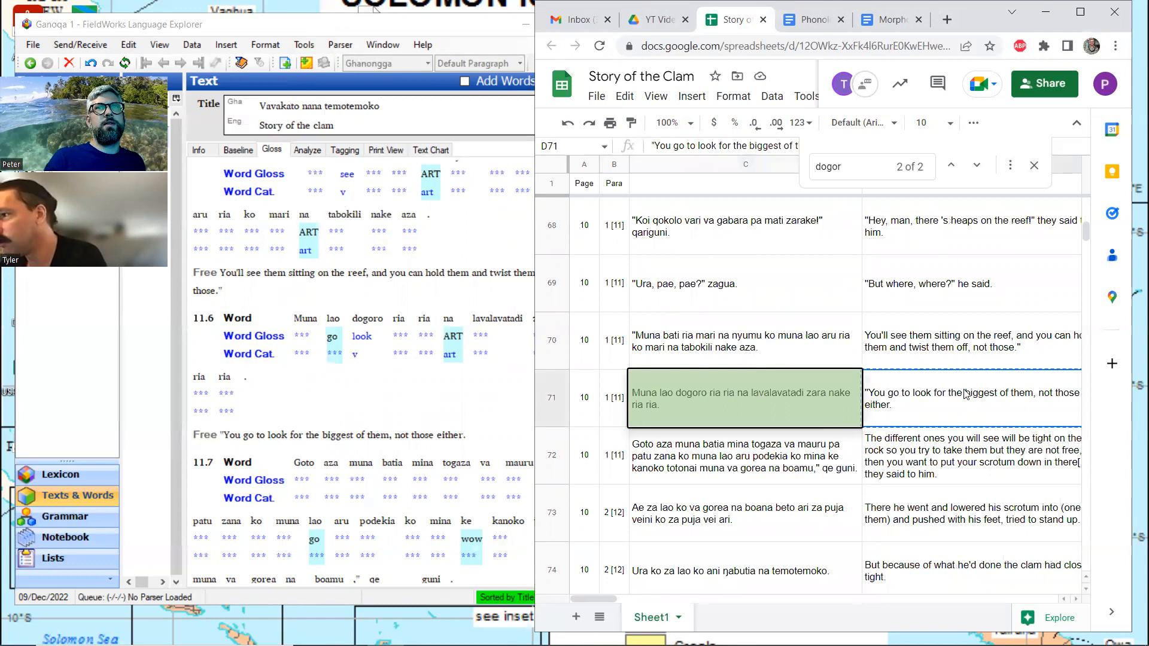
{"action": "left_click", "coordinate": [463, 440]}
{"action": "scroll", "coordinate": [463, 443], "scroll_direction": "down", "scroll_amount": 5}
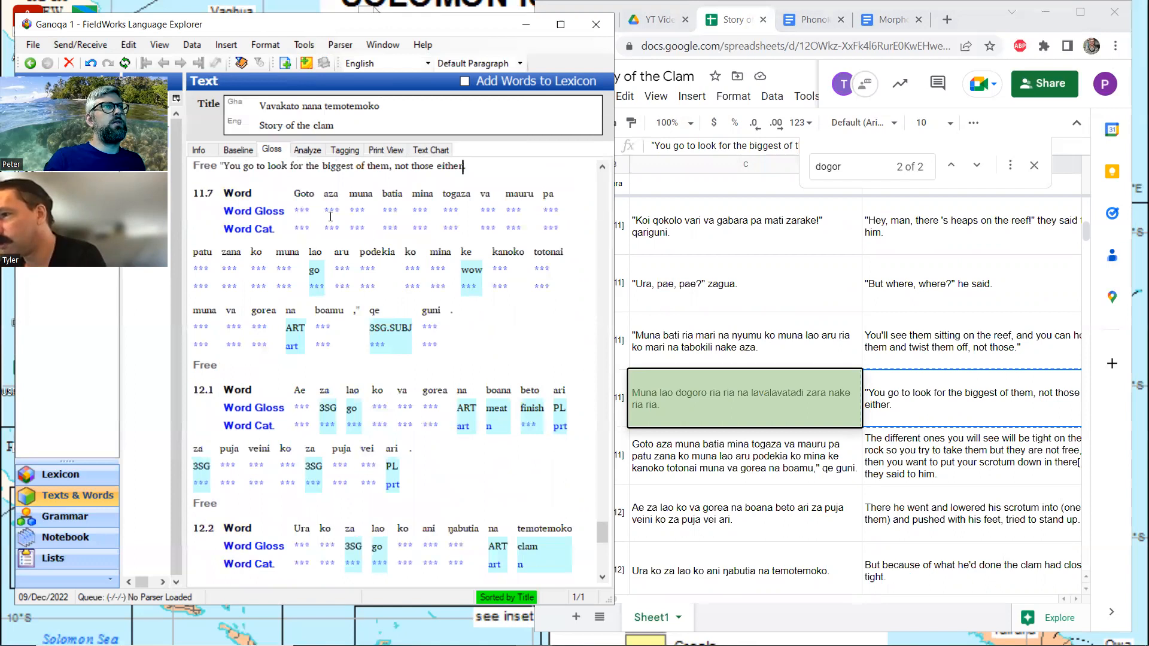
{"action": "left_click", "coordinate": [945, 457]}
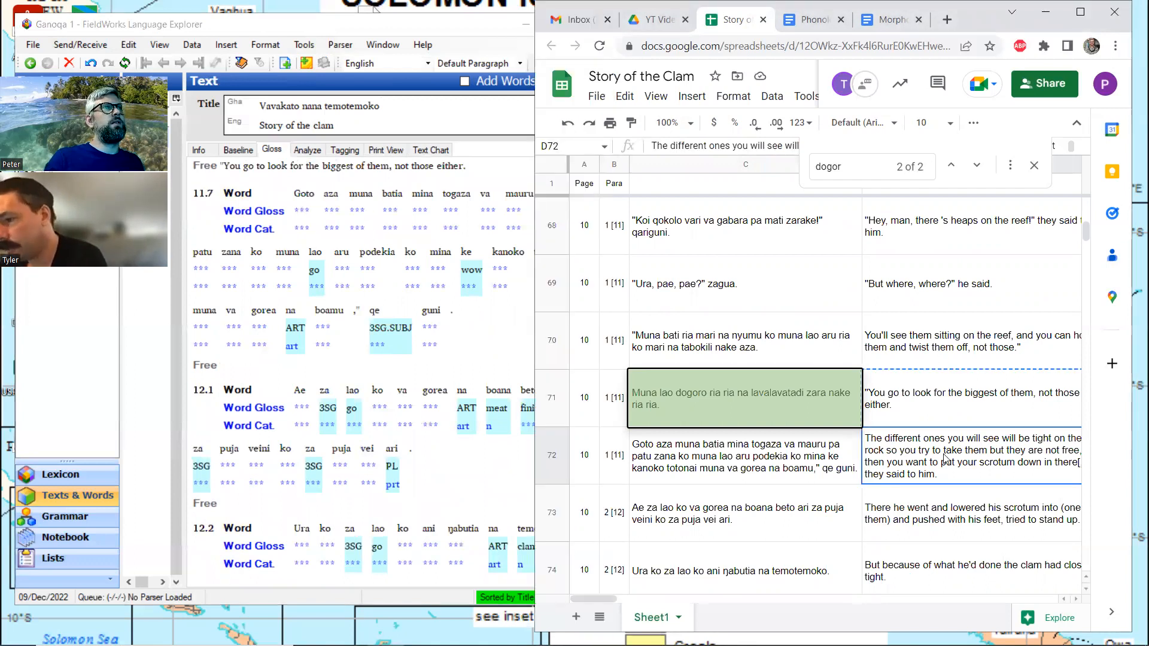
{"action": "key", "text": "ctrl+c"}
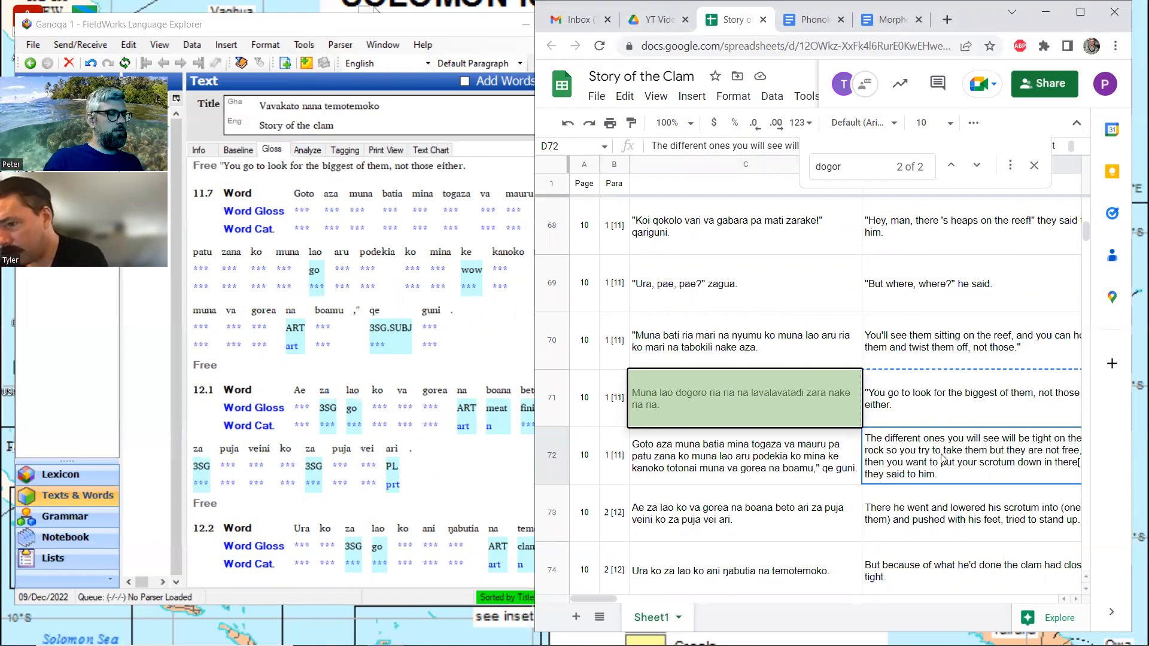
{"action": "left_click", "coordinate": [314, 372]}
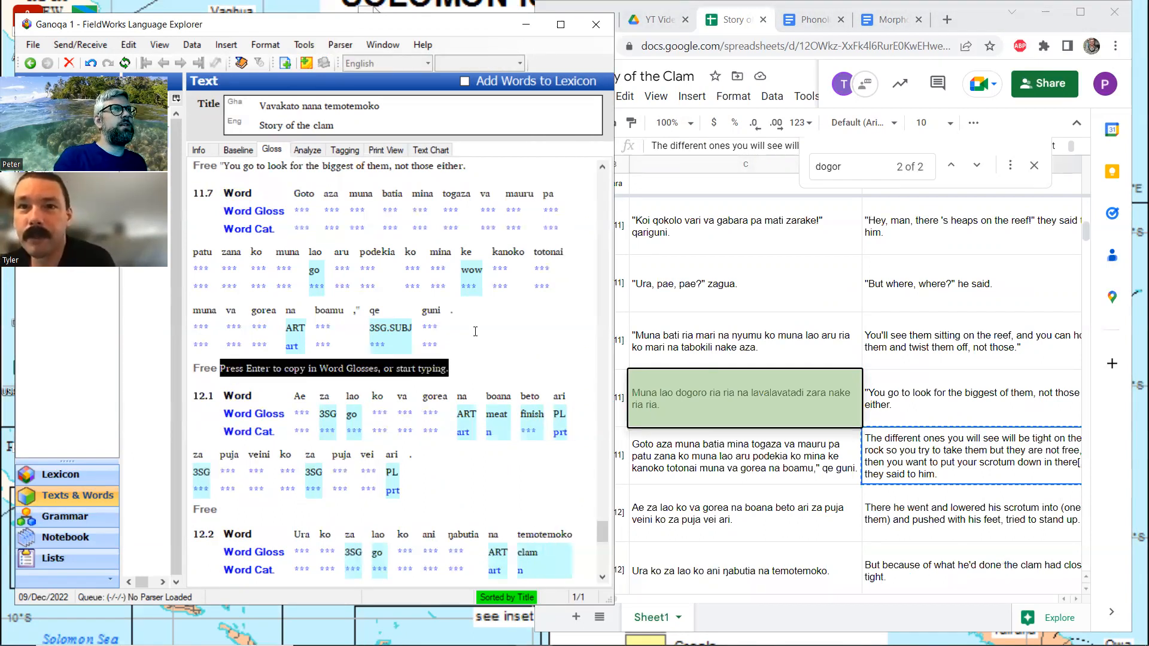
{"action": "key", "text": "ctrl+v"}
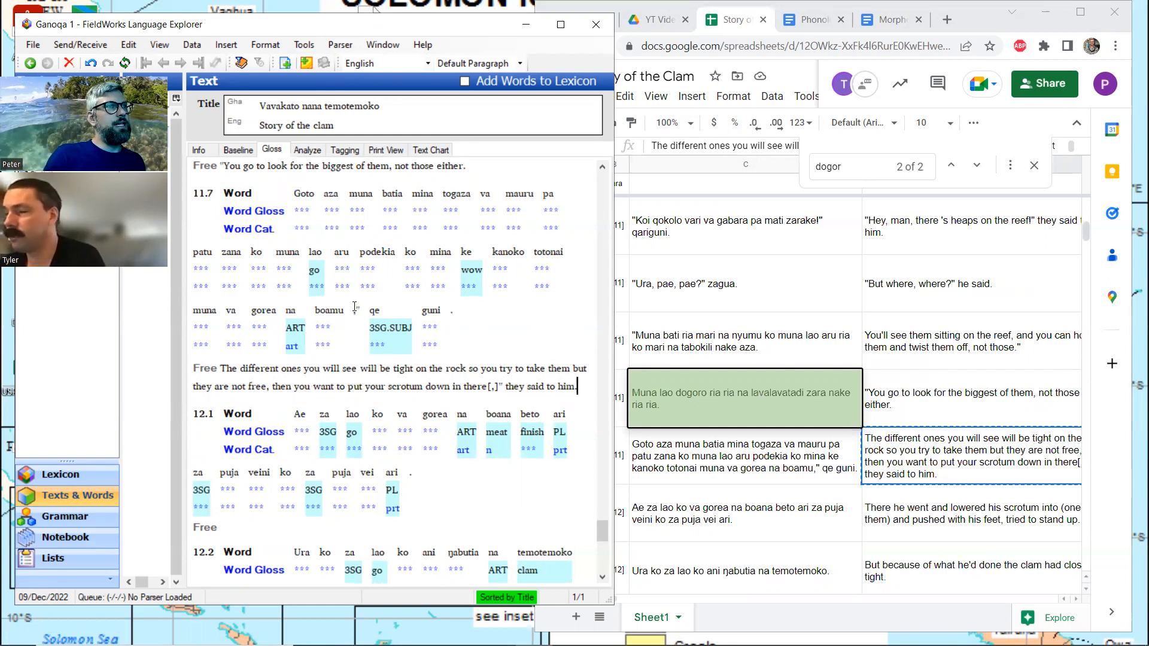
Copy the translation in spreadsheet cell D73 into the empty free translation of line 12.1 in FieldWorks
{"action": "scroll", "coordinate": [320, 341], "scroll_direction": "down", "scroll_amount": 3}
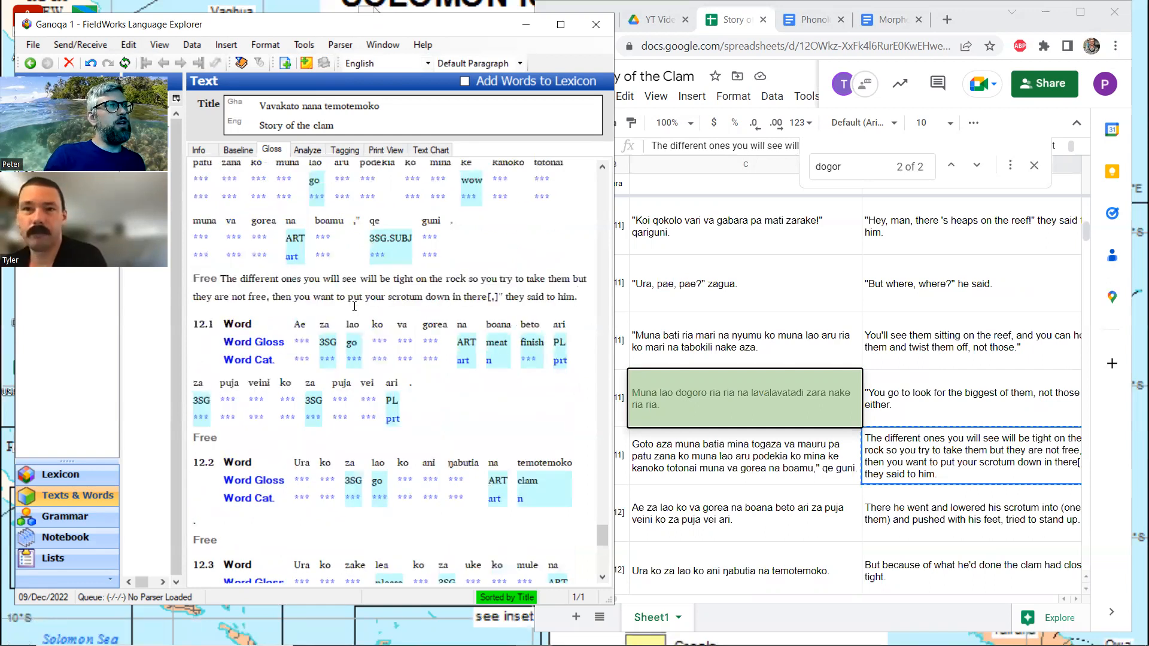
{"action": "left_click", "coordinate": [246, 438]}
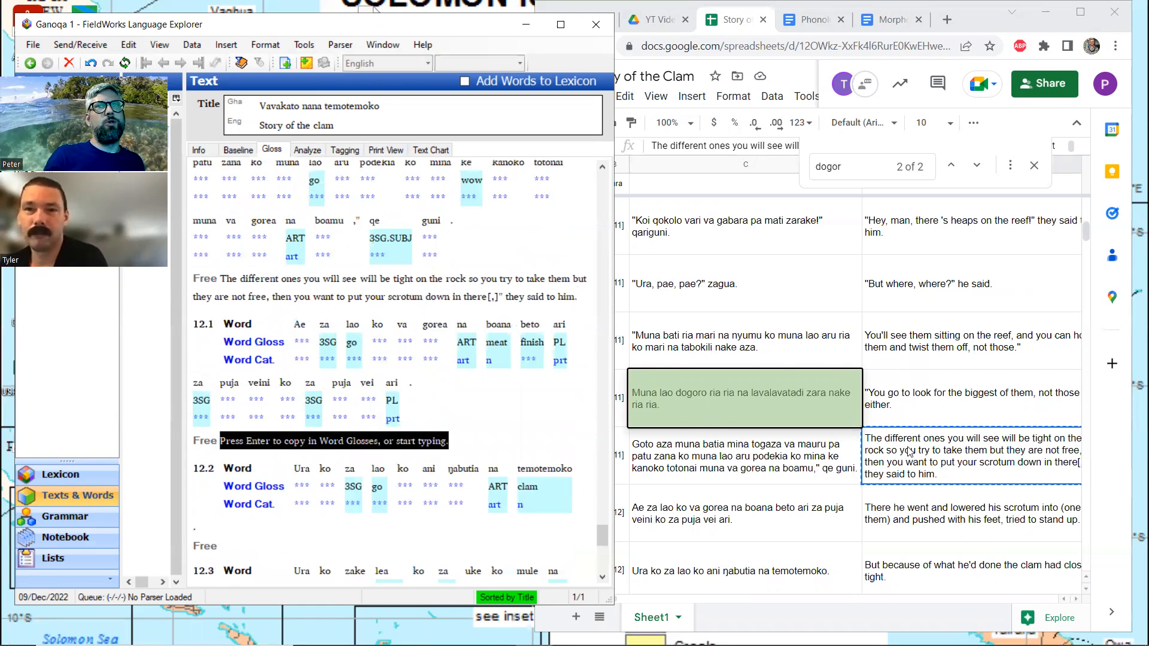
{"action": "scroll", "coordinate": [909, 450], "scroll_direction": "down", "scroll_amount": 1}
{"action": "left_click", "coordinate": [947, 458]}
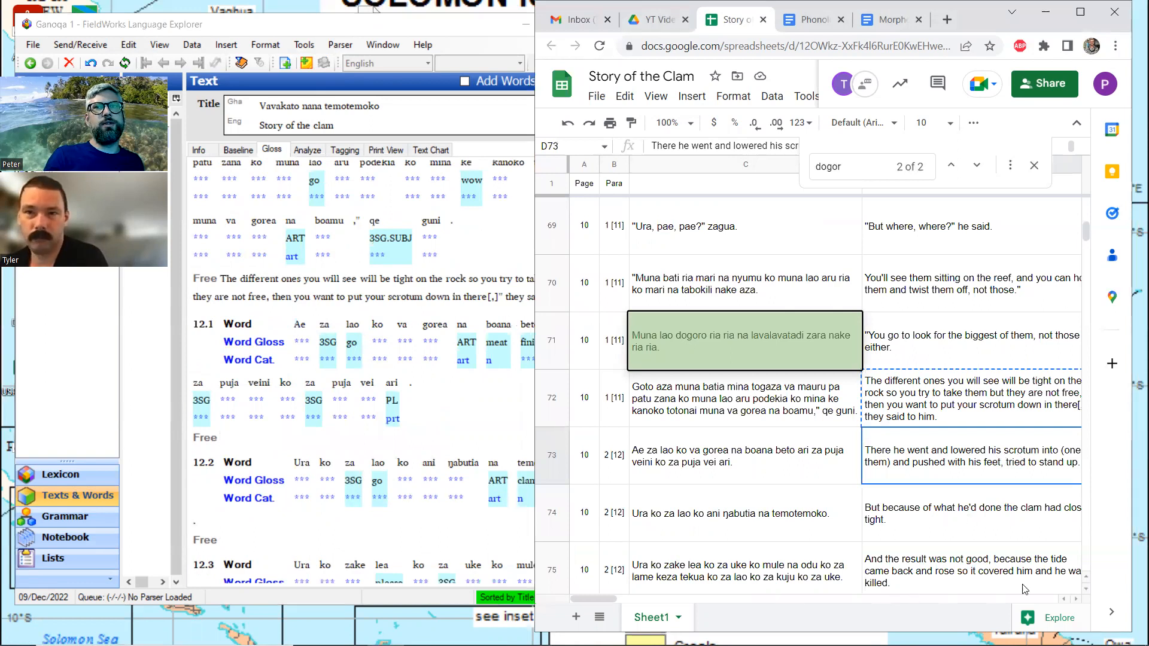
{"action": "left_click", "coordinate": [1075, 600]}
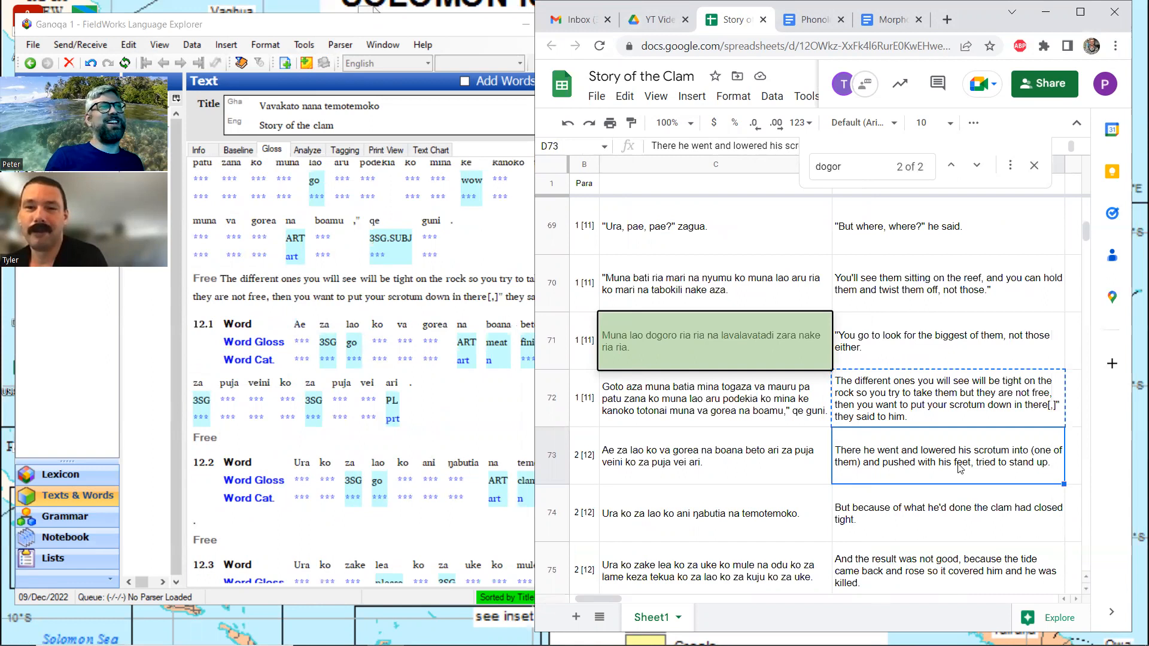
{"action": "key", "text": "ctrl+c"}
{"action": "left_click", "coordinate": [252, 438]}
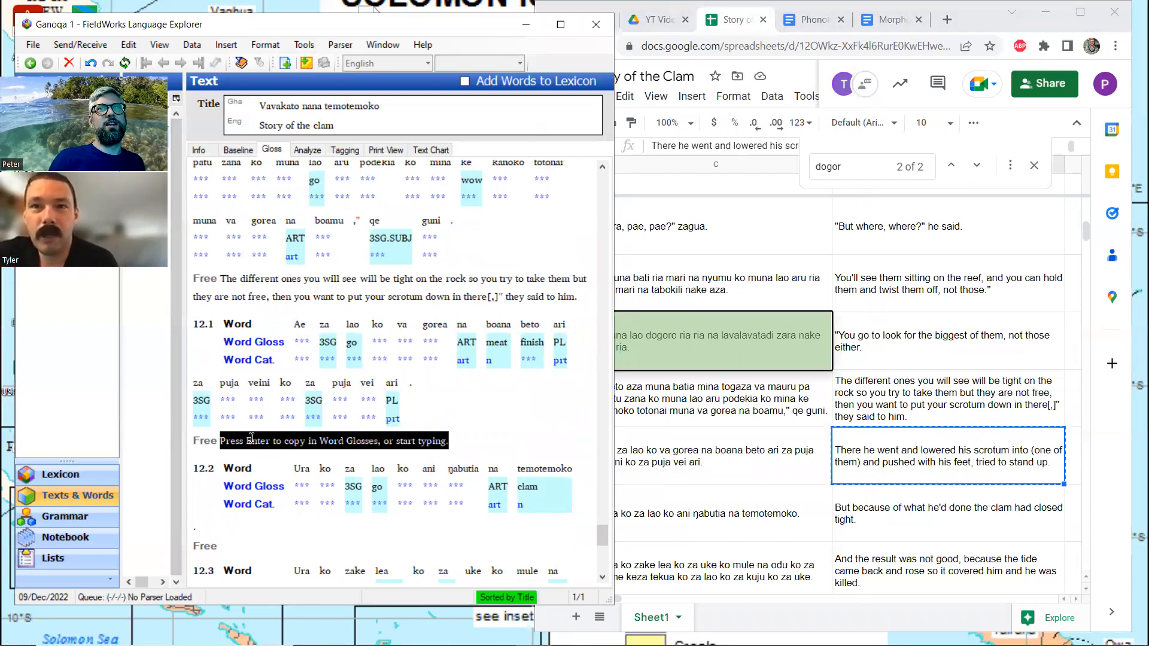
{"action": "key", "text": "ctrl+v"}
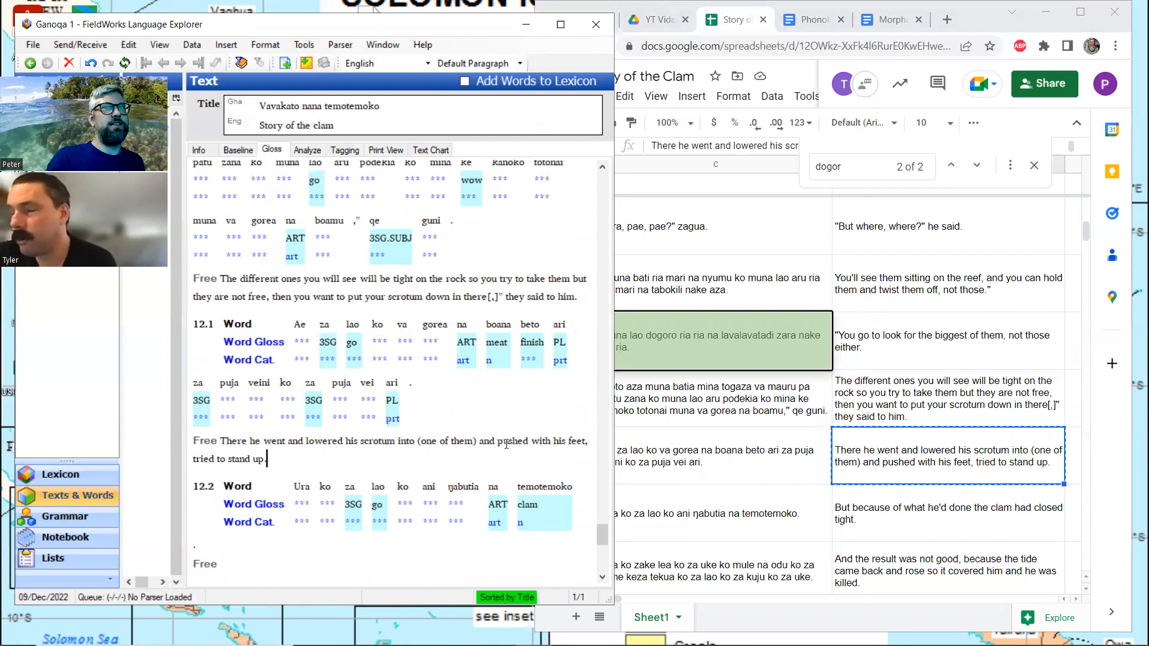
Copy the translation in spreadsheet cell D74 and open the empty free translation of line 12.2 in FieldWorks
{"action": "left_click", "coordinate": [938, 508]}
{"action": "key", "text": "ctrl+c"}
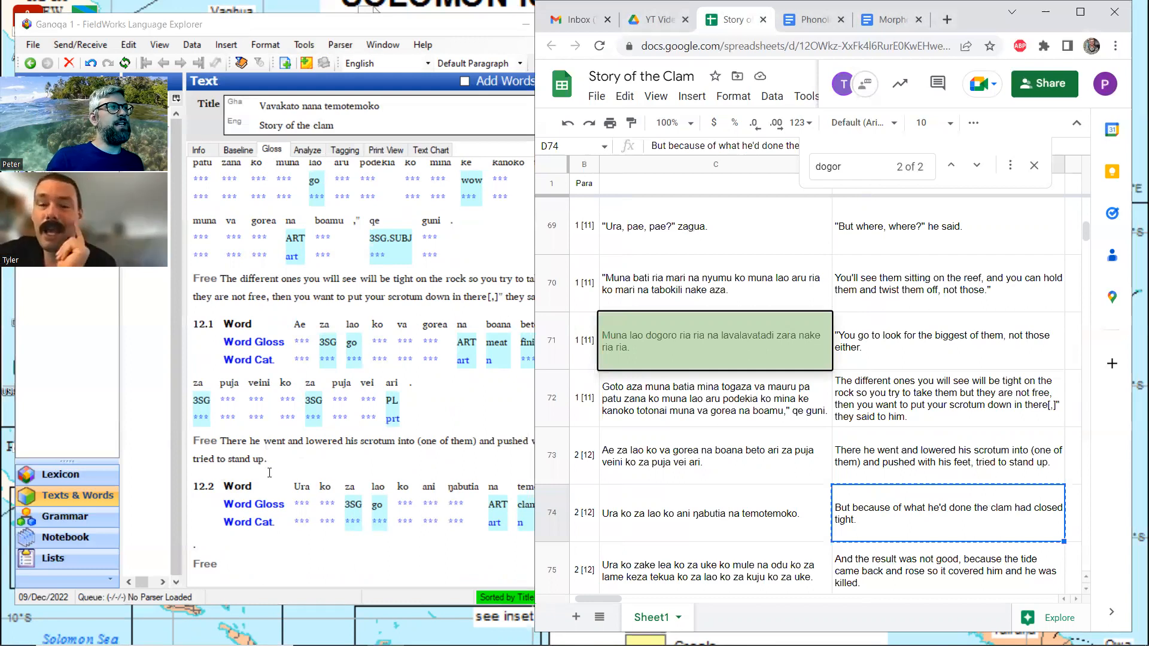
{"action": "left_click", "coordinate": [269, 472]}
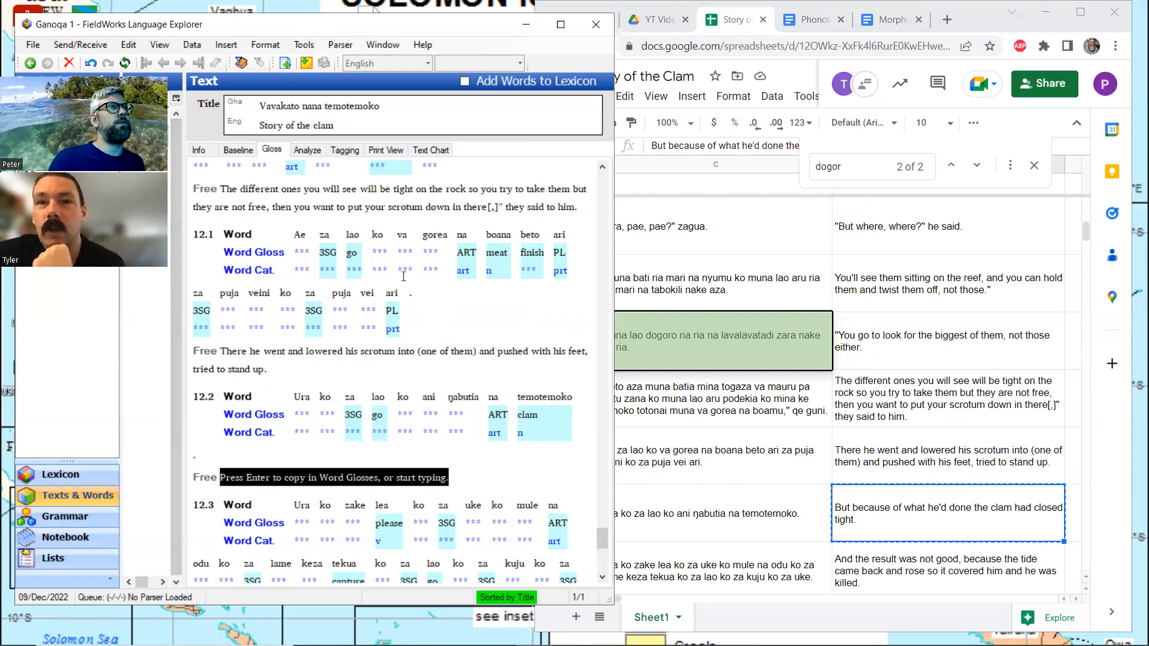
Open the word gorea in line 12.1, then search the enlarged spreadsheet for "gore" through its second match and restore the side-by-side window
{"action": "left_click", "coordinate": [442, 239]}
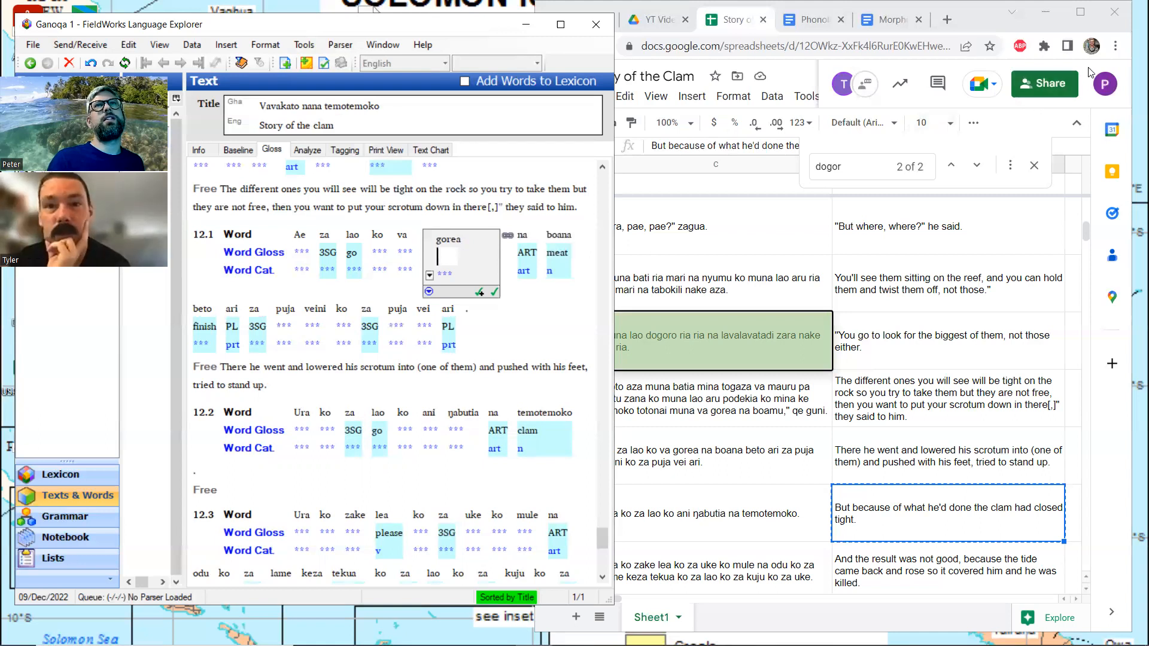
{"action": "double_click", "coordinate": [1063, 27]}
{"action": "key", "text": "ctrl+f"}
{"action": "type", "text": "gore"}
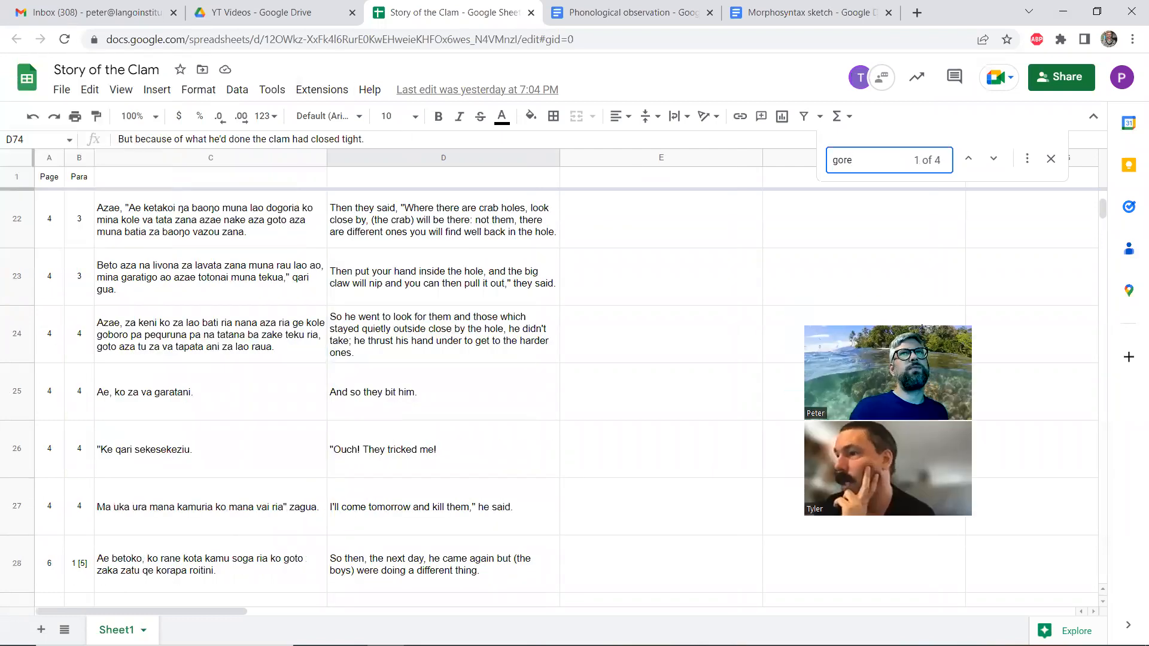
{"action": "left_click", "coordinate": [993, 159]}
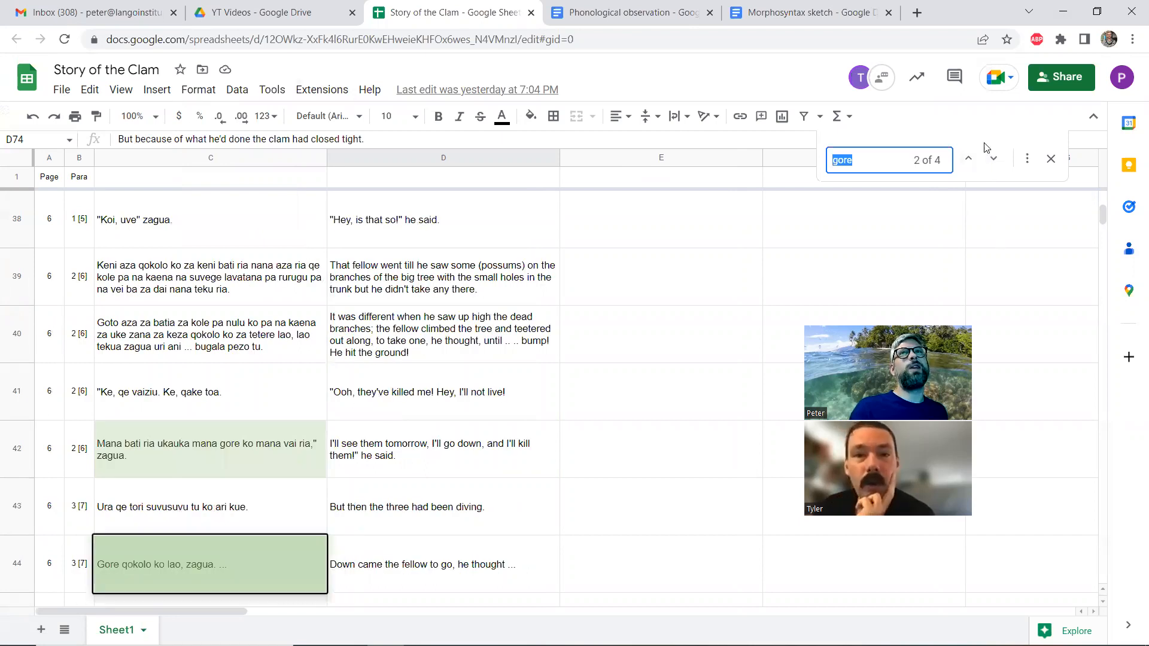
{"action": "left_click", "coordinate": [1099, 11]}
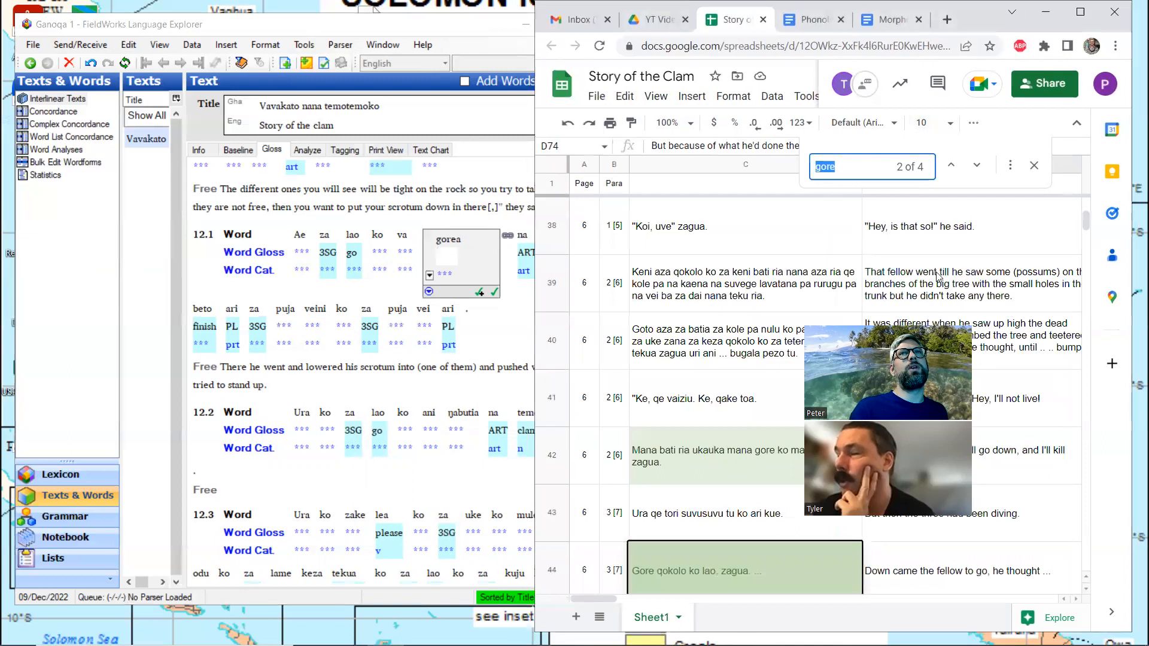
{"action": "key", "text": "Escape"}
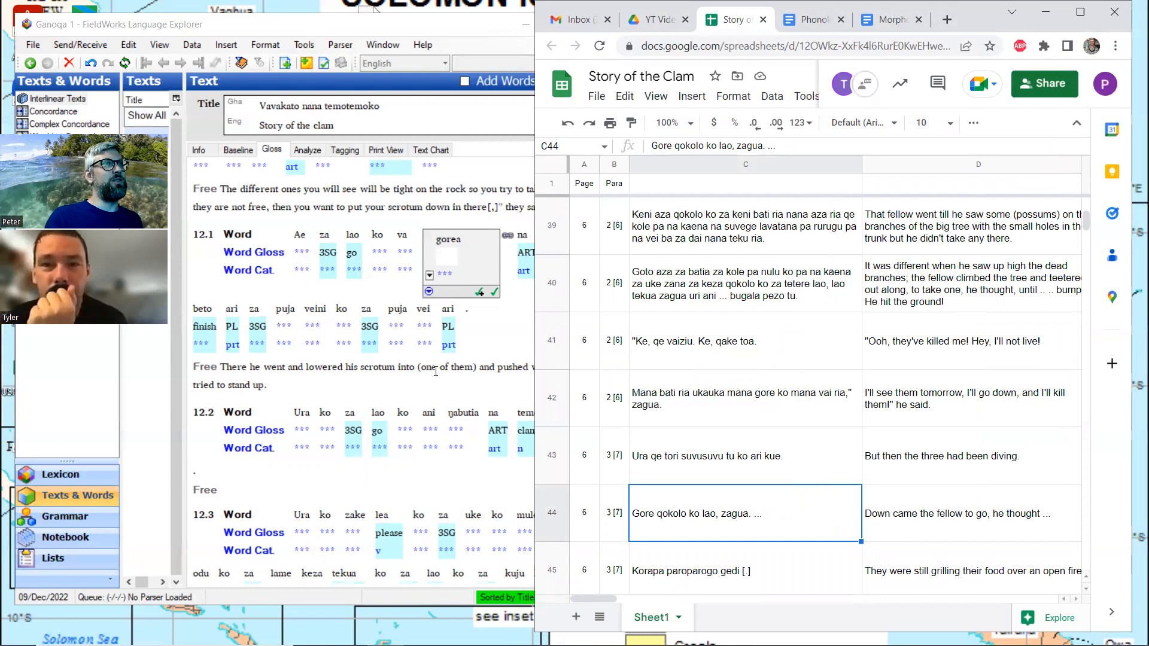
Open gorea in line 12.1 in the FieldWorks Analyze view and split it into the morphemes gore and -a
{"action": "left_click", "coordinate": [440, 254]}
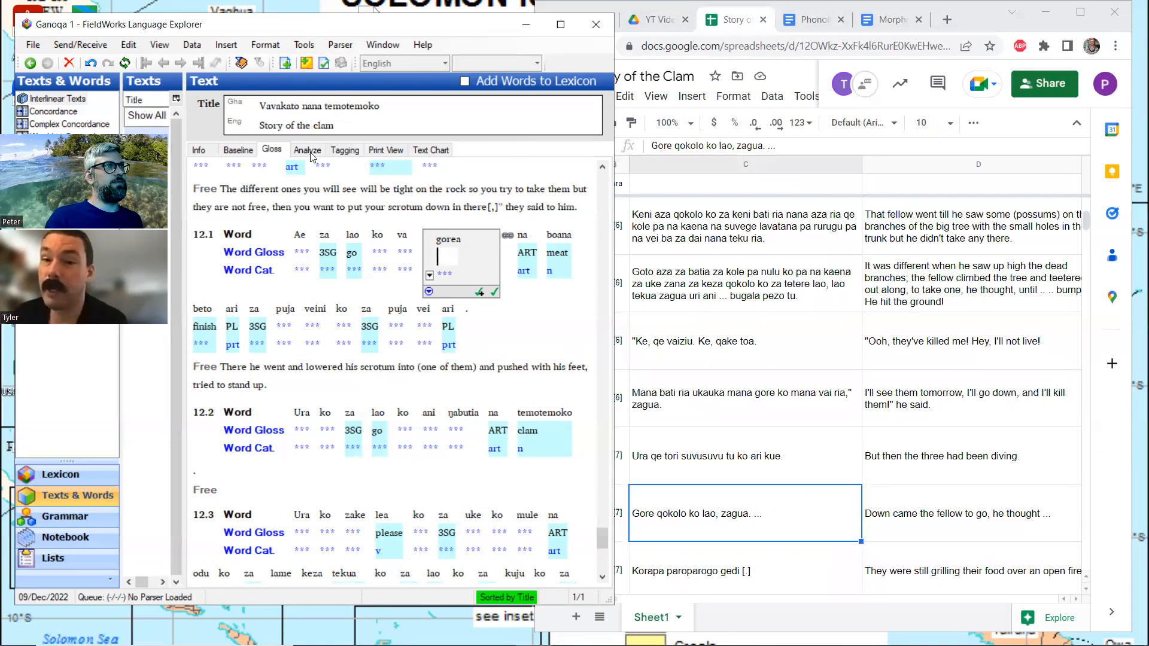
{"action": "left_click", "coordinate": [406, 248]}
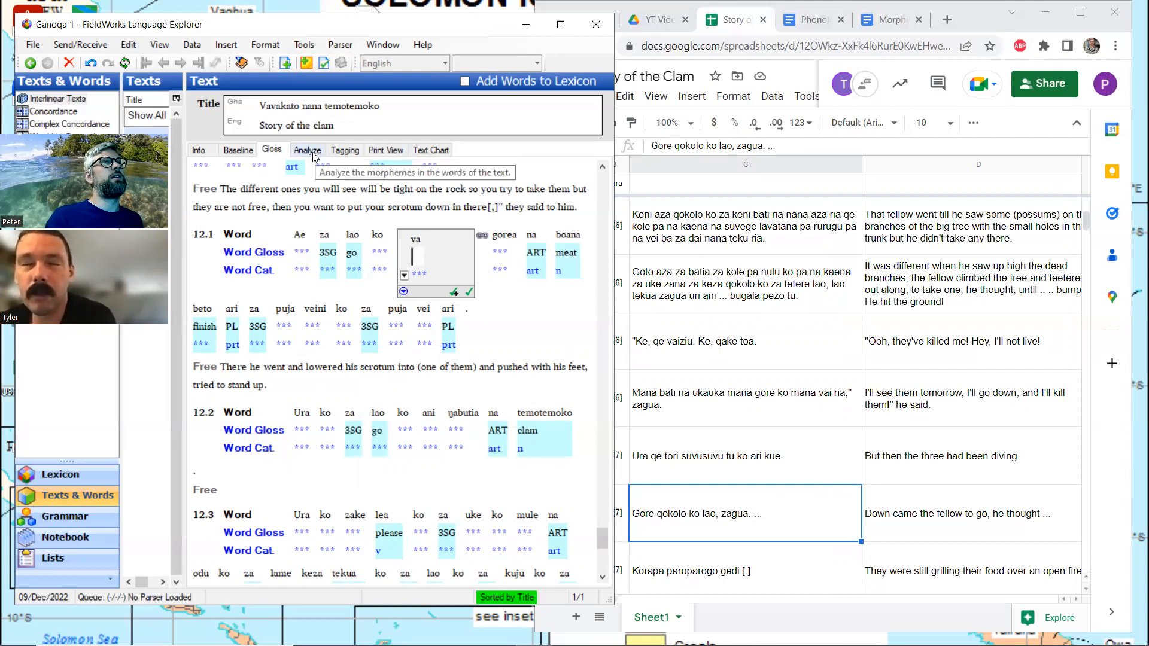
{"action": "key", "text": "Return"}
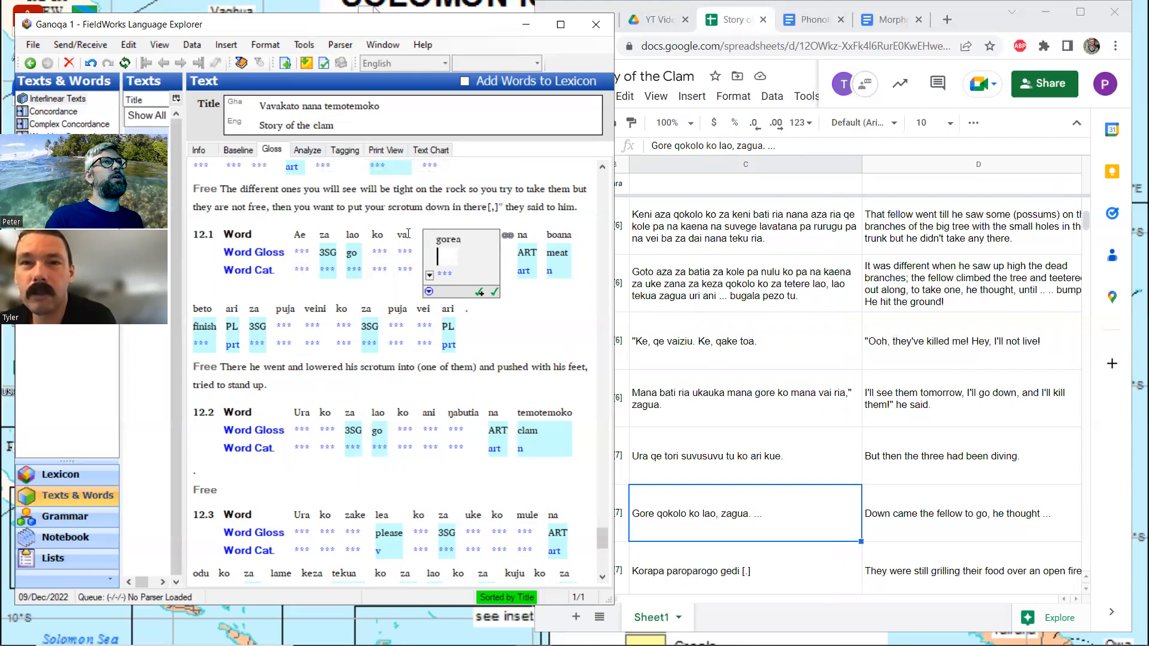
{"action": "left_click", "coordinate": [307, 150]}
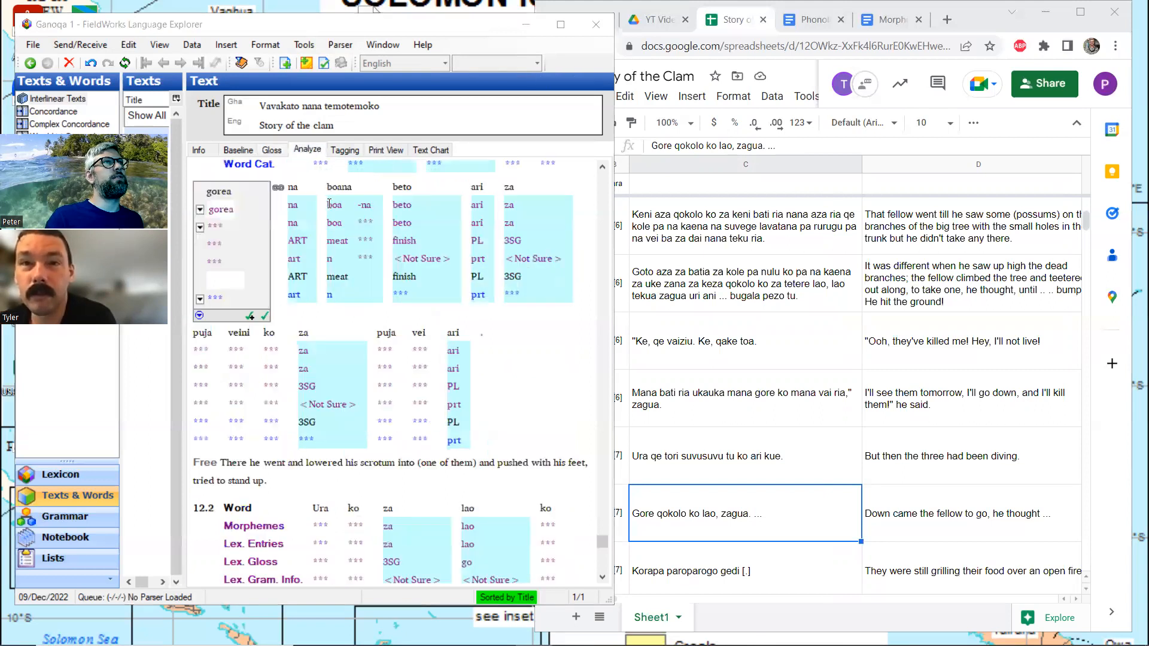
{"action": "left_click", "coordinate": [231, 210]}
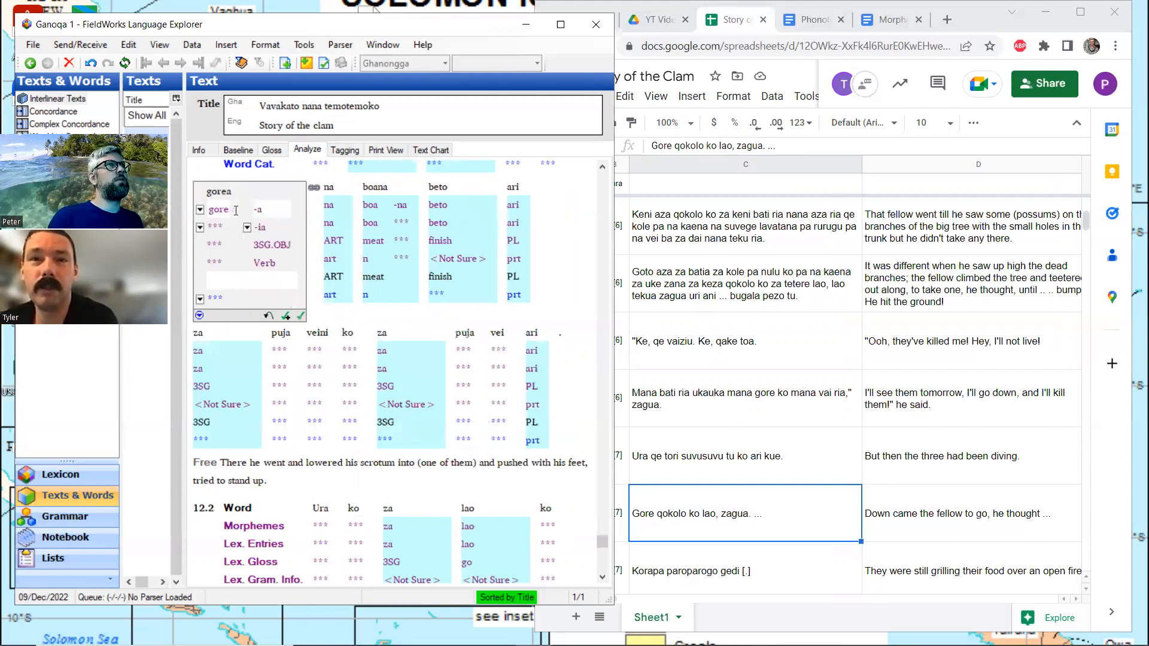
Create a new stem entry for the morpheme gore with gloss "go.down" and category Verb
{"action": "left_click", "coordinate": [201, 228]}
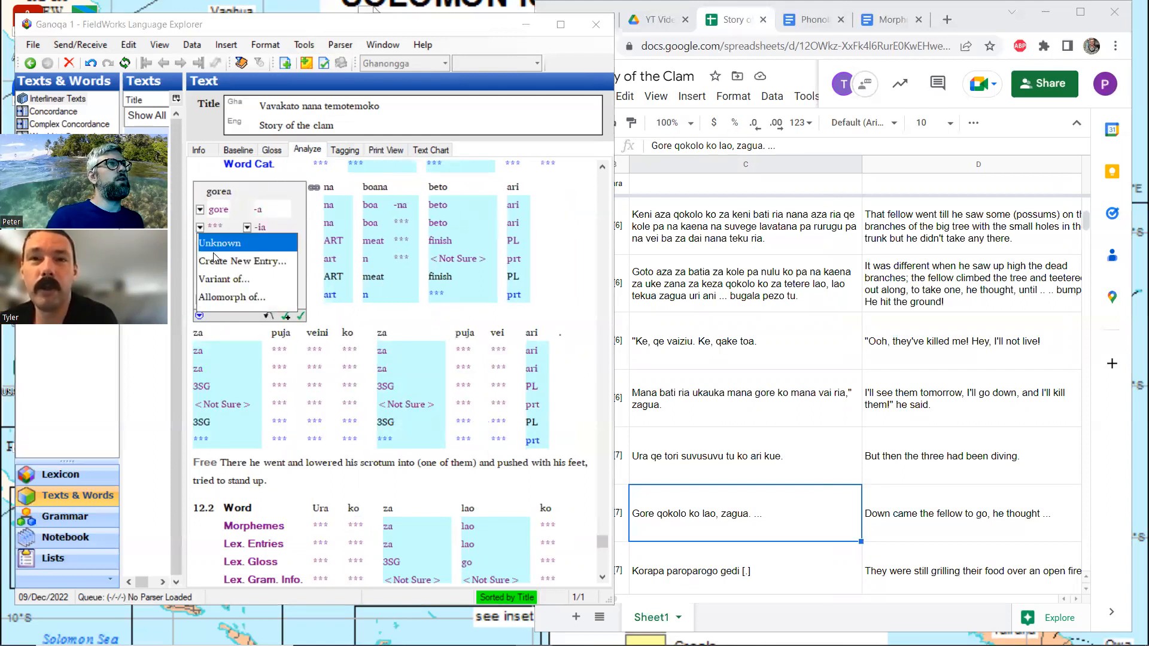
{"action": "left_click", "coordinate": [215, 262]}
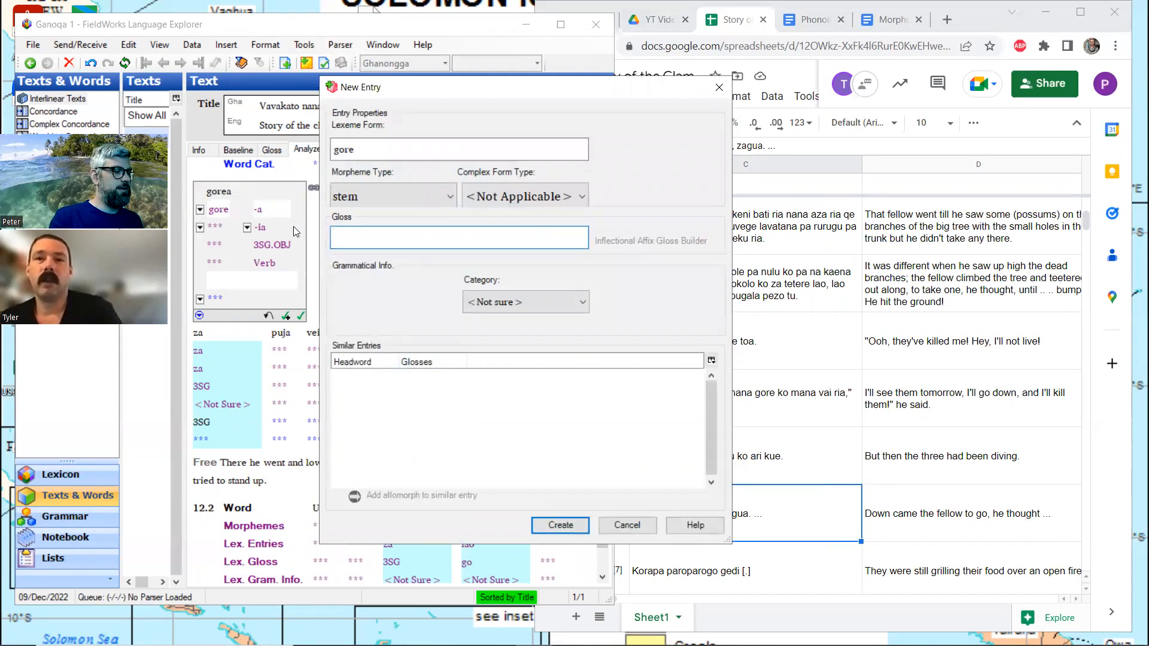
{"action": "type", "text": "go"}
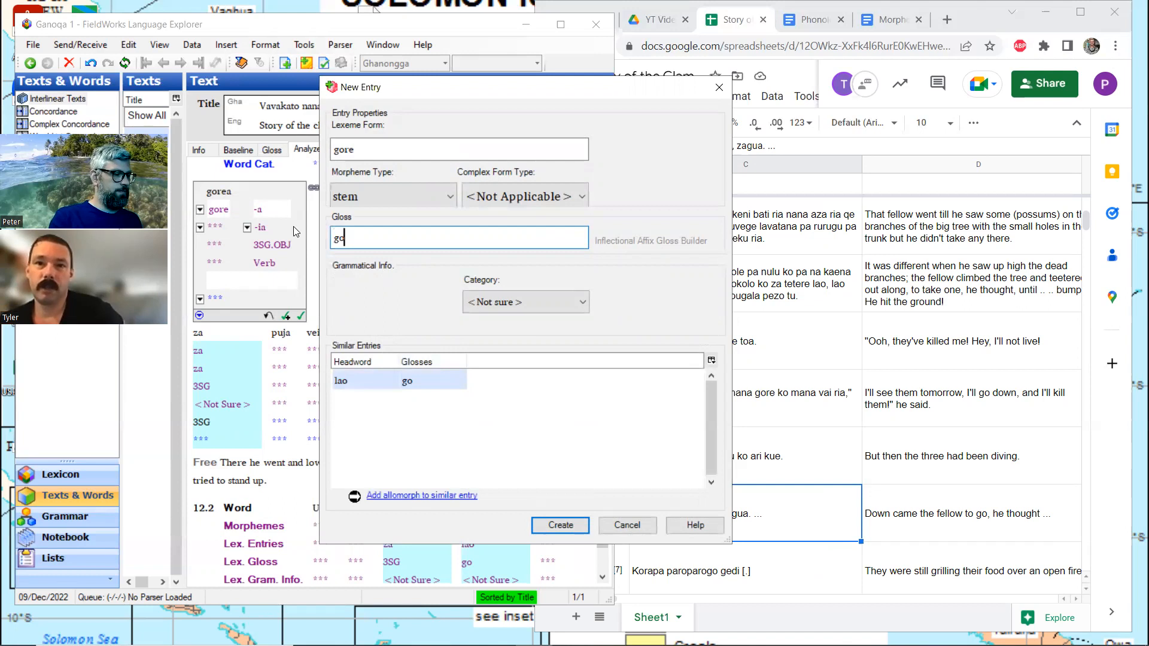
{"action": "type", "text": ".down"}
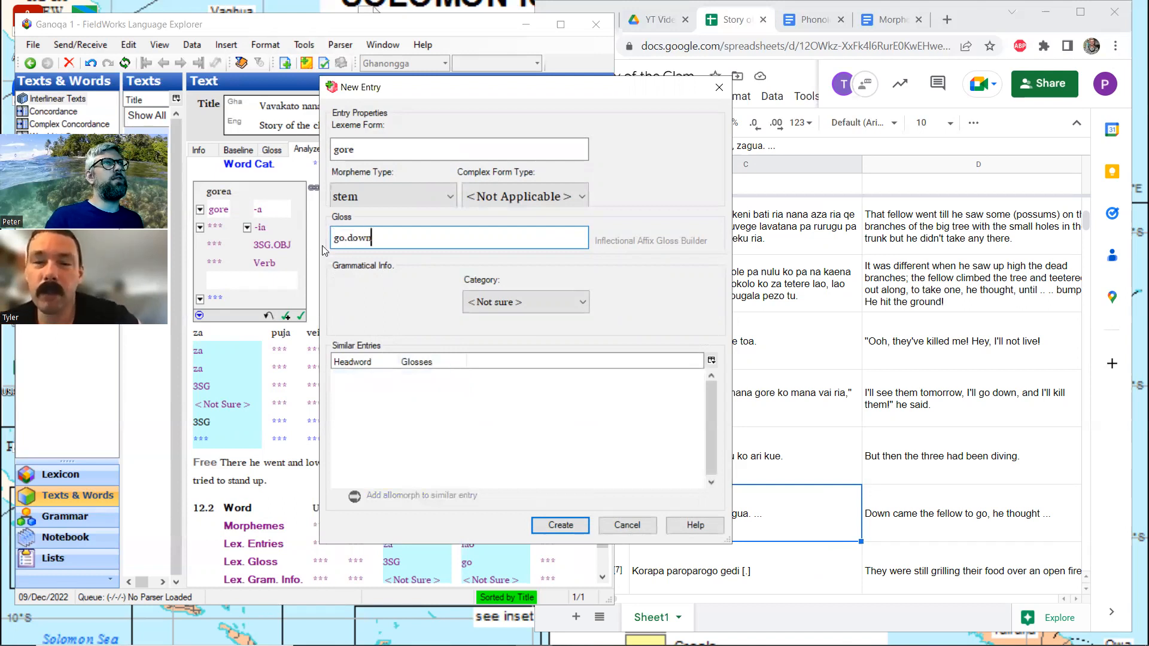
{"action": "left_click", "coordinate": [521, 302]}
{"action": "left_click", "coordinate": [493, 364]}
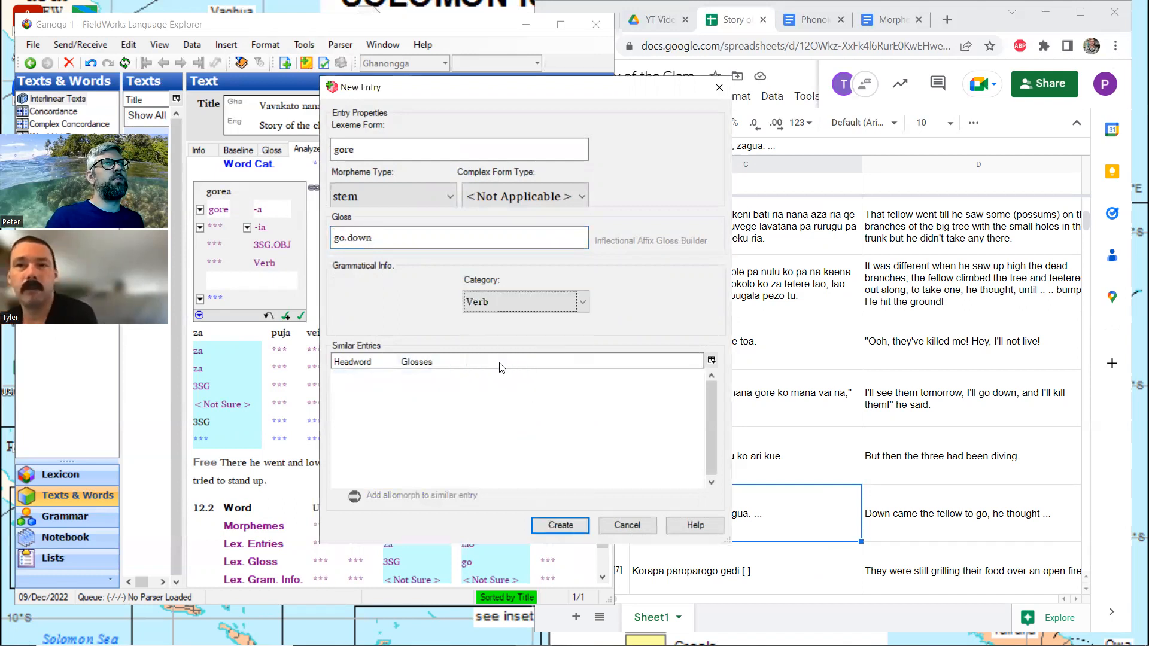
{"action": "left_click", "coordinate": [561, 525]}
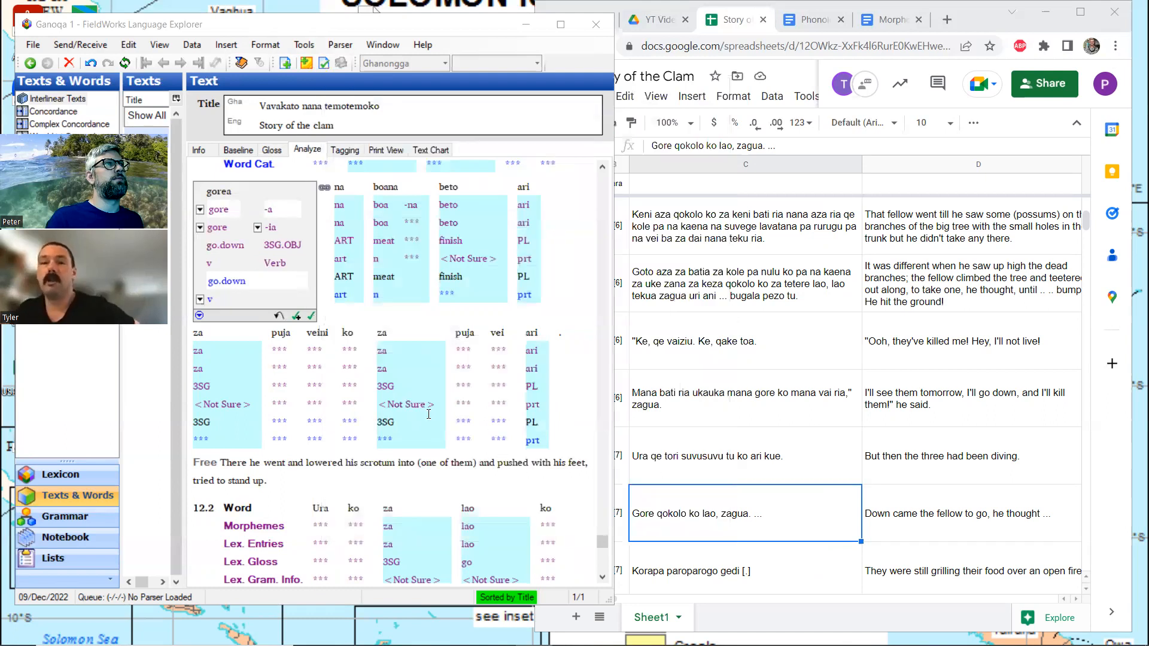
Search the web for "leipzig glossing conventions" in a new browser tab and open Wikipedia's List of glossing abbreviations
{"action": "left_click", "coordinate": [949, 21]}
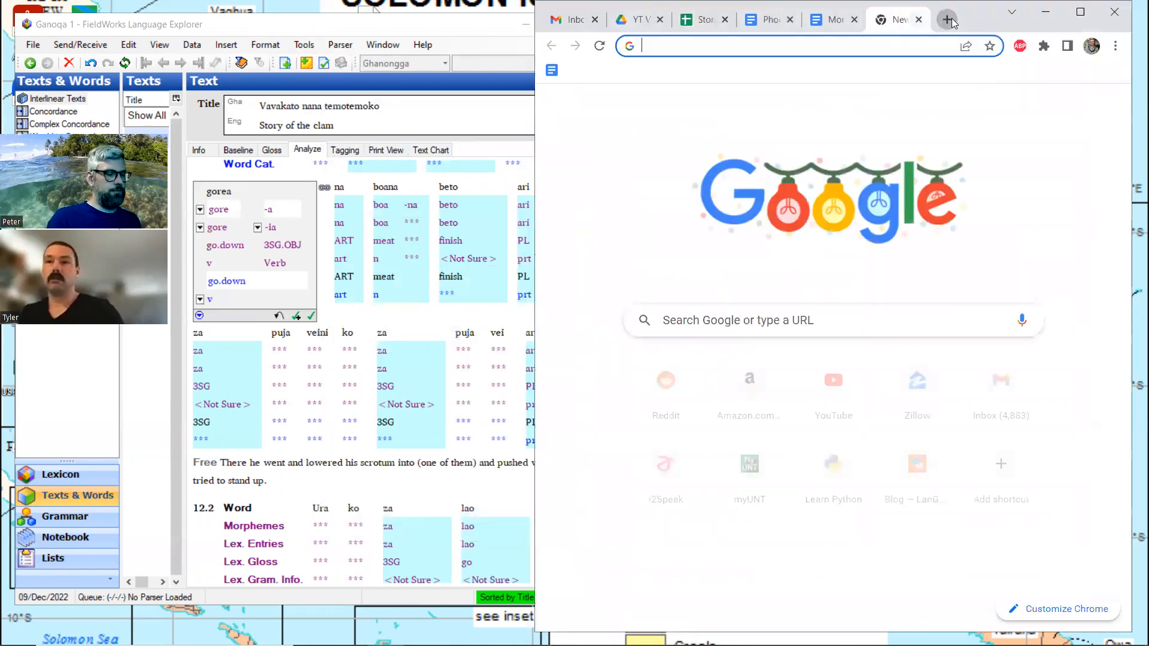
{"action": "type", "text": "leipzi"}
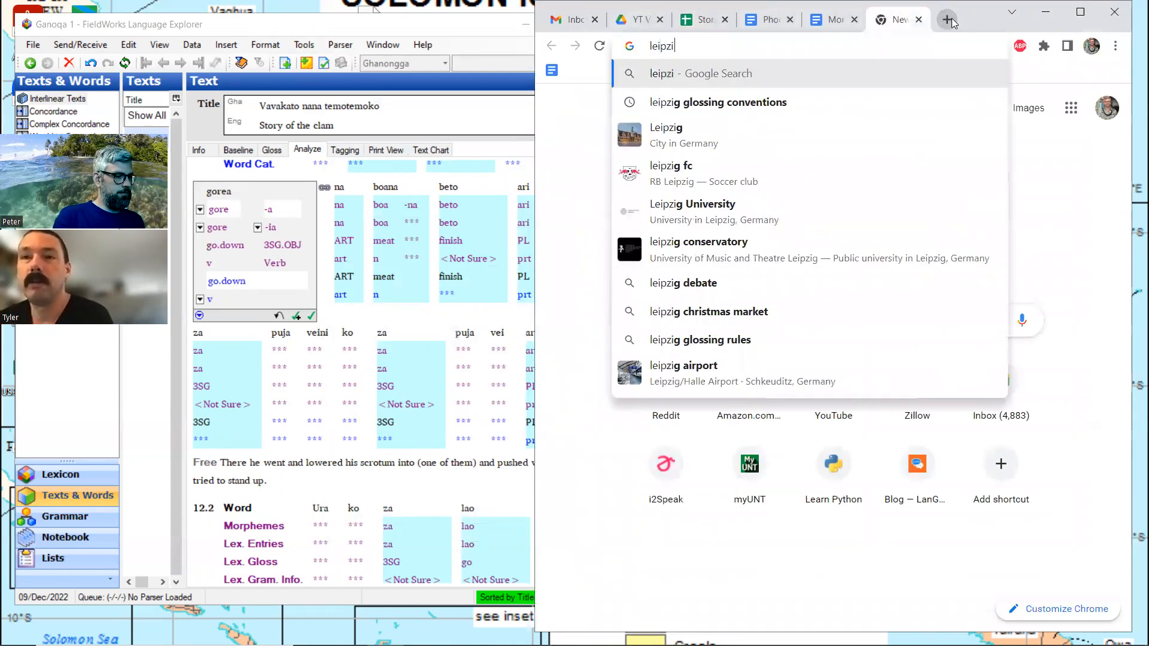
{"action": "type", "text": "g glossing conventions"}
{"action": "key", "text": "Return"}
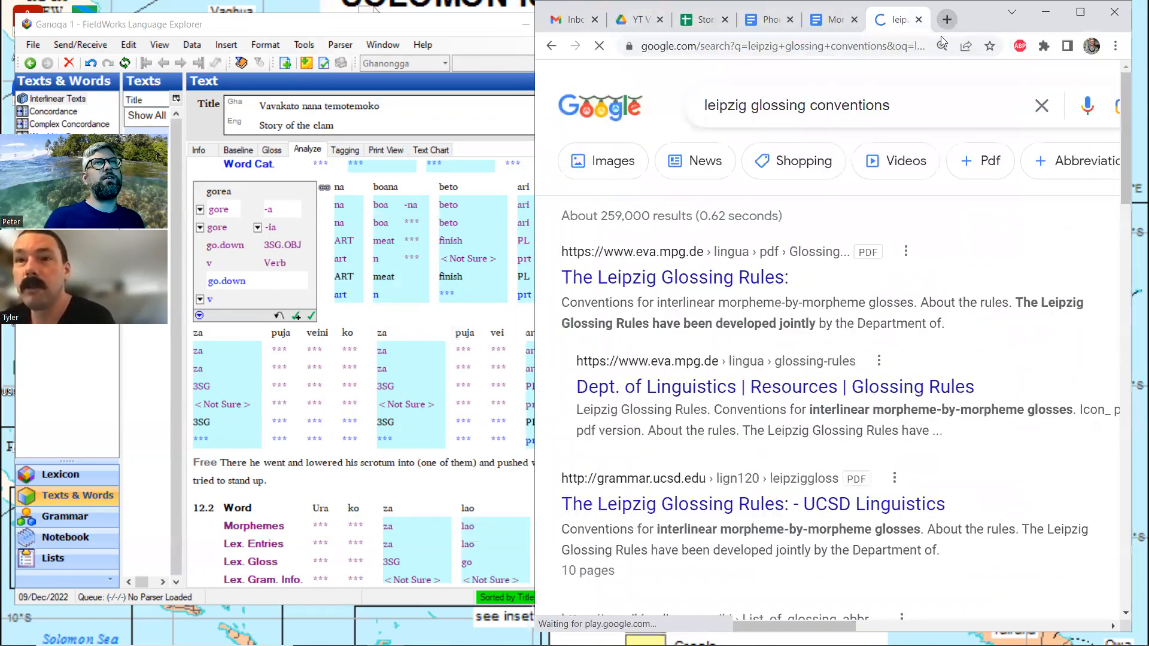
{"action": "scroll", "coordinate": [648, 274], "scroll_direction": "down", "scroll_amount": 2}
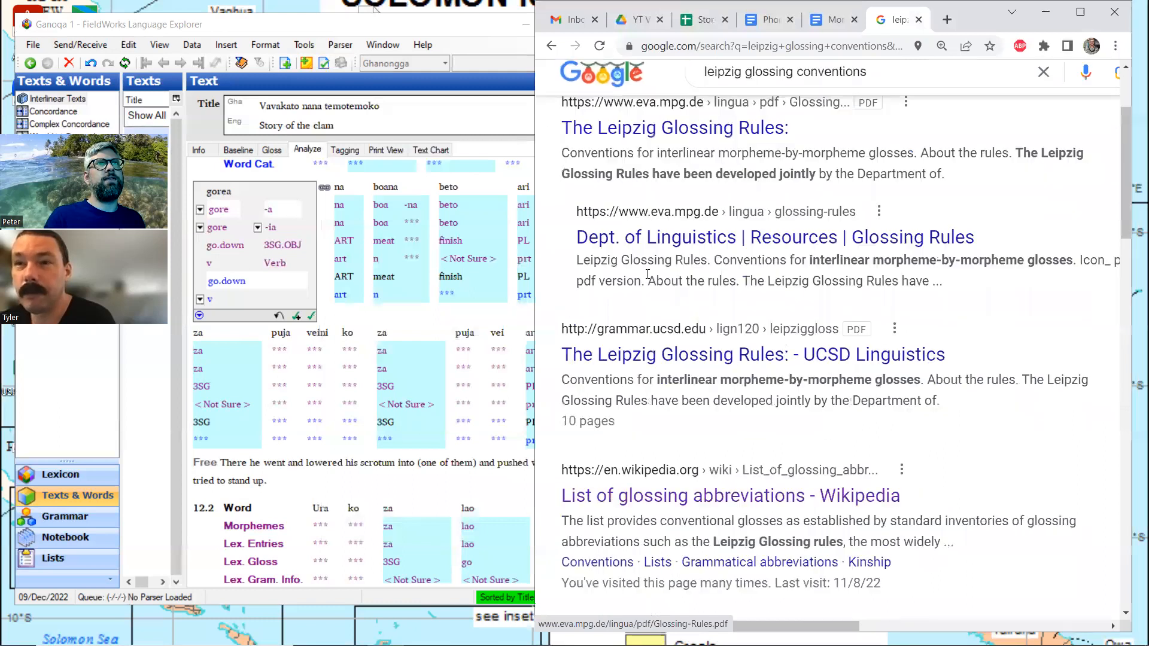
{"action": "scroll", "coordinate": [647, 274], "scroll_direction": "down", "scroll_amount": 1}
{"action": "left_click", "coordinate": [638, 424]}
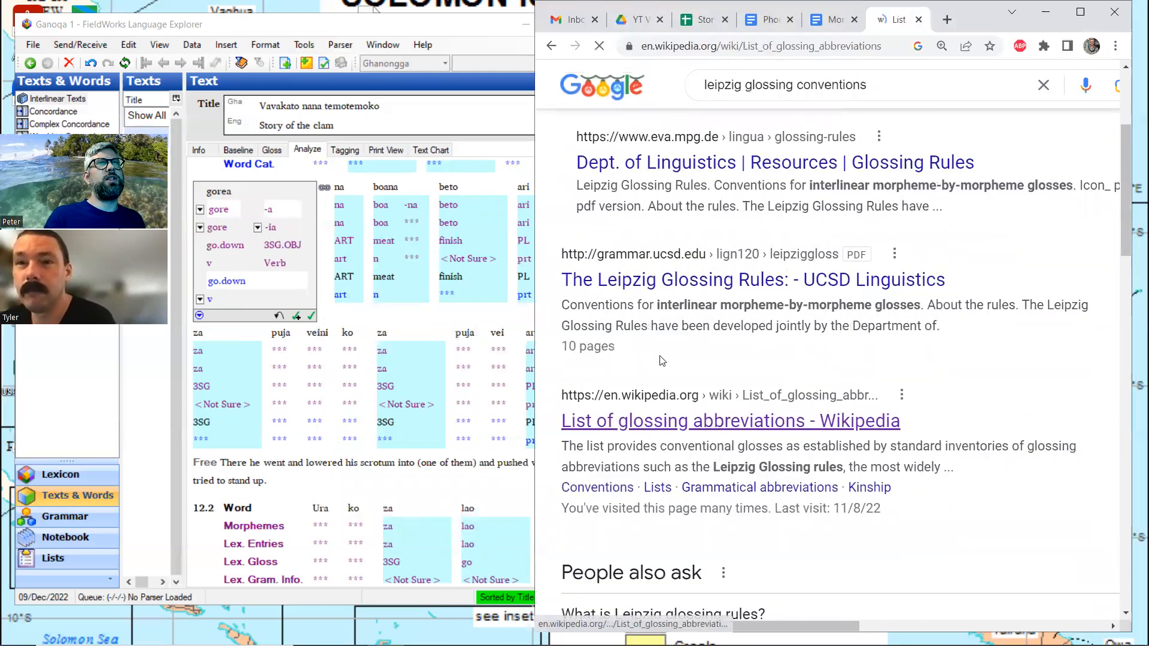
Look through the glossing abbreviations article for the period and underscore conventions, dismissing the donation banner
{"action": "scroll", "coordinate": [833, 355], "scroll_direction": "down", "scroll_amount": 10}
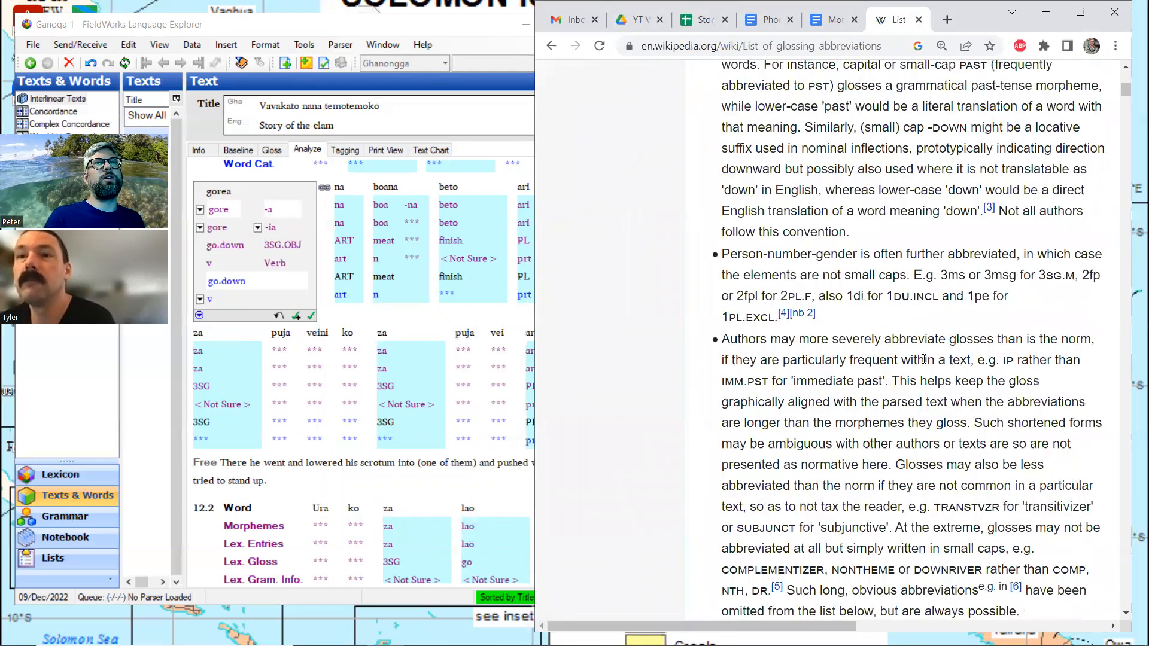
{"action": "scroll", "coordinate": [925, 359], "scroll_direction": "down", "scroll_amount": 15}
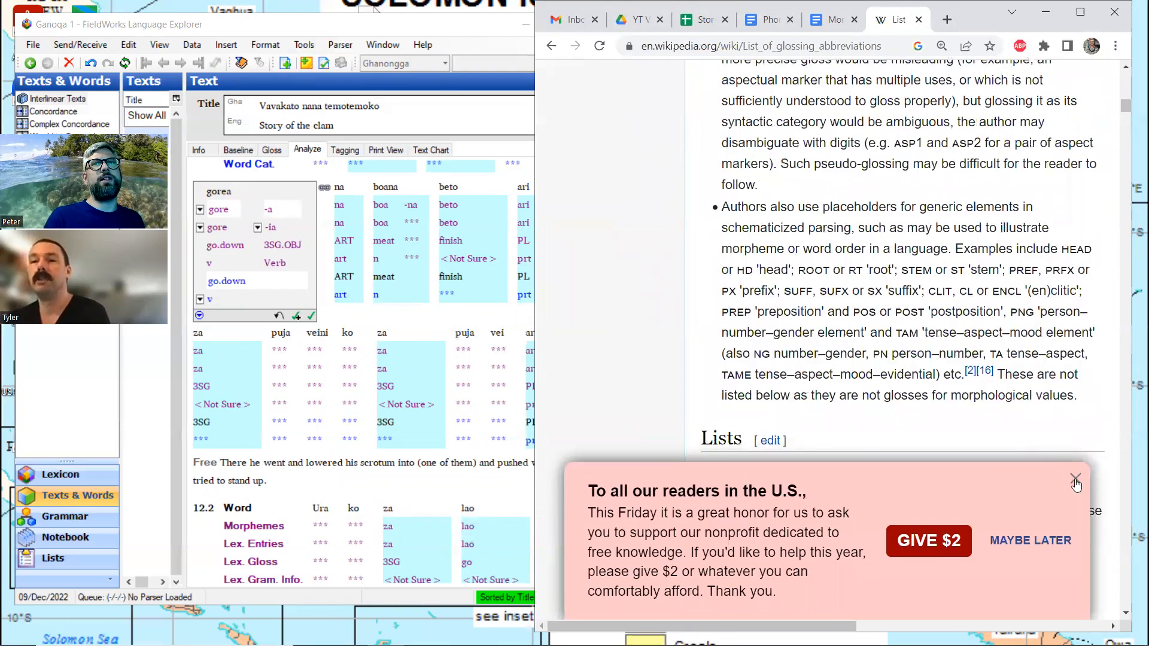
{"action": "left_click", "coordinate": [1075, 480]}
{"action": "scroll", "coordinate": [838, 407], "scroll_direction": "down", "scroll_amount": 15}
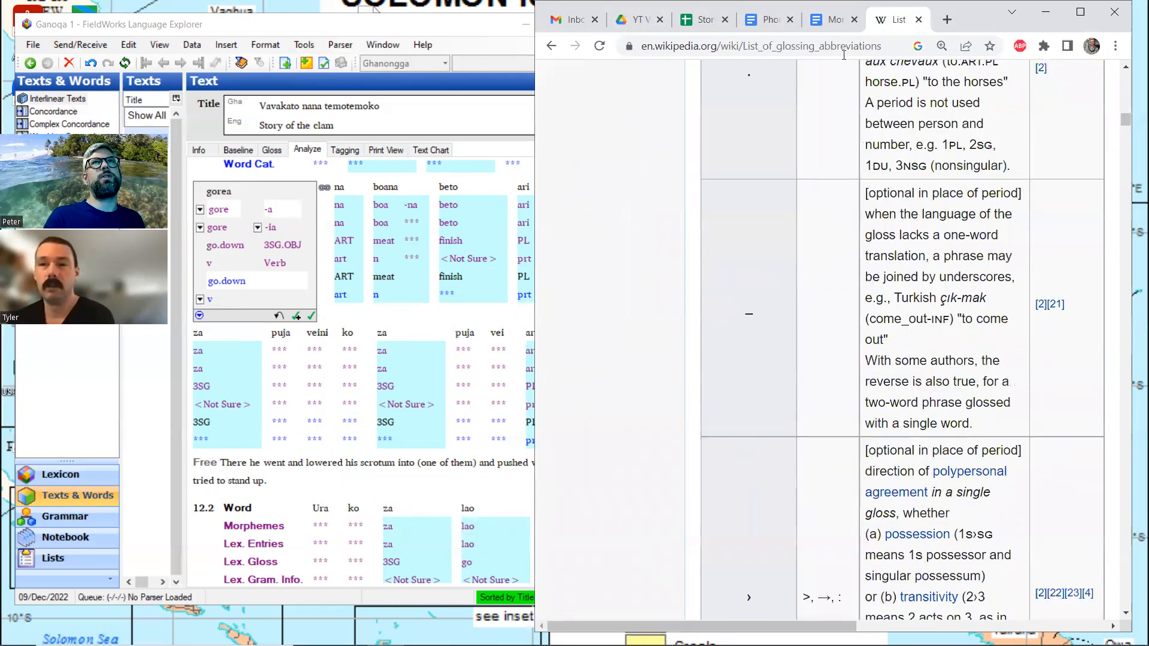
Return from the Wikipedia article to the Story of the Clam spreadsheet, passing through the Phonological observation document
{"action": "left_click", "coordinate": [835, 19]}
{"action": "left_click", "coordinate": [772, 20]}
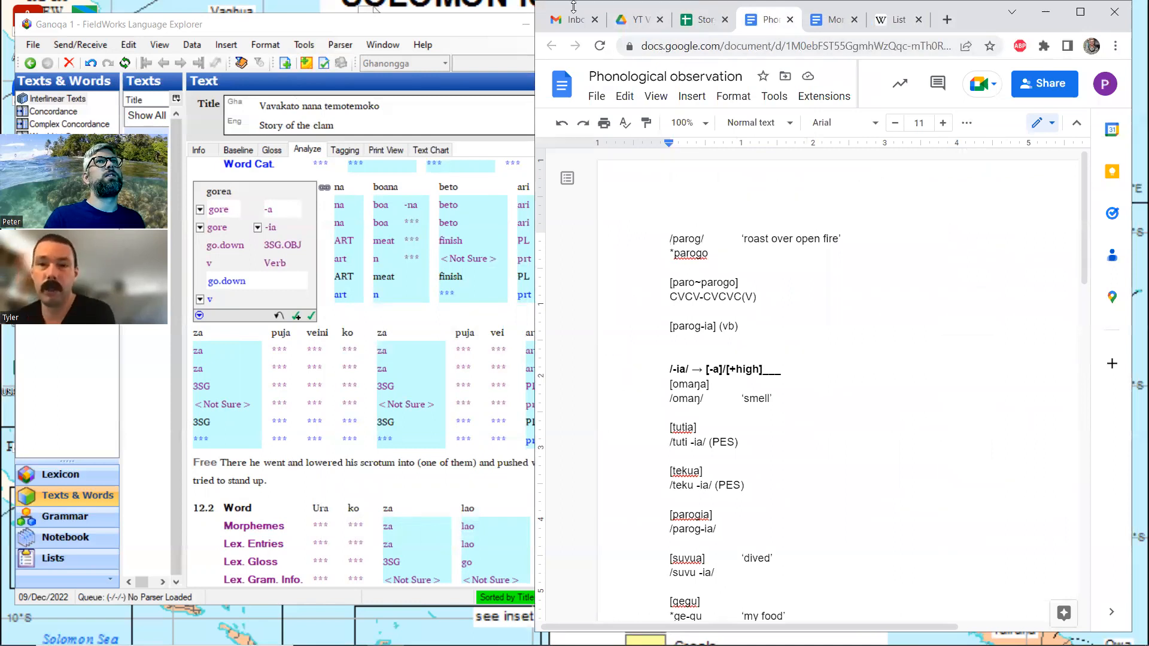
{"action": "key", "text": "ctrl+shift+Tab"}
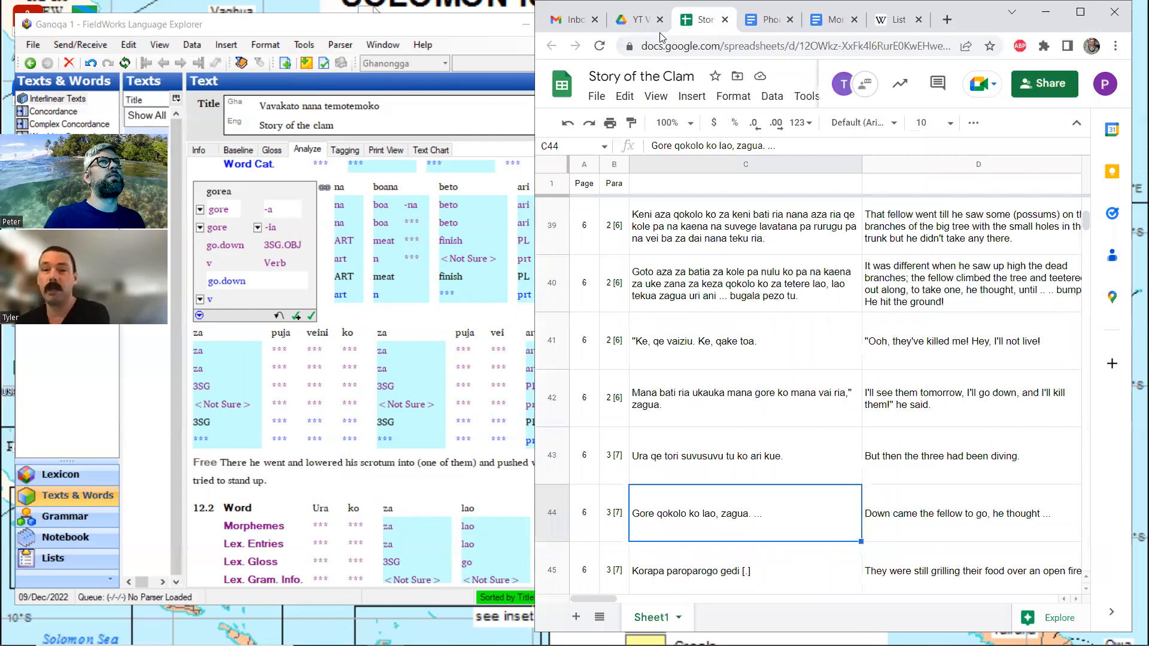
{"action": "key", "text": "alt+Tab"}
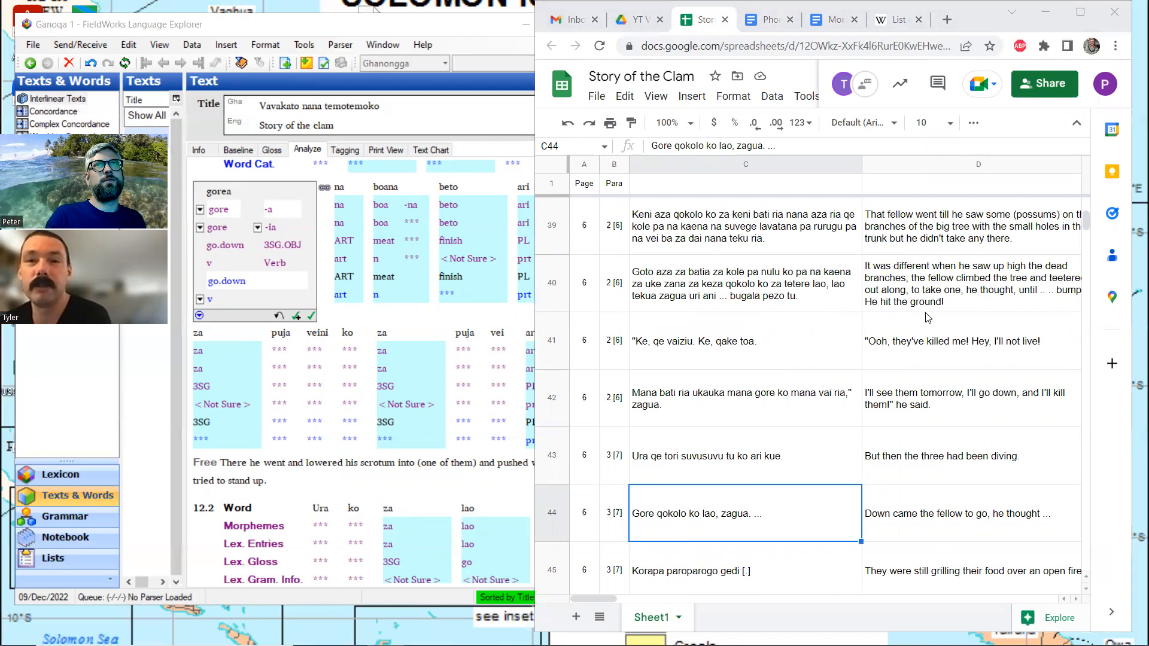
Locate row 74 of the Story of the Clam spreadsheet and select its English translation
{"action": "scroll", "coordinate": [954, 283], "scroll_direction": "down", "scroll_amount": 20}
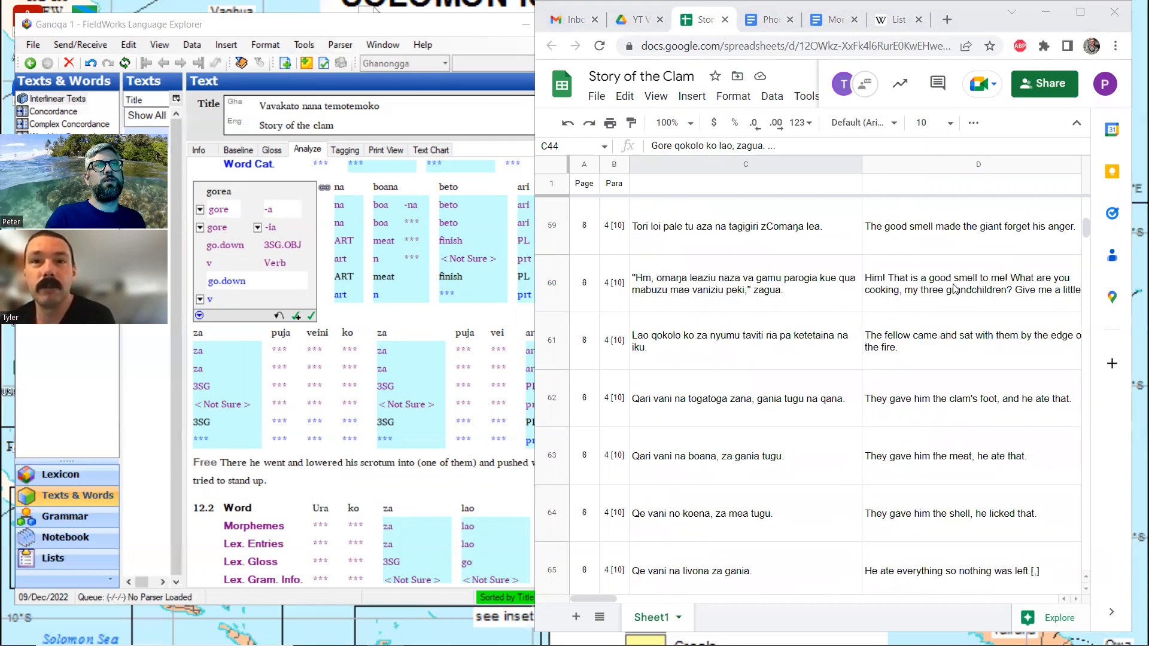
{"action": "scroll", "coordinate": [955, 290], "scroll_direction": "down", "scroll_amount": 8}
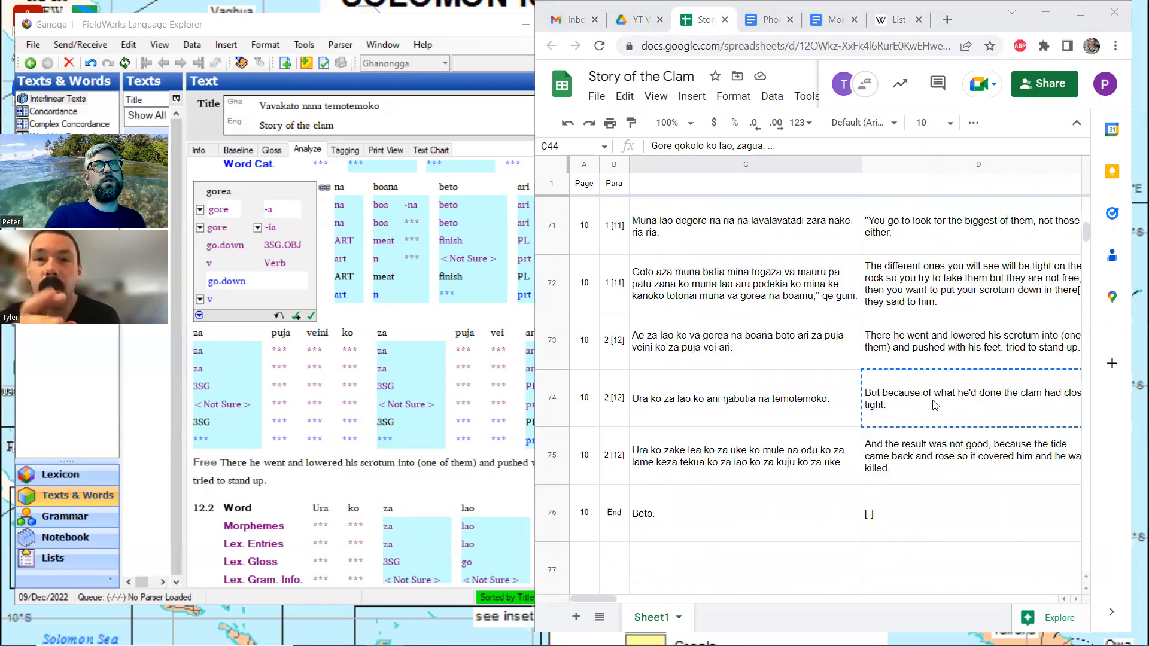
{"action": "left_click", "coordinate": [903, 405]}
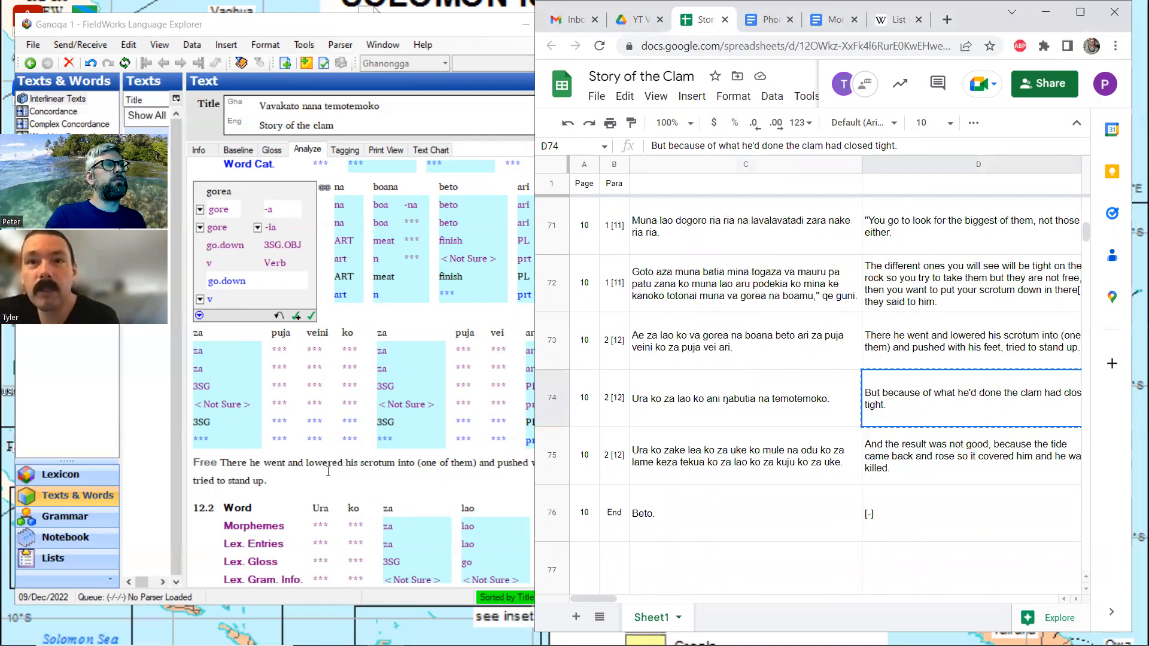
Set the word gloss of gorea in line 12.1 of the interlinear text to "lowered"
{"action": "left_click", "coordinate": [328, 471]}
{"action": "scroll", "coordinate": [336, 442], "scroll_direction": "up", "scroll_amount": 3}
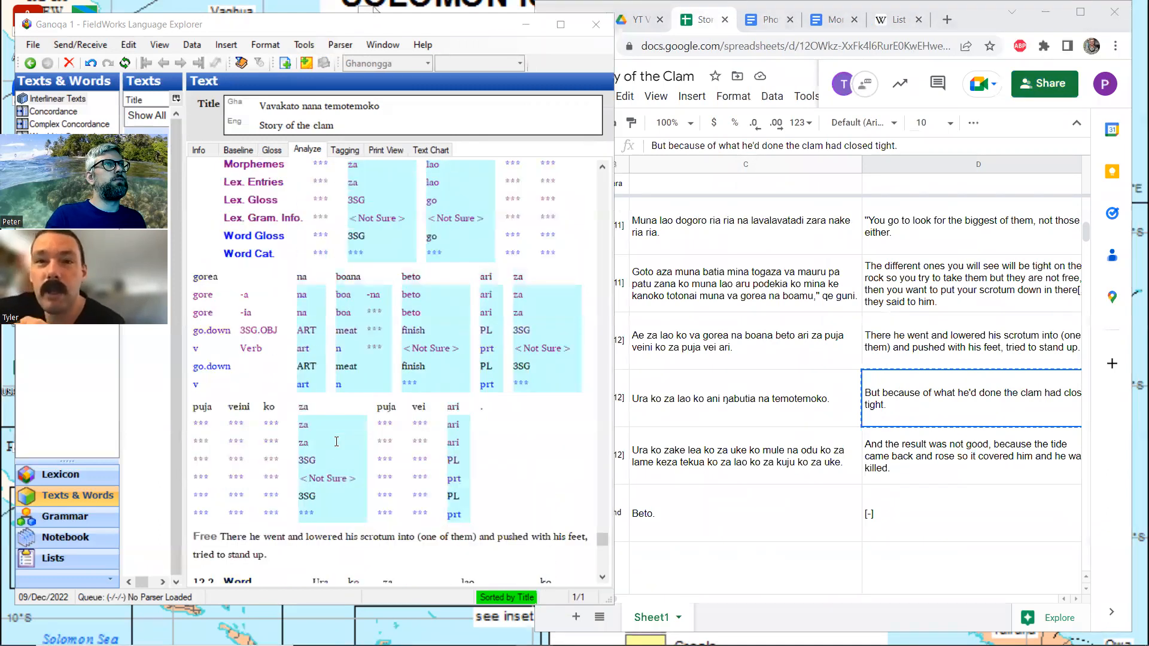
{"action": "scroll", "coordinate": [336, 442], "scroll_direction": "up", "scroll_amount": 2}
{"action": "scroll", "coordinate": [338, 442], "scroll_direction": "down", "scroll_amount": 5}
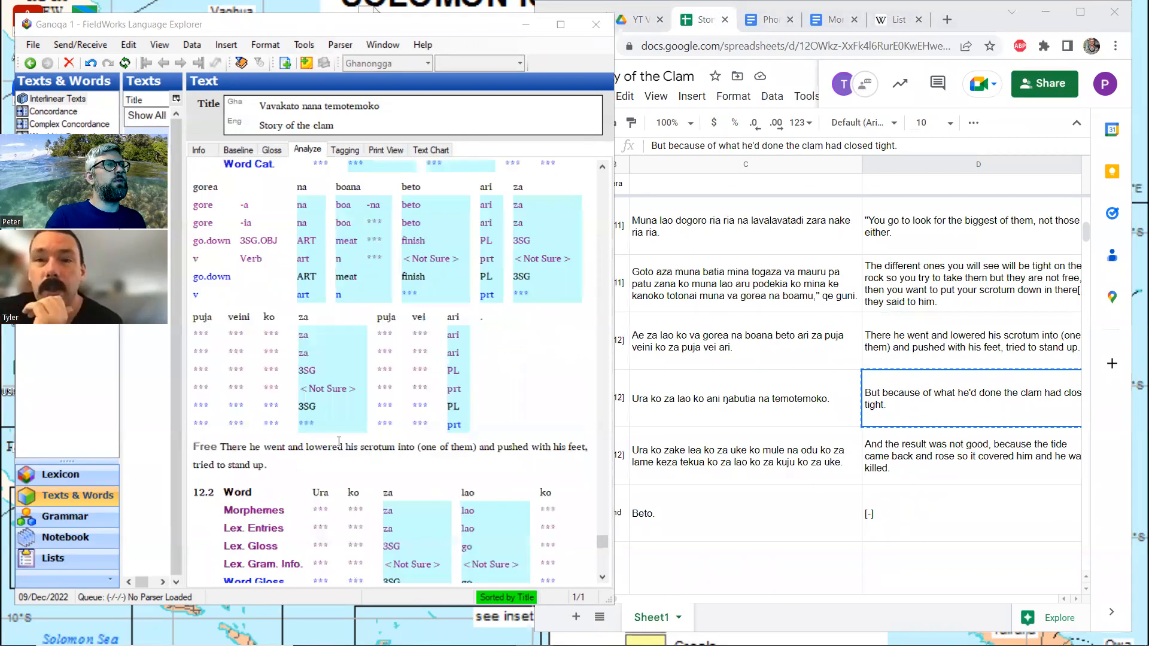
{"action": "scroll", "coordinate": [339, 441], "scroll_direction": "down", "scroll_amount": 6}
{"action": "scroll", "coordinate": [339, 441], "scroll_direction": "up", "scroll_amount": 9}
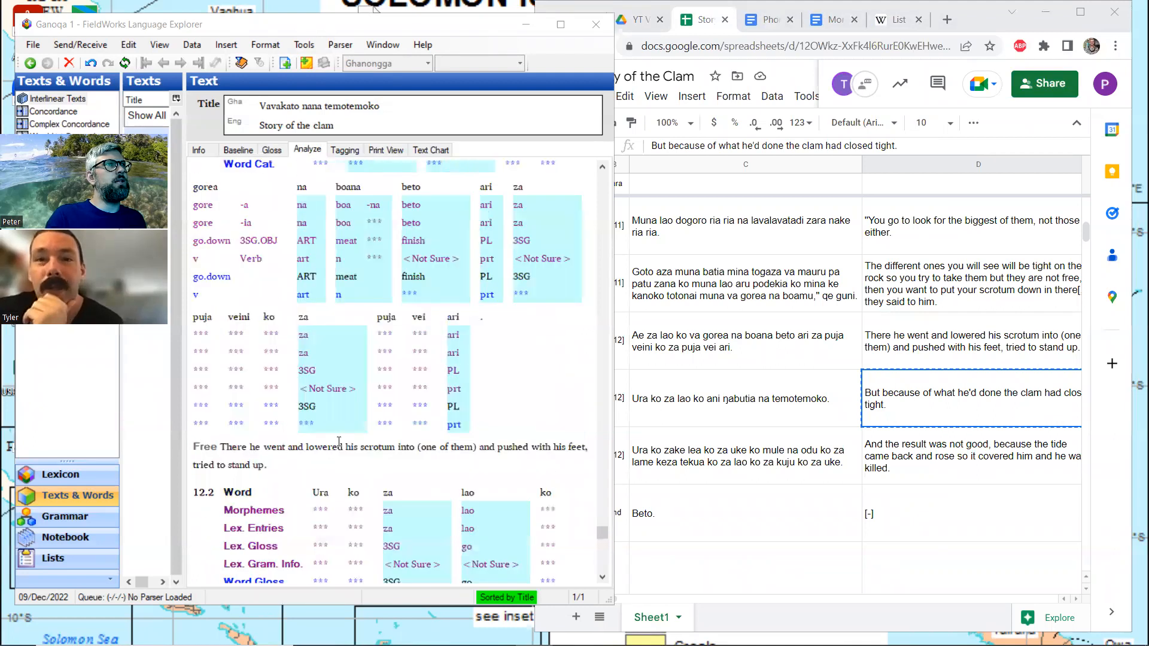
{"action": "scroll", "coordinate": [338, 442], "scroll_direction": "up", "scroll_amount": 3}
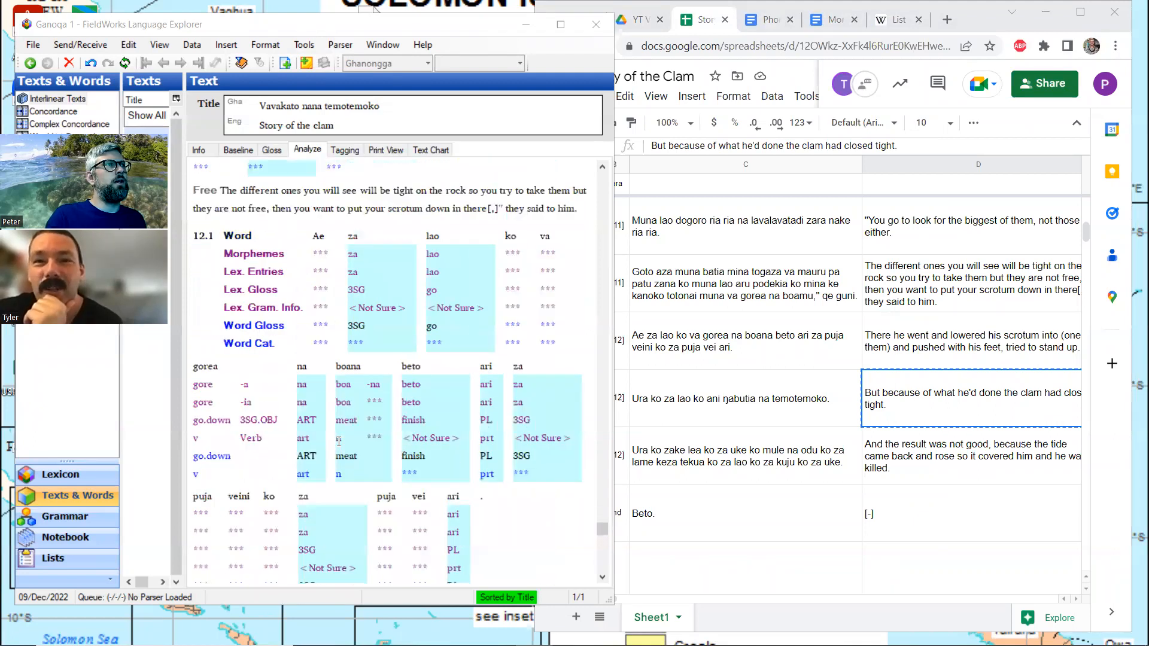
{"action": "scroll", "coordinate": [334, 397], "scroll_direction": "down", "scroll_amount": 3}
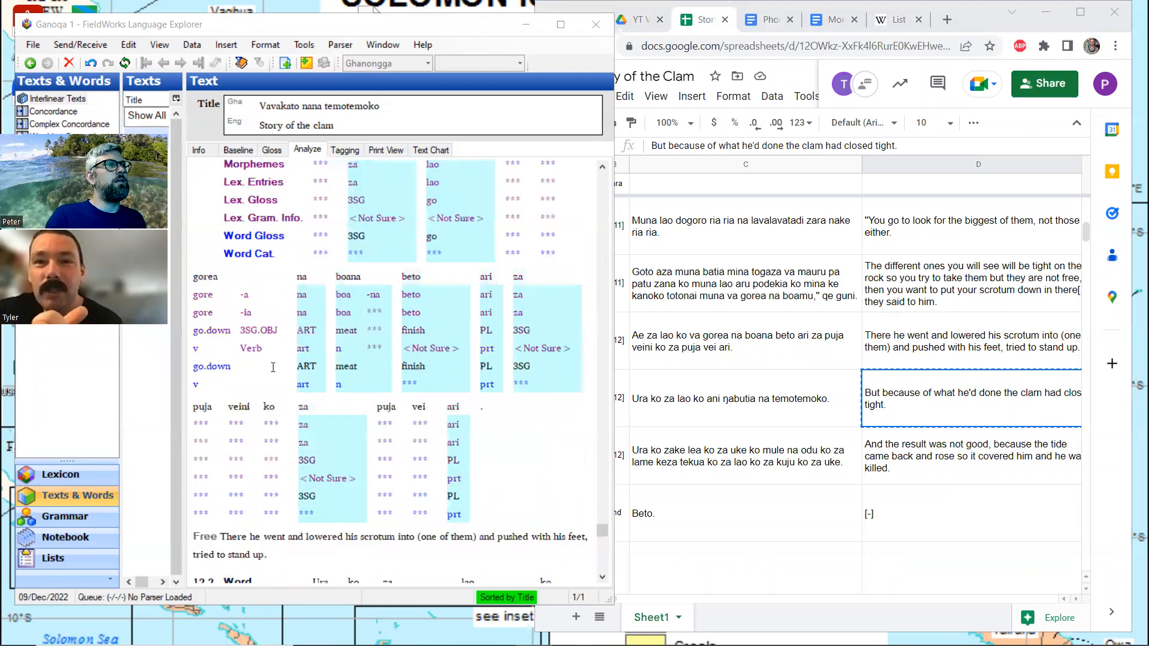
{"action": "left_click", "coordinate": [226, 366]}
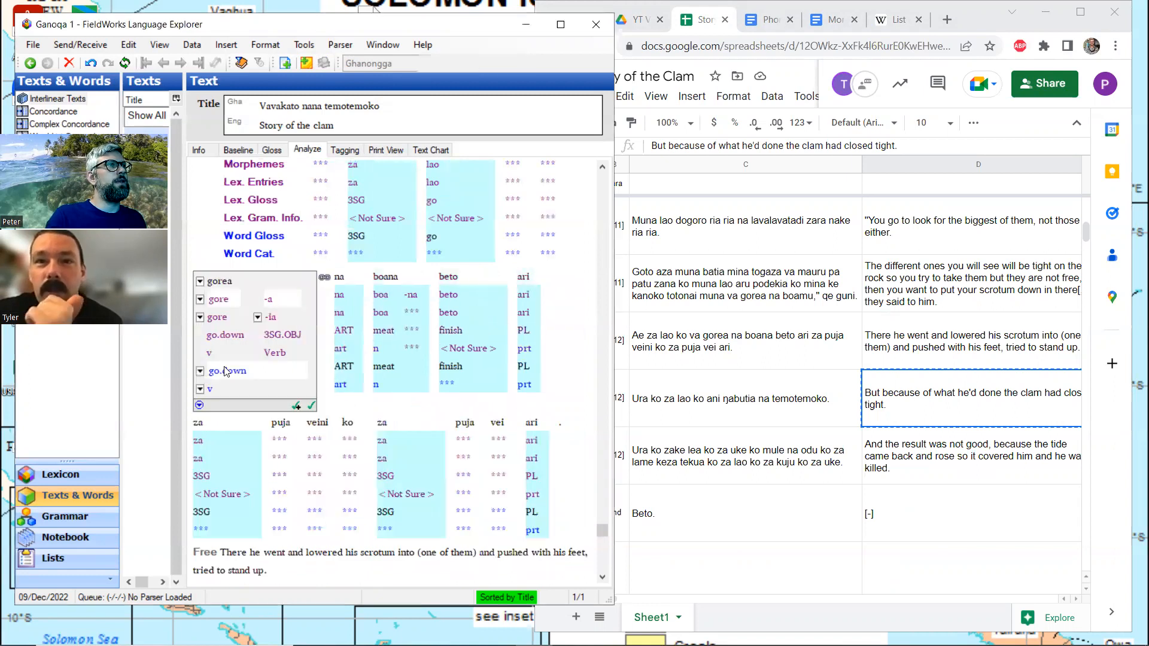
{"action": "left_click_drag", "start_coordinate": [247, 370], "coordinate": [209, 371]}
{"action": "type", "text": "lowered"}
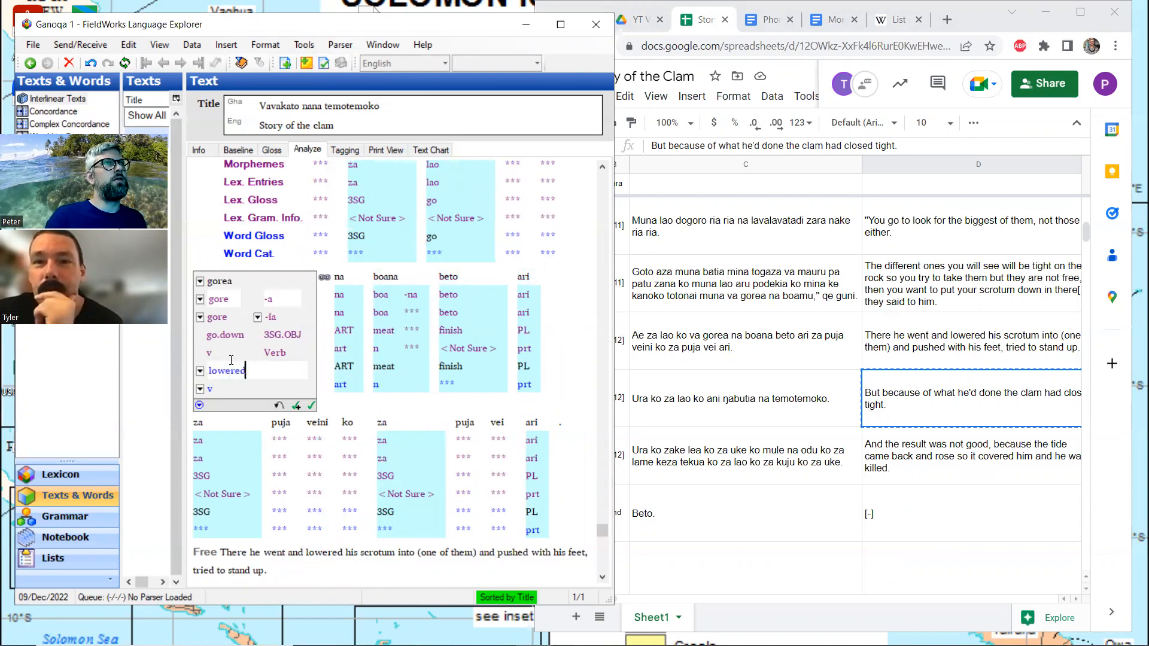
{"action": "left_click", "coordinate": [286, 572]}
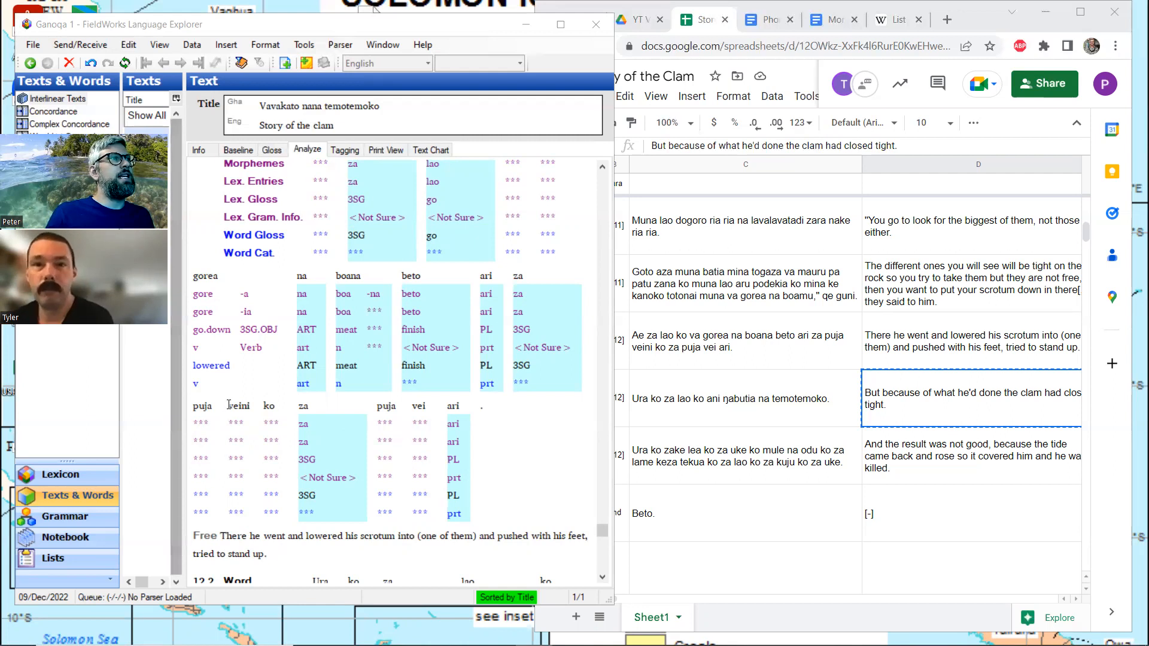
Try splitting the word veini in line 12.1 into the morphemes vei and ni, and rejoin them
{"action": "left_click", "coordinate": [246, 420]}
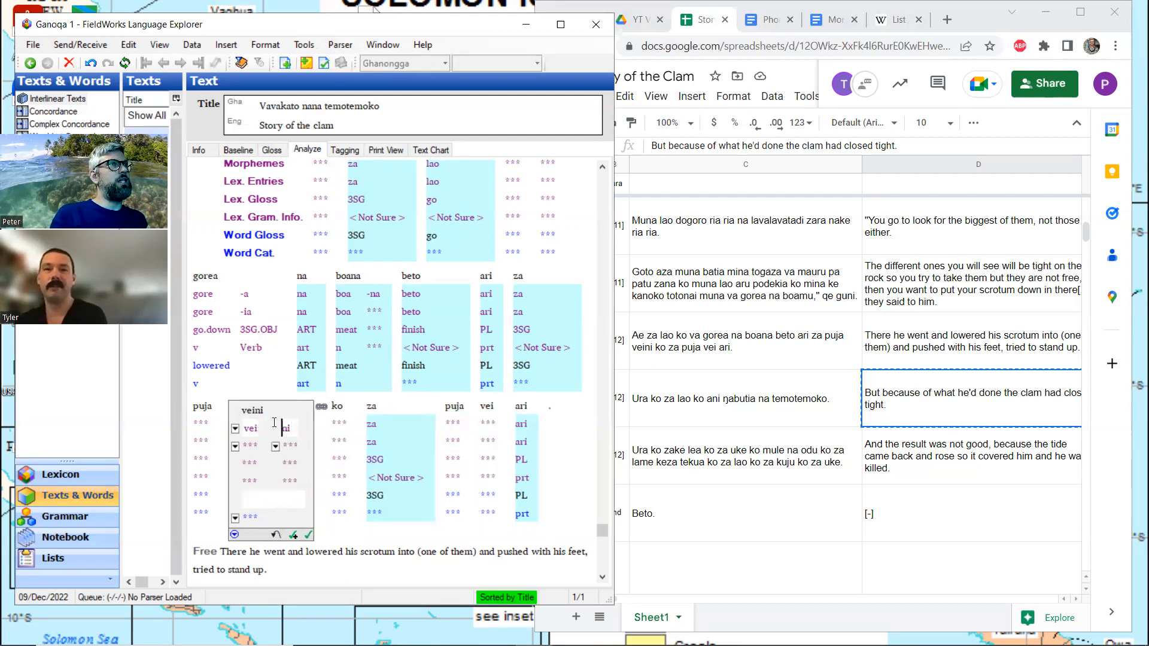
{"action": "key", "text": "BackSpace"}
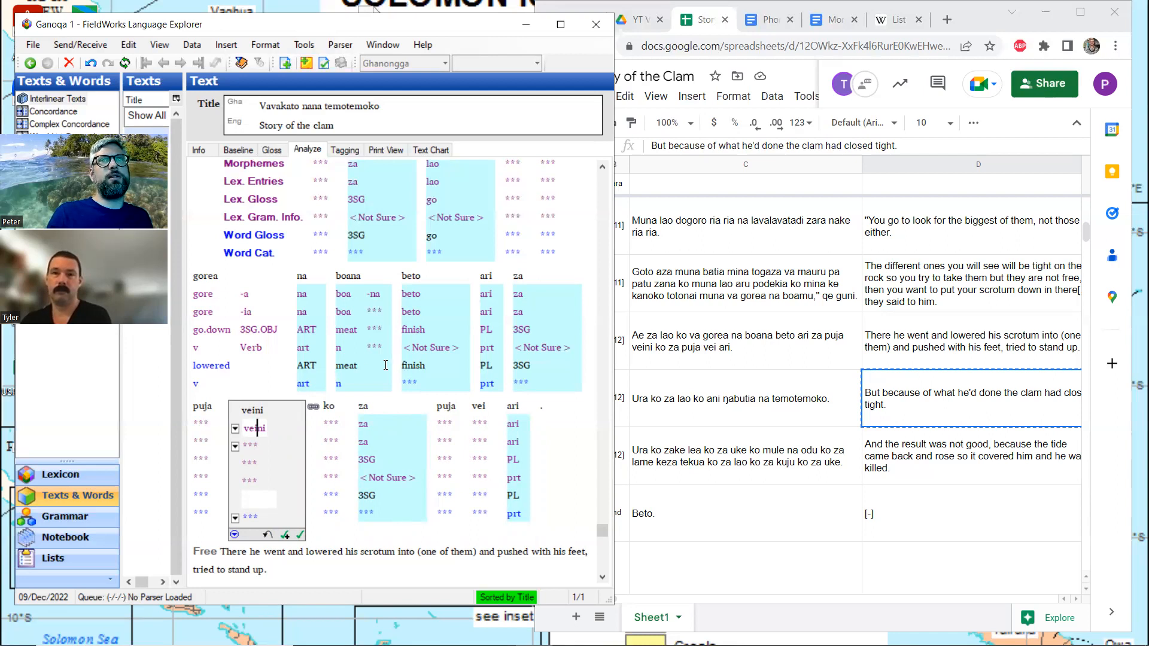
Show the text in the Gloss view and paste "But because of what he'd done the clam had closed tight." as line 12.2's free translation
{"action": "scroll", "coordinate": [253, 361], "scroll_direction": "down", "scroll_amount": 6}
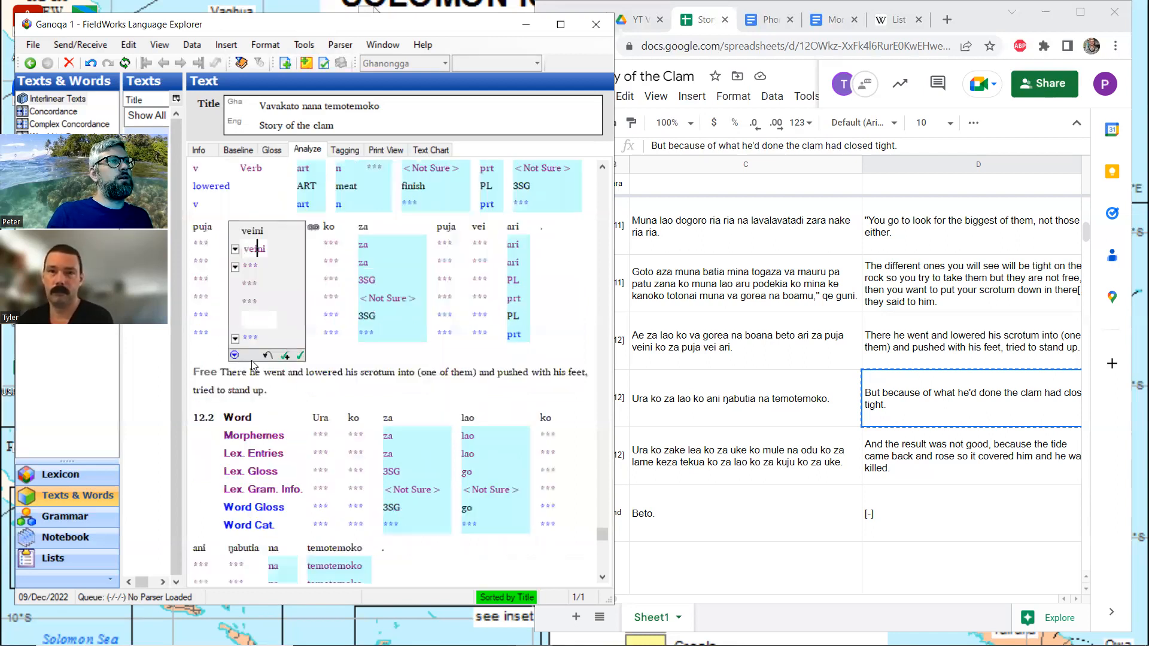
{"action": "scroll", "coordinate": [252, 360], "scroll_direction": "up", "scroll_amount": 3}
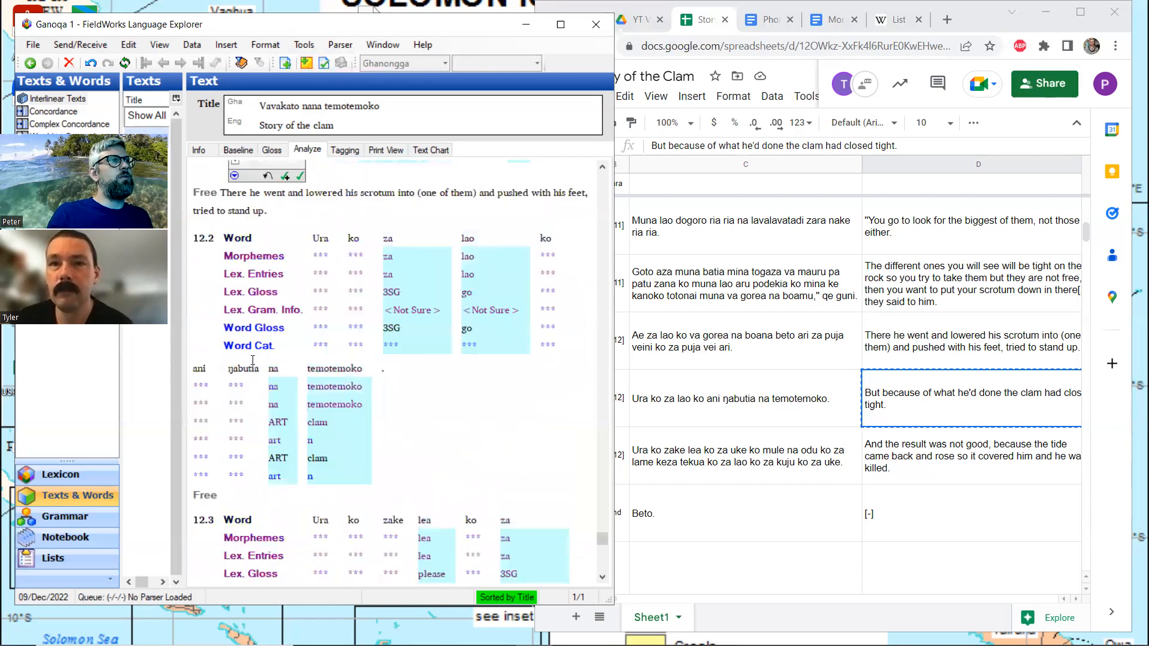
{"action": "left_click", "coordinate": [1018, 511]}
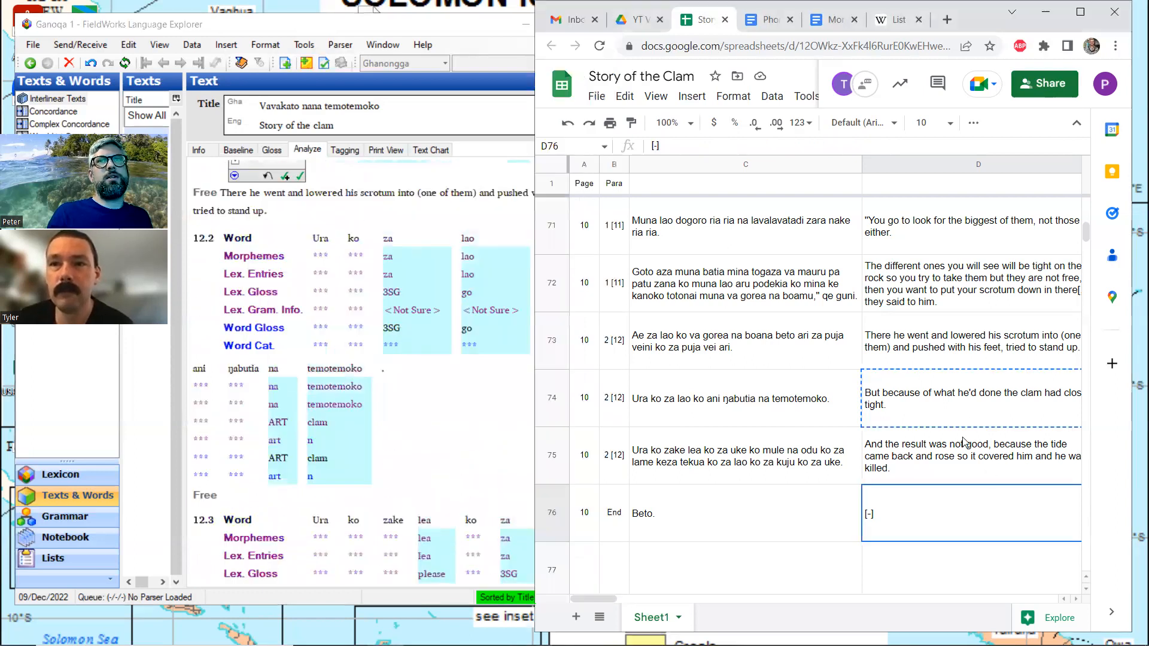
{"action": "left_click", "coordinate": [964, 409]}
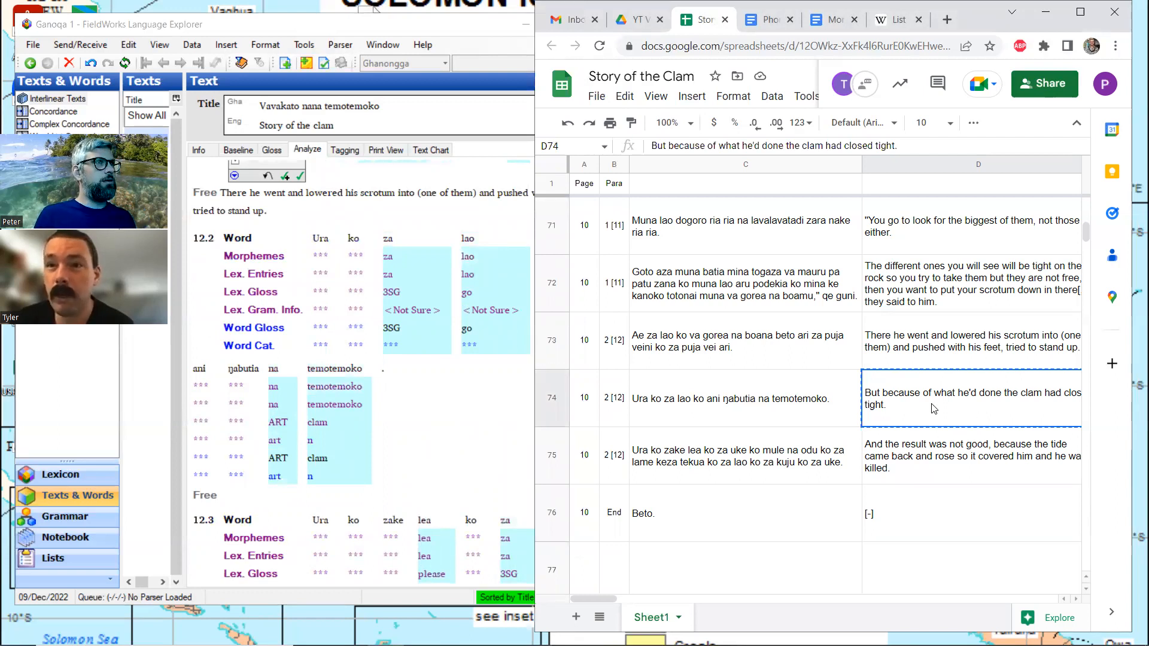
{"action": "left_click", "coordinate": [237, 500]}
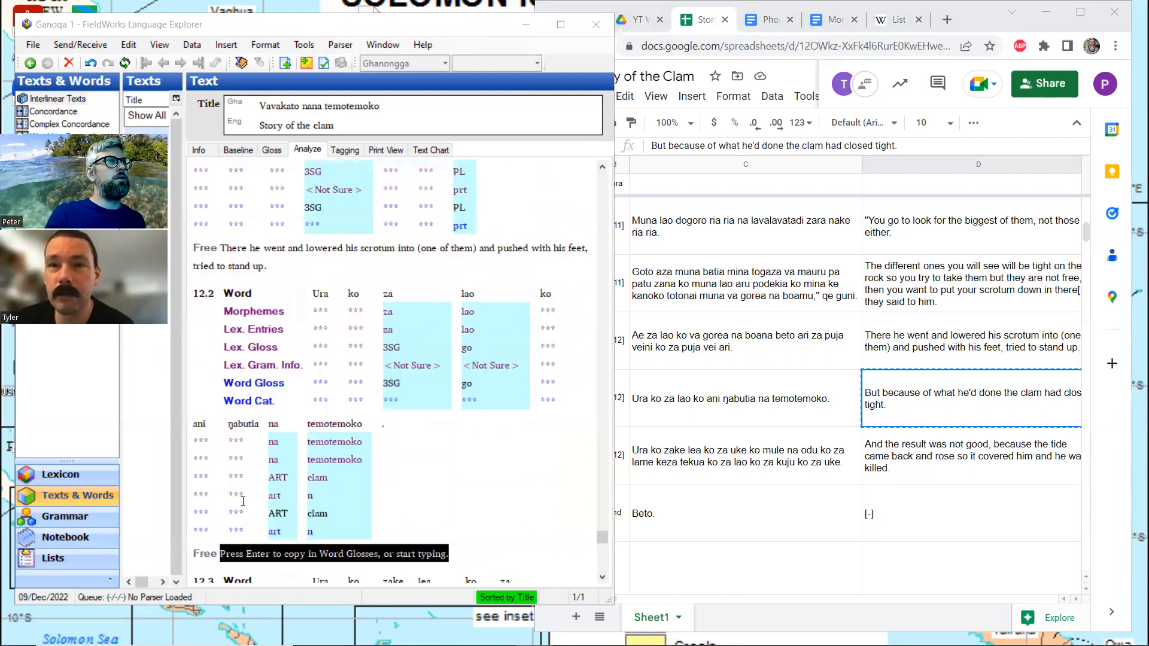
{"action": "left_click", "coordinate": [272, 150]}
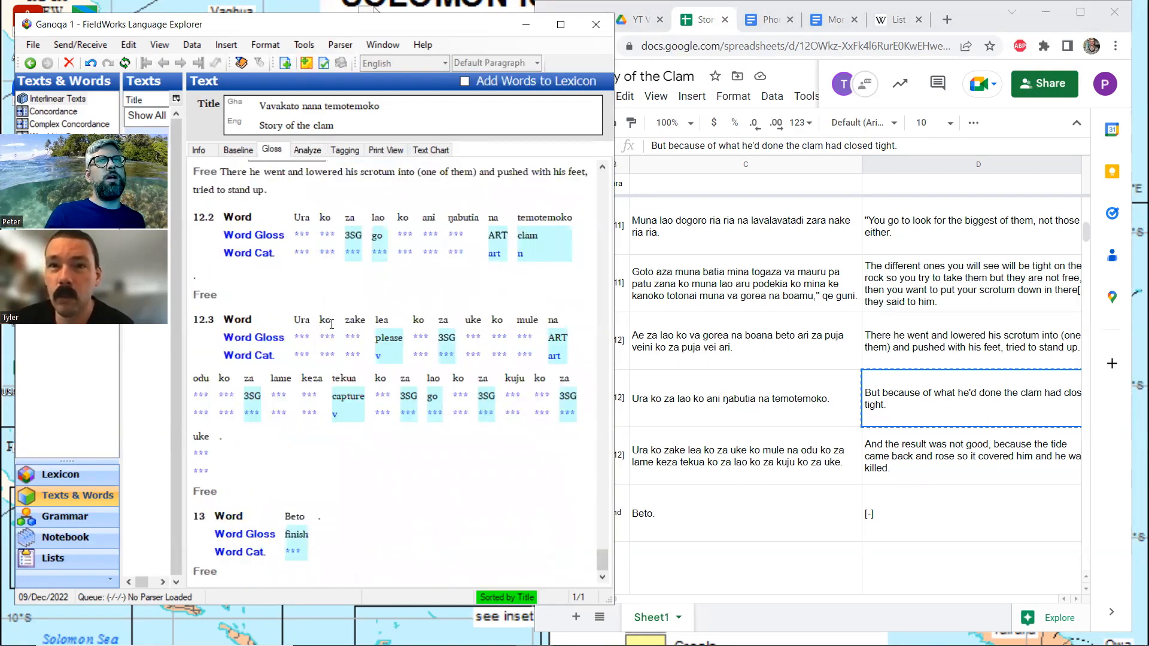
{"action": "scroll", "coordinate": [331, 323], "scroll_direction": "up", "scroll_amount": 3}
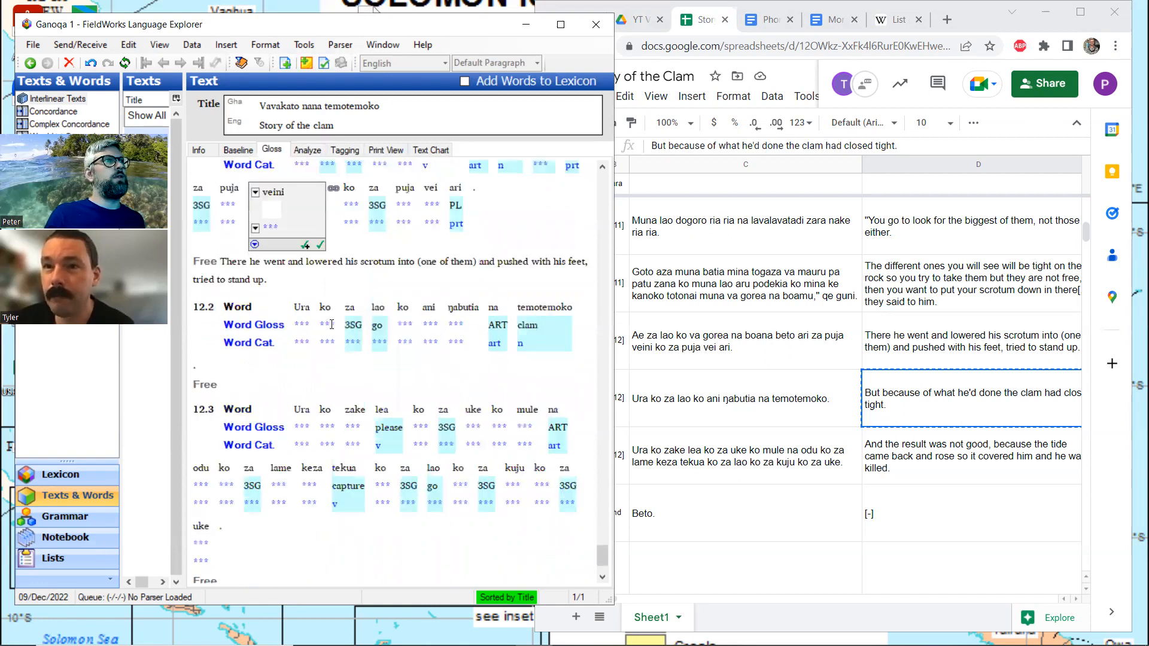
{"action": "left_click", "coordinate": [280, 381]}
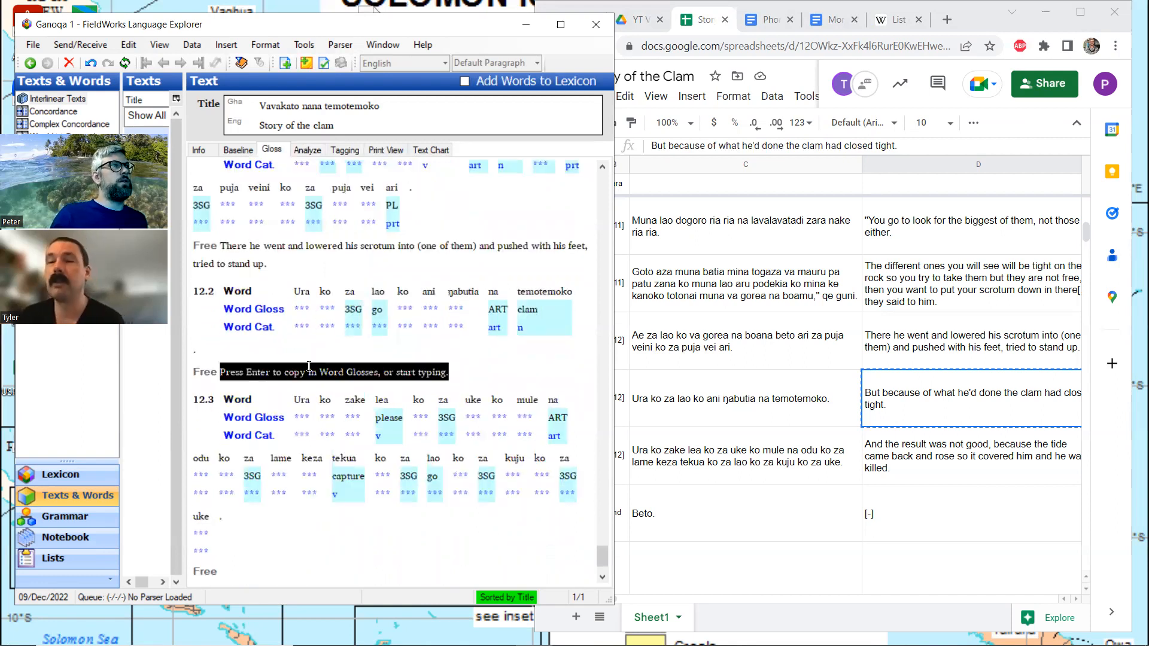
{"action": "type", "text": "But because of what he'd done the clam had closed tight."}
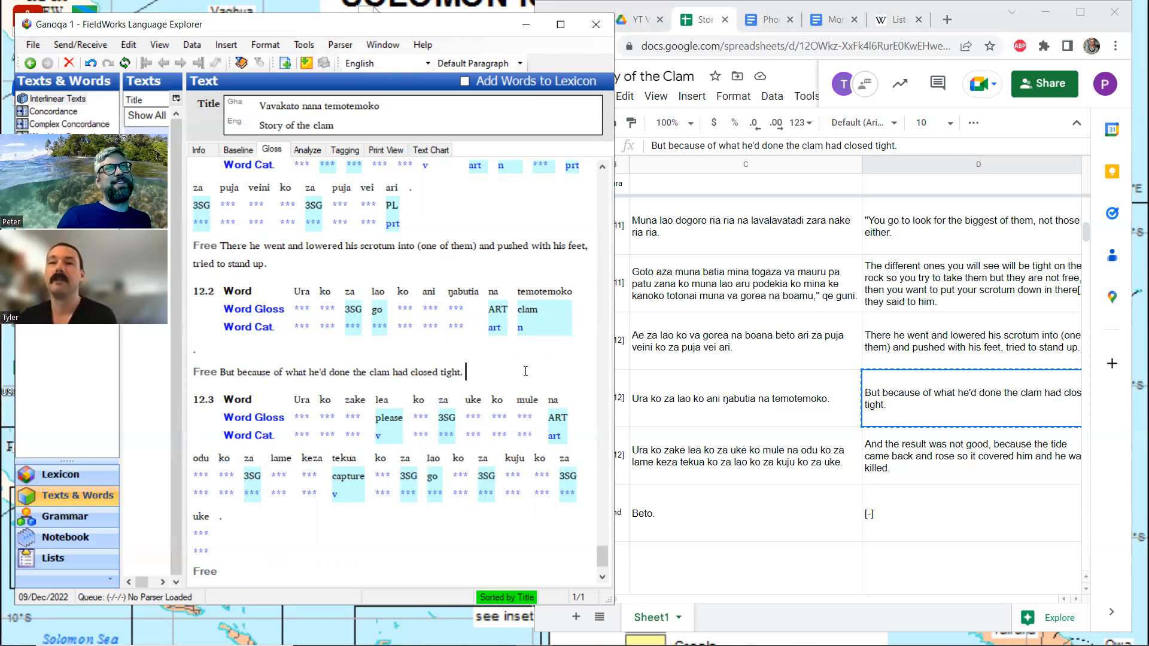
Copy the English translation from row 75 of the spreadsheet into the free translation of line 12.3
{"action": "left_click", "coordinate": [911, 457]}
{"action": "key", "text": "ctrl+c"}
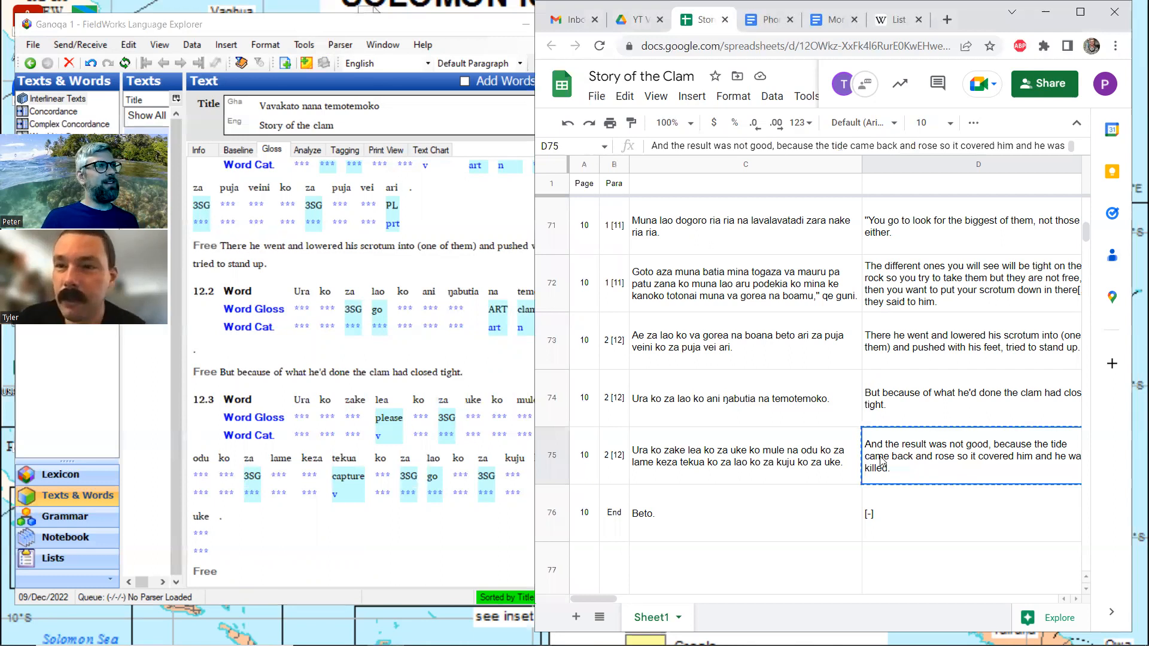
{"action": "left_click", "coordinate": [223, 576]}
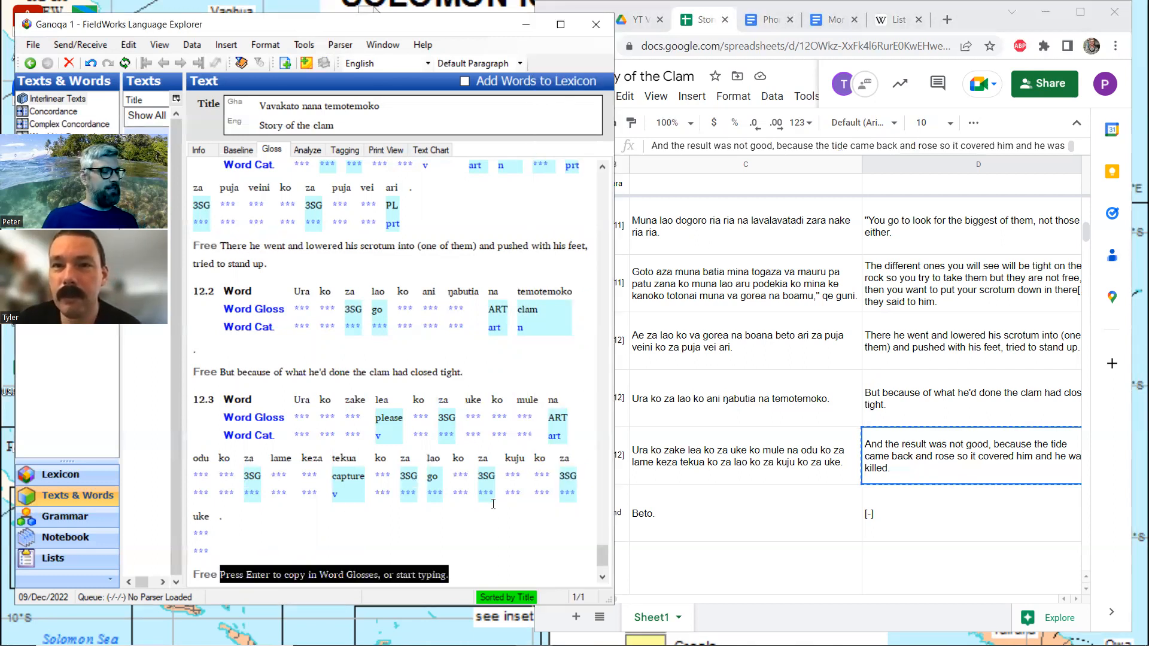
{"action": "key", "text": "ctrl+v"}
Enter "[The end]" as the free translation of line 13, Beto
{"action": "scroll", "coordinate": [449, 405], "scroll_direction": "down", "scroll_amount": 2}
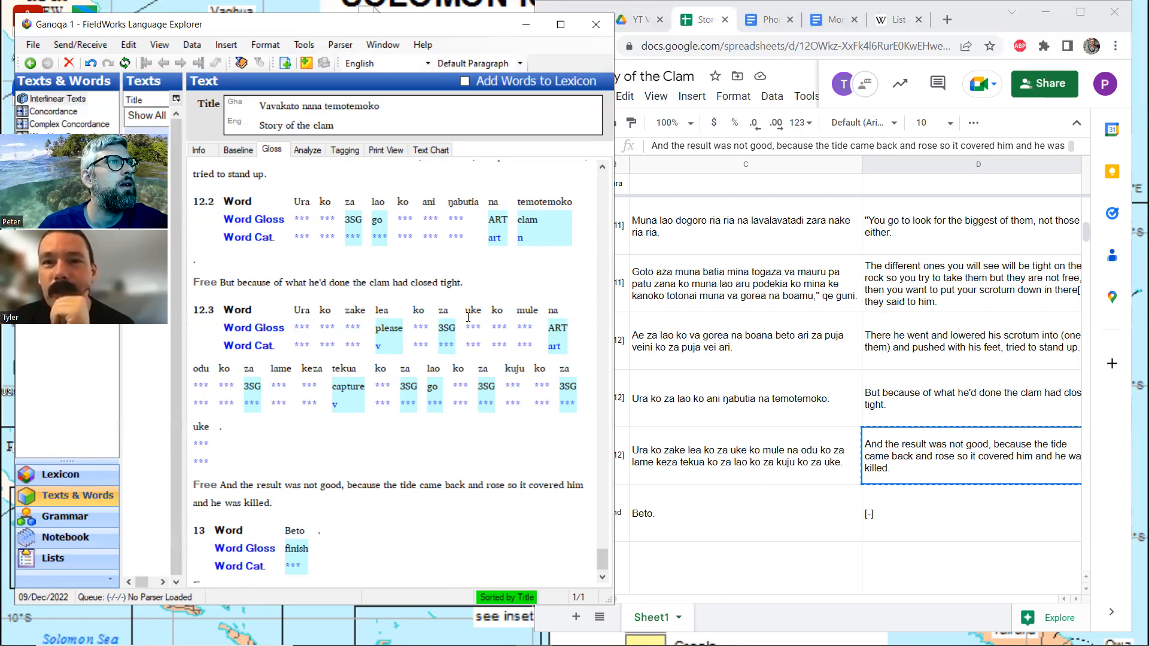
{"action": "scroll", "coordinate": [350, 435], "scroll_direction": "down", "scroll_amount": 1}
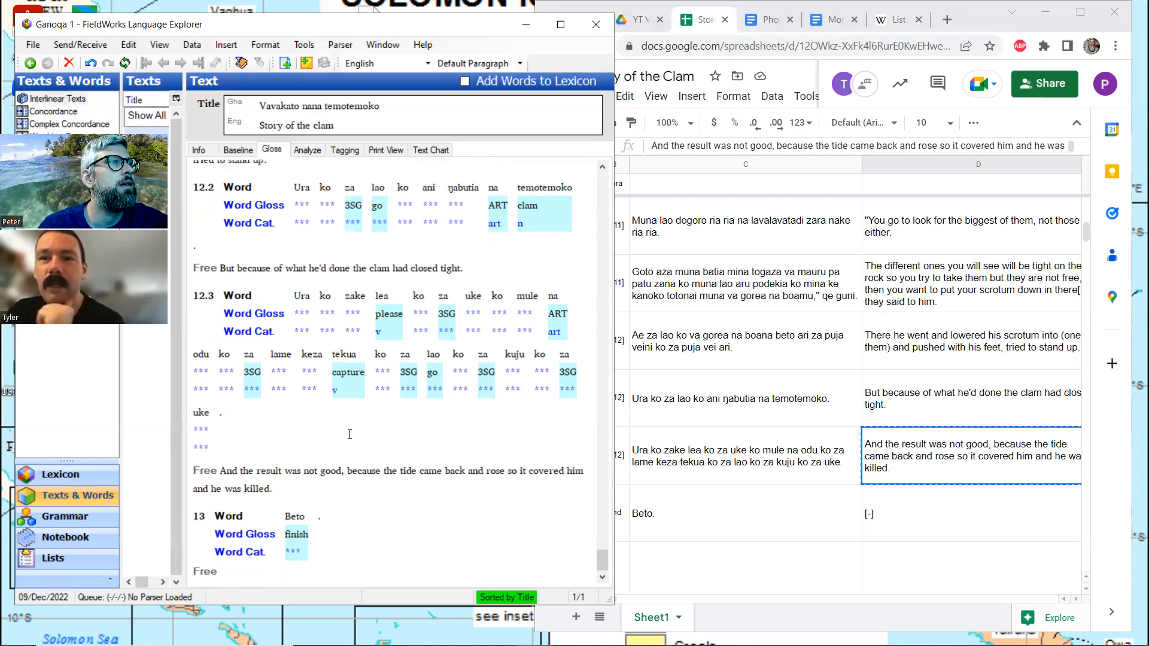
{"action": "left_click", "coordinate": [243, 574]}
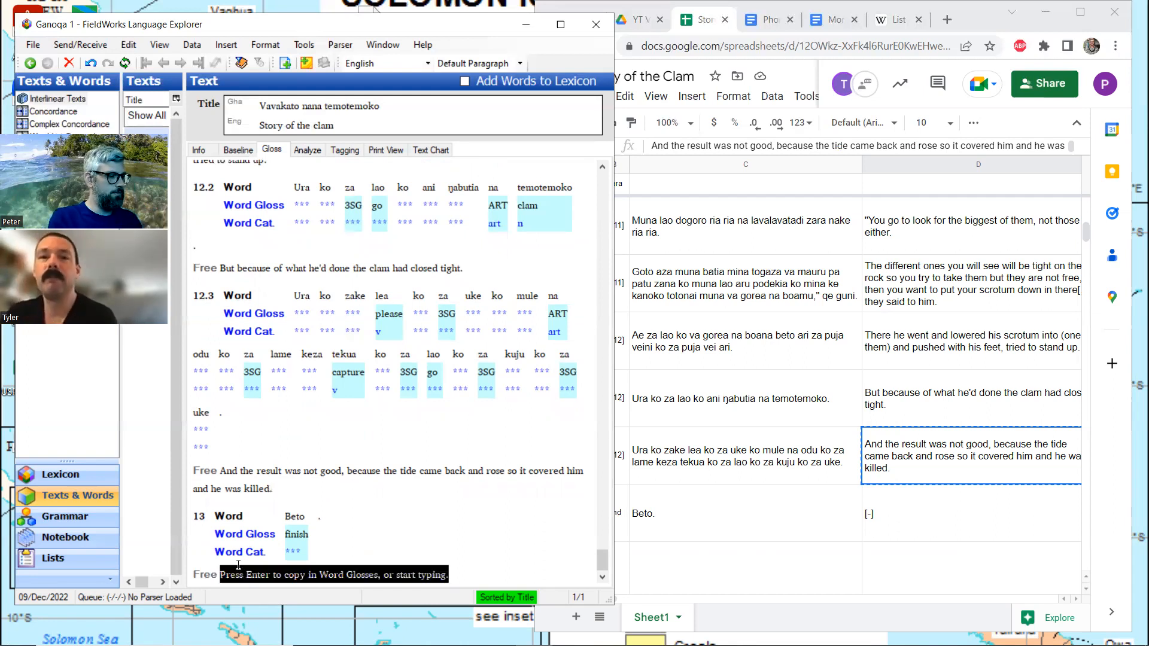
{"action": "type", "text": "The end"}
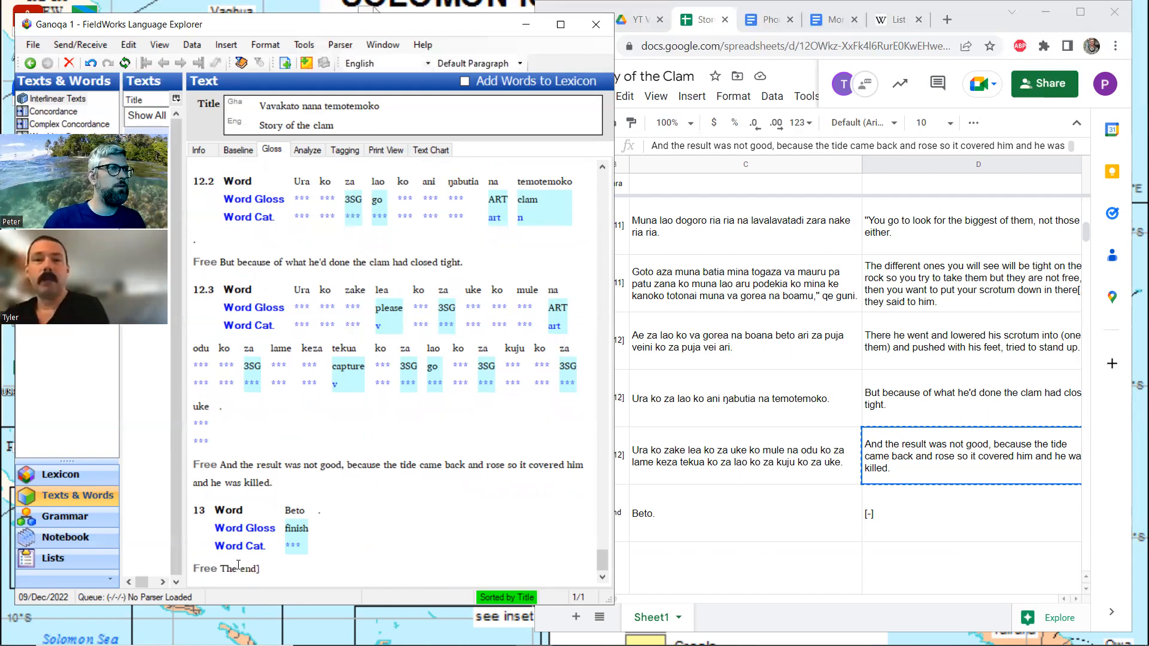
{"action": "key", "text": "Left"}
{"action": "key", "text": "Left"}
{"action": "key", "text": "Left"}
{"action": "key", "text": "Left"}
{"action": "key", "text": "Left"}
{"action": "key", "text": "Left"}
{"action": "key", "text": "Left"}
{"action": "key", "text": "Left"}
{"action": "key", "text": "Right"}
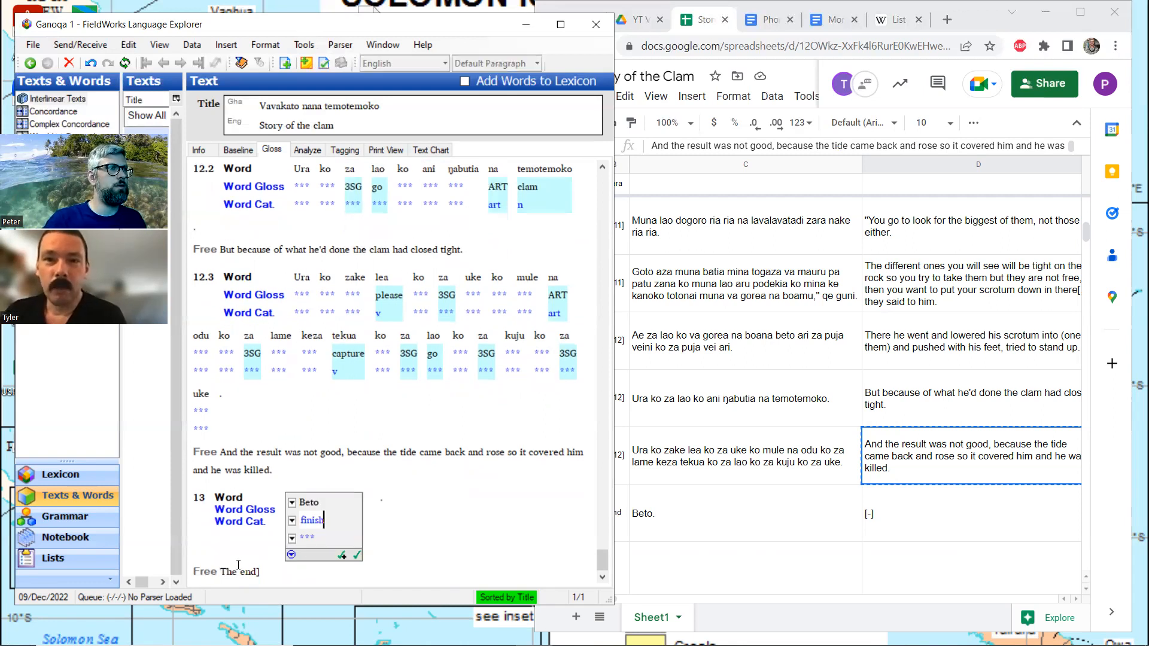
{"action": "key", "text": "Right"}
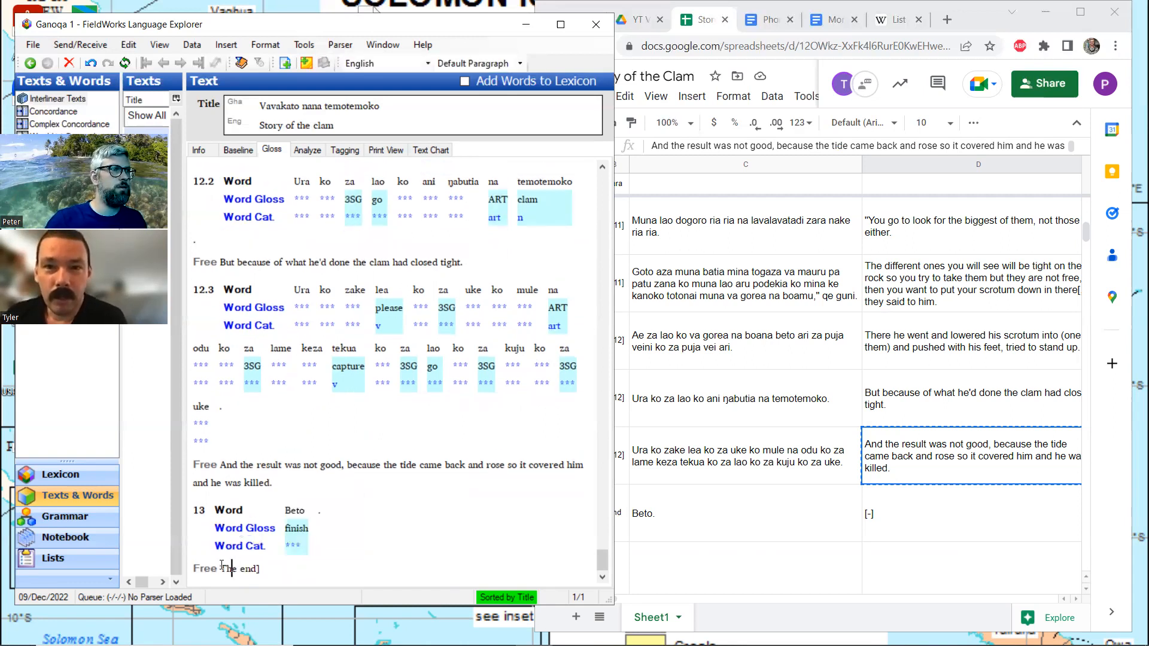
{"action": "type", "text": "["}
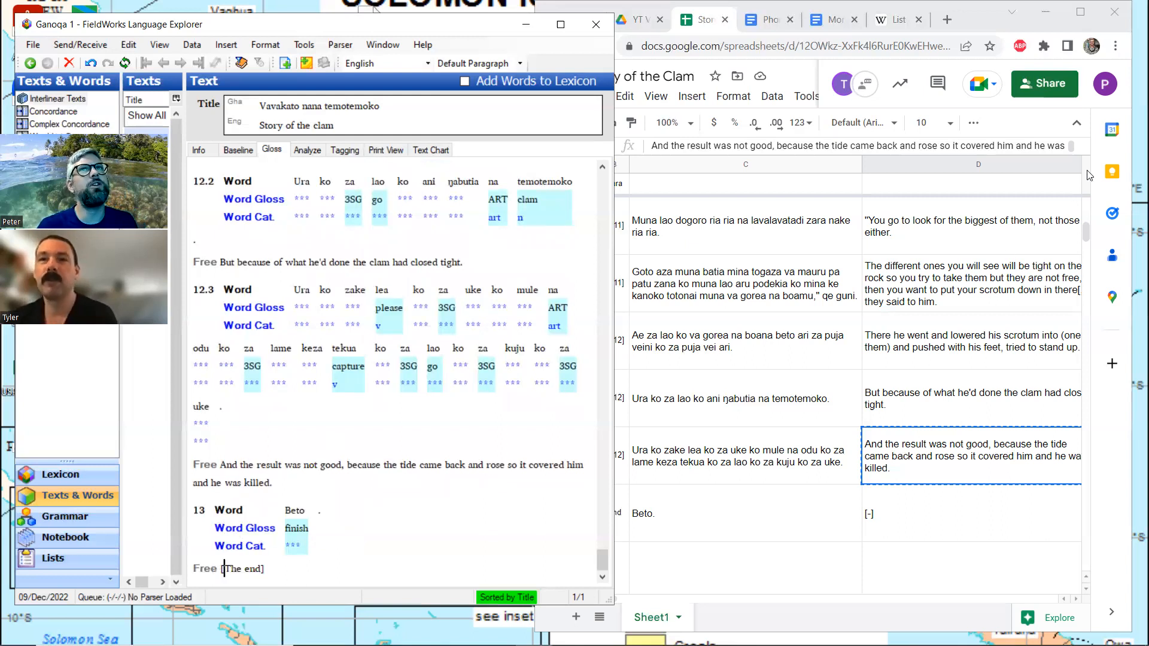
Search the Story of the Clam spreadsheet in Google Sheets for "mule" and compare each occurrence with its English translation
{"action": "left_click", "coordinate": [1064, 22]}
{"action": "double_click", "coordinate": [1064, 21]}
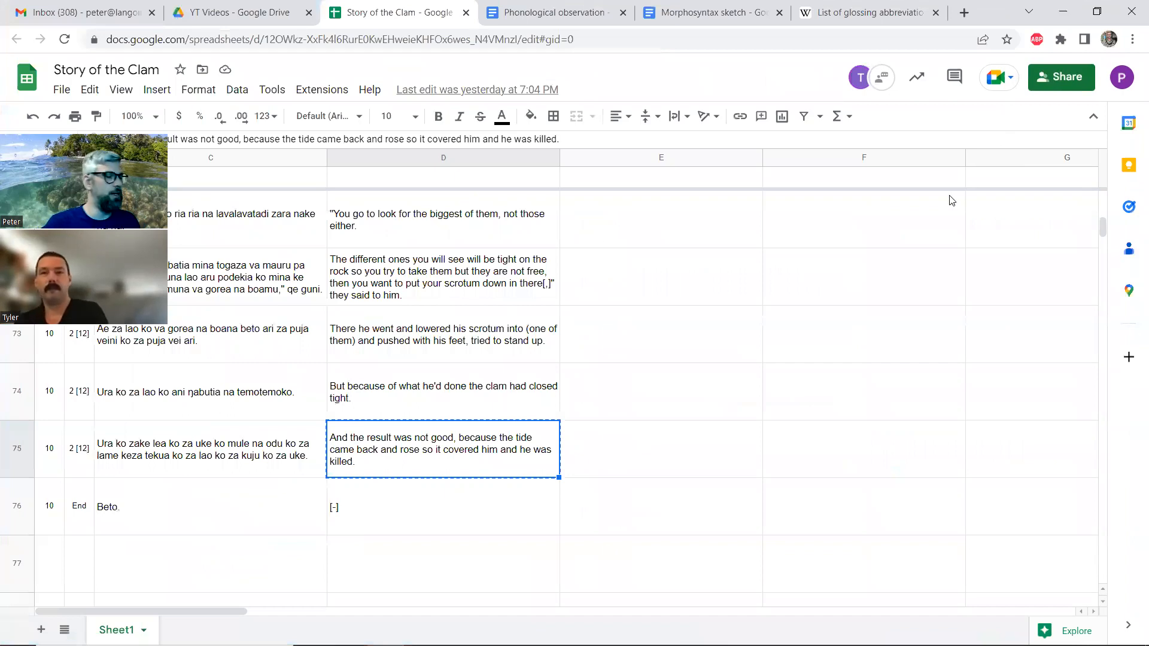
{"action": "key", "text": "ctrl+f"}
{"action": "type", "text": "mule"}
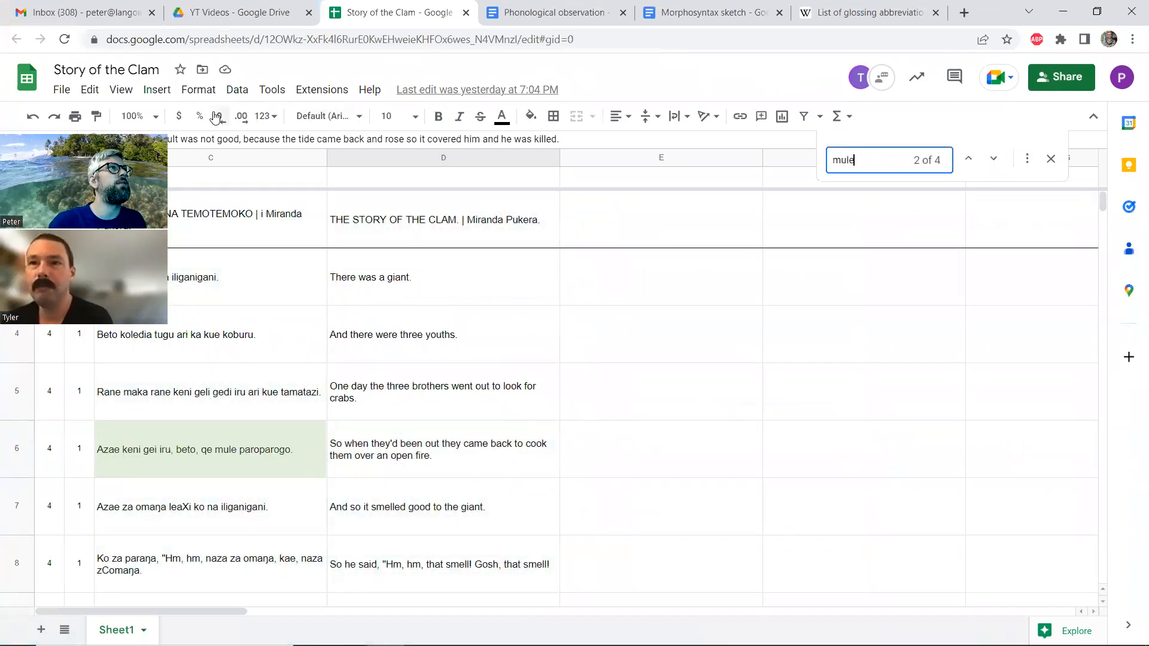
{"action": "left_click", "coordinate": [961, 166]}
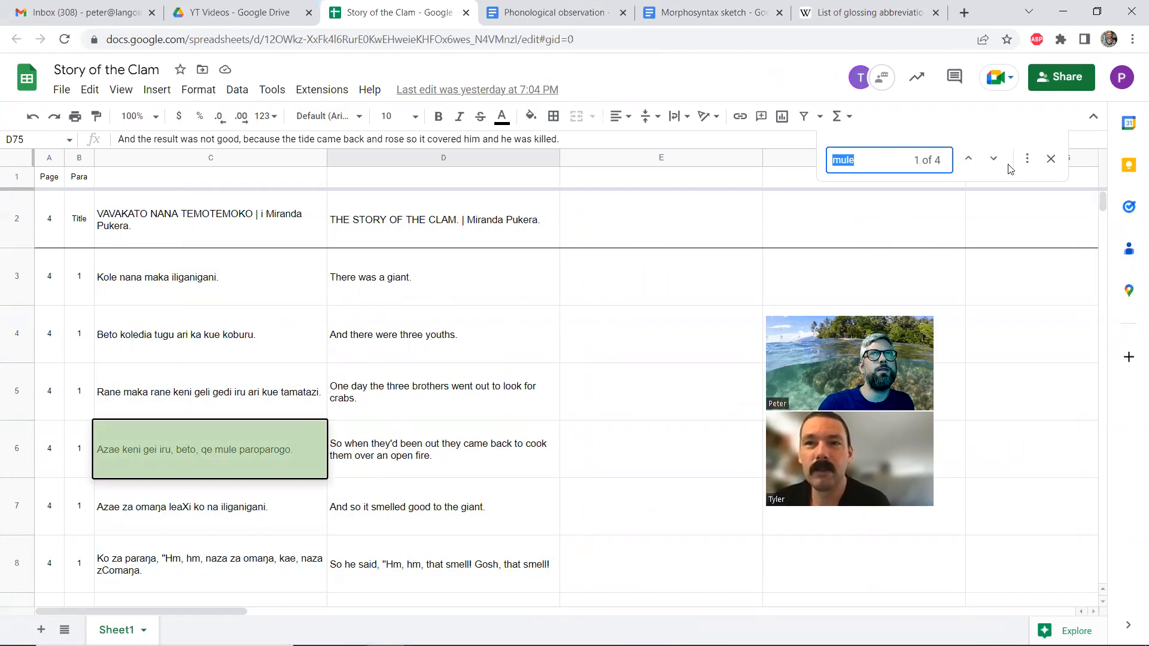
{"action": "left_click", "coordinate": [989, 160]}
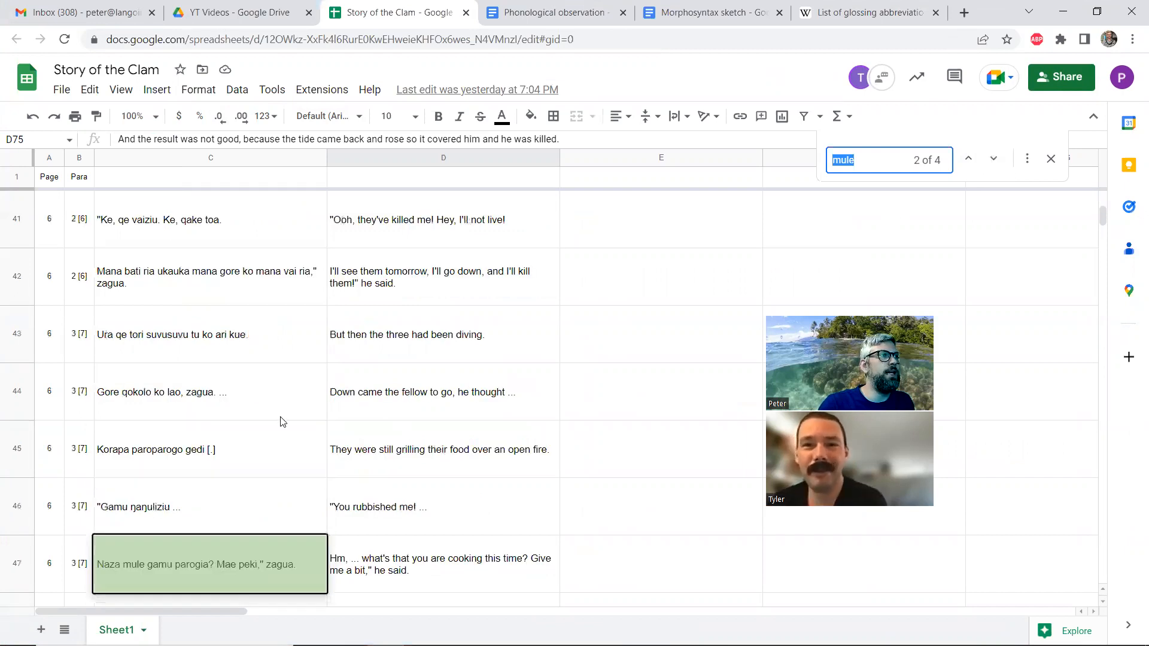
{"action": "scroll", "coordinate": [138, 519], "scroll_direction": "down", "scroll_amount": 1}
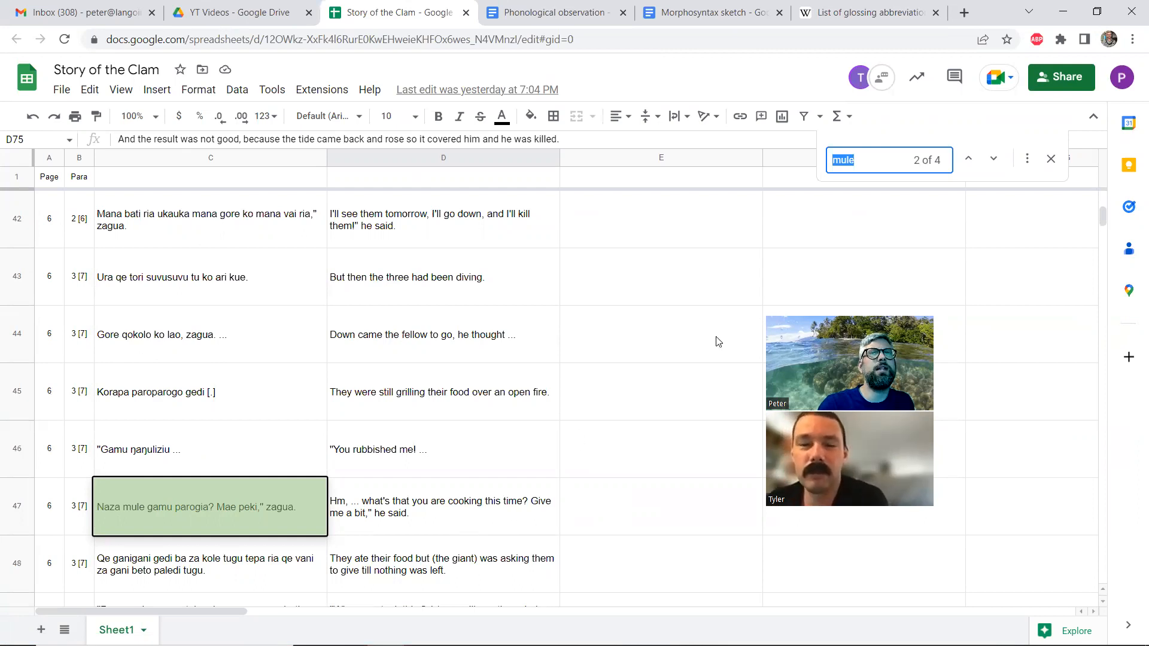
{"action": "left_click", "coordinate": [994, 160]}
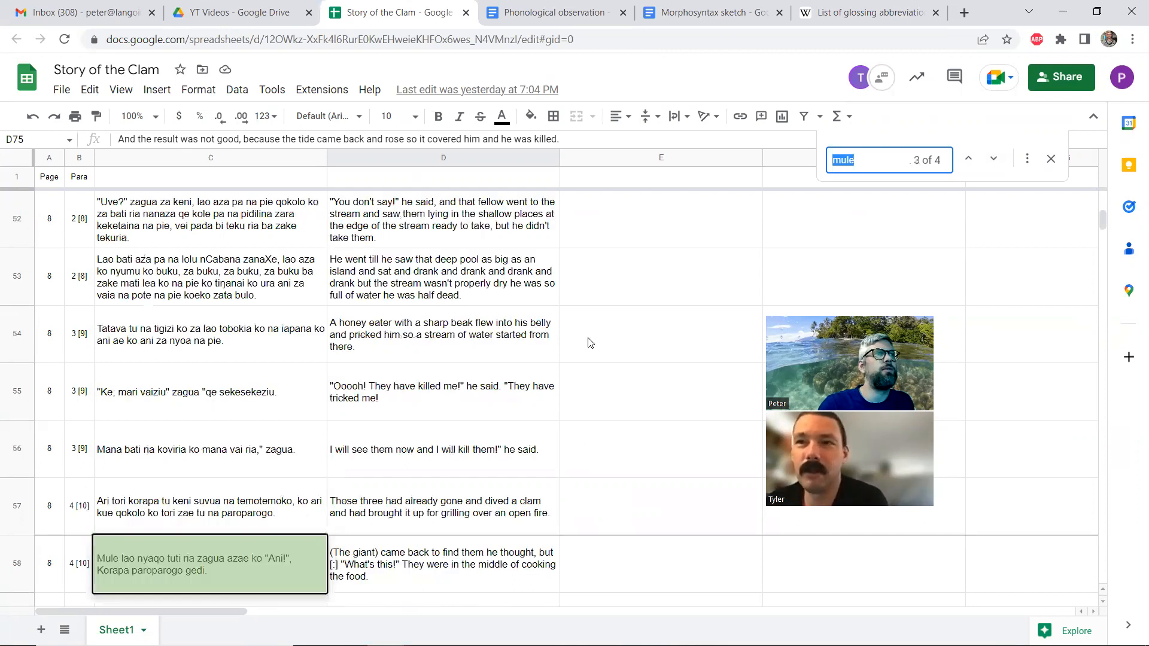
{"action": "scroll", "coordinate": [131, 477], "scroll_direction": "down", "scroll_amount": 1}
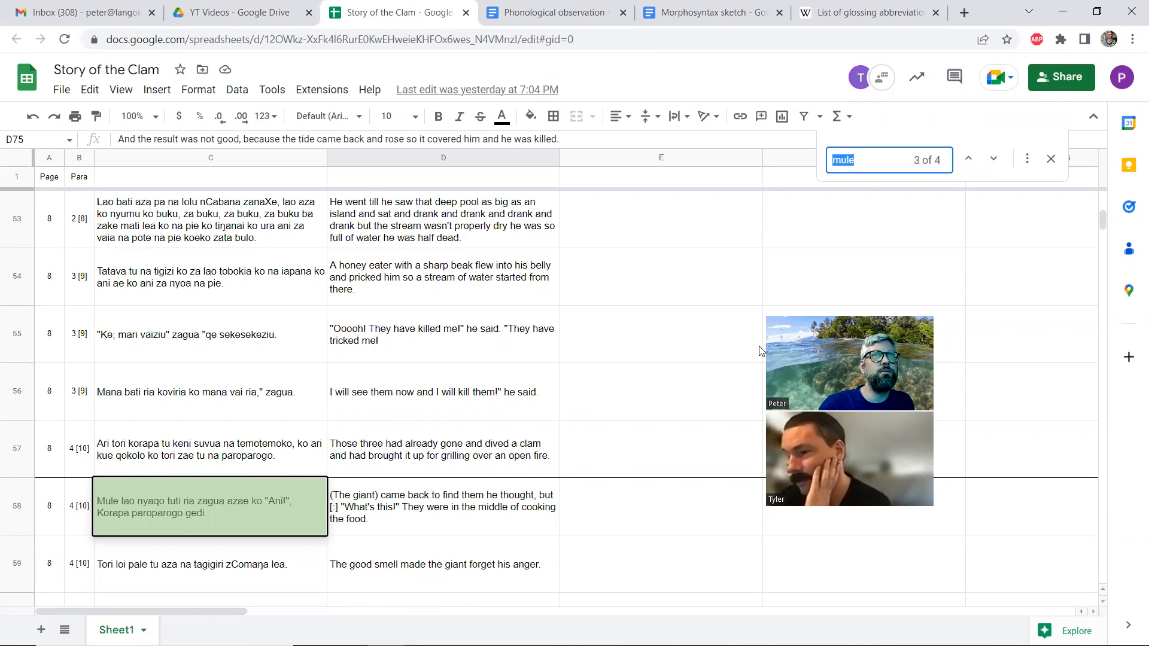
{"action": "left_click", "coordinate": [994, 160]}
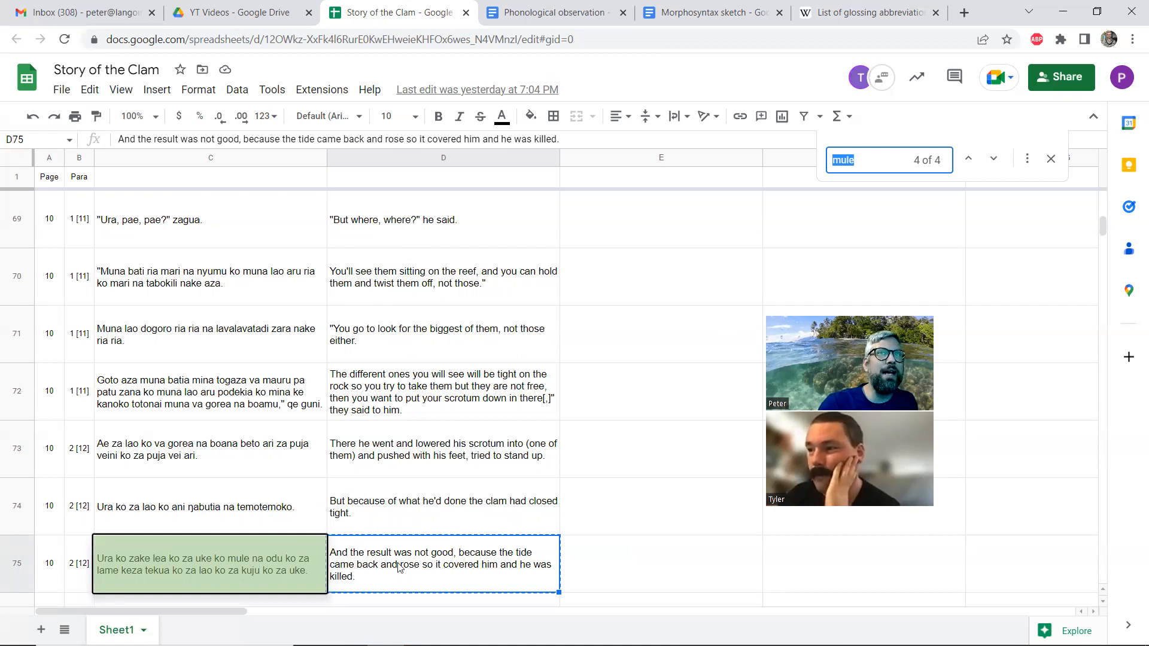
Search the spreadsheet for "came back", review each match against its vernacular sentence, and restore the smaller browser window
{"action": "type", "text": "c"}
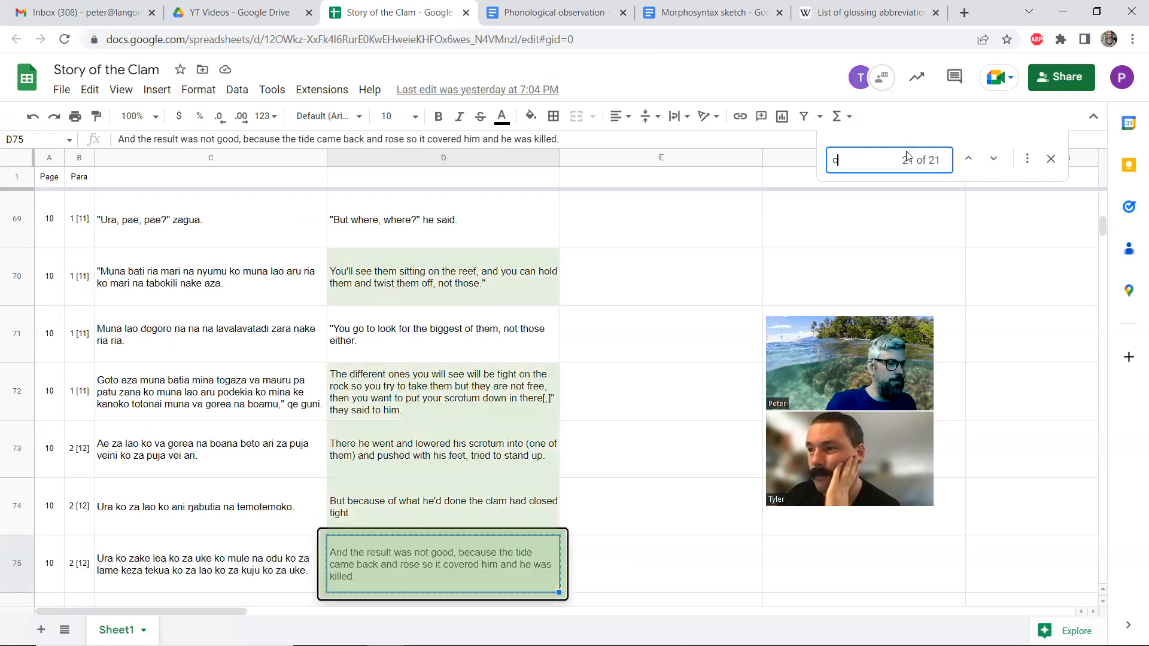
{"action": "type", "text": "ame back"}
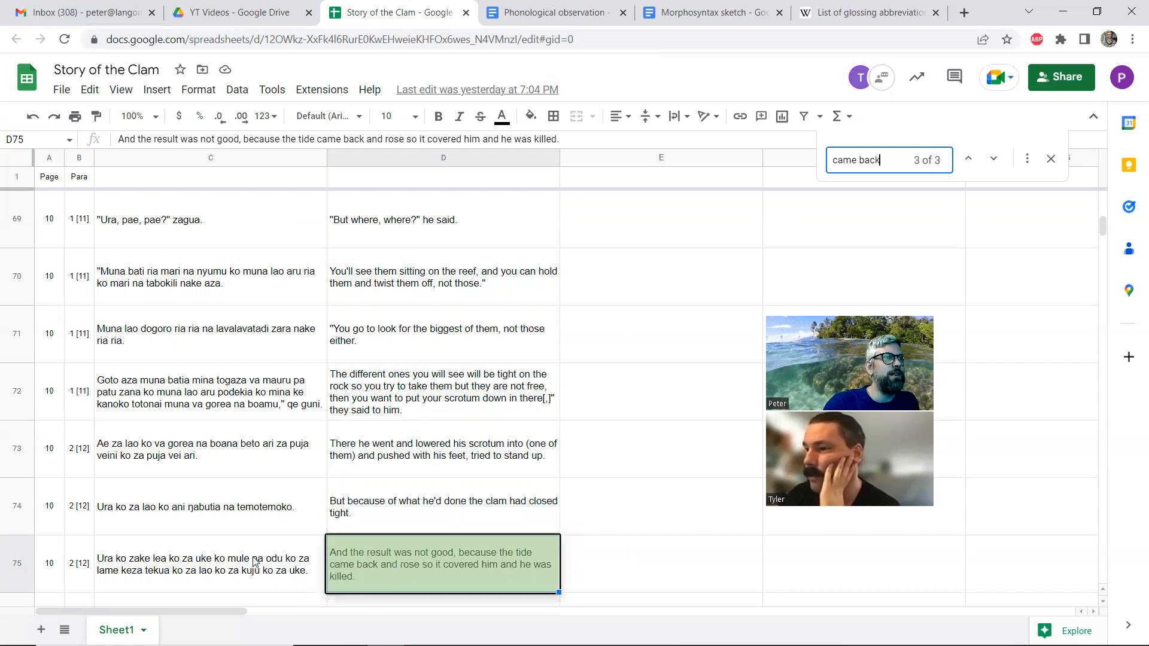
{"action": "left_click", "coordinate": [968, 158]}
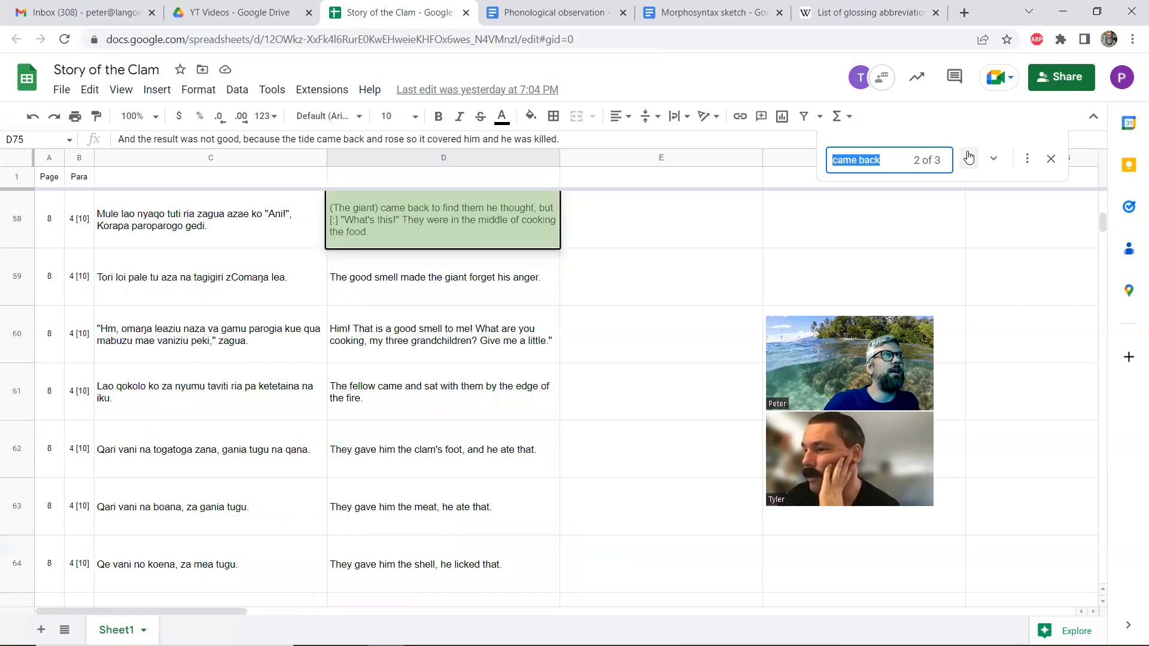
{"action": "left_click", "coordinate": [969, 158]}
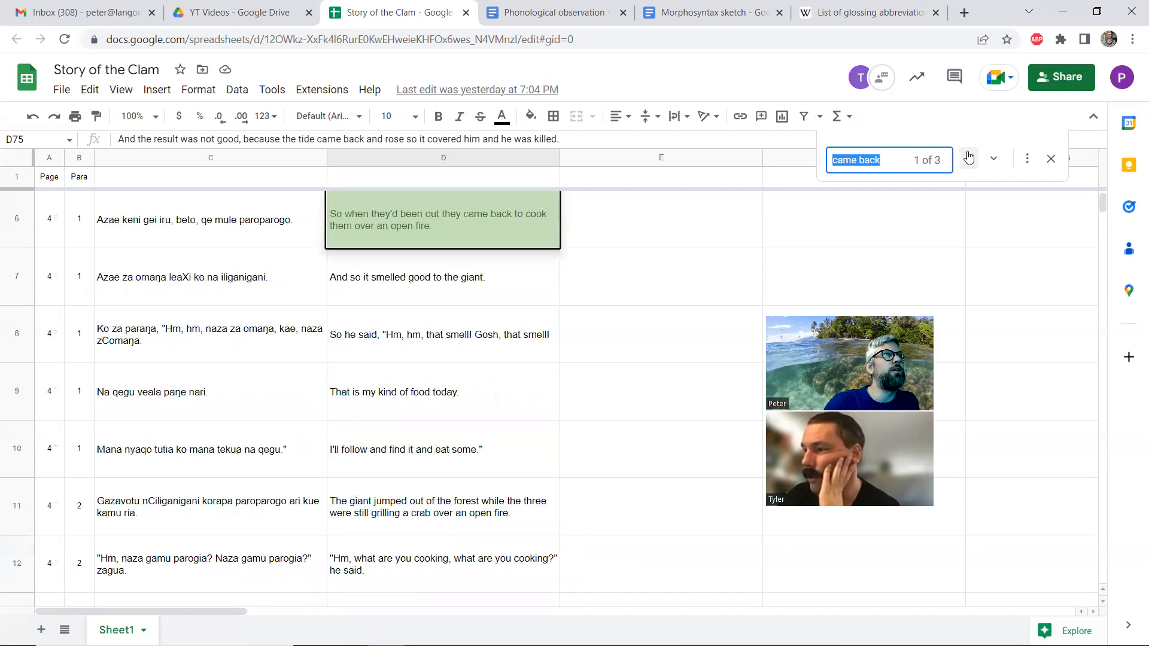
{"action": "left_click", "coordinate": [1049, 159]}
{"action": "left_click", "coordinate": [1096, 13]}
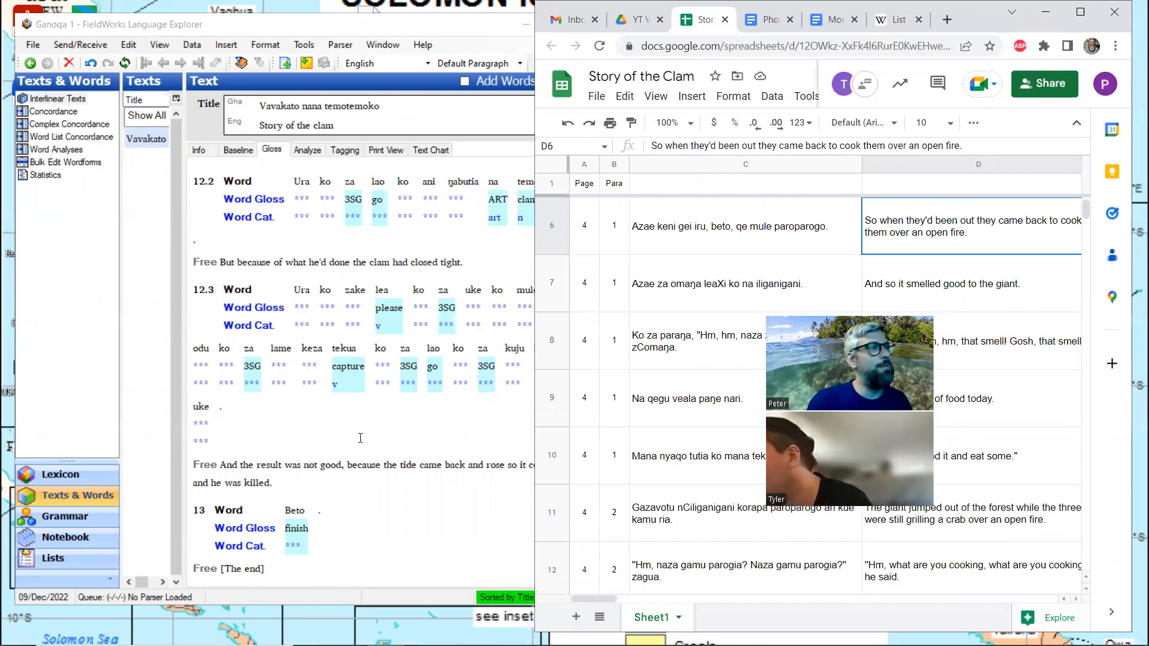
In FieldWorks, analyze mule in line 12.3 by creating a new stem entry glossed "return" with the category Verb
{"action": "left_click", "coordinate": [294, 484]}
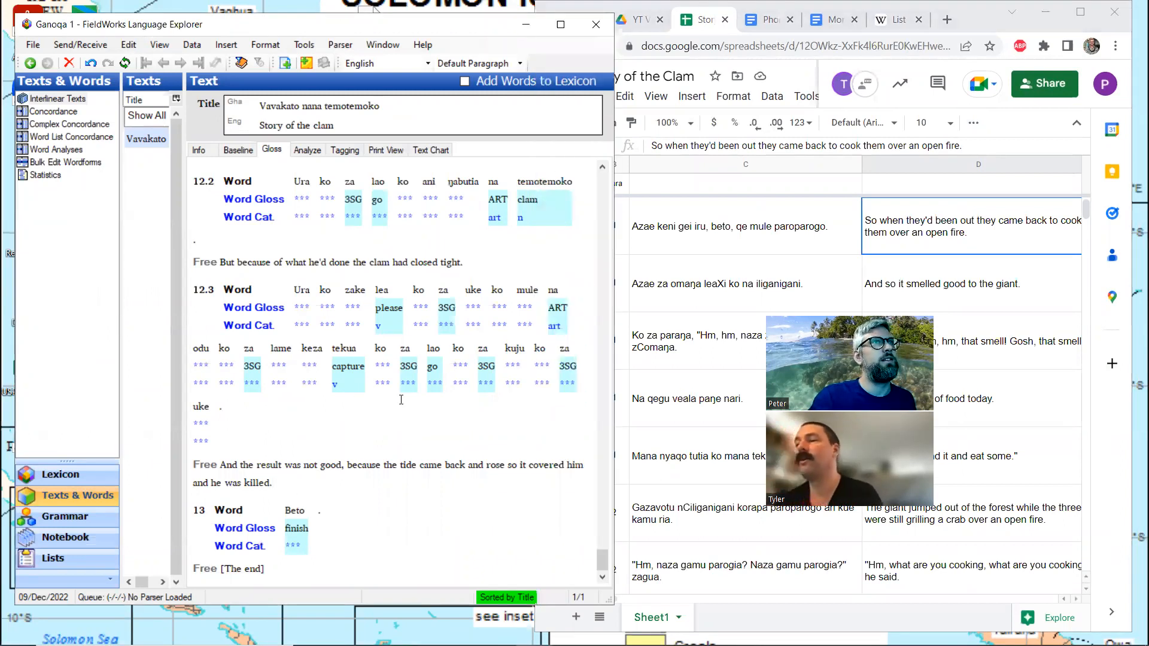
{"action": "left_click", "coordinate": [534, 303]}
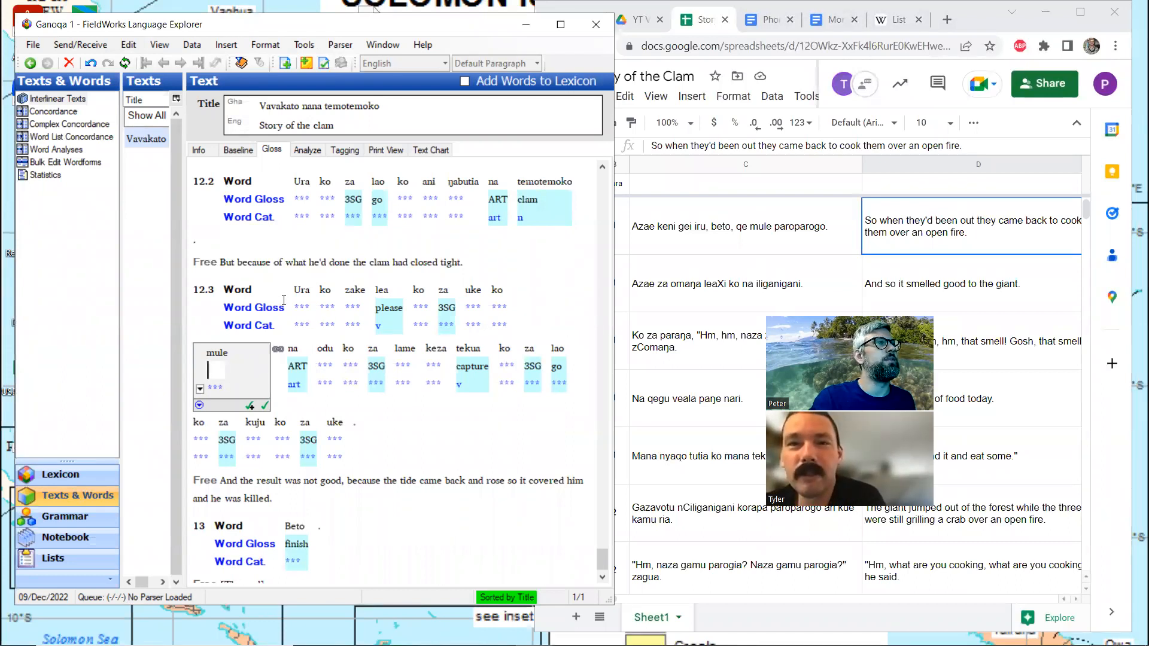
{"action": "left_click", "coordinate": [316, 154]}
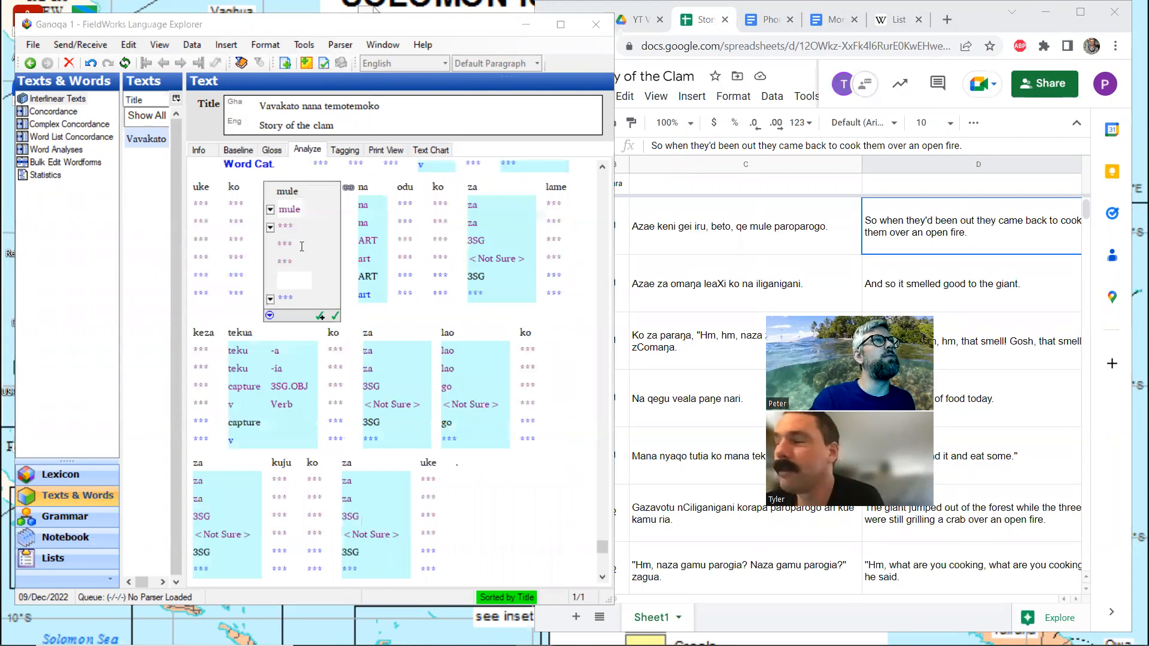
{"action": "left_click", "coordinate": [271, 228]}
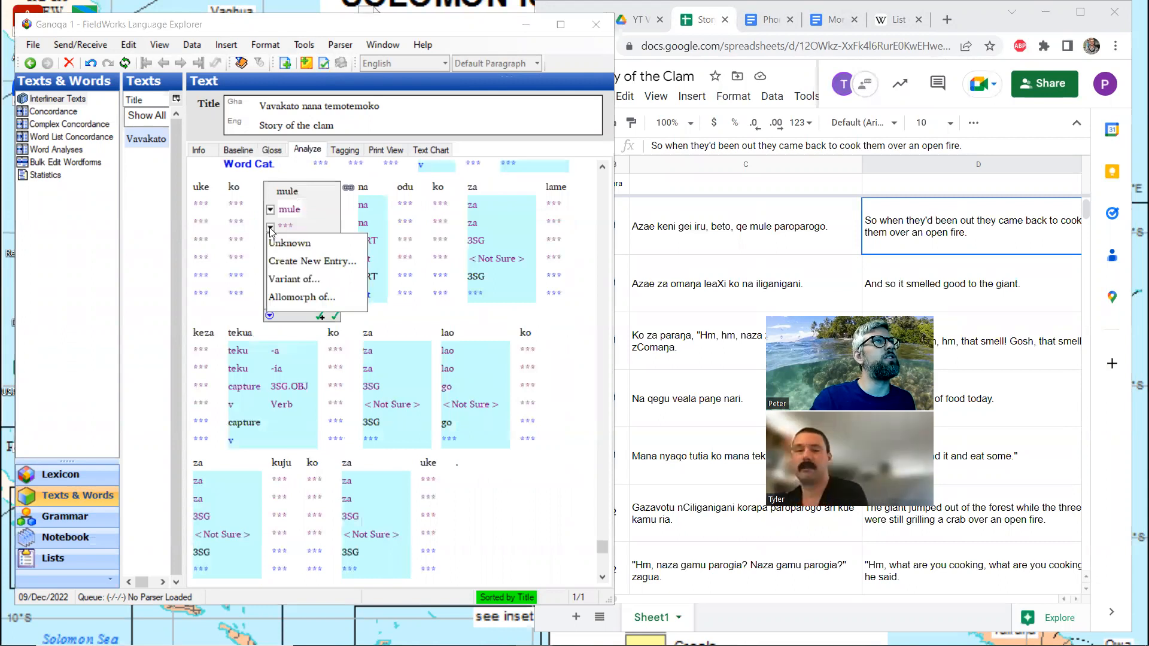
{"action": "left_click", "coordinate": [294, 261]}
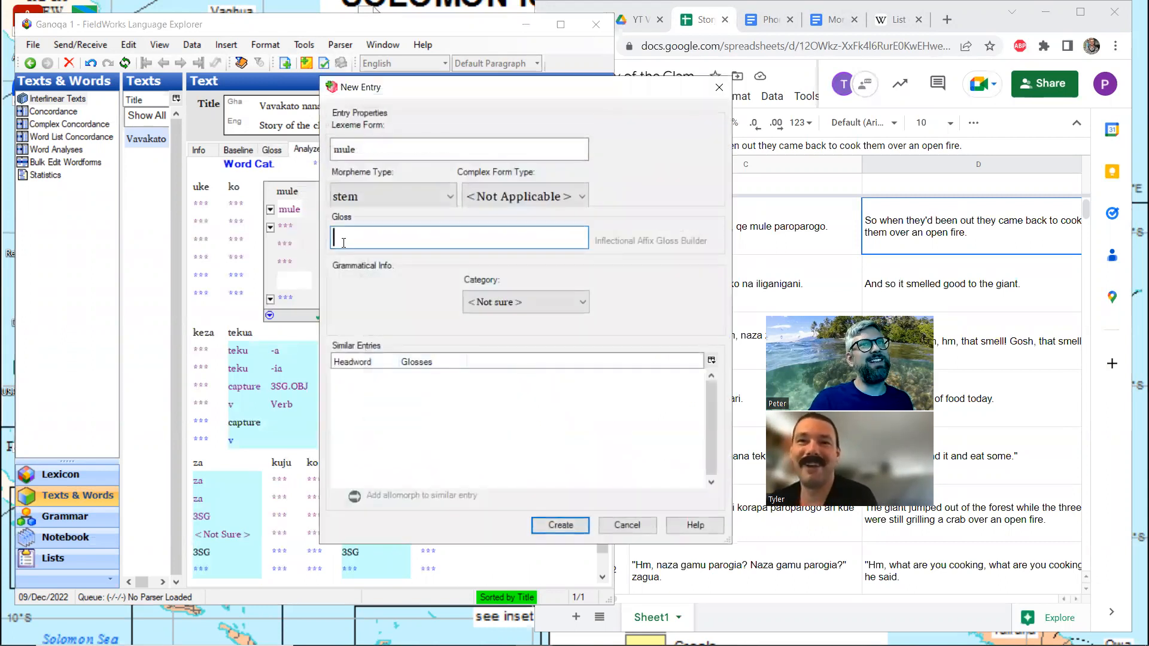
{"action": "type", "text": "return"}
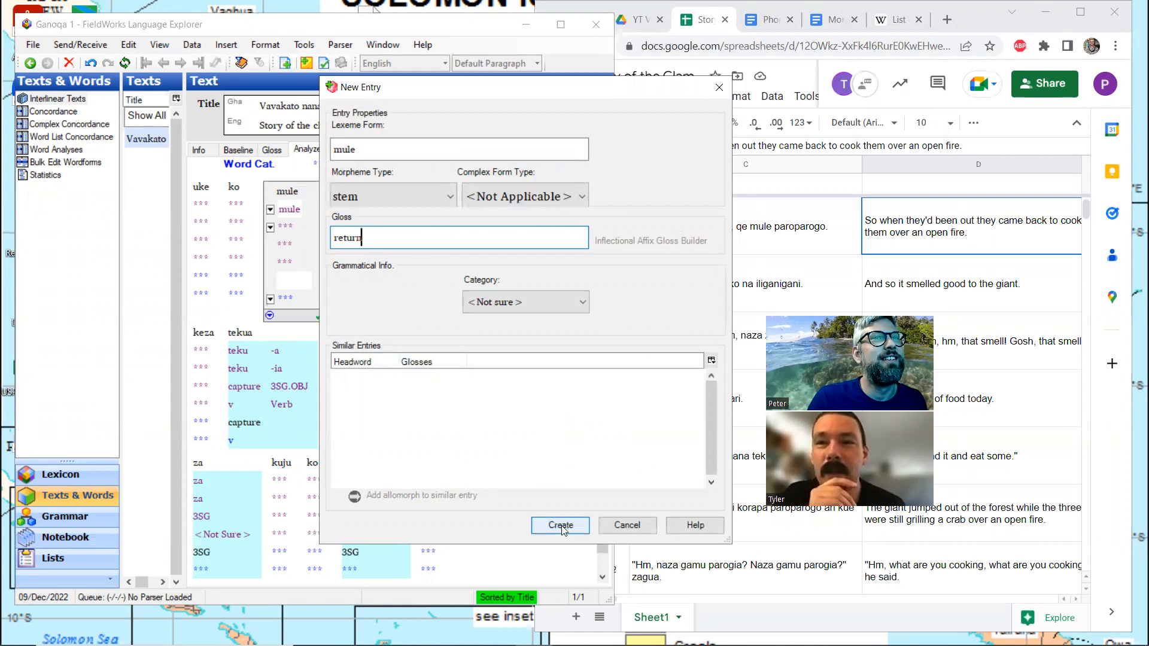
{"action": "left_click", "coordinate": [547, 306]}
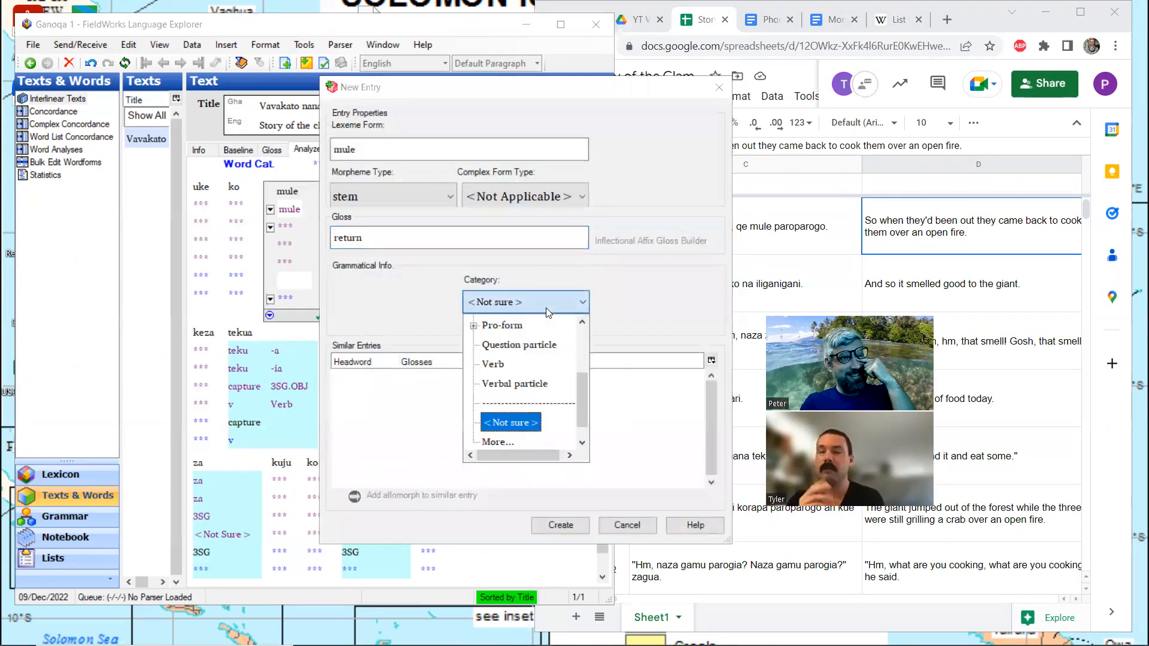
{"action": "left_click", "coordinate": [500, 365]}
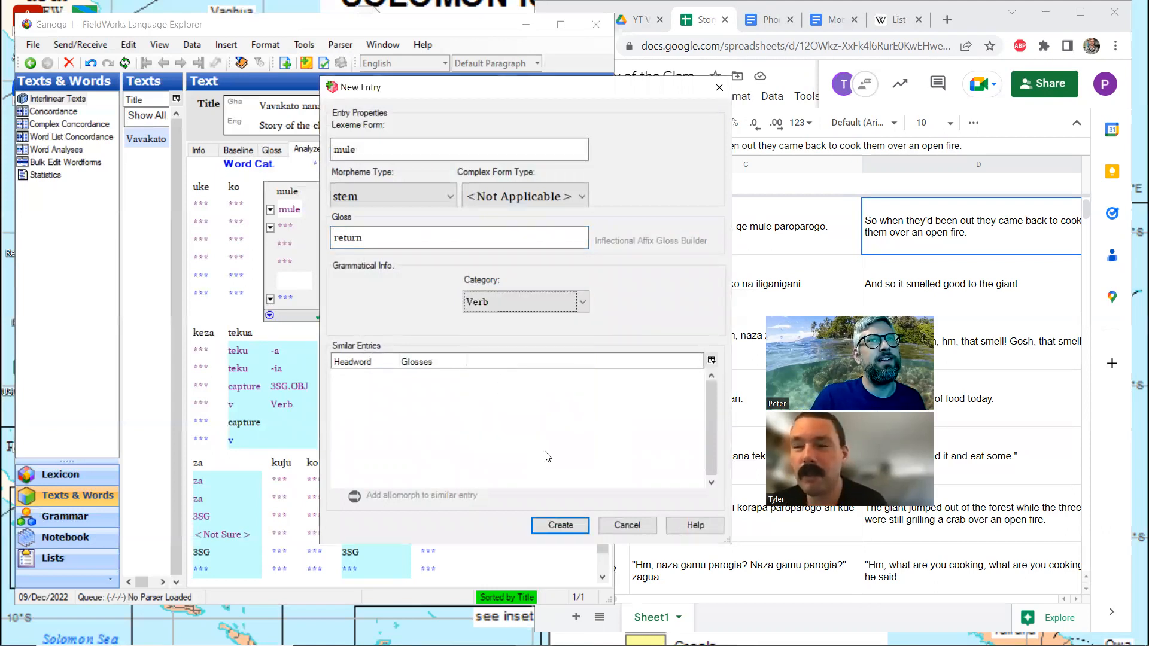
{"action": "left_click", "coordinate": [560, 526]}
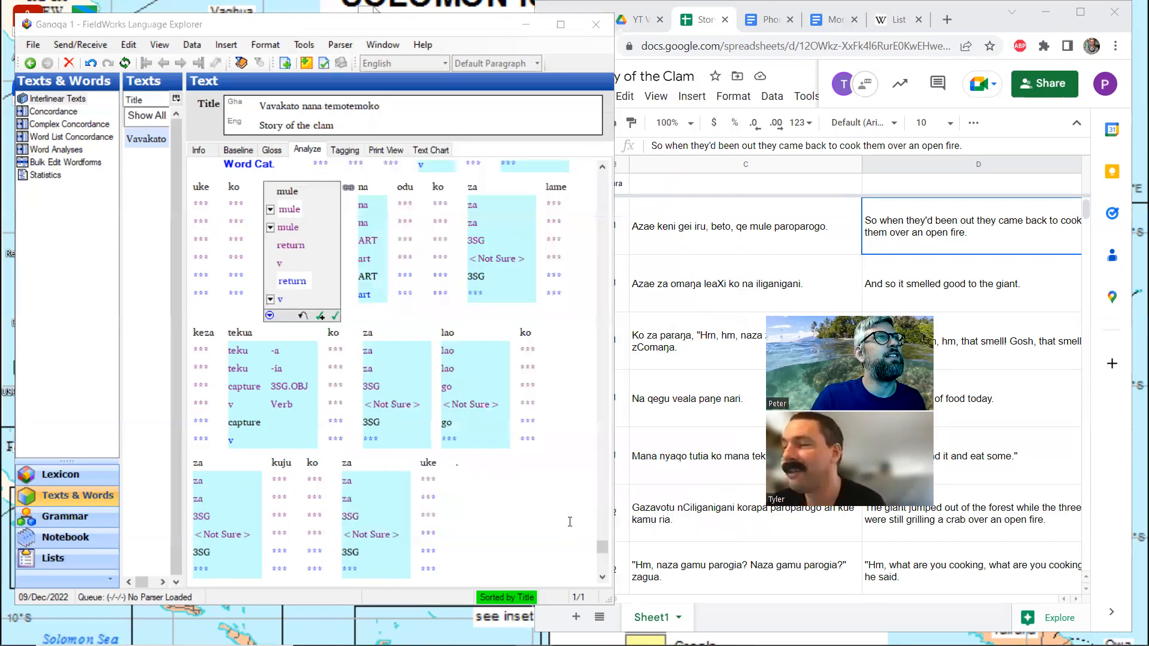
Show the text in the Gloss view and examine how mule is glossed in earlier lines, especially around line 7.4
{"action": "left_click", "coordinate": [273, 149]}
{"action": "scroll", "coordinate": [280, 315], "scroll_direction": "up", "scroll_amount": 10}
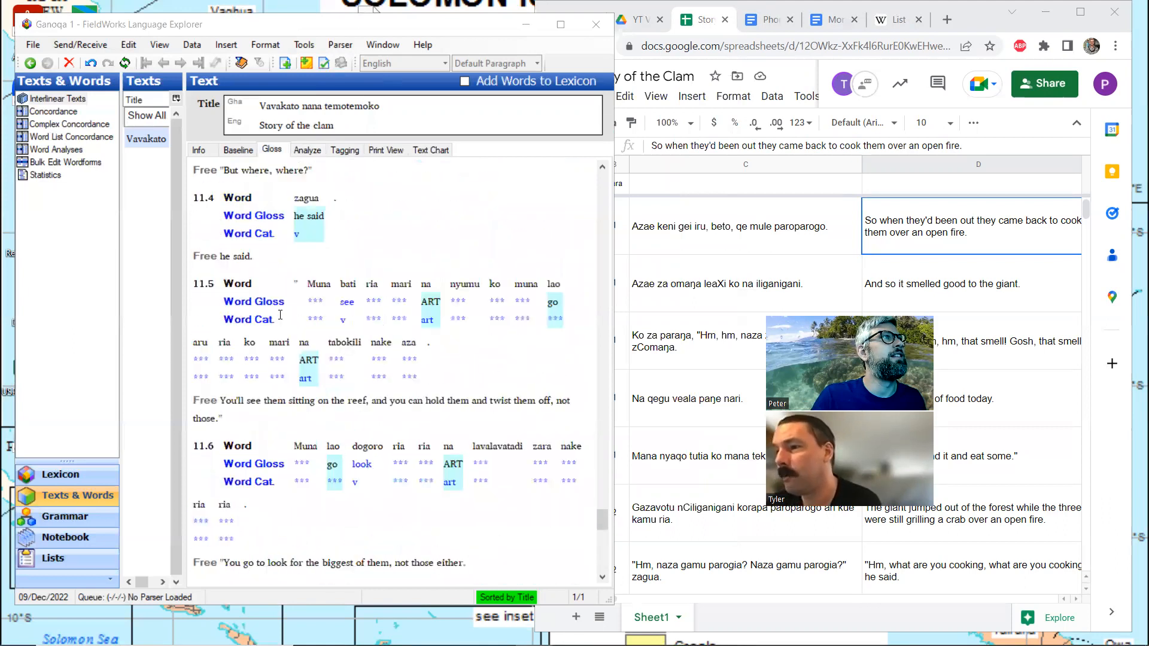
{"action": "scroll", "coordinate": [280, 316], "scroll_direction": "up", "scroll_amount": 10}
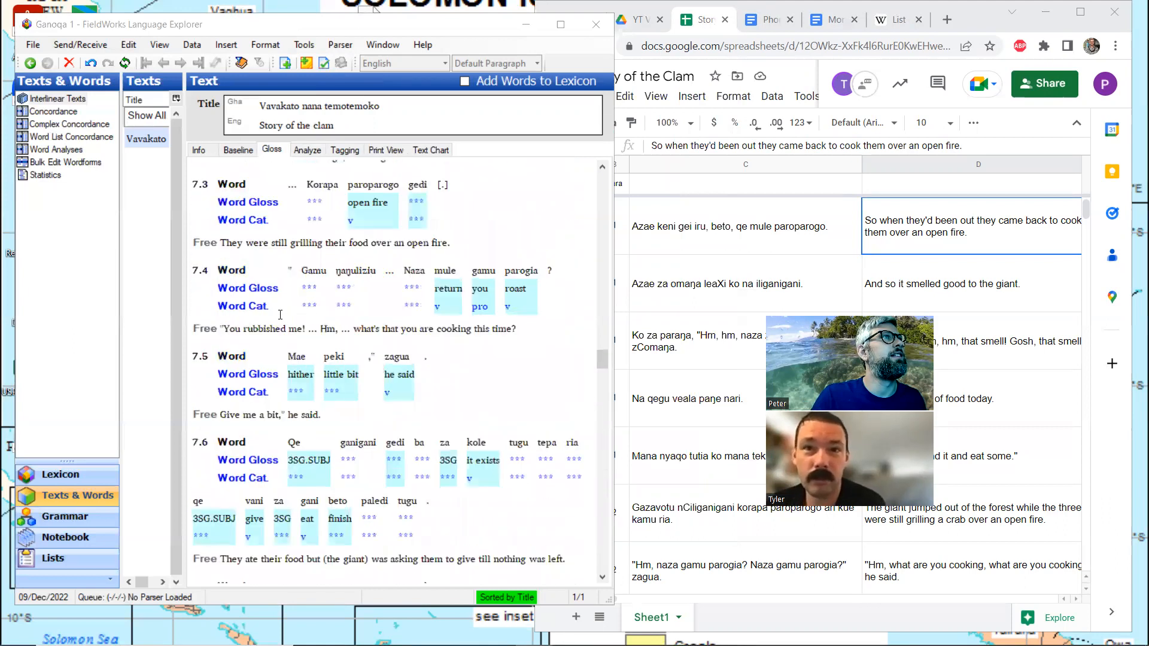
{"action": "scroll", "coordinate": [280, 315], "scroll_direction": "up", "scroll_amount": 3}
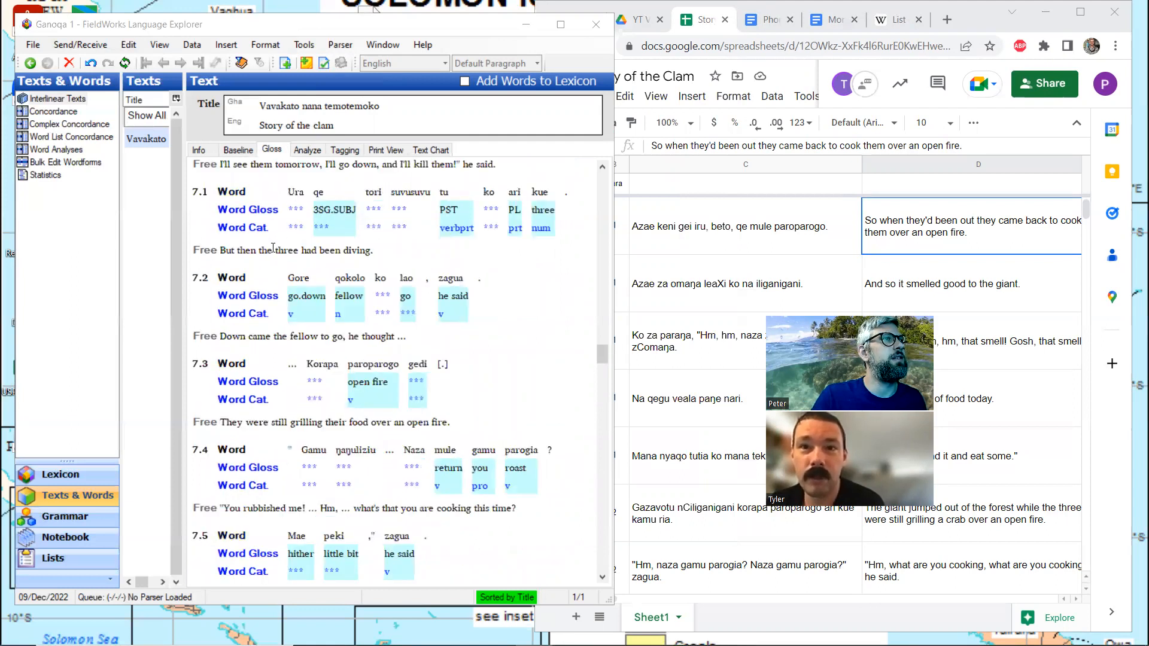
{"action": "scroll", "coordinate": [273, 247], "scroll_direction": "down", "scroll_amount": 2}
{"action": "scroll", "coordinate": [330, 371], "scroll_direction": "down", "scroll_amount": 1}
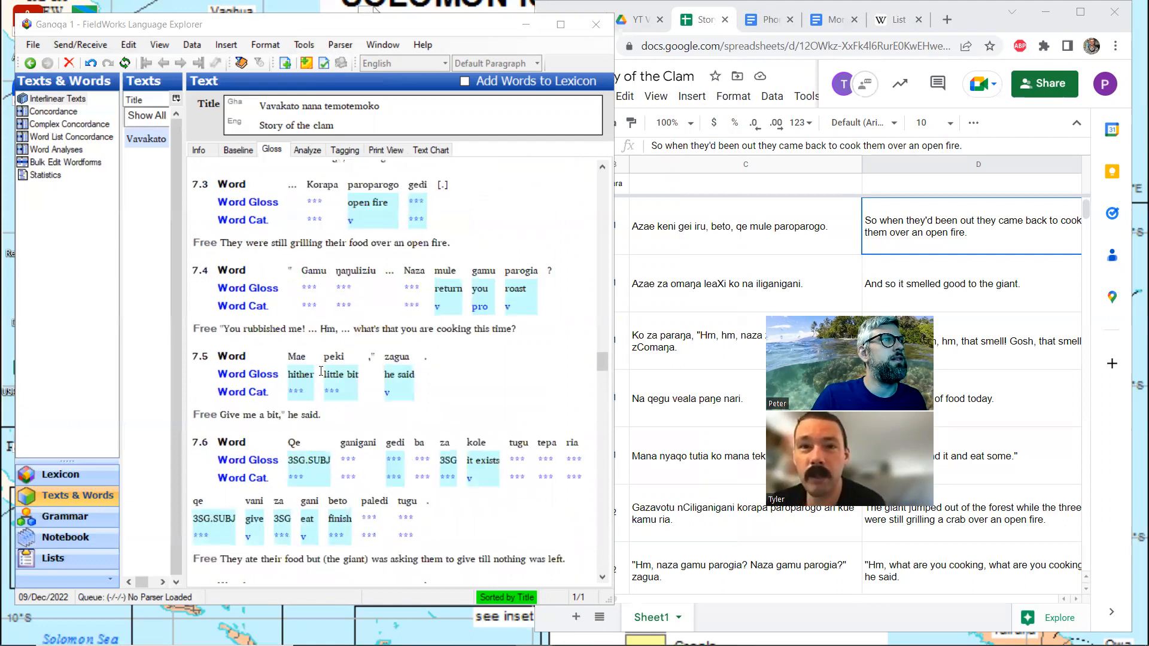
{"action": "scroll", "coordinate": [304, 371], "scroll_direction": "down", "scroll_amount": 8}
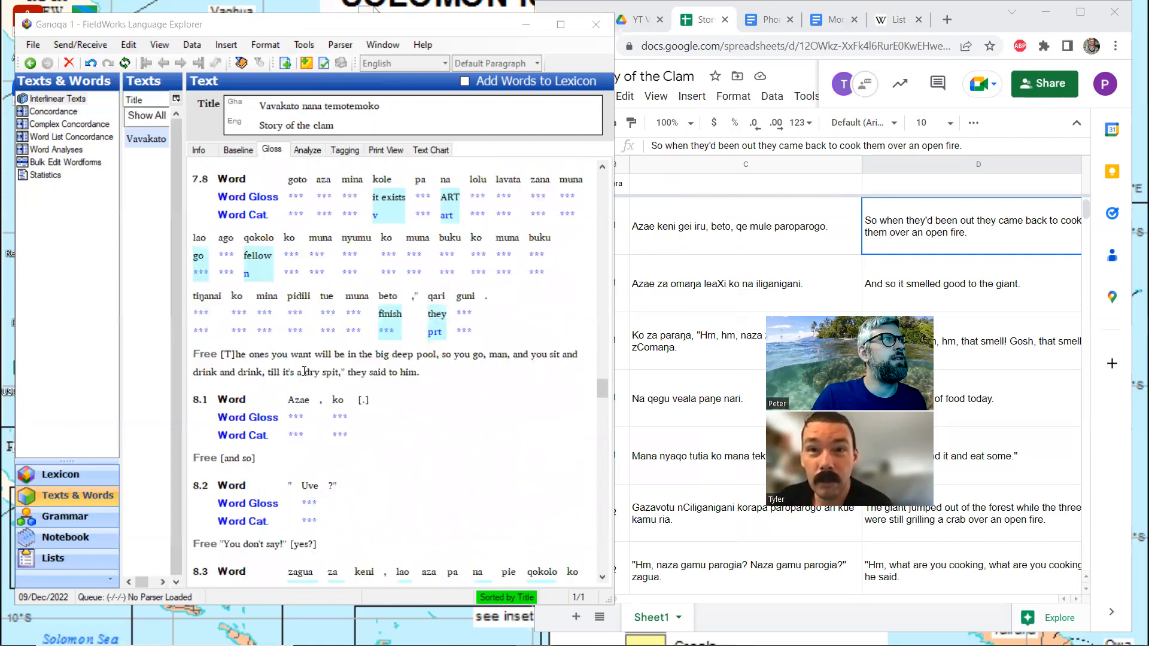
{"action": "scroll", "coordinate": [304, 371], "scroll_direction": "up", "scroll_amount": 3}
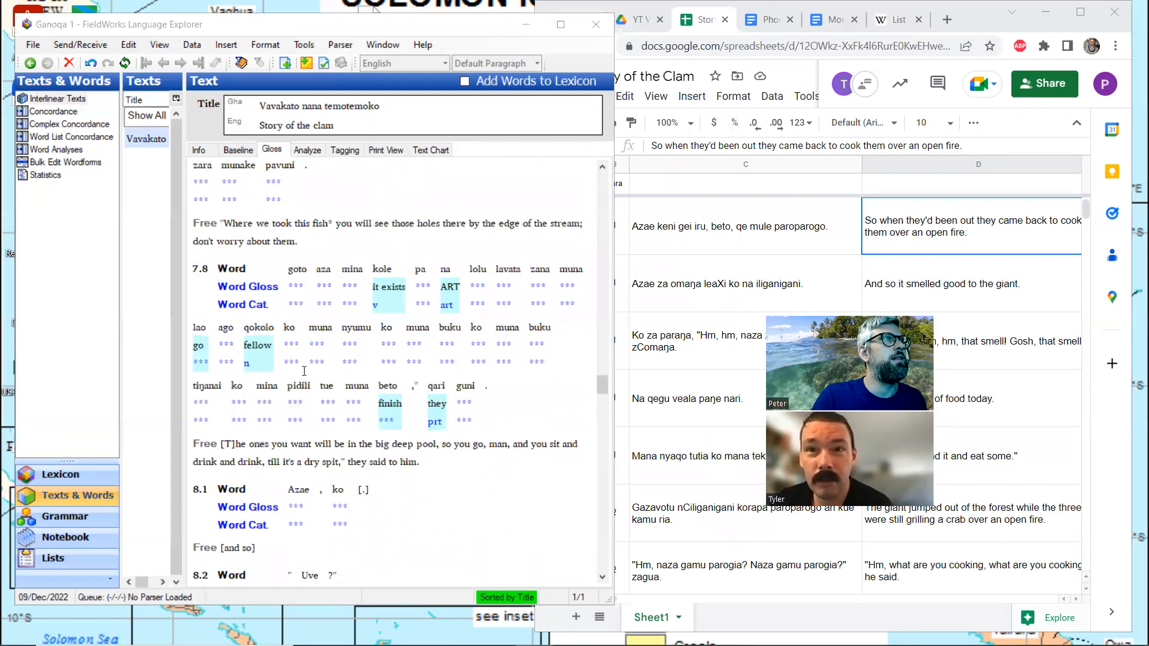
{"action": "scroll", "coordinate": [304, 371], "scroll_direction": "up", "scroll_amount": 5}
{"action": "scroll", "coordinate": [304, 371], "scroll_direction": "up", "scroll_amount": 5}
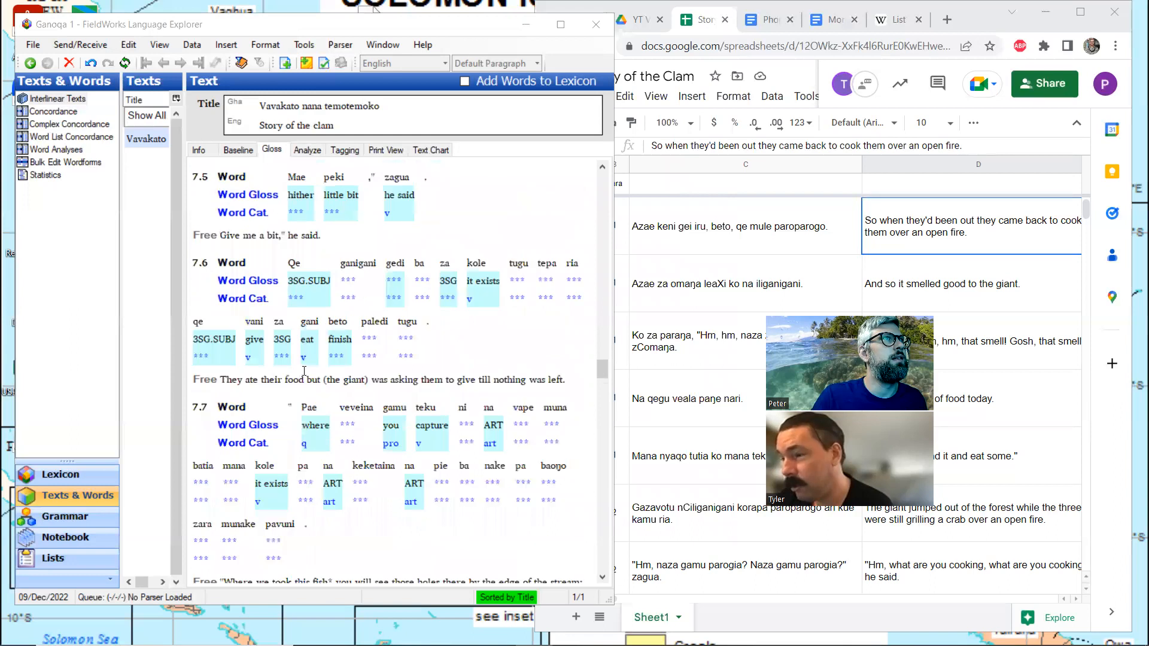
{"action": "scroll", "coordinate": [304, 371], "scroll_direction": "up", "scroll_amount": 10}
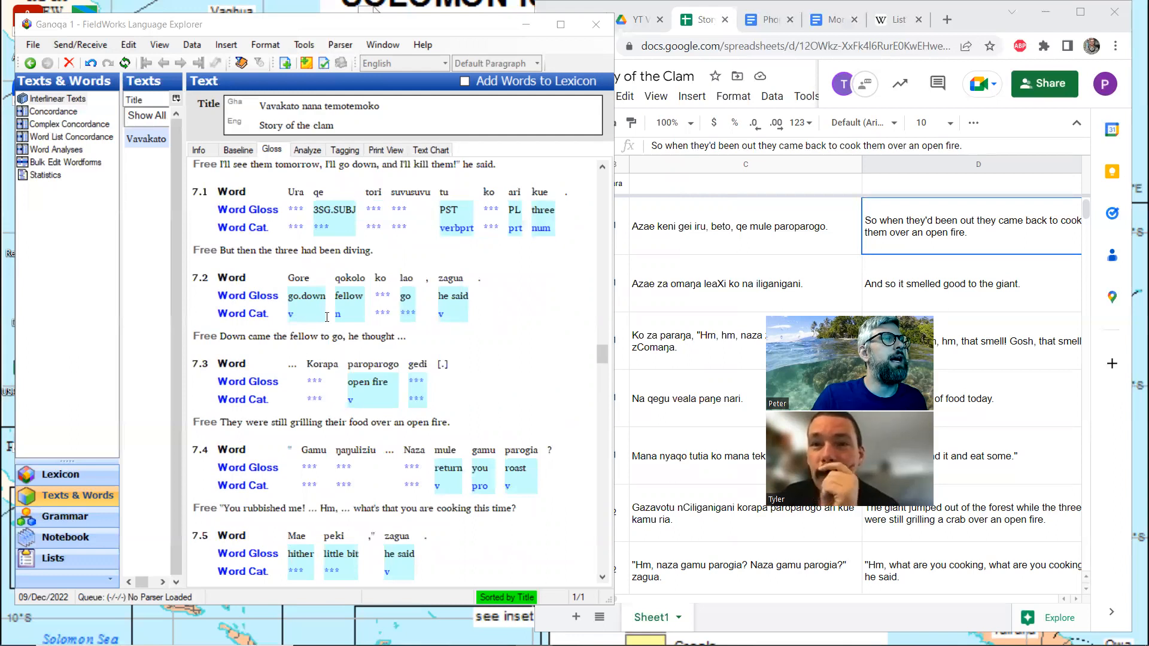
Analyze Naza in line 7.4 with the lowercase morpheme naza, linked to the existing entry "what", Question particle
{"action": "left_click", "coordinate": [411, 468]}
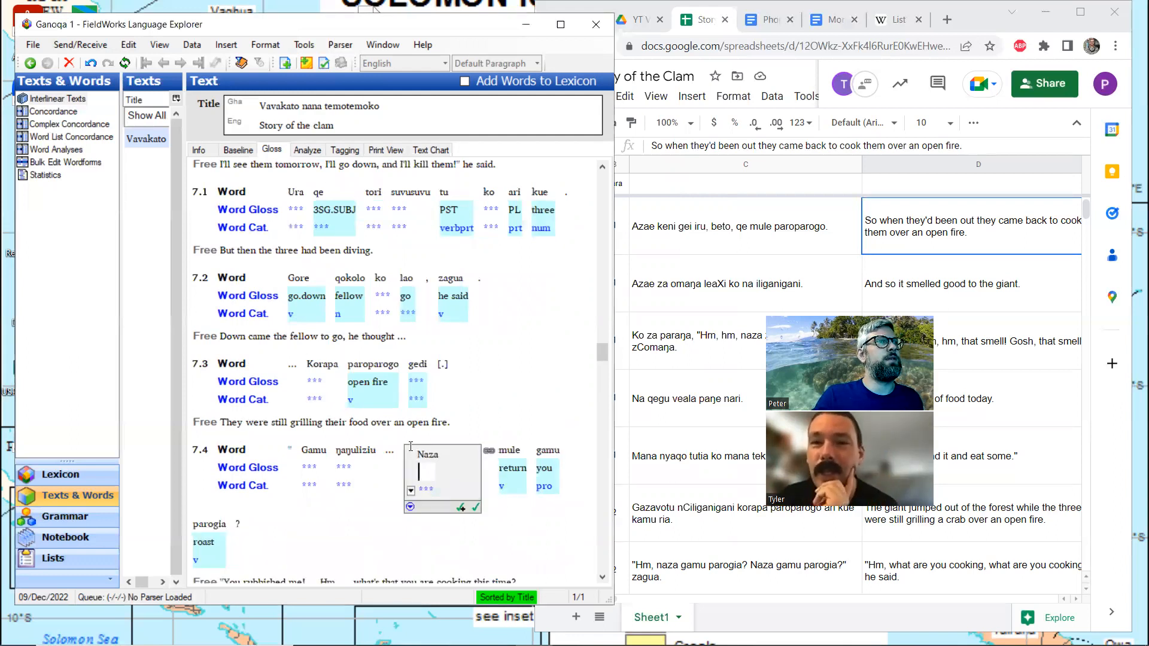
{"action": "left_click", "coordinate": [318, 152]}
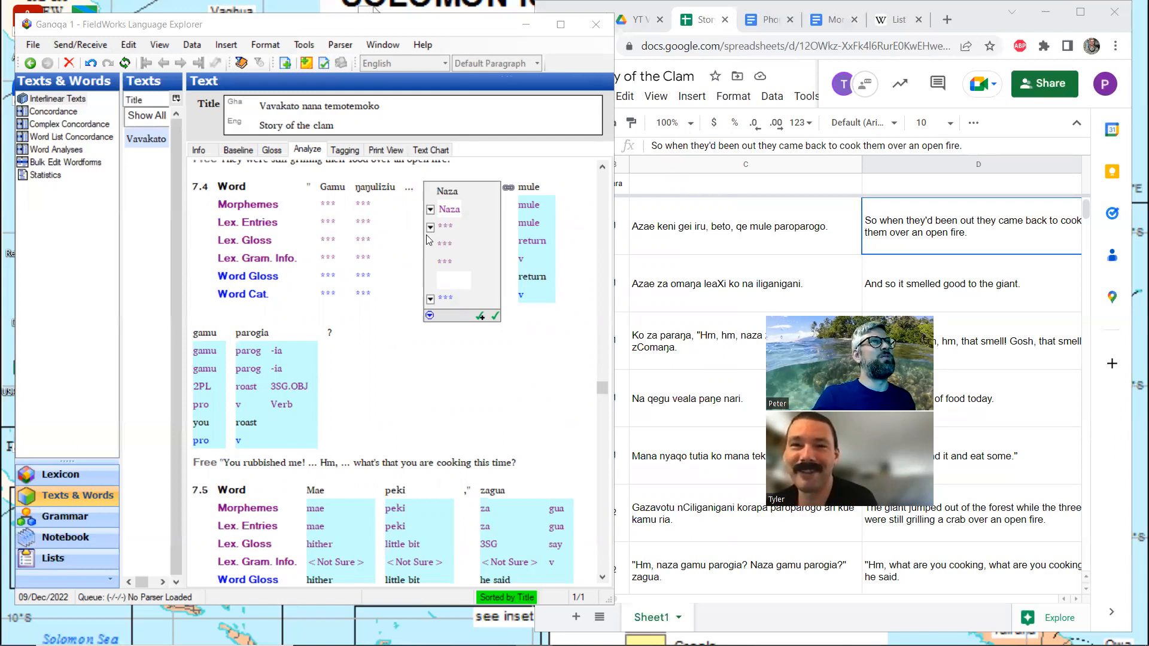
{"action": "left_click", "coordinate": [443, 218]}
{"action": "key", "text": "BackSpace"}
{"action": "type", "text": "n"}
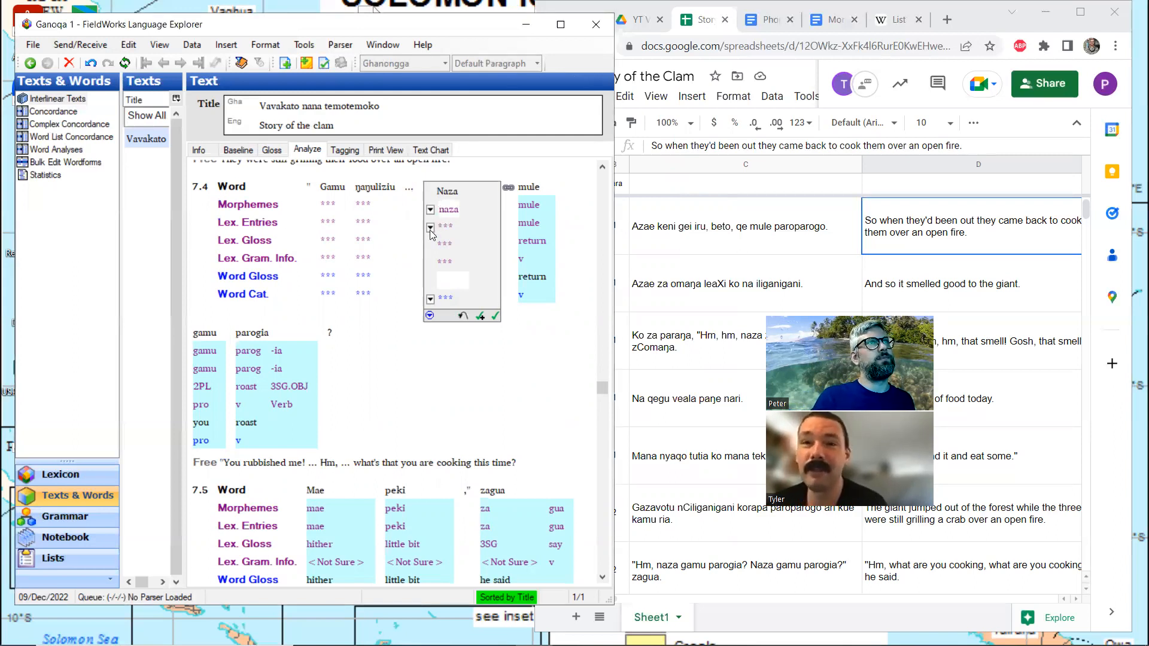
{"action": "left_click", "coordinate": [431, 228]}
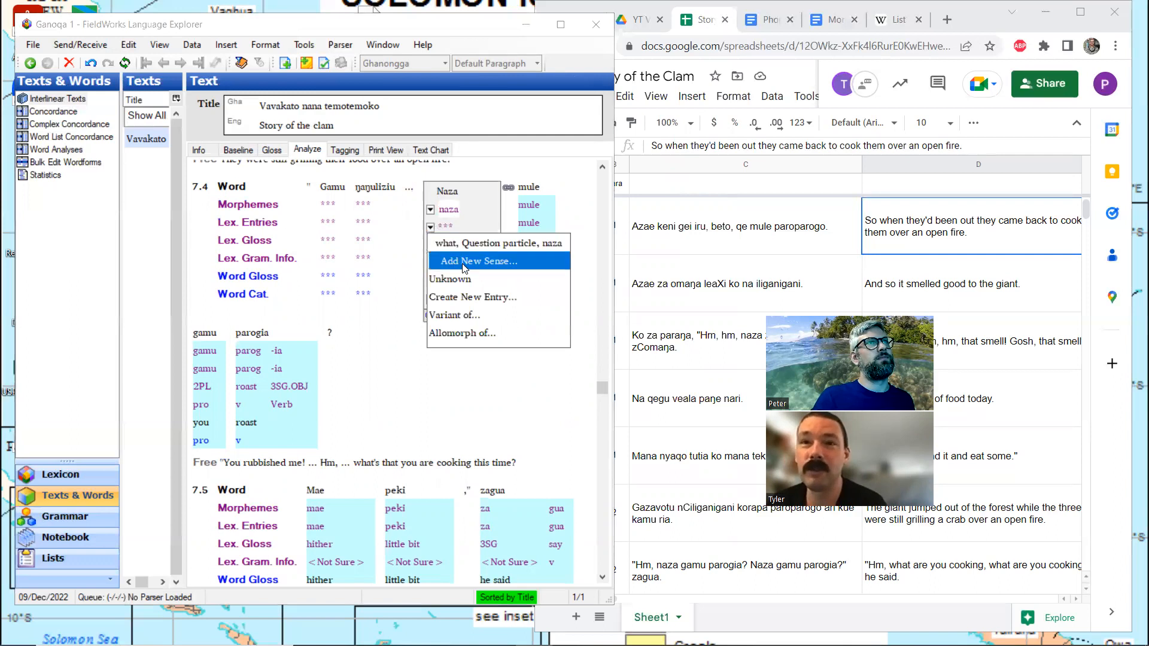
{"action": "left_click", "coordinate": [546, 240]}
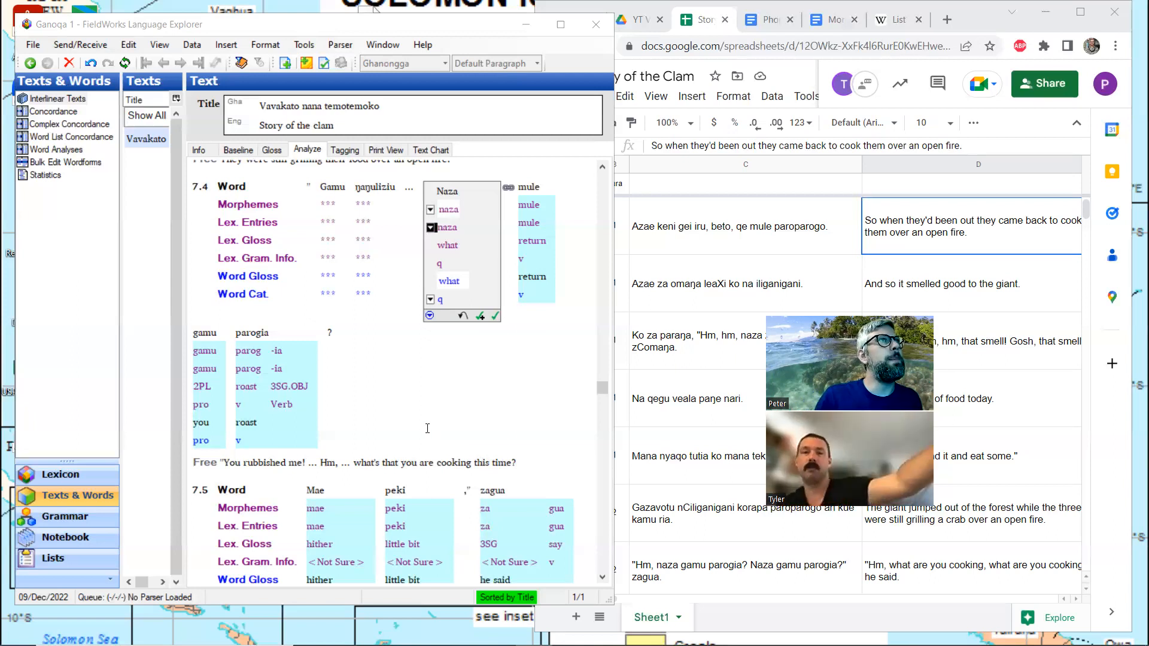
Analyze Gamu in line 7.4 with the lowercase morpheme gamu, linked to the existing entry "2PL, Pronoun"
{"action": "scroll", "coordinate": [353, 402], "scroll_direction": "up", "scroll_amount": 3}
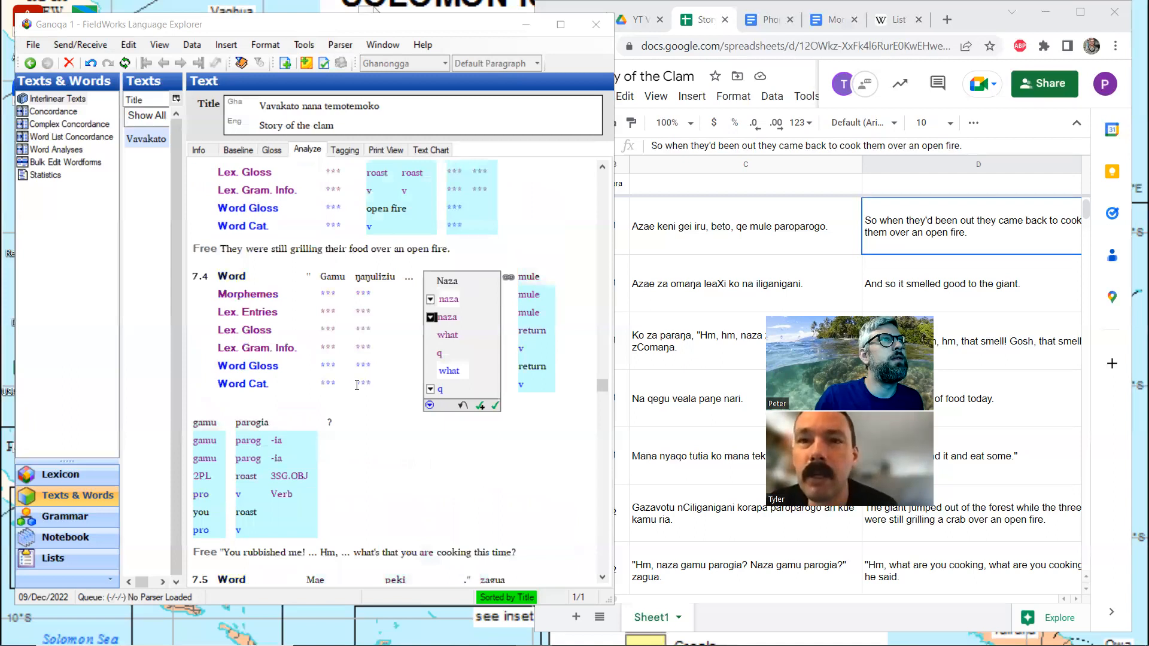
{"action": "left_click", "coordinate": [352, 295]}
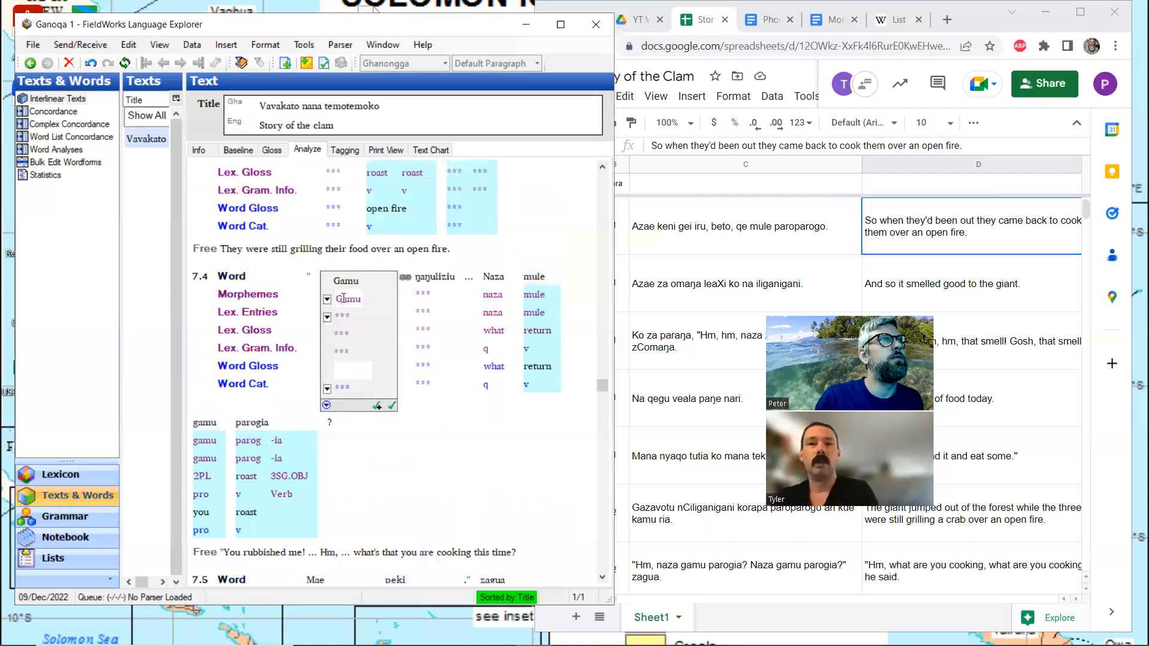
{"action": "key", "text": "BackSpace"}
{"action": "type", "text": "g"}
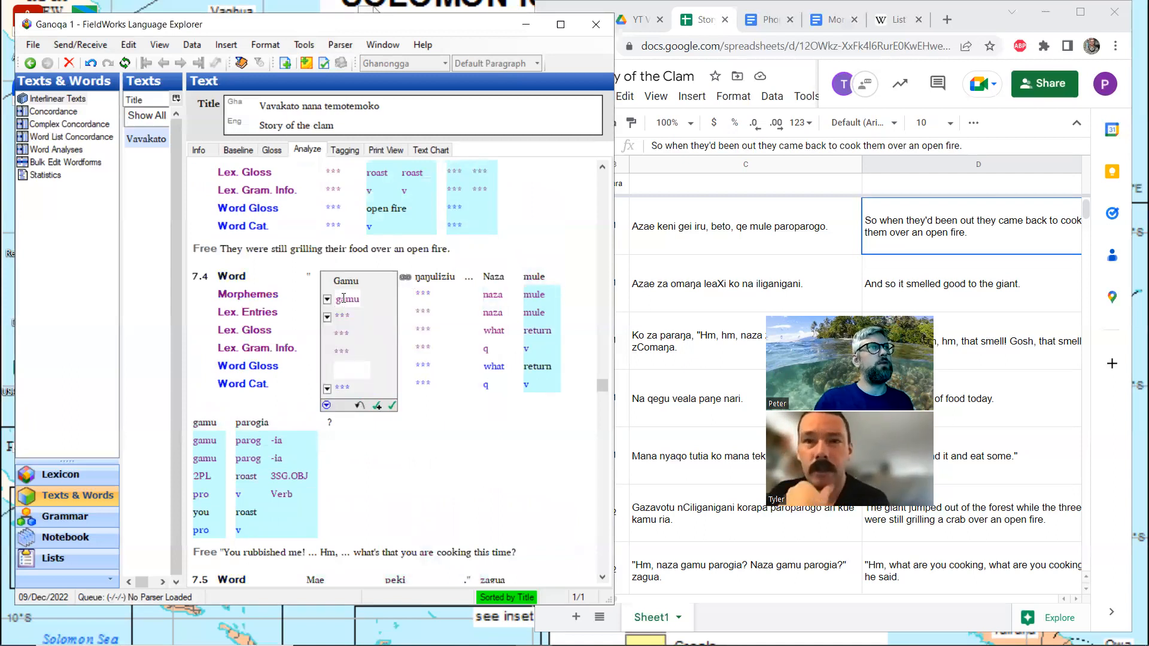
{"action": "left_click", "coordinate": [326, 317]}
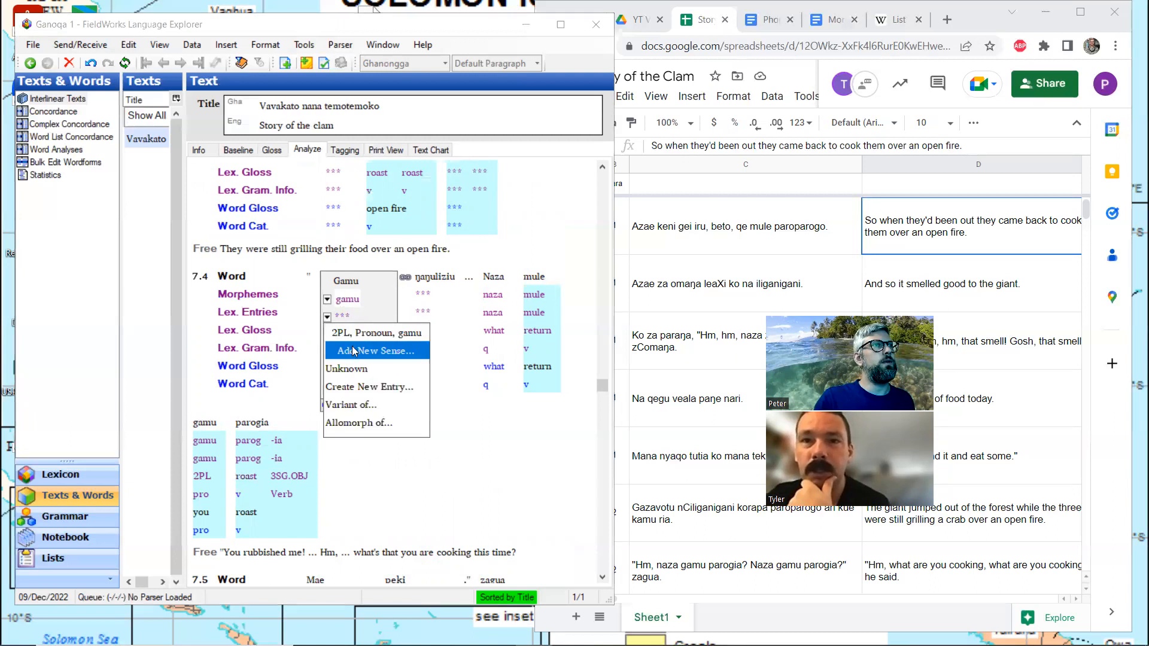
{"action": "left_click", "coordinate": [364, 333]}
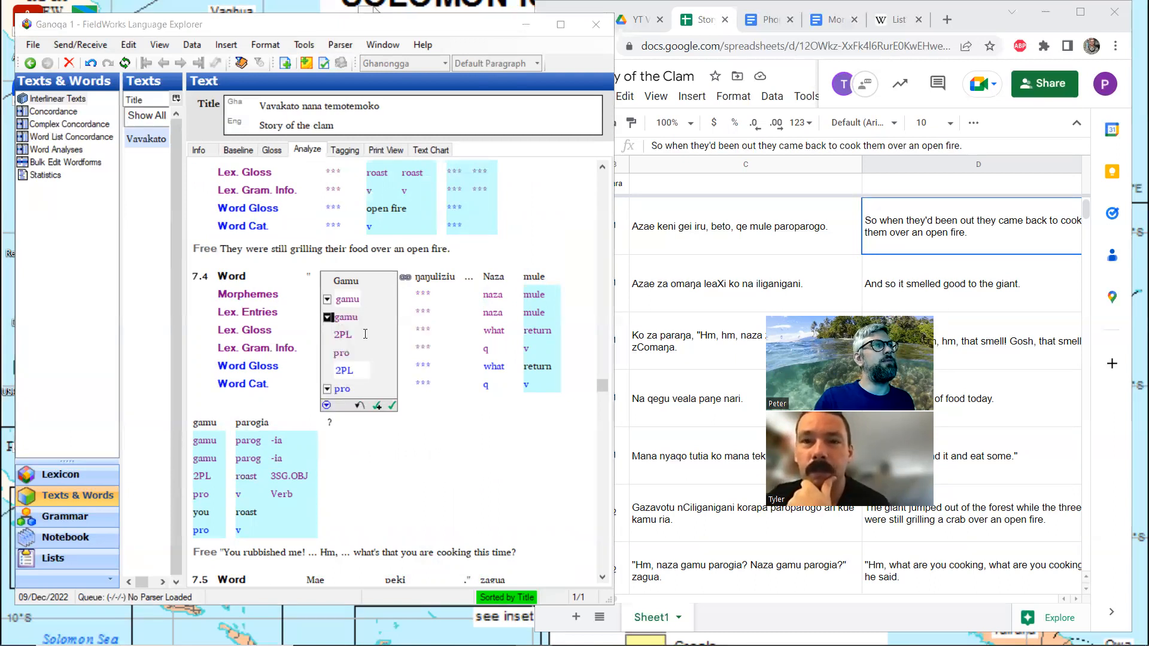
{"action": "scroll", "coordinate": [365, 349], "scroll_direction": "down", "scroll_amount": 3}
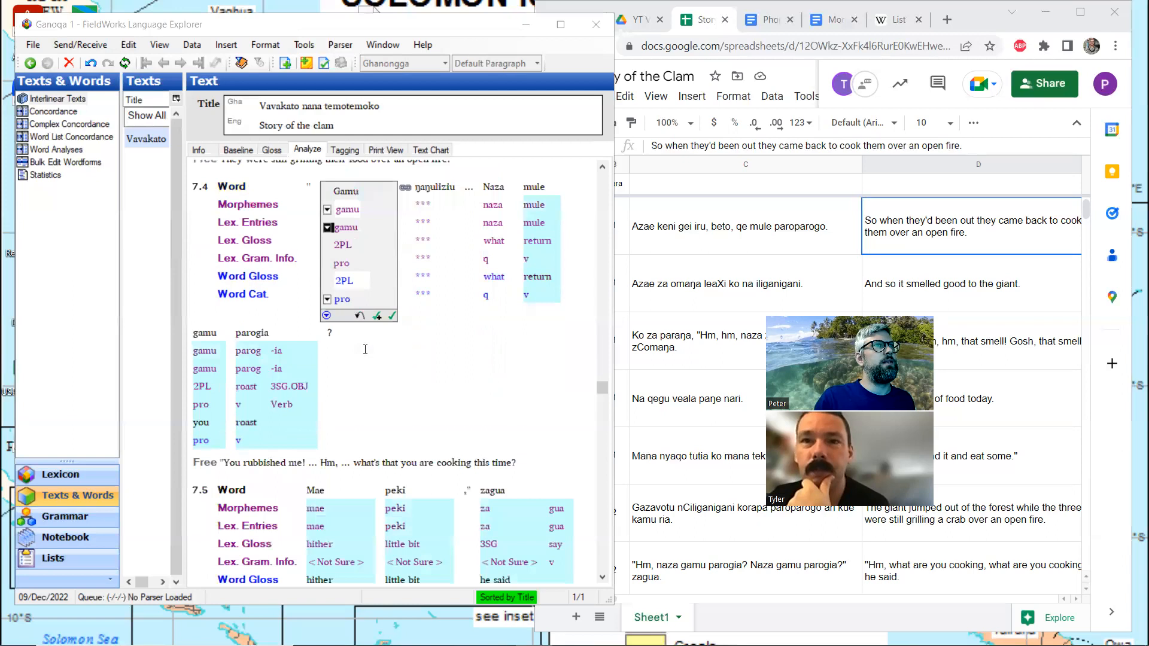
{"action": "scroll", "coordinate": [365, 350], "scroll_direction": "up", "scroll_amount": 3}
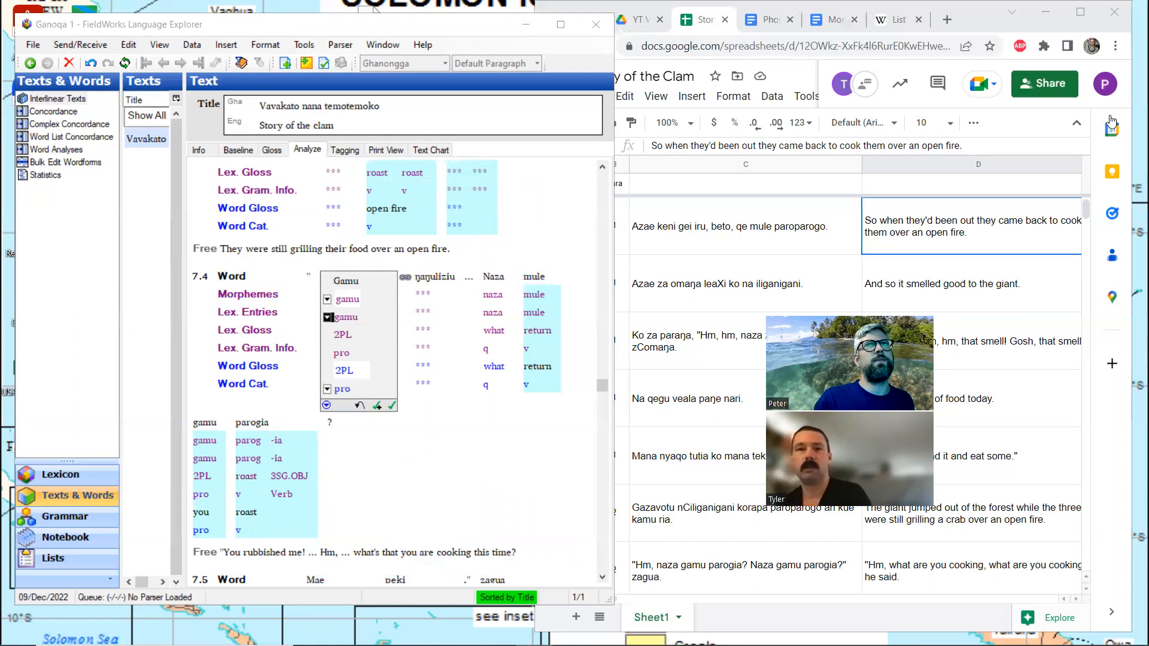
{"action": "left_click", "coordinate": [1083, 13]}
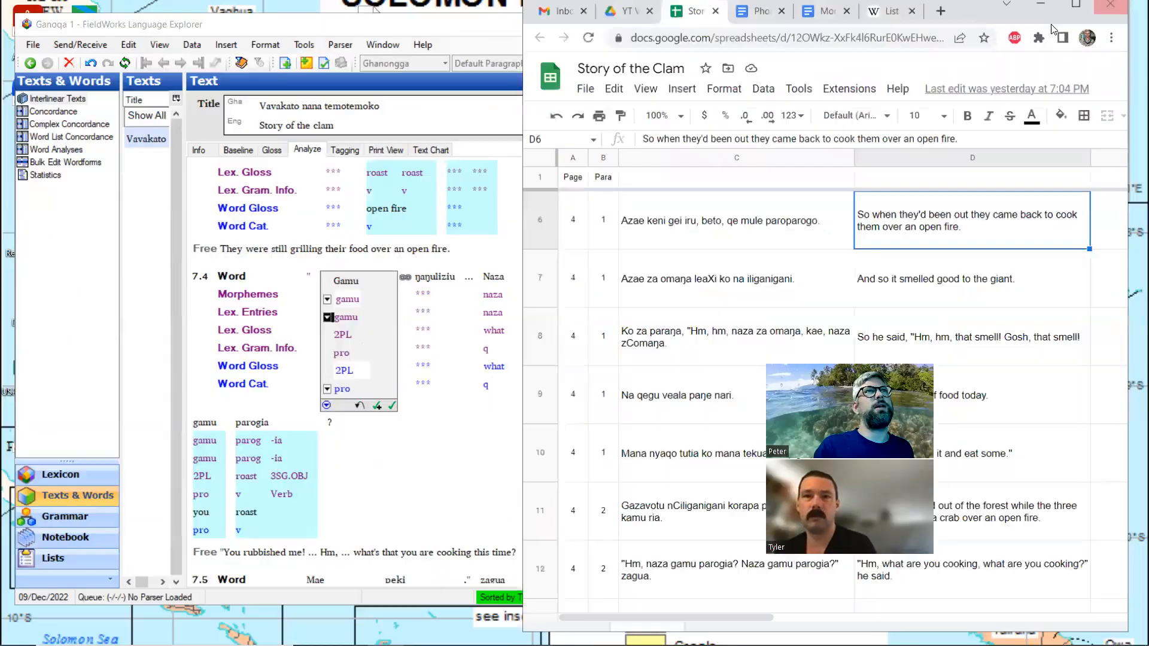
{"action": "left_click", "coordinate": [1096, 12]}
{"action": "left_click", "coordinate": [443, 280]}
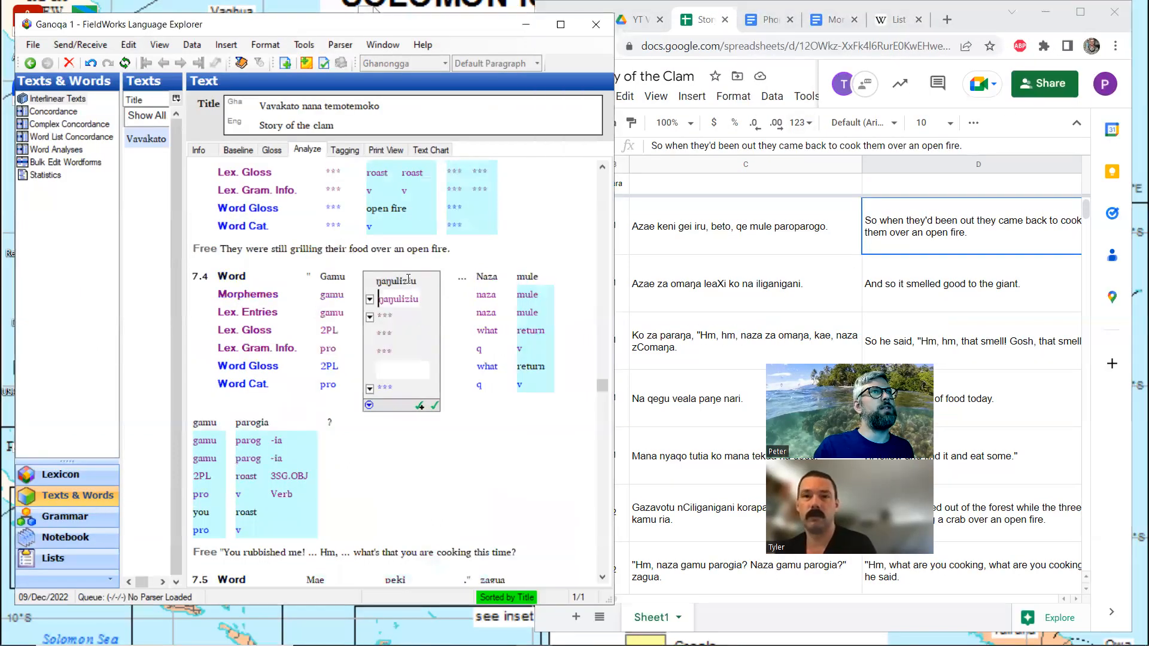
{"action": "left_click_drag", "start_coordinate": [379, 300], "coordinate": [405, 299]}
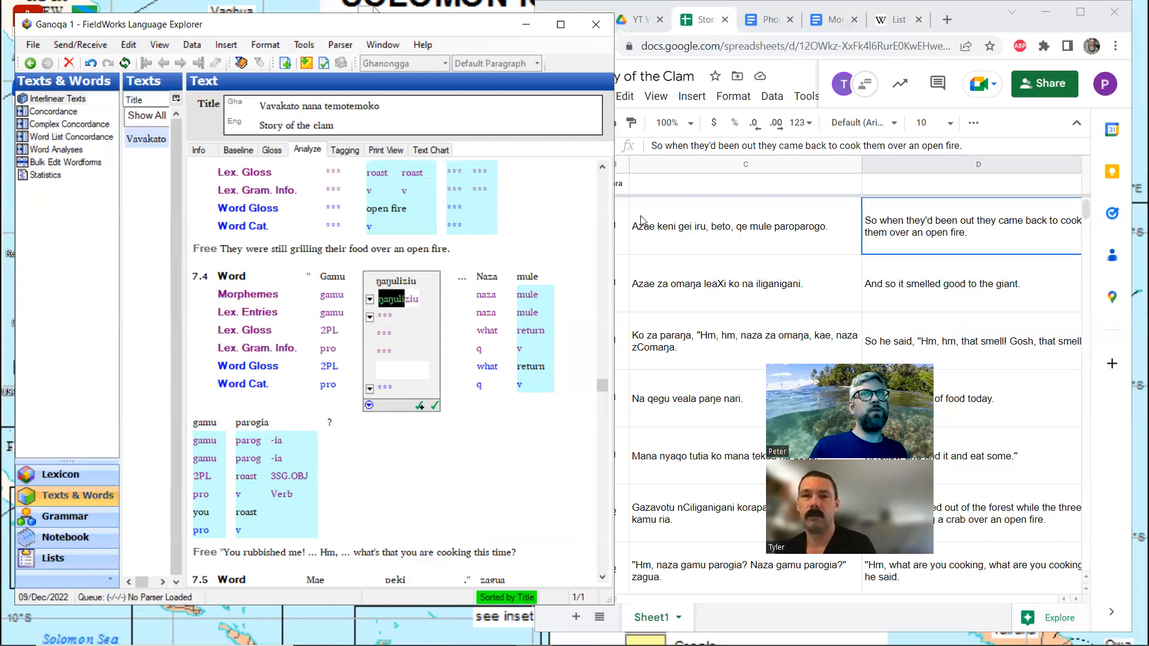
{"action": "left_click", "coordinate": [1068, 16]}
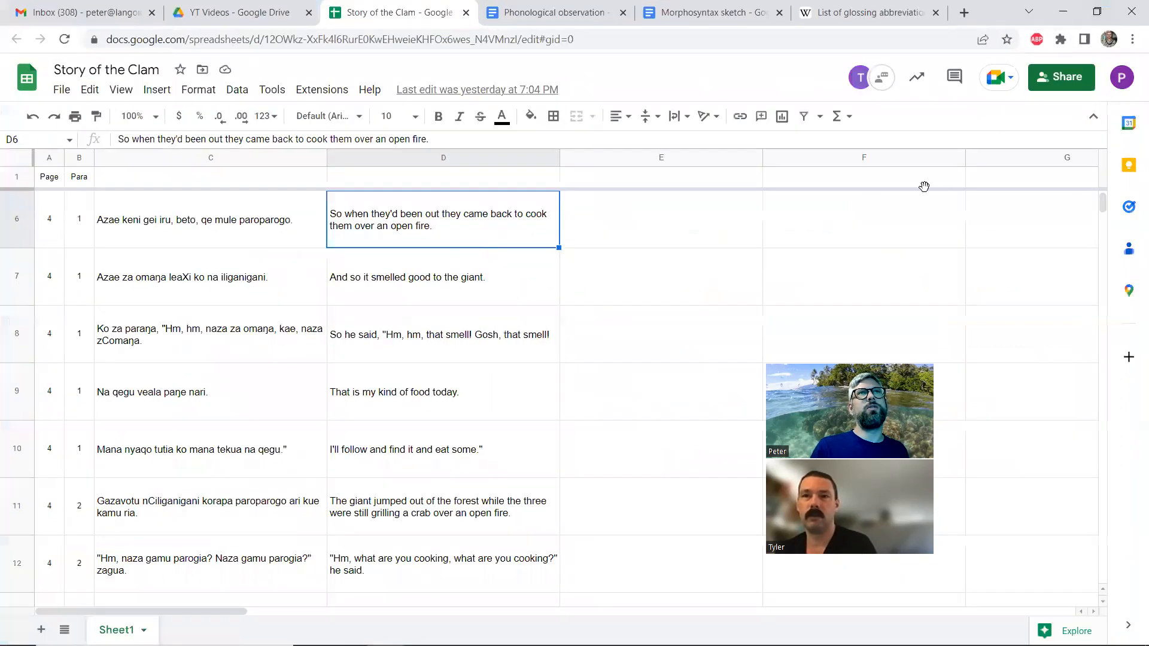
{"action": "key", "text": "ctrl+f"}
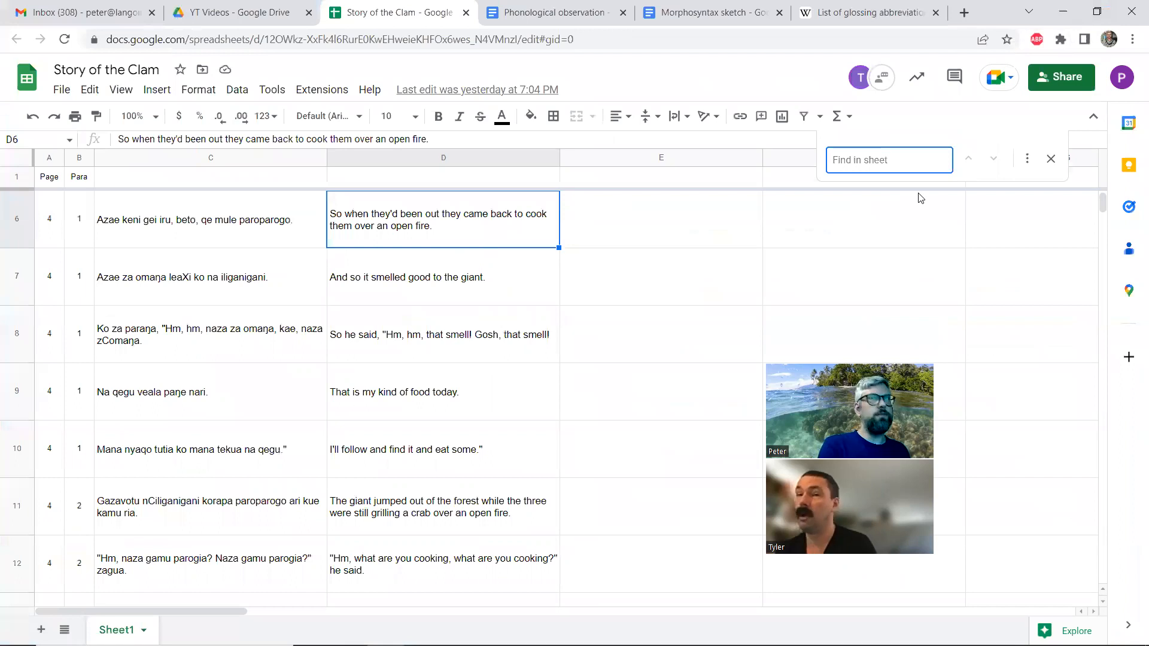
{"action": "key", "text": "ctrl+v"}
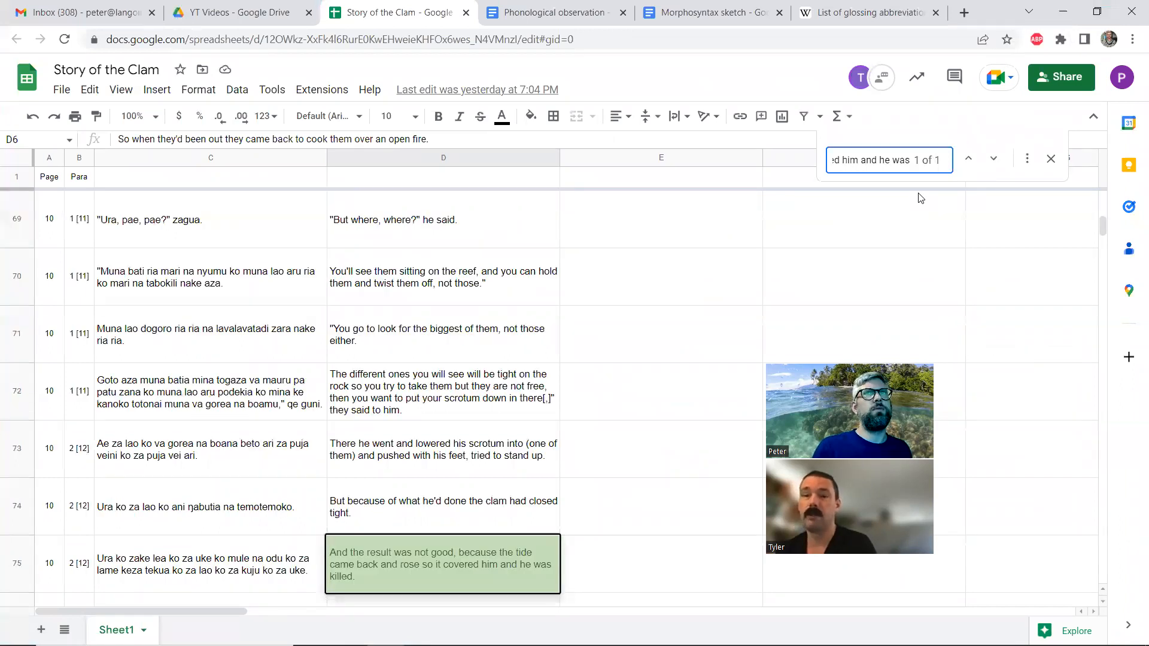
{"action": "key", "text": "ctrl+z"}
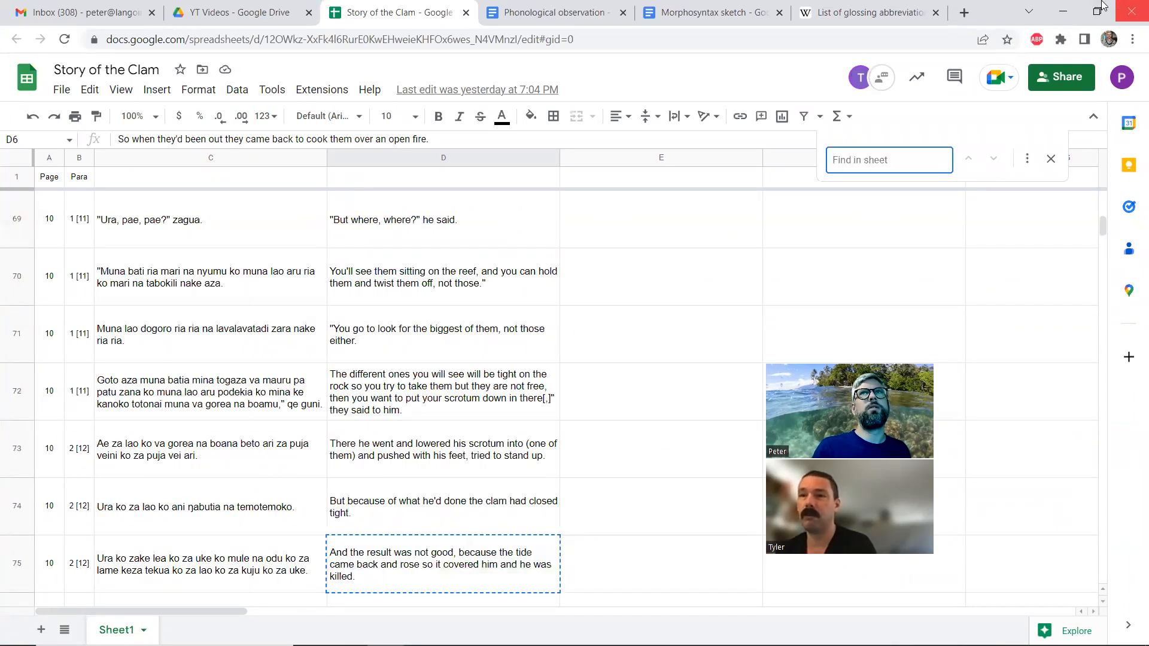
{"action": "left_click", "coordinate": [1100, 8]}
Copy ŋaŋul from the morpheme line of ŋaŋuliziu in line 7.4, search the spreadsheet for it and the shorter ŋul, and close the search
{"action": "left_click", "coordinate": [412, 299]}
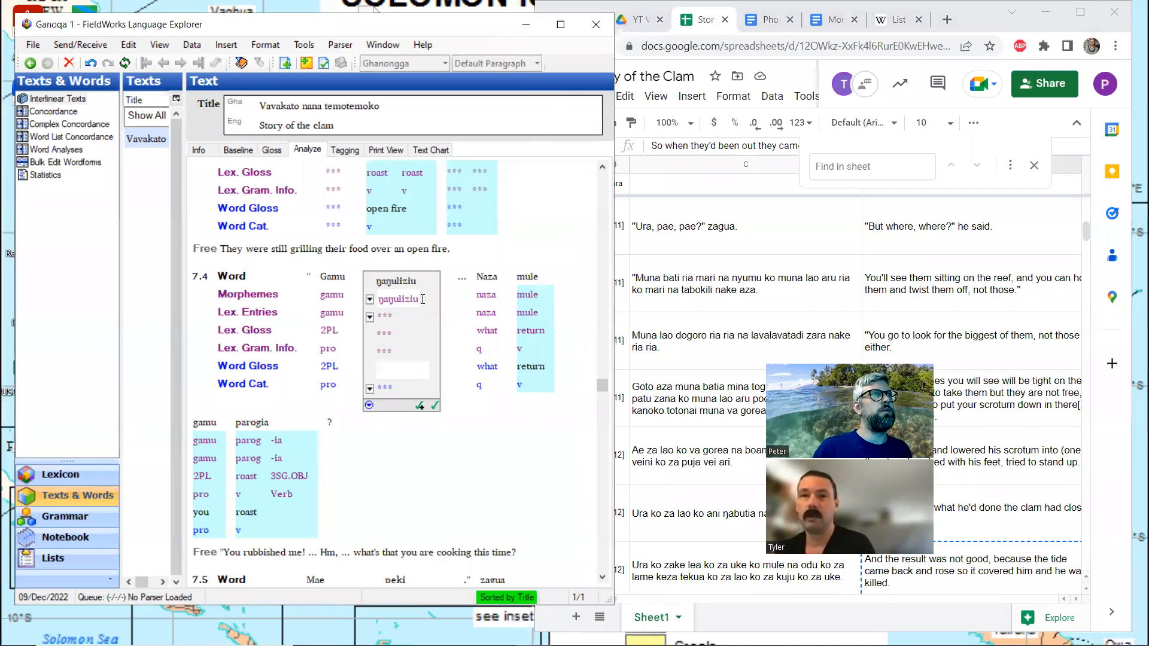
{"action": "key", "text": "Left"}
{"action": "key", "text": "shift+Left"}
{"action": "key", "text": "shift+Left"}
{"action": "key", "text": "shift+Left"}
{"action": "key", "text": "shift+Left"}
{"action": "key", "text": "shift+Left"}
{"action": "key", "text": "shift+Left"}
{"action": "key", "text": "ctrl+c"}
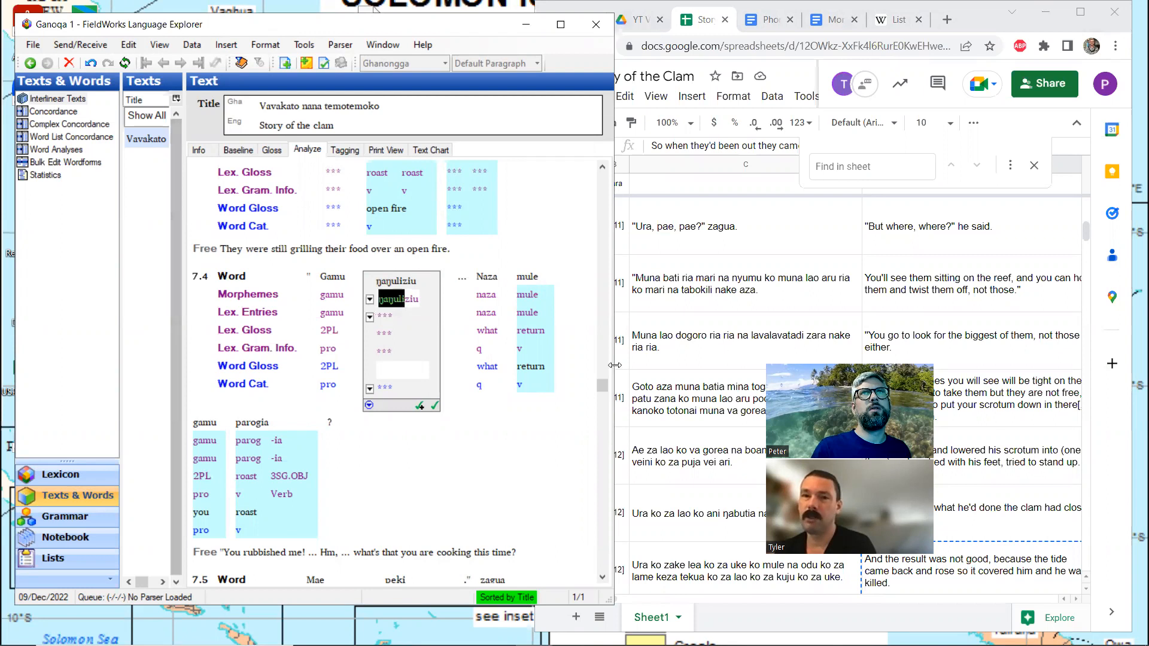
{"action": "left_click", "coordinate": [845, 165]}
{"action": "key", "text": "ctrl+v"}
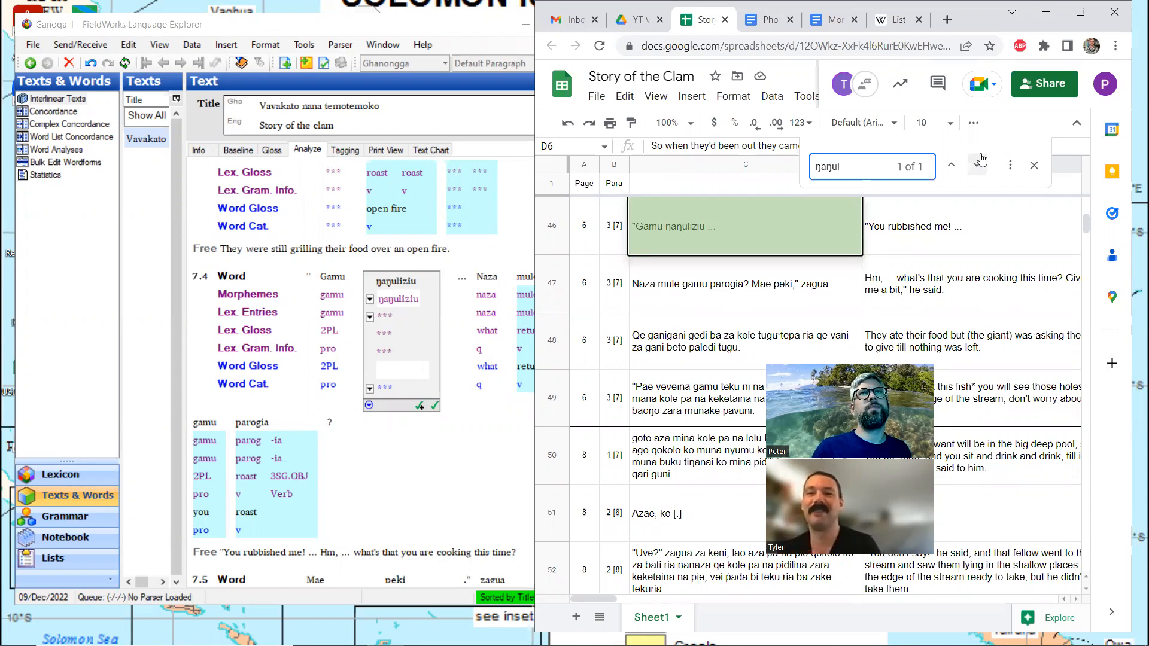
{"action": "key", "text": "BackSpace"}
{"action": "key", "text": "BackSpace"}
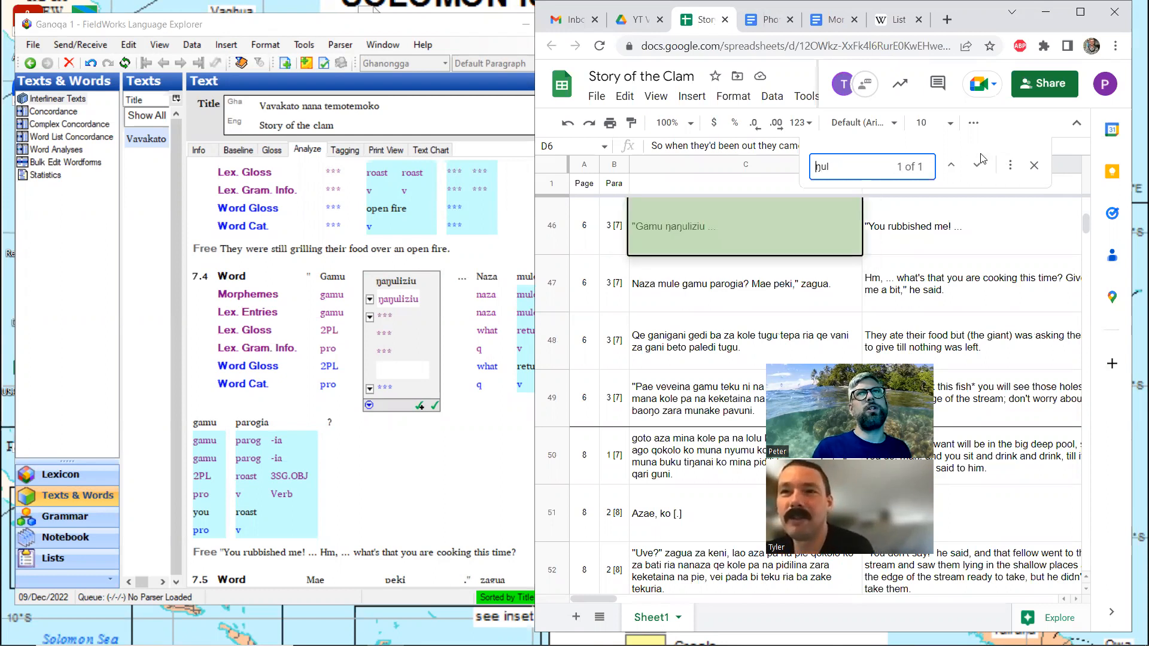
{"action": "left_click", "coordinate": [1034, 166]}
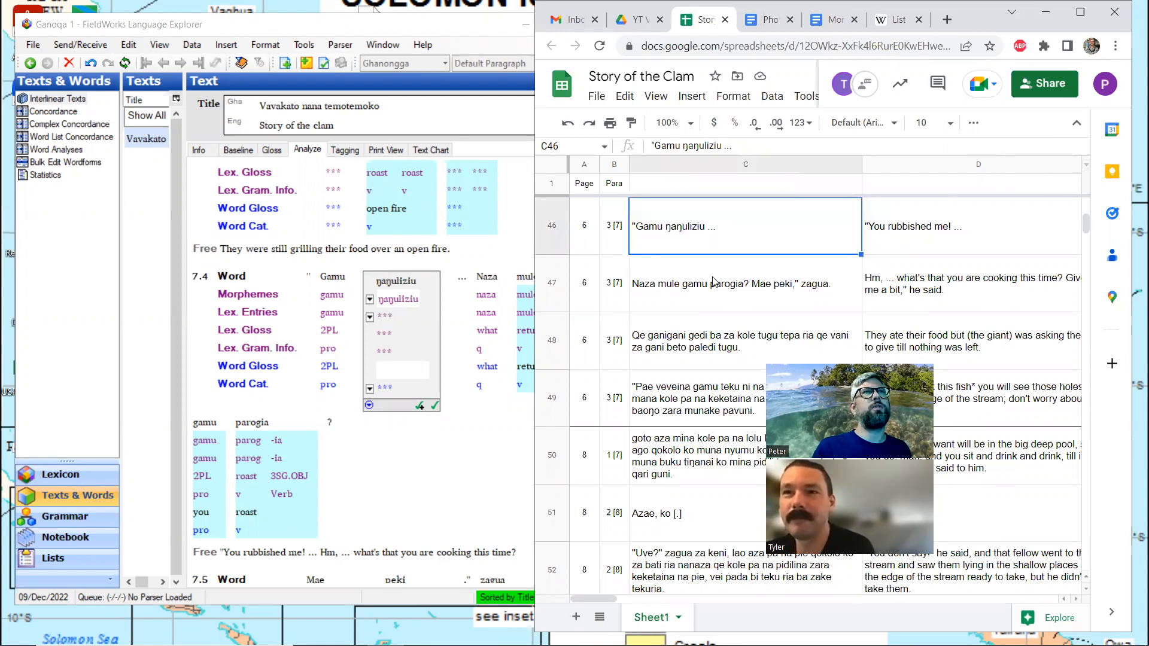
Split ŋaŋuliziu in line 7.4 into the morphemes ŋaŋuli and -ziu
{"action": "left_click", "coordinate": [433, 547]}
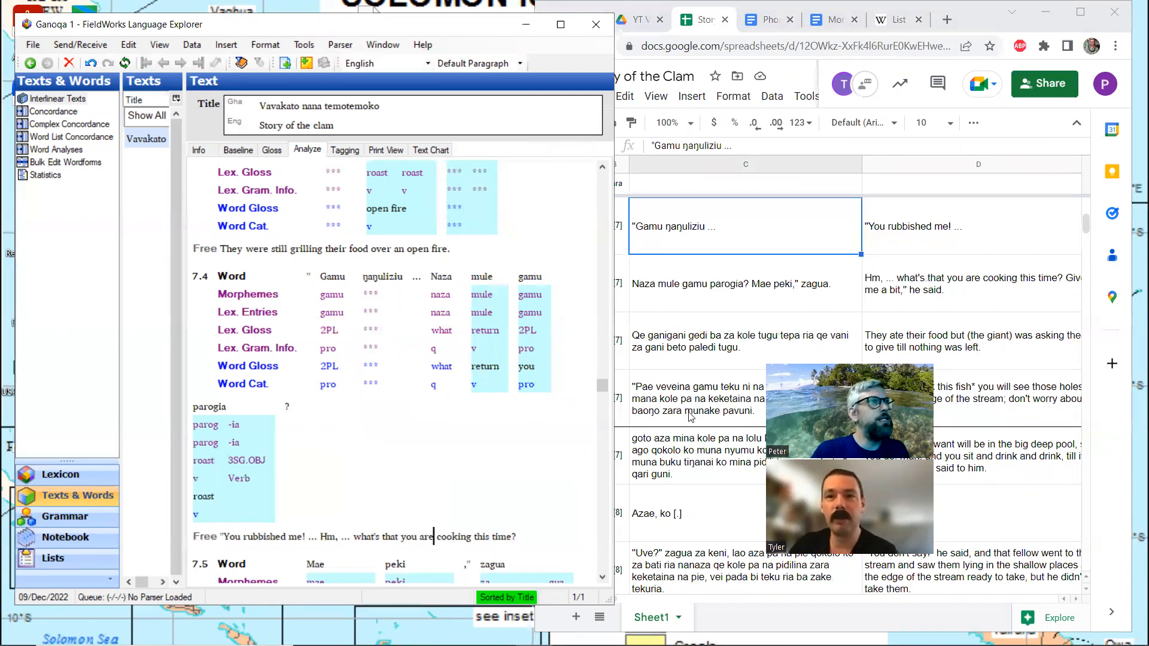
{"action": "left_click", "coordinate": [382, 285]}
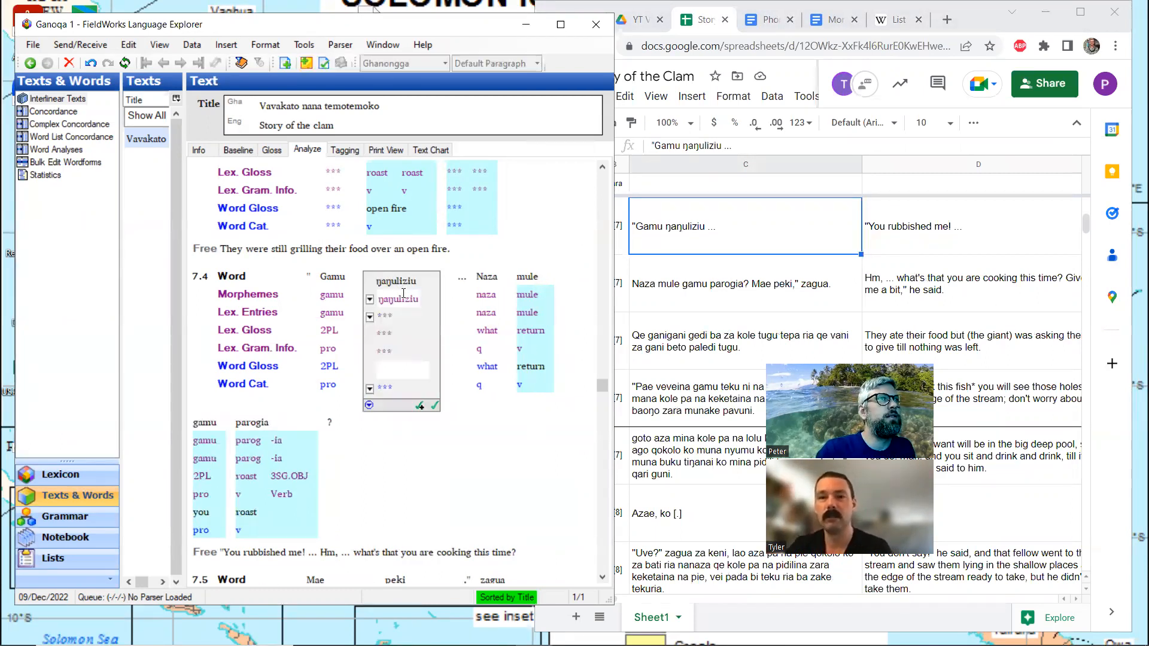
{"action": "left_click", "coordinate": [406, 300]}
{"action": "type", "text": "-"}
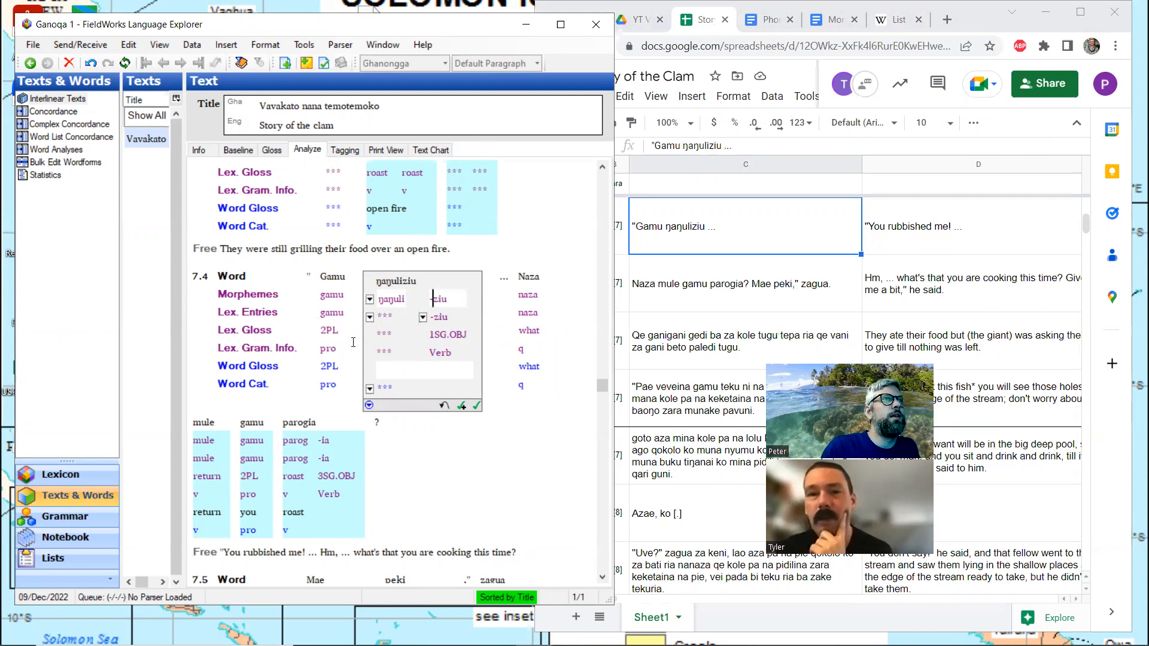
Return to line 1.1, open the word maka for analysis, and search the spreadsheet for "maka"
{"action": "scroll", "coordinate": [376, 342], "scroll_direction": "up", "scroll_amount": 10}
{"action": "scroll", "coordinate": [376, 341], "scroll_direction": "up", "scroll_amount": 5}
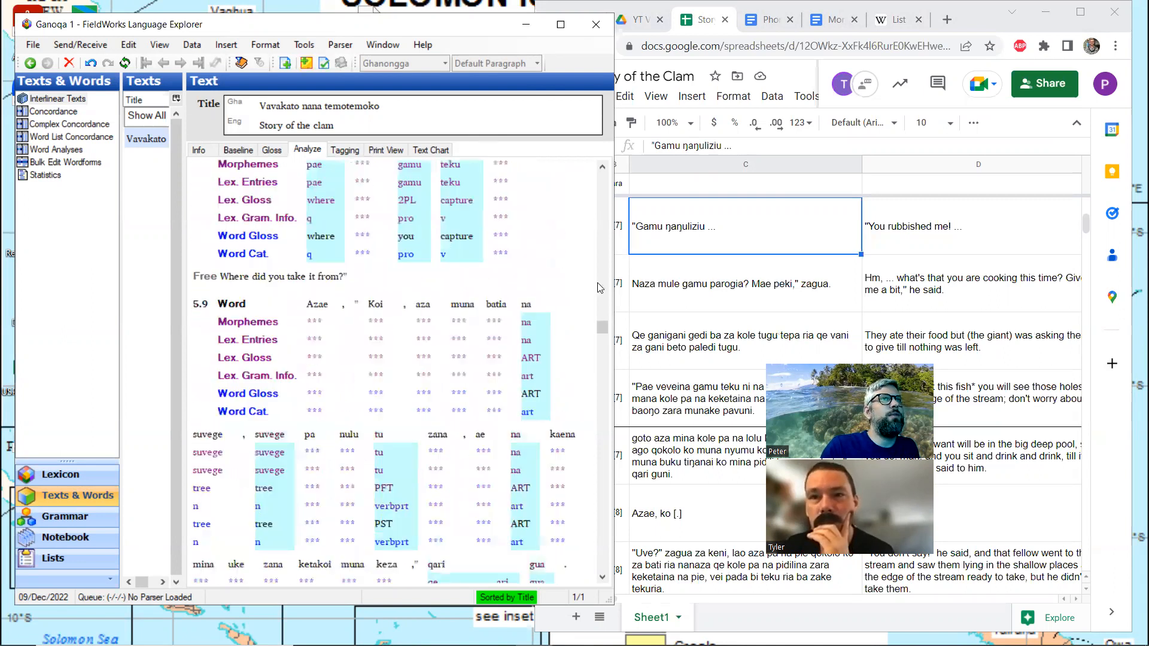
{"action": "left_click_drag", "start_coordinate": [603, 323], "coordinate": [594, 172]}
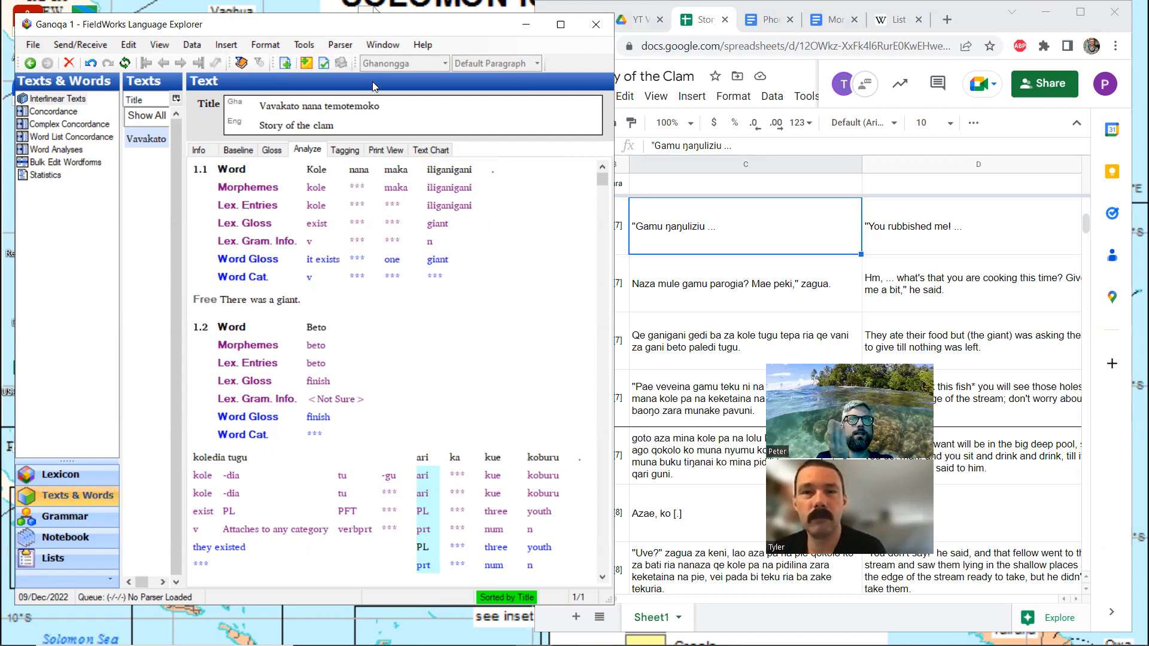
{"action": "key", "text": "alt+Tab"}
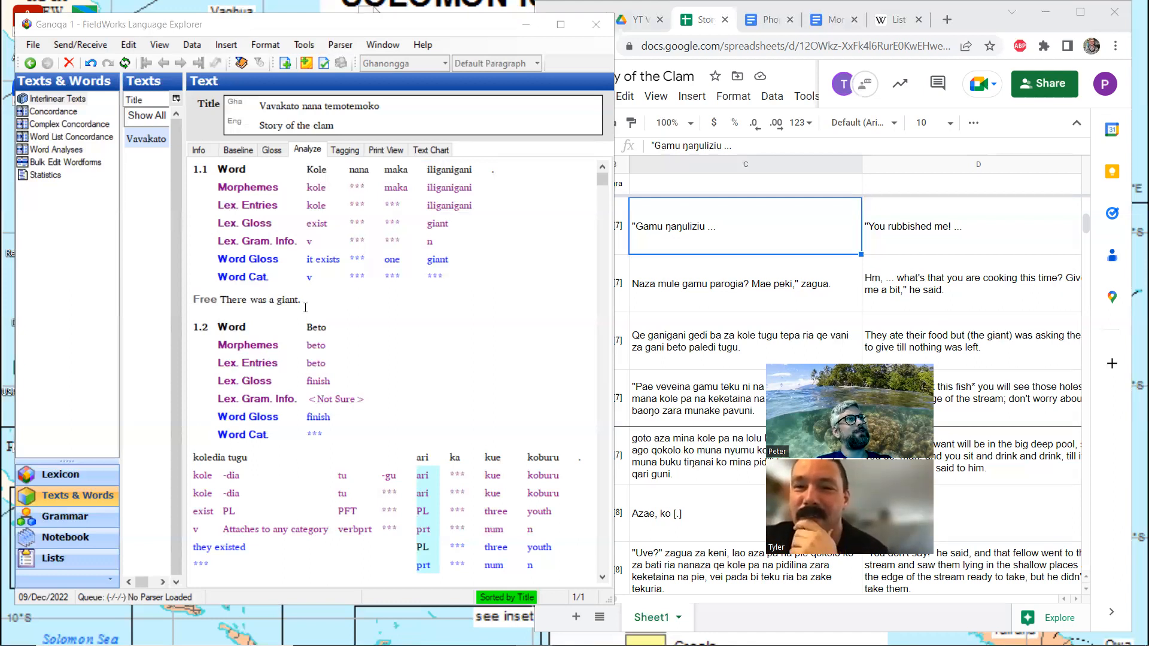
{"action": "left_click", "coordinate": [397, 203]}
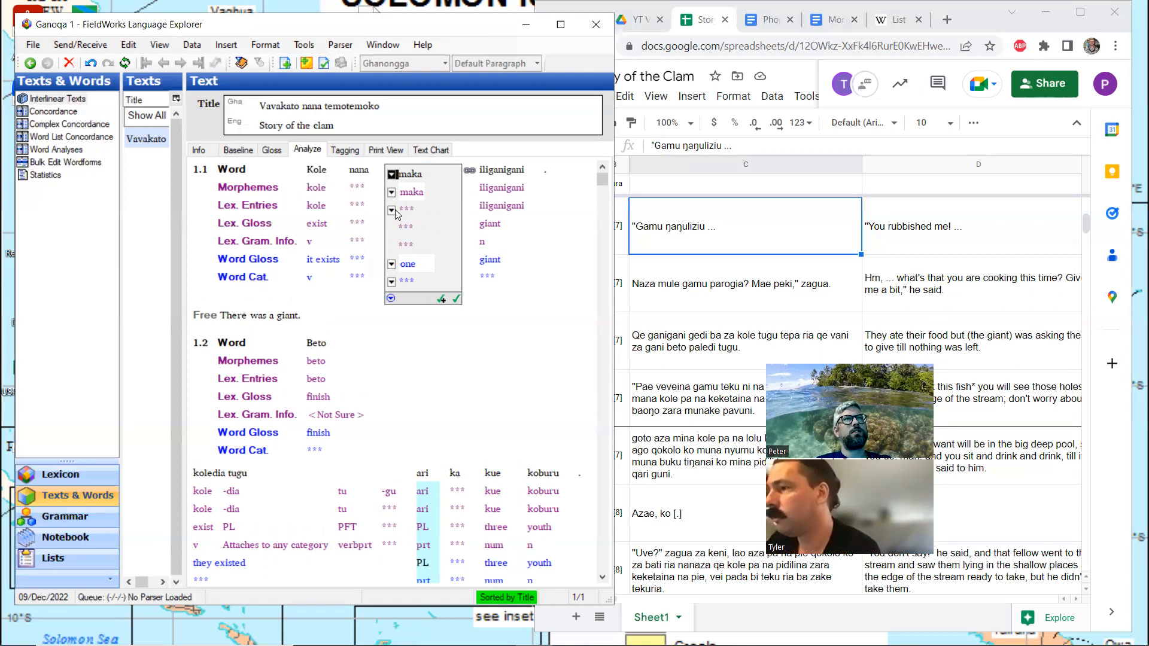
{"action": "left_click", "coordinate": [1080, 11]}
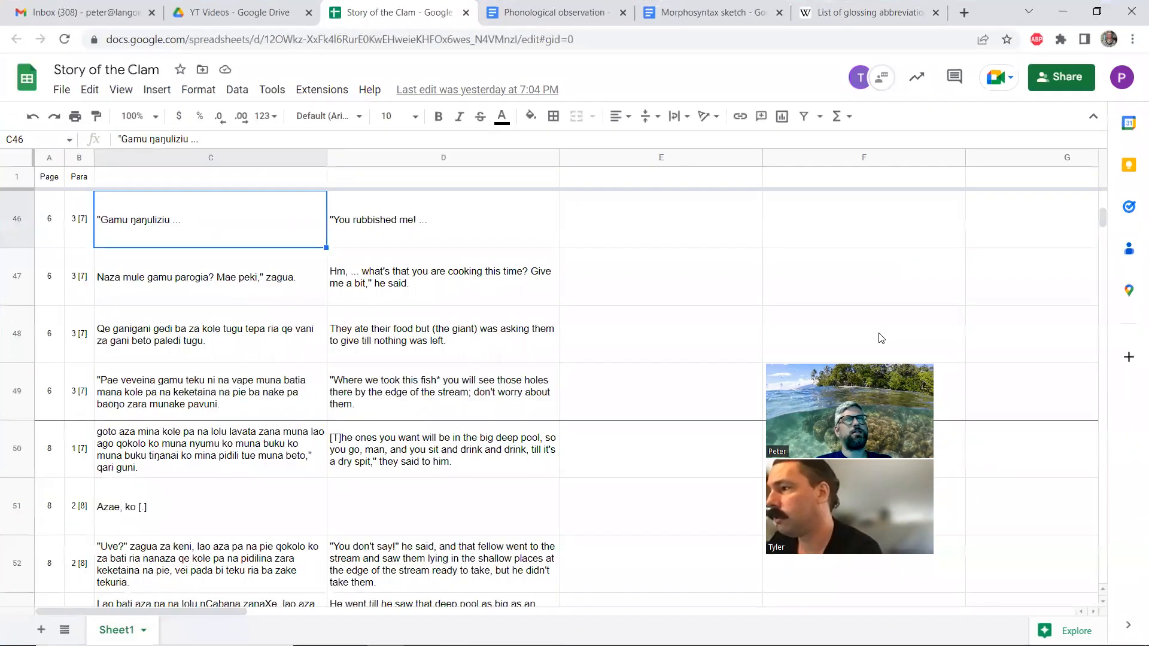
{"action": "key", "text": "ctrl+f"}
{"action": "type", "text": "maka"}
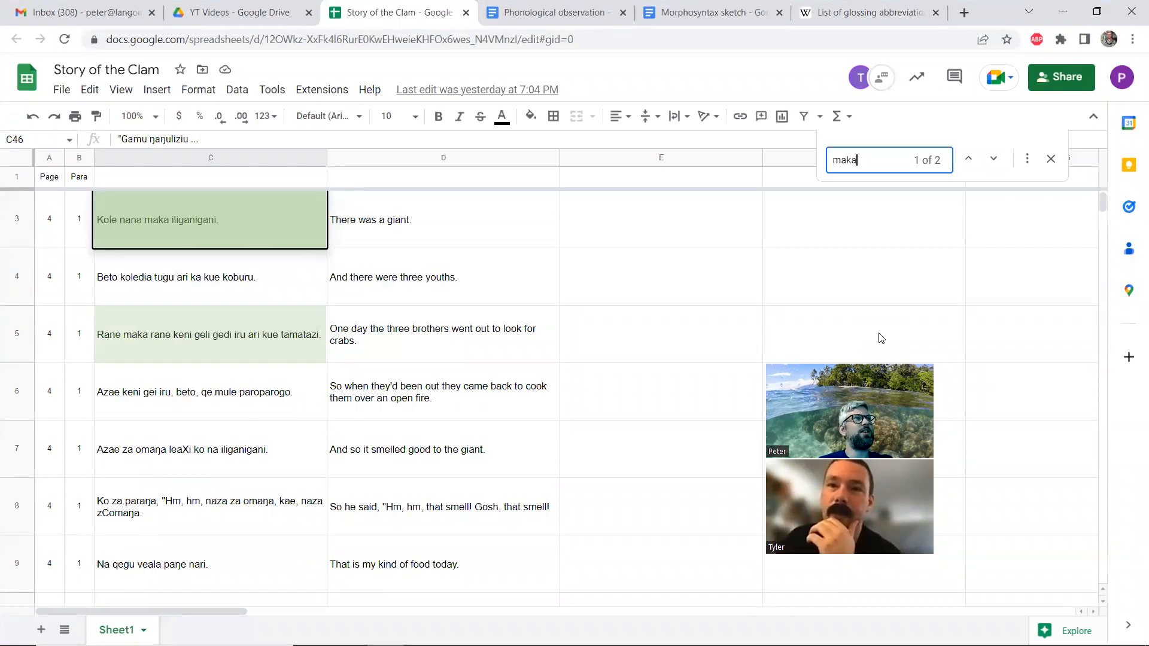
{"action": "left_click", "coordinate": [1096, 12]}
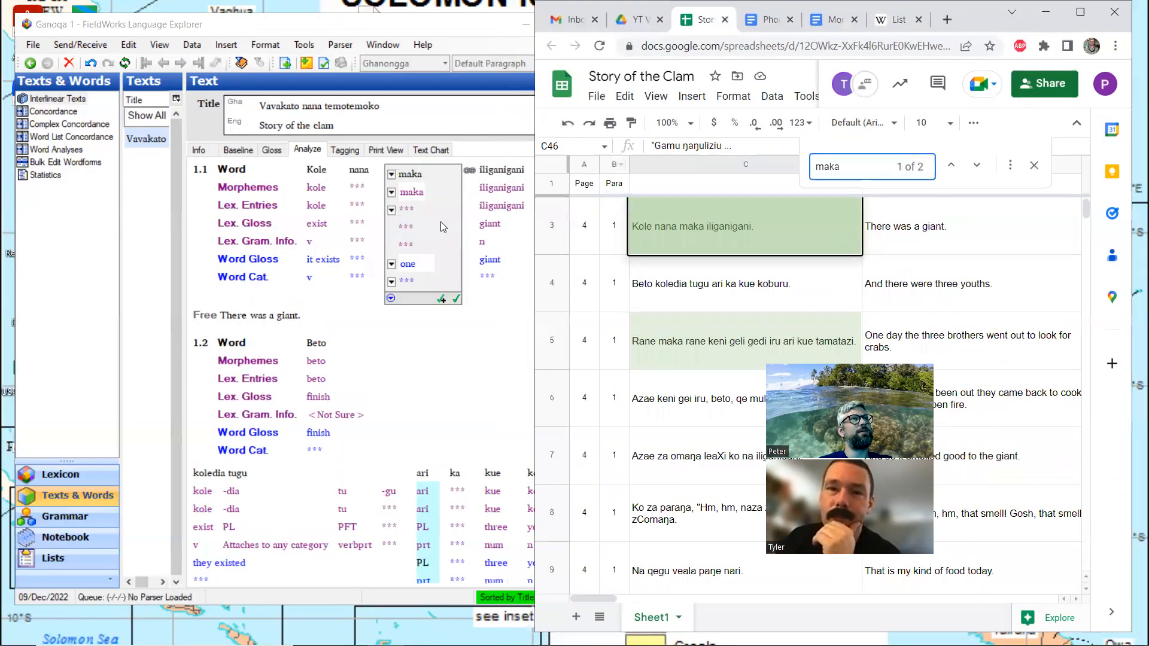
Analyze maka in line 1.1 by creating a new stem entry glossed "one" with the category Numeral
{"action": "left_click", "coordinate": [391, 210]}
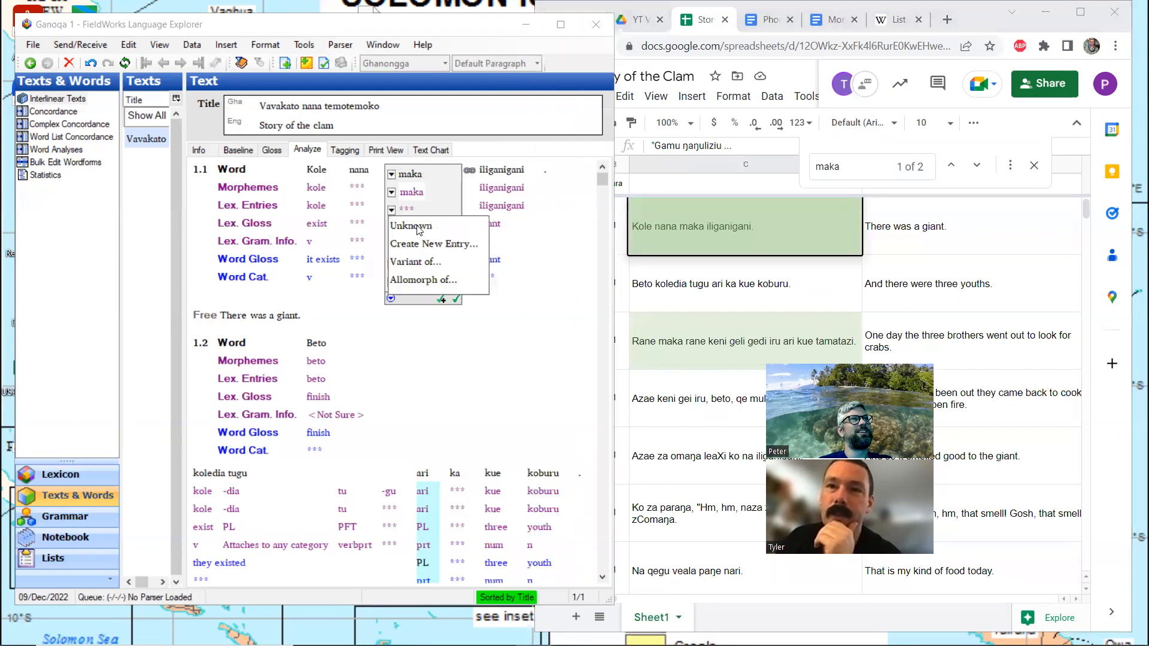
{"action": "left_click", "coordinate": [429, 241]}
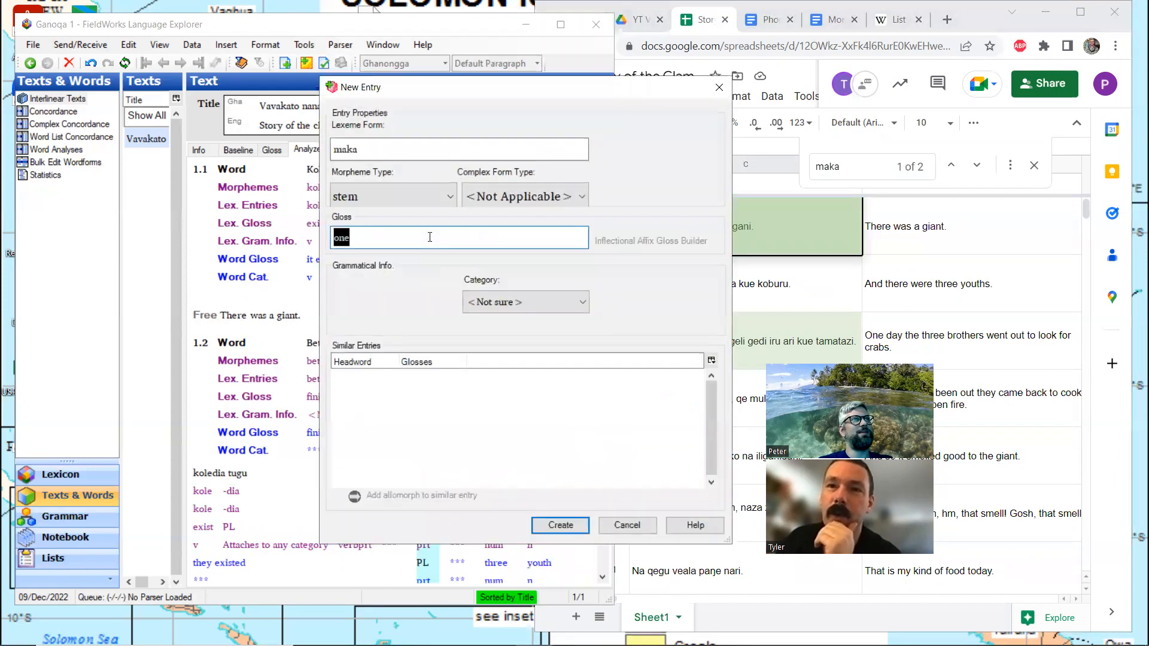
{"action": "left_click", "coordinate": [514, 303]}
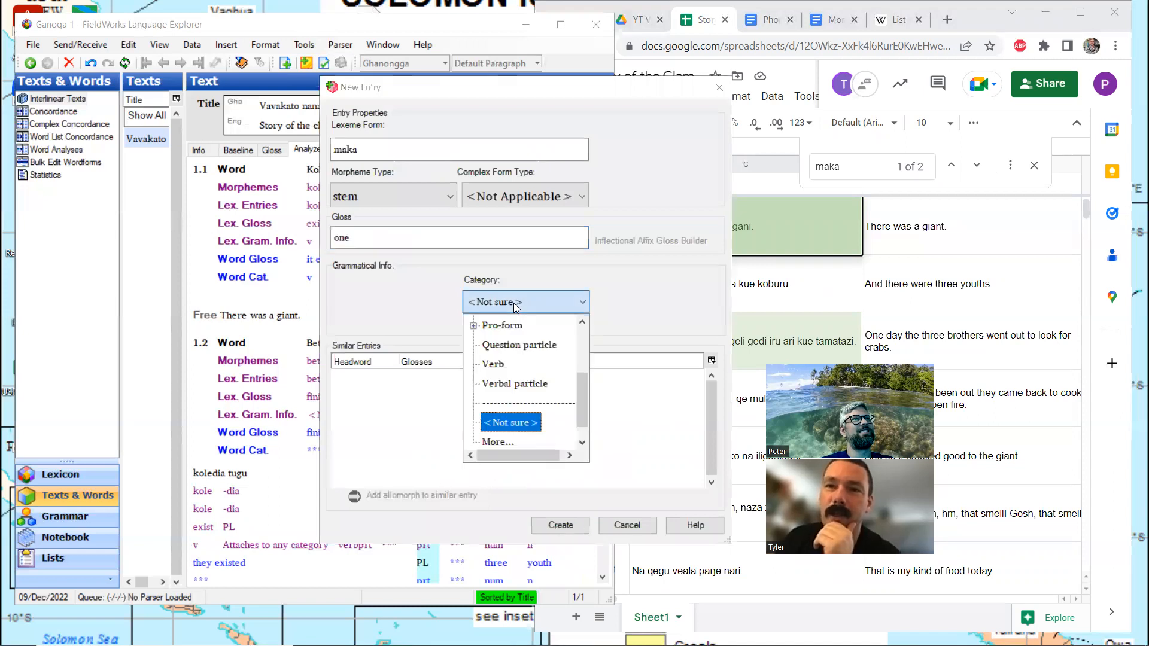
{"action": "scroll", "coordinate": [505, 380], "scroll_direction": "up", "scroll_amount": 2}
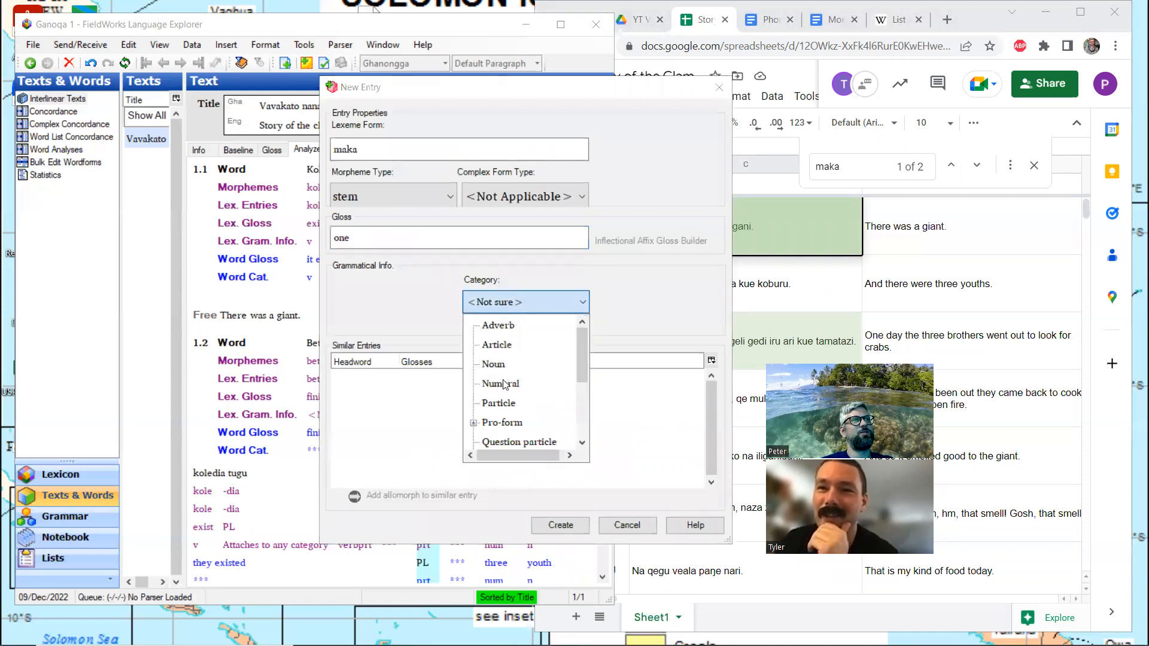
{"action": "left_click", "coordinate": [506, 383]}
{"action": "left_click", "coordinate": [556, 525]}
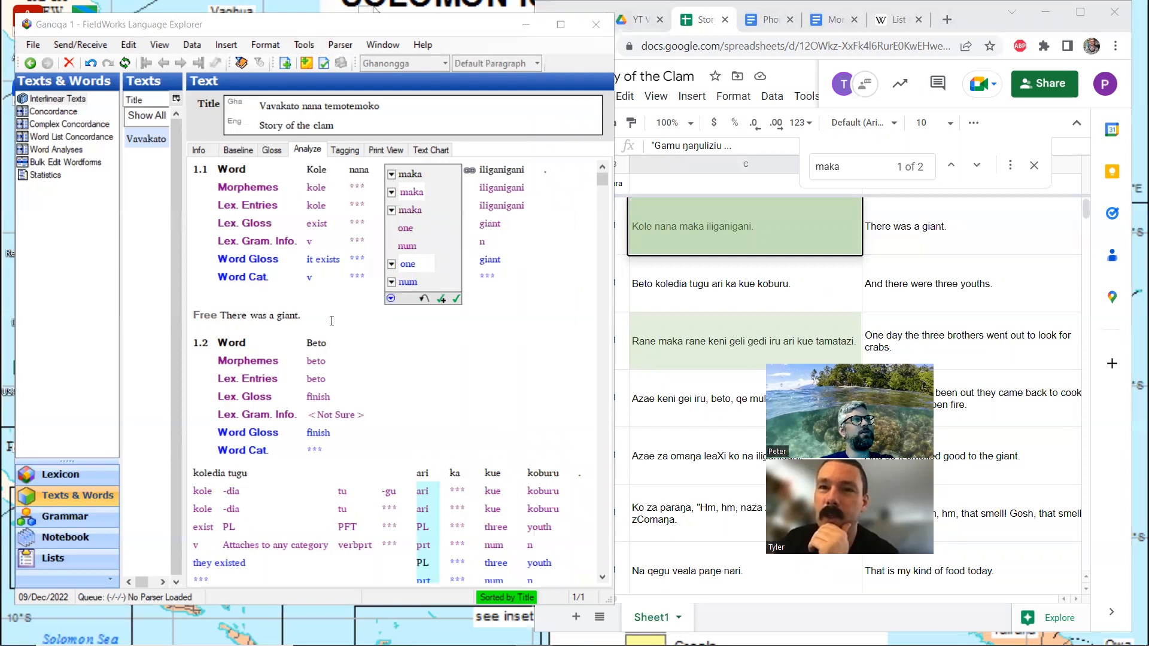
{"action": "scroll", "coordinate": [327, 321], "scroll_direction": "down", "scroll_amount": 3}
{"action": "scroll", "coordinate": [327, 321], "scroll_direction": "down", "scroll_amount": 3}
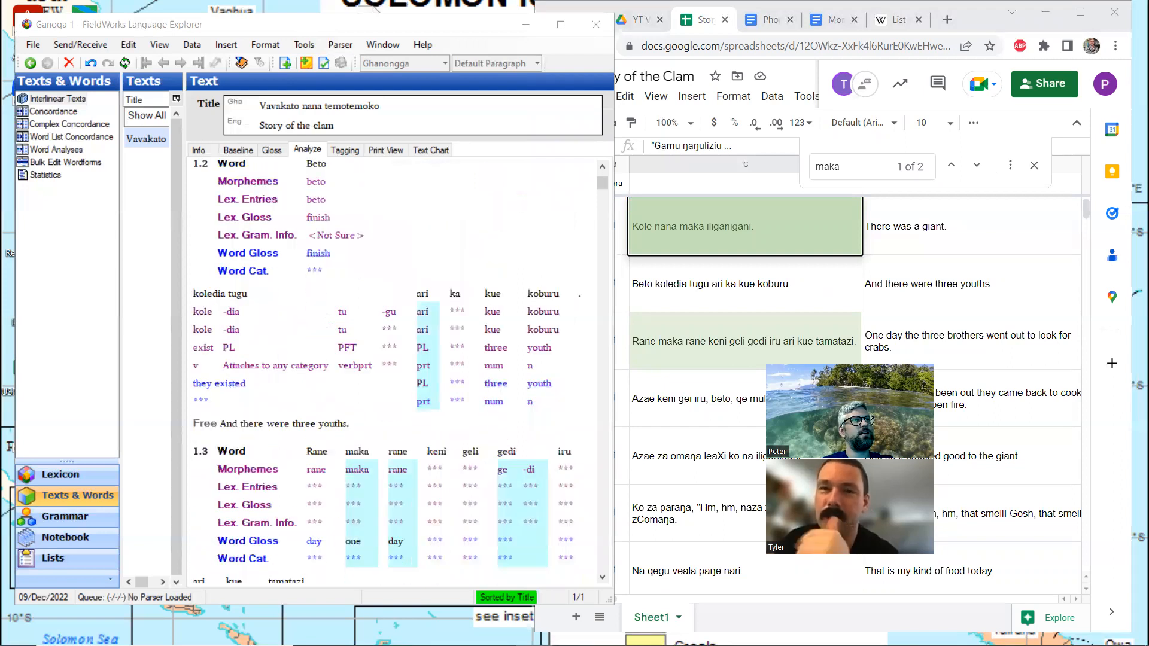
Break the phrase koledia tugu in line 1.2 into separate words
{"action": "scroll", "coordinate": [326, 321], "scroll_direction": "down", "scroll_amount": 3}
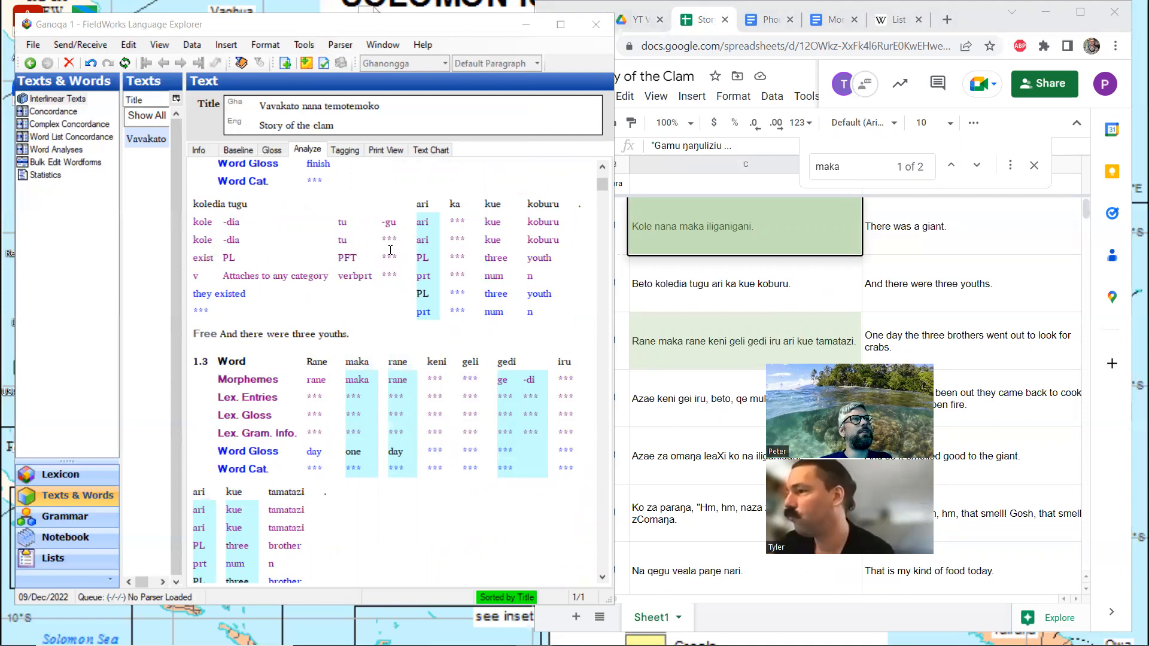
{"action": "scroll", "coordinate": [390, 250], "scroll_direction": "up", "scroll_amount": 2}
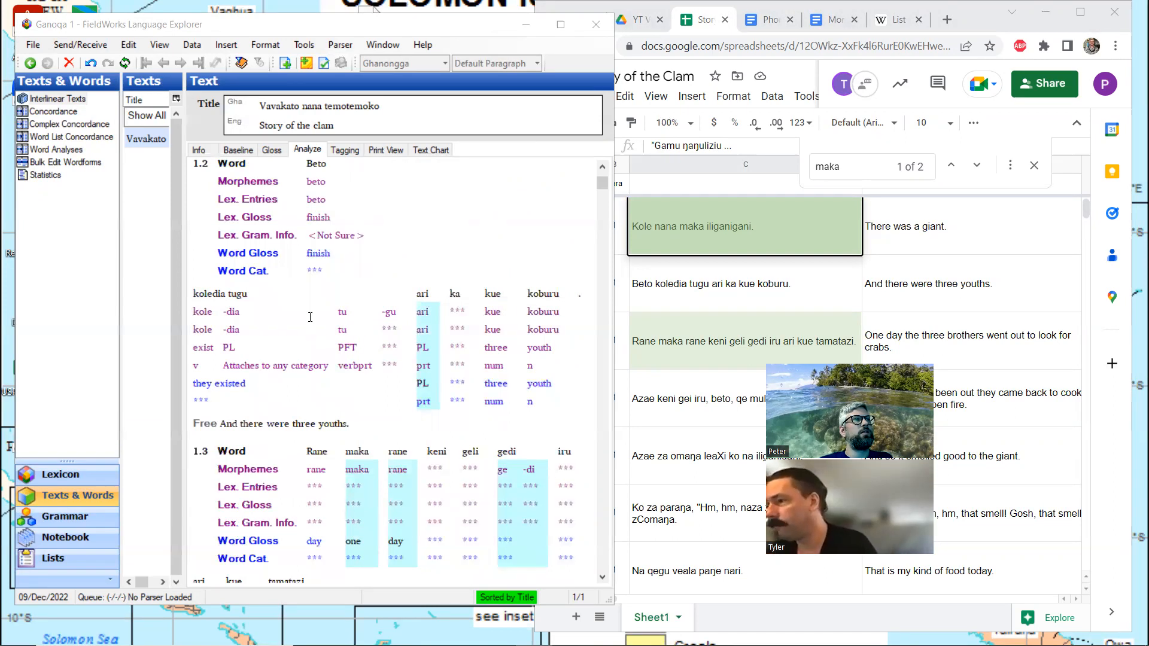
{"action": "left_click", "coordinate": [369, 306]}
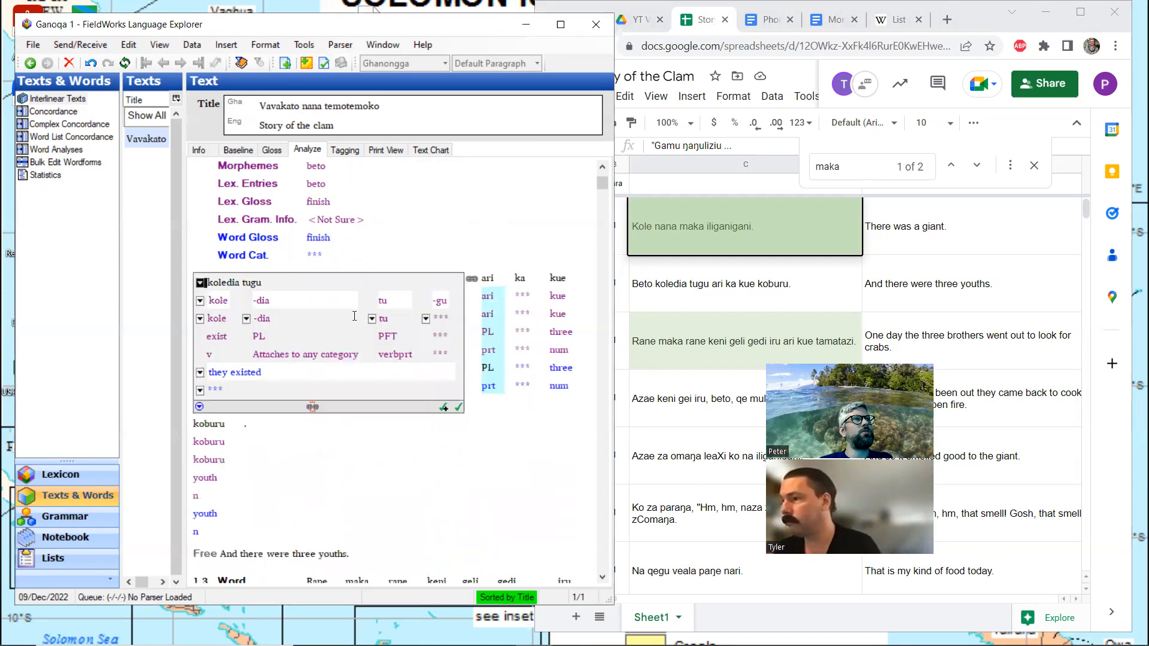
{"action": "left_click", "coordinate": [245, 284]}
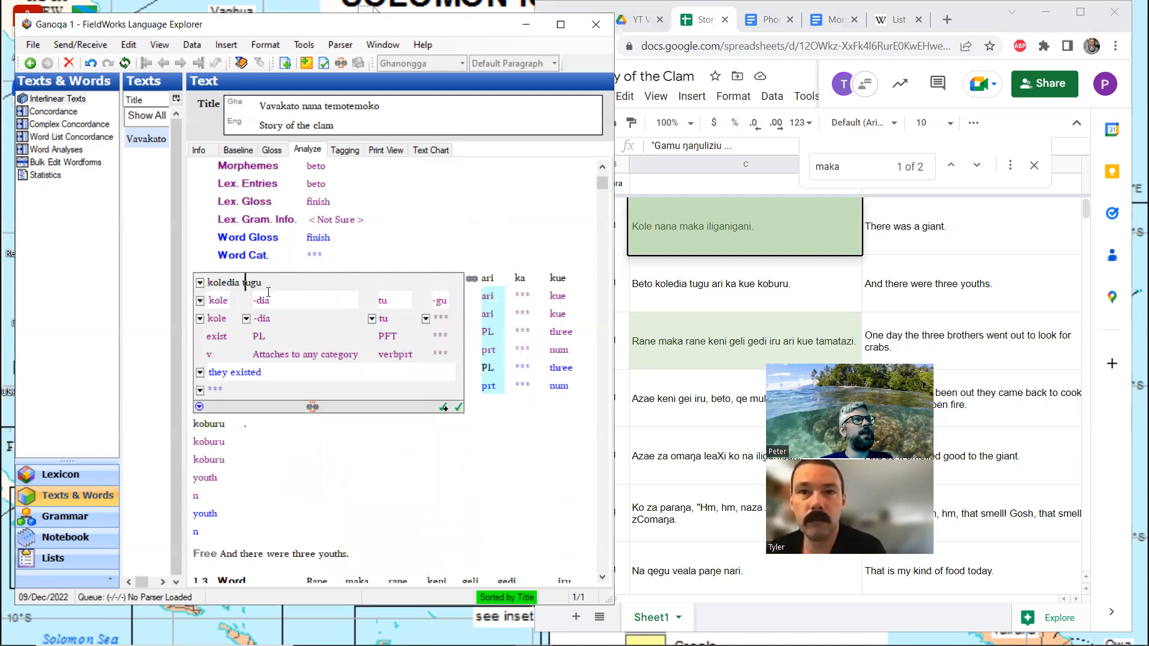
{"action": "key", "text": "Home"}
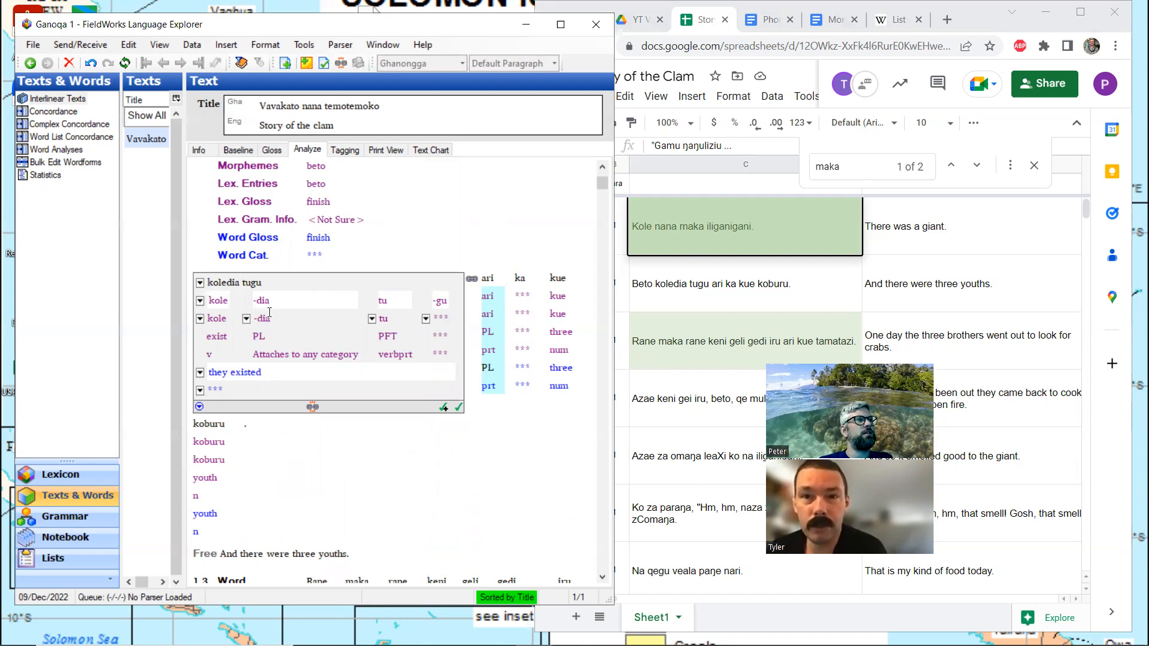
{"action": "left_click", "coordinate": [246, 283]}
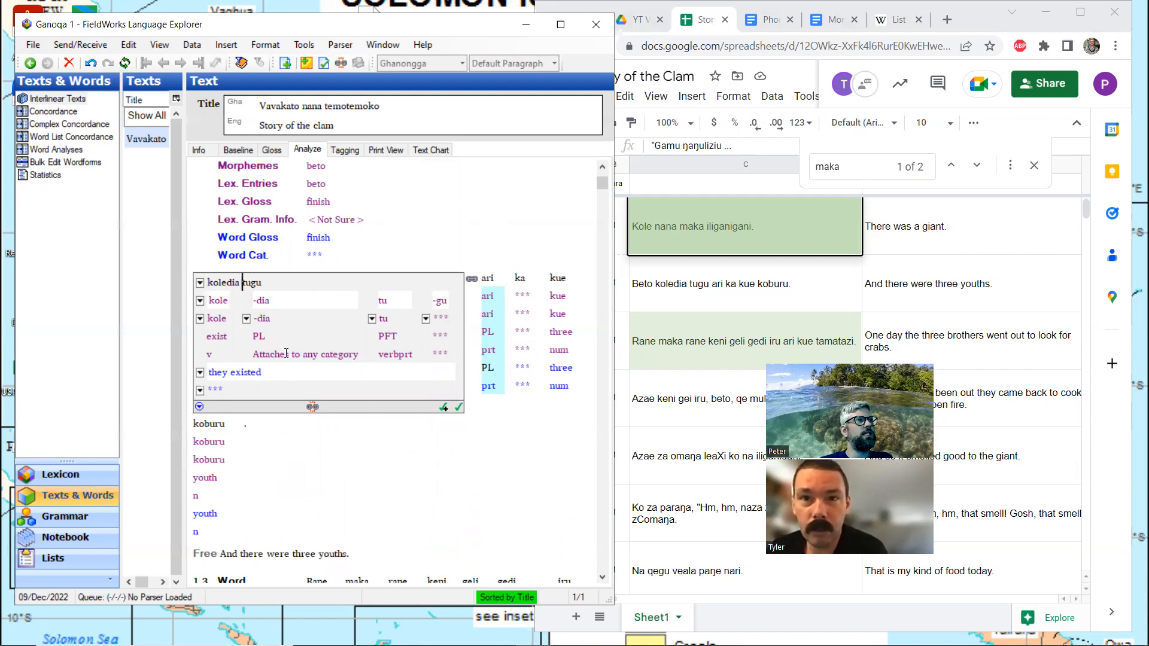
{"action": "left_click", "coordinate": [312, 406]}
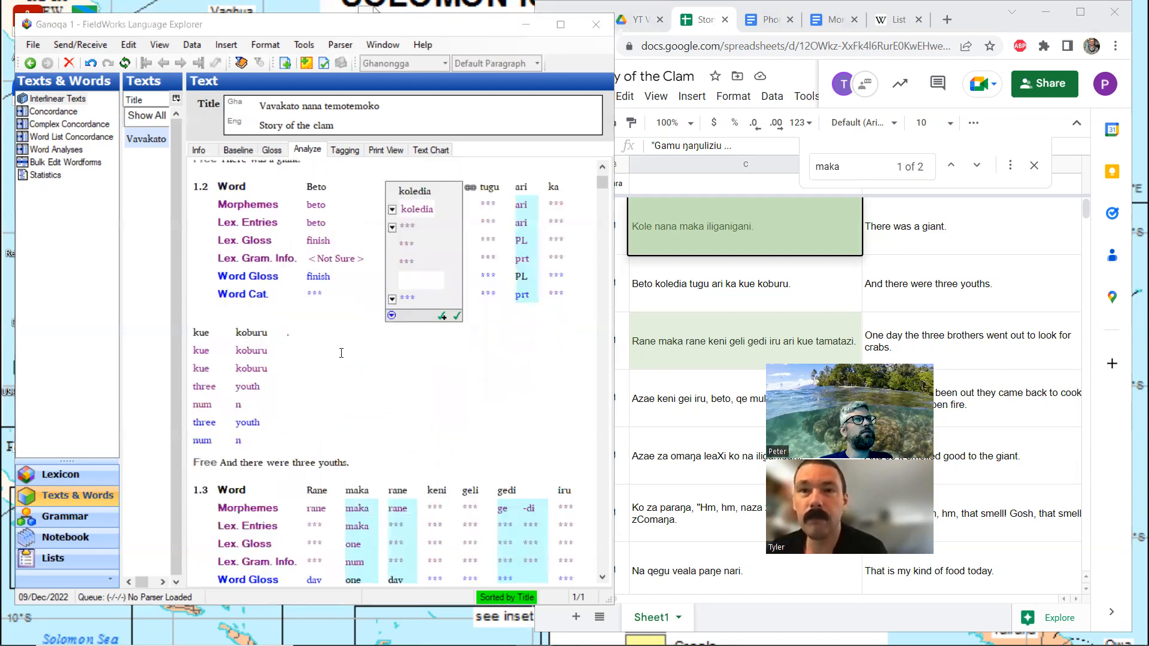
Split koledia in line 1.2 into the morphemes kole and -dia
{"action": "scroll", "coordinate": [488, 328], "scroll_direction": "up", "scroll_amount": 3}
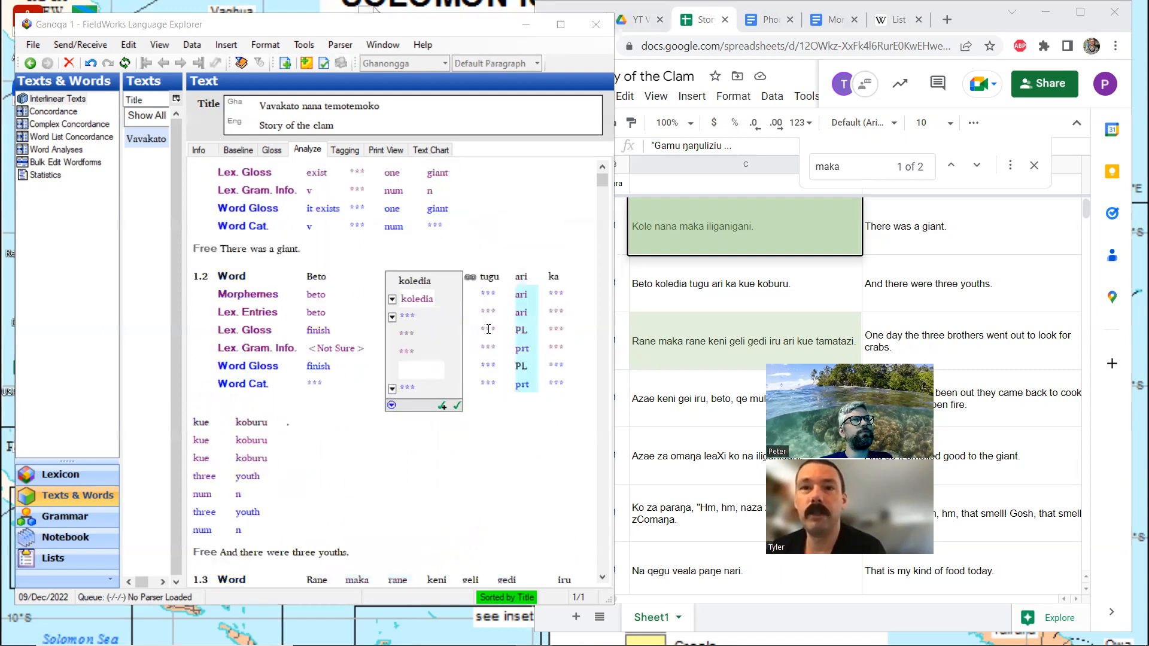
{"action": "left_click", "coordinate": [496, 293]}
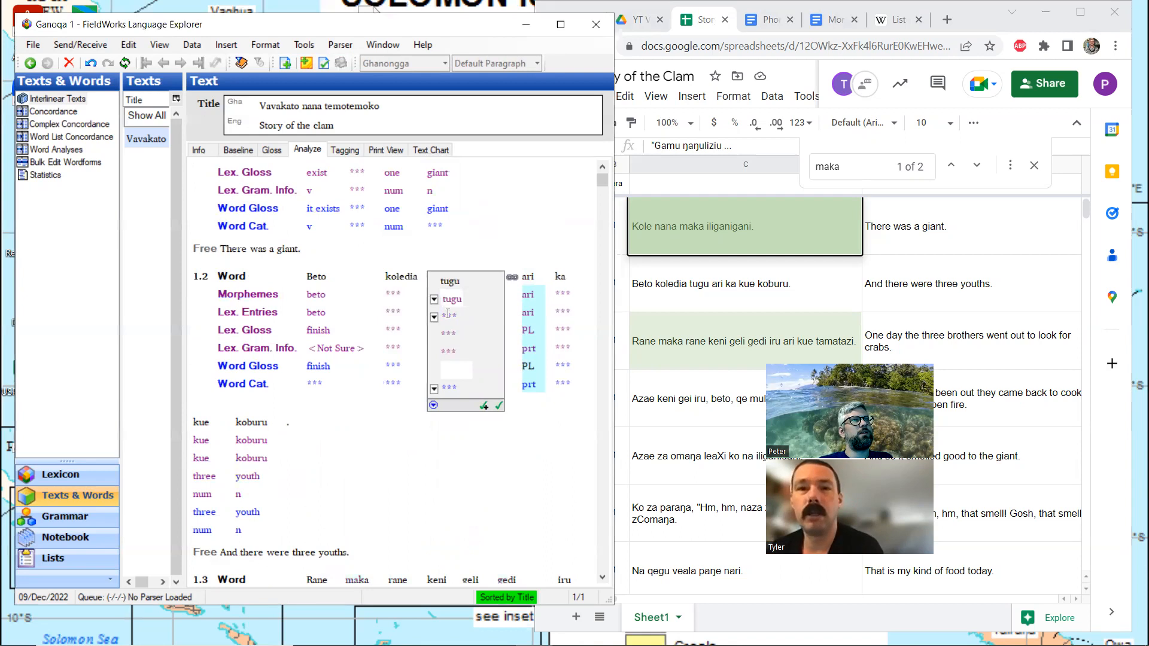
{"action": "left_click", "coordinate": [411, 298]}
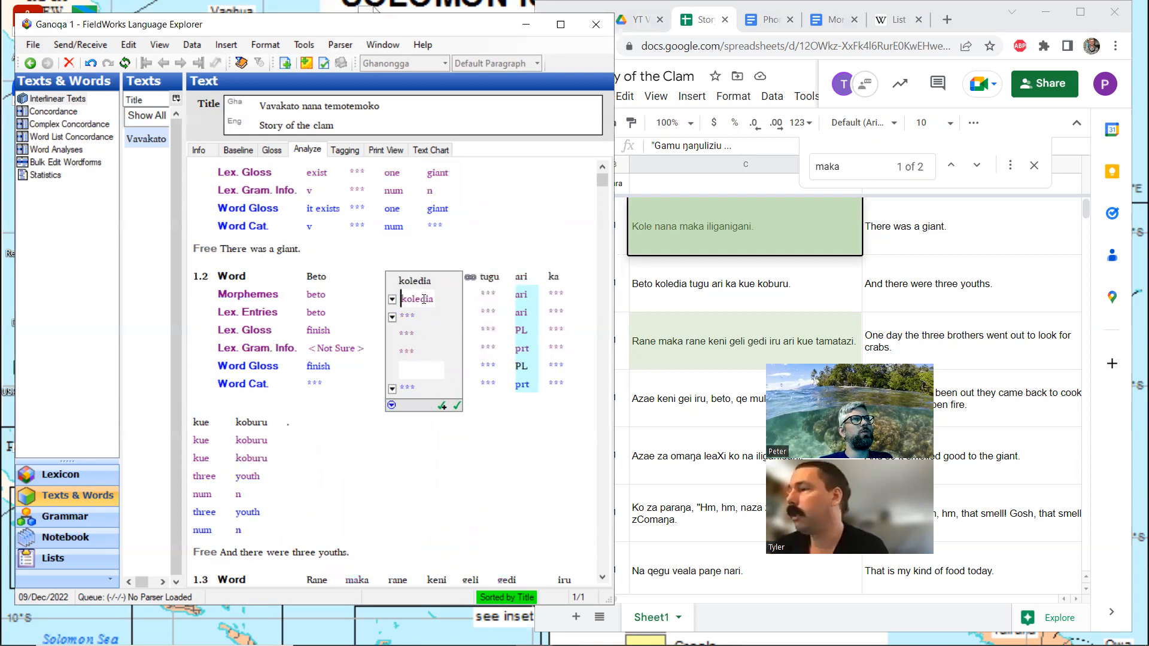
{"action": "scroll", "coordinate": [419, 298], "scroll_direction": "up", "scroll_amount": 1}
{"action": "scroll", "coordinate": [422, 298], "scroll_direction": "down", "scroll_amount": 2}
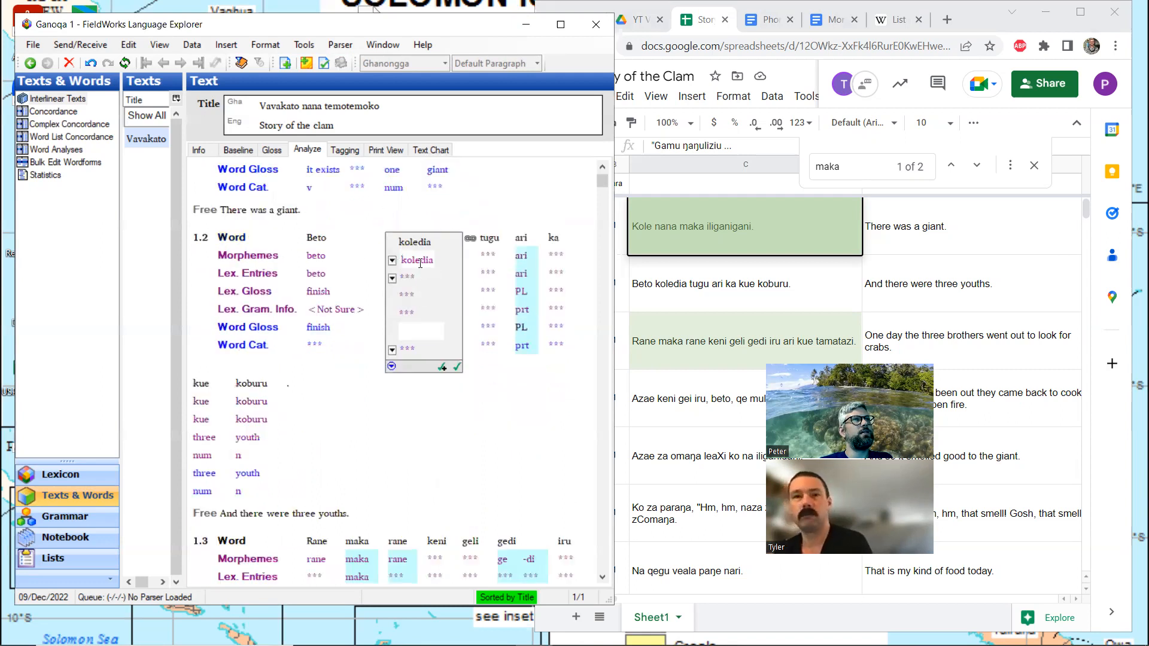
{"action": "type", "text": "-"}
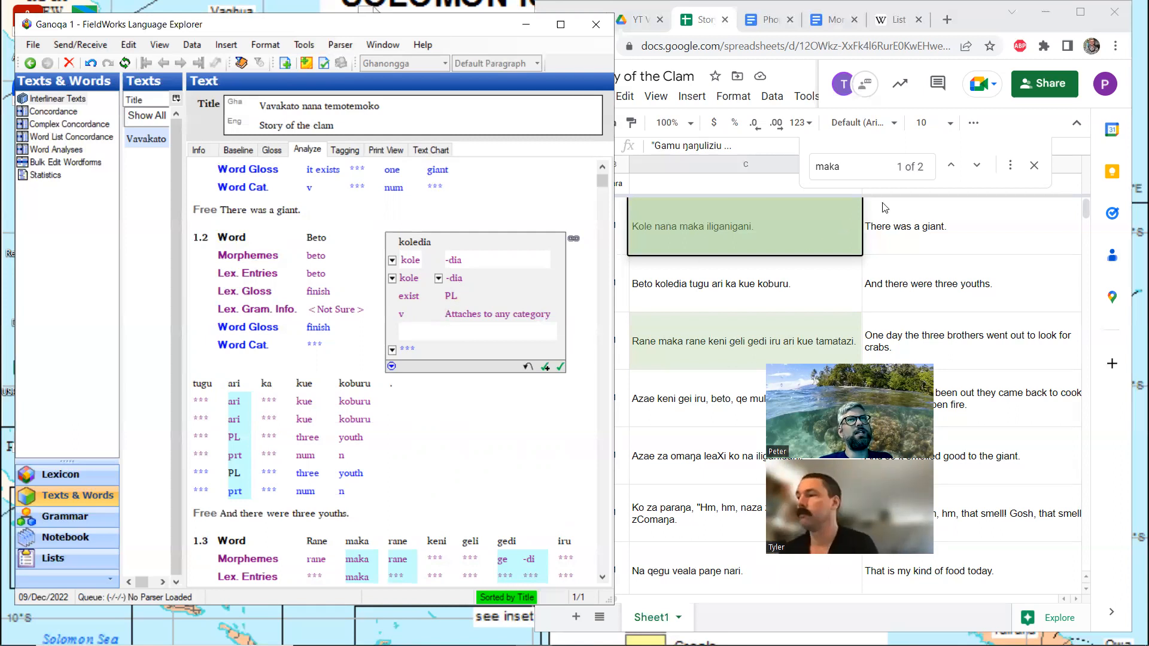
Search the spreadsheet for "dia", clear and close the search, and return to the interlinear text at line 1.2
{"action": "left_click_drag", "start_coordinate": [863, 167], "coordinate": [764, 160]}
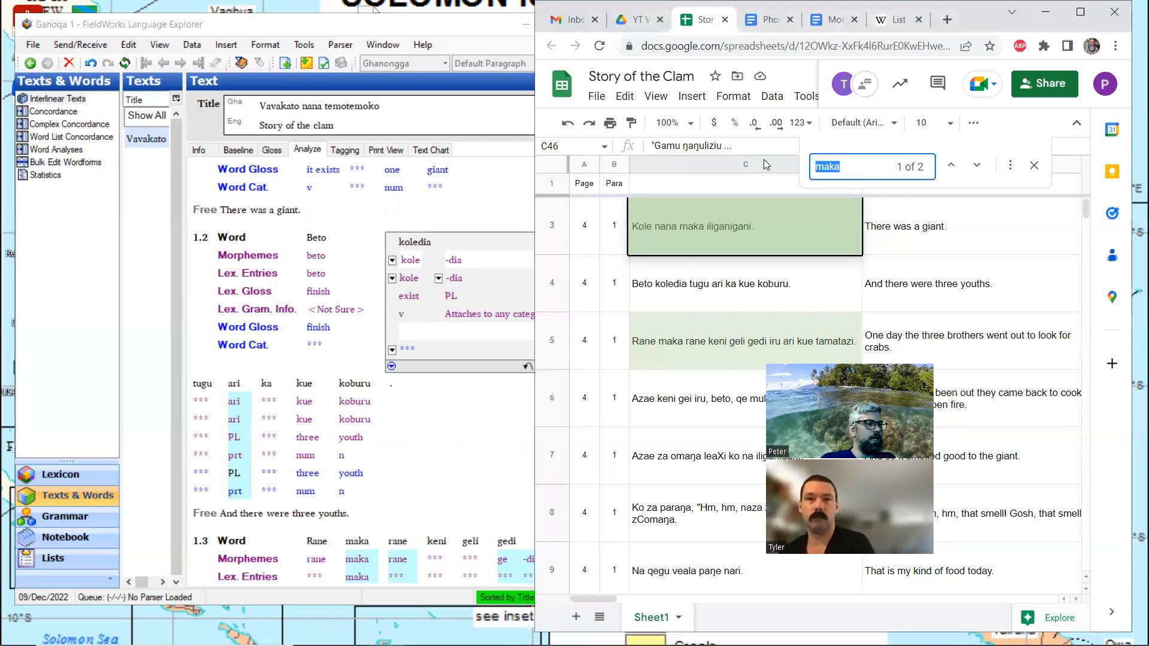
{"action": "type", "text": "dia"}
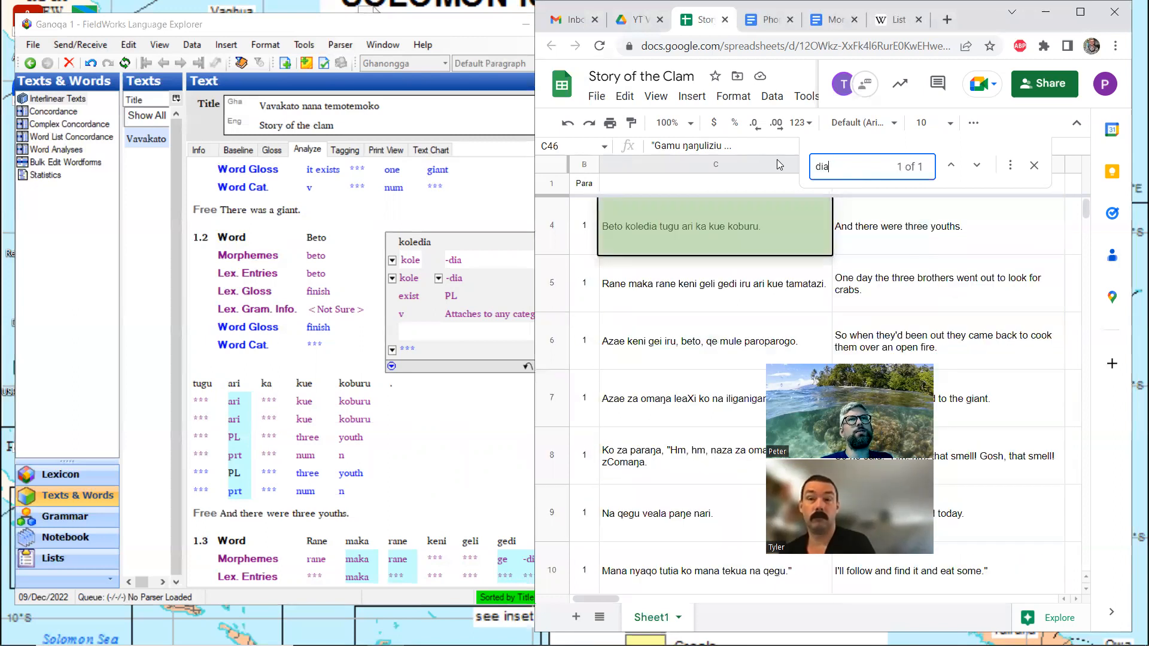
{"action": "key", "text": "BackSpace"}
{"action": "key", "text": "BackSpace"}
{"action": "key", "text": "BackSpace"}
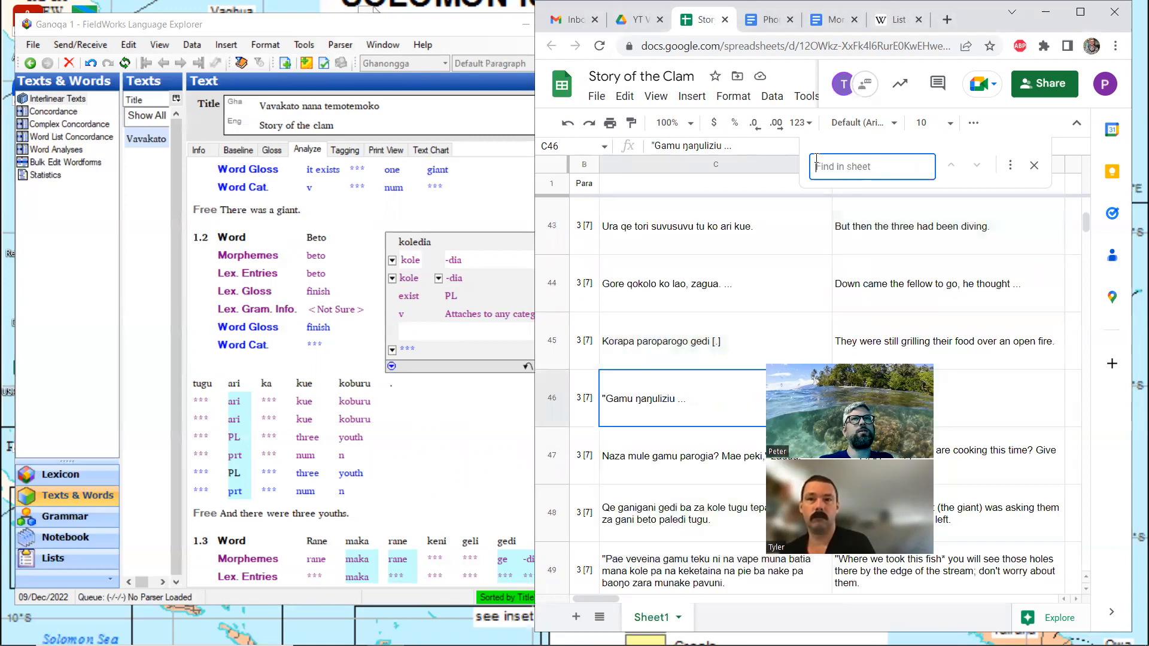
{"action": "left_click", "coordinate": [1034, 165]}
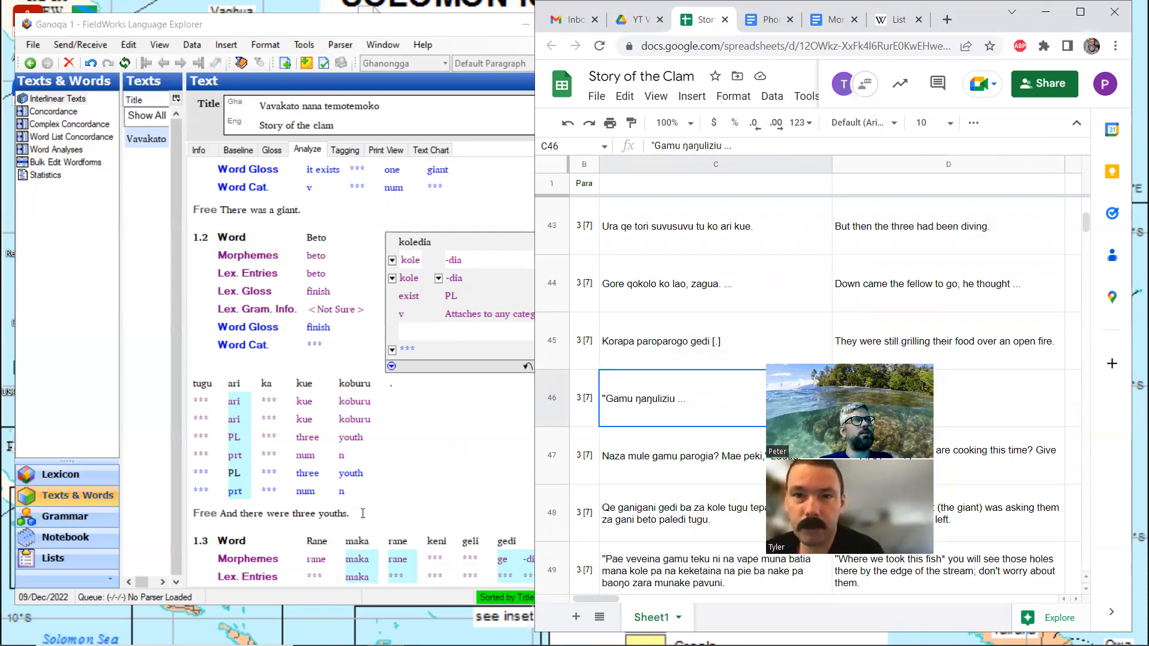
{"action": "left_click", "coordinate": [363, 513]}
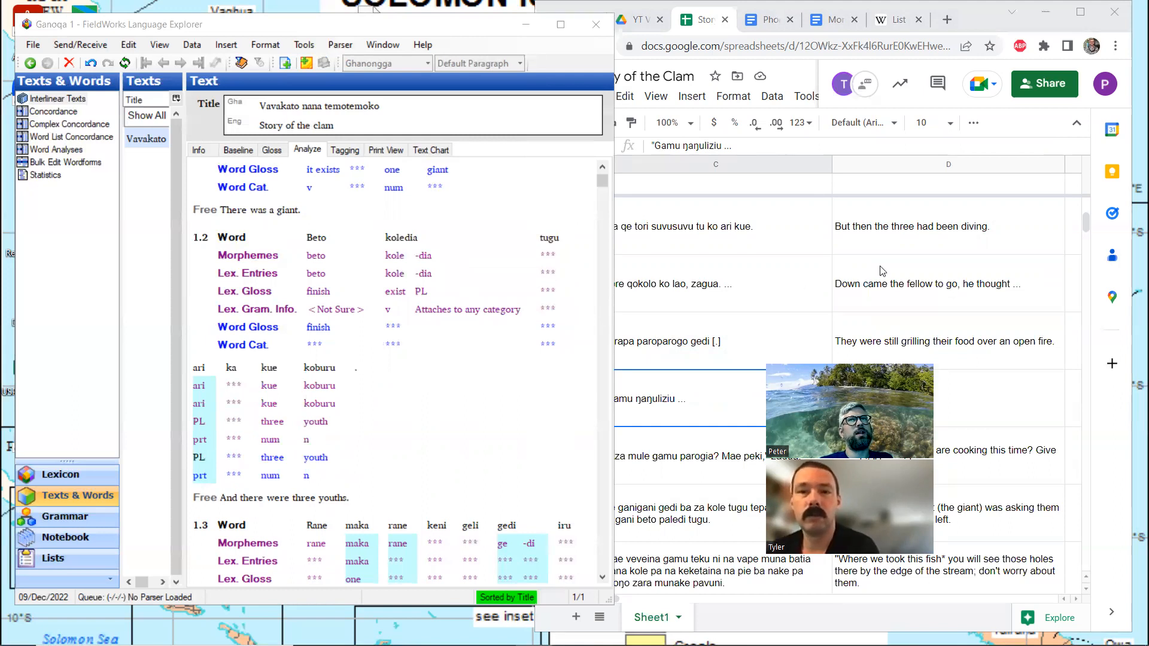
Search the spreadsheet for "ka", close the search, and return to line 1.2 of the interlinear text
{"action": "left_click", "coordinate": [931, 244]}
{"action": "key", "text": "ctrl+f"}
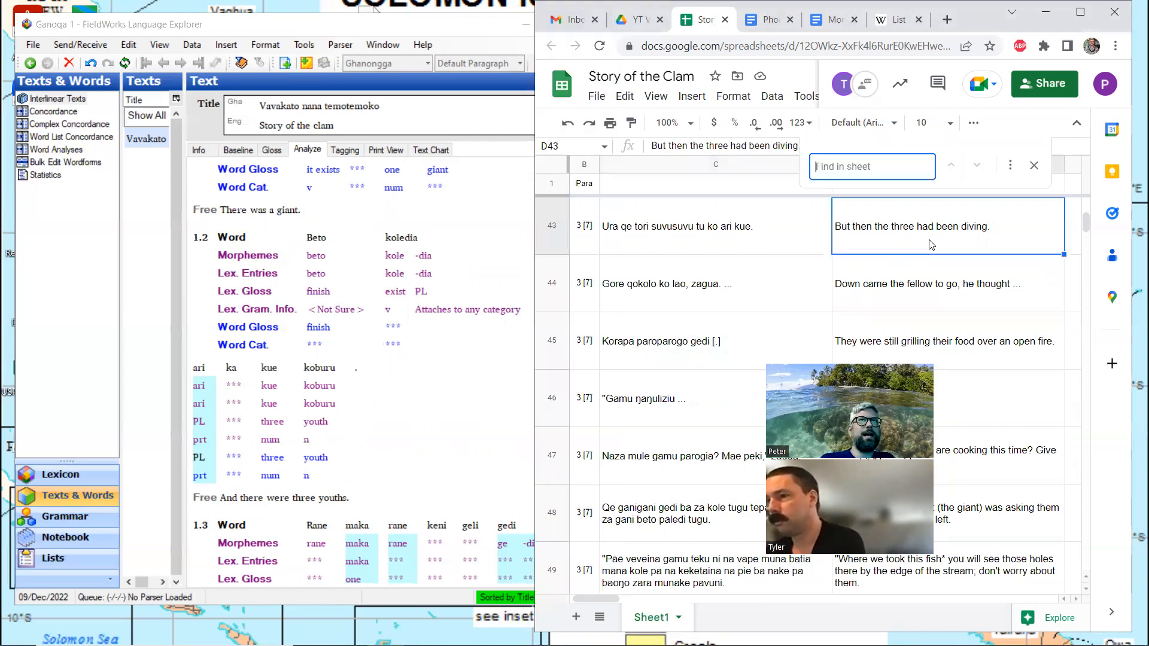
{"action": "type", "text": "ka"}
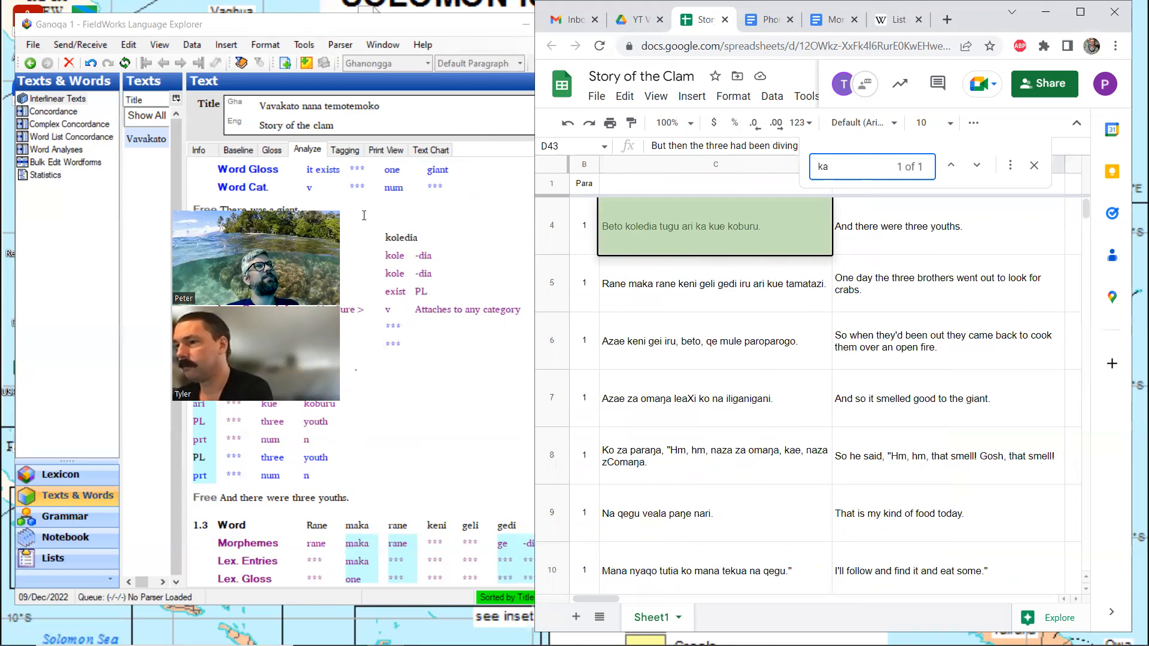
{"action": "left_click", "coordinate": [1031, 166]}
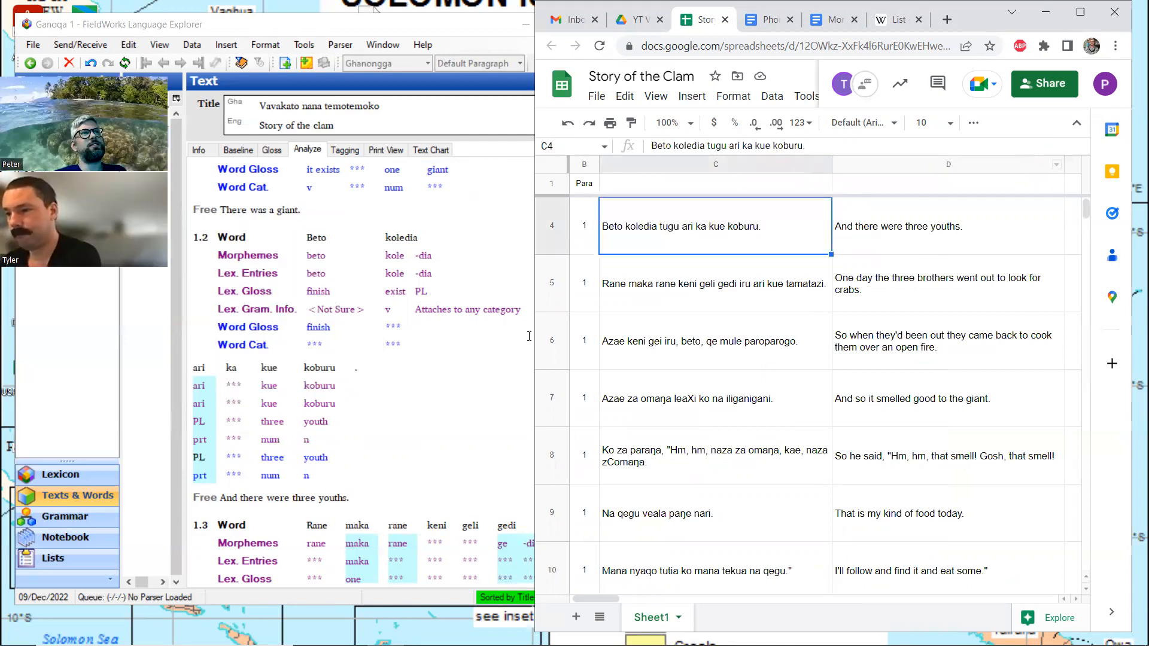
{"action": "left_click", "coordinate": [388, 500]}
Analyze Rane in line 1.3 by creating a new stem entry glossed "day" with the category Noun
{"action": "left_click", "coordinate": [272, 150]}
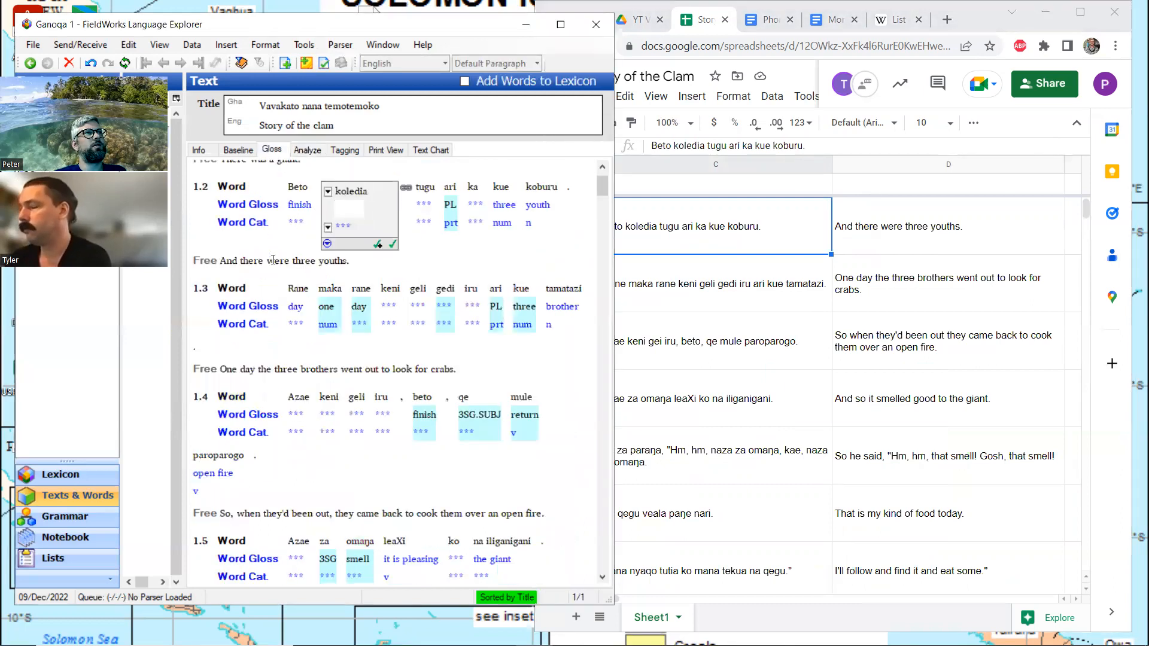
{"action": "left_click", "coordinate": [297, 309]}
{"action": "left_click", "coordinate": [315, 151]}
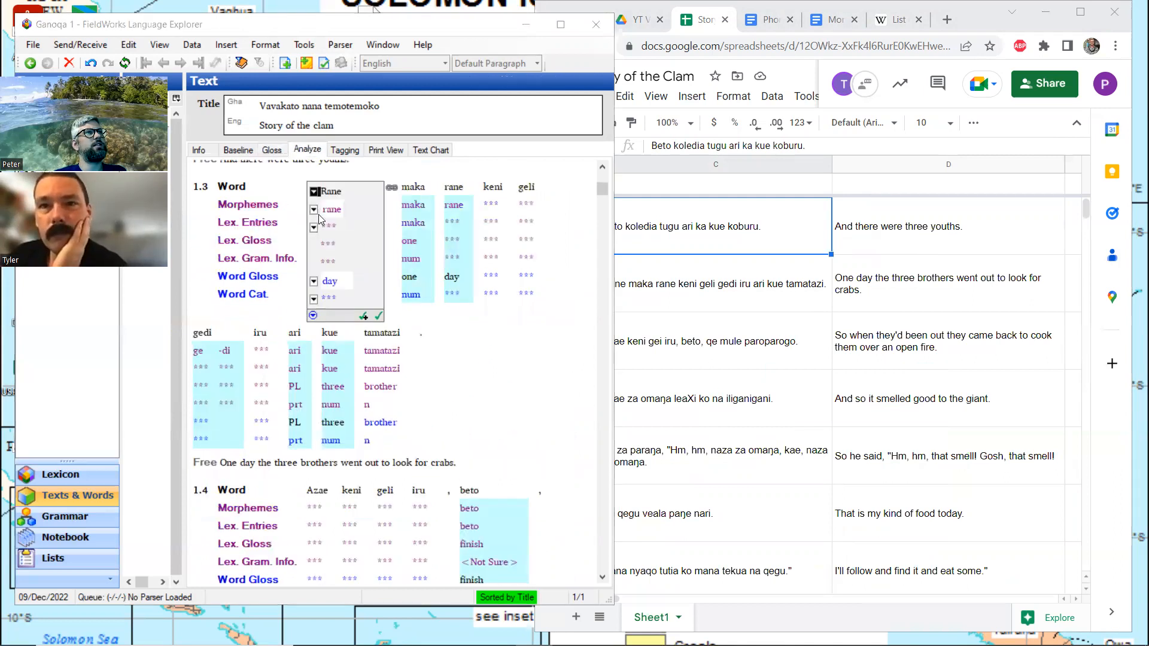
{"action": "left_click", "coordinate": [314, 228]}
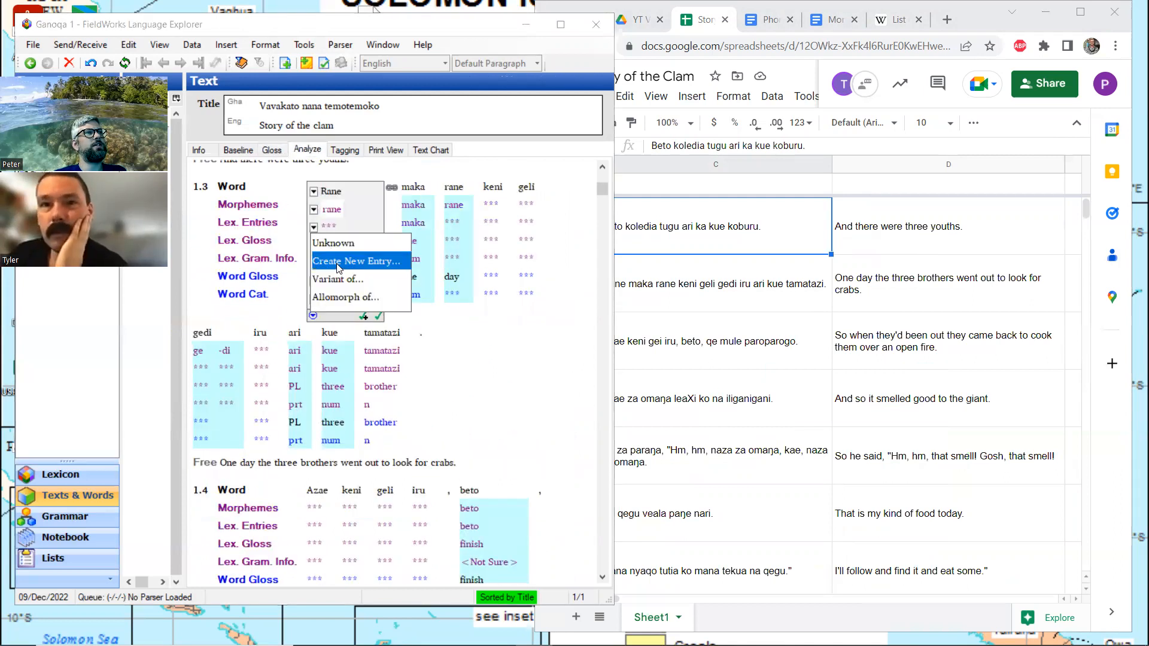
{"action": "left_click", "coordinate": [339, 262]}
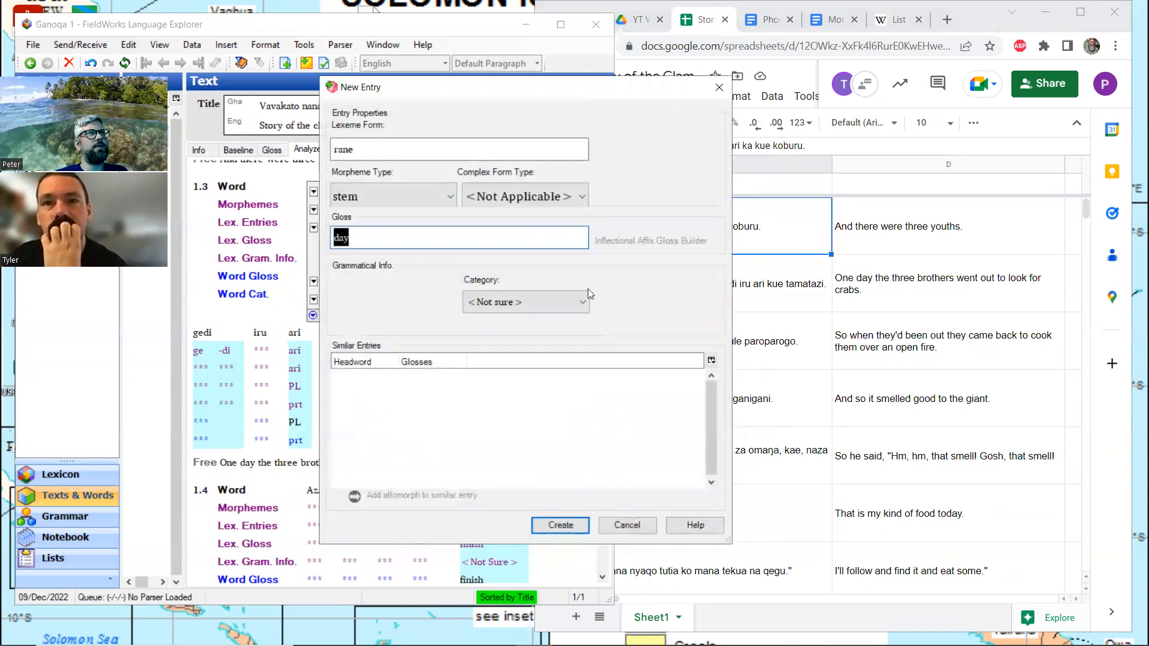
{"action": "left_click", "coordinate": [555, 297]}
{"action": "scroll", "coordinate": [526, 359], "scroll_direction": "up", "scroll_amount": 3}
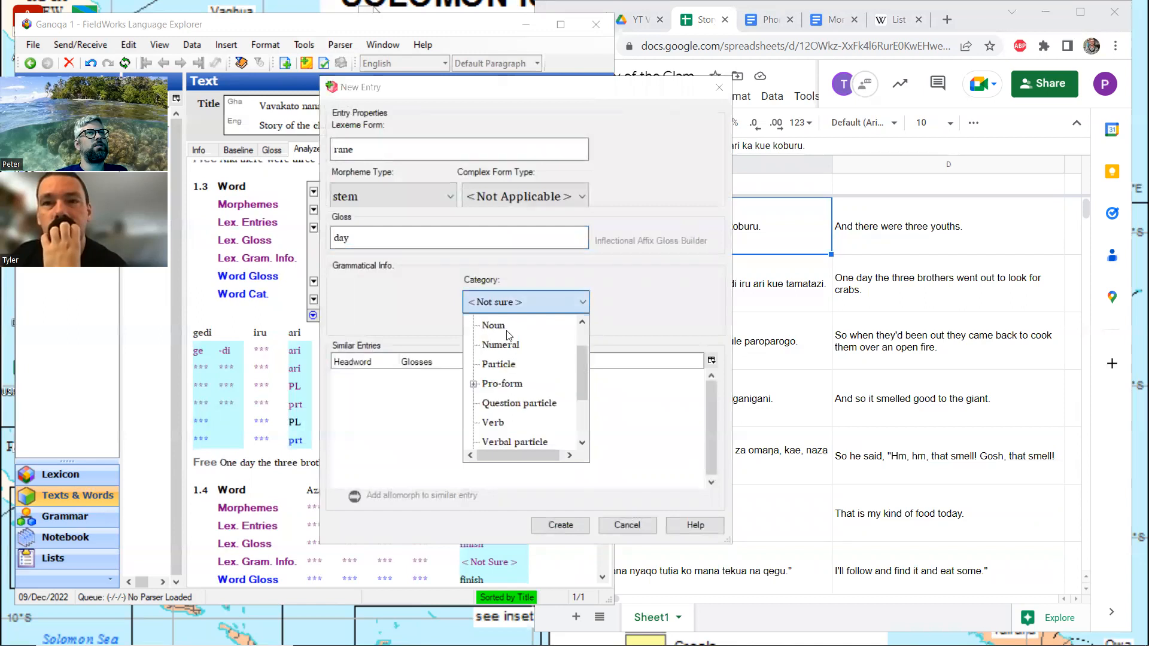
{"action": "left_click", "coordinate": [508, 327]}
{"action": "left_click", "coordinate": [559, 525]}
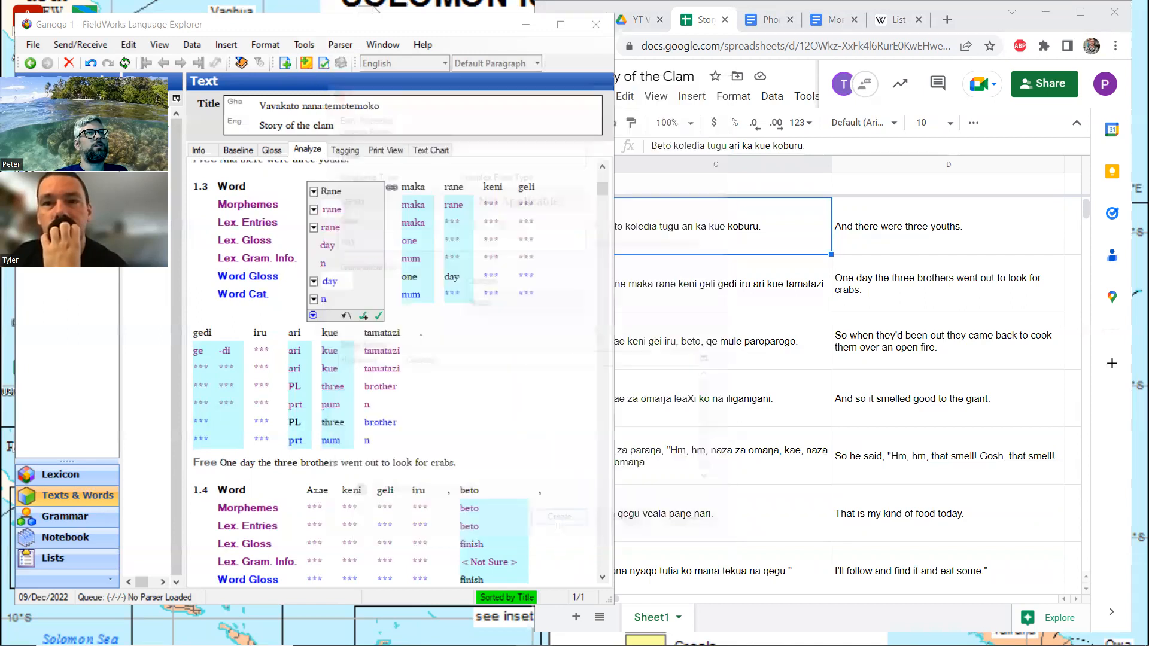
Approve the gloss "day" for Rane in line 1.3 in the word-gloss view and open the second rane for glossing
{"action": "left_click", "coordinate": [271, 151]}
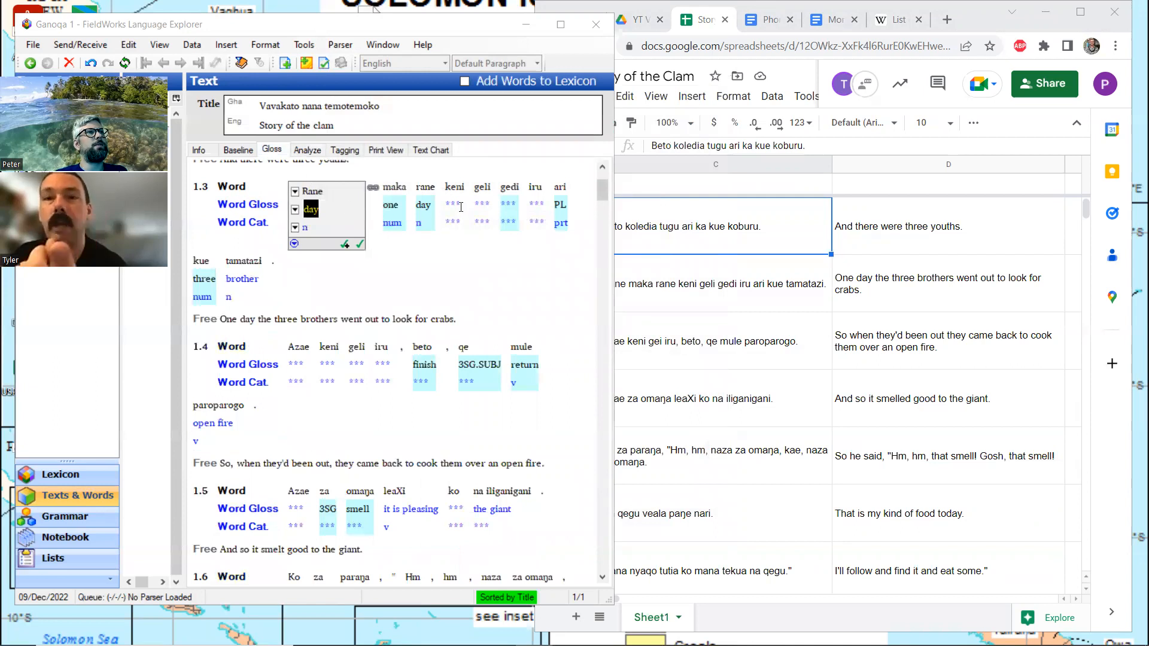
{"action": "left_click", "coordinate": [346, 245]}
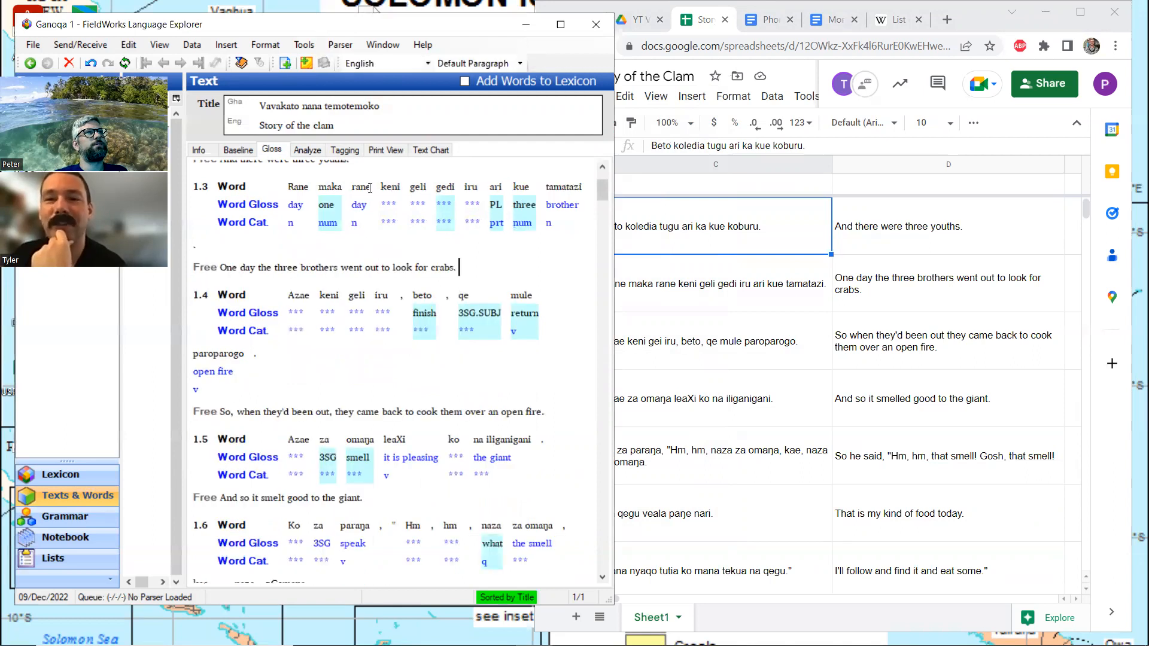
{"action": "left_click", "coordinate": [390, 244]}
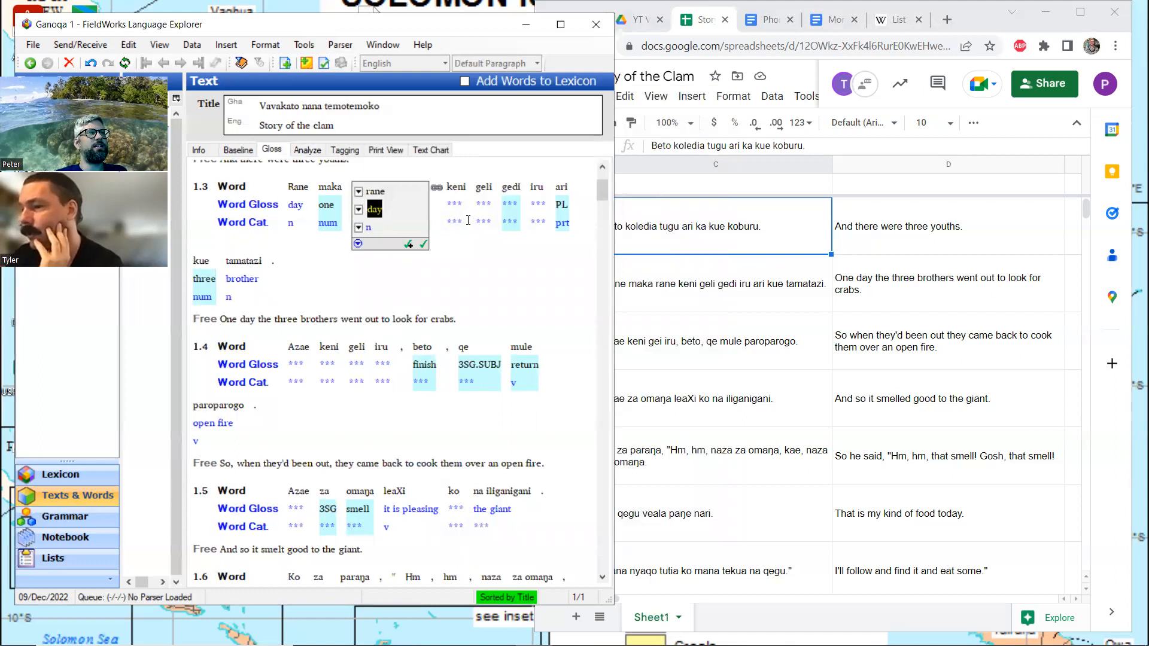
Switch to the Story of the Clam spreadsheet, search it for "keni", and review the matches in context through row 29
{"action": "left_click", "coordinate": [969, 248]}
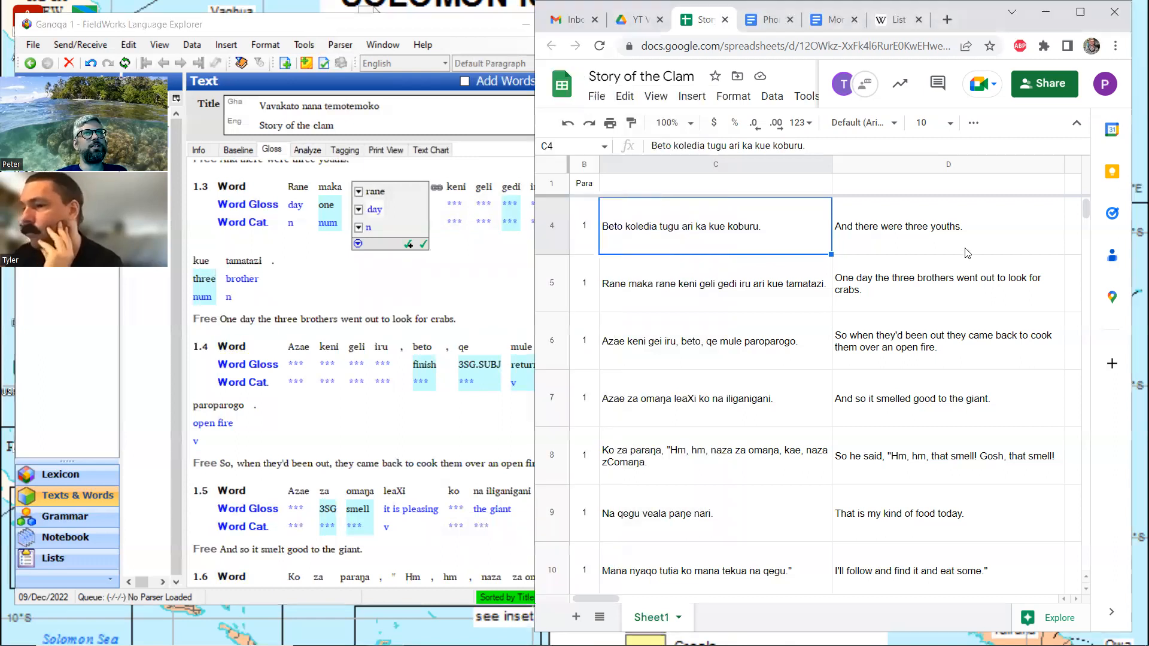
{"action": "key", "text": "ctrl+f"}
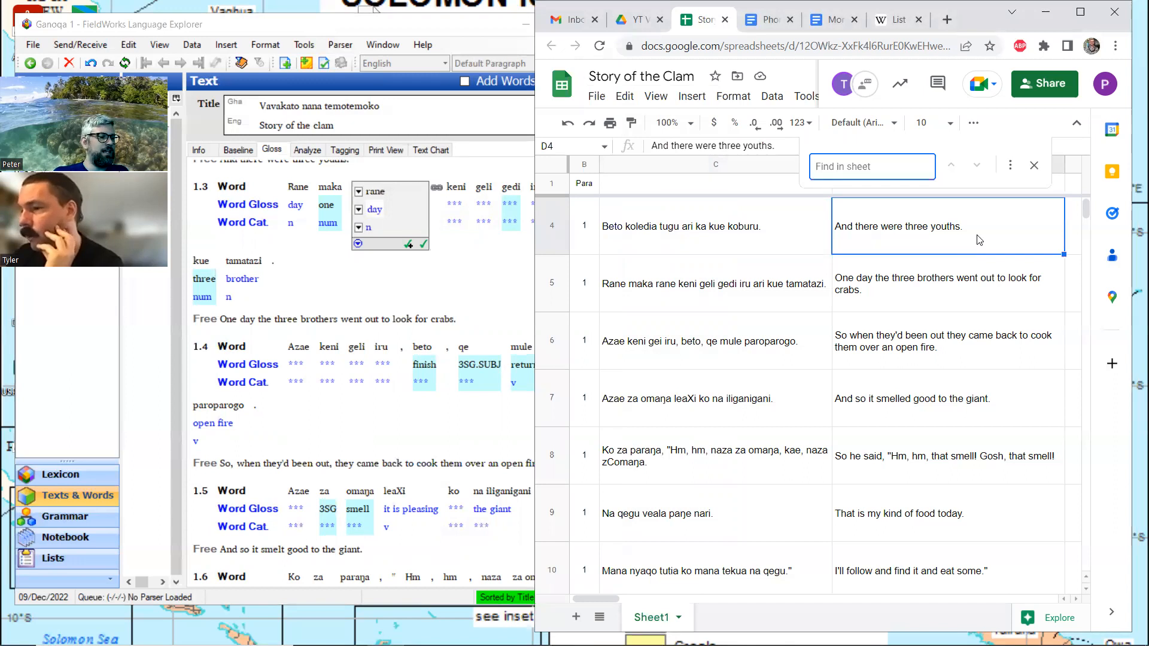
{"action": "type", "text": "keni"}
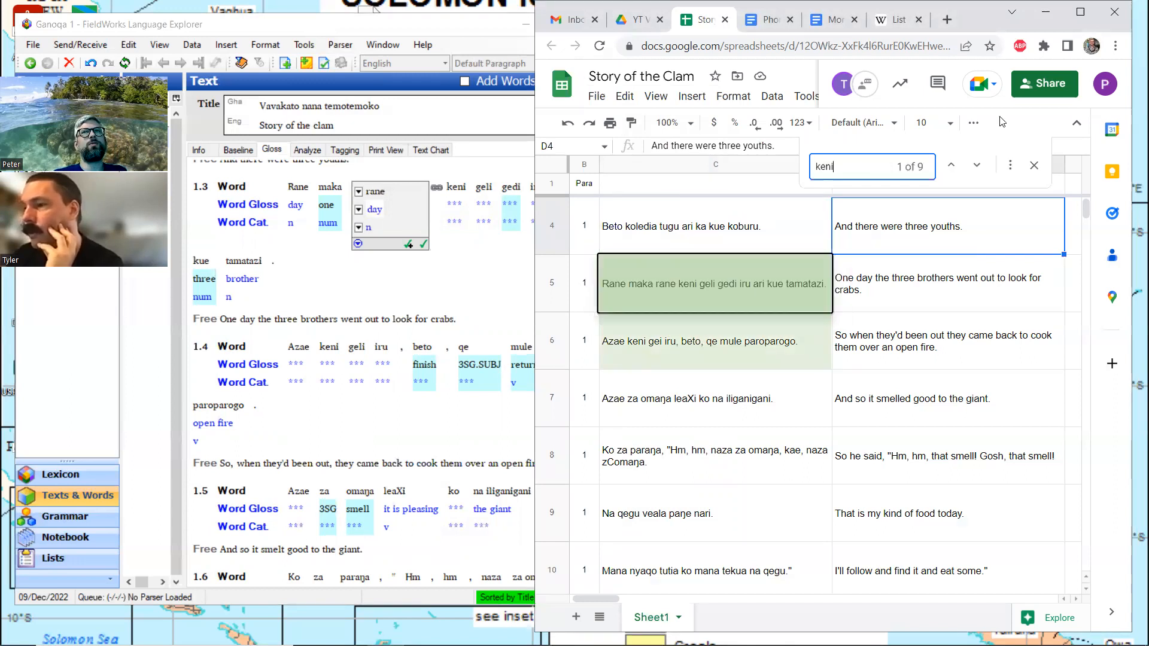
{"action": "left_click", "coordinate": [1080, 12]}
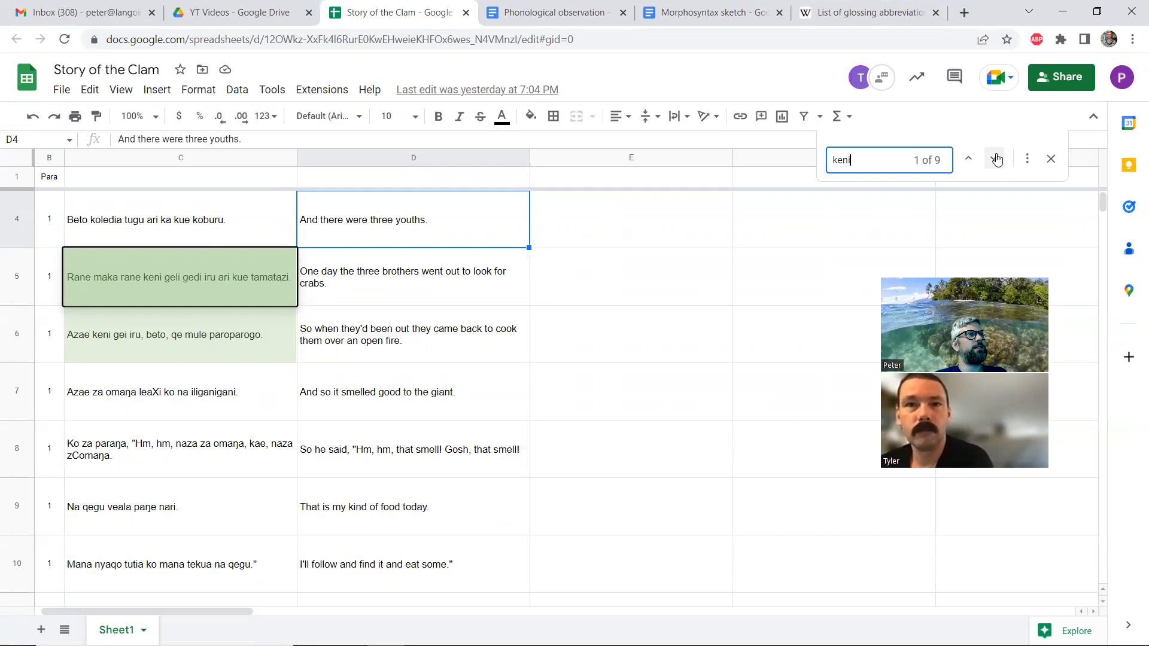
{"action": "left_click", "coordinate": [997, 159]}
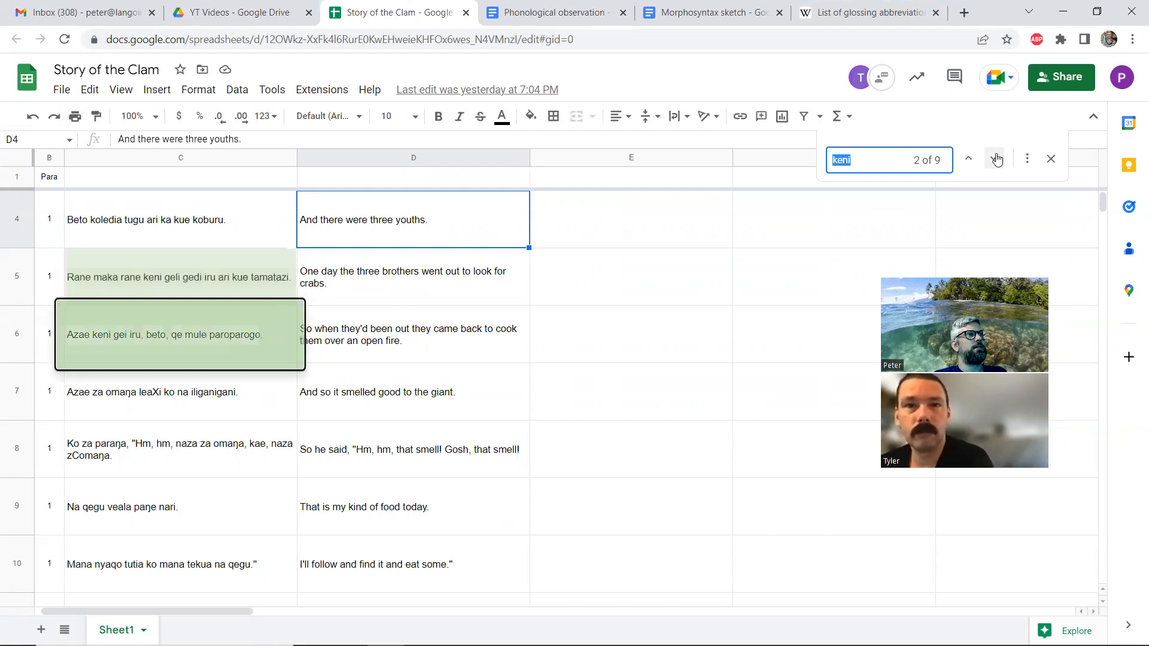
{"action": "left_click", "coordinate": [996, 159]}
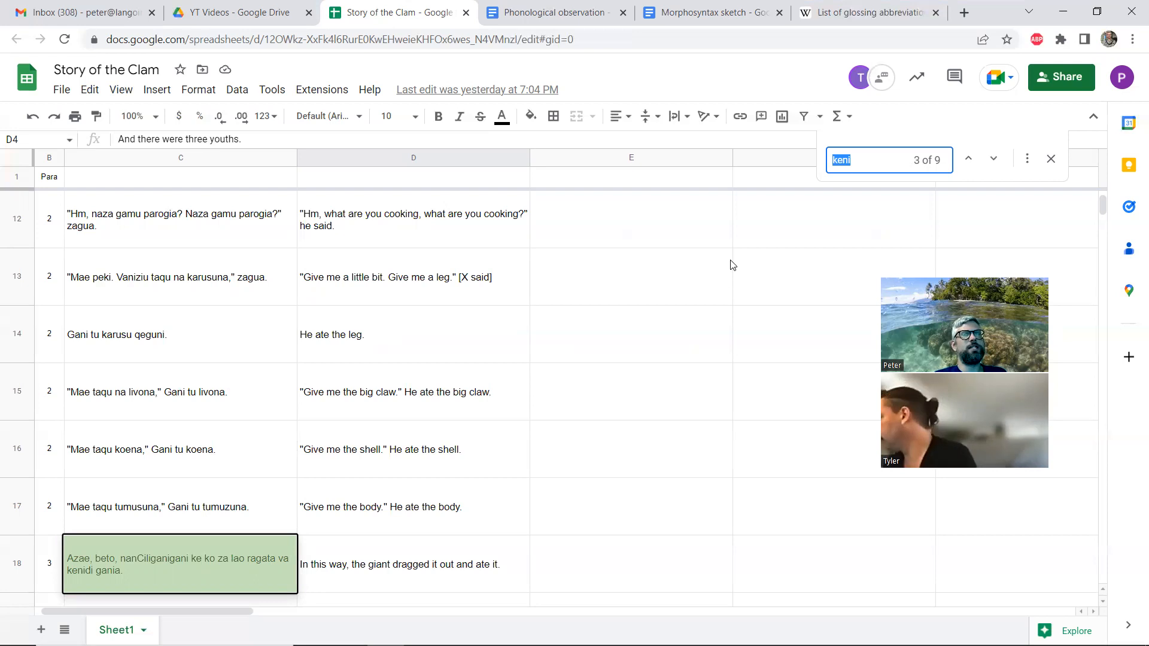
{"action": "left_click", "coordinate": [997, 162]}
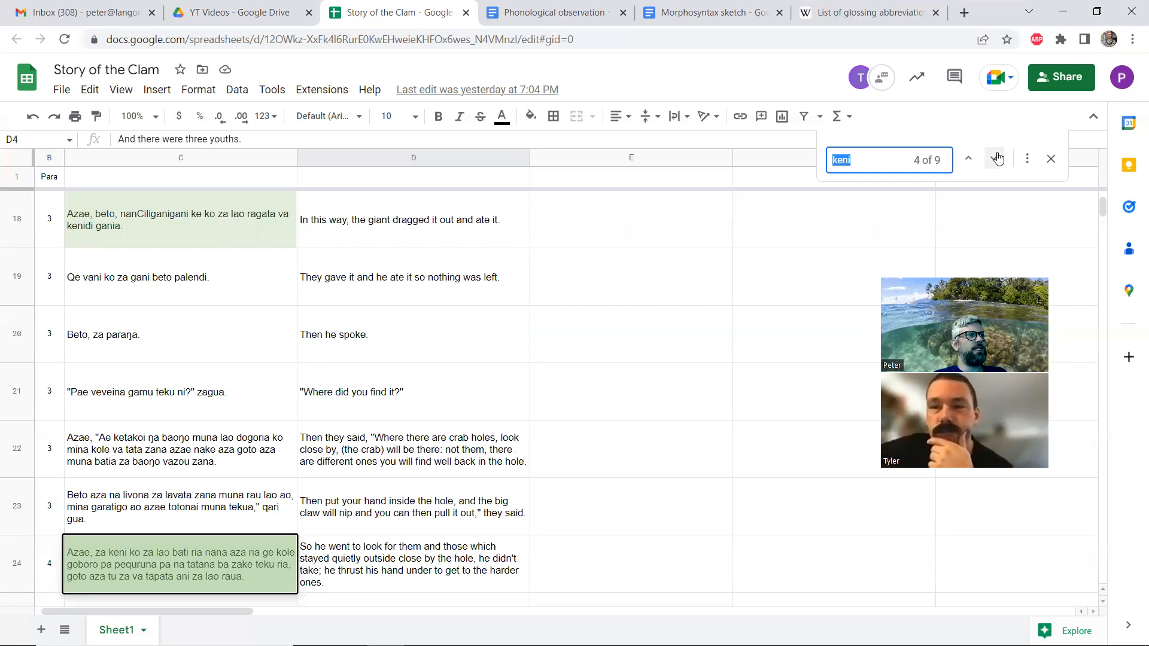
{"action": "left_click", "coordinate": [998, 158]}
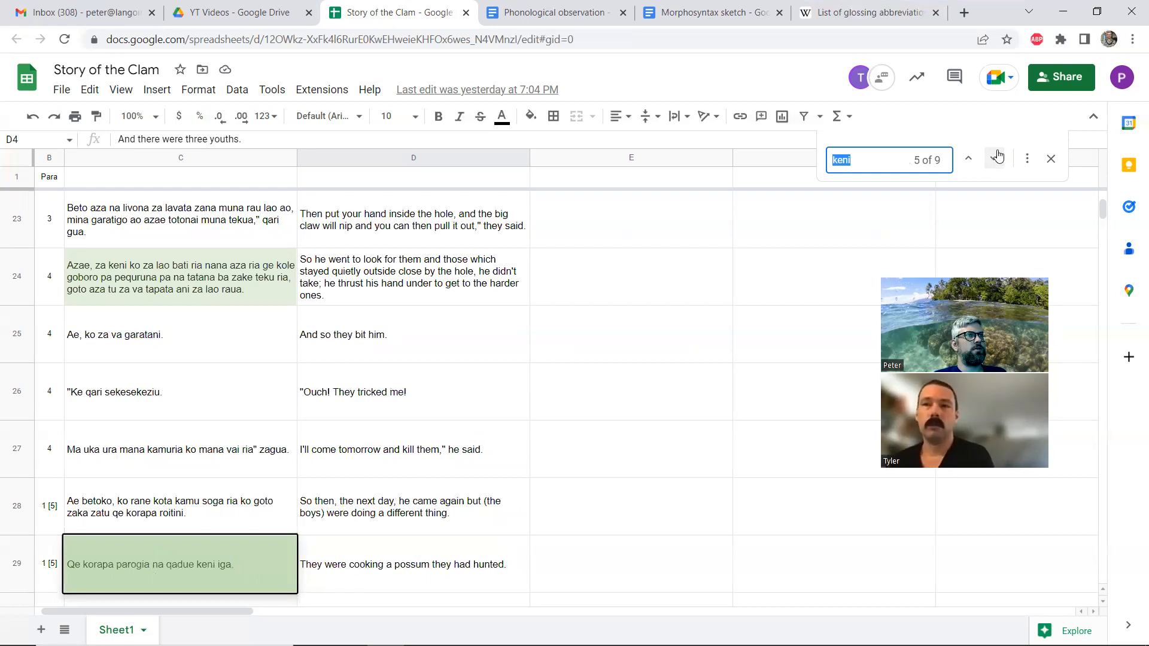
Restore the spreadsheet window's smaller size, return to the FieldWorks interlinear text, and open gedi in line 1.3 for glossing
{"action": "left_click", "coordinate": [1103, 6]}
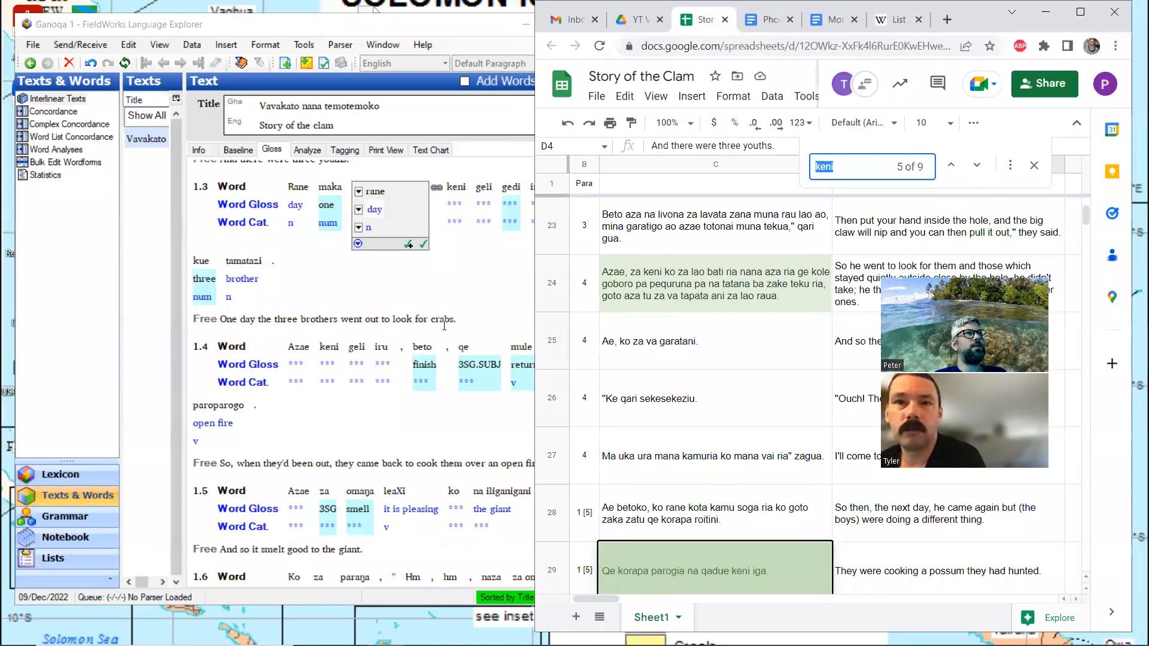
{"action": "left_click", "coordinate": [444, 325]}
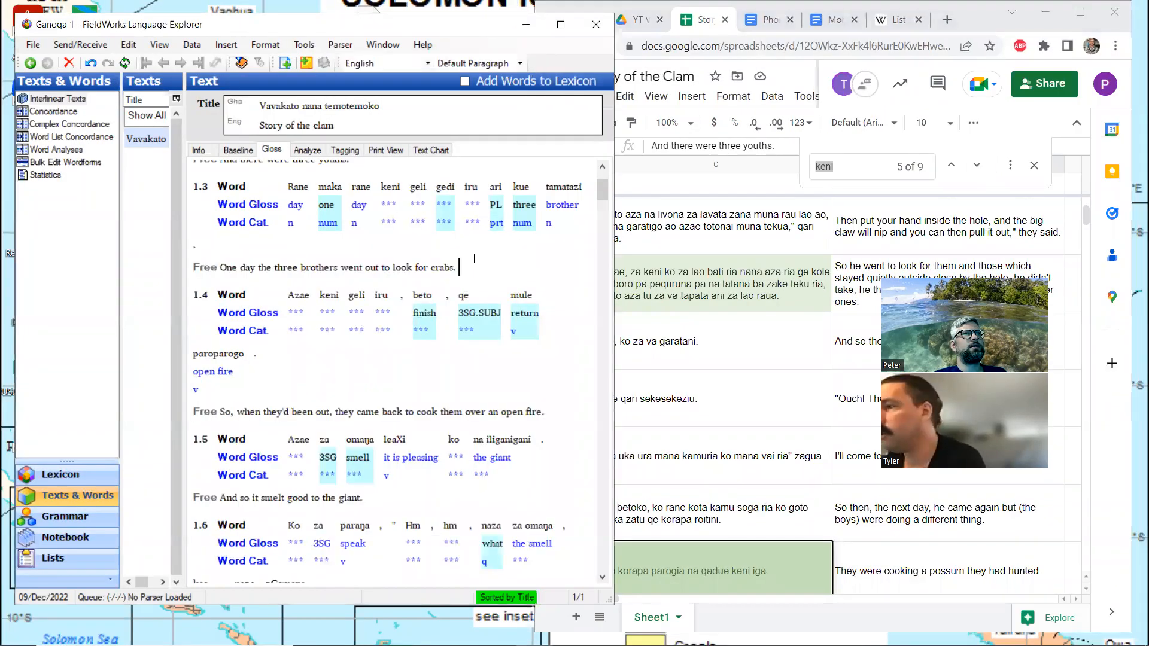
{"action": "left_click", "coordinate": [444, 206]}
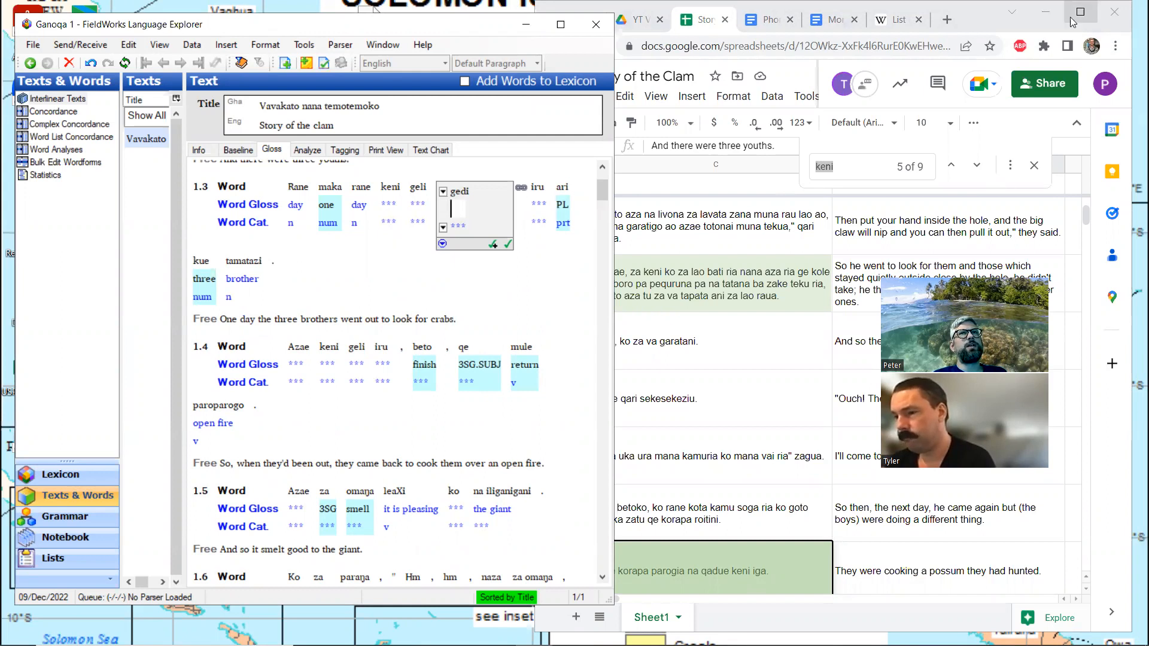
Return to the spreadsheet at full size, search for "gedi", and compare its occurrences with their English translations
{"action": "left_click", "coordinate": [1091, 13]}
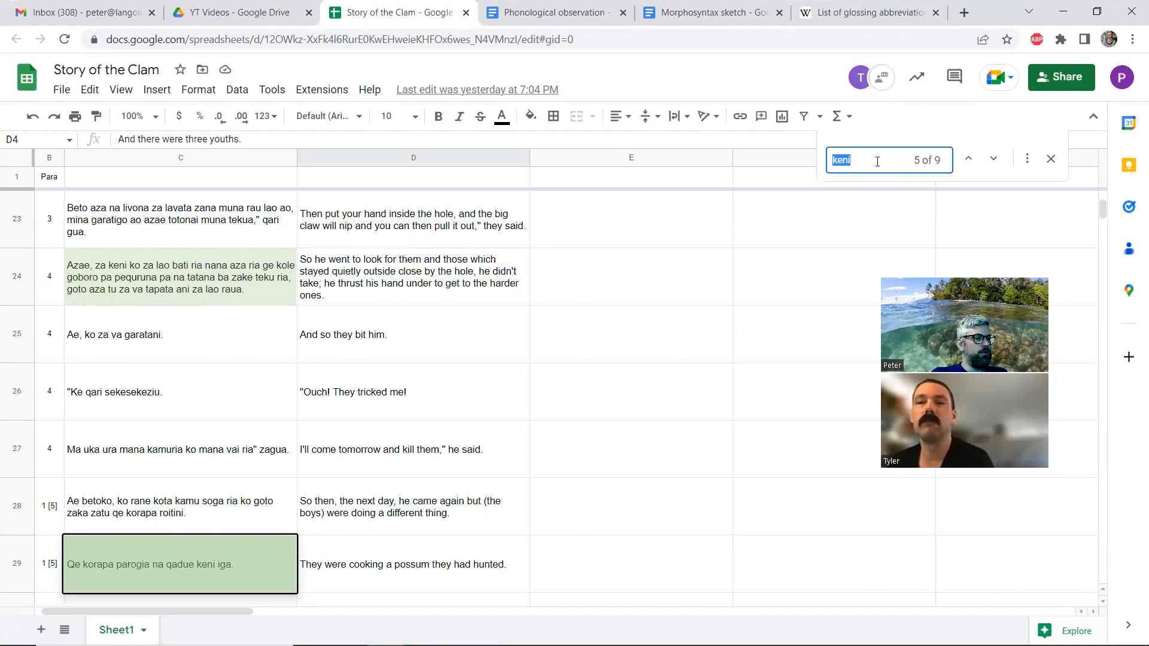
{"action": "type", "text": "gedi"}
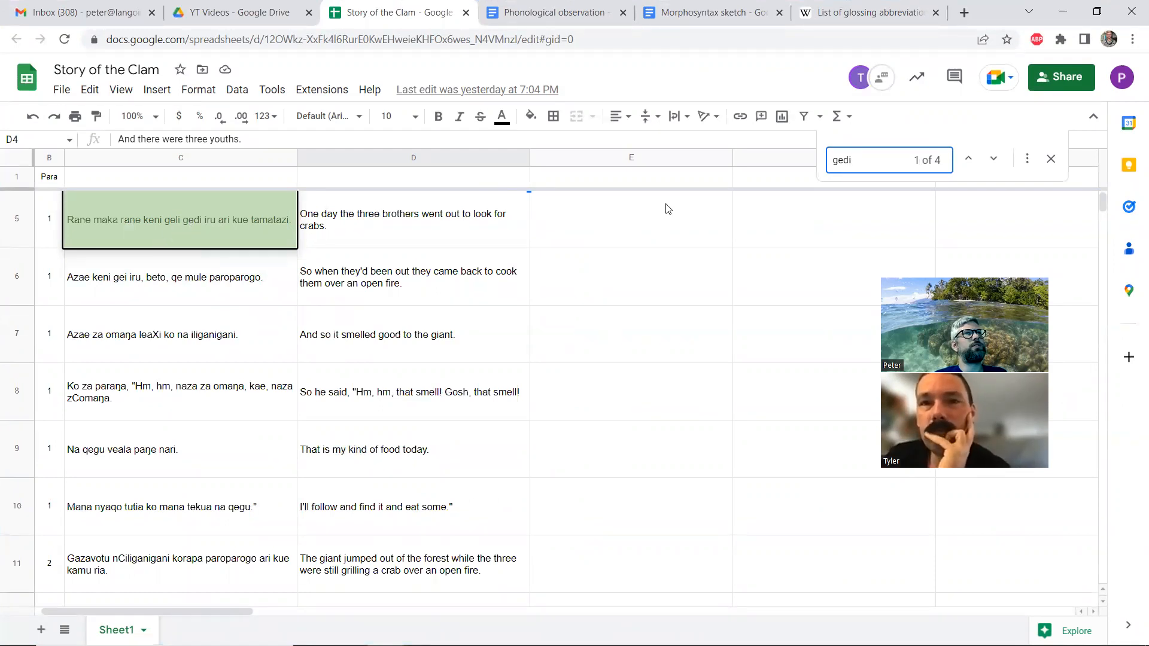
{"action": "left_click", "coordinate": [994, 159]}
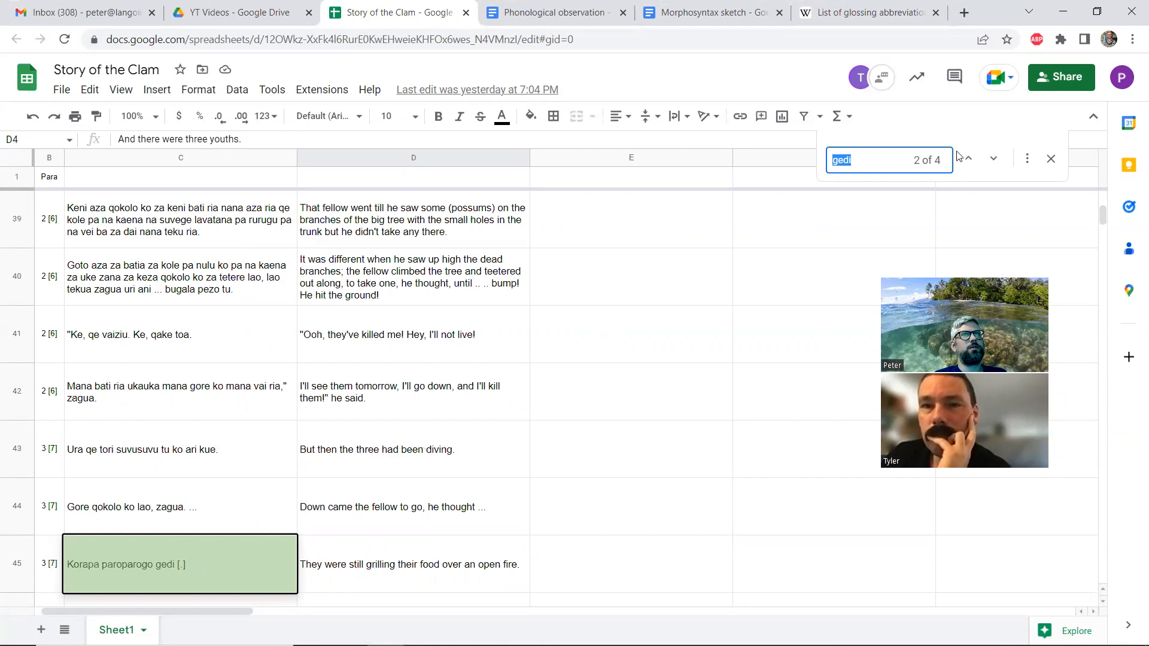
{"action": "left_click", "coordinate": [991, 160]}
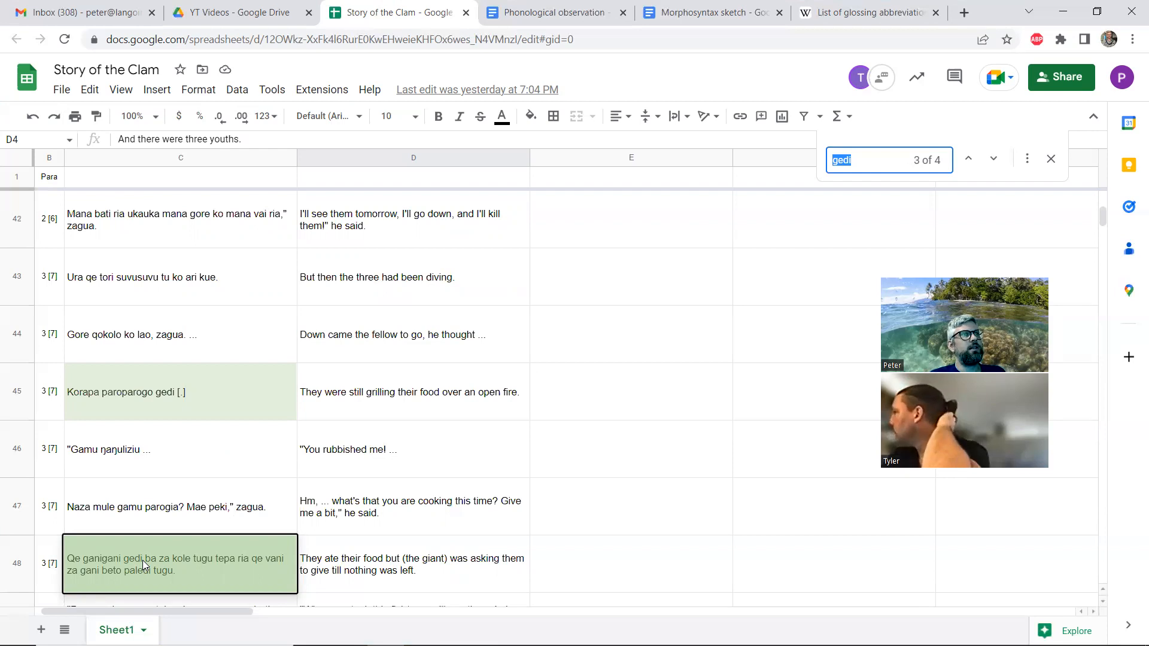
{"action": "left_click", "coordinate": [997, 158]}
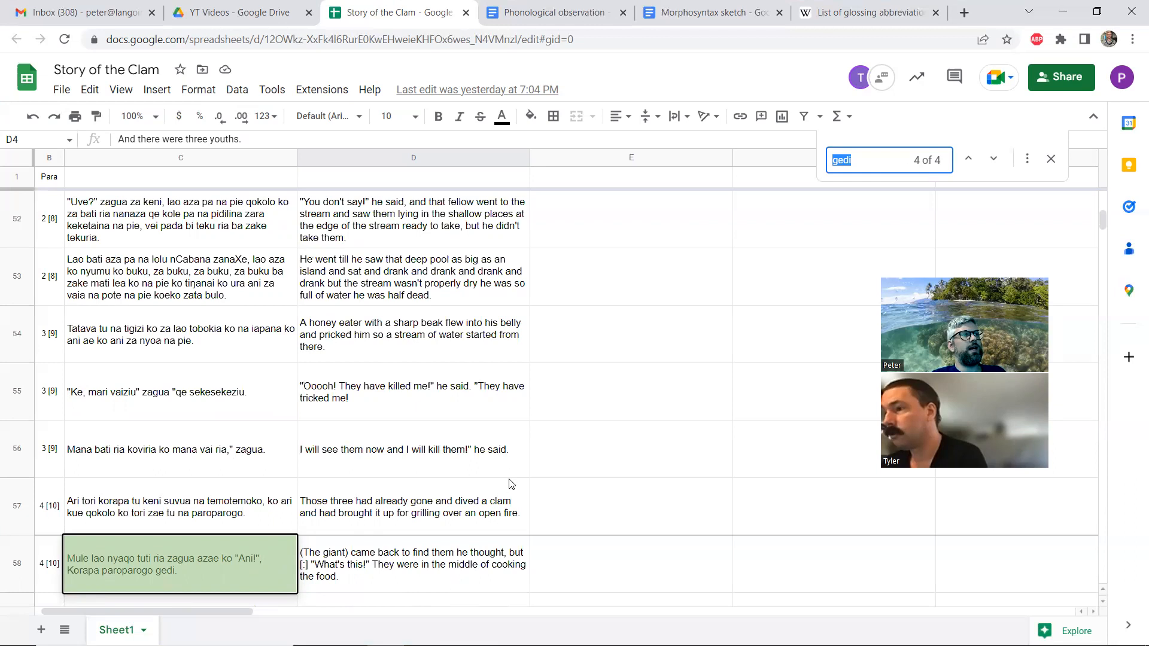
{"action": "left_click", "coordinate": [968, 159]}
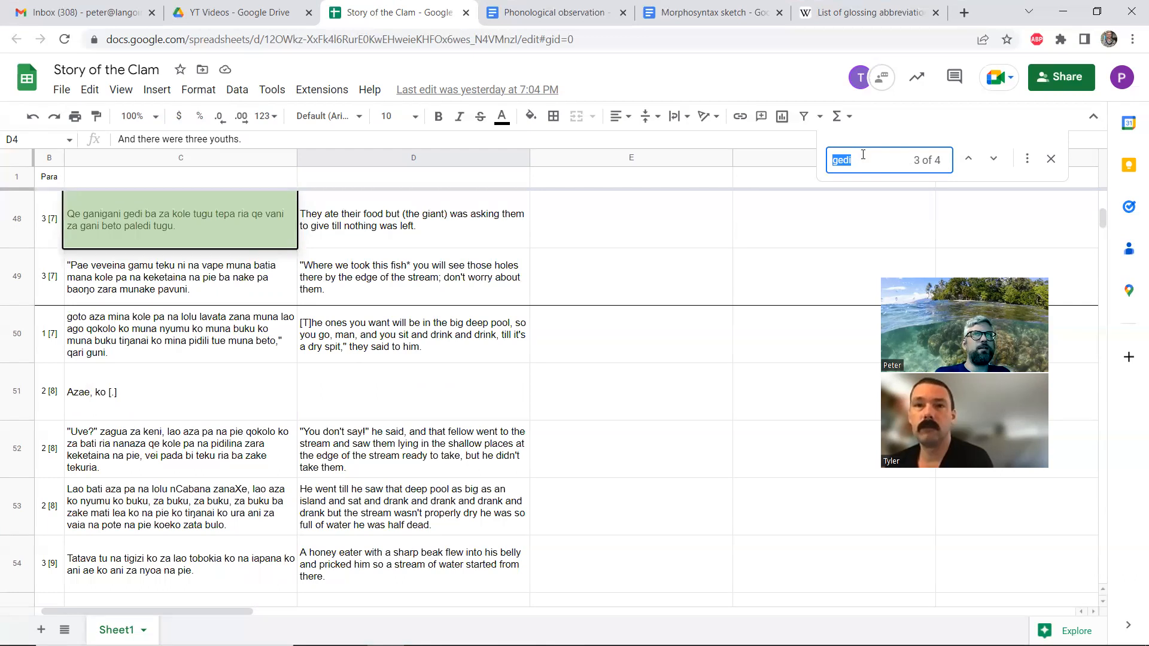
Search the spreadsheet for "di" and examine the match in row 18 alongside its page and paragraph columns
{"action": "type", "text": "di"}
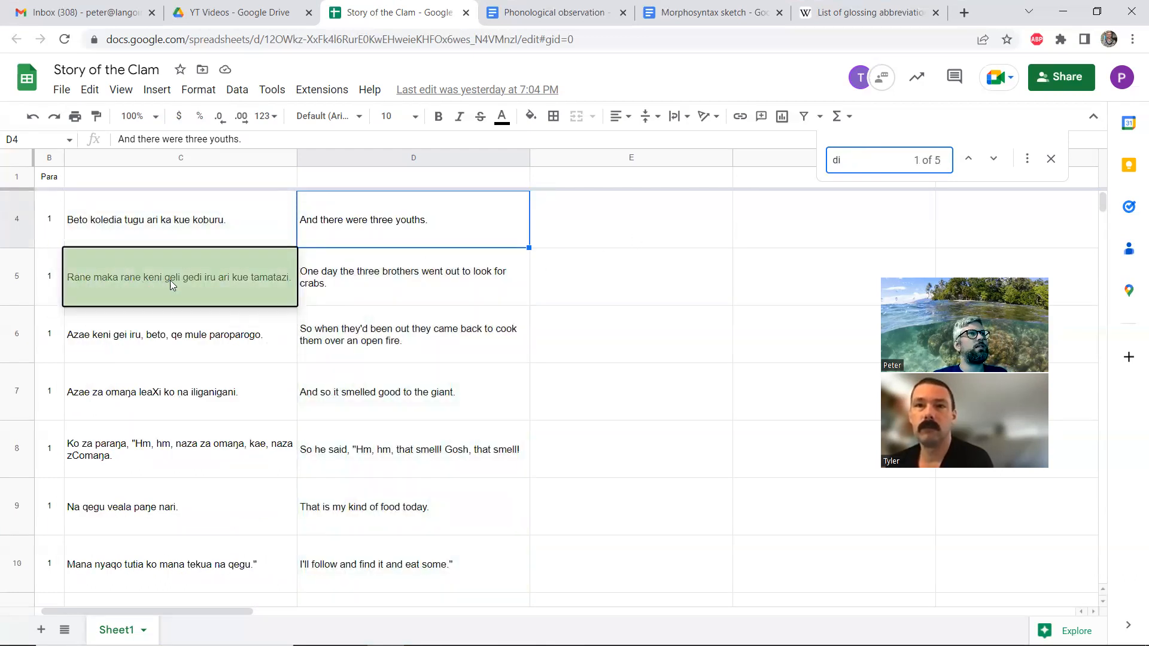
{"action": "left_click", "coordinate": [1002, 159]}
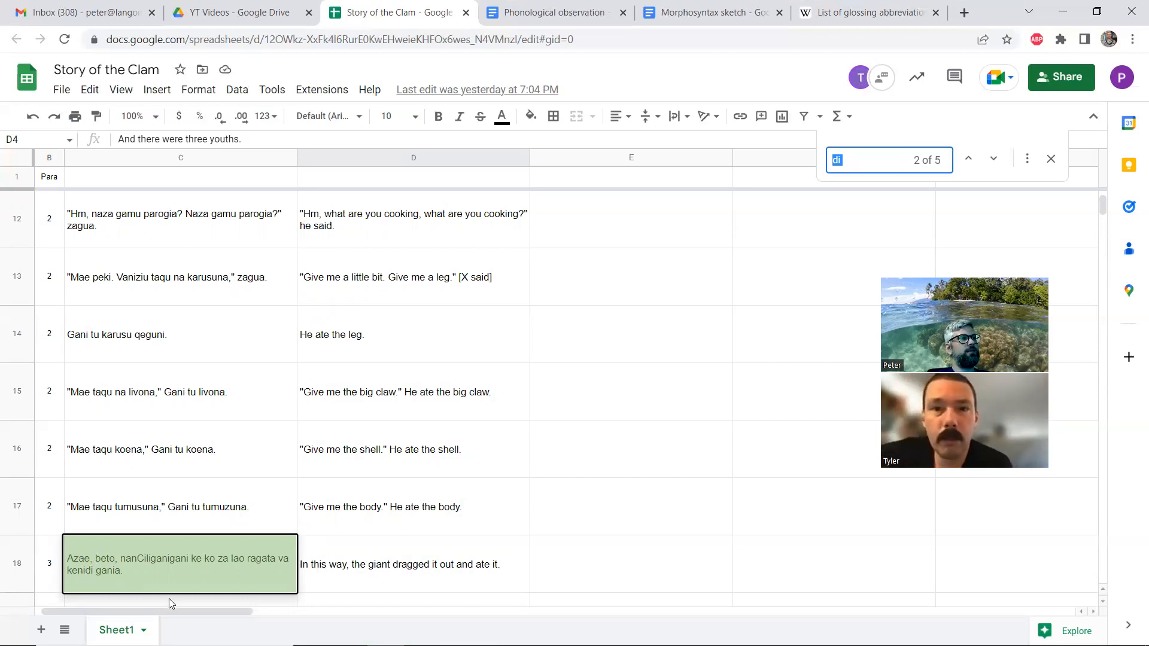
{"action": "left_click_drag", "start_coordinate": [141, 616], "coordinate": [137, 616]}
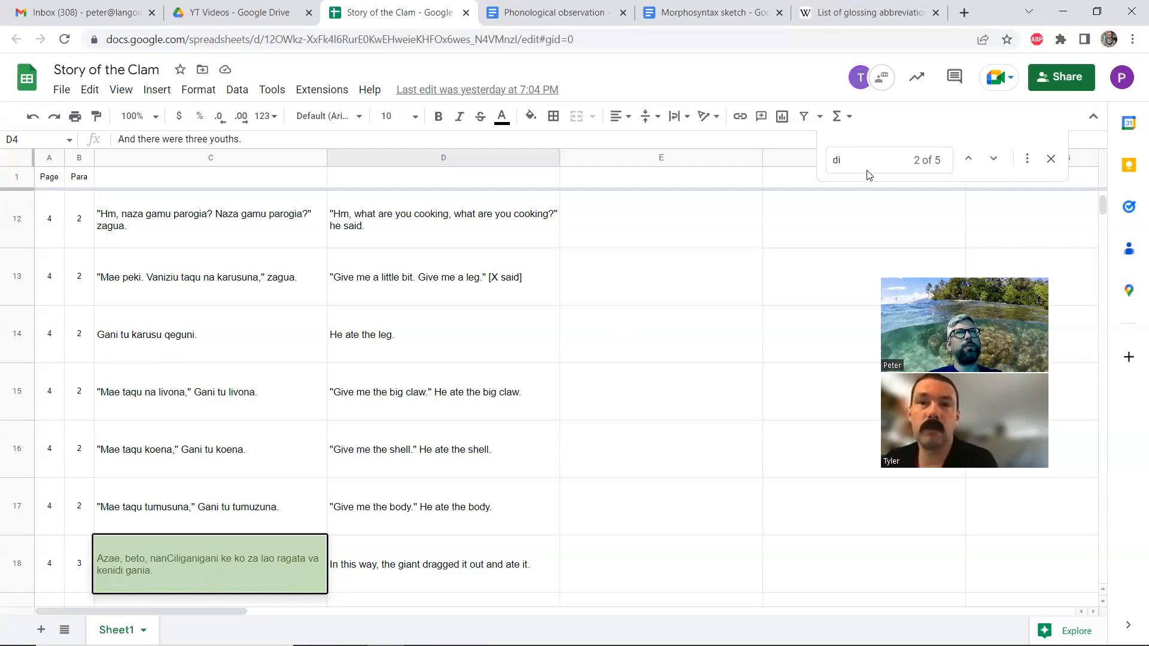
Search the spreadsheet for "dia" and examine the matching sentence in row 4 with its neighbouring lines
{"action": "key", "text": "ctrl+f"}
{"action": "type", "text": "dia"}
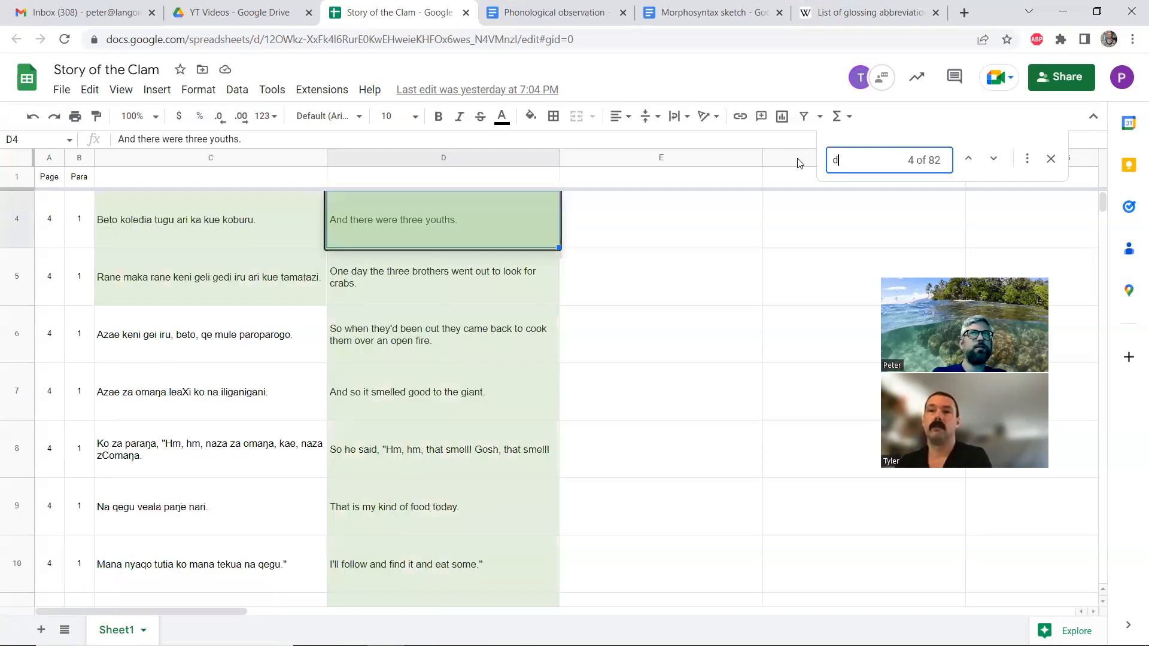
{"action": "left_click", "coordinate": [969, 158]}
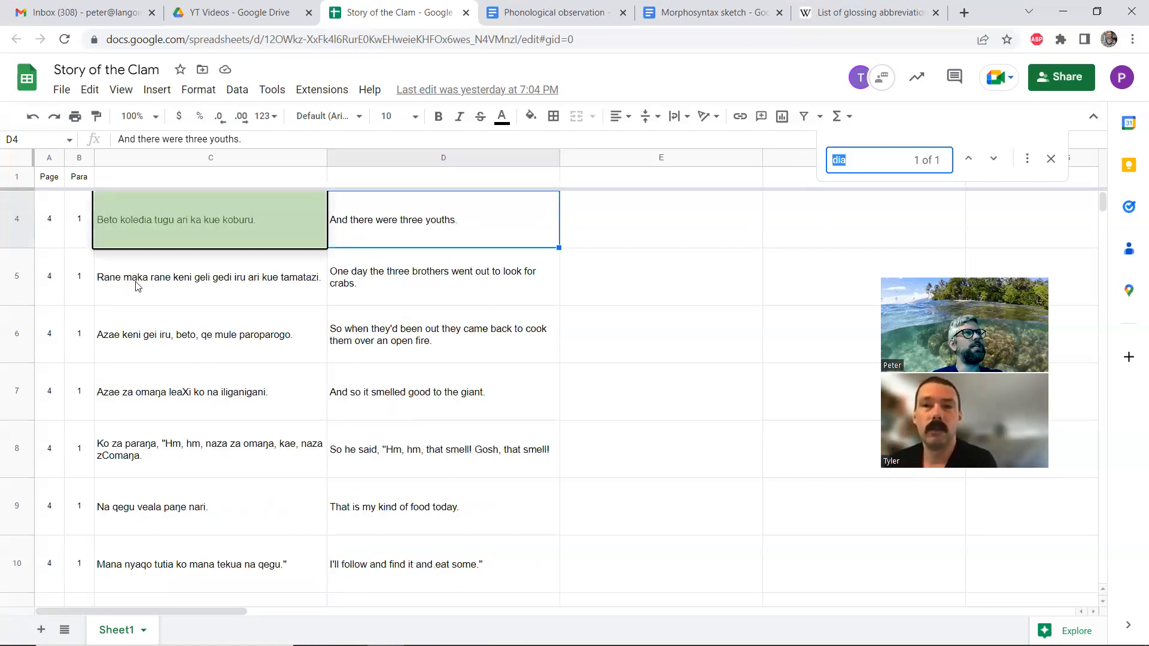
{"action": "scroll", "coordinate": [138, 281], "scroll_direction": "up", "scroll_amount": 1}
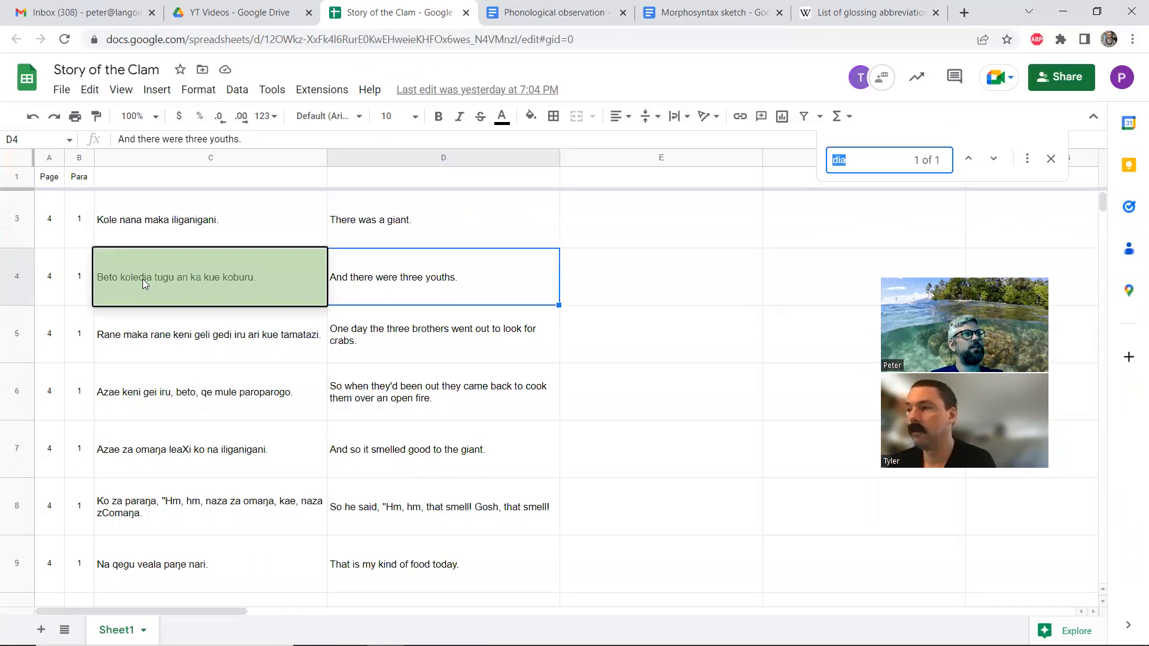
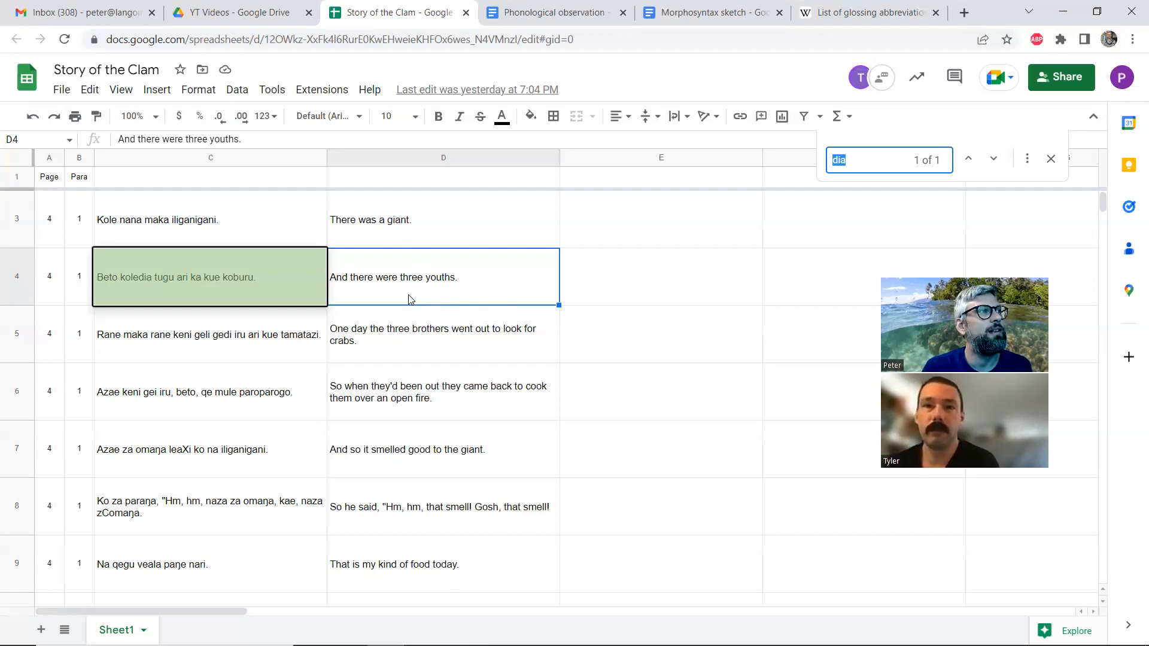
Restore the spreadsheet window's smaller size, return to the FieldWorks interlinear text, and examine the glosses in lines 1.2 to 1.4
{"action": "left_click", "coordinate": [1096, 11]}
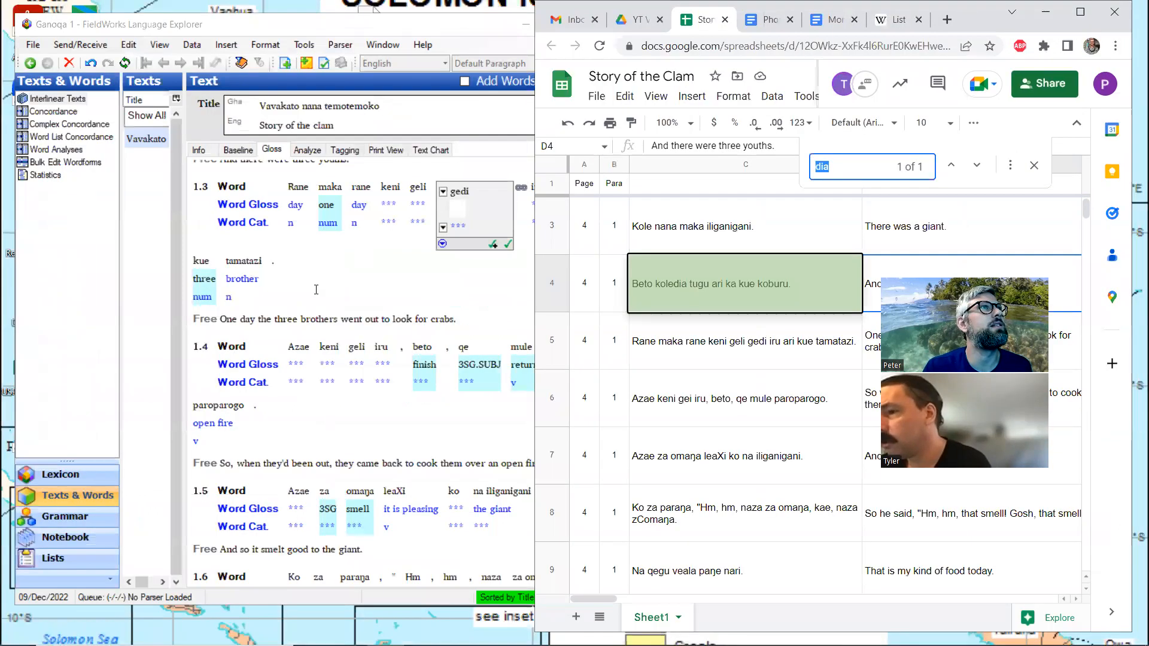
{"action": "left_click", "coordinate": [316, 289]}
{"action": "left_click", "coordinate": [461, 318]}
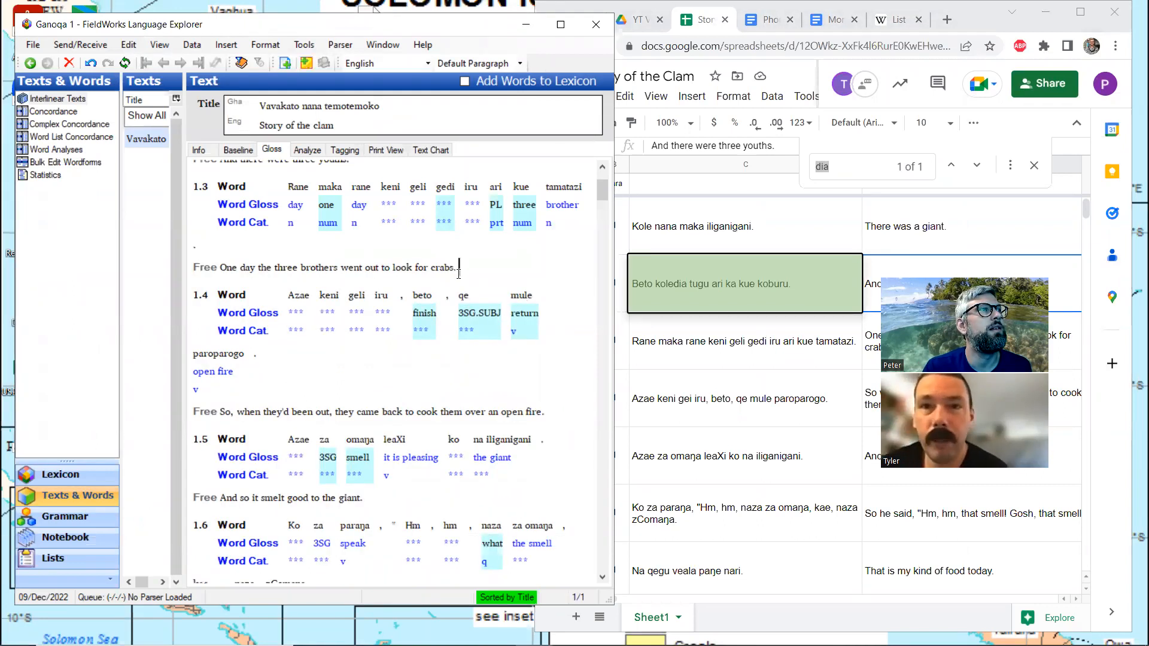
{"action": "scroll", "coordinate": [458, 274], "scroll_direction": "down", "scroll_amount": 15}
{"action": "scroll", "coordinate": [459, 274], "scroll_direction": "up", "scroll_amount": 15}
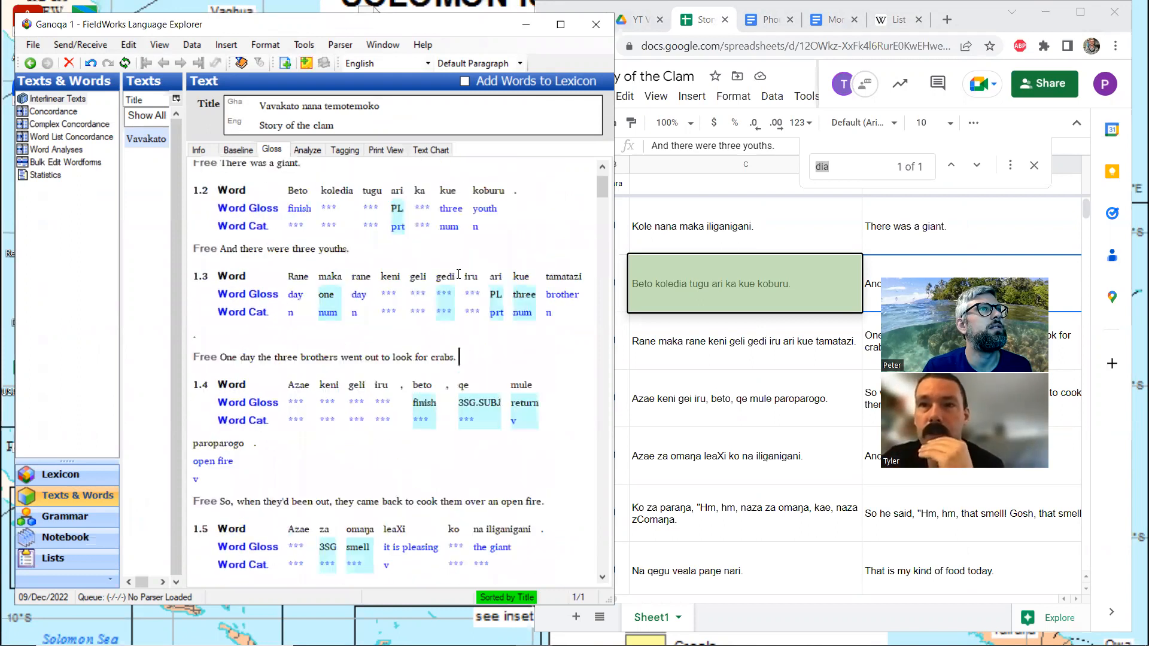
{"action": "scroll", "coordinate": [459, 274], "scroll_direction": "down", "scroll_amount": 3}
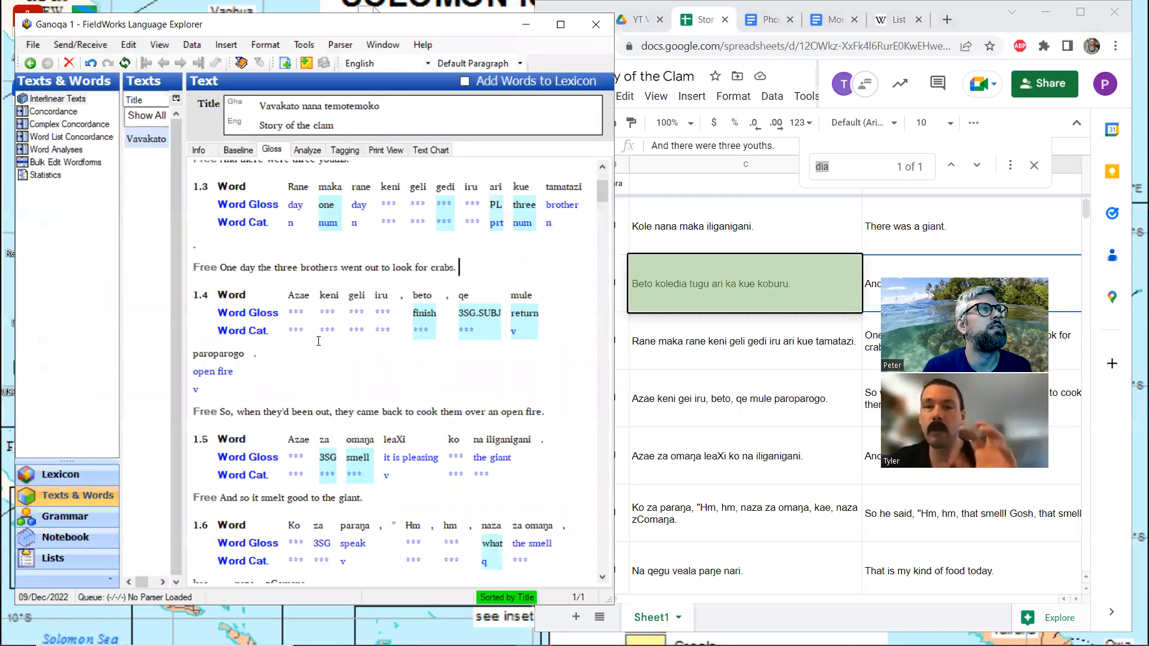
{"action": "scroll", "coordinate": [318, 341], "scroll_direction": "up", "scroll_amount": 3}
{"action": "left_click", "coordinate": [465, 347]}
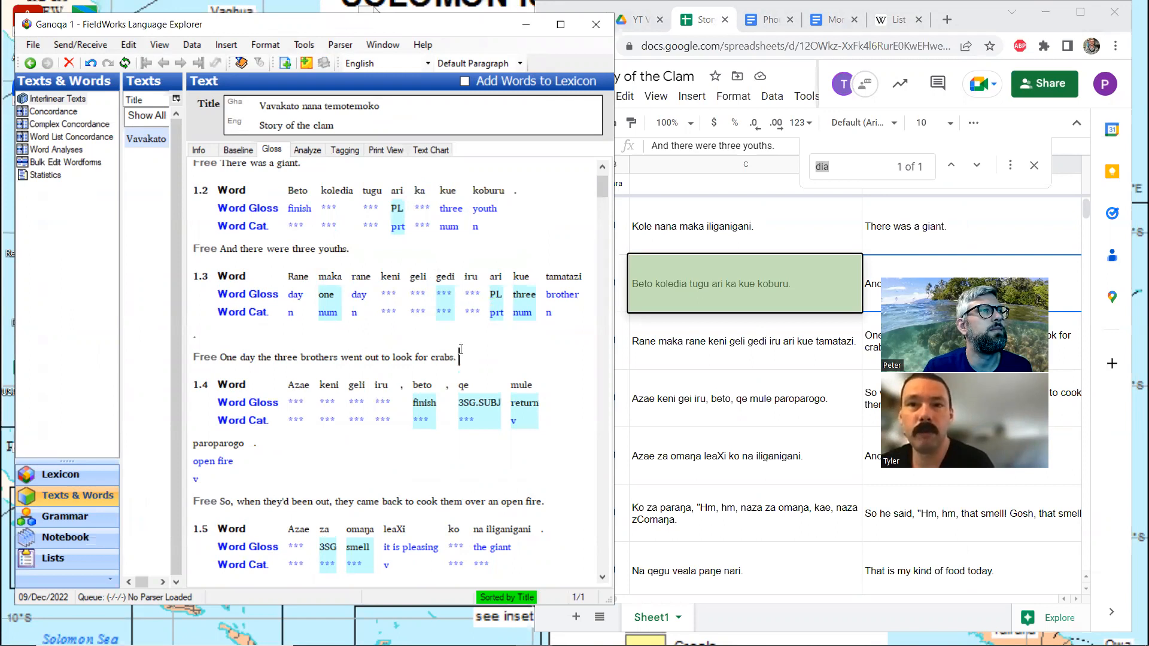
Read on through lines 1.5 to 2.1 of the interlinear text, comparing the word glosses with the free translations
{"action": "scroll", "coordinate": [460, 349], "scroll_direction": "down", "scroll_amount": 3}
{"action": "scroll", "coordinate": [461, 350], "scroll_direction": "down", "scroll_amount": 3}
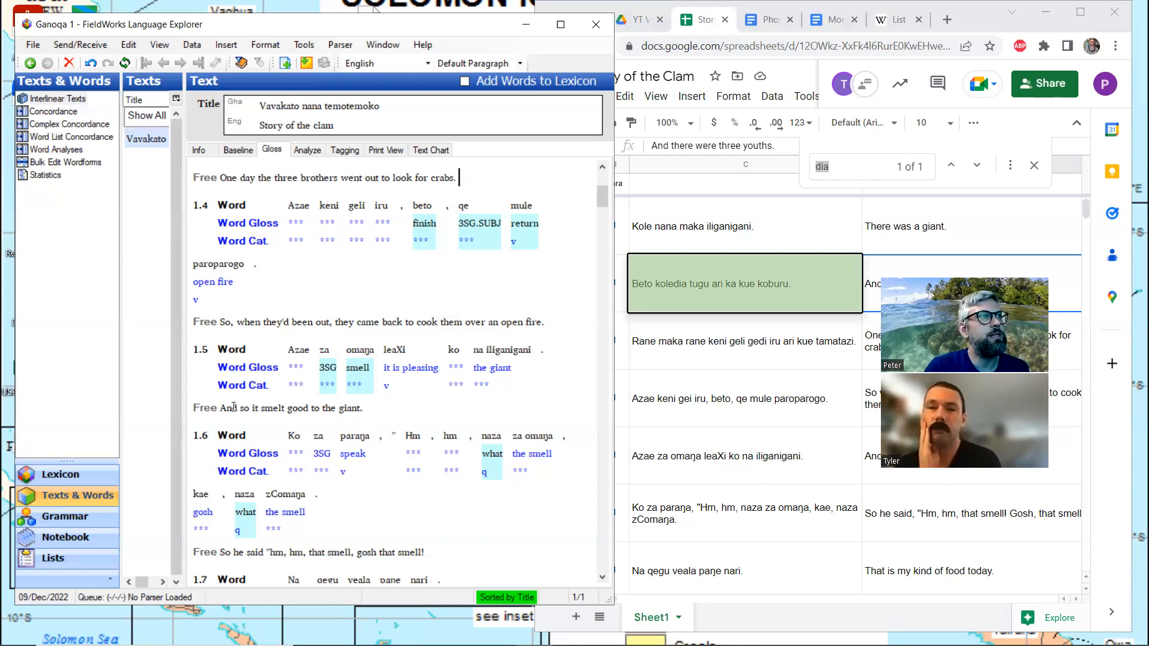
{"action": "left_click_drag", "start_coordinate": [242, 408], "coordinate": [363, 409]}
{"action": "left_click", "coordinate": [363, 410]}
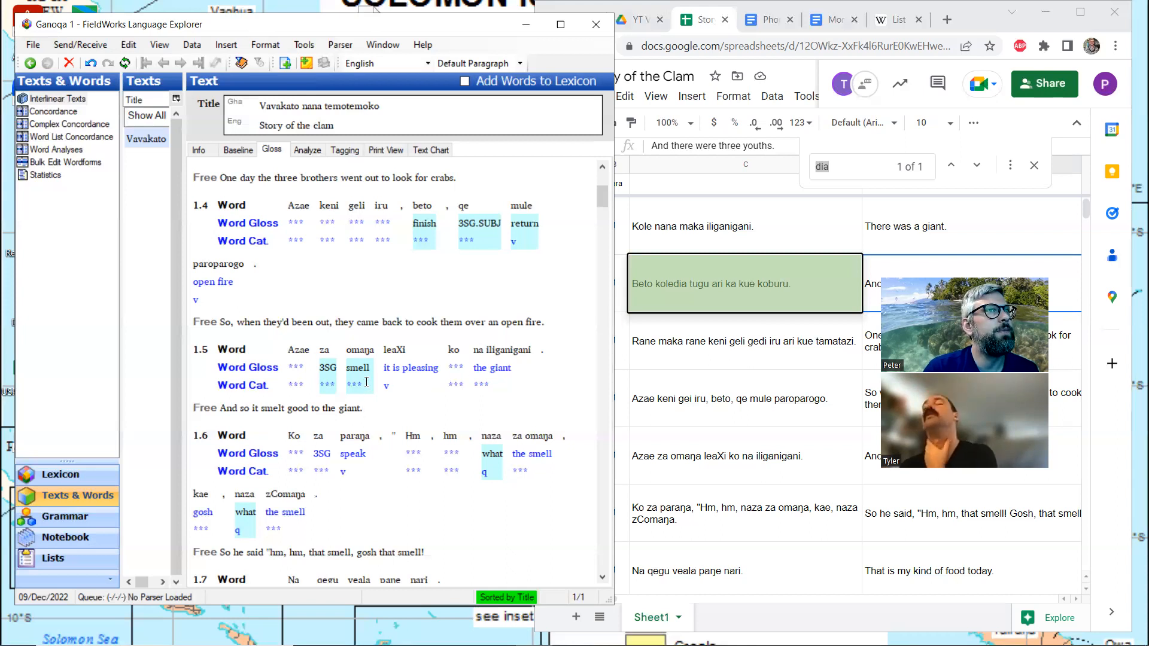
{"action": "scroll", "coordinate": [365, 384], "scroll_direction": "down", "scroll_amount": 3}
{"action": "scroll", "coordinate": [366, 382], "scroll_direction": "down", "scroll_amount": 6}
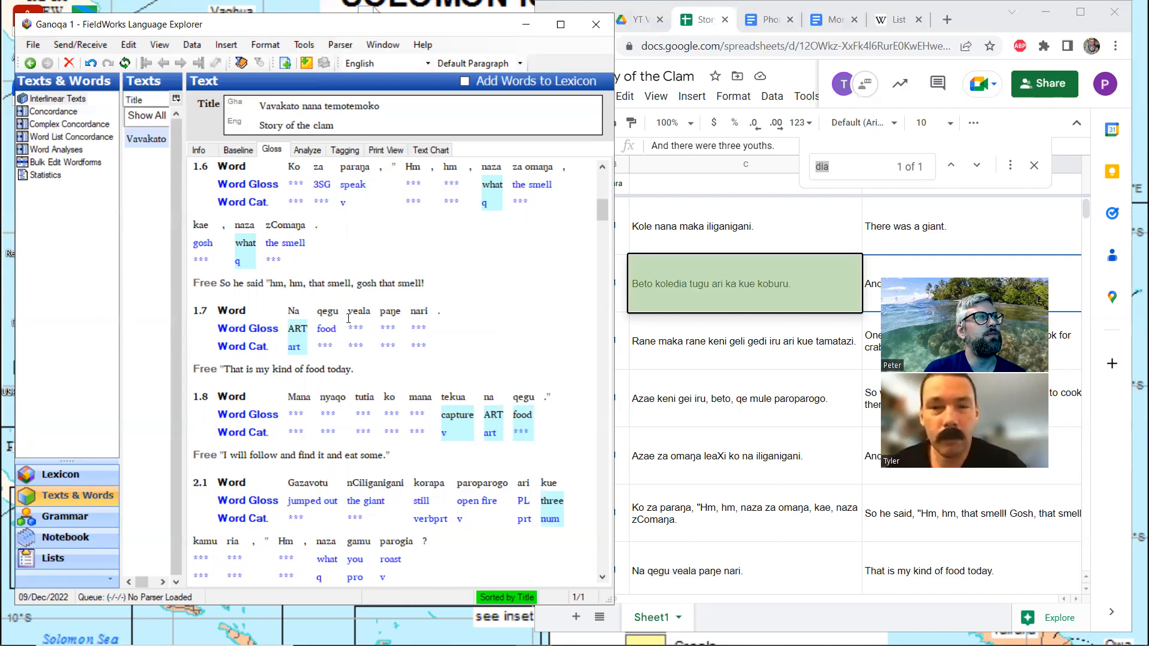
{"action": "scroll", "coordinate": [353, 318], "scroll_direction": "down", "scroll_amount": 3}
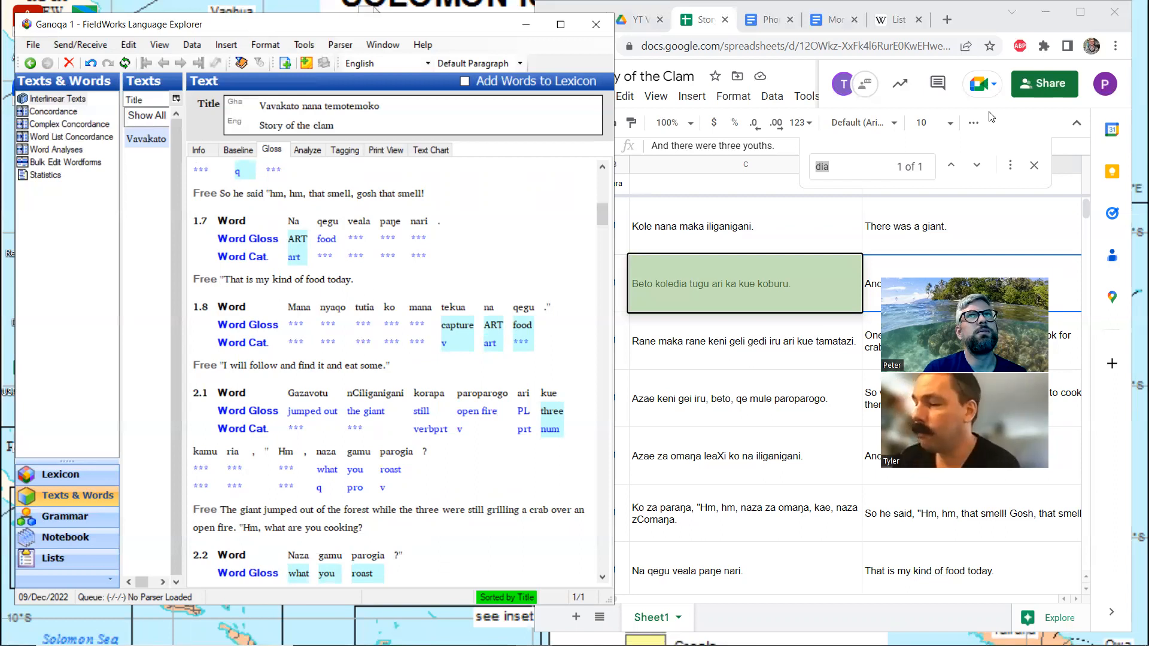
Return to the spreadsheet at full size, search for "tuti", and compare its occurrences with their English translations
{"action": "left_click", "coordinate": [1080, 12]}
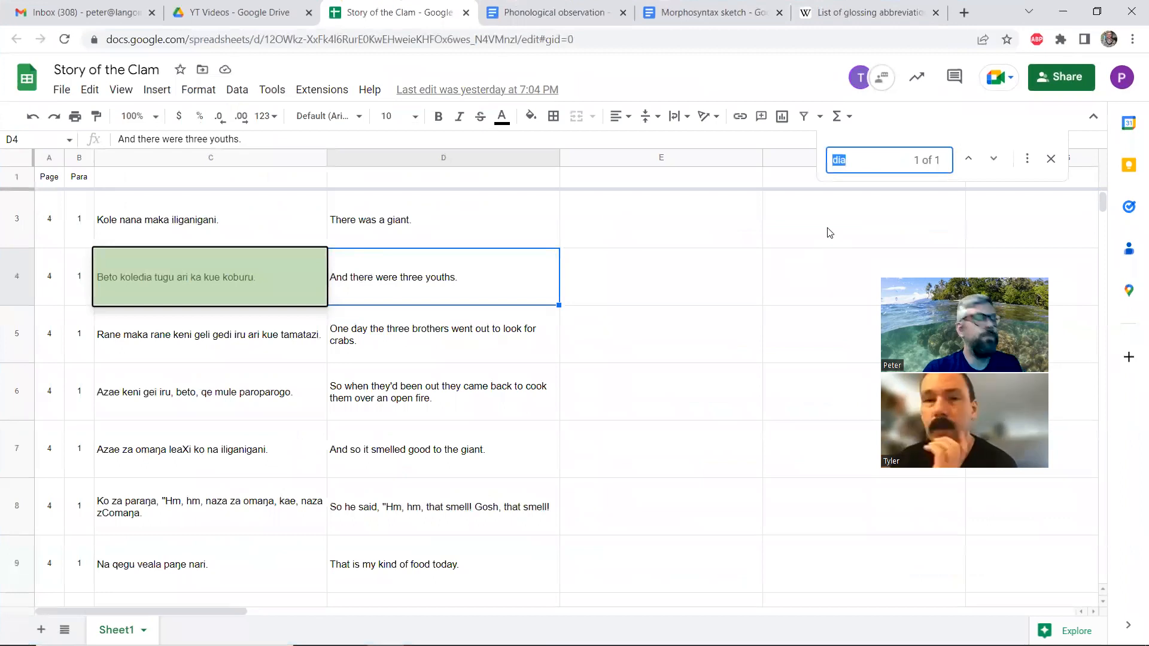
{"action": "type", "text": "tuti"}
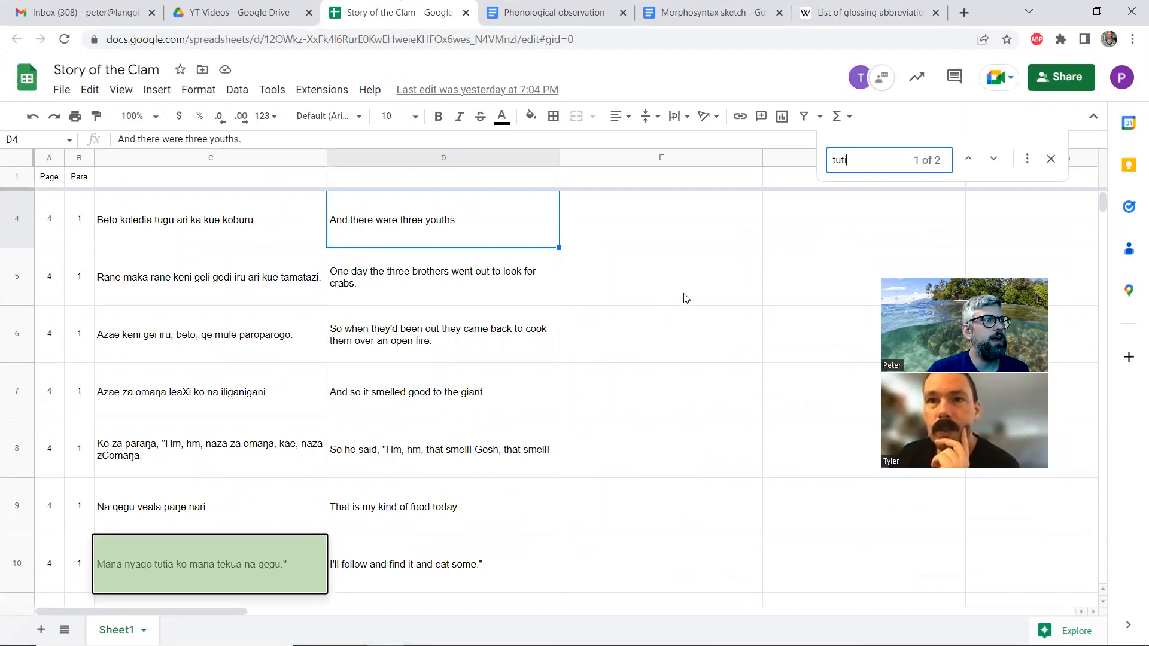
{"action": "left_click", "coordinate": [995, 160]}
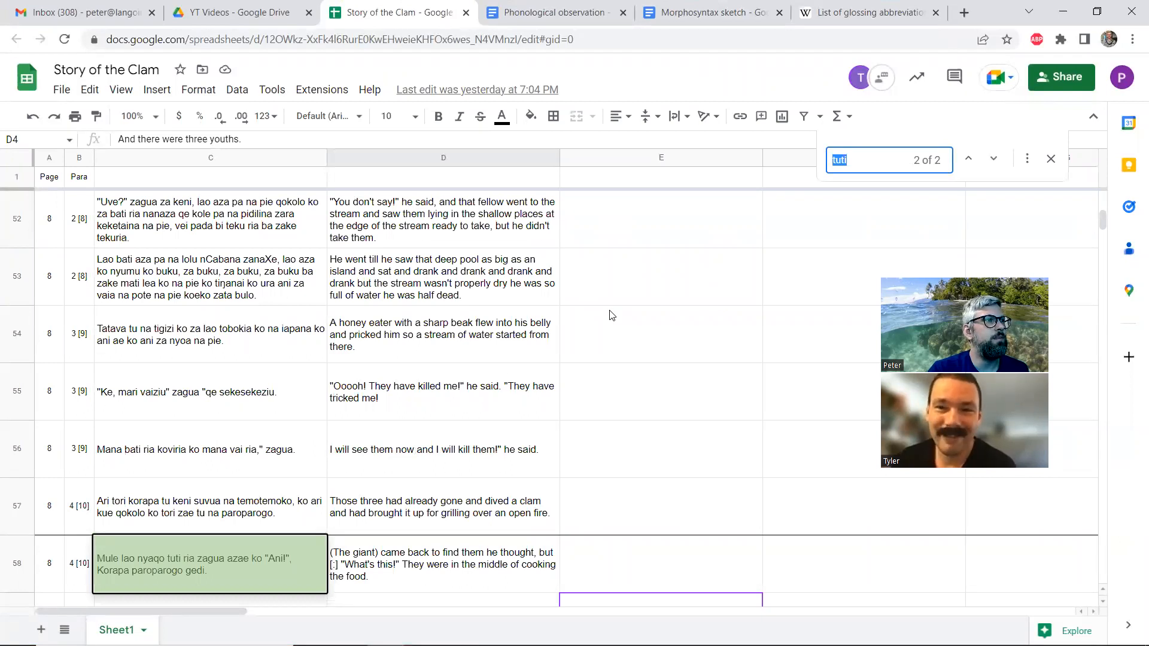
{"action": "left_click", "coordinate": [970, 159]}
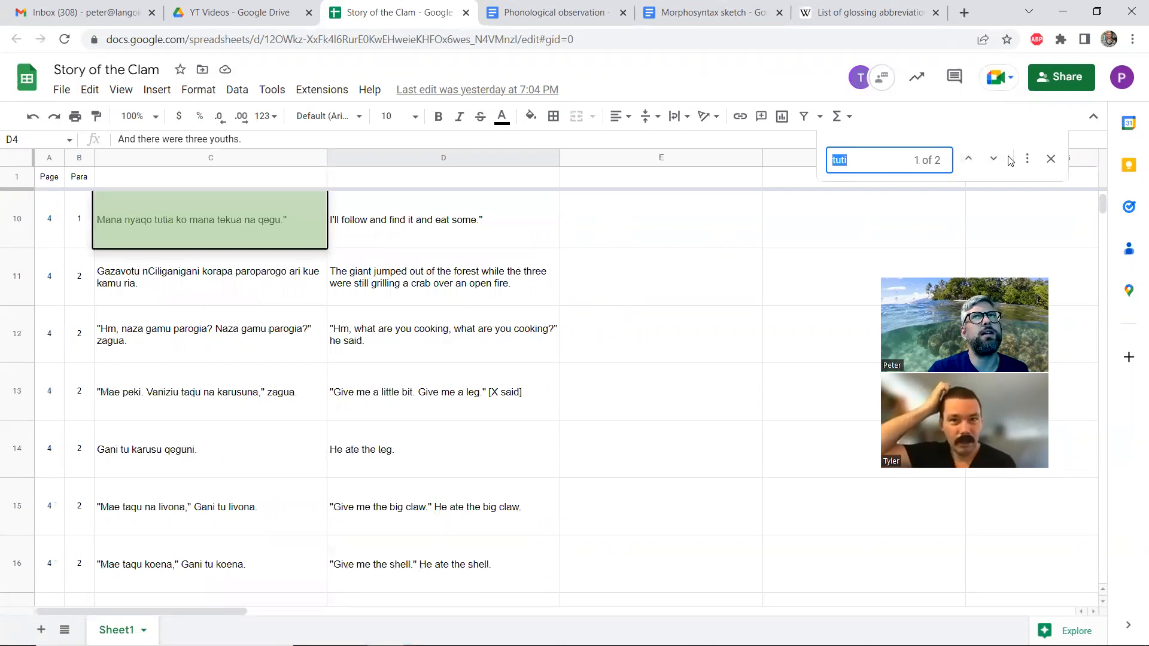
{"action": "left_click", "coordinate": [992, 160]}
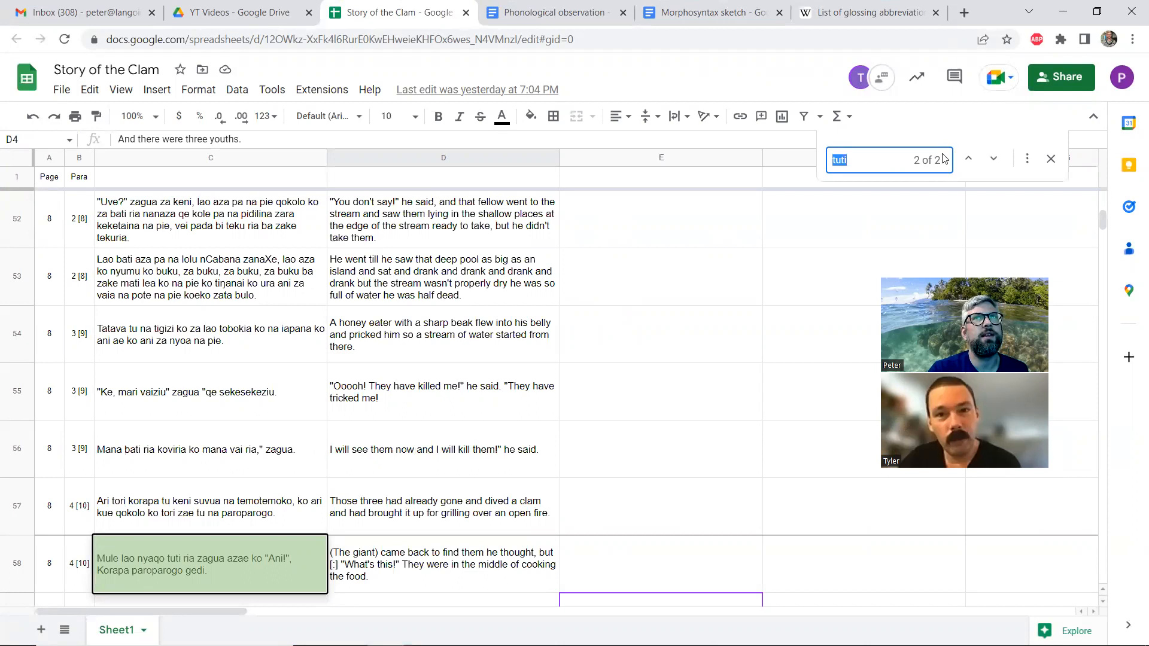
{"action": "left_click", "coordinate": [968, 161]}
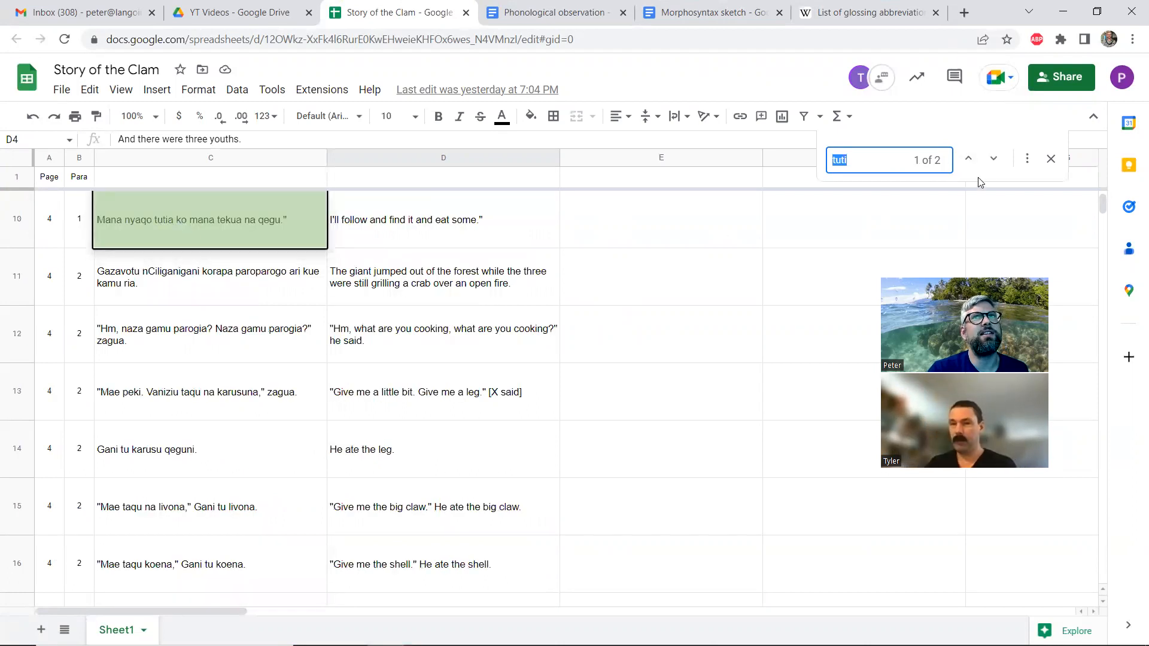
{"action": "left_click", "coordinate": [993, 158]}
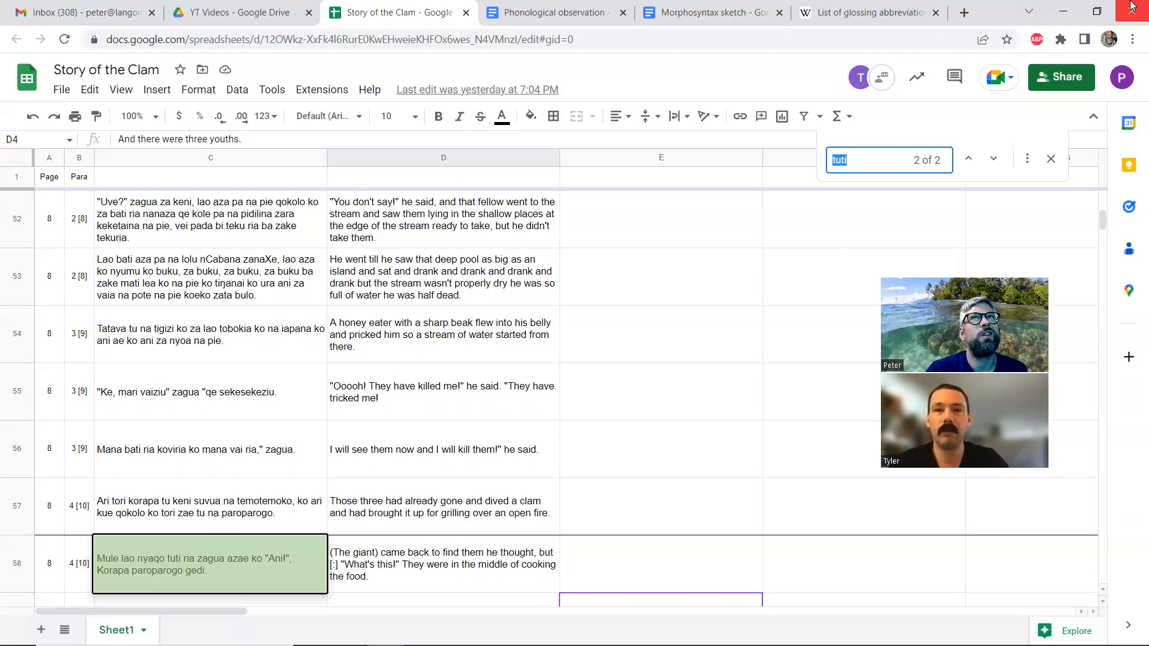
Go back to the FieldWorks interlinear text, locate ria after bati in line 4.1, and open it for glossing
{"action": "left_click", "coordinate": [1097, 11]}
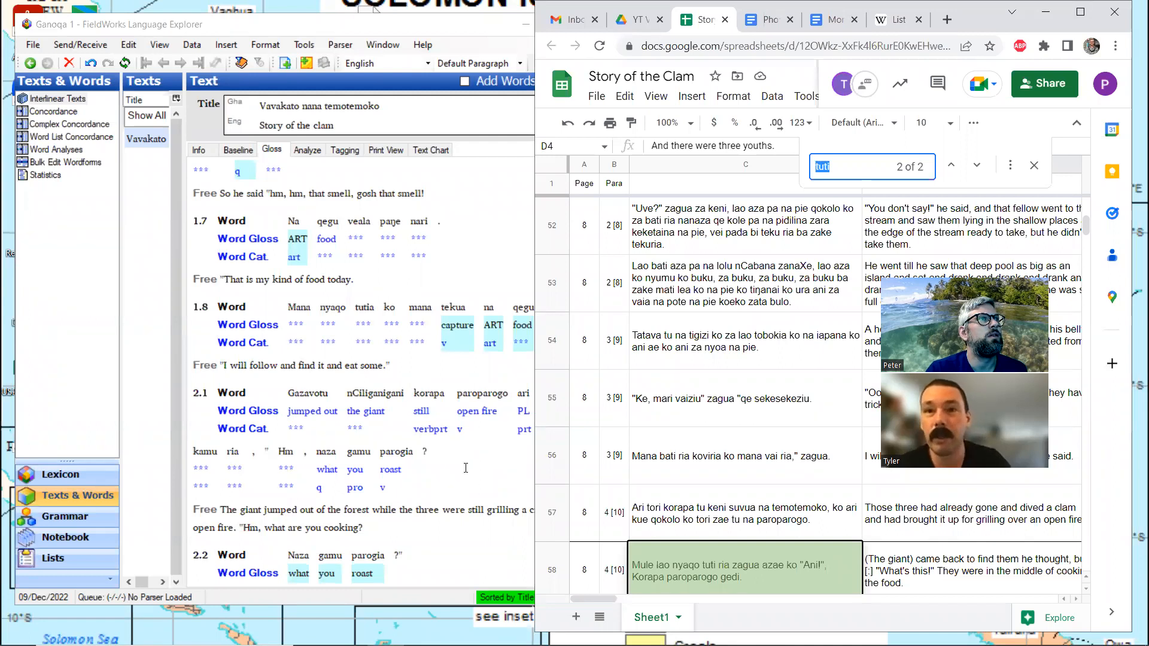
{"action": "left_click", "coordinate": [410, 358]}
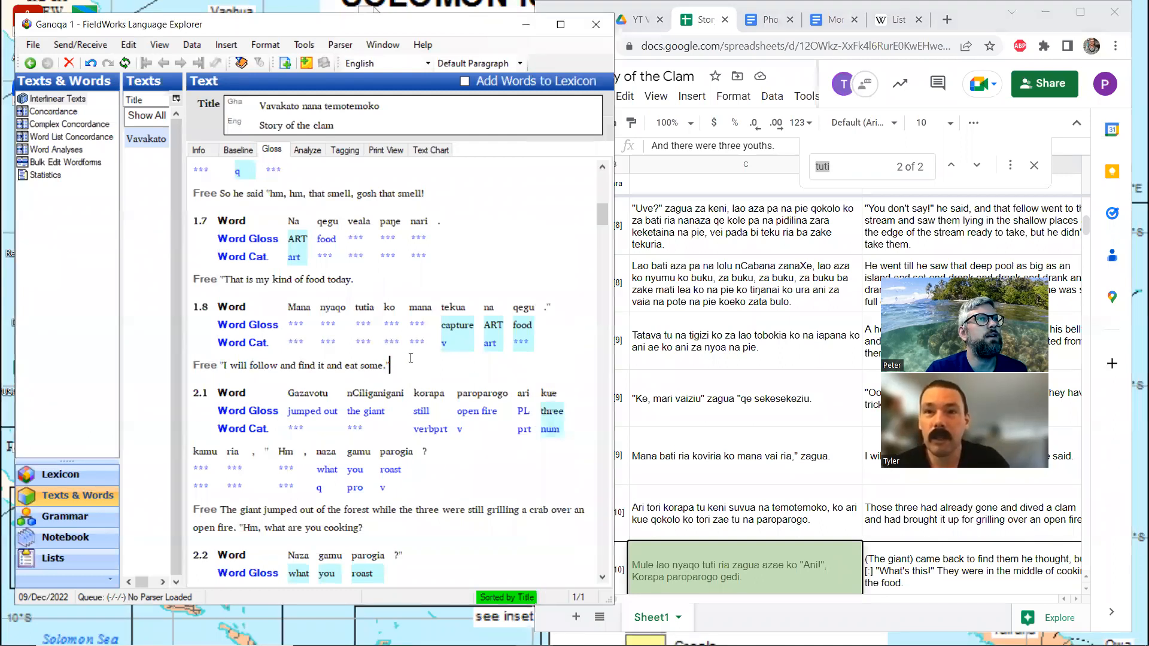
{"action": "scroll", "coordinate": [410, 358], "scroll_direction": "down", "scroll_amount": 5}
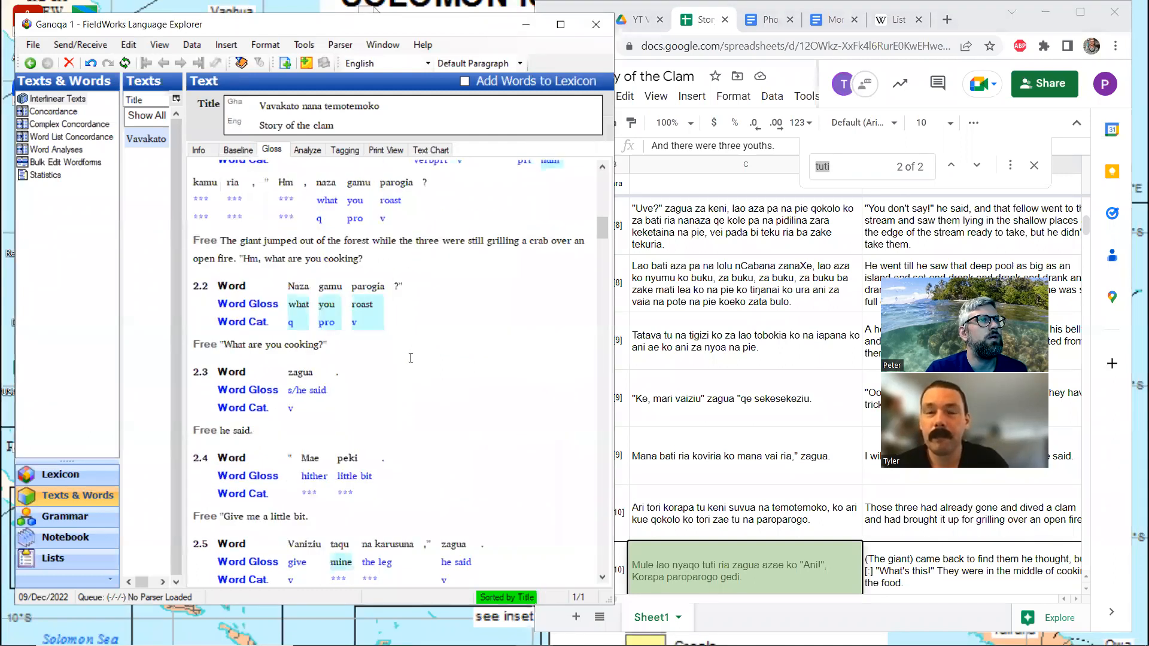
{"action": "scroll", "coordinate": [411, 358], "scroll_direction": "down", "scroll_amount": 5}
{"action": "scroll", "coordinate": [408, 367], "scroll_direction": "down", "scroll_amount": 6}
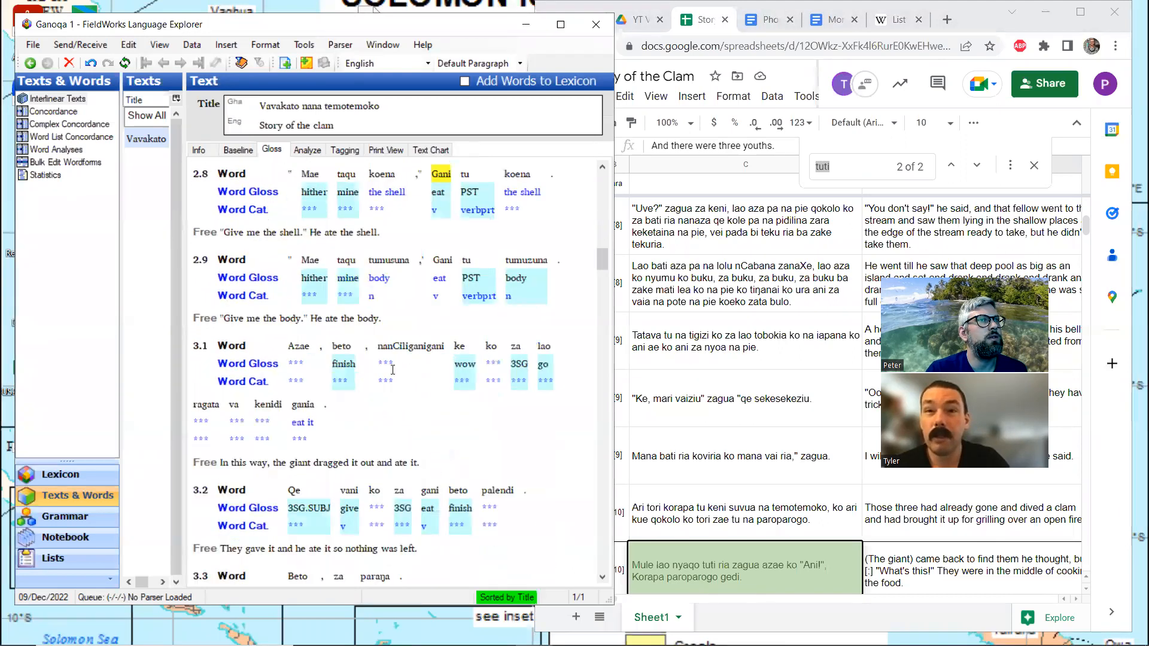
{"action": "scroll", "coordinate": [376, 374], "scroll_direction": "down", "scroll_amount": 8}
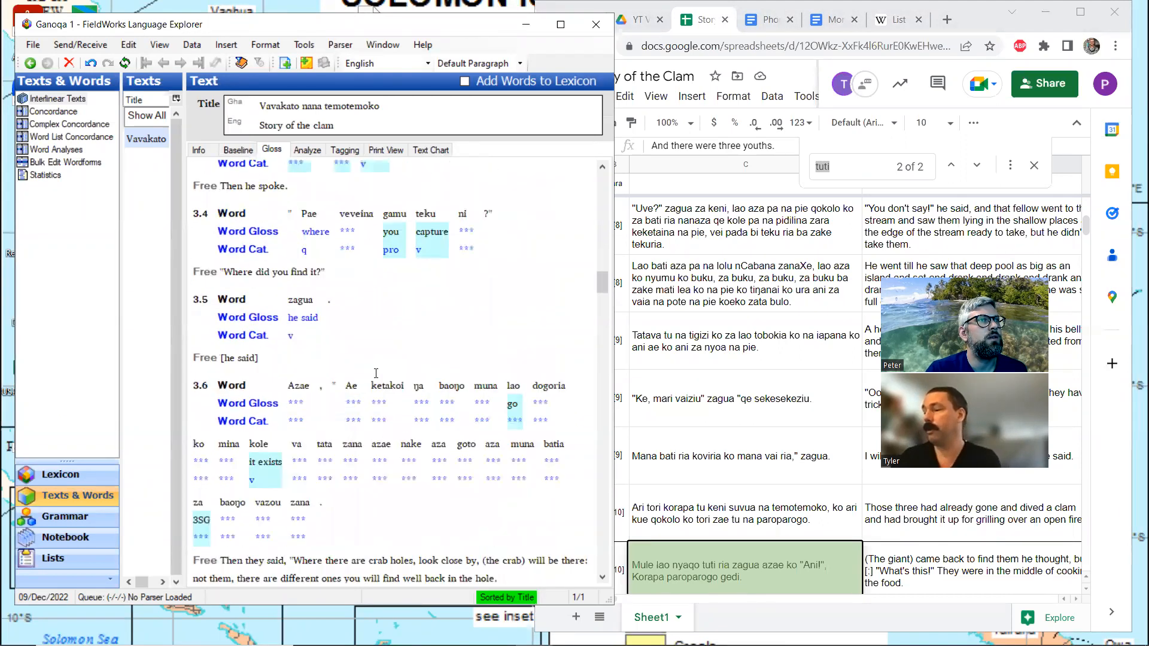
{"action": "scroll", "coordinate": [376, 374], "scroll_direction": "down", "scroll_amount": 3}
{"action": "scroll", "coordinate": [376, 373], "scroll_direction": "down", "scroll_amount": 3}
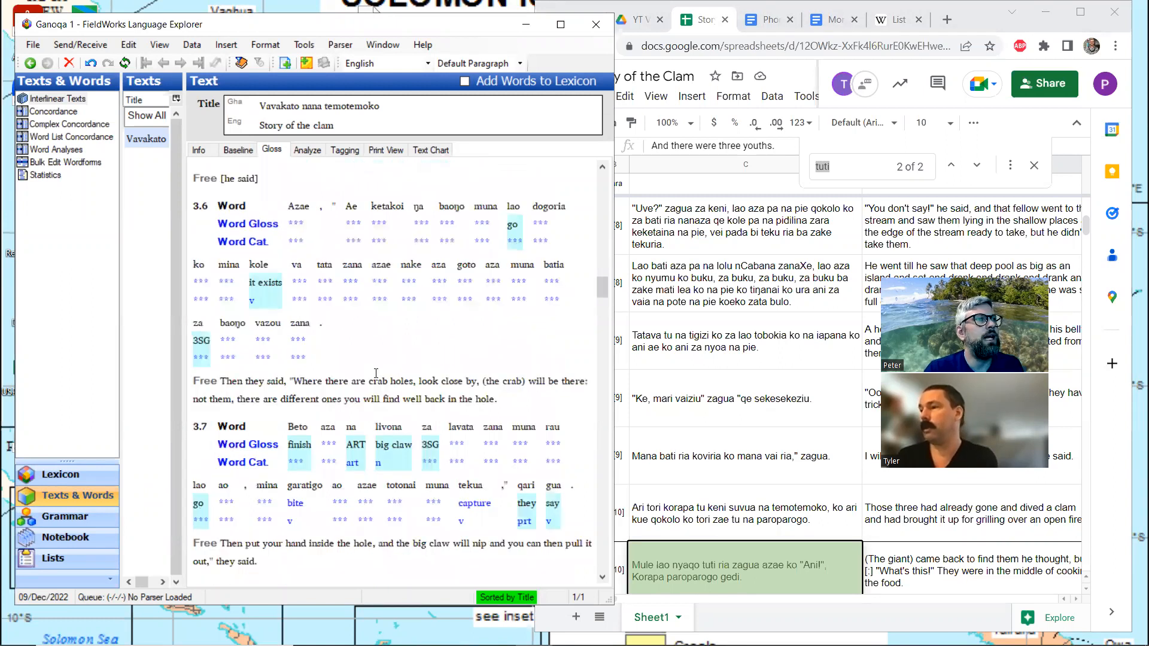
{"action": "scroll", "coordinate": [377, 373], "scroll_direction": "down", "scroll_amount": 6}
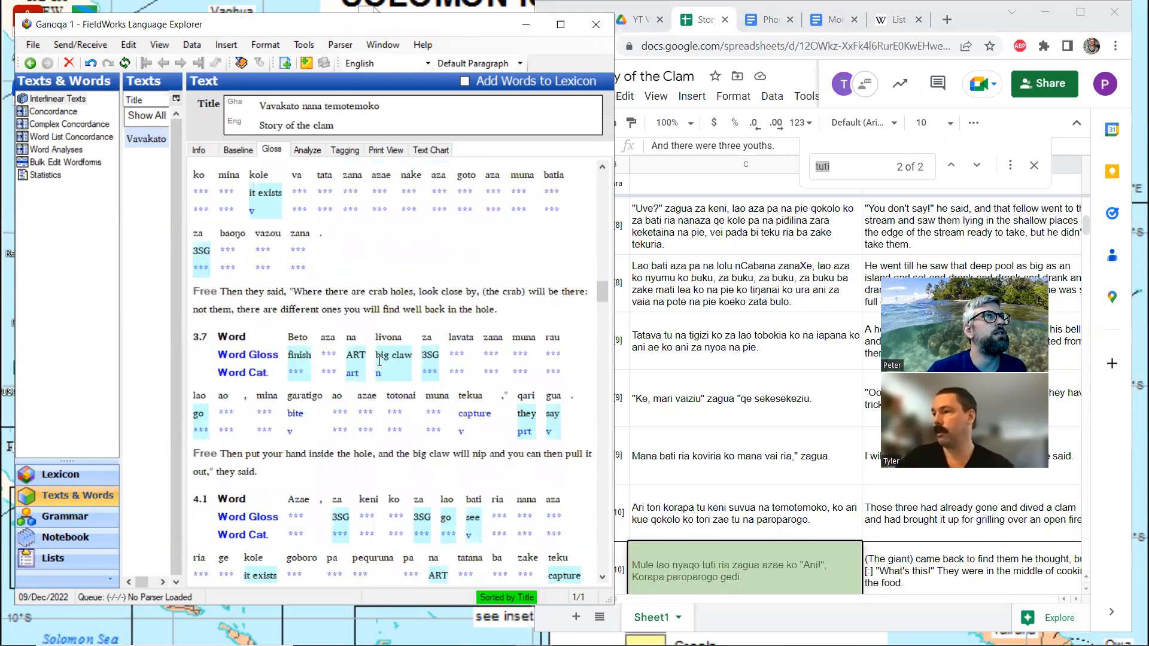
{"action": "scroll", "coordinate": [379, 362], "scroll_direction": "down", "scroll_amount": 6}
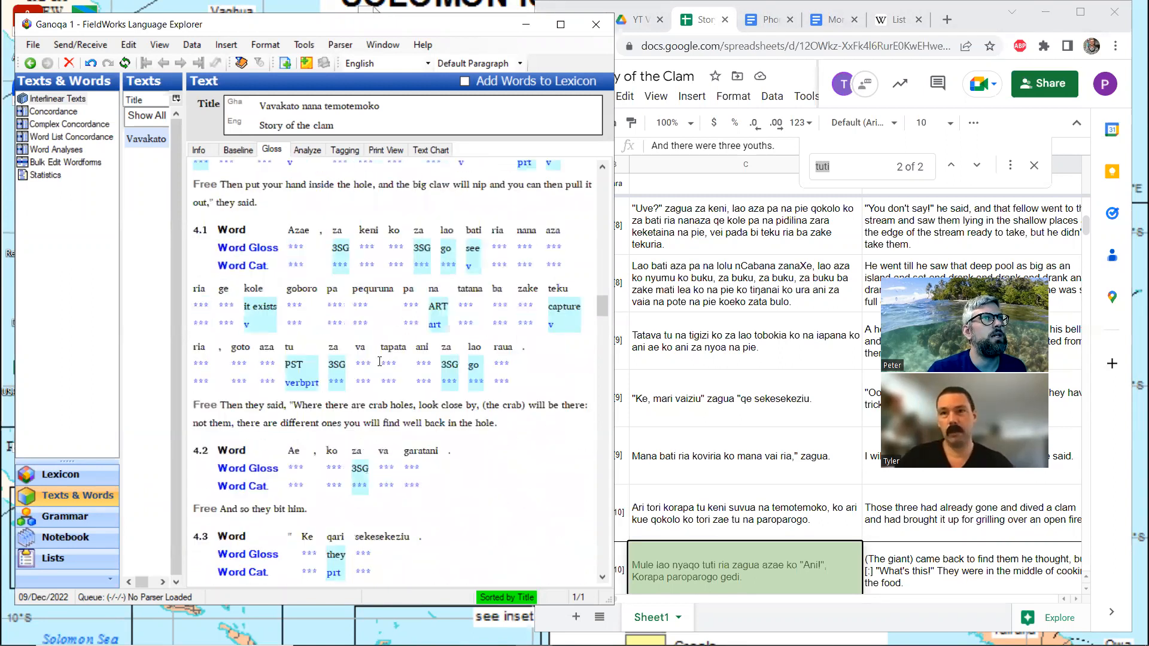
{"action": "scroll", "coordinate": [483, 274], "scroll_direction": "up", "scroll_amount": 3}
{"action": "left_click", "coordinate": [501, 337]}
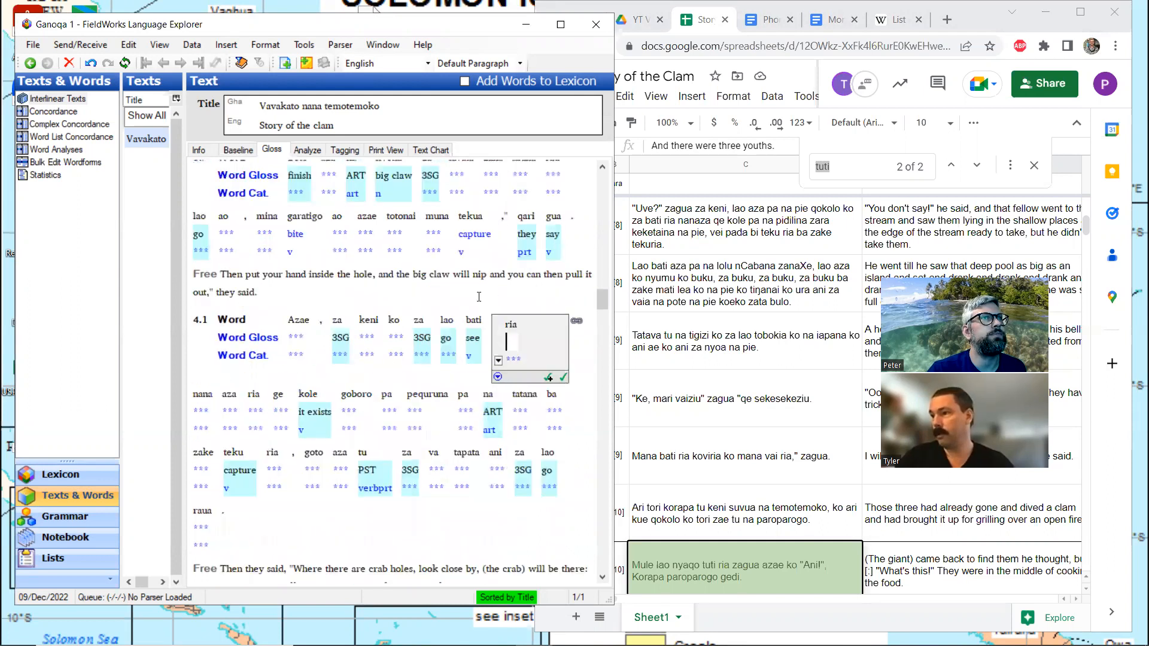
In the morpheme analysis of ria in line 4.1, create a new lexical entry with the gloss 3PL.OBJ
{"action": "left_click", "coordinate": [308, 150]}
{"action": "scroll", "coordinate": [290, 259], "scroll_direction": "up", "scroll_amount": 3}
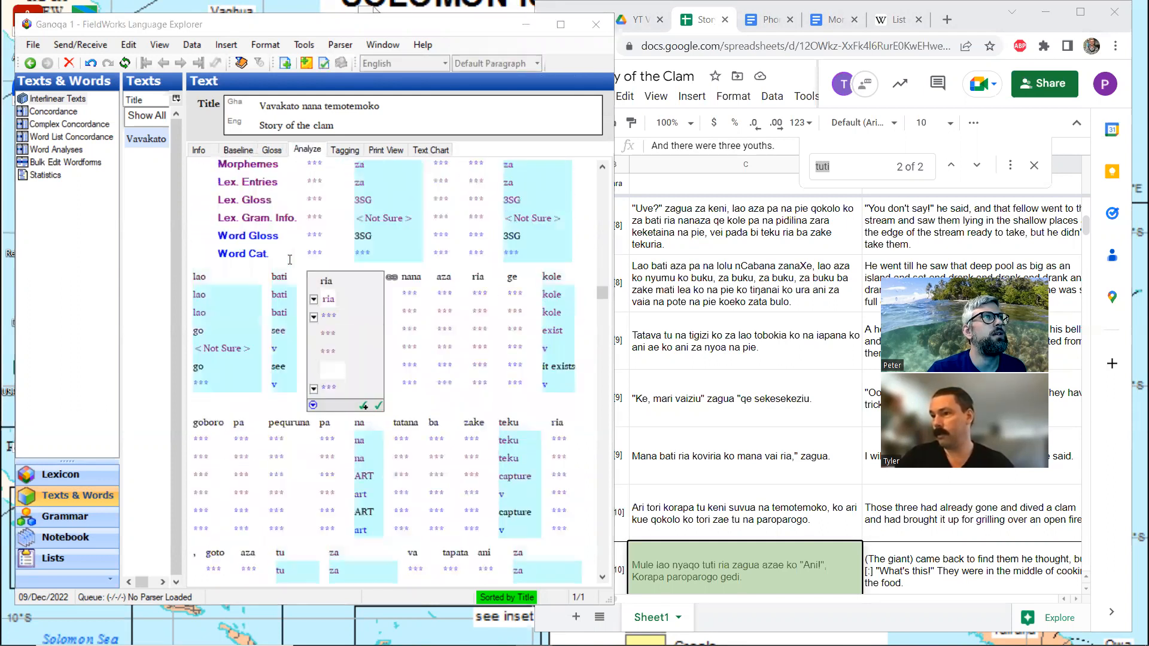
{"action": "scroll", "coordinate": [290, 259], "scroll_direction": "up", "scroll_amount": 3}
{"action": "scroll", "coordinate": [293, 269], "scroll_direction": "down", "scroll_amount": 3}
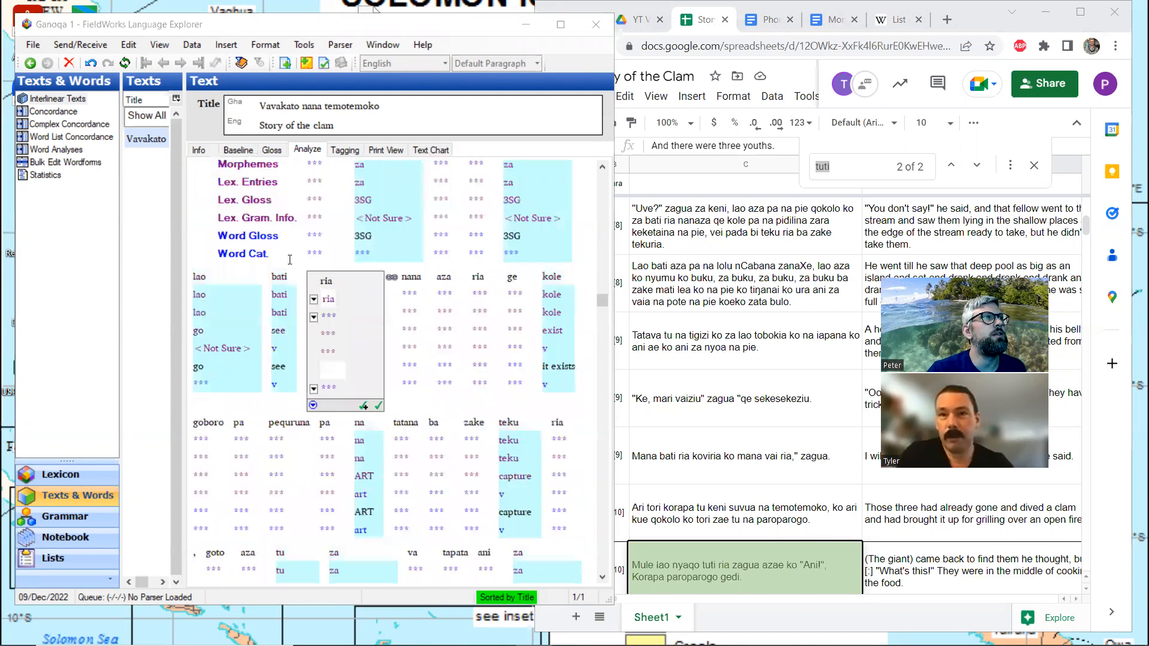
{"action": "left_click", "coordinate": [313, 317]}
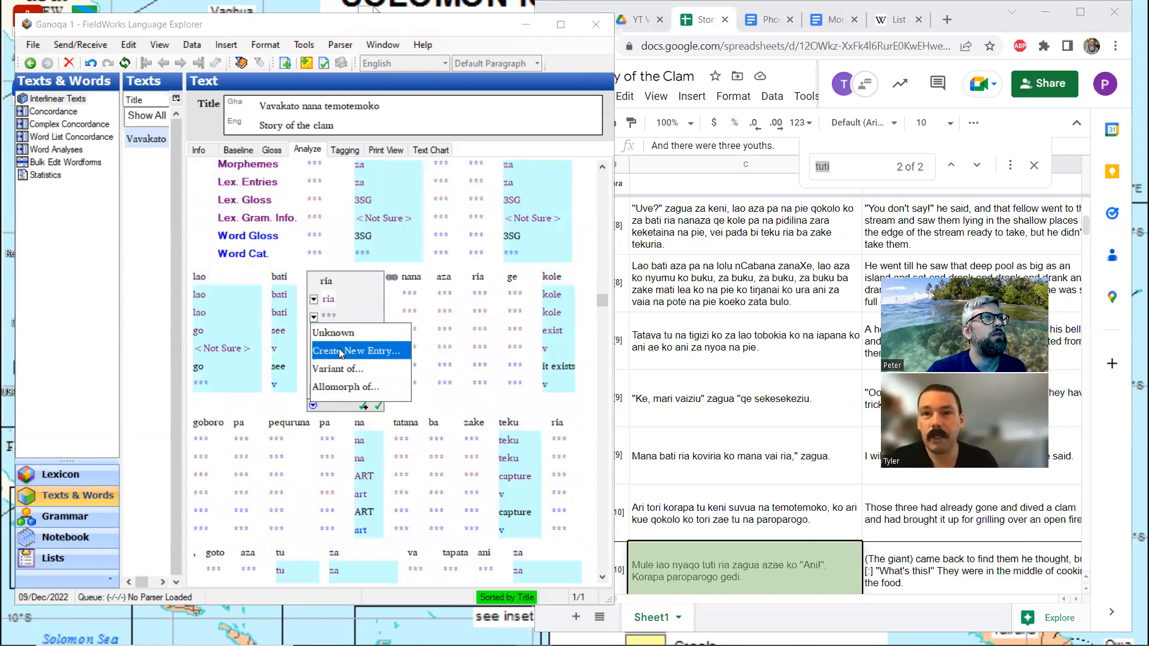
{"action": "left_click", "coordinate": [339, 351]}
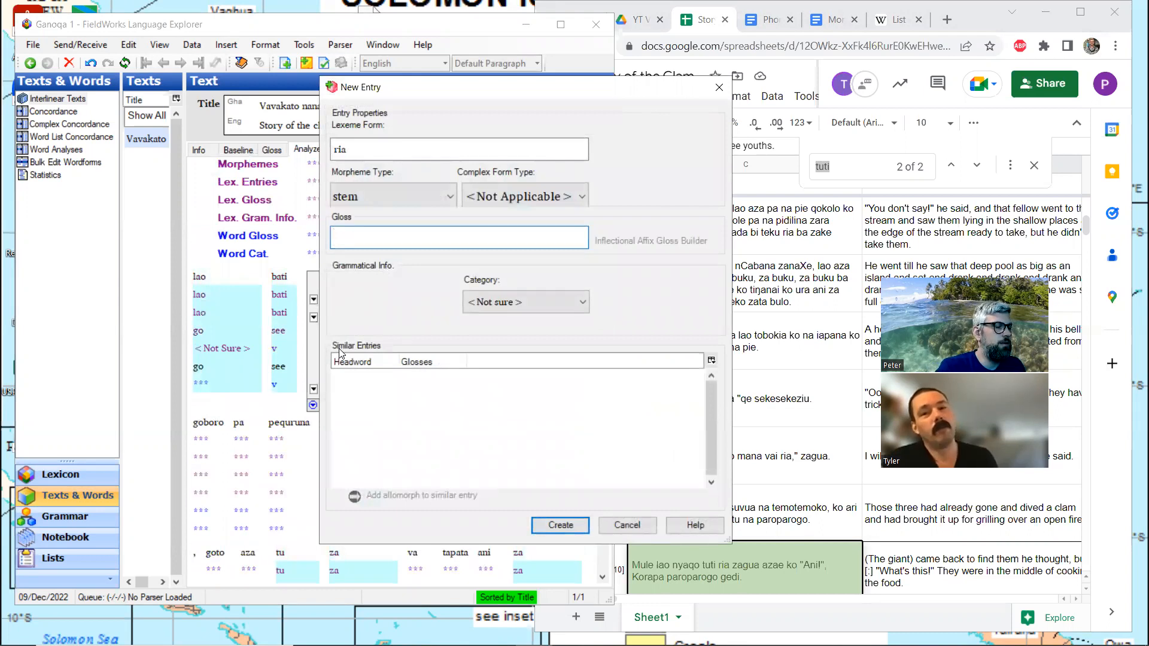
{"action": "type", "text": "3PL.OBJ"}
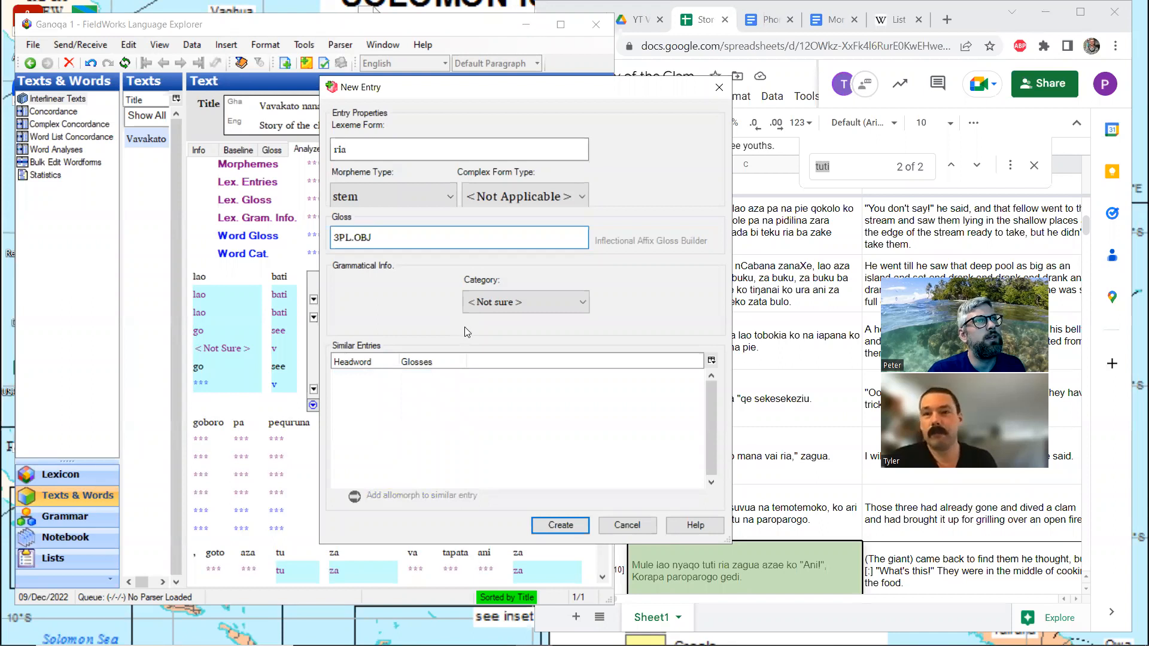
{"action": "key", "text": "Return"}
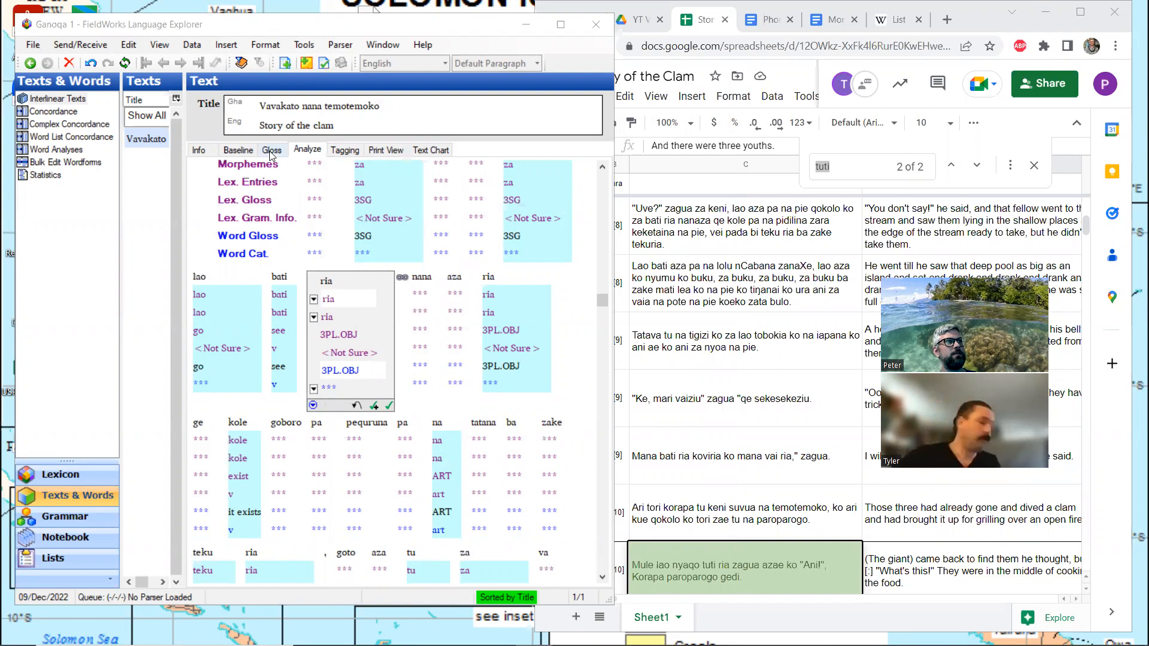
Set the word gloss of ria to "them", accept its analysis, and return to the word-level gloss view
{"action": "left_click_drag", "start_coordinate": [363, 371], "coordinate": [321, 367]}
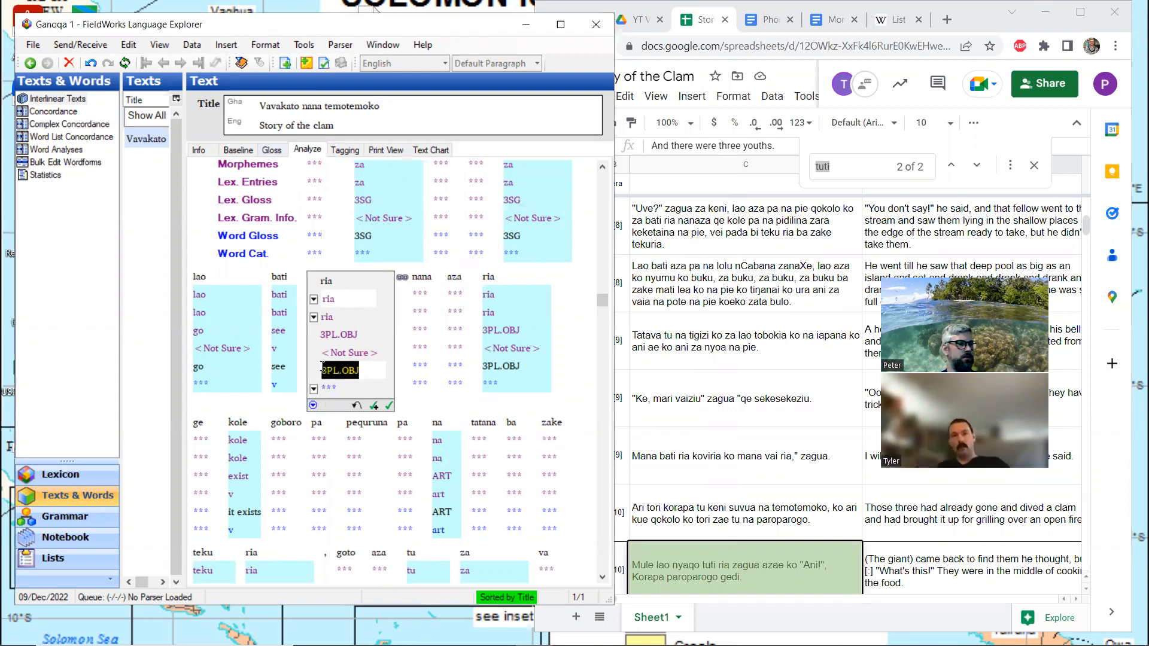
{"action": "type", "text": "them"}
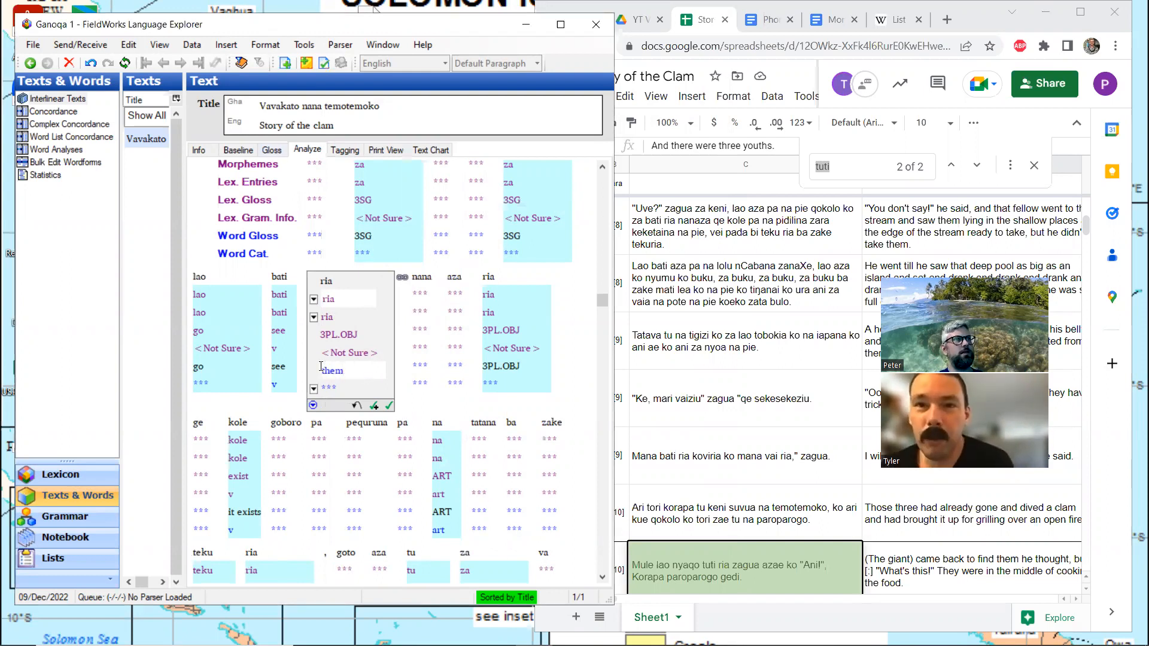
{"action": "left_click", "coordinate": [389, 405]}
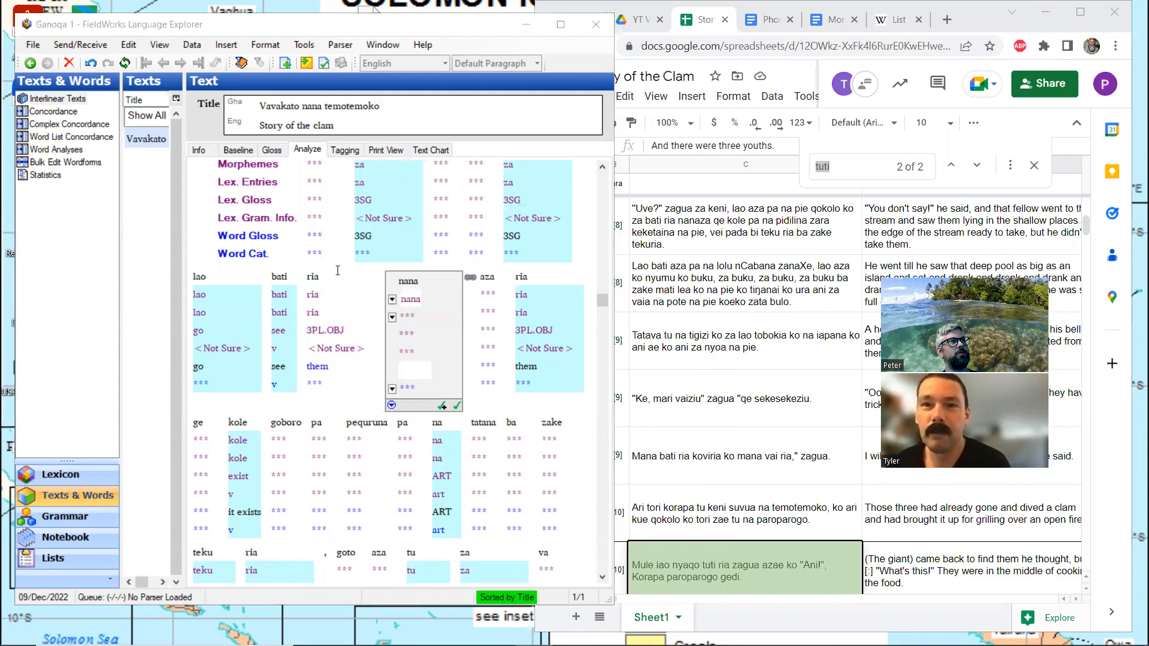
{"action": "left_click", "coordinate": [267, 150]}
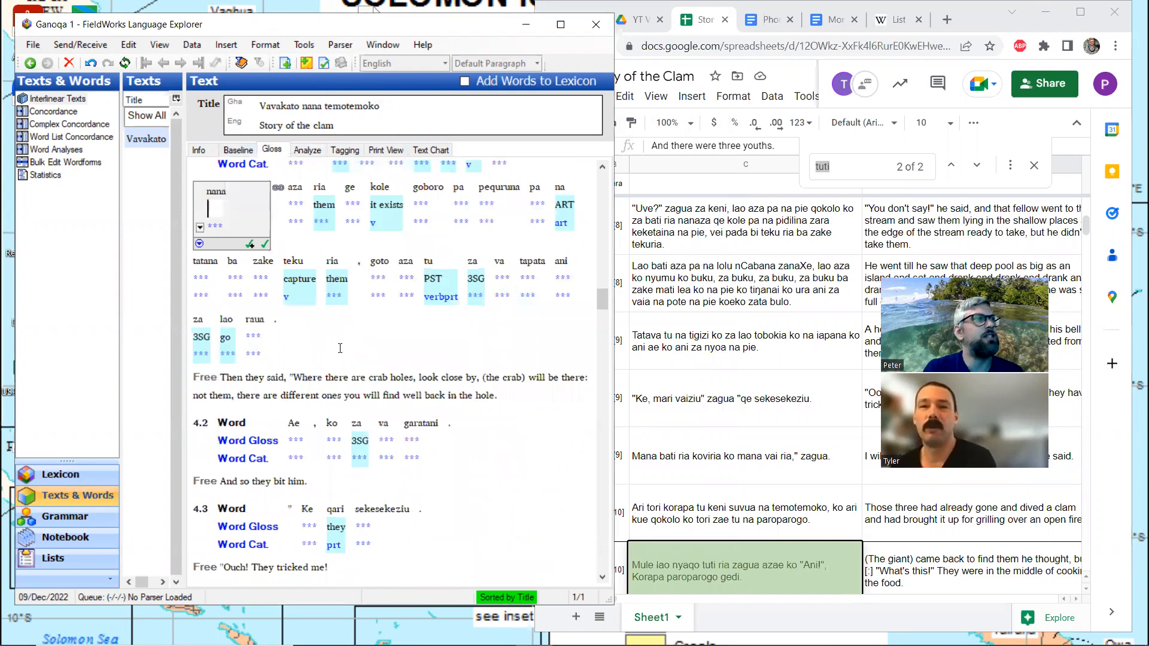
Review the interlinear text from line 1.1 through 2.3, checking which words still lack glosses and how they relate to the free translations
{"action": "scroll", "coordinate": [345, 341], "scroll_direction": "up", "scroll_amount": 3}
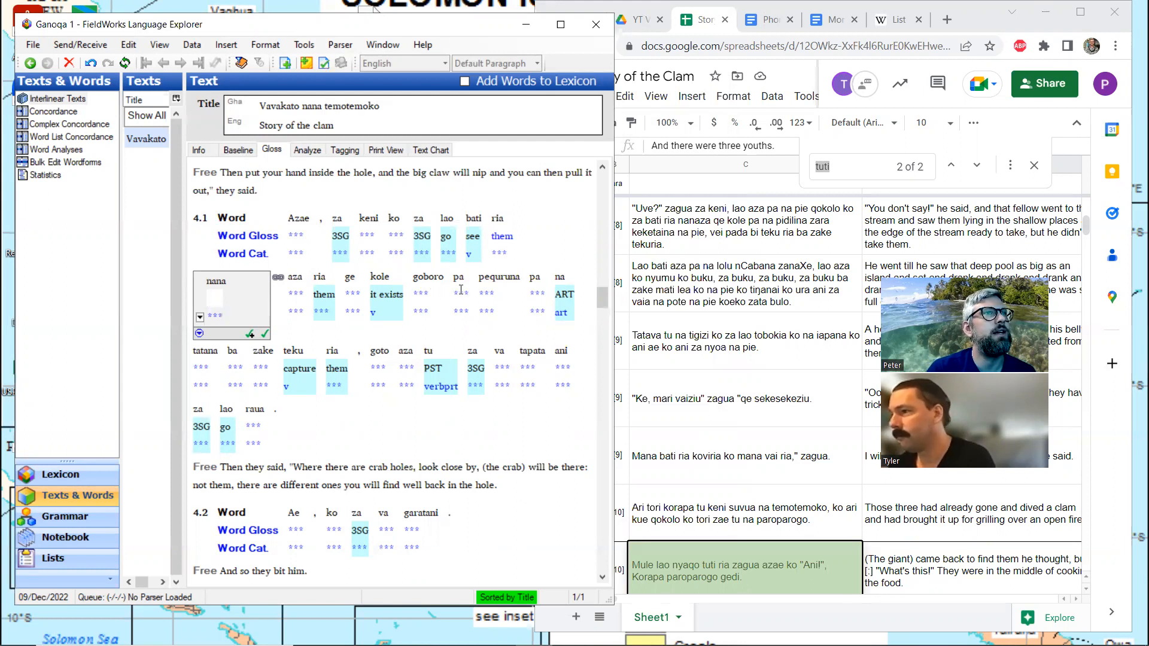
{"action": "left_click_drag", "start_coordinate": [598, 300], "coordinate": [601, 181]}
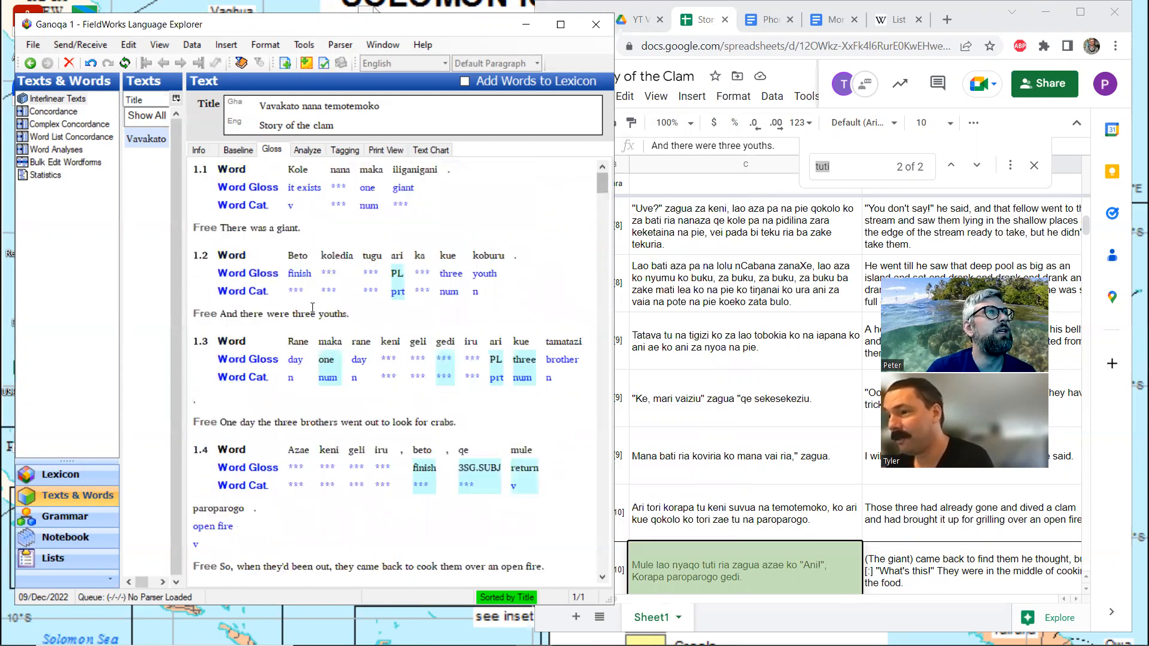
{"action": "scroll", "coordinate": [335, 285], "scroll_direction": "down", "scroll_amount": 1}
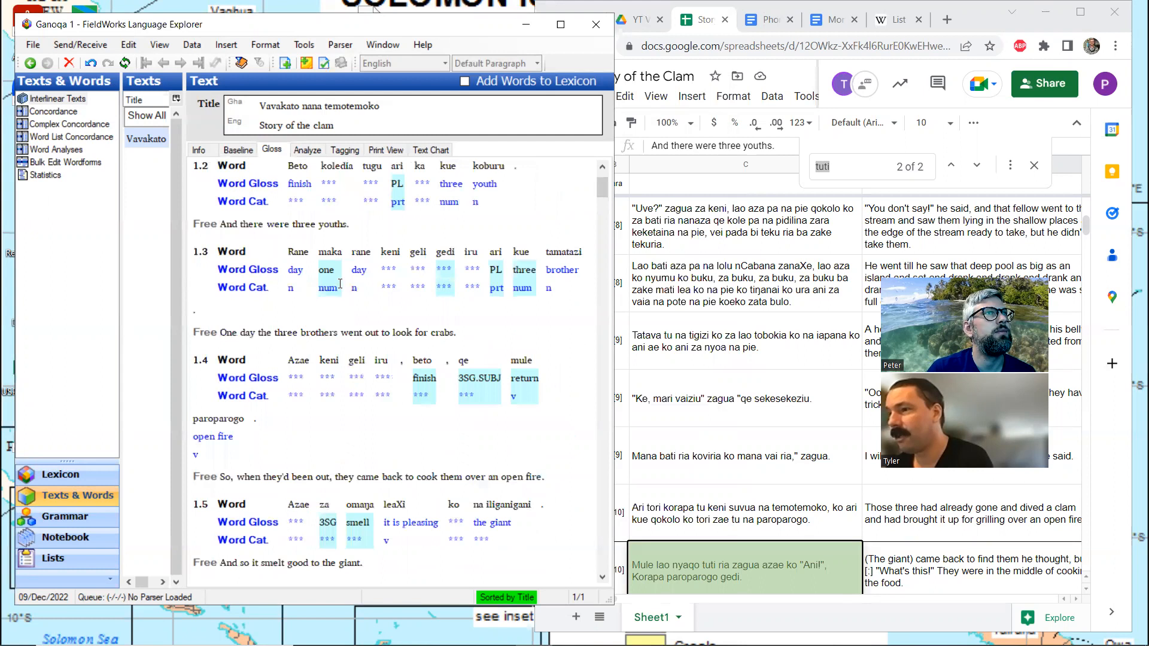
{"action": "scroll", "coordinate": [447, 301], "scroll_direction": "down", "scroll_amount": 1}
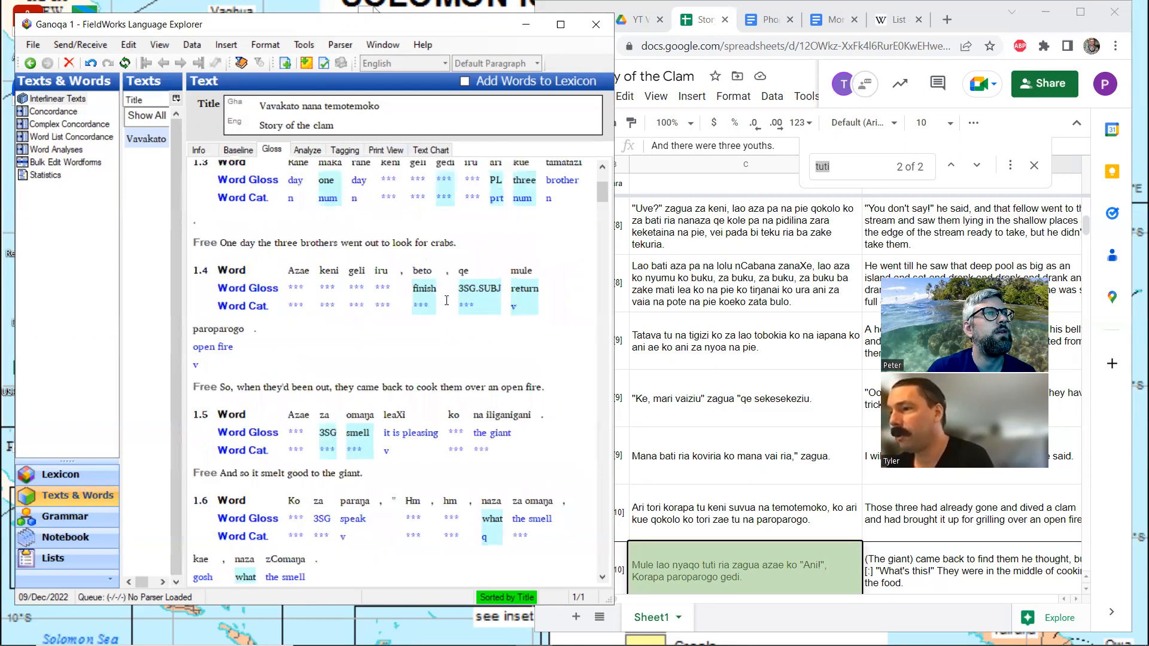
{"action": "scroll", "coordinate": [446, 300], "scroll_direction": "down", "scroll_amount": 1}
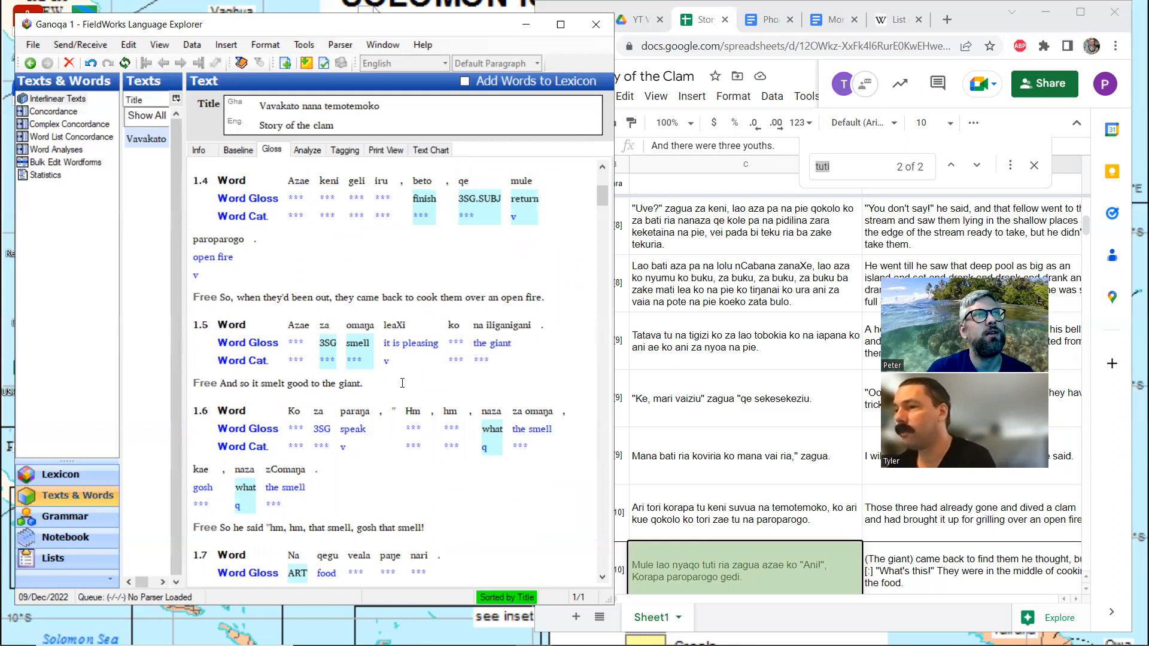
{"action": "scroll", "coordinate": [402, 383], "scroll_direction": "down", "scroll_amount": 3}
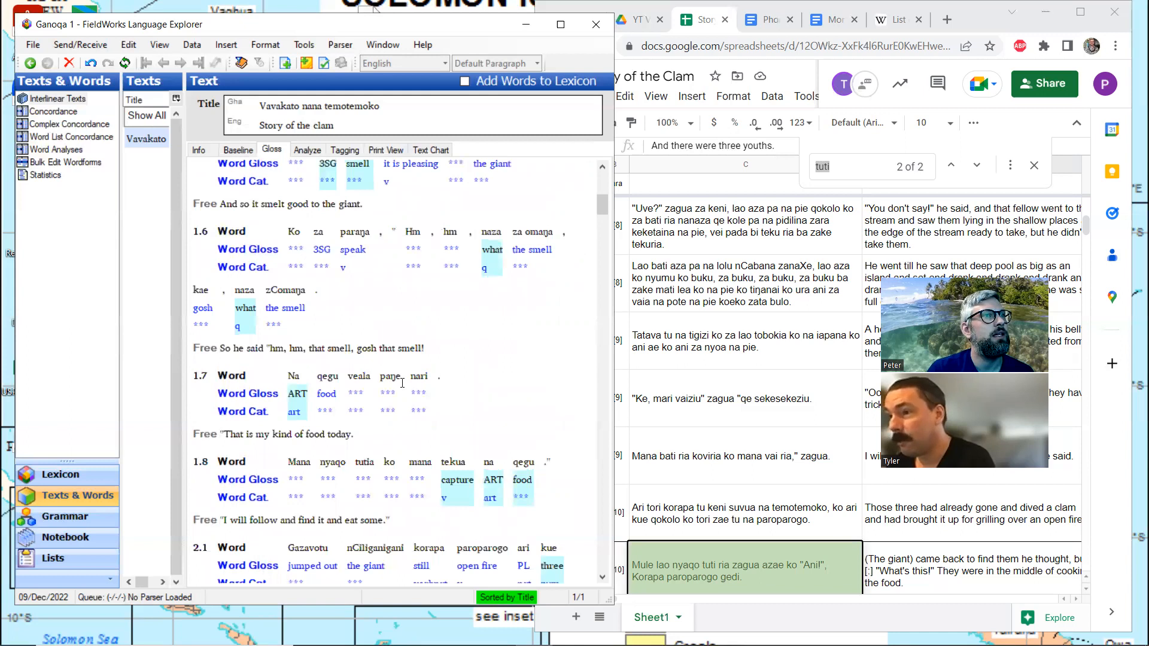
{"action": "scroll", "coordinate": [402, 383], "scroll_direction": "down", "scroll_amount": 3}
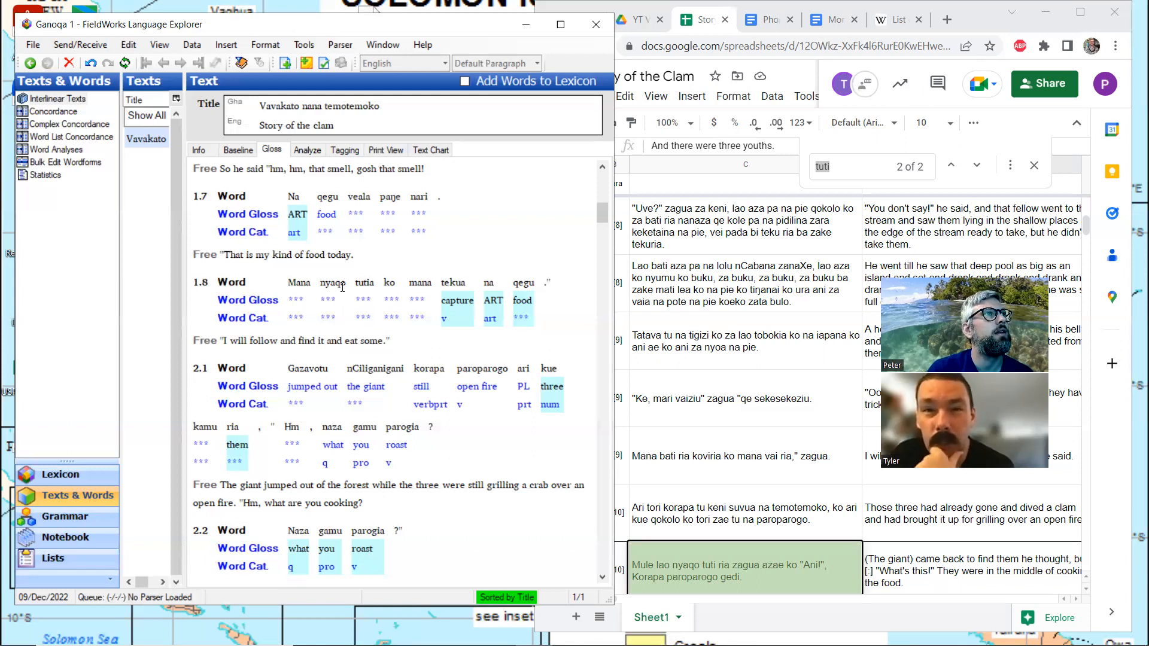
{"action": "scroll", "coordinate": [342, 287], "scroll_direction": "down", "scroll_amount": 3}
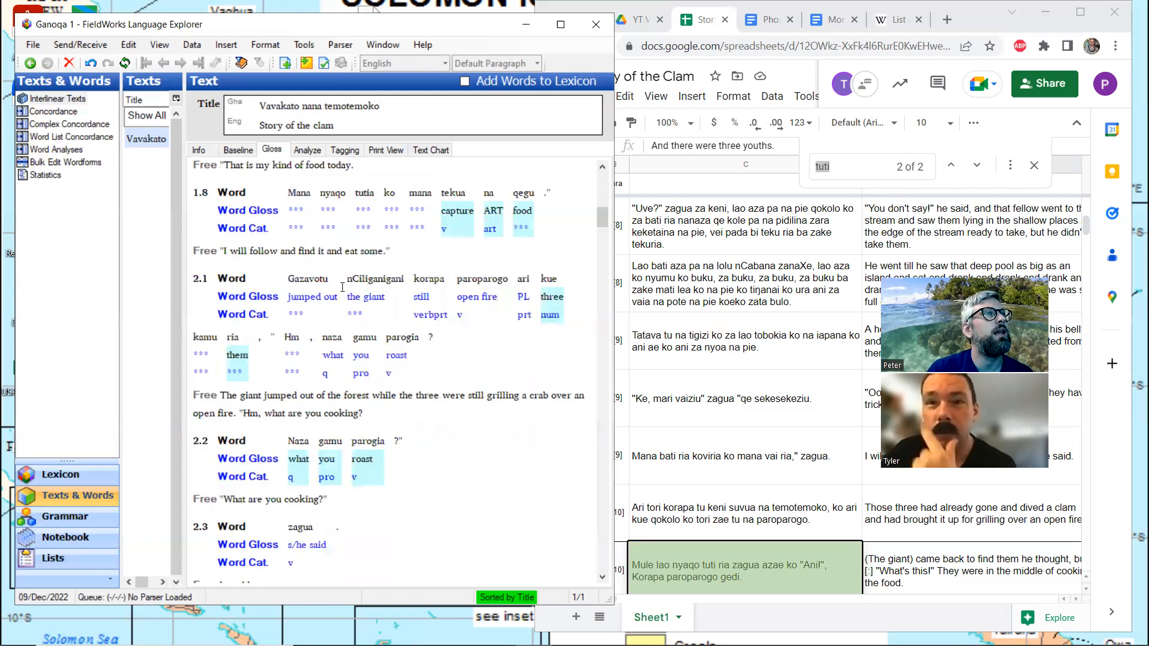
{"action": "scroll", "coordinate": [342, 287], "scroll_direction": "up", "scroll_amount": 3}
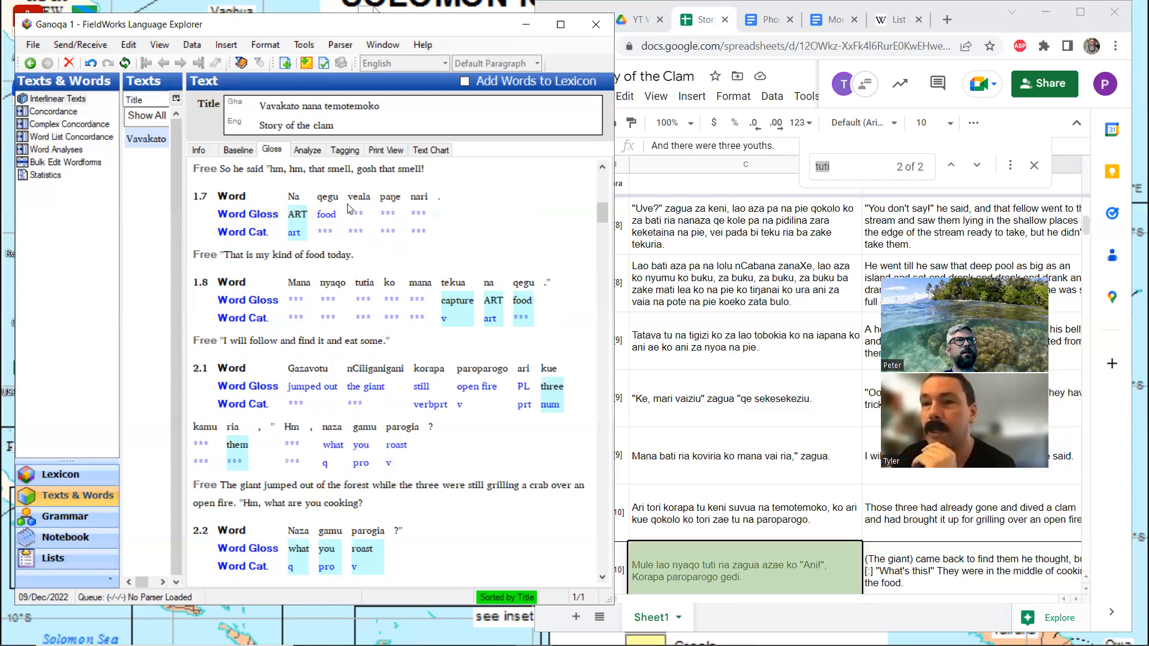
Switch to the Story of the Clam spreadsheet, search for "kamu", and compare each occurrence with its English translation
{"action": "left_click", "coordinate": [1080, 12]}
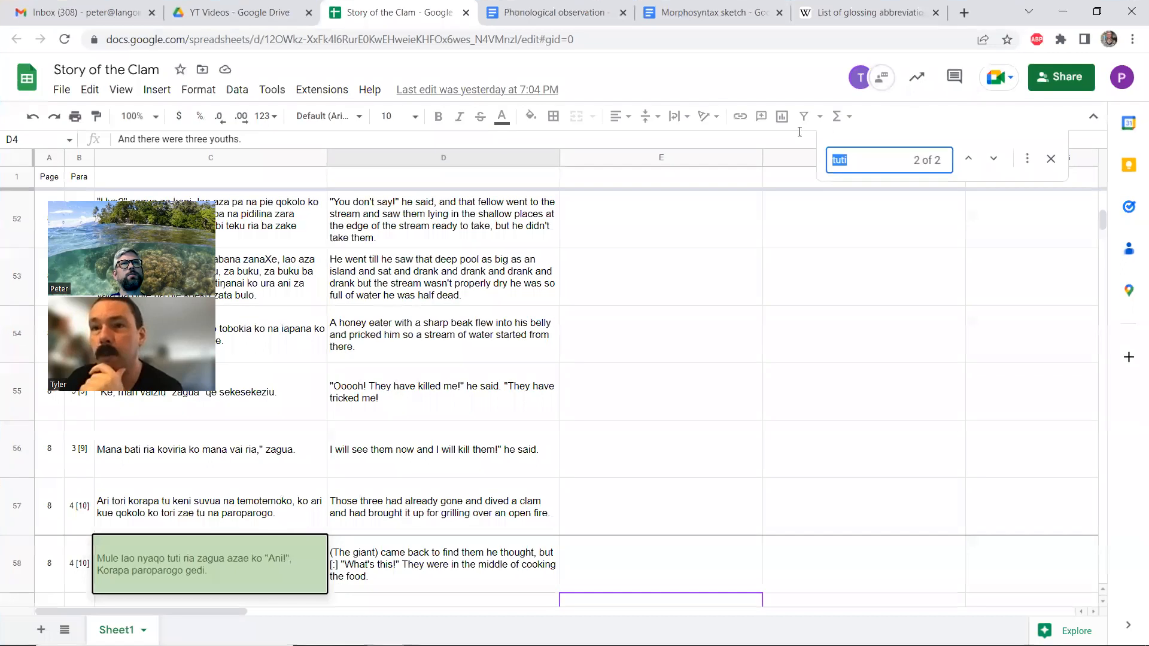
{"action": "type", "text": "kamu"}
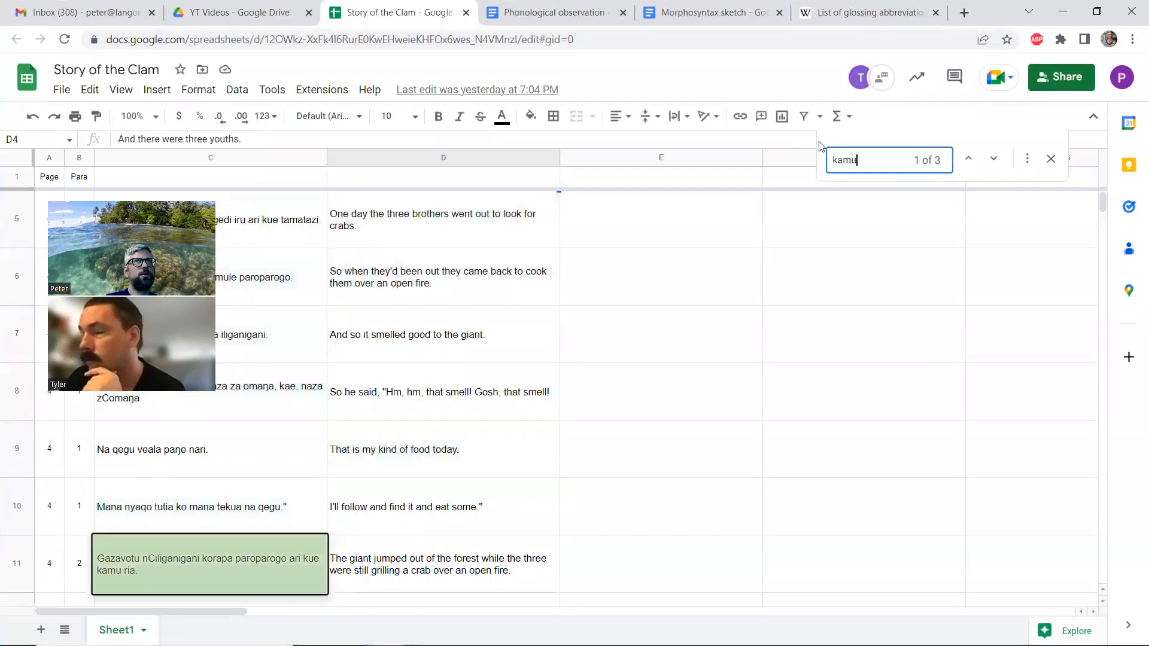
{"action": "left_click", "coordinate": [994, 160]}
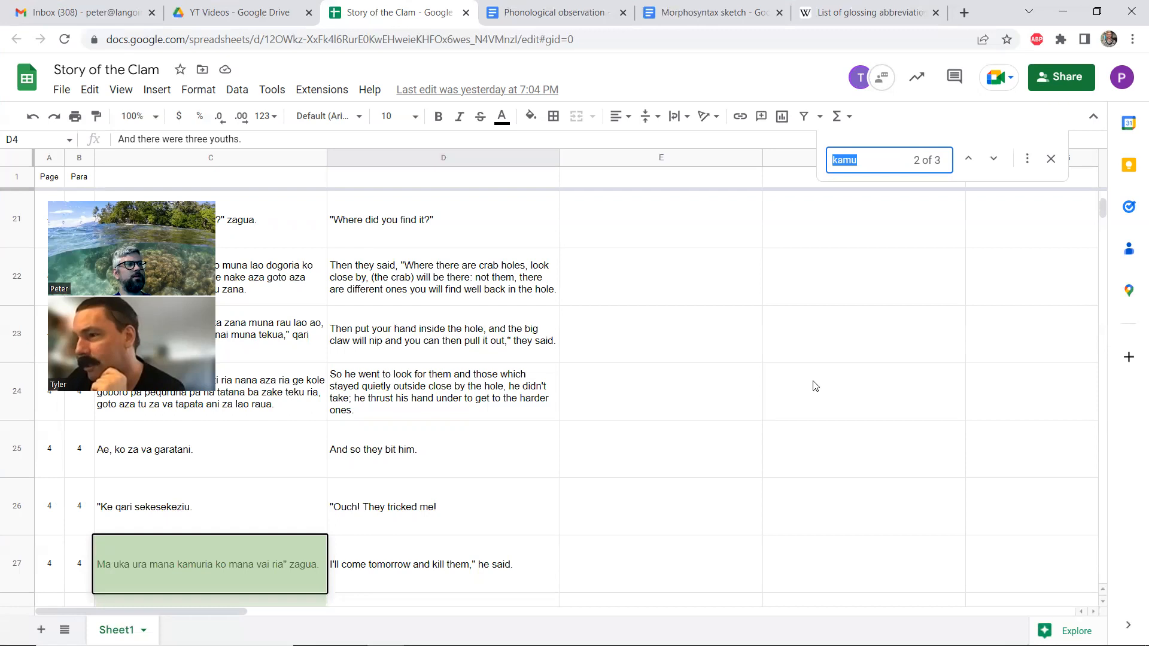
{"action": "left_click", "coordinate": [993, 159]}
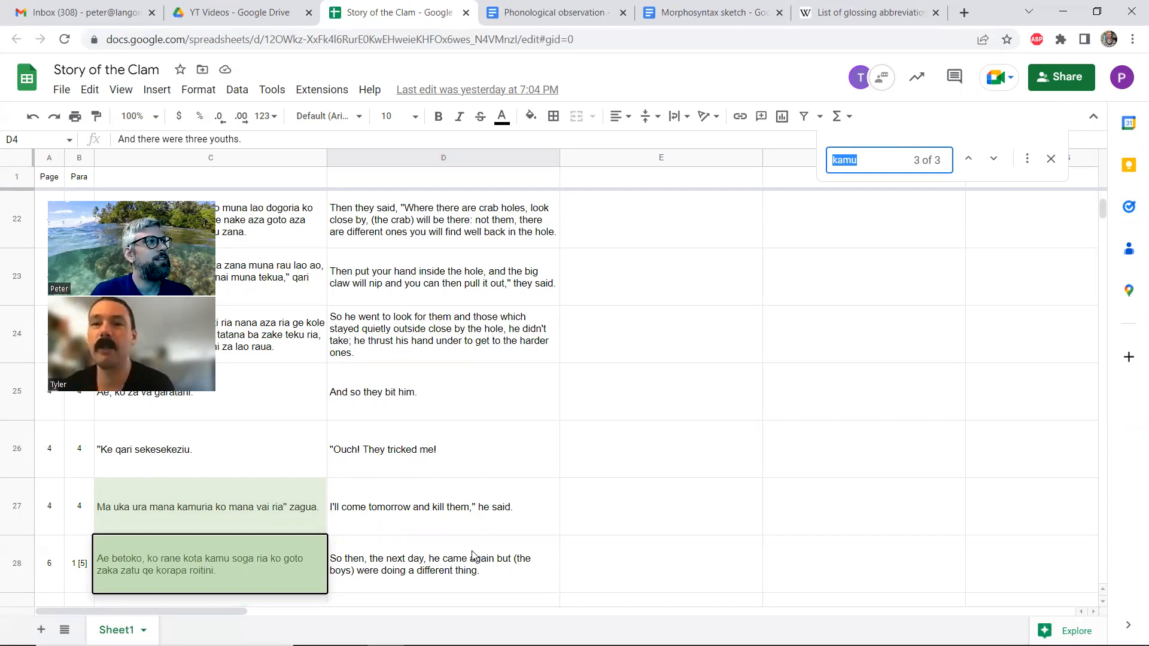
{"action": "left_click", "coordinate": [1097, 11]}
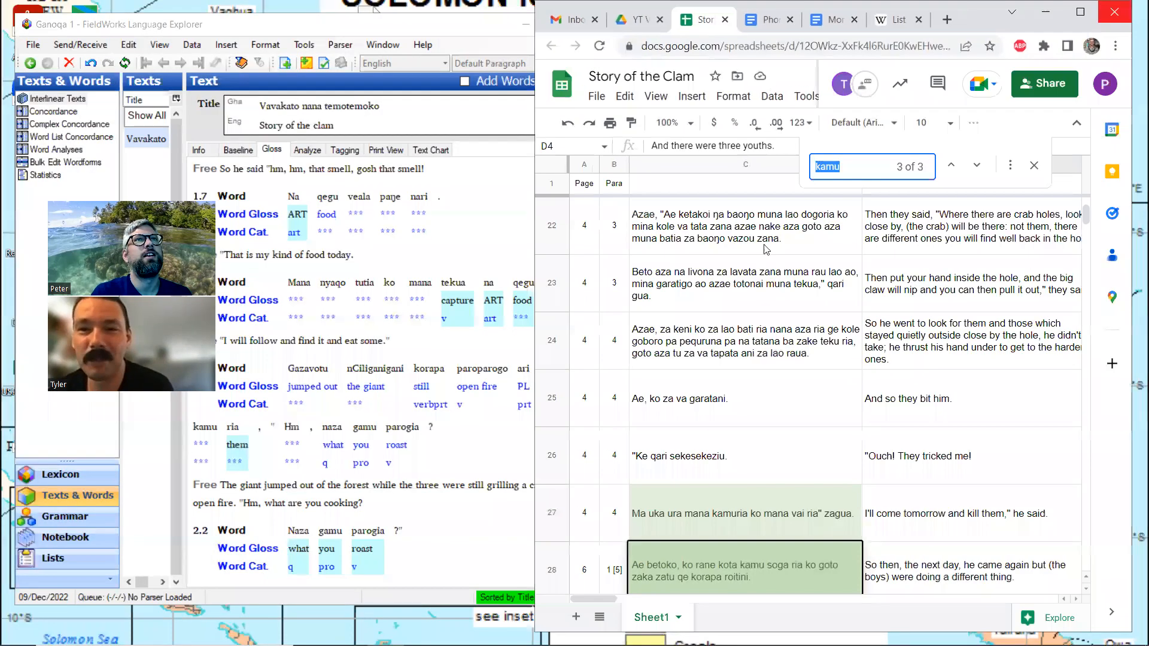
Back in FieldWorks, open kamu in line 2.1 for morpheme analysis and create a new lexical entry glossed "come" with category Verb
{"action": "left_click", "coordinate": [402, 347]}
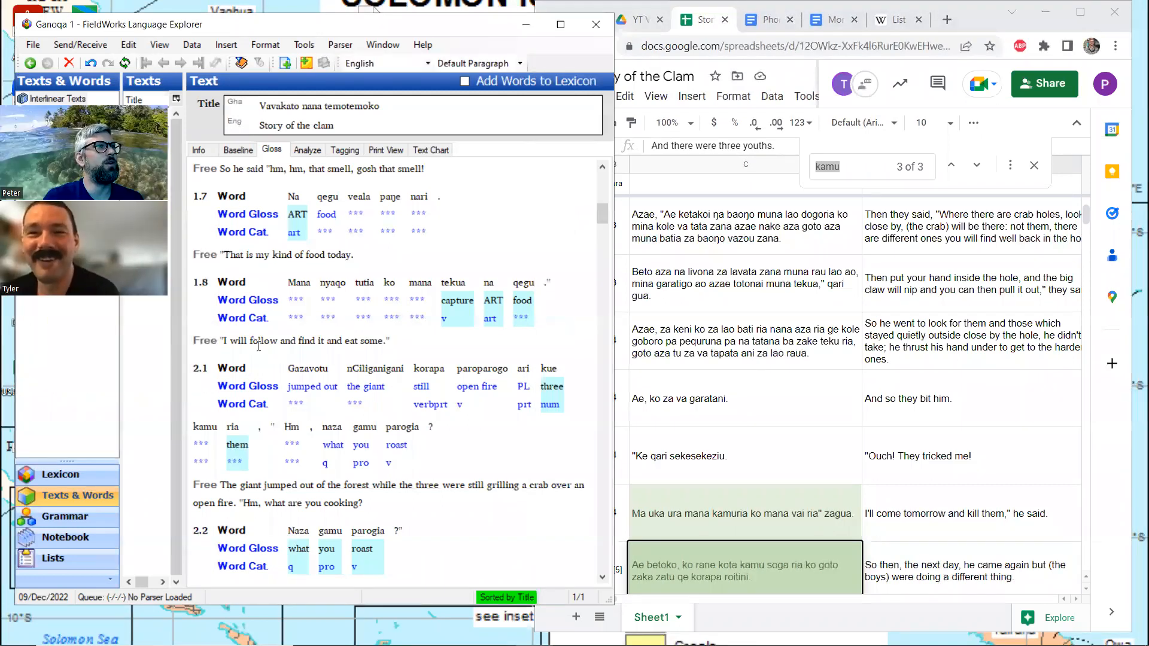
{"action": "left_click", "coordinate": [214, 434]}
{"action": "left_click", "coordinate": [307, 150]}
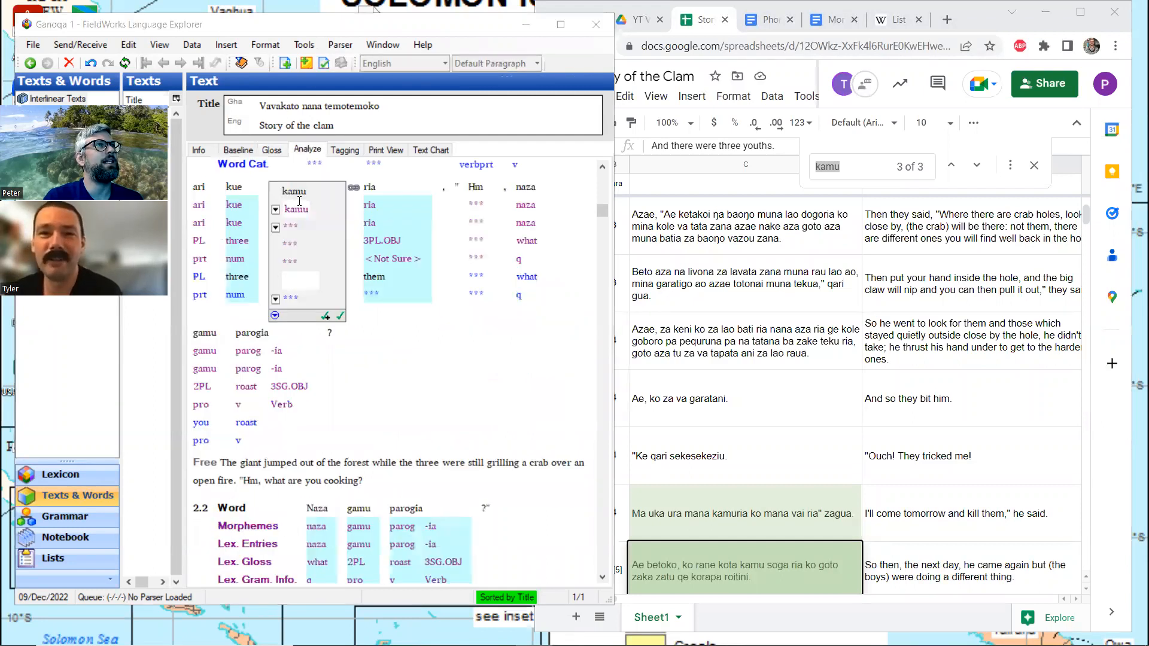
{"action": "left_click", "coordinate": [276, 227]}
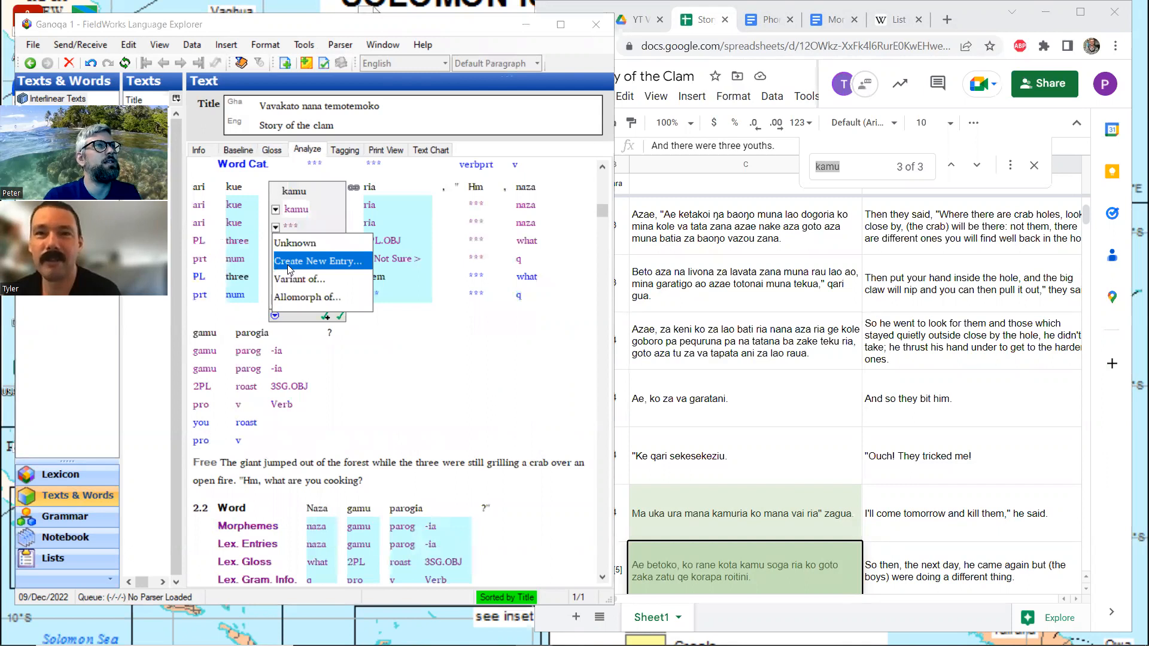
{"action": "left_click", "coordinate": [288, 263]}
{"action": "type", "text": "come"}
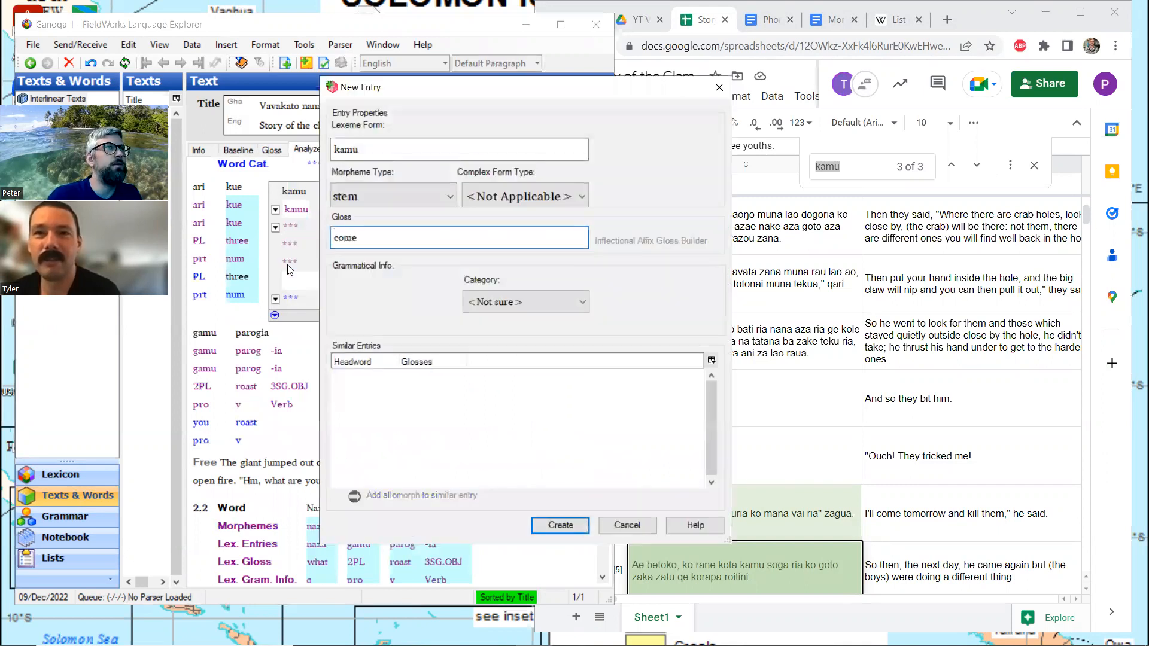
{"action": "left_click", "coordinate": [528, 300]}
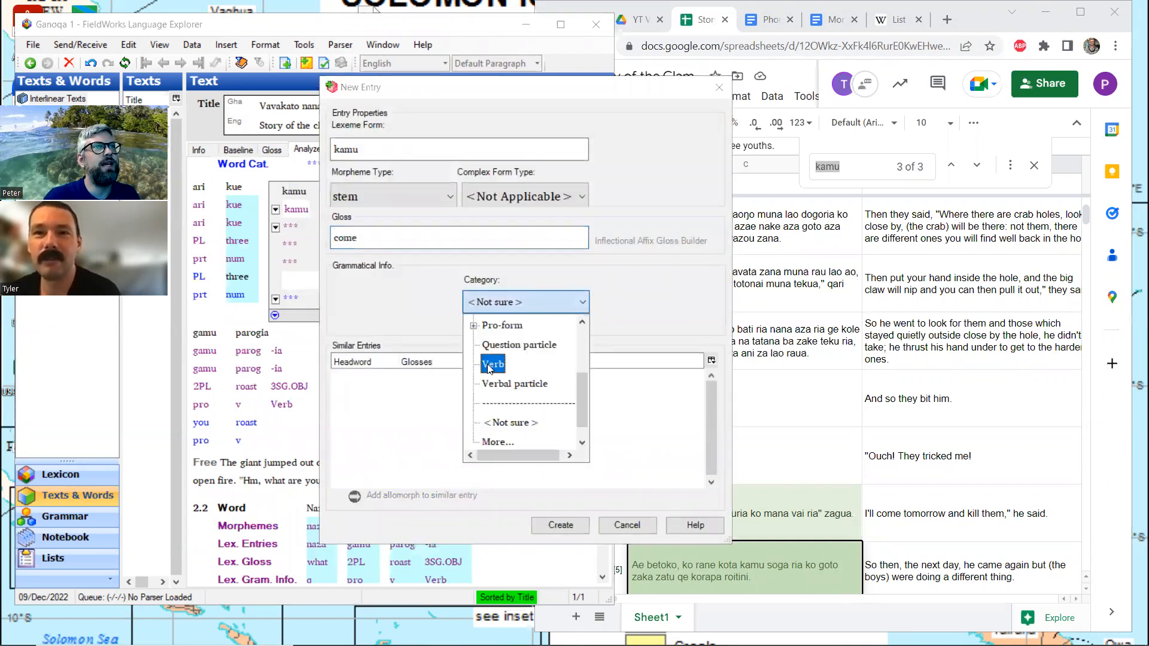
{"action": "left_click", "coordinate": [490, 365]}
{"action": "left_click", "coordinate": [558, 525]}
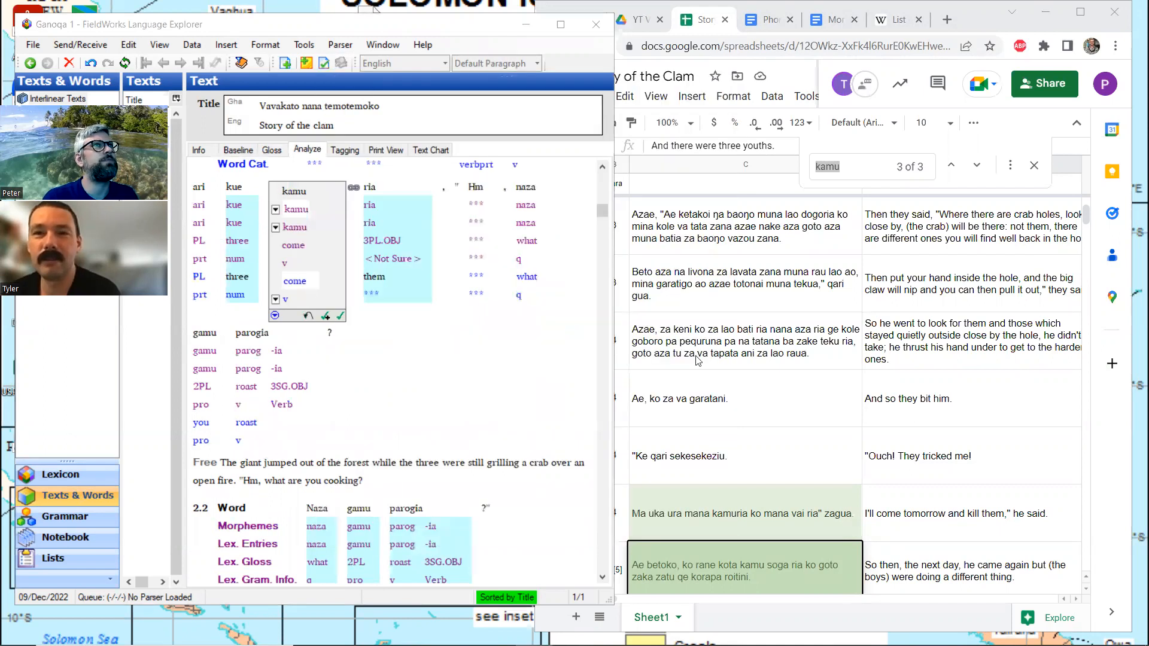